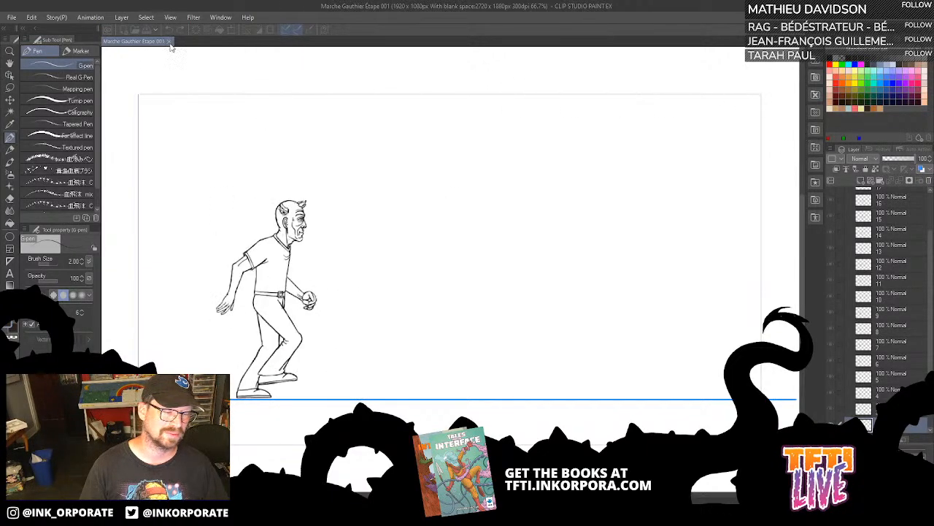
Step: Close the walk animation file and open the pages 2–3 spread of the recent project The pit and the peak
key("space")
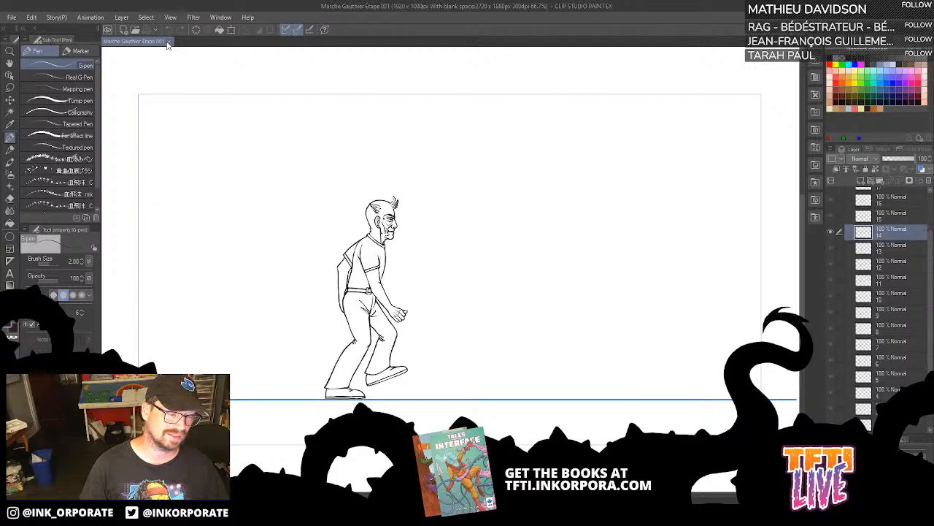
left_click(169, 41)
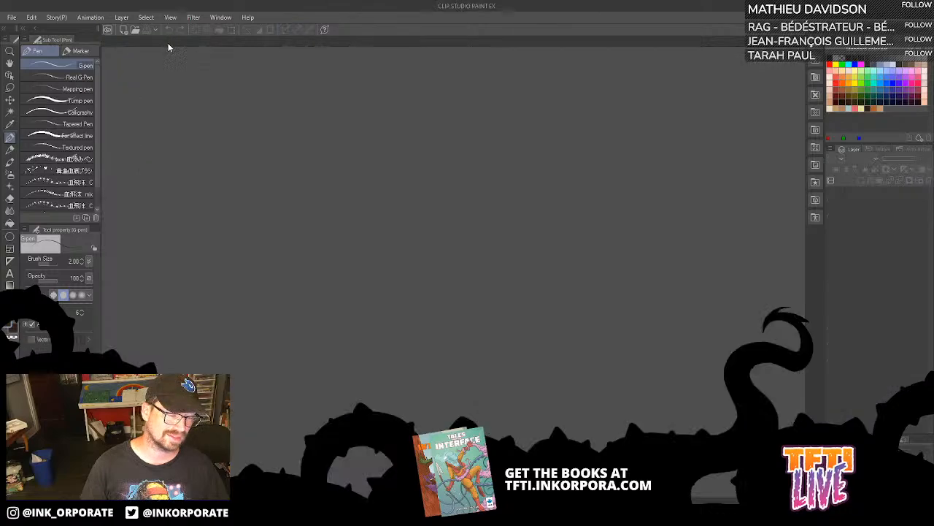
left_click(11, 17)
mouse_move(53, 67)
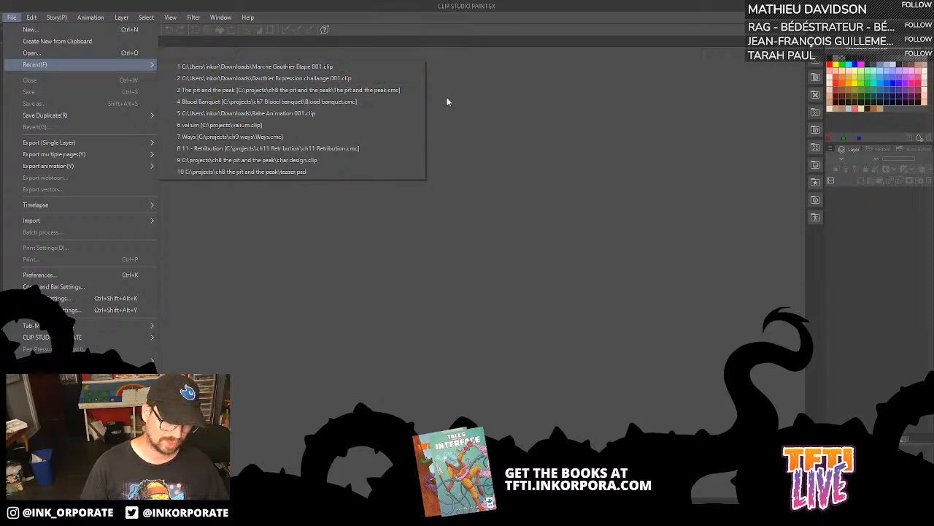
left_click(380, 90)
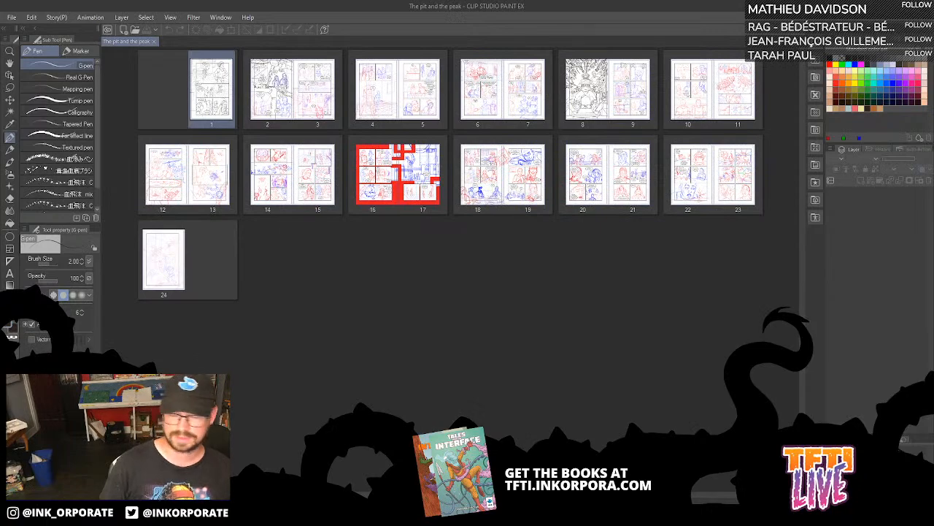
left_click(282, 85)
double_click(281, 85)
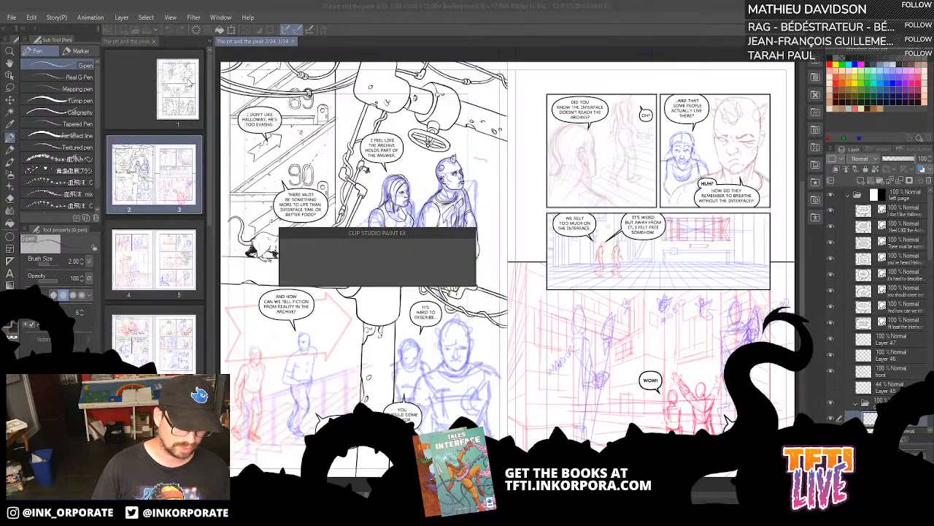
Step: Open page 1 of the comic, examine its inked panels up close, and close the page again
double_click(183, 84)
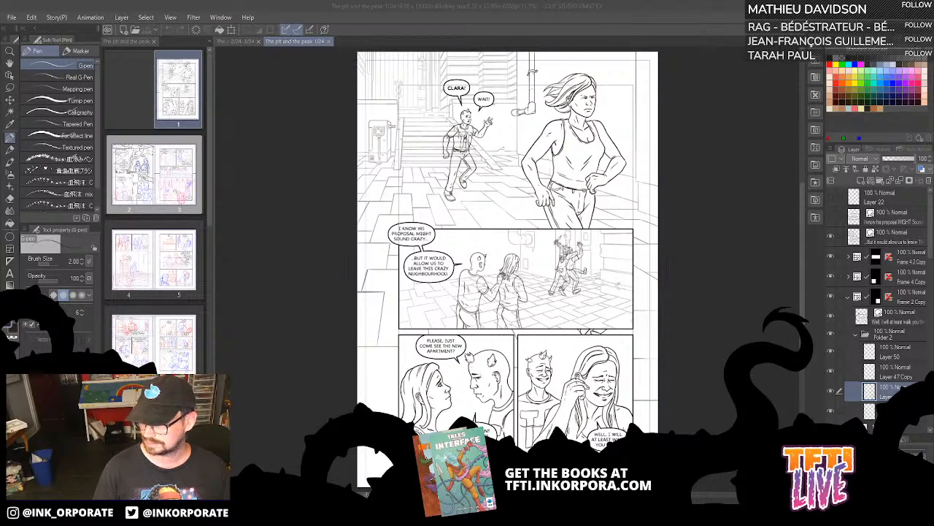
left_click(543, 26)
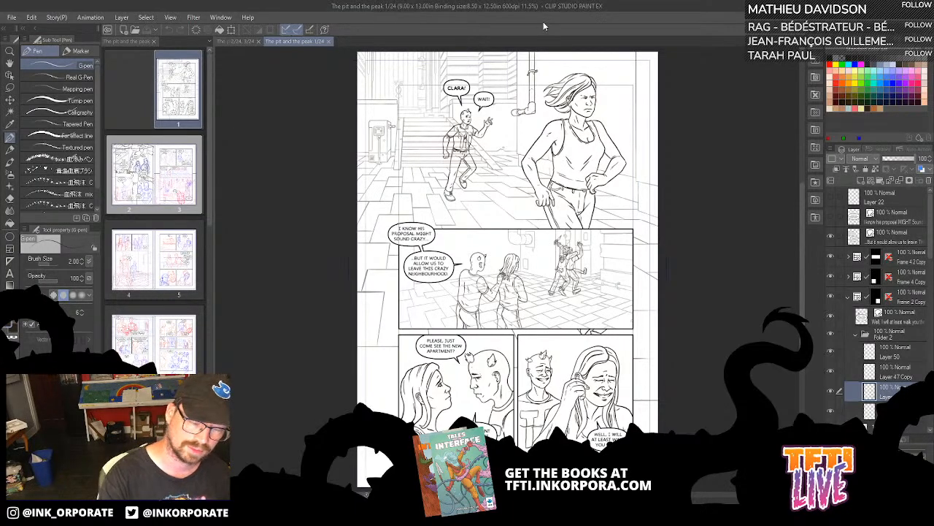
key("ctrl+plus")
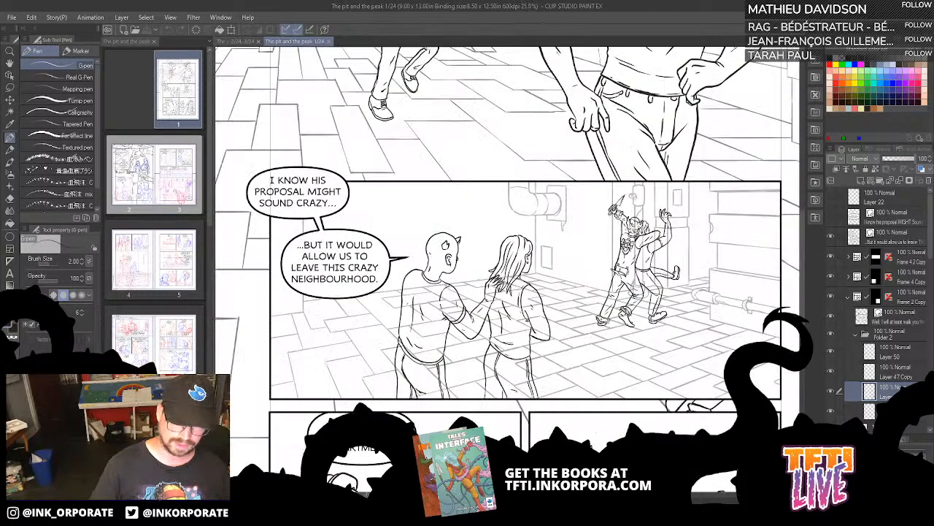
scroll(386, 202, "down", 5)
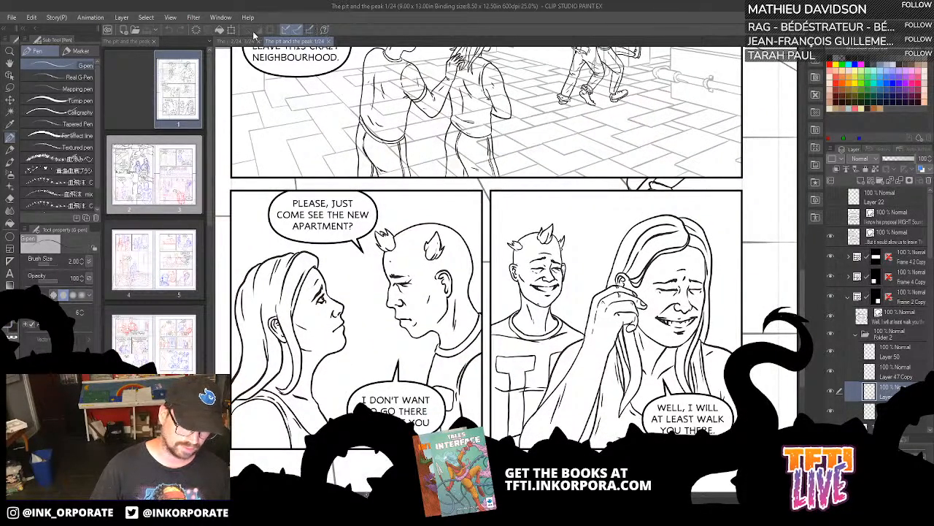
left_click(328, 41)
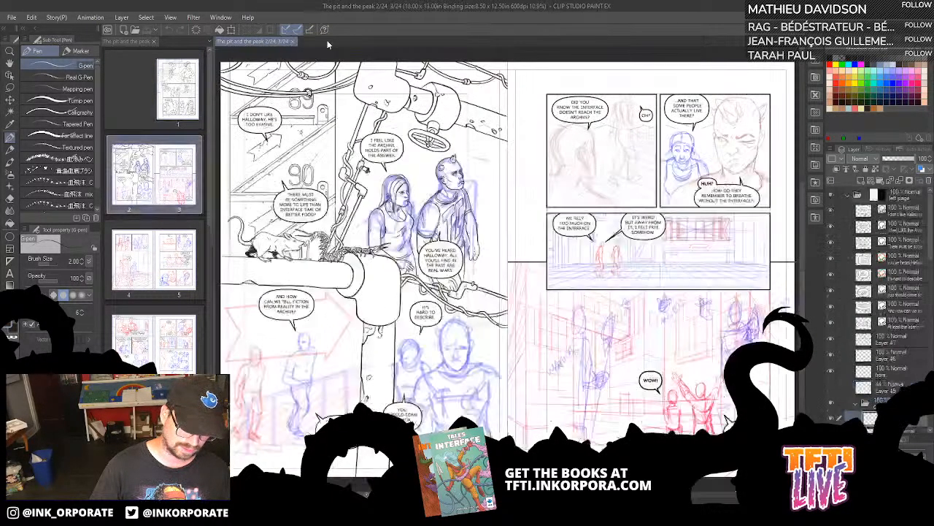
Step: Examine the inked and sketched panels across the pages 2–3 spread, ending on the unfinished lower panels of page 2
key("ctrl+plus")
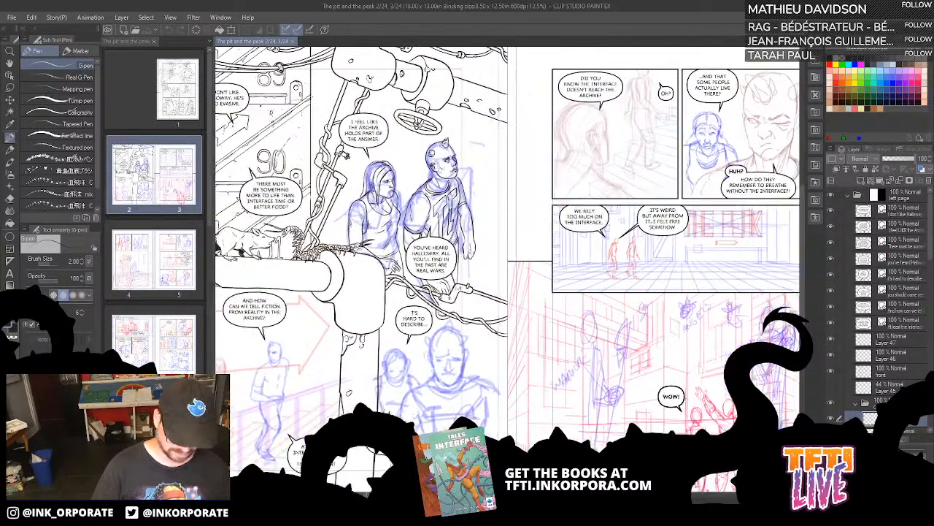
key("ctrl+plus")
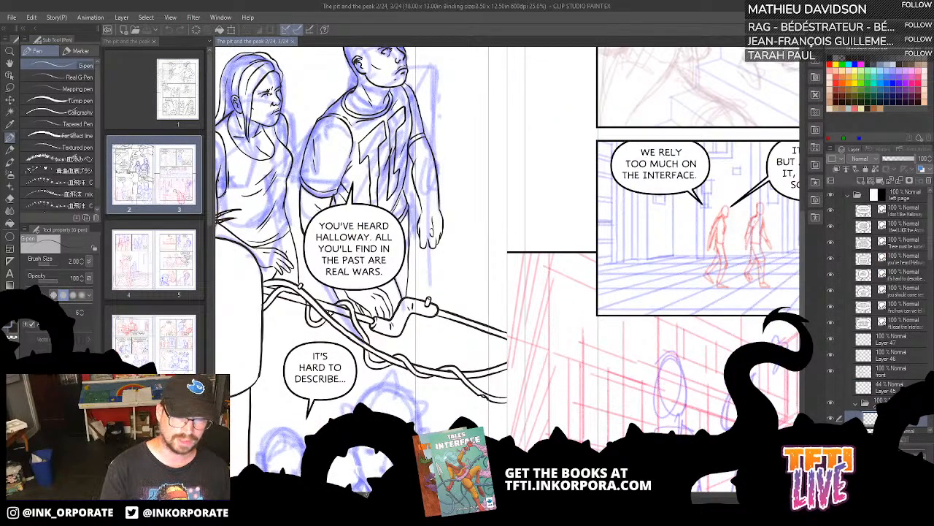
left_click_drag(644, 180, 370, 346)
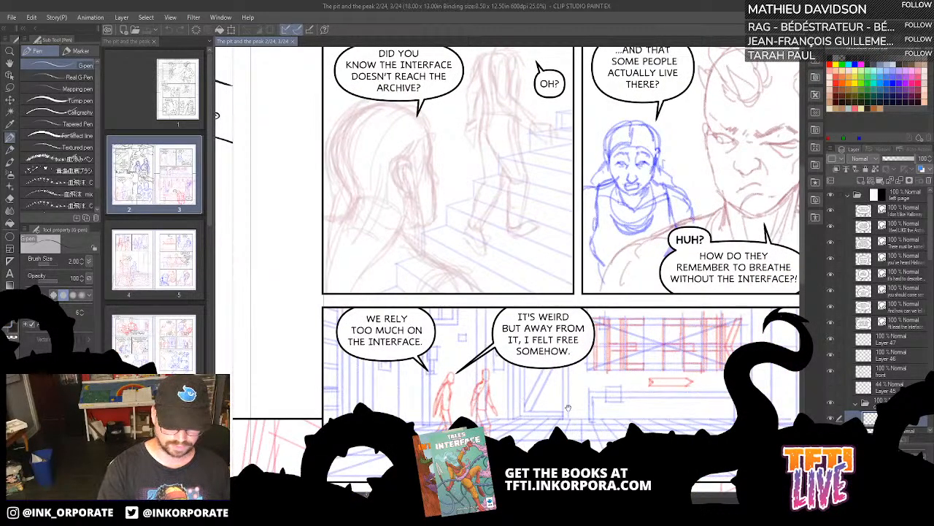
left_click_drag(577, 435, 870, 435)
key("ctrl+minus")
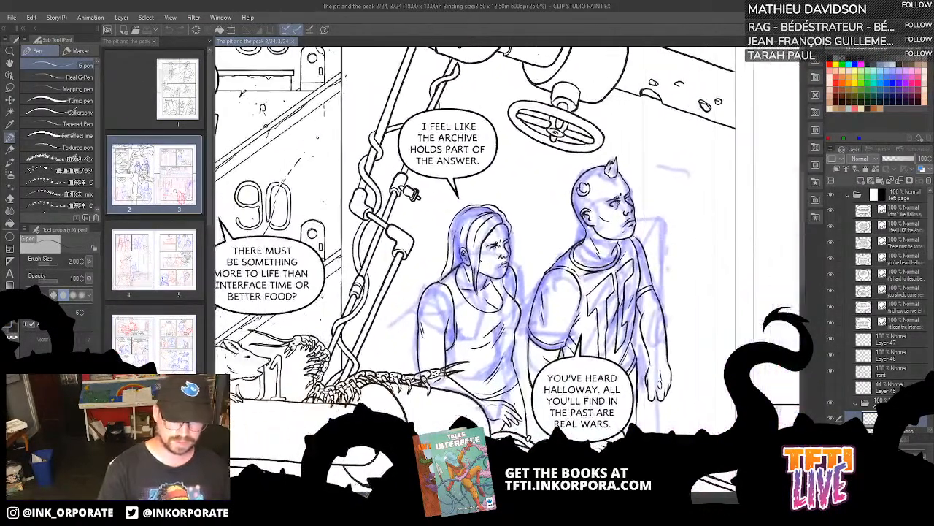
key("ctrl+minus")
key("ctrl+plus")
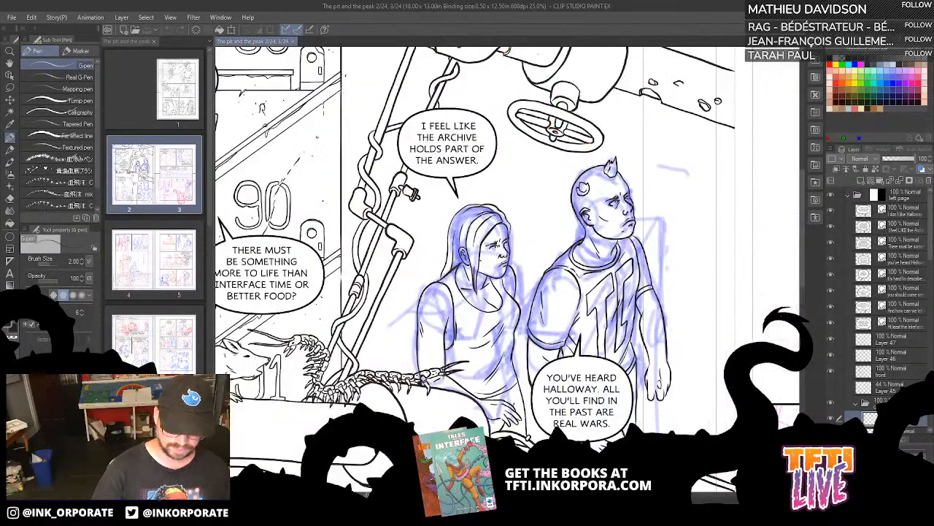
left_click_drag(530, 412, 664, 307)
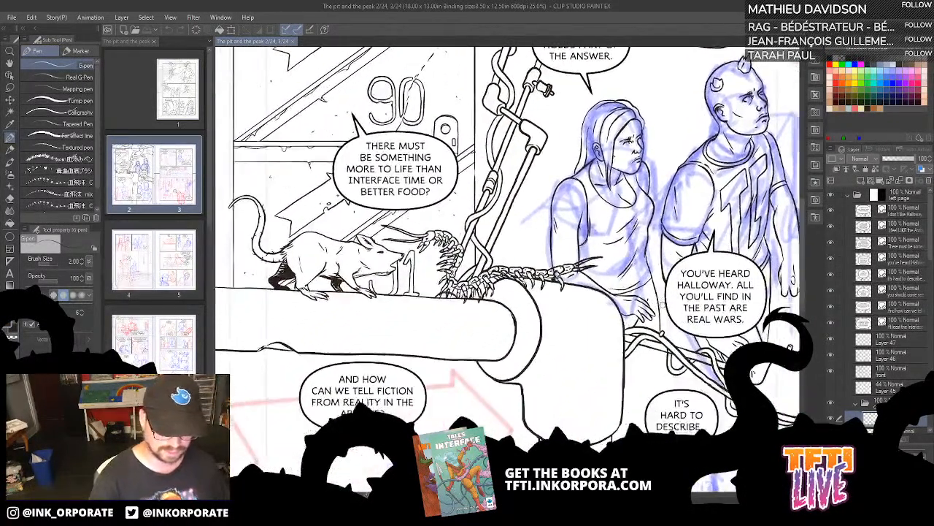
key("ctrl+minus")
left_click_drag(557, 288, 501, 237)
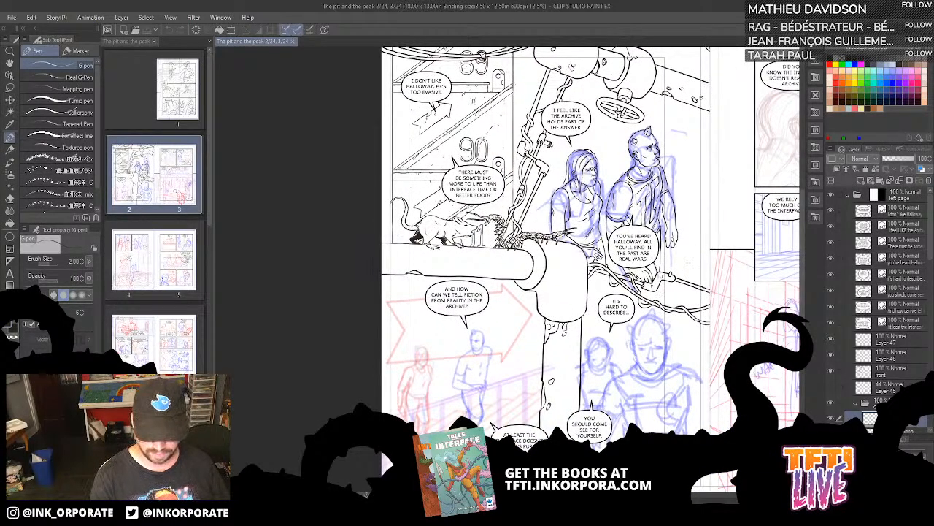
left_click_drag(640, 226, 617, 285)
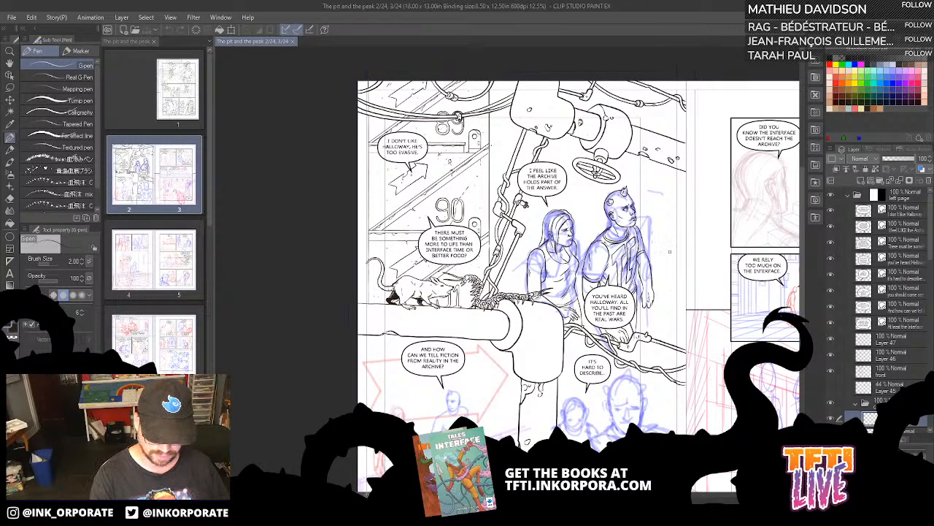
scroll(596, 423, "down", 3)
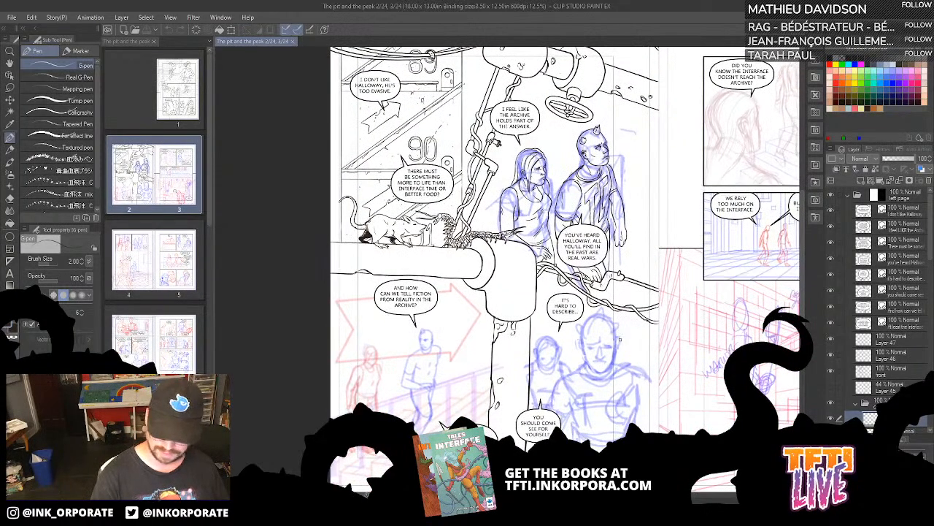
left_click_drag(551, 424, 487, 381)
mouse_move(555, 328)
left_mouse_down()
mouse_move(435, 424)
mouse_move(566, 324)
left_mouse_up()
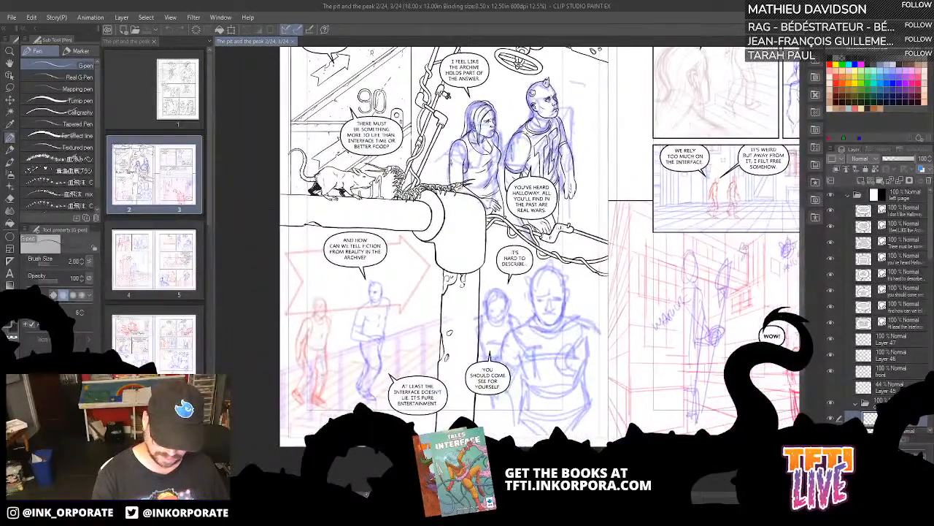
Step: Check which artwork the 3 rows evenly Copy folder inside the left page folder holds by toggling its visibility
left_click(848, 195)
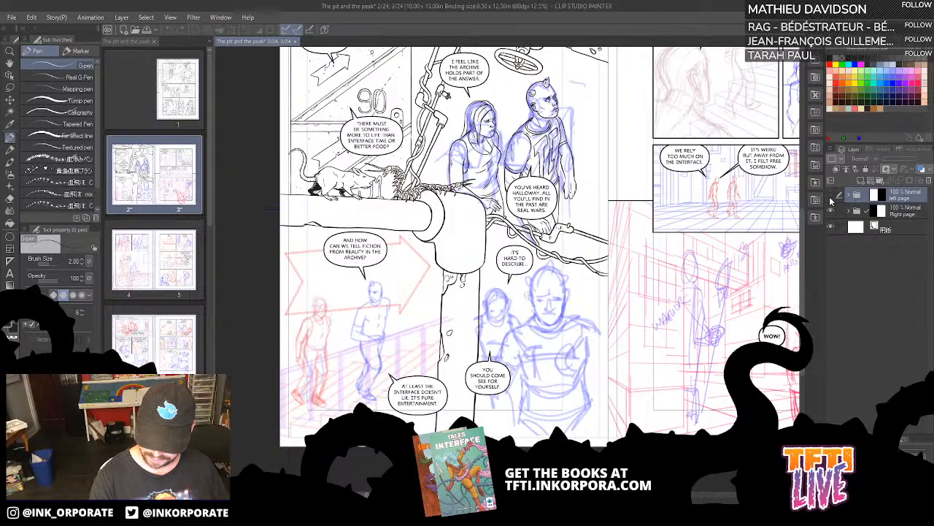
left_click(848, 195)
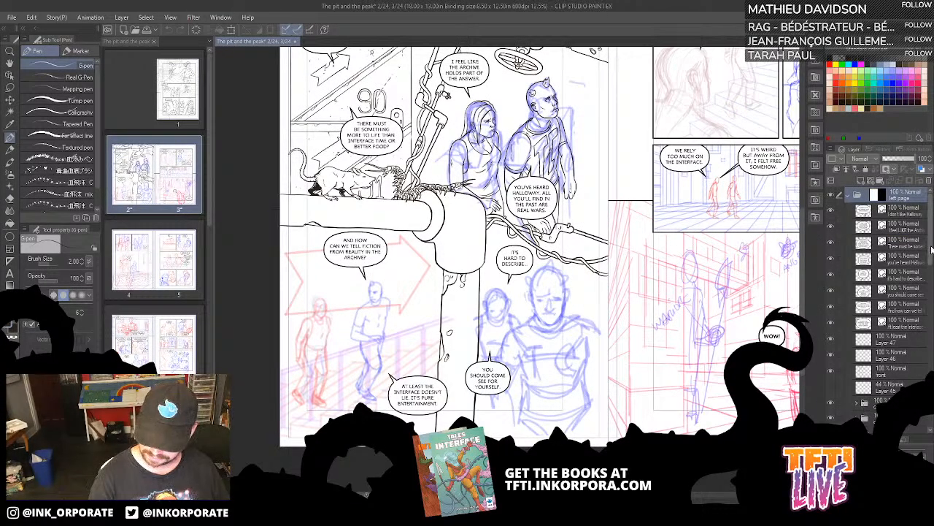
scroll(931, 250, "down", 3)
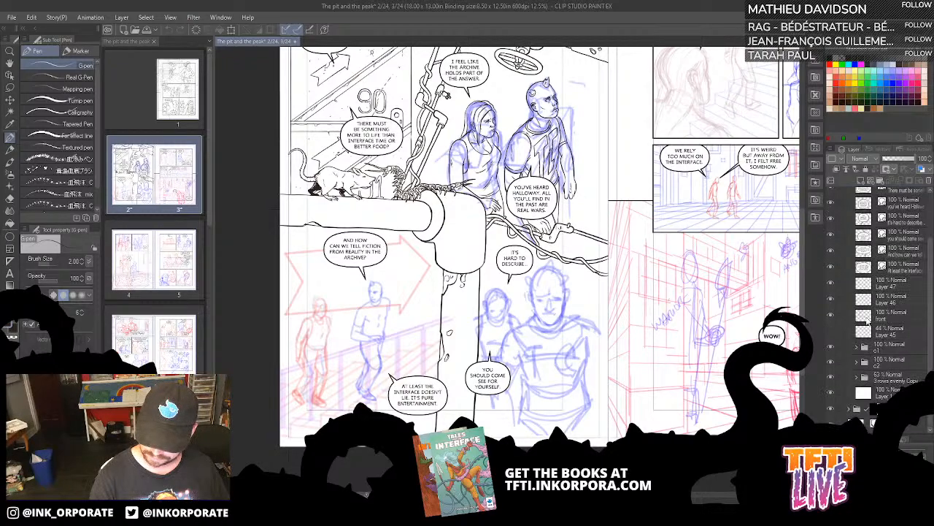
left_click(830, 377)
left_click(830, 377)
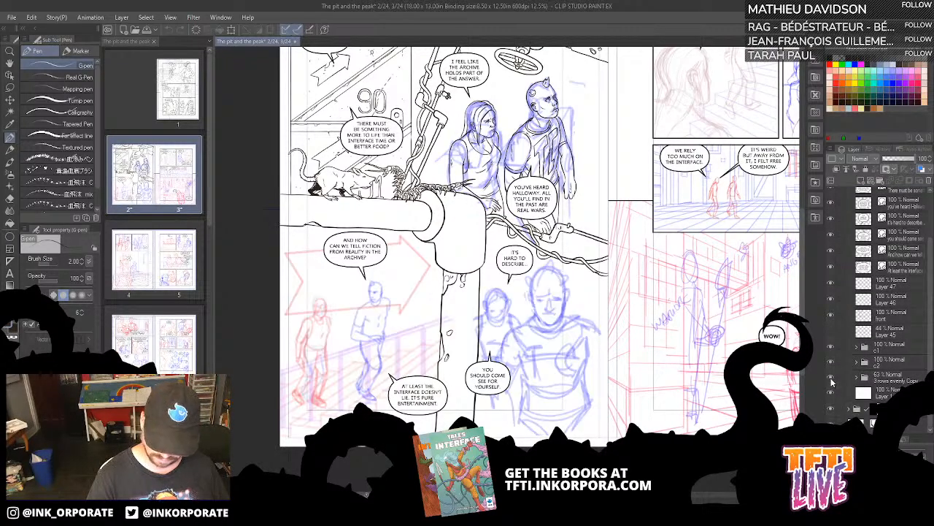
Step: Find the blue sketch layer Layer 23 inside the 3 rows evenly Copy folder and lower its opacity to 39%
left_click(857, 378)
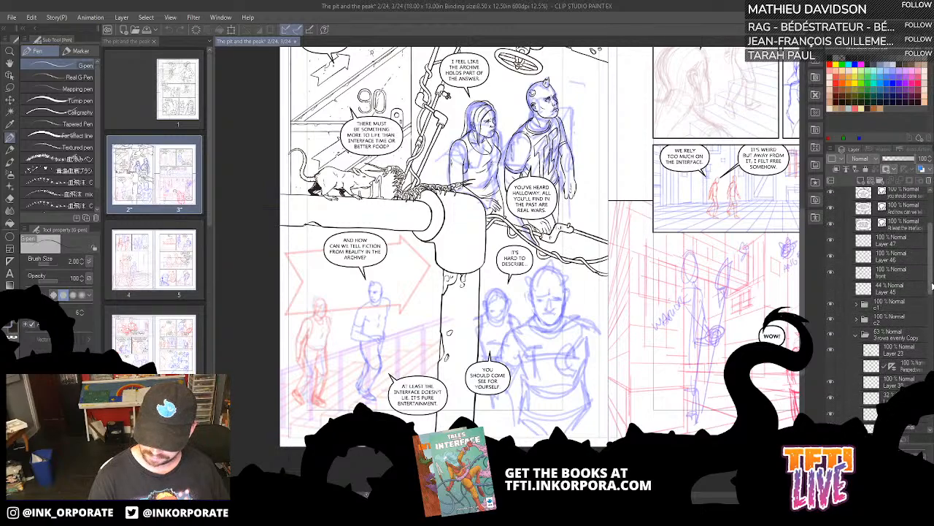
scroll(928, 270, "down", 3)
left_click(836, 265)
left_click(831, 263)
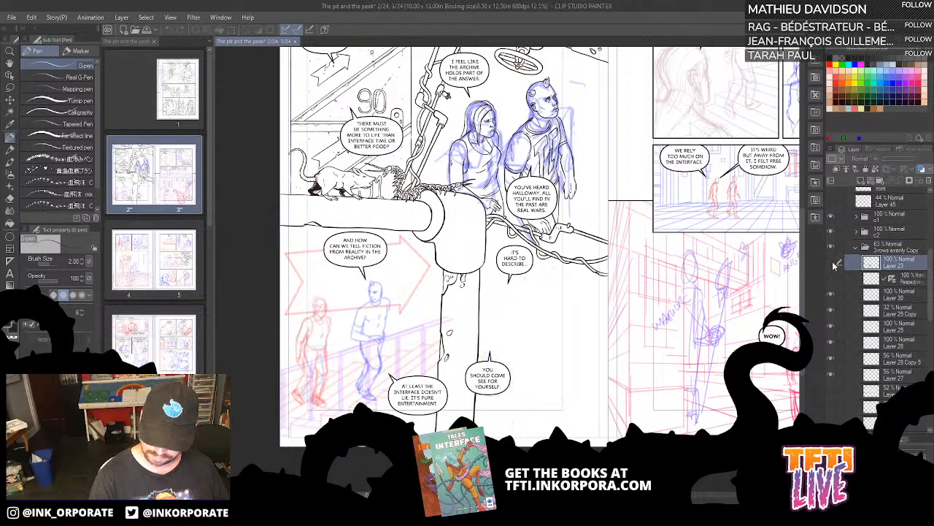
left_click(832, 263)
left_click(895, 160)
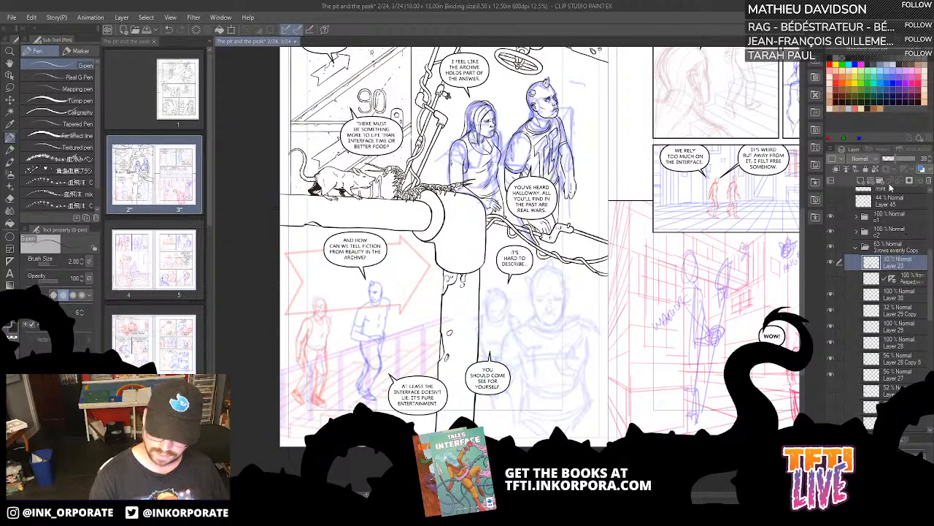
Step: Set up the Real pencil in red and add a new raster layer above the faded sketch of the two figures
scroll(582, 222, "up", 4)
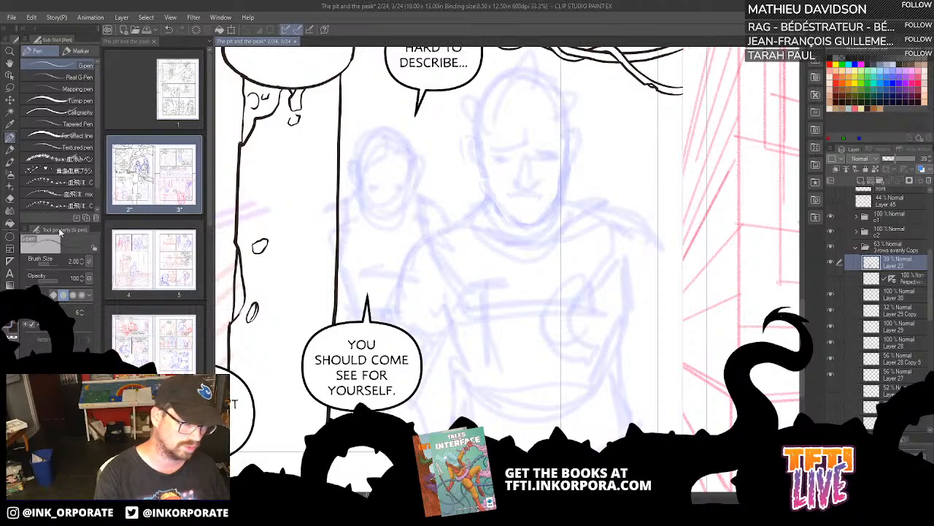
key("p")
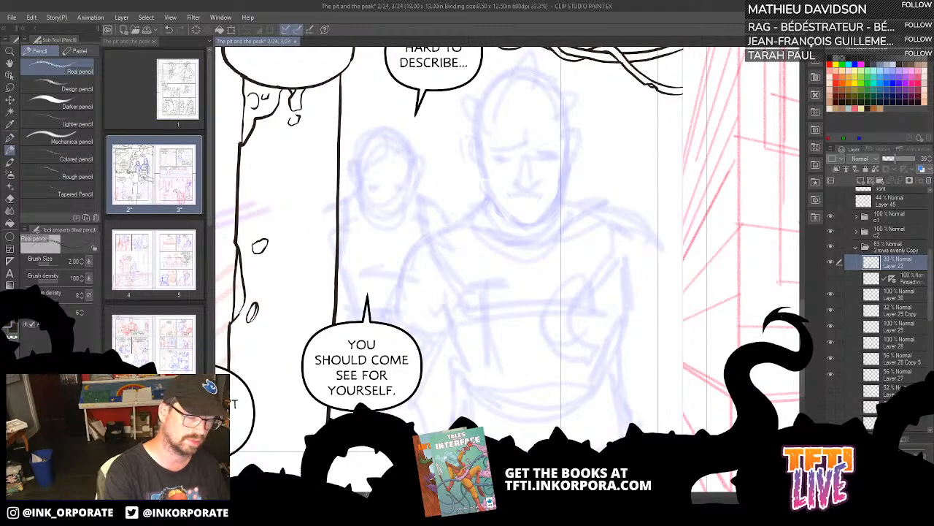
left_click(836, 83)
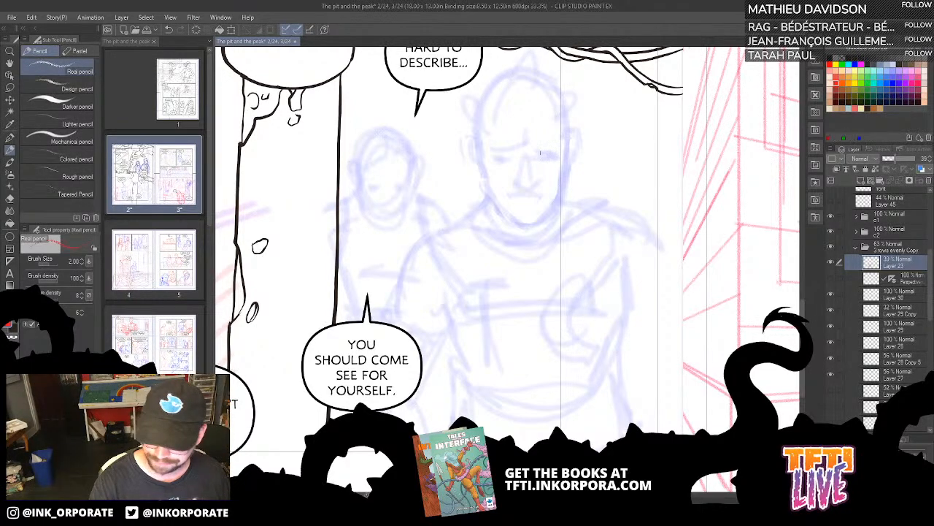
left_click_drag(499, 252, 508, 311)
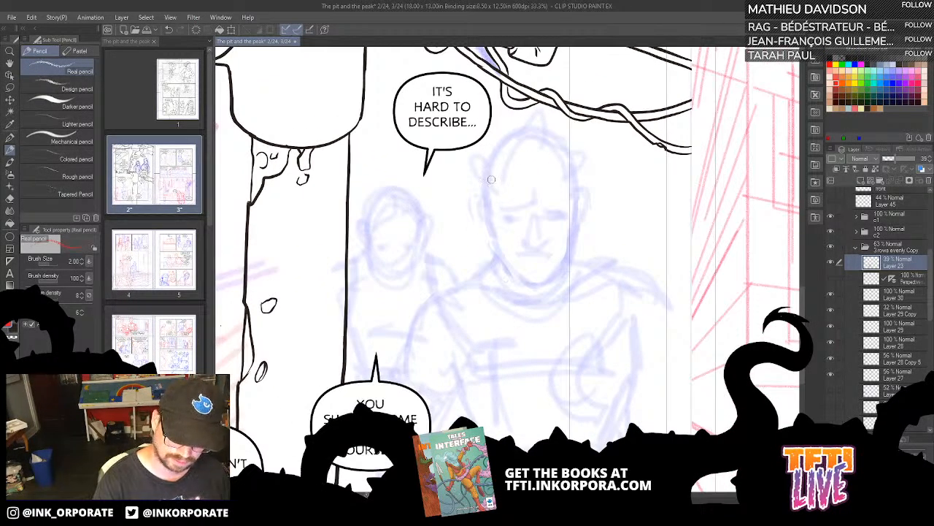
left_click(860, 181)
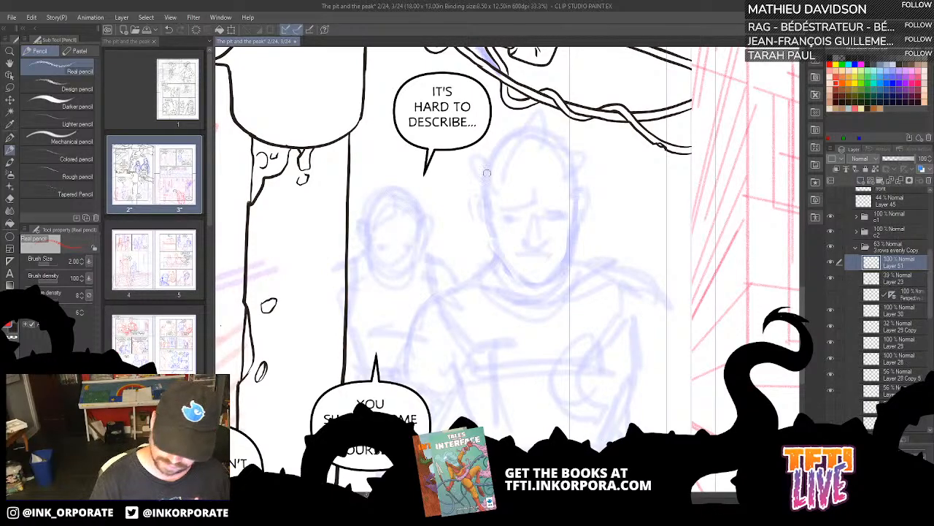
Step: Sketch the full red outline of the horned man's head over the faded sketch, undoing and redrawing the misplaced side stroke
mouse_move(488, 191)
left_mouse_down()
mouse_move(502, 146)
mouse_move(524, 136)
mouse_move(566, 140)
mouse_move(575, 203)
mouse_move(562, 252)
left_mouse_up()
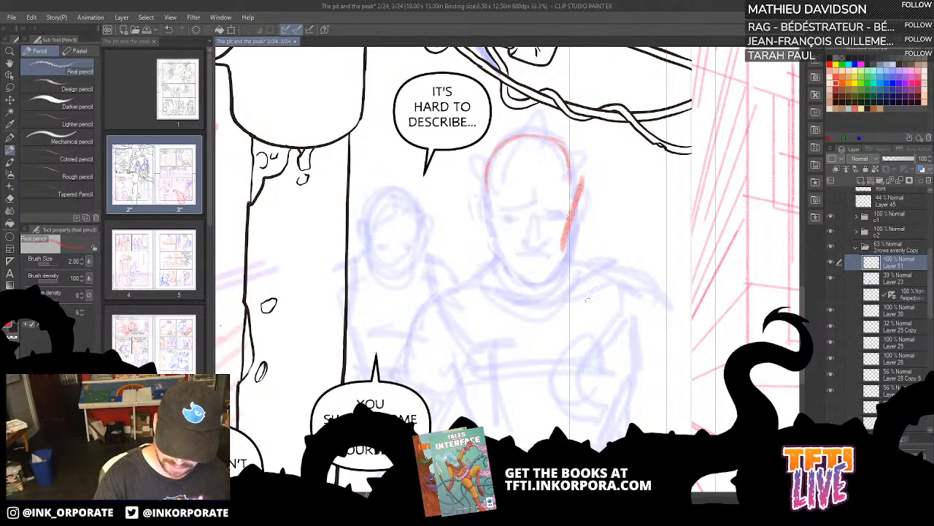
key("ctrl+z")
mouse_move(571, 165)
left_mouse_down()
mouse_move(575, 209)
mouse_move(557, 272)
mouse_move(563, 260)
mouse_move(530, 281)
left_mouse_up()
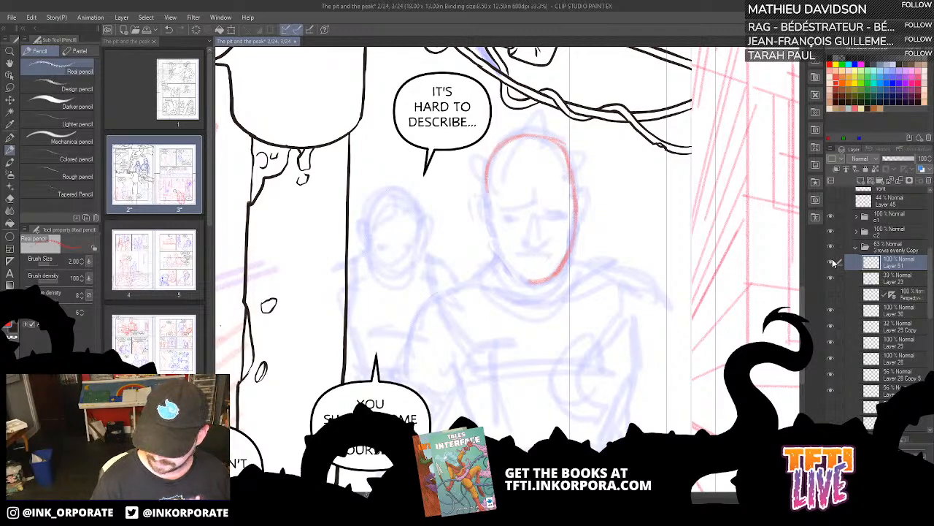
mouse_move(485, 194)
left_mouse_down()
mouse_move(498, 254)
mouse_move(532, 283)
left_mouse_up()
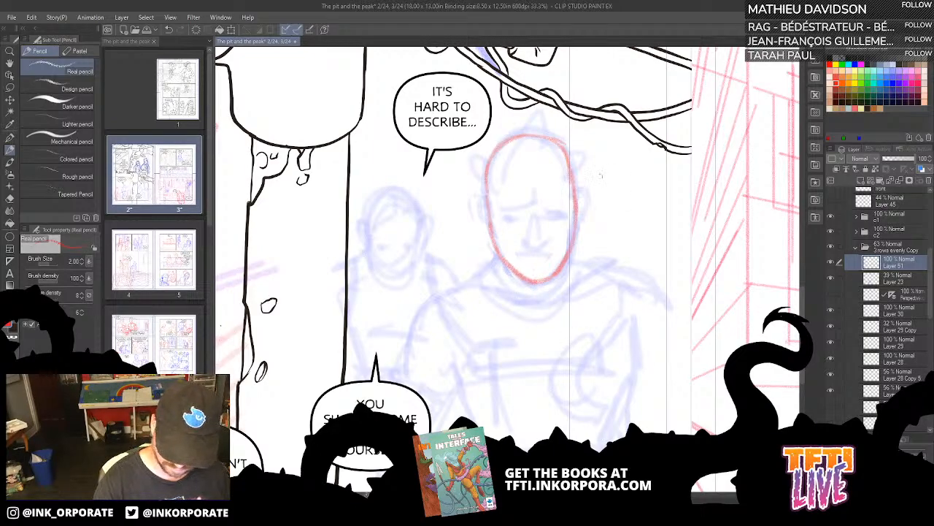
Step: Sketch both ears on the horned man's head in red, undoing and redrawing the misplaced strokes of the first ear
mouse_move(576, 204)
left_mouse_down()
mouse_move(585, 197)
mouse_move(582, 226)
mouse_move(579, 216)
left_mouse_up()
key("ctrl+z")
key("ctrl+z")
mouse_move(574, 184)
left_mouse_down()
mouse_move(576, 216)
mouse_move(585, 205)
mouse_move(580, 216)
left_mouse_up()
key("ctrl+z")
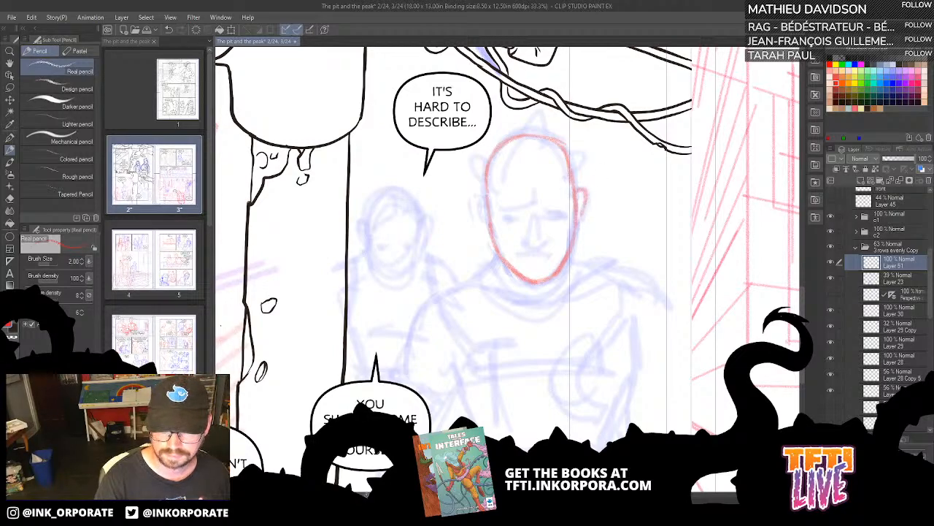
mouse_move(484, 193)
left_mouse_down()
mouse_move(478, 219)
mouse_move(492, 226)
mouse_move(553, 192)
mouse_move(592, 201)
left_mouse_up()
Step: Sketch the horned man's central forehead horn and the two pointed horns on the sides of his head
scroll(495, 227, "up", 1)
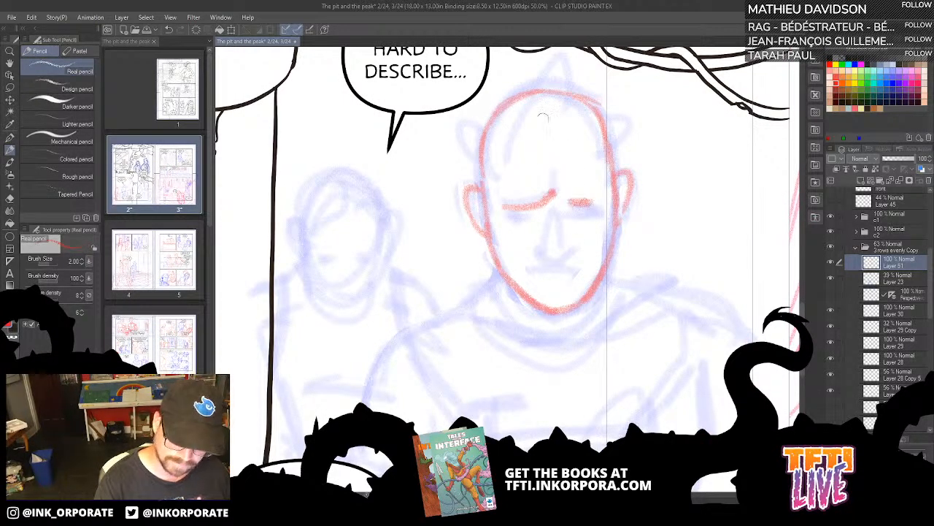
mouse_move(532, 136)
left_mouse_down()
mouse_move(551, 180)
mouse_move(570, 179)
mouse_move(571, 117)
mouse_move(562, 136)
mouse_move(570, 115)
mouse_move(548, 144)
mouse_move(562, 117)
left_mouse_up()
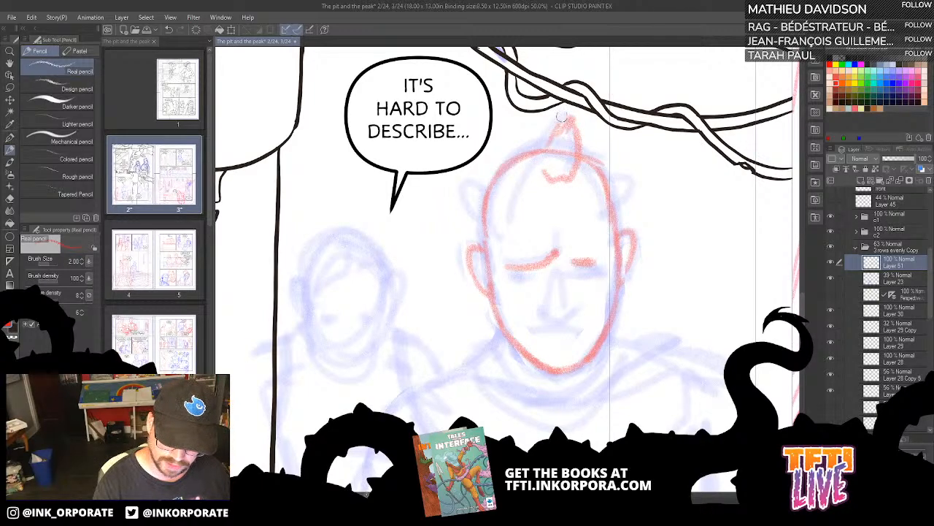
mouse_move(540, 166)
left_mouse_down()
mouse_move(538, 156)
mouse_move(553, 147)
left_mouse_up()
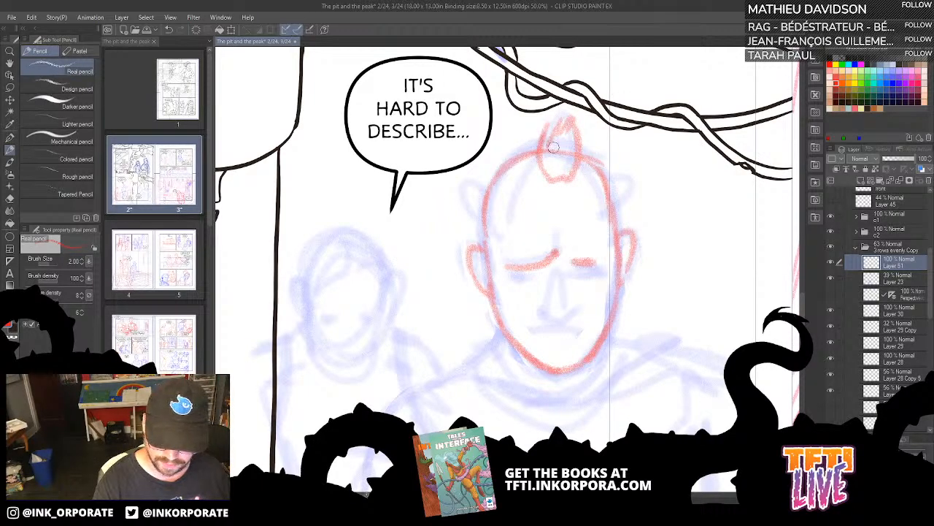
left_click_drag(613, 212, 620, 165)
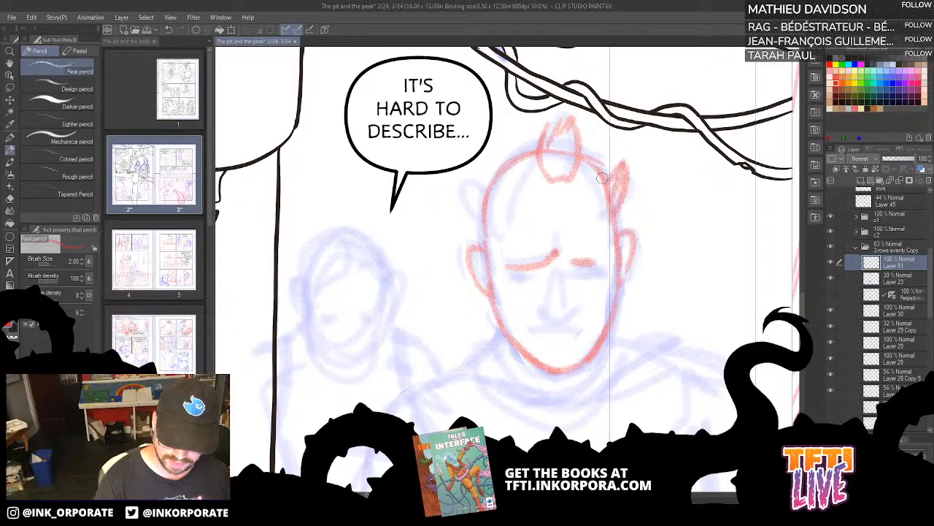
mouse_move(479, 216)
left_mouse_down()
mouse_move(476, 197)
mouse_move(449, 176)
left_mouse_up()
mouse_move(449, 176)
left_mouse_down()
mouse_move(485, 193)
mouse_move(489, 181)
left_mouse_up()
Step: Darken the horned man's brow and eye line and sketch his nose over the faded blue face
left_click_drag(668, 332, 673, 317)
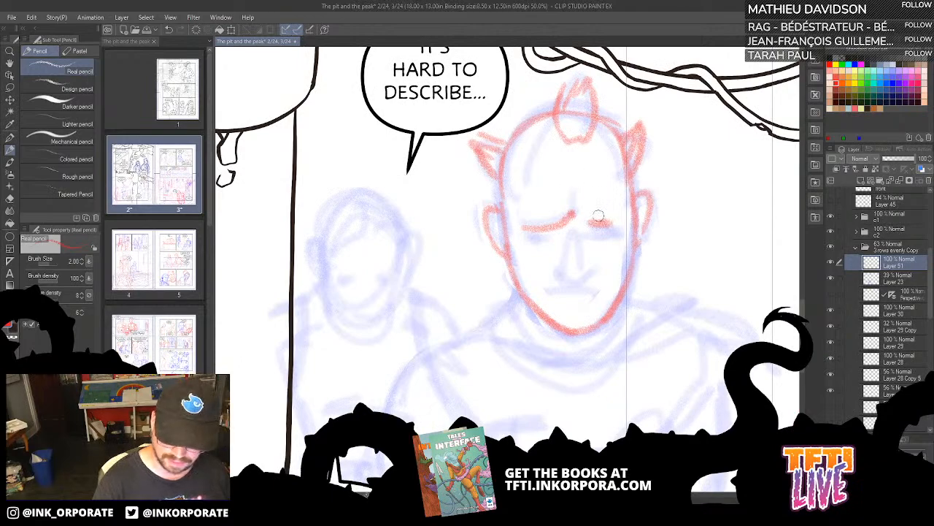
mouse_move(588, 221)
left_mouse_down()
mouse_move(632, 222)
mouse_move(622, 235)
left_mouse_up()
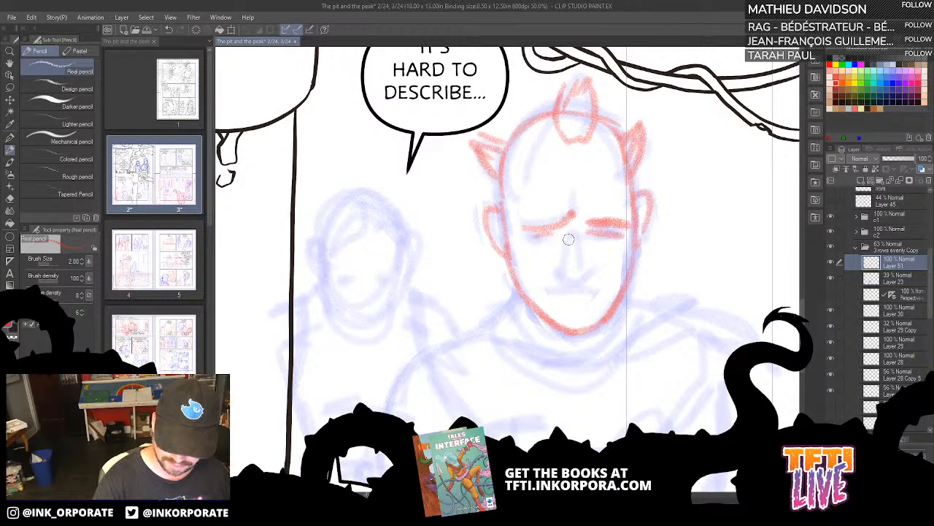
mouse_move(568, 232)
left_mouse_down()
mouse_move(582, 250)
mouse_move(574, 304)
mouse_move(582, 269)
left_mouse_up()
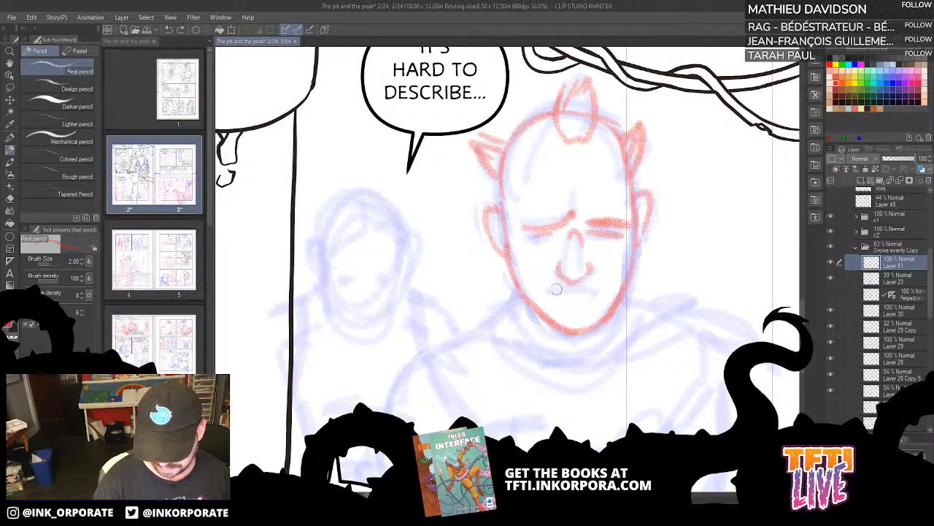
Step: Sketch the horned man's mouth as a slanted line with an upturned corner just below the nose
scroll(559, 286, "down", 1)
left_click_drag(559, 281, 583, 174)
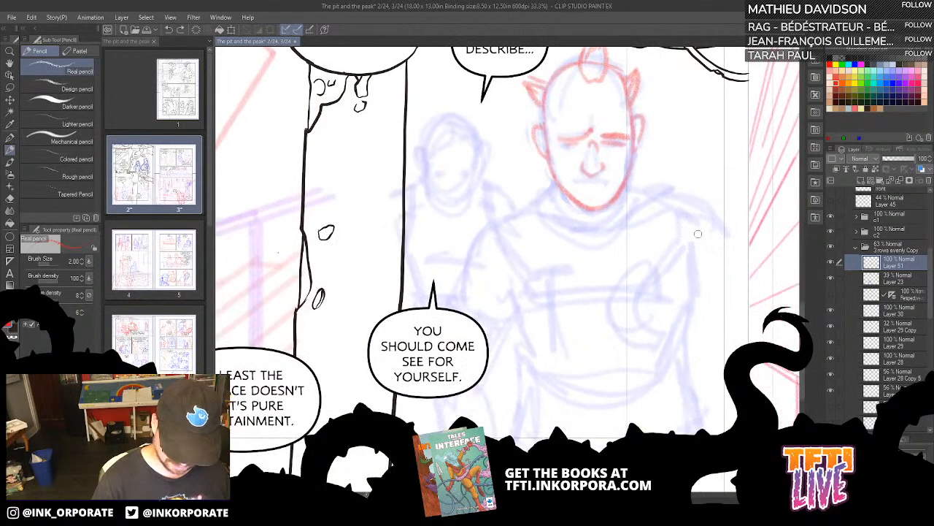
left_click_drag(646, 241, 628, 310)
key("minus")
key("minus")
key("minus")
key("minus")
key("minus")
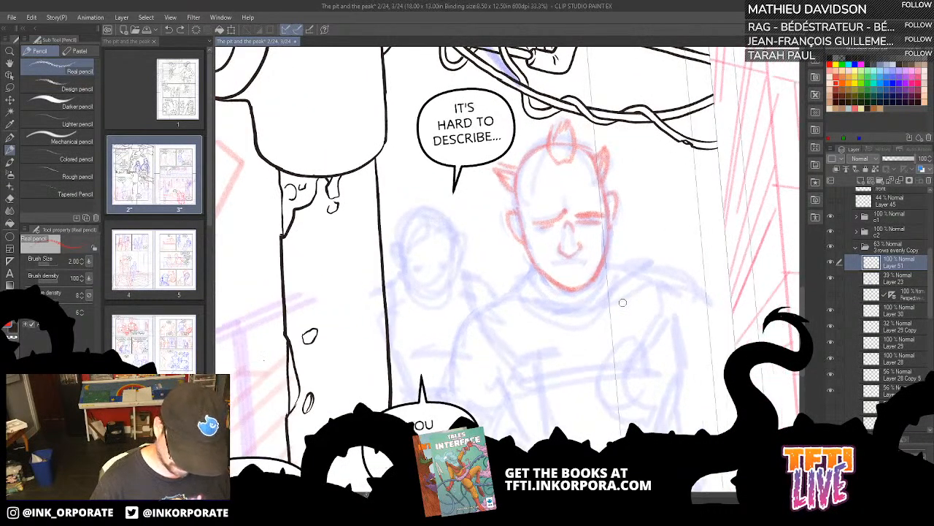
scroll(624, 307, "up", 1)
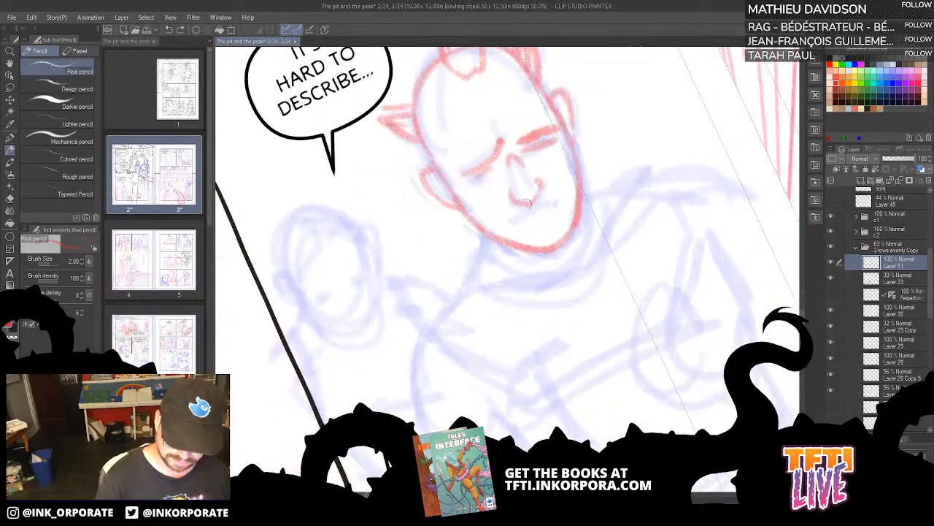
left_click_drag(516, 220, 559, 189)
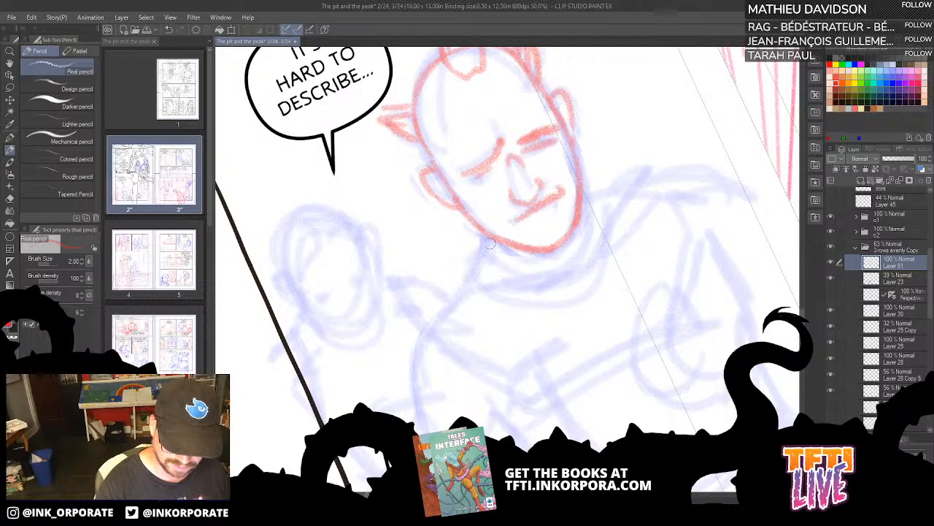
Step: Sketch the neck and inner collar line beneath the chin and begin the shoulder line beside the jaw
left_click_drag(584, 202, 593, 219)
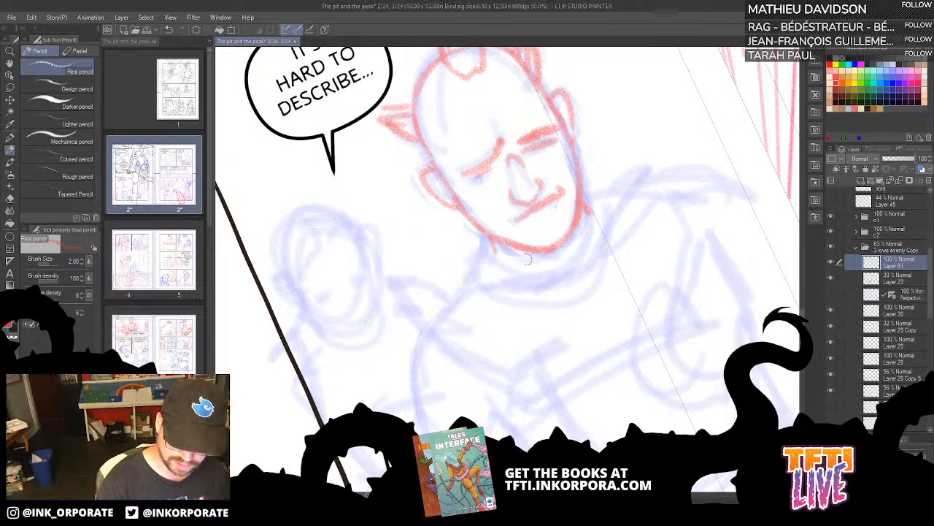
mouse_move(504, 257)
left_mouse_down()
mouse_move(543, 274)
mouse_move(595, 204)
mouse_move(590, 248)
left_mouse_up()
left_click_drag(592, 196, 628, 189)
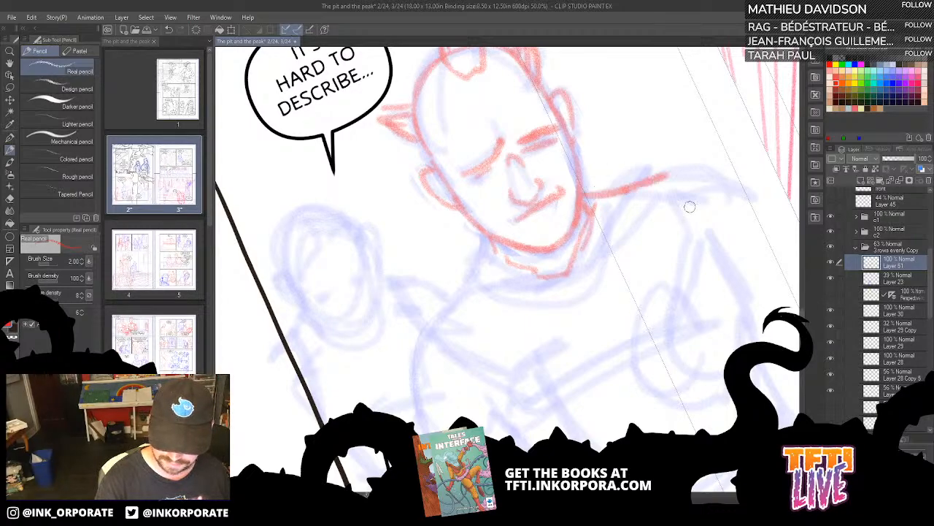
Step: Sketch the curved outlines of both of the horned man's shoulders, running one down into the upper arm
scroll(544, 395, "down", 1)
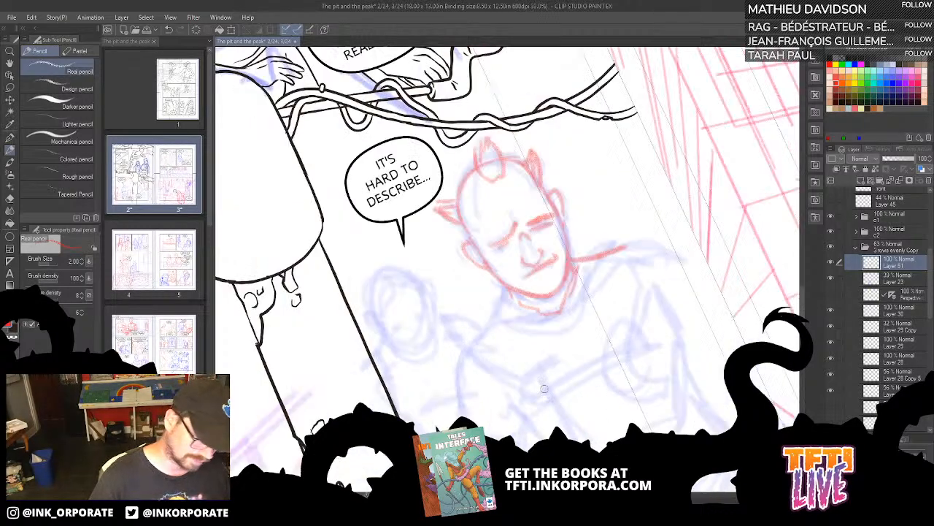
left_click_drag(597, 381, 586, 311)
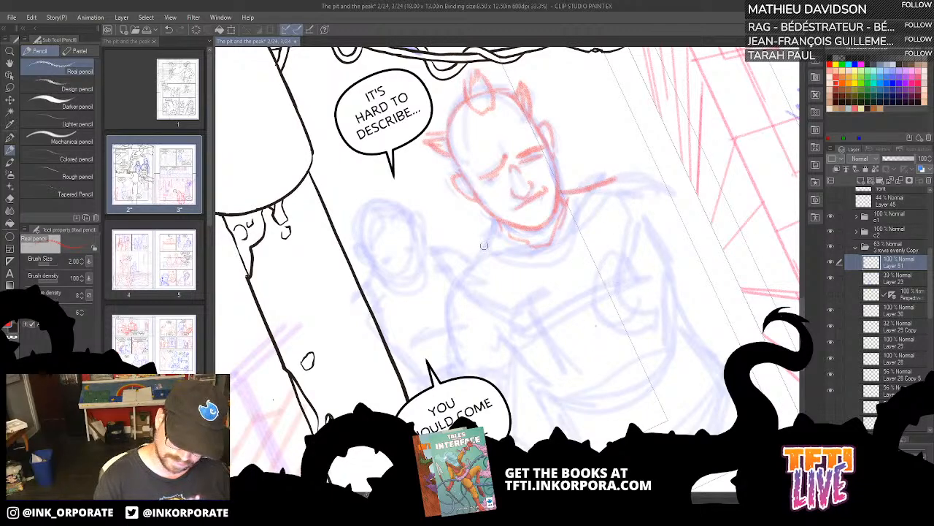
left_click_drag(495, 223, 462, 286)
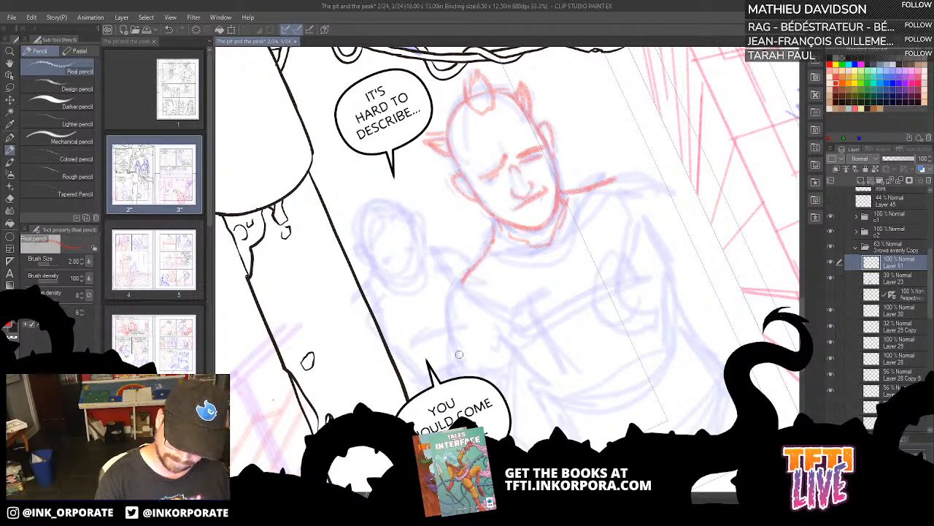
mouse_move(459, 354)
left_mouse_down()
mouse_move(462, 299)
mouse_move(451, 361)
left_mouse_up()
mouse_move(602, 185)
left_mouse_down()
mouse_move(640, 178)
mouse_move(663, 188)
left_mouse_up()
Step: Sketch the side edges and the angled neckline of the horned man's vest across his chest
left_click_drag(515, 279, 505, 336)
left_click_drag(507, 334, 528, 372)
left_click_drag(611, 209, 687, 312)
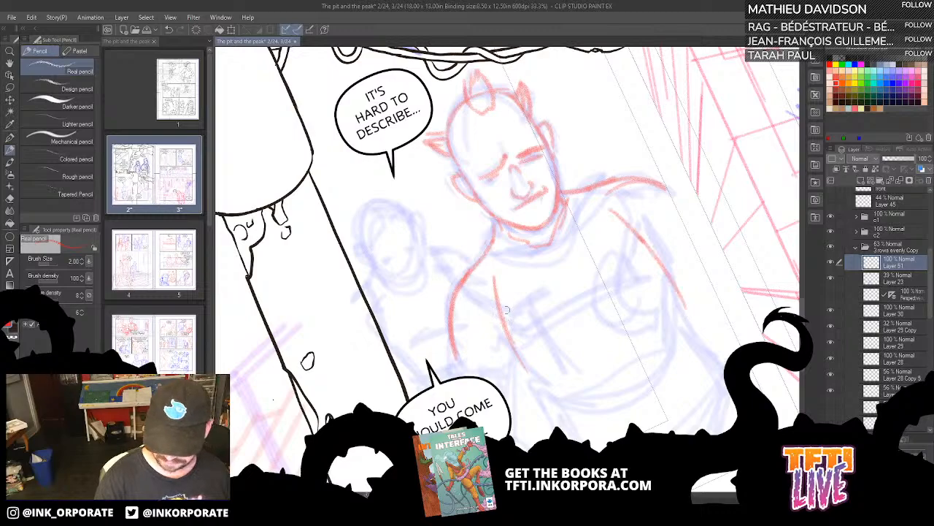
left_click_drag(492, 289, 536, 390)
mouse_move(504, 335)
left_mouse_down()
mouse_move(492, 269)
mouse_move(508, 276)
mouse_move(485, 289)
mouse_move(581, 247)
left_mouse_up()
left_click_drag(613, 196, 572, 268)
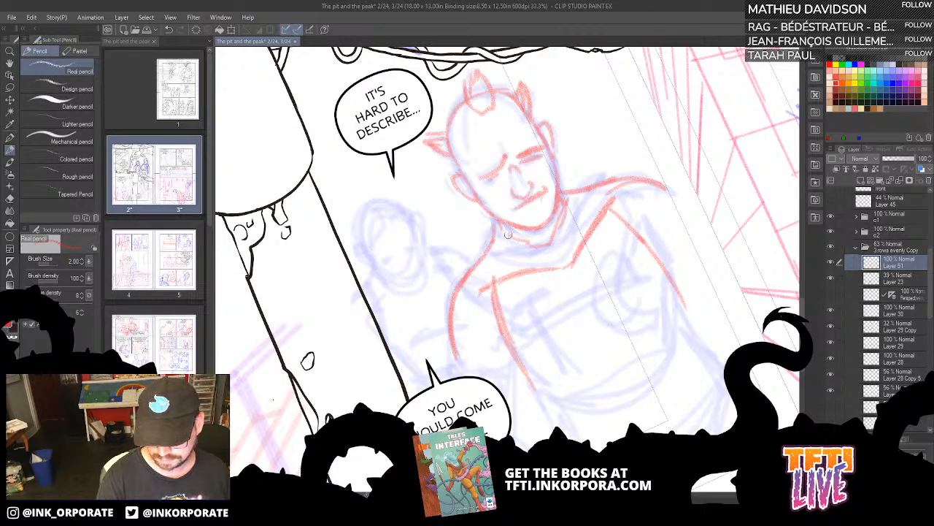
Step: Reinforce the lines running from the neck into the shoulders on both sides of the horned man's collar
mouse_move(494, 224)
left_mouse_down()
mouse_move(501, 248)
mouse_move(456, 278)
left_mouse_up()
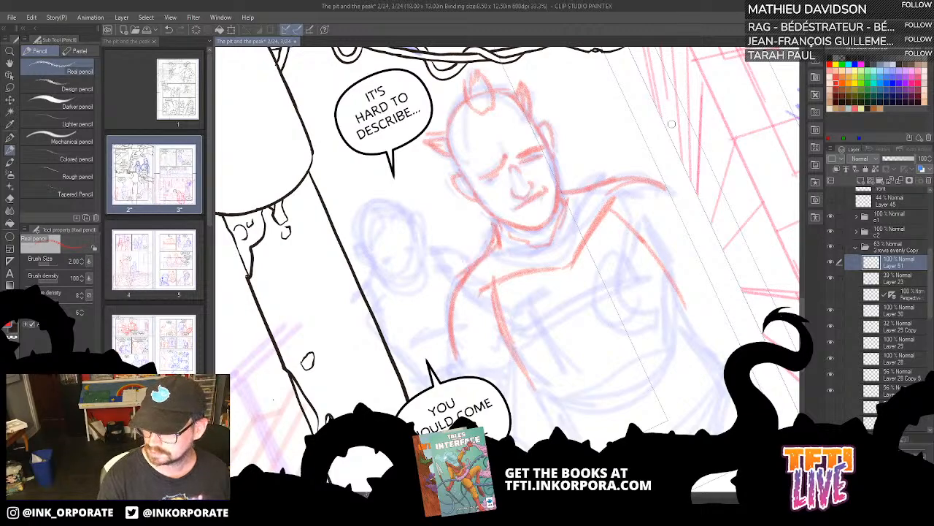
mouse_move(564, 195)
left_mouse_down()
mouse_move(657, 179)
mouse_move(581, 209)
left_mouse_up()
mouse_move(502, 230)
left_mouse_down()
mouse_move(501, 216)
mouse_move(494, 250)
left_mouse_up()
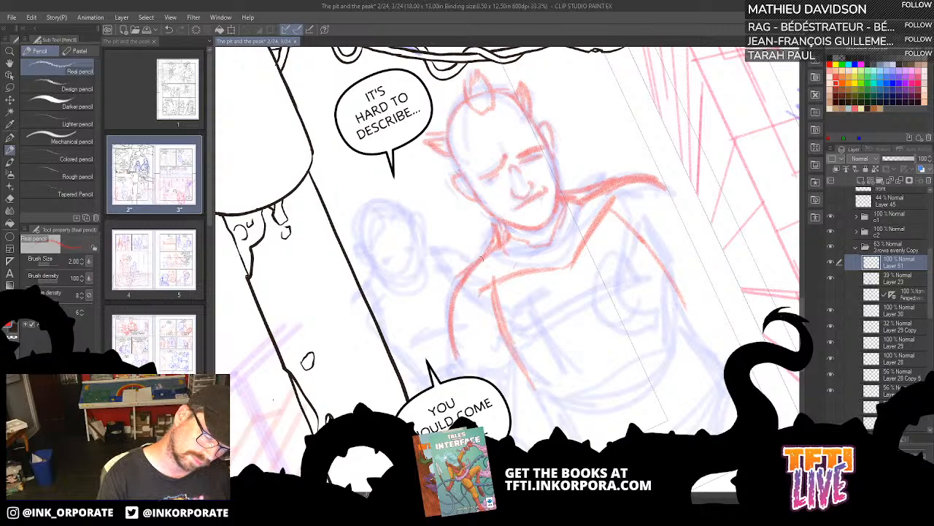
left_click_drag(555, 197, 599, 190)
Step: Sketch the layered folds of the high collar wrapping around the horned man's neck down to the vest's neckline
left_click_drag(499, 249, 567, 238)
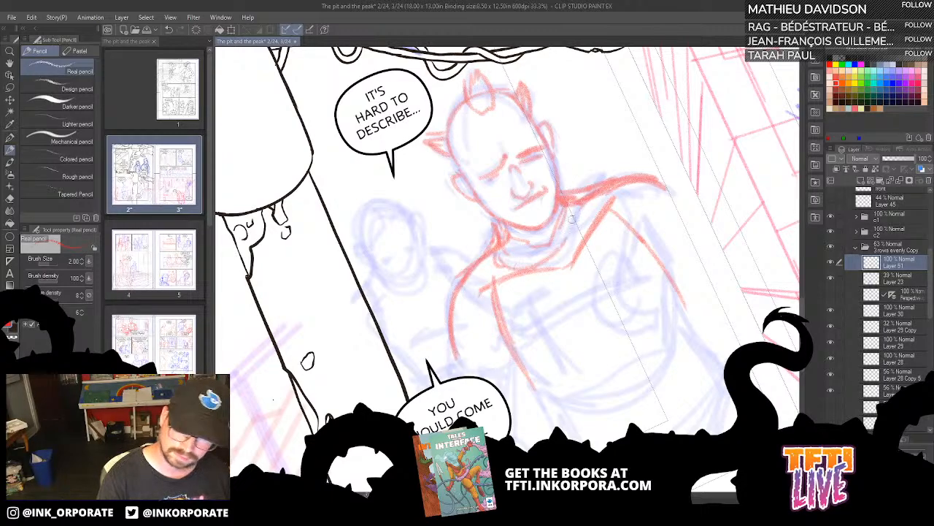
mouse_move(576, 203)
left_mouse_down()
mouse_move(585, 221)
mouse_move(542, 259)
mouse_move(574, 204)
mouse_move(541, 260)
left_mouse_up()
left_click_drag(542, 260, 582, 211)
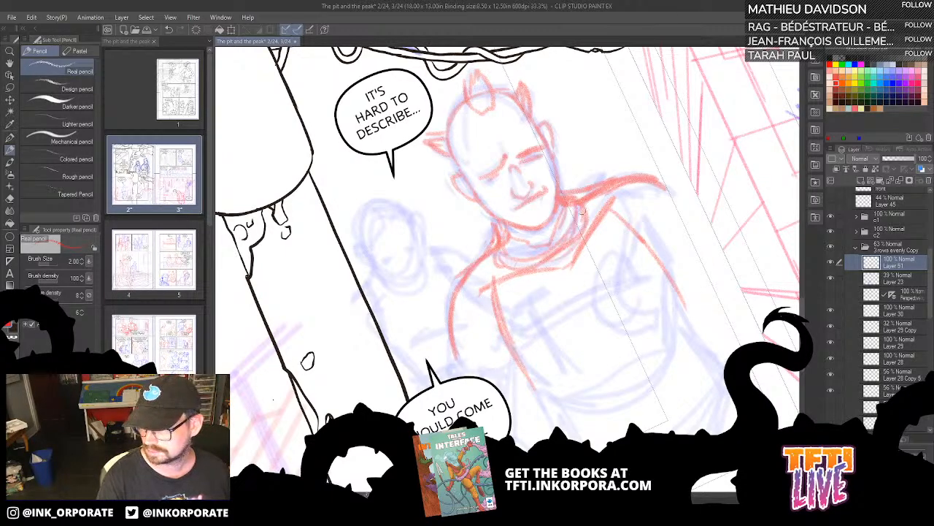
left_click_drag(614, 345, 640, 319)
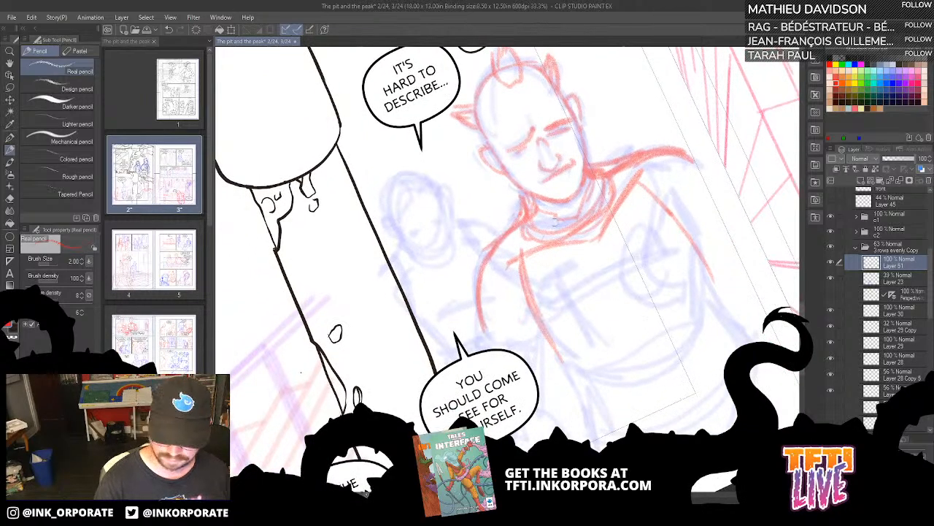
left_click_drag(603, 185, 539, 225)
left_click_drag(621, 211, 615, 239)
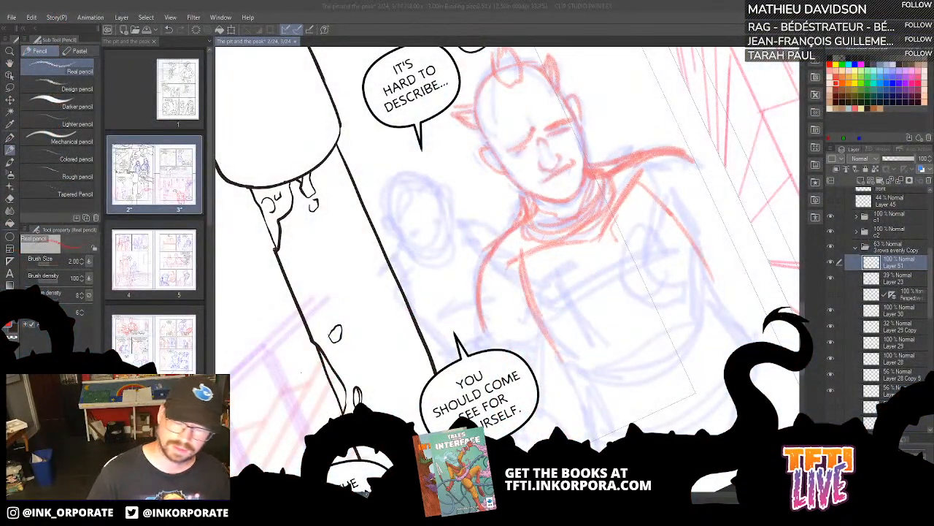
Step: Sketch the lower edge of the vest's chest section and the creases where both arms meet the torso
left_click(552, 322)
left_click_drag(509, 316, 544, 327)
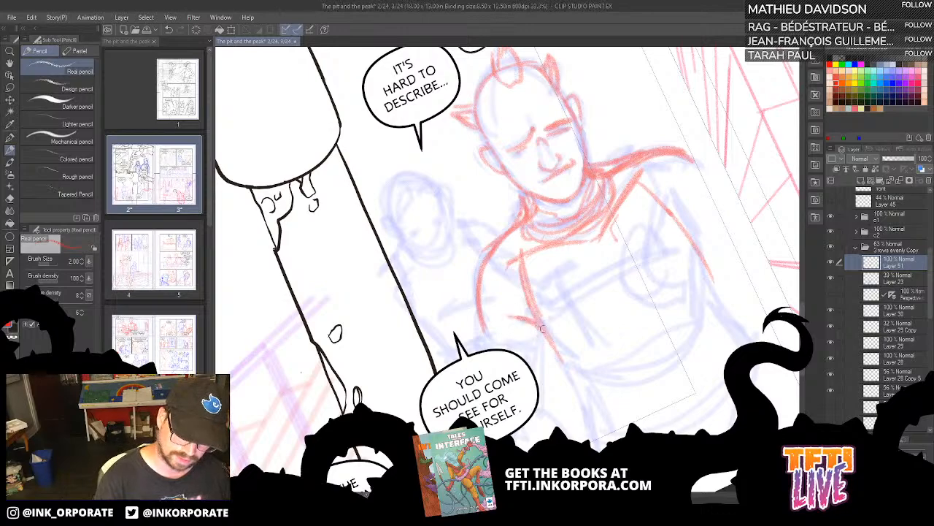
mouse_move(681, 227)
left_mouse_down()
mouse_move(688, 232)
mouse_move(694, 207)
left_mouse_up()
left_click_drag(695, 206, 698, 254)
mouse_move(595, 328)
left_mouse_down()
mouse_move(678, 281)
mouse_move(698, 235)
mouse_move(547, 333)
left_mouse_up()
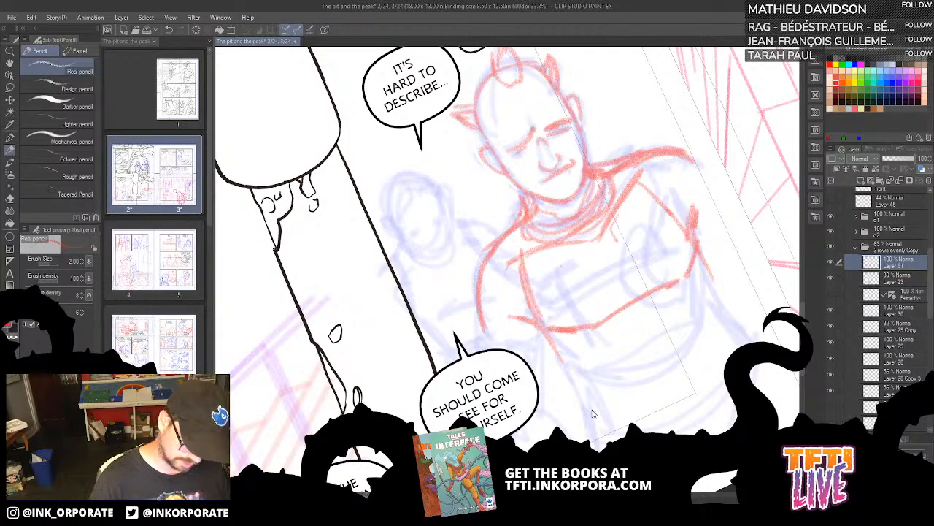
Step: Sketch the outer contours of both of the horned man's arms and extend the sides of his torso downward
scroll(594, 413, "down", 1)
left_click_drag(594, 413, 539, 432)
left_click_drag(612, 365, 650, 245)
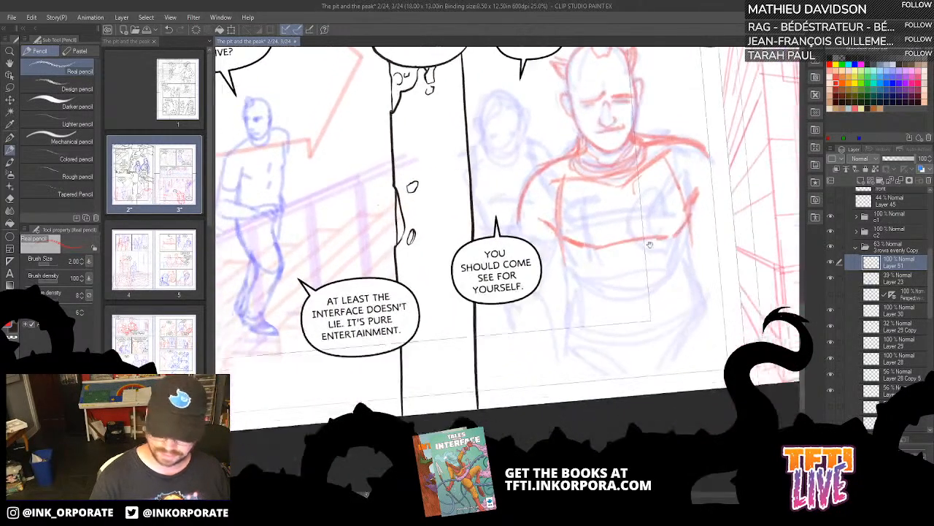
mouse_move(522, 208)
left_mouse_down()
mouse_move(519, 251)
mouse_move(550, 265)
mouse_move(543, 270)
left_mouse_up()
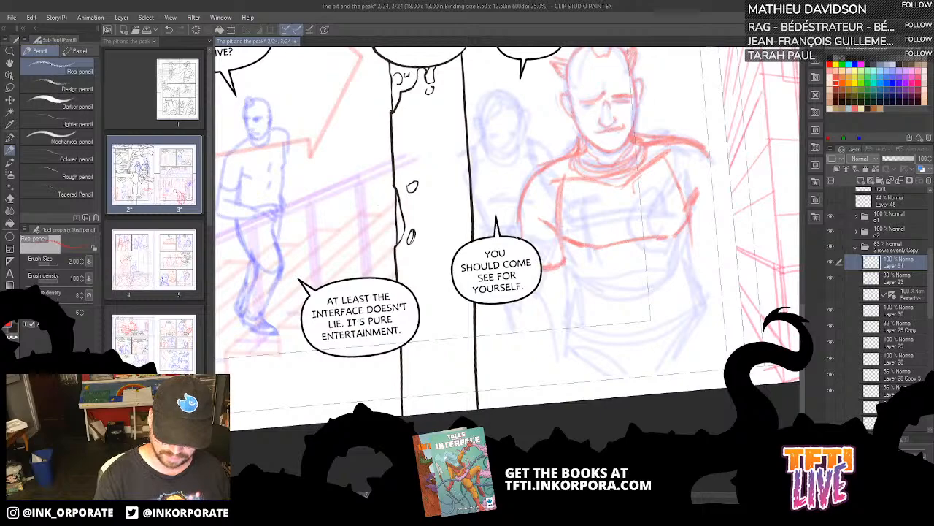
left_click_drag(700, 209, 694, 202)
left_click_drag(723, 165, 713, 219)
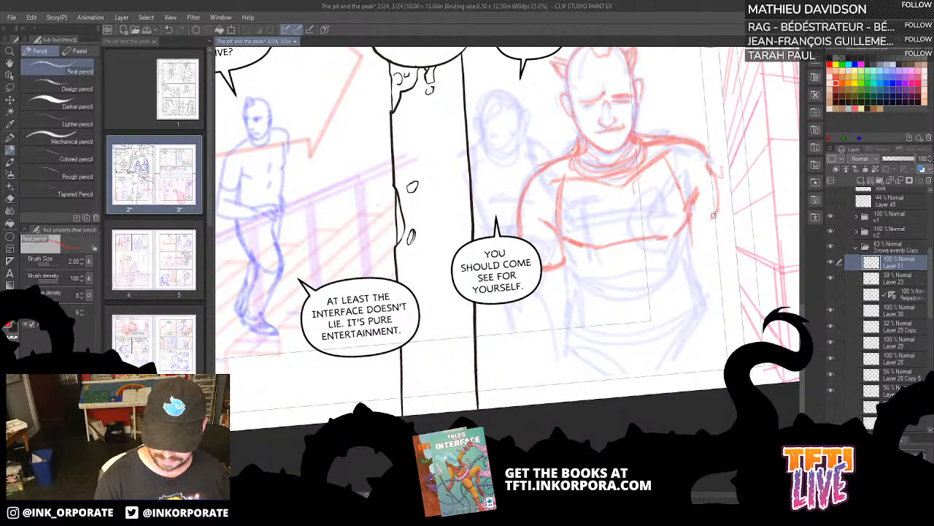
left_click_drag(714, 183, 722, 222)
mouse_move(706, 154)
left_mouse_down()
mouse_move(726, 202)
mouse_move(701, 235)
mouse_move(686, 219)
mouse_move(686, 273)
left_mouse_up()
left_click_drag(546, 257, 561, 289)
Step: Sketch the rectangular pocket details on both sides of the vest's chest, including the hanging strap on one side
left_click_drag(563, 202, 612, 197)
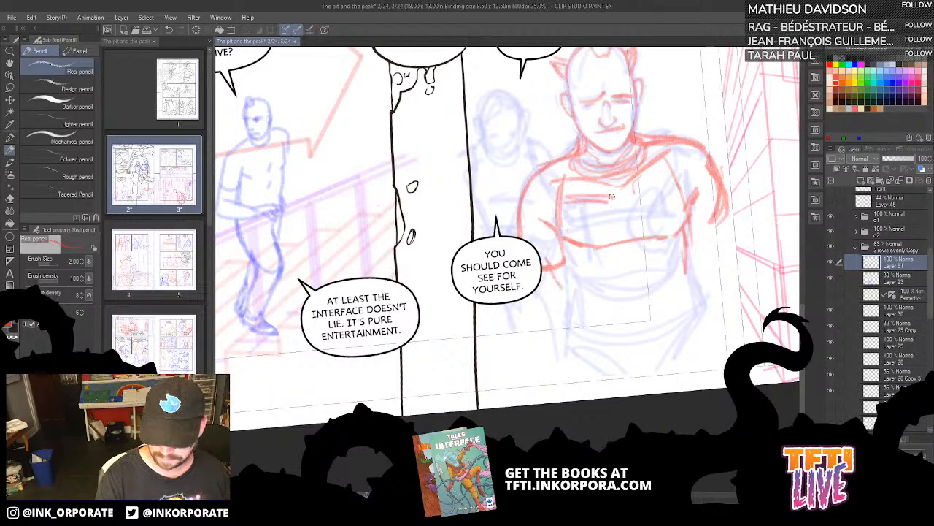
mouse_move(566, 220)
left_mouse_down()
mouse_move(614, 217)
mouse_move(687, 172)
mouse_move(632, 193)
mouse_move(661, 311)
mouse_move(698, 305)
mouse_move(673, 280)
mouse_move(655, 219)
mouse_move(652, 232)
left_mouse_up()
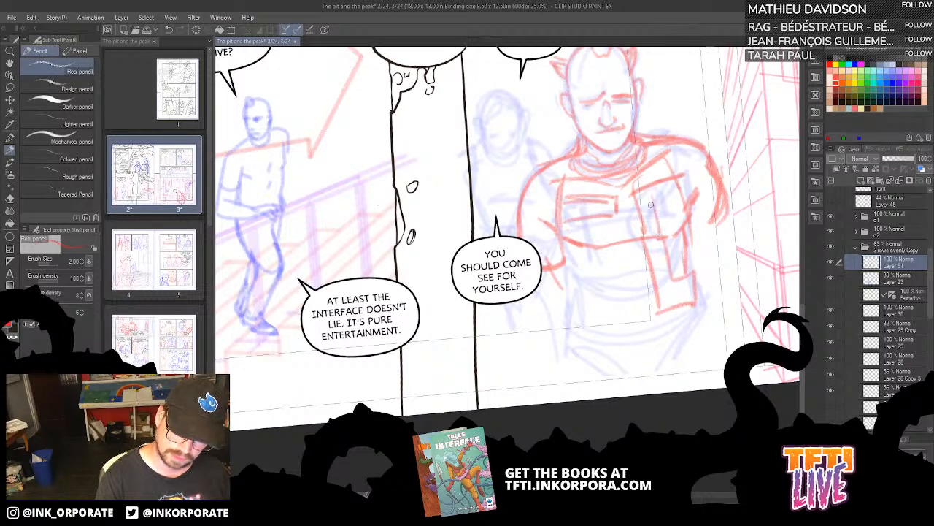
mouse_move(664, 188)
left_mouse_down()
mouse_move(651, 205)
mouse_move(669, 206)
left_mouse_up()
Step: Sketch the second vertical strap hanging down the front of the vest from beneath the chest pocket
mouse_move(600, 217)
left_mouse_down()
mouse_move(599, 242)
mouse_move(584, 226)
mouse_move(581, 241)
mouse_move(606, 245)
mouse_move(607, 295)
left_mouse_up()
left_click_drag(582, 251, 600, 321)
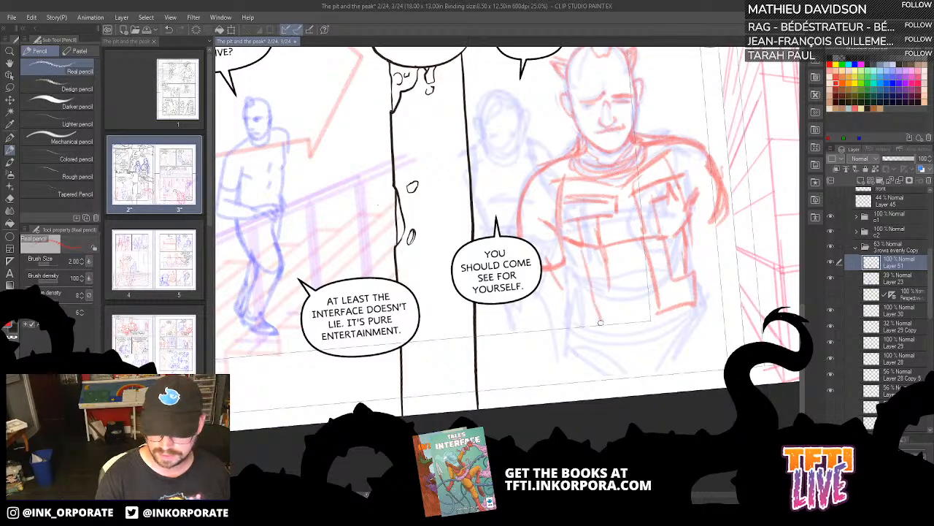
left_click_drag(607, 290, 604, 317)
left_click_drag(590, 287, 596, 335)
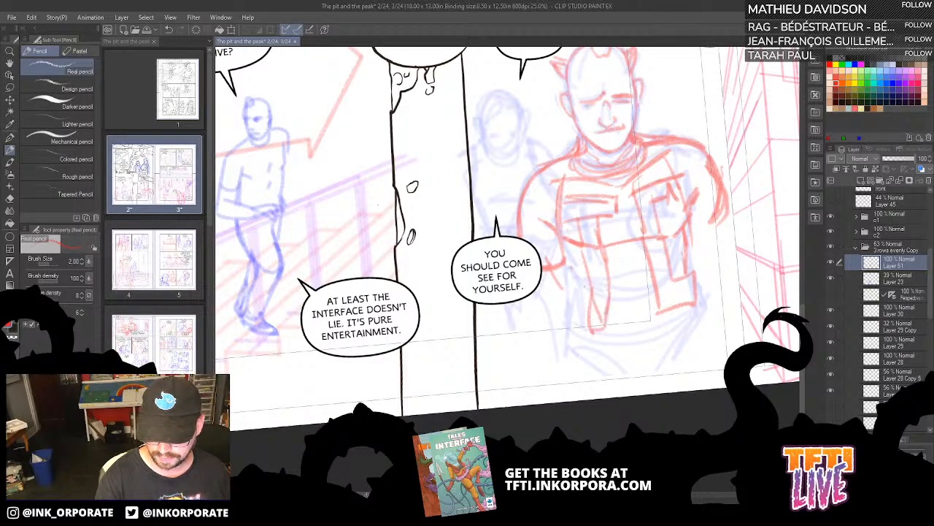
Step: Sketch the vest's lower front, its side contour and the curved hem lines around the horned man's waist
mouse_move(575, 272)
left_mouse_down()
mouse_move(590, 285)
mouse_move(639, 286)
left_mouse_up()
left_click_drag(649, 248, 629, 320)
mouse_move(675, 283)
left_mouse_down()
mouse_move(674, 333)
mouse_move(690, 377)
left_mouse_up()
left_click_drag(687, 383, 634, 426)
mouse_move(546, 375)
left_mouse_down()
mouse_move(683, 388)
mouse_move(593, 413)
left_mouse_up()
left_click_drag(668, 295, 687, 395)
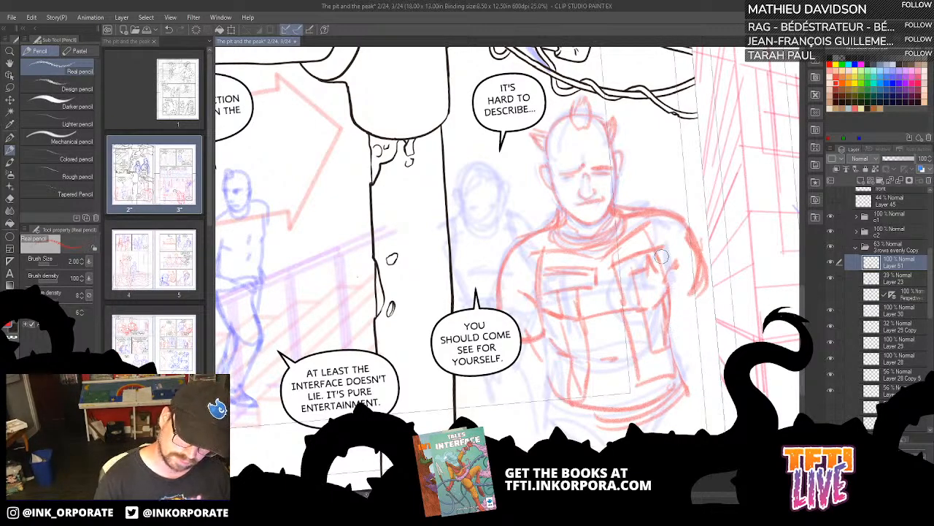
Step: Reinforce the side contour of the horned man's vest, and undo the extra trial stroke across his chest
left_click_drag(671, 294, 684, 404)
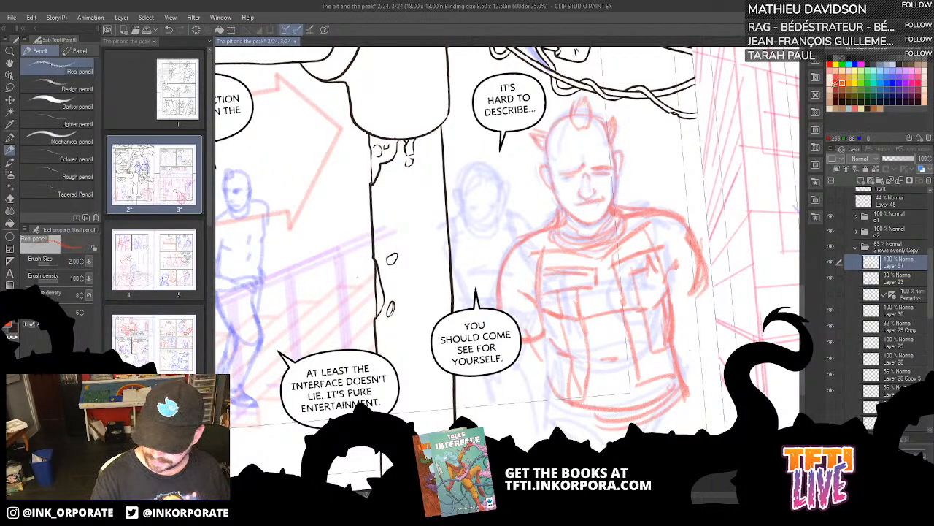
left_click_drag(633, 191, 553, 310)
key("ctrl+z")
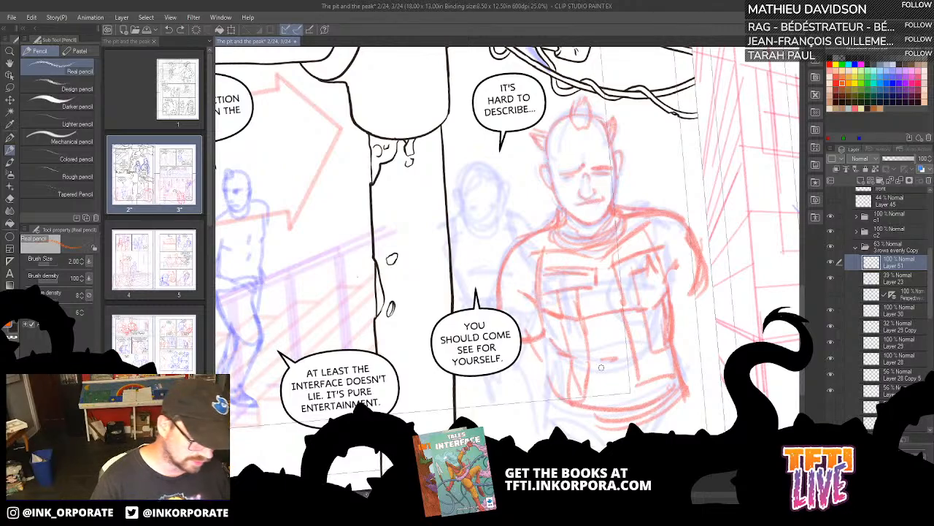
right_click(50, 67)
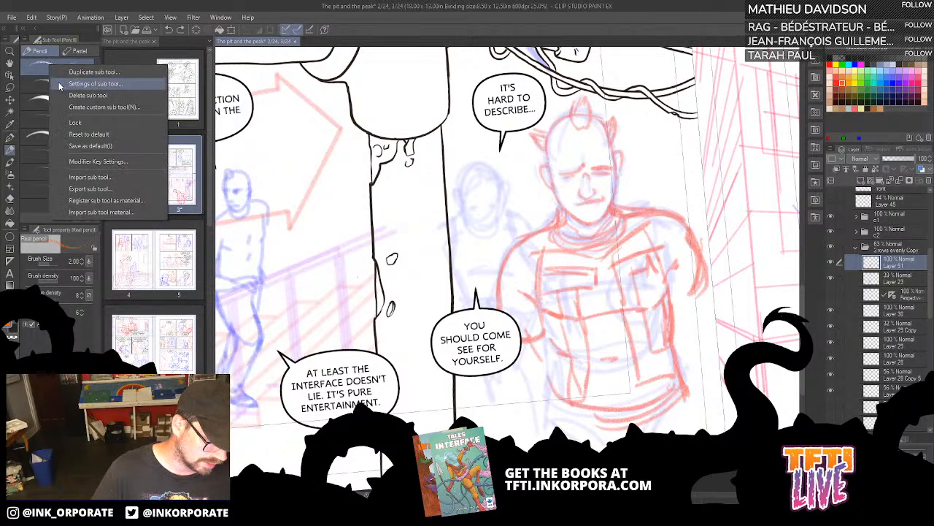
left_click(35, 70)
right_click(36, 70)
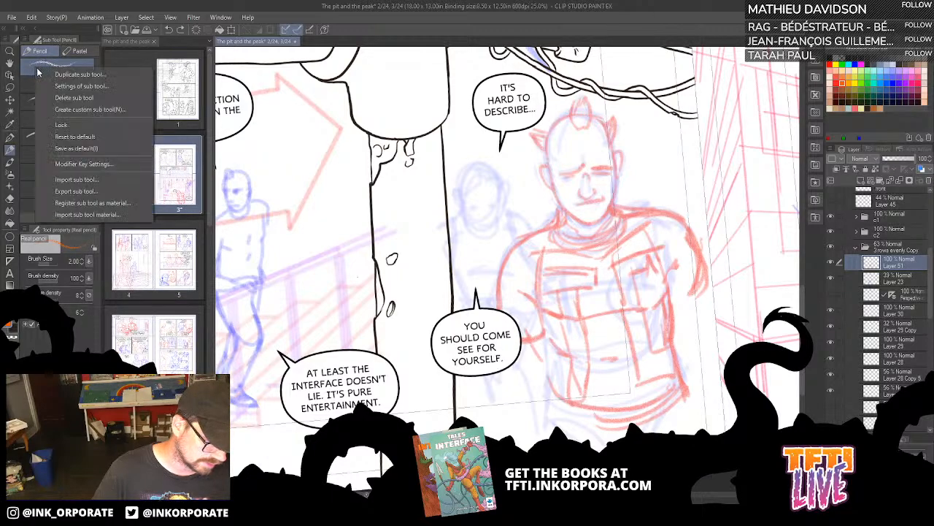
left_click(62, 88)
key("Escape")
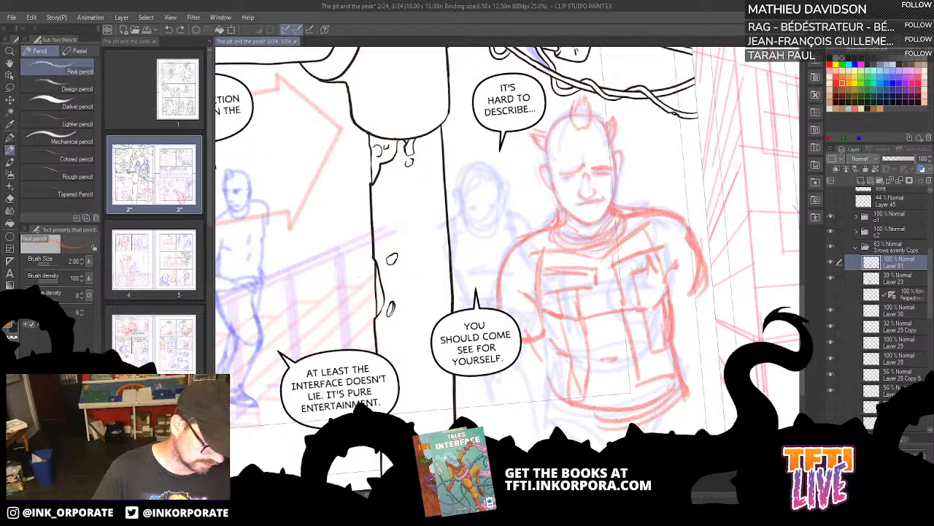
Step: Restore all detailed settings of the Real pencil brush to their defaults
left_click(95, 367)
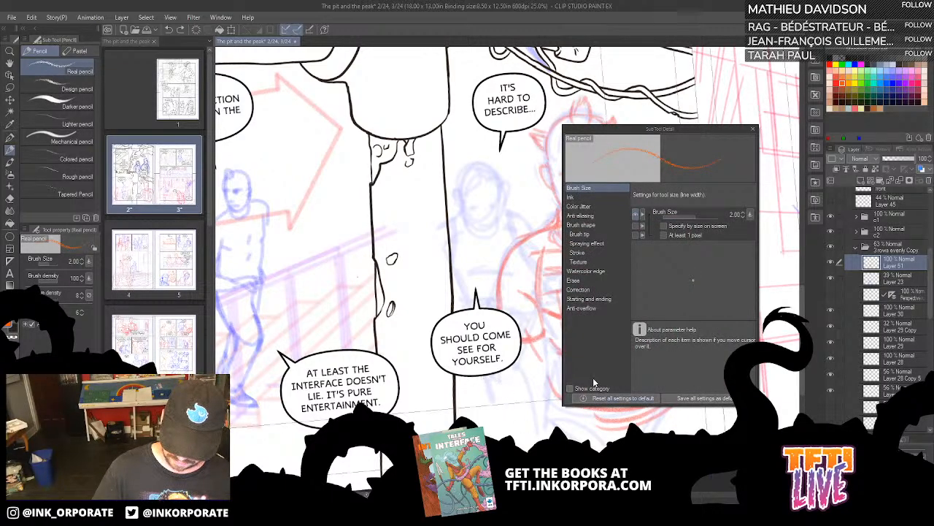
left_click(593, 197)
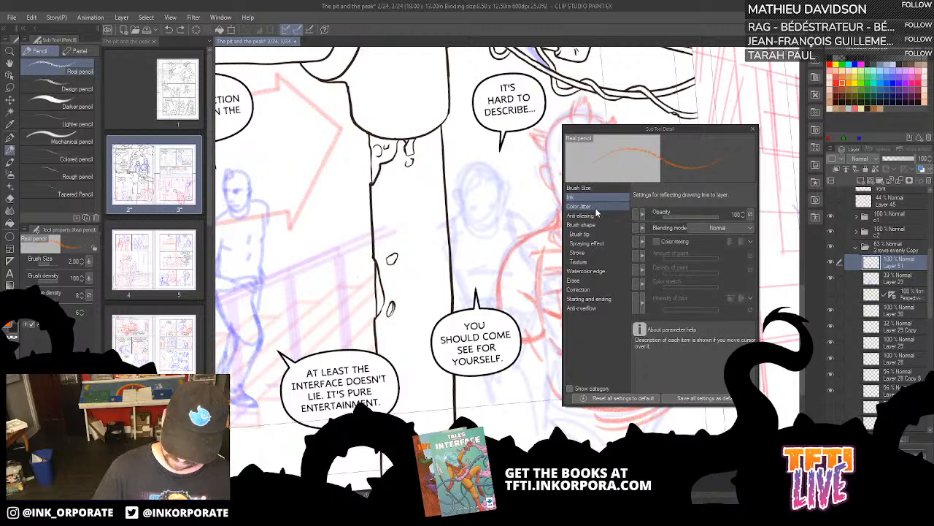
left_click(619, 399)
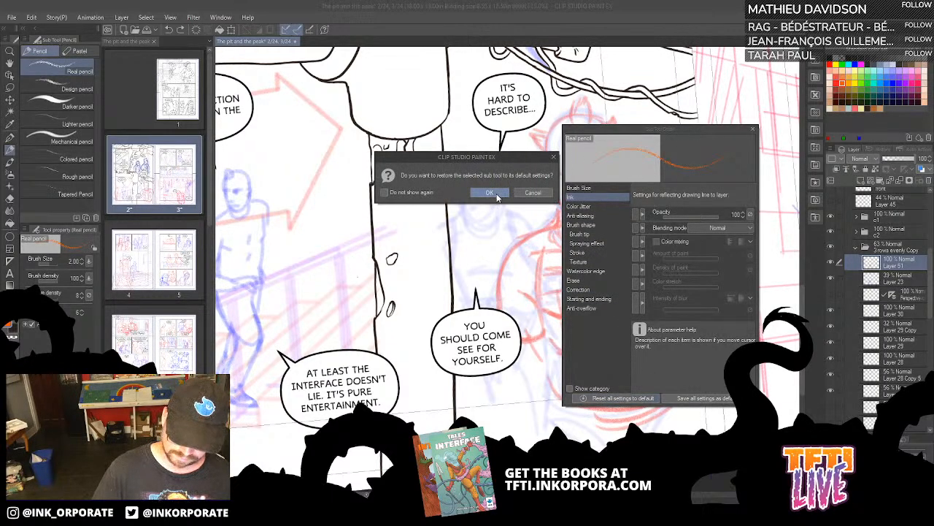
left_click(489, 192)
left_click(754, 131)
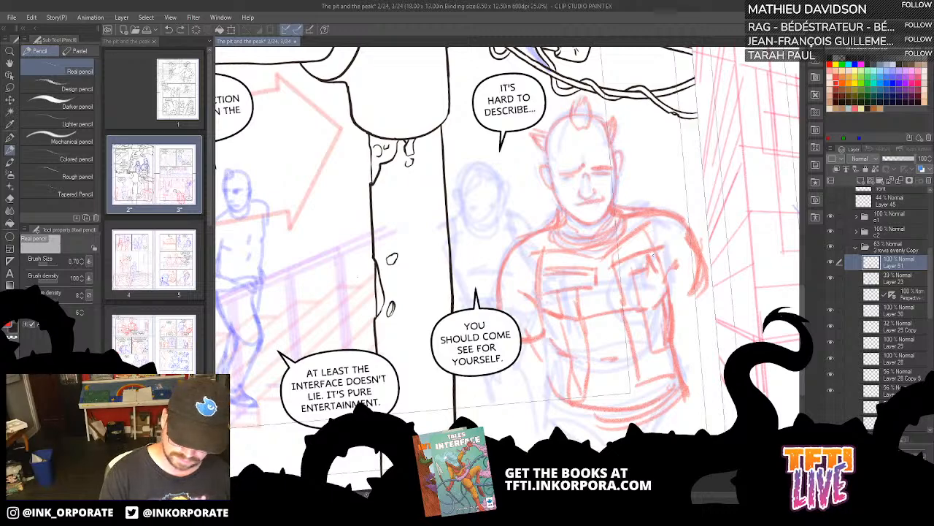
Step: Set the Real pencil's brush size to 2 and test it with a stroke beside the horned man, undoing that stroke
left_click(76, 262)
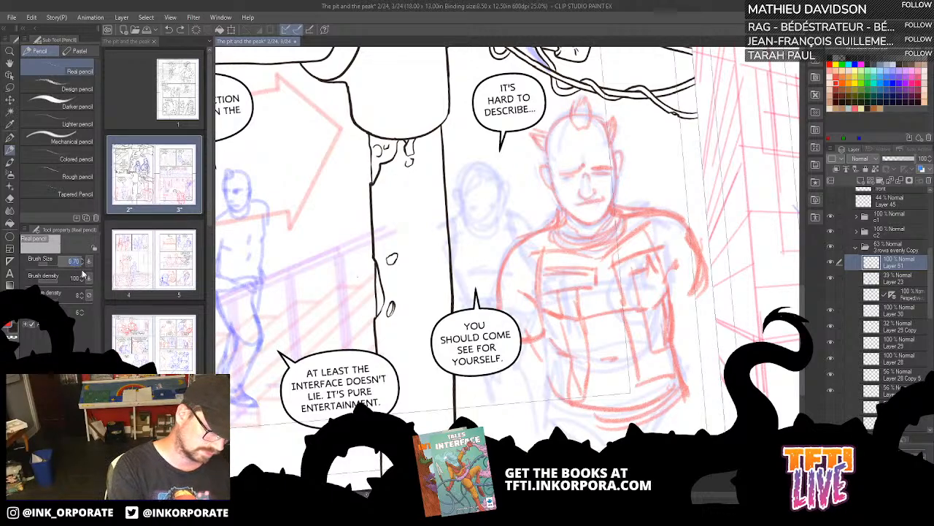
type("2")
key("Return")
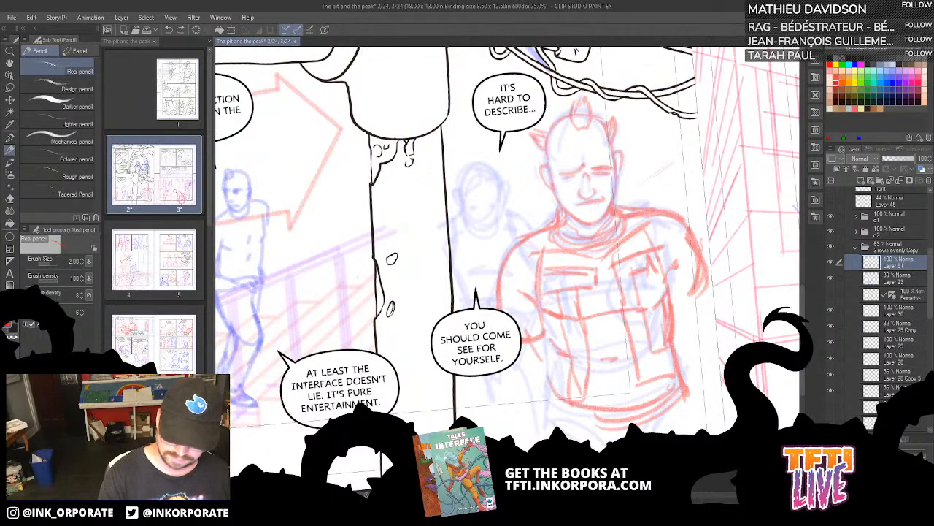
mouse_move(669, 171)
left_mouse_down()
mouse_move(693, 207)
mouse_move(684, 281)
left_mouse_up()
key("ctrl+z")
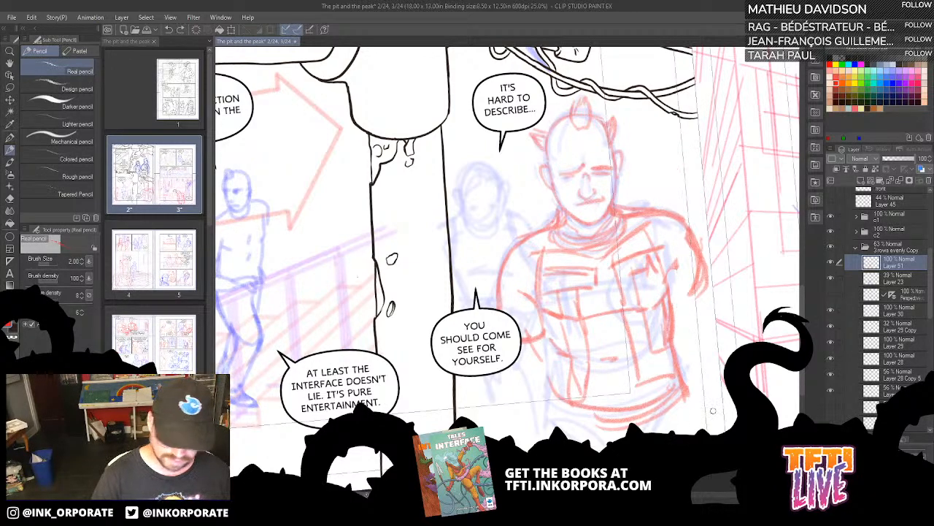
Step: Try other values for the density setting below brush density with test strokes beside the horned man, and return it to 8
left_click_drag(591, 378, 546, 365)
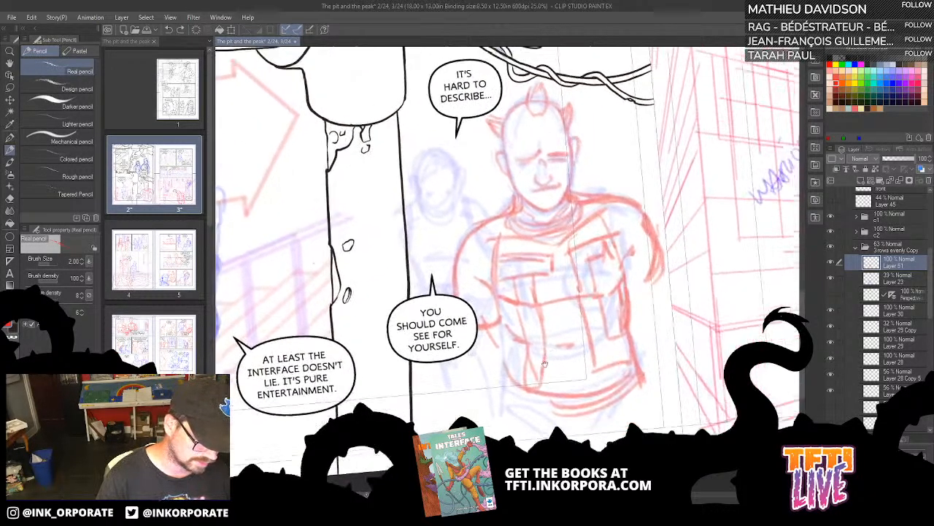
left_click_drag(756, 269, 742, 308)
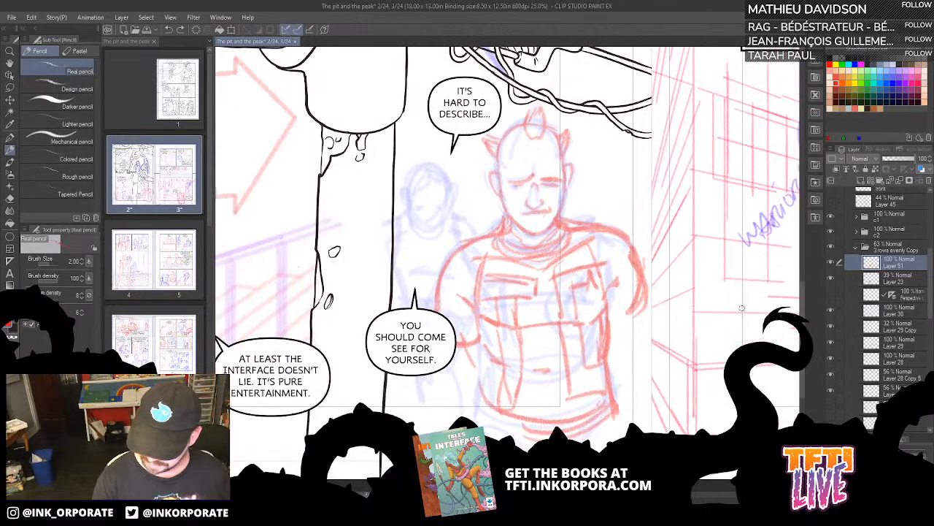
left_click_drag(574, 353, 589, 346)
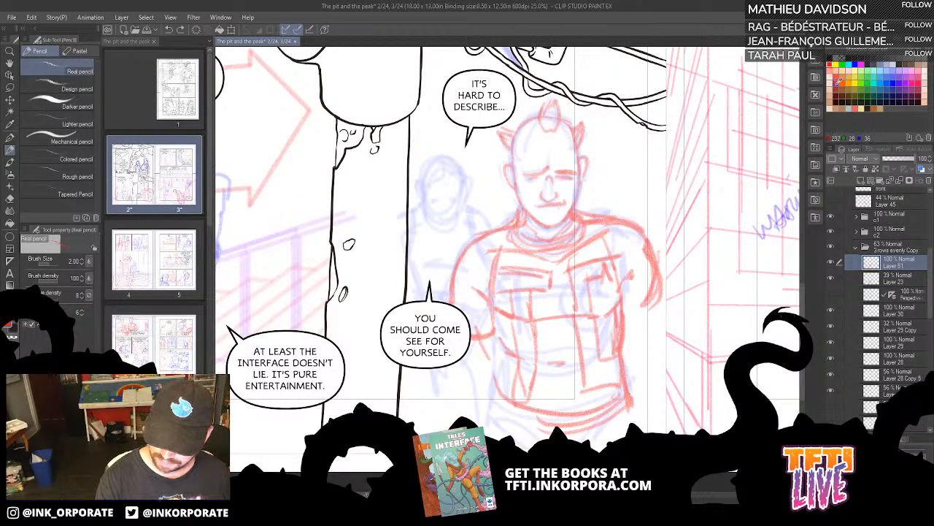
mouse_move(663, 214)
left_mouse_down()
mouse_move(650, 222)
mouse_move(632, 167)
mouse_move(619, 211)
mouse_move(643, 279)
left_mouse_up()
key("ctrl+z")
key("ctrl+z")
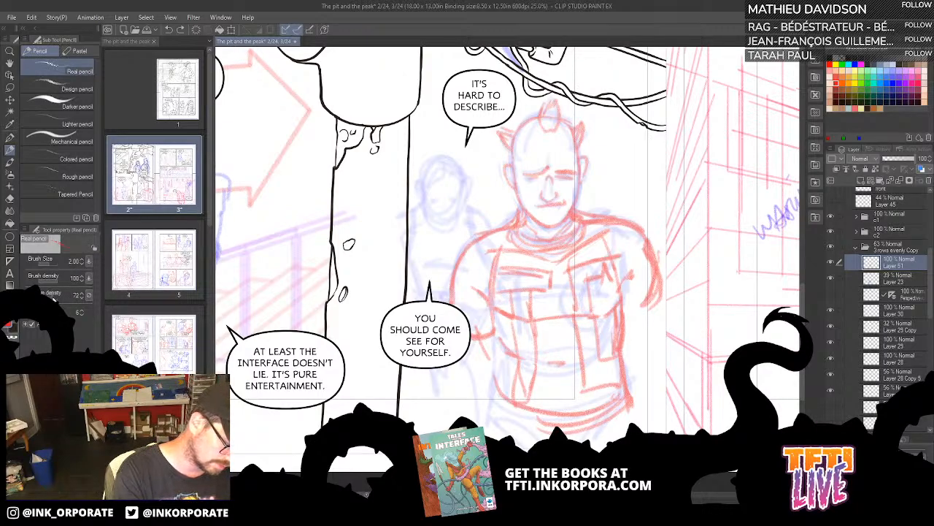
mouse_move(487, 163)
left_mouse_down()
mouse_move(444, 203)
mouse_move(467, 196)
left_mouse_up()
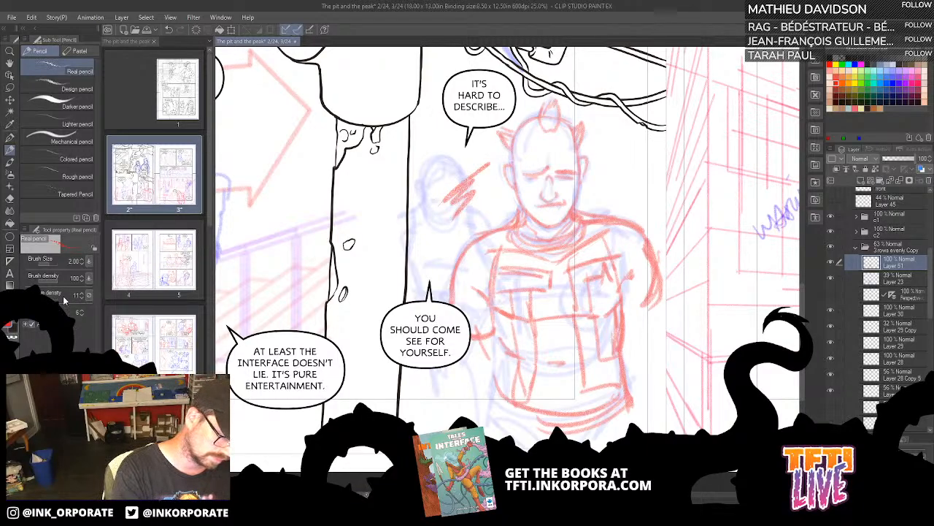
left_click(76, 296)
key("Return")
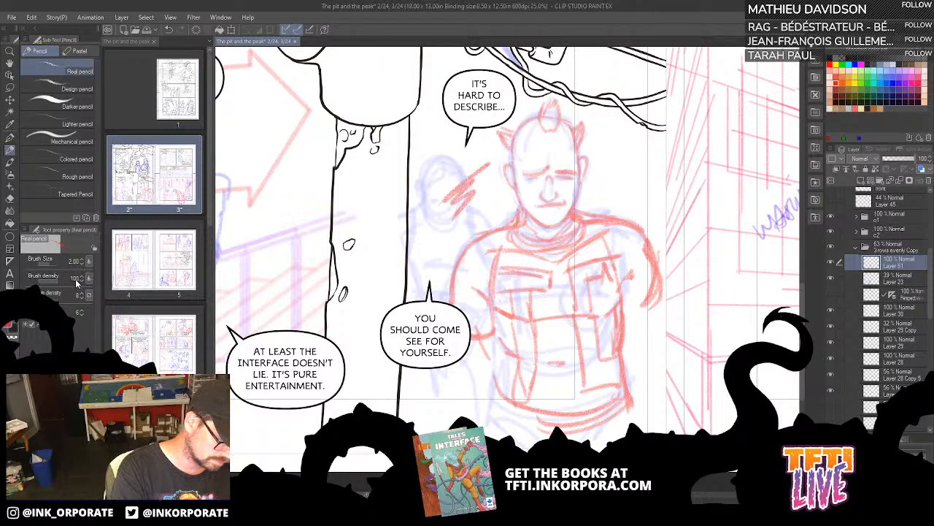
Step: Try a brush density of 40 with a test stroke beside the horned man's head and undo the stroke
left_click(77, 279)
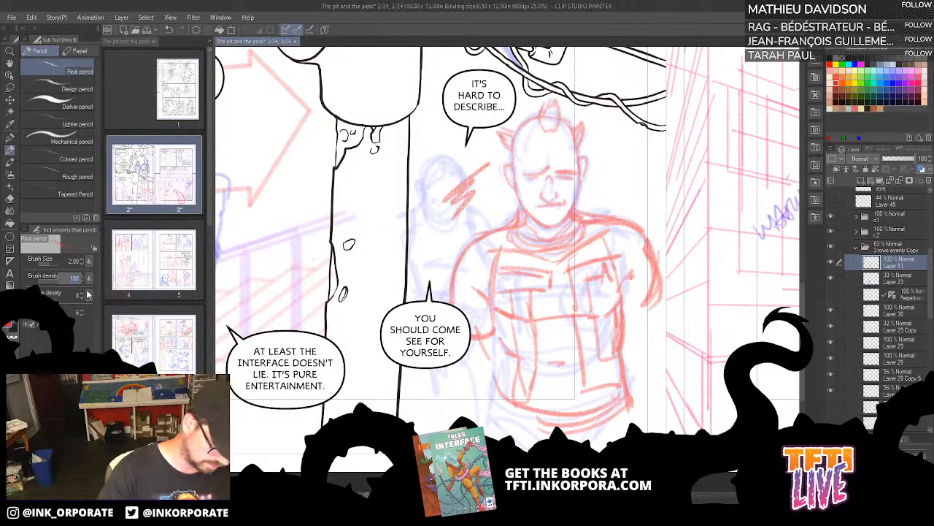
type("40")
key("Return")
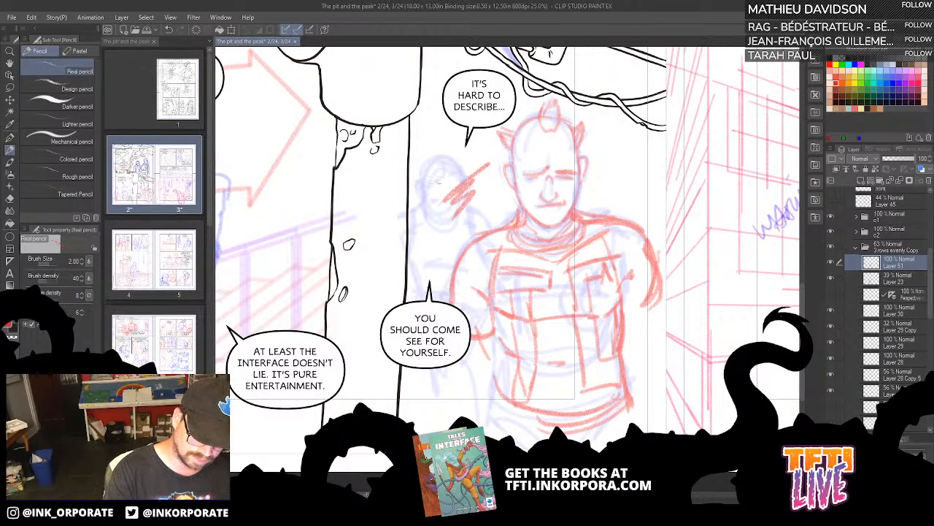
mouse_move(447, 176)
left_mouse_down()
mouse_move(469, 155)
mouse_move(501, 145)
left_mouse_up()
key("ctrl+z")
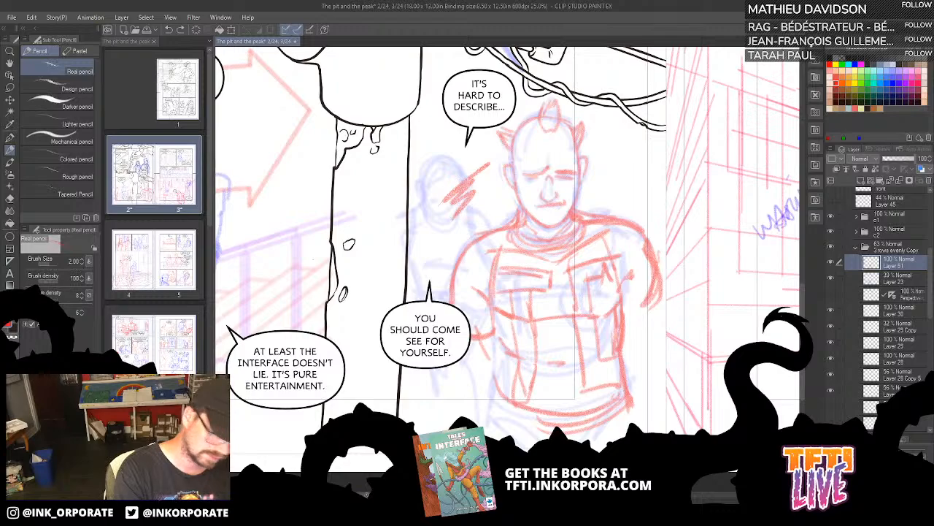
Step: Try a blue pencil stroke beside the horned man's shoulder and undo all the recent test strokes
left_click(856, 64)
mouse_move(643, 151)
left_mouse_down()
mouse_move(597, 186)
mouse_move(598, 202)
mouse_move(657, 223)
mouse_move(658, 251)
left_mouse_up()
key("ctrl+z")
key("ctrl+z")
key("ctrl+z")
key("ctrl+z")
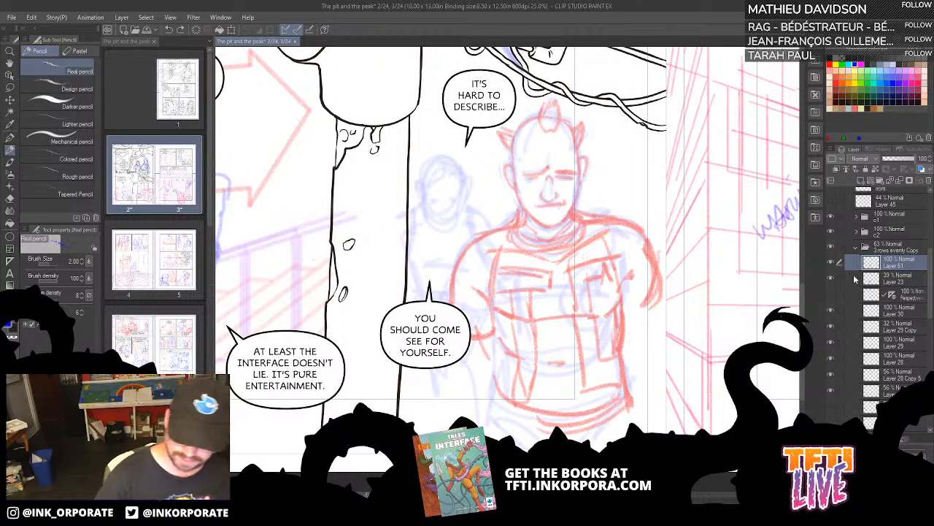
Step: Check the sketch layer by toggling its visibility, and sketch a red pouch outline on the lower side of the horned man's vest
left_click(830, 262)
left_click(830, 263)
left_click_drag(580, 405, 599, 344)
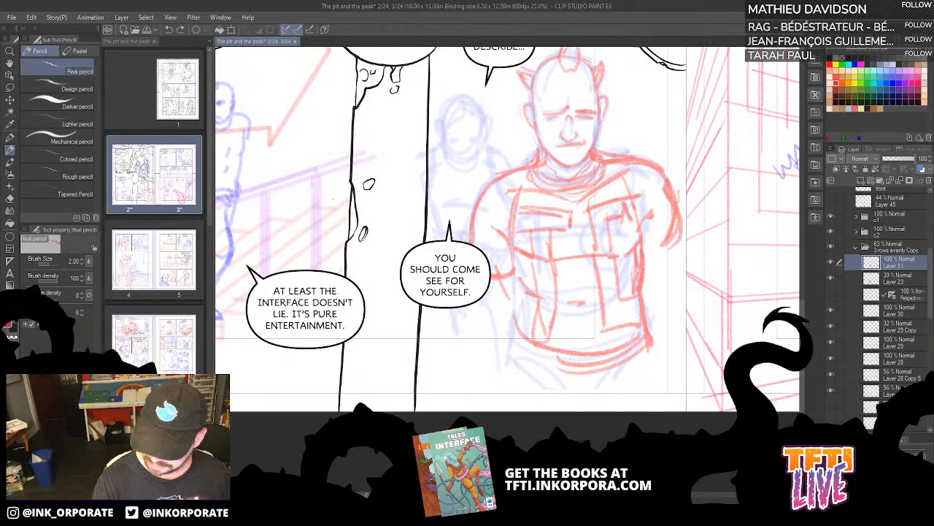
left_click_drag(597, 308, 605, 283)
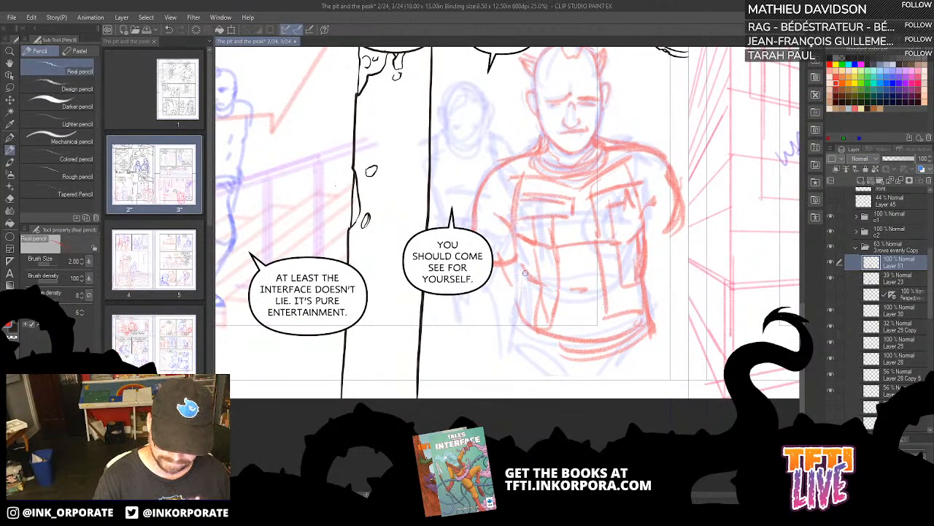
left_click_drag(525, 273, 519, 339)
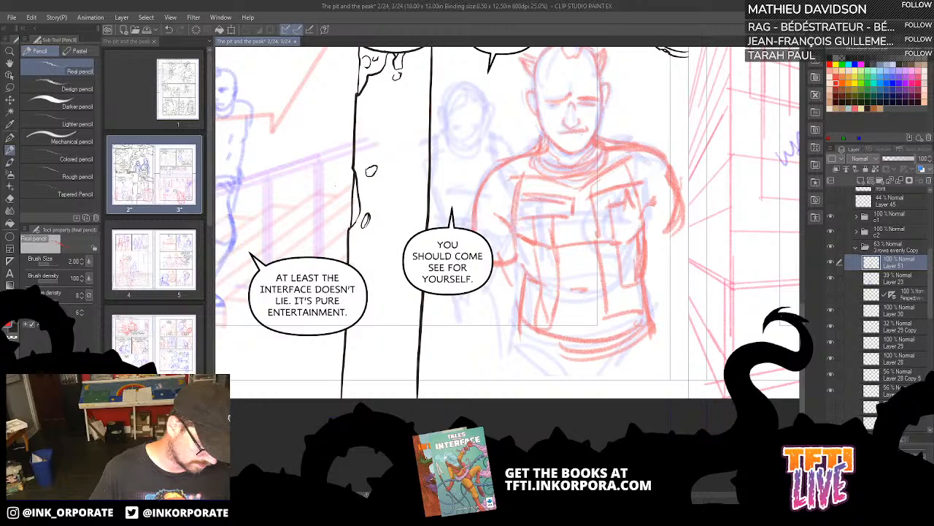
Step: Try several pencil strokes over the background figure beside the horned man and undo them all
left_click(477, 194)
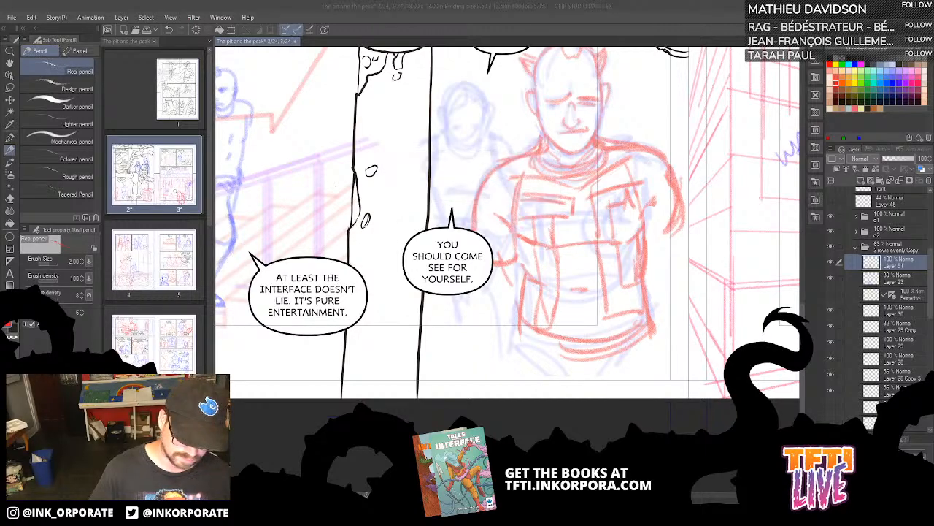
left_click_drag(493, 135, 454, 172)
mouse_move(504, 138)
left_mouse_down()
mouse_move(448, 192)
mouse_move(524, 131)
left_mouse_up()
key("ctrl+z")
key("ctrl+z")
key("ctrl+z")
key("ctrl+z")
key("ctrl+z")
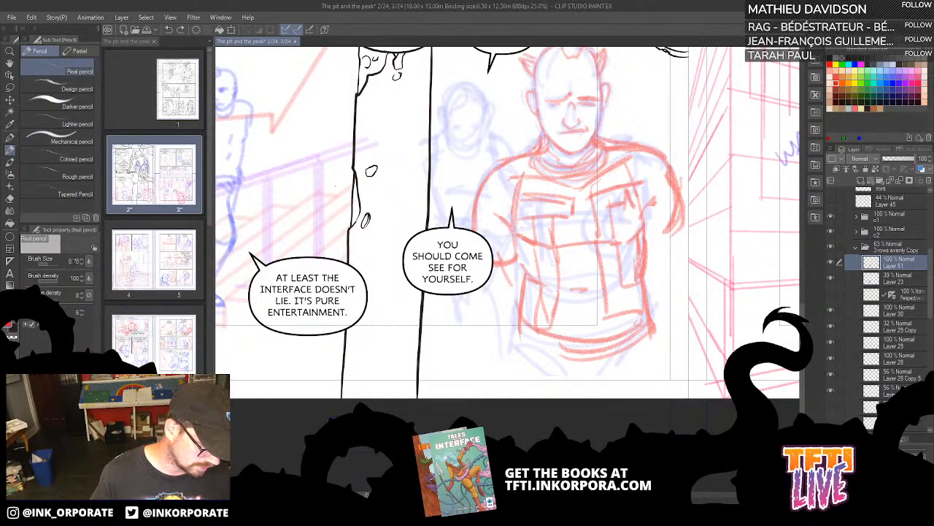
Step: Set the Real pencil's brush size to 2 again
left_click(75, 261)
type("2")
key("Return")
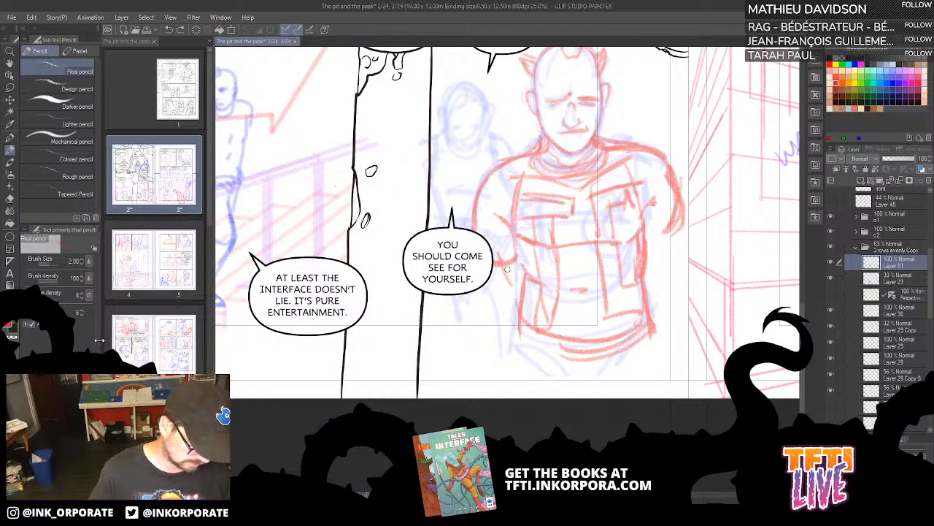
Step: Examine the Real pencil's detailed settings, including brush size, ink, color jitter, anti-aliasing, brush shape, watercolor edge and erase
left_click(94, 323)
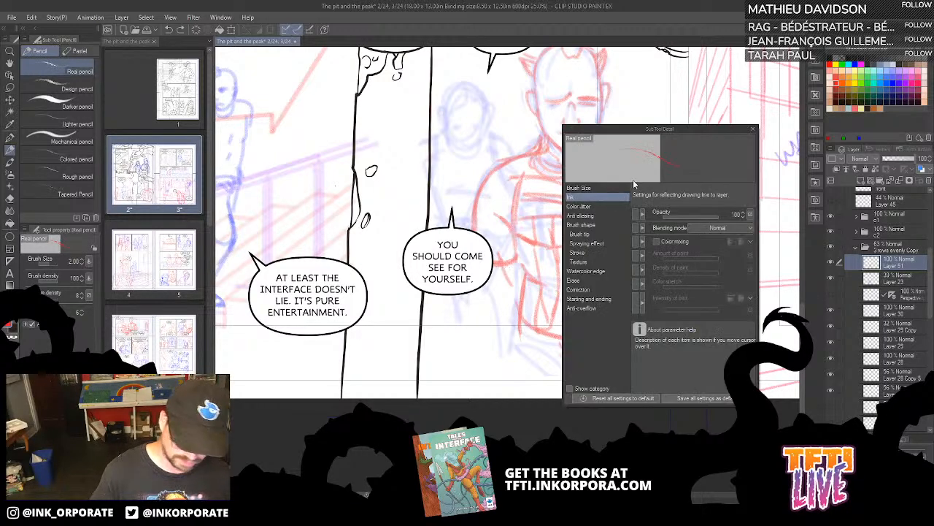
left_click(598, 192)
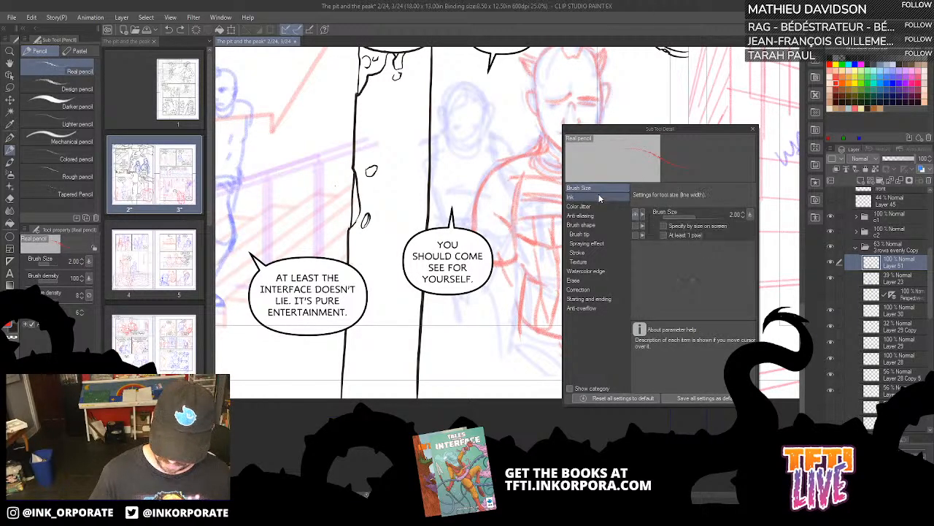
left_click(599, 196)
left_click(599, 205)
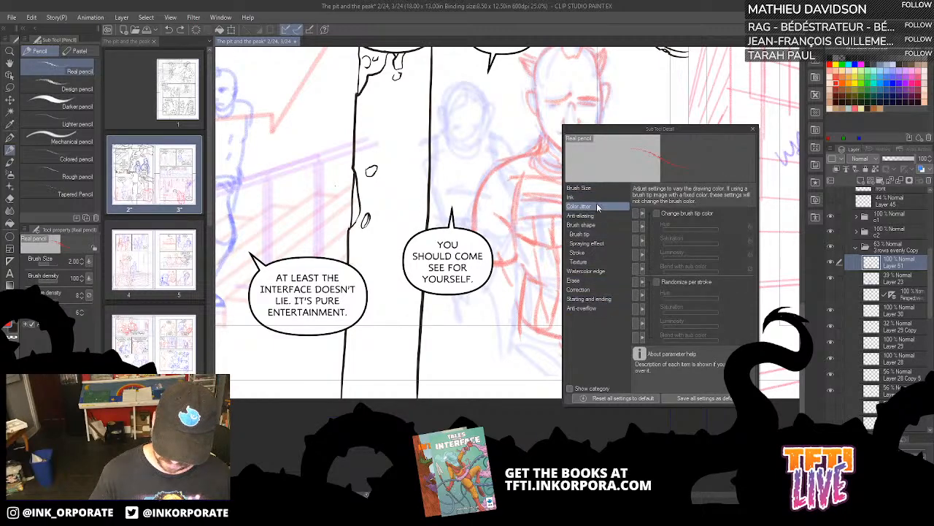
left_click(593, 216)
left_click(592, 224)
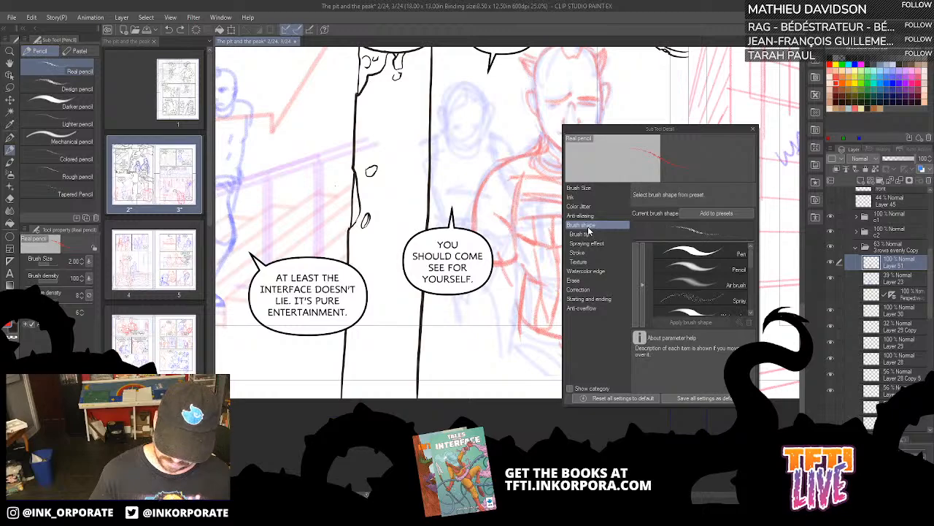
left_click(596, 271)
left_click(590, 282)
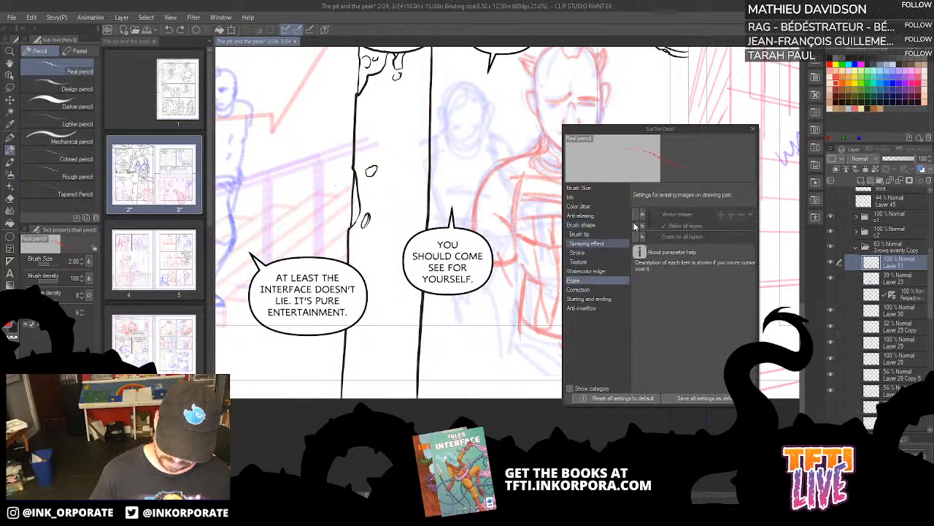
left_click(753, 129)
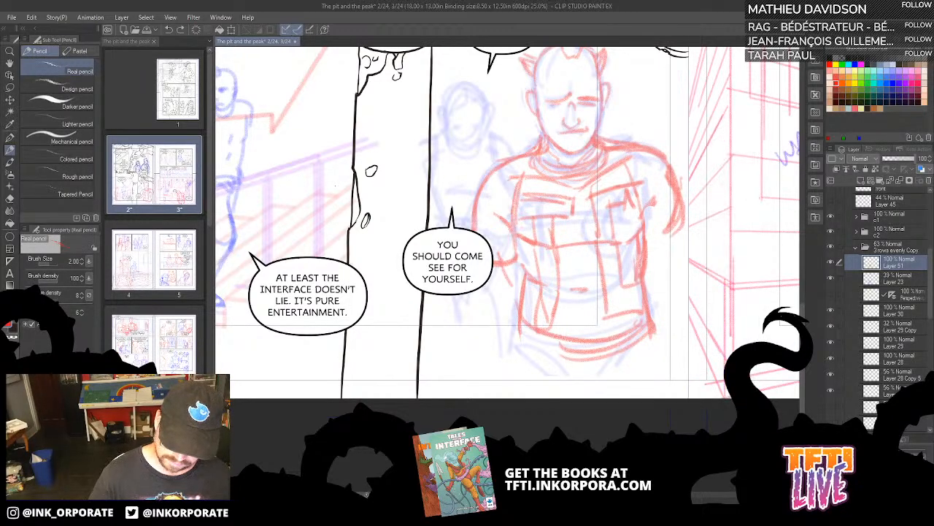
Step: Draw two curved red test strokes between the background figure and the horned man's head
left_click_drag(473, 148, 495, 111)
left_click_drag(478, 151, 534, 101)
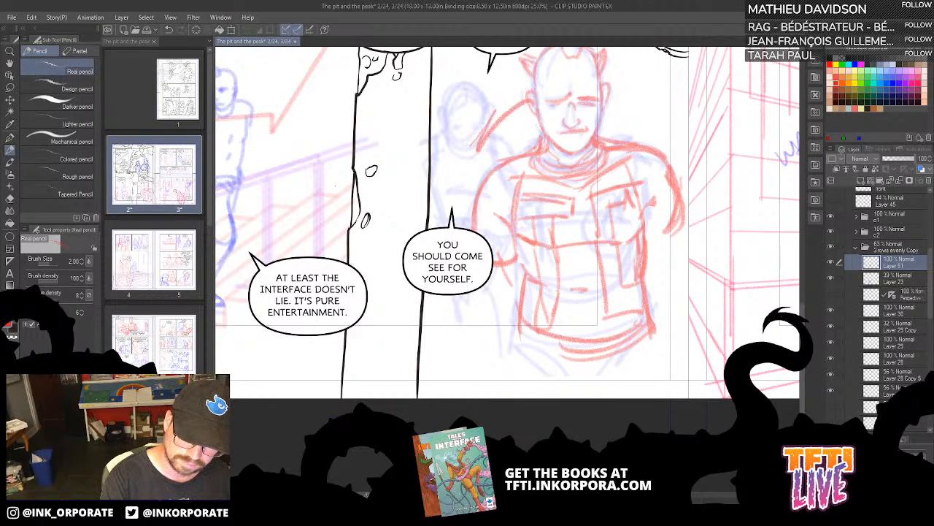
Step: Undo the curved red test strokes between the background figure and the horned man's head
key("ctrl+z")
left_click_drag(640, 260, 607, 304)
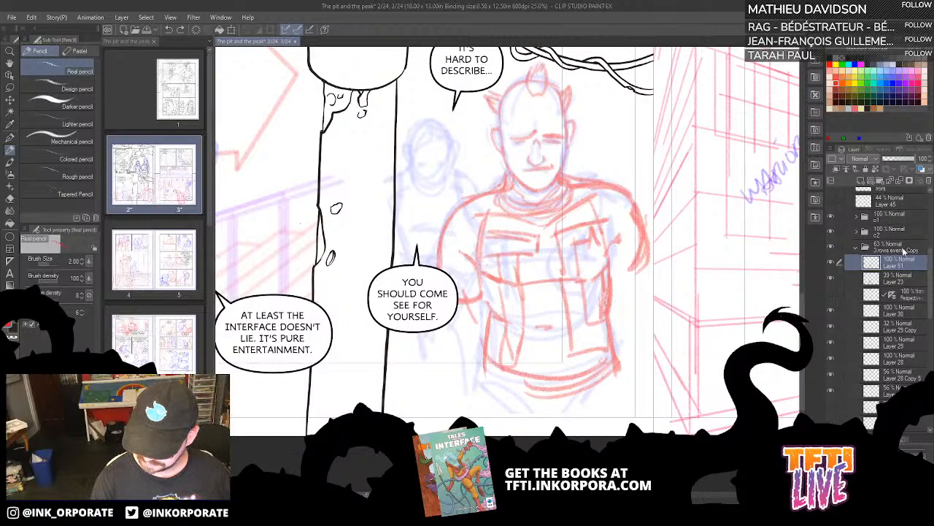
Step: Set the opacity of the 3 rows evenly Copy folder to 100% and toggle its visibility to check its contents
left_click(905, 248)
left_click_drag(909, 159, 922, 166)
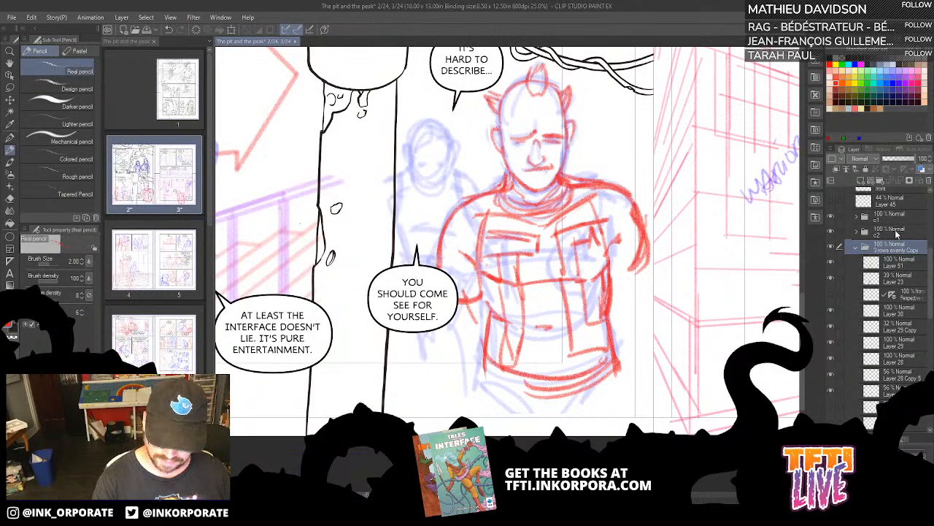
left_click(830, 248)
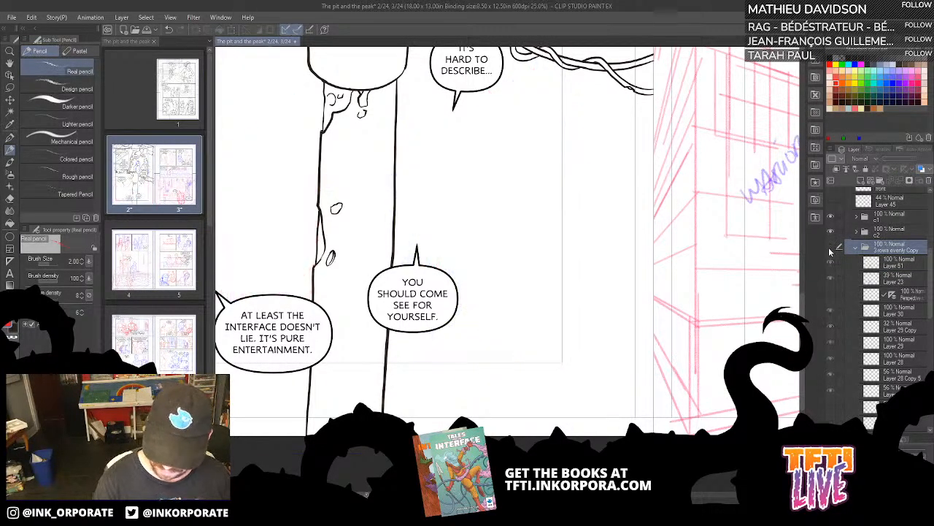
left_click(831, 249)
Step: Move Layer 51 out of the 3 rows evenly Copy folder to just above it, and set the folder's opacity to 37%
left_click(904, 261)
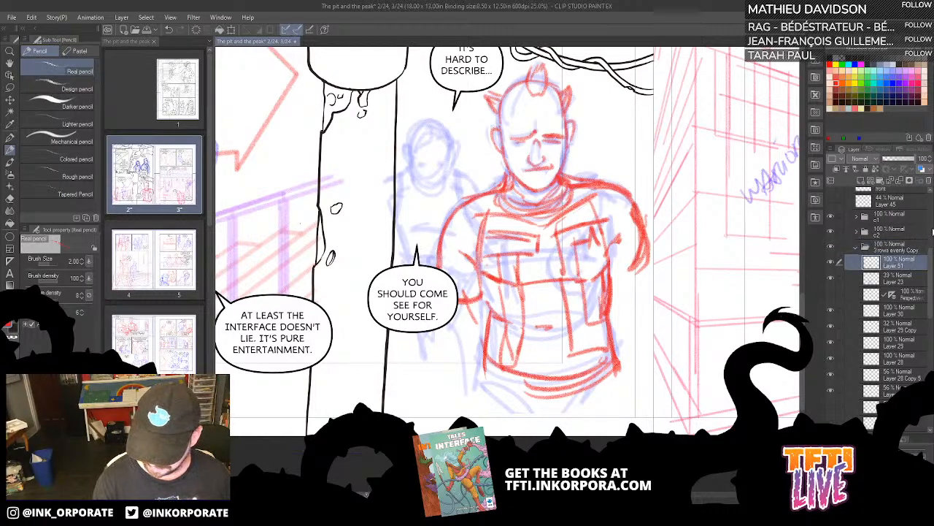
left_click_drag(906, 265, 904, 240)
left_click(898, 263)
left_click(895, 160)
left_click_drag(896, 163, 892, 163)
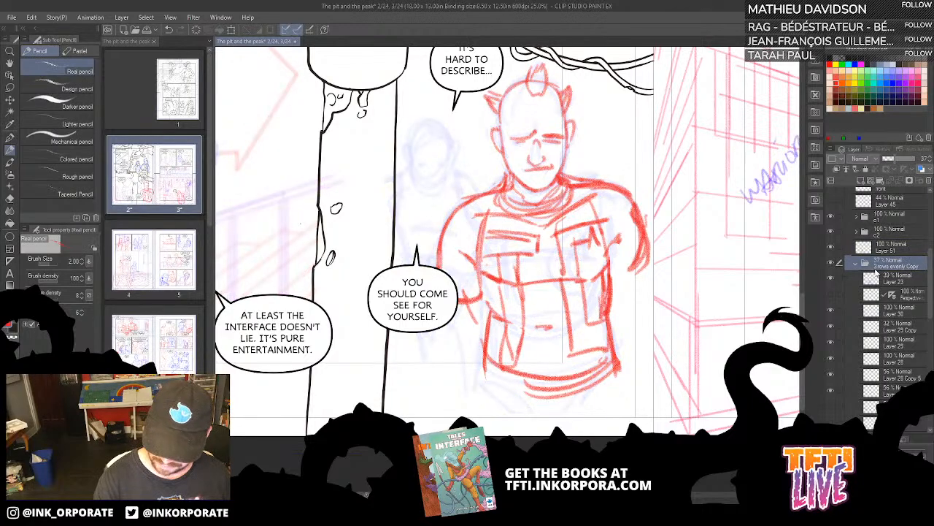
Step: On Layer 51, draw the rounded elbow at the lower end of the horned man's arm on the far side from the speech balloon
left_click(903, 245)
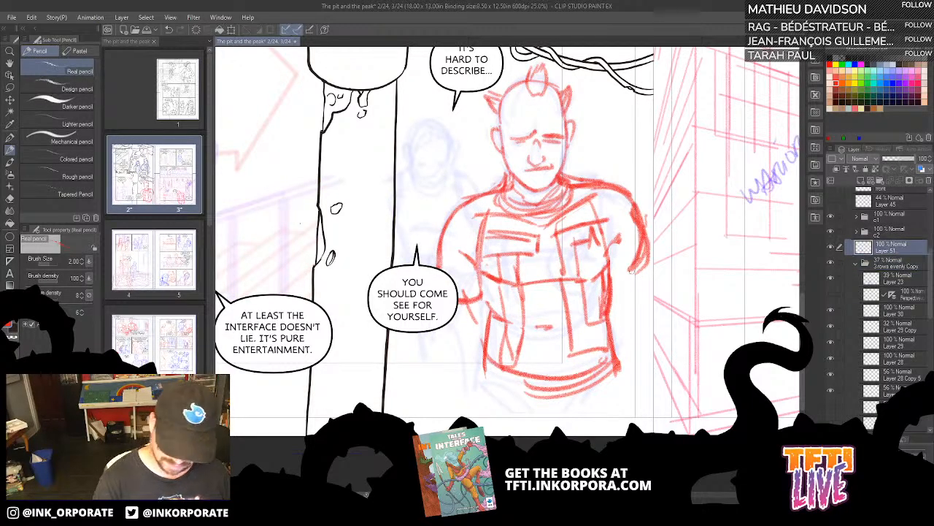
mouse_move(642, 252)
left_mouse_down()
mouse_move(615, 279)
mouse_move(622, 282)
left_mouse_up()
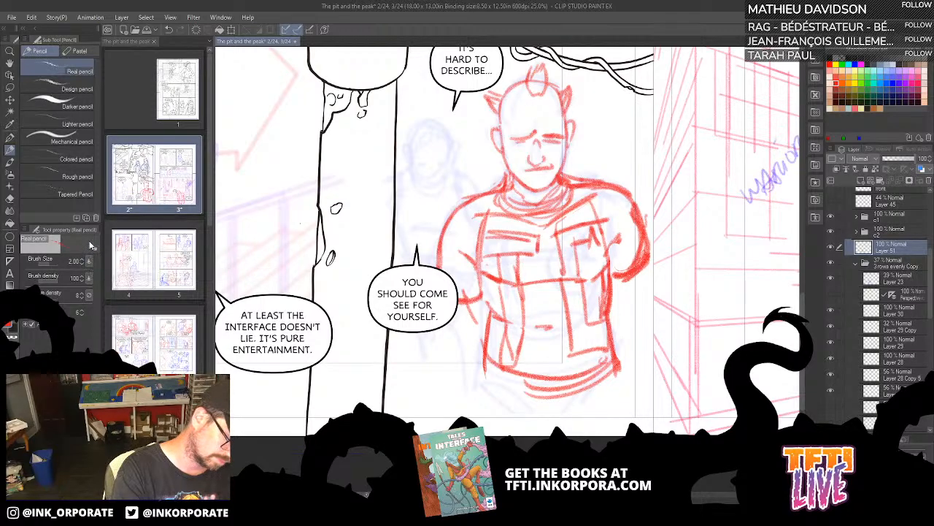
Step: Review the Real pencil's detailed settings for brush size, color jitter, ink, brush shape, brush tip, texture, watercolor edge, starting and ending, and correction
left_click(86, 358)
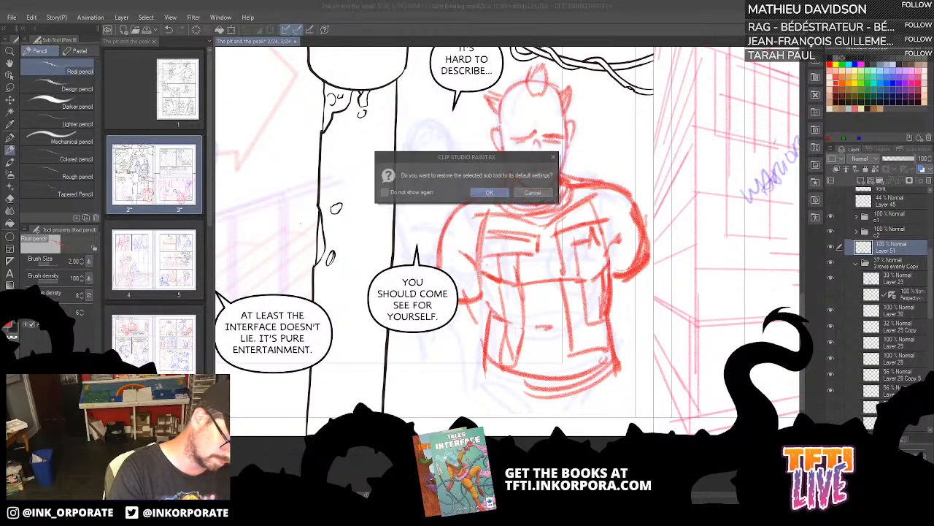
left_click(532, 192)
left_click(96, 358)
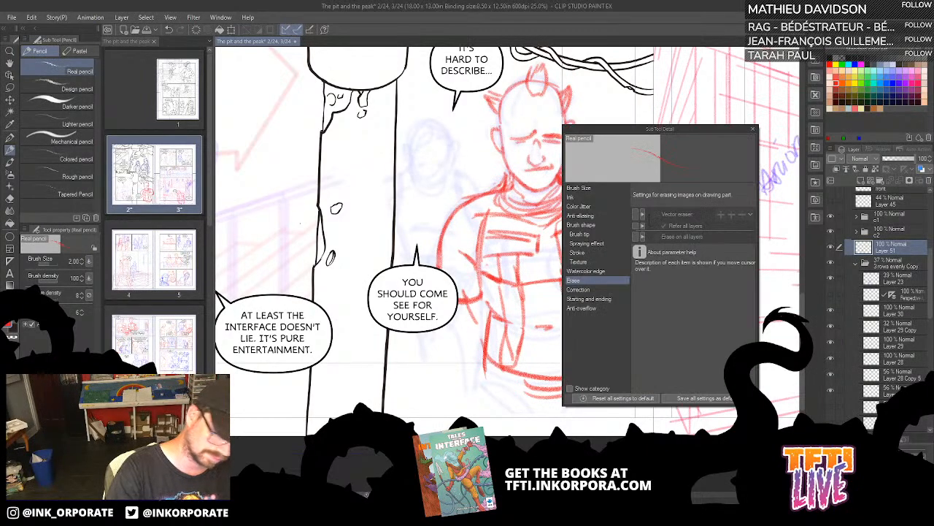
left_click(580, 187)
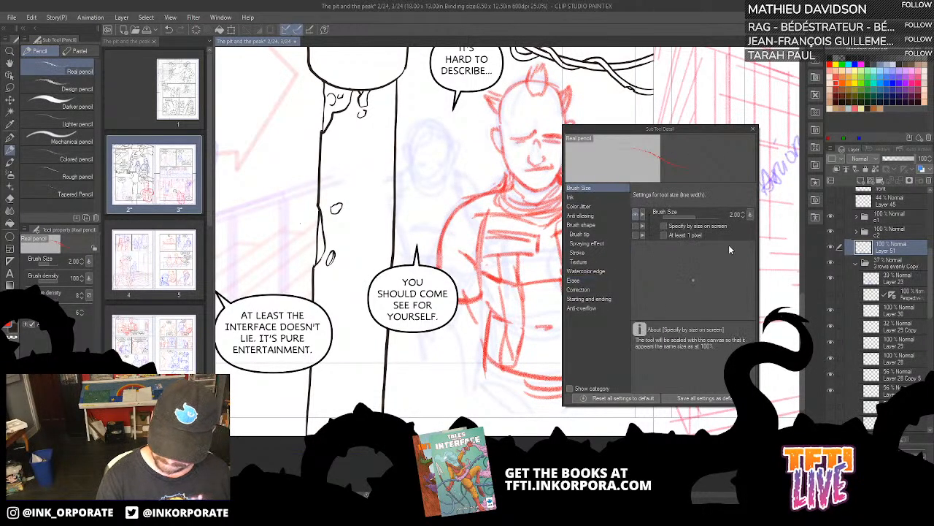
left_click(590, 206)
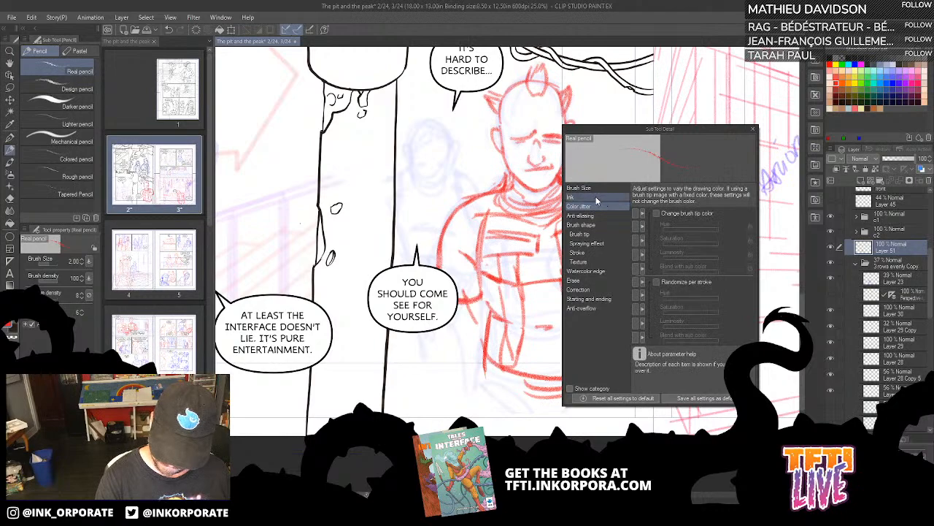
left_click(597, 197)
left_click(593, 225)
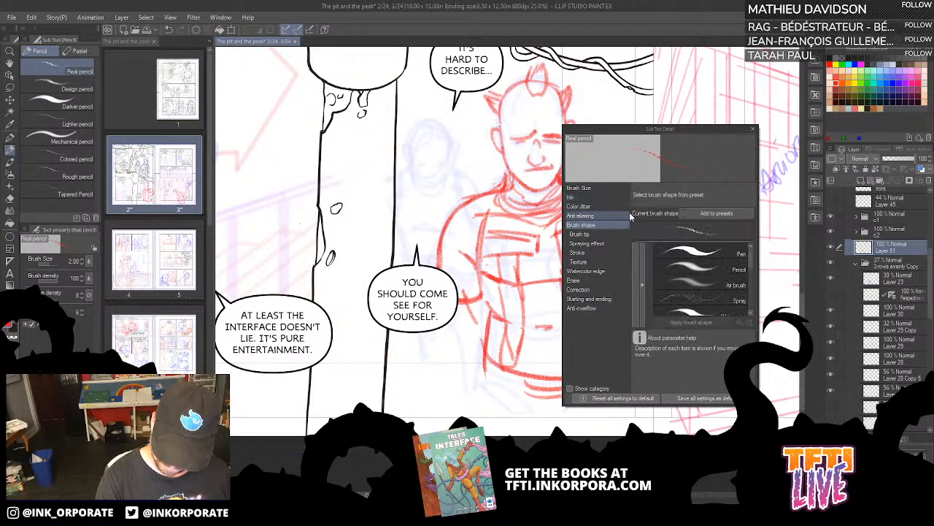
left_click(598, 235)
left_click(593, 261)
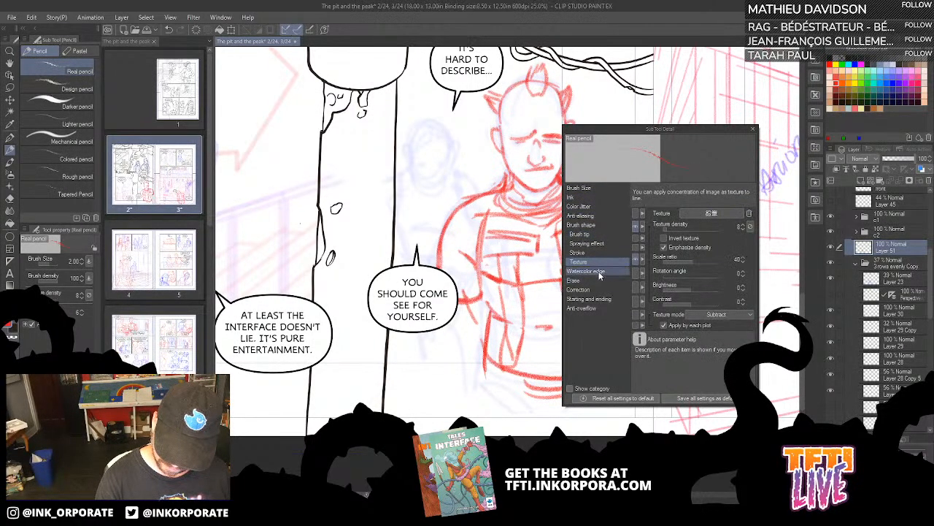
left_click(589, 272)
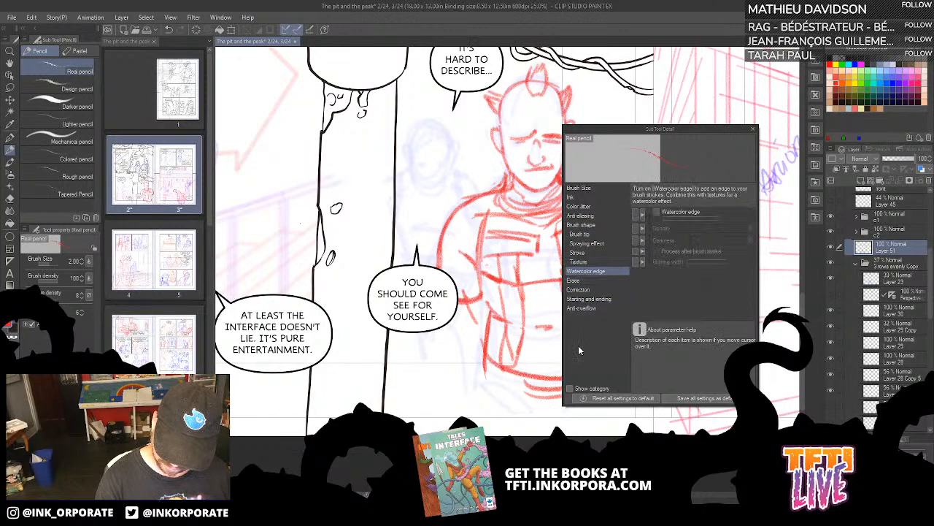
left_click(590, 300)
left_click(578, 289)
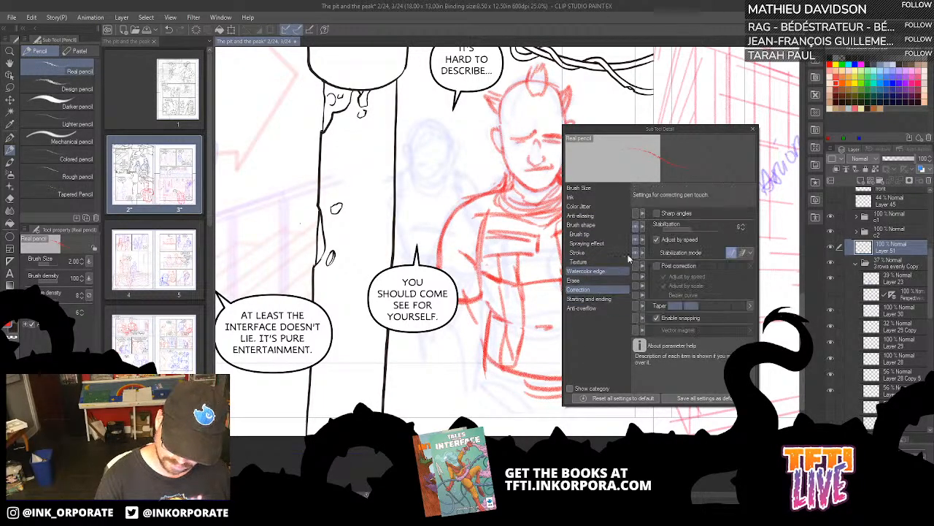
left_click(752, 129)
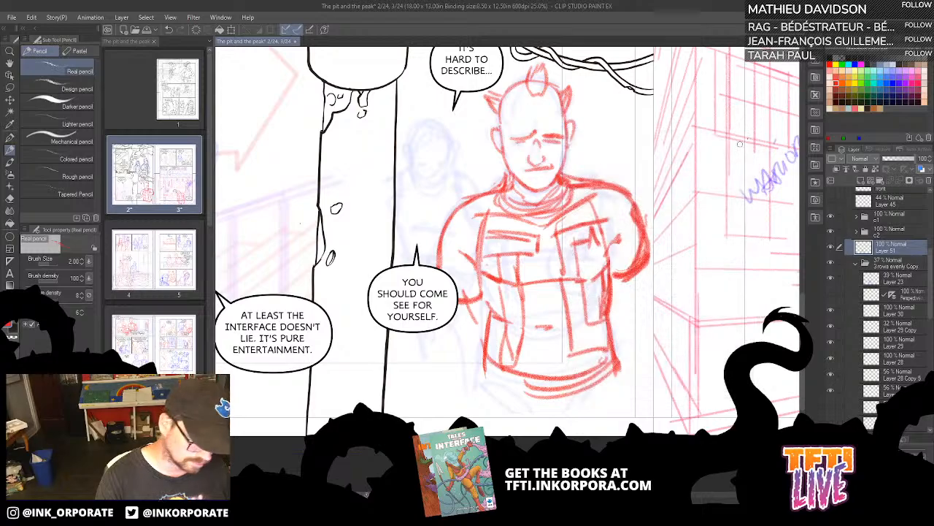
Step: Try a long pencil stroke down the horned man's shoulder and side, and undo it
scroll(592, 330, "down", 1)
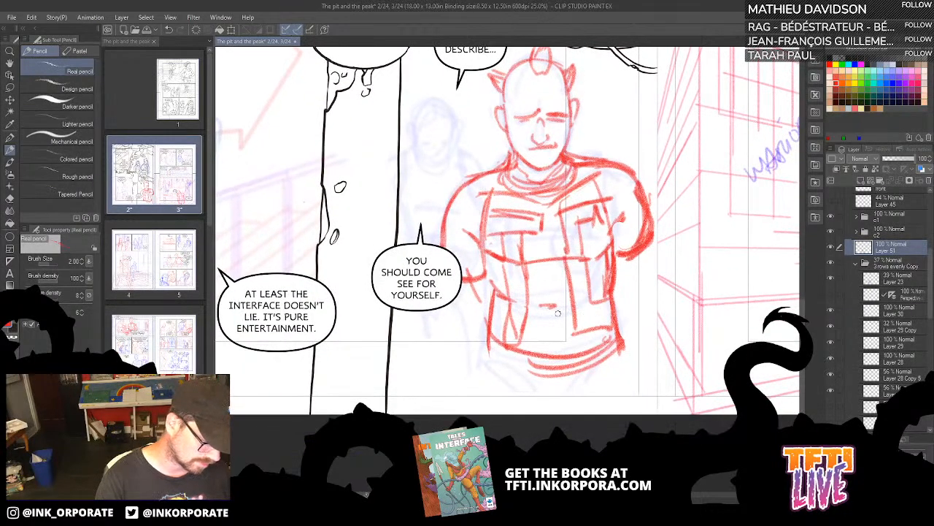
mouse_move(637, 147)
left_mouse_down()
mouse_move(653, 219)
mouse_move(627, 348)
left_mouse_up()
key("ctrl+z")
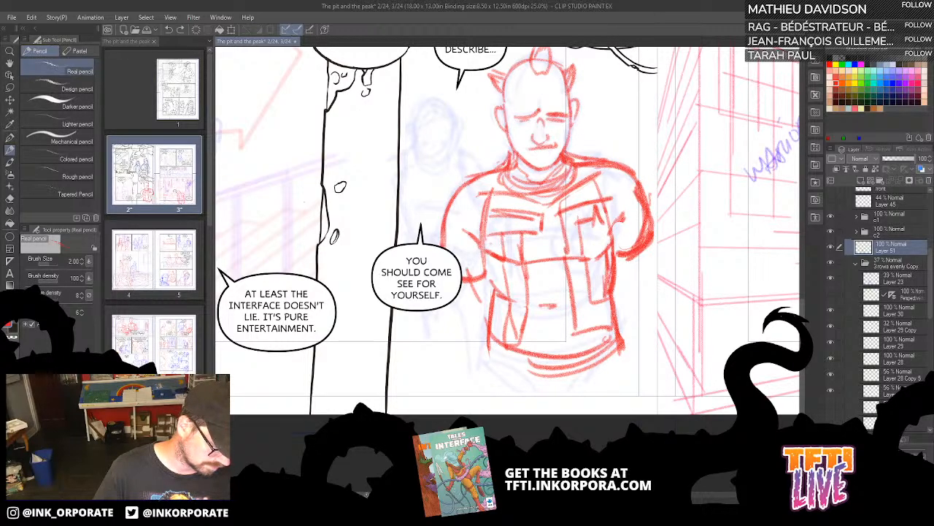
Step: Recheck the Real pencil's detailed settings from anti-overflow back through correction, texture, spraying effect, brush tip and anti-aliasing, including the brush shape presets
left_click(95, 358)
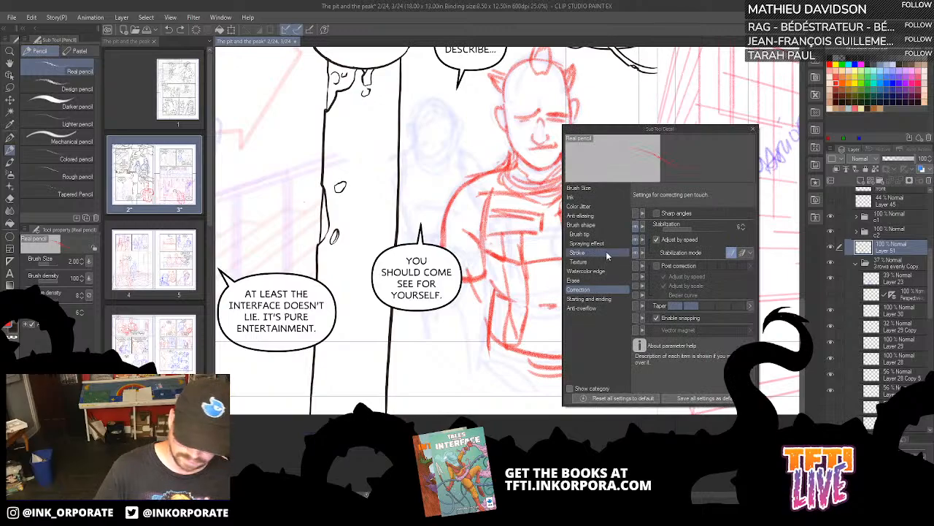
left_click(602, 189)
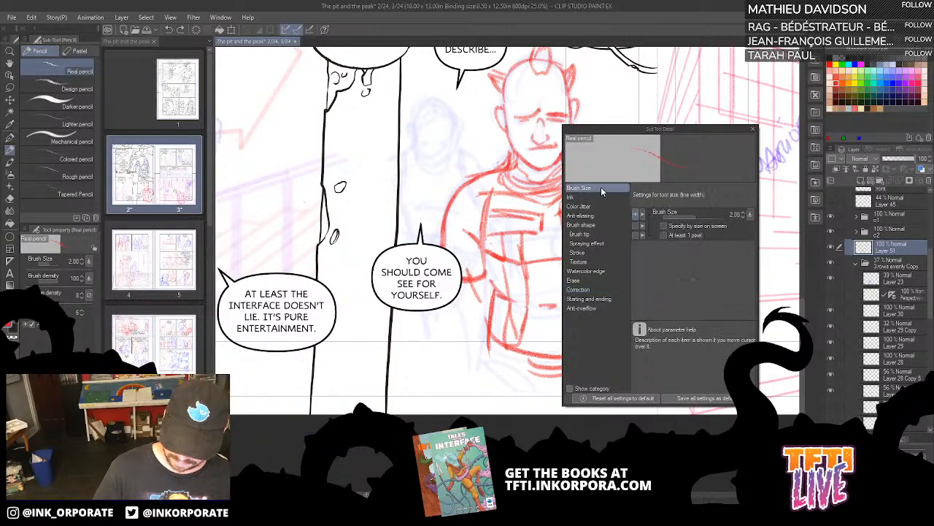
left_click(585, 308)
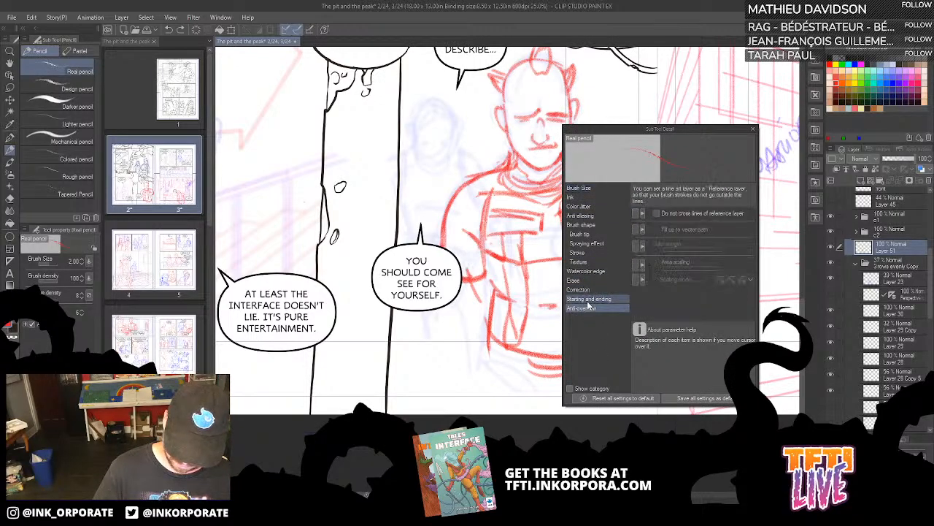
left_click(586, 298)
left_click(581, 289)
left_click(582, 282)
left_click(582, 271)
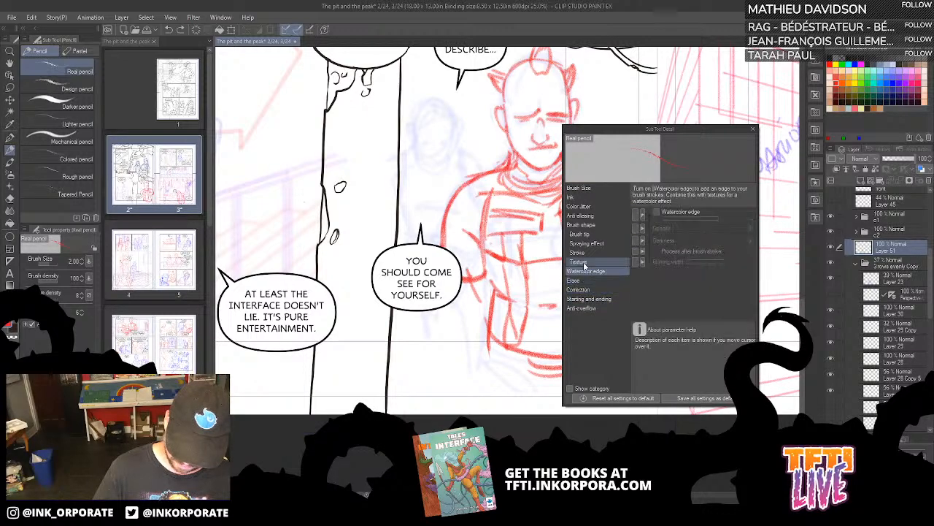
left_click(584, 262)
left_click(584, 243)
left_click(584, 234)
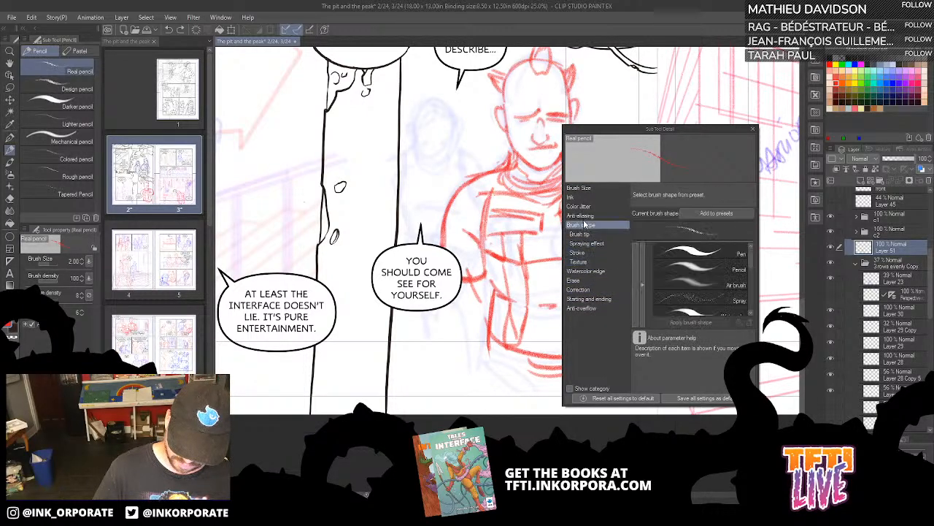
left_click(584, 225)
left_click(584, 216)
left_click(584, 225)
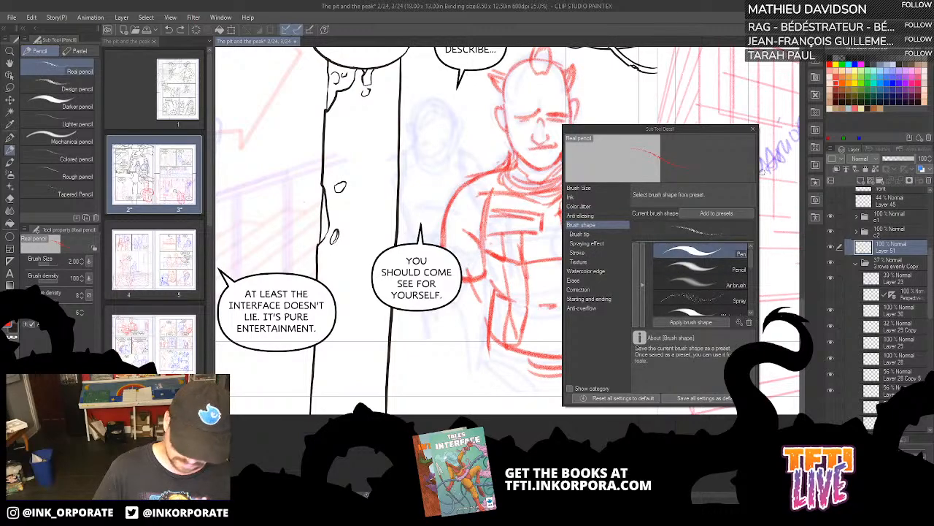
left_click(755, 131)
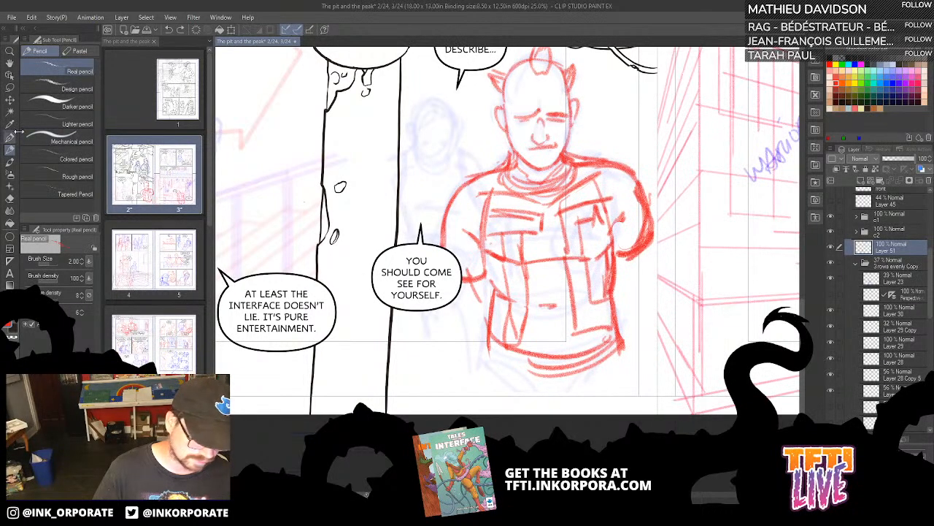
Step: Try a Darker pencil stroke above the horned man's shoulder and undo it
left_click(69, 104)
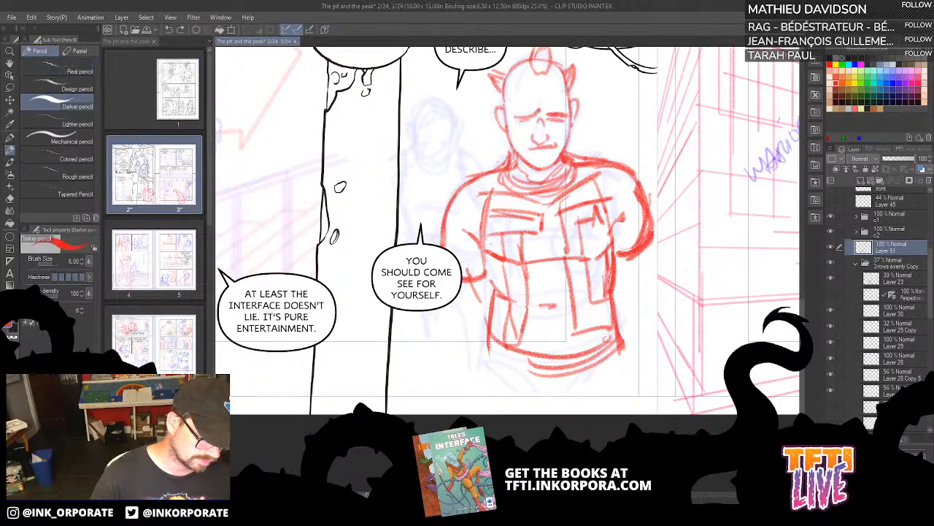
left_click_drag(584, 144, 623, 130)
key("ctrl+z")
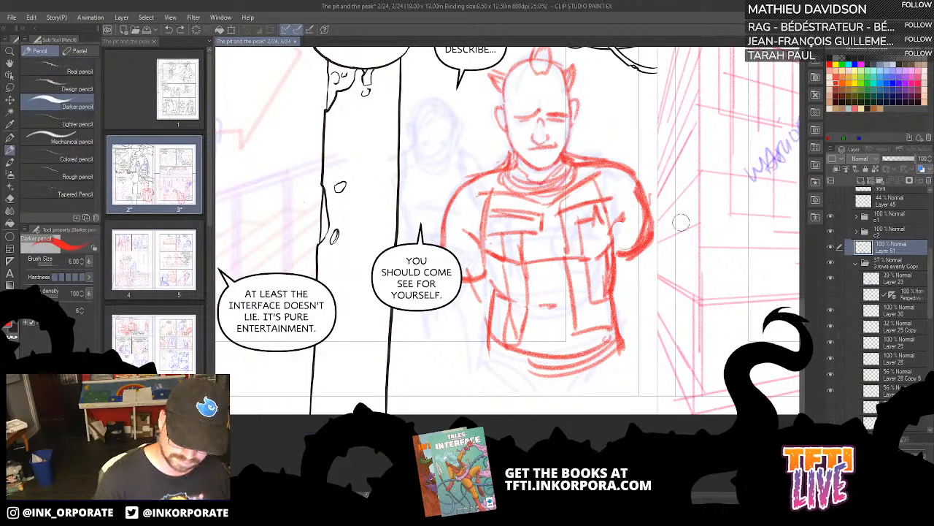
Step: Switch back to the Real pencil, try three strokes above the horned man's shoulder, and undo them all
left_click(46, 73)
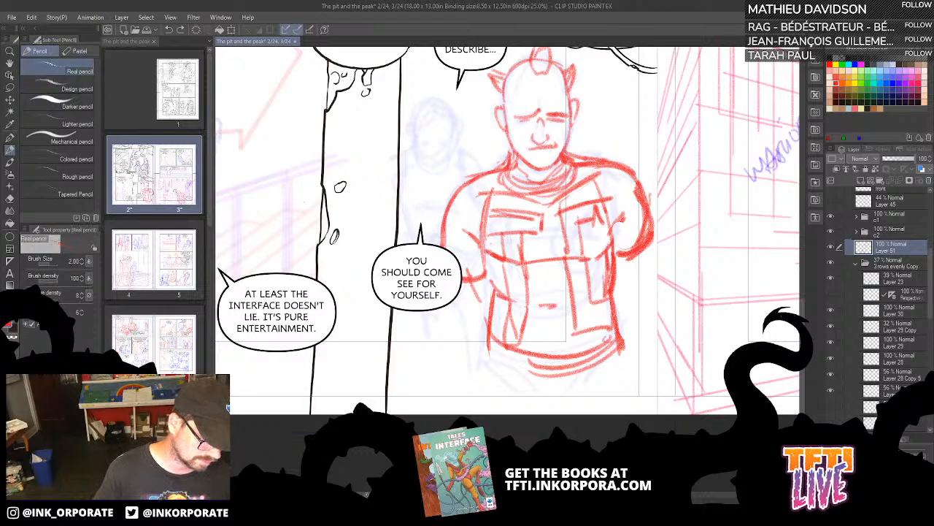
left_click_drag(589, 142, 616, 117)
mouse_move(592, 150)
left_mouse_down()
mouse_move(612, 126)
mouse_move(631, 131)
left_mouse_up()
left_click_drag(615, 137, 651, 171)
key("ctrl+z")
key("ctrl+z")
key("ctrl+z")
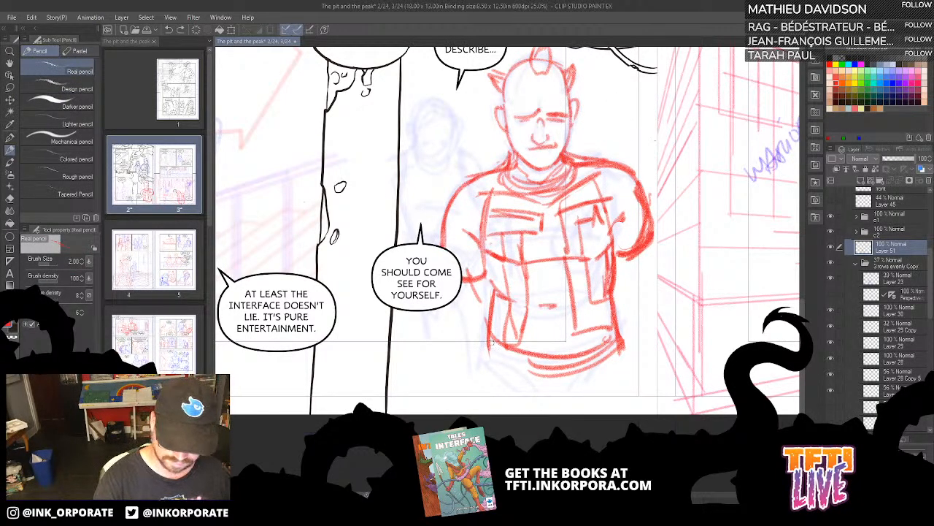
Step: Draw the horned man's outer hip lines and the angled crotch lines below his vest down to the panel's lower edge
left_click_drag(490, 341, 486, 405)
left_click_drag(618, 348, 631, 391)
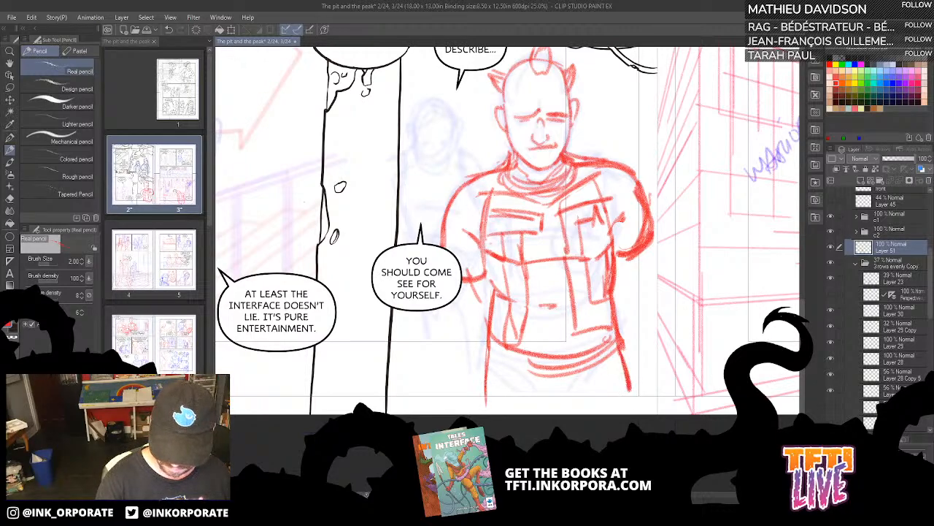
mouse_move(511, 389)
left_mouse_down()
mouse_move(543, 414)
mouse_move(593, 400)
mouse_move(595, 377)
mouse_move(577, 415)
left_mouse_up()
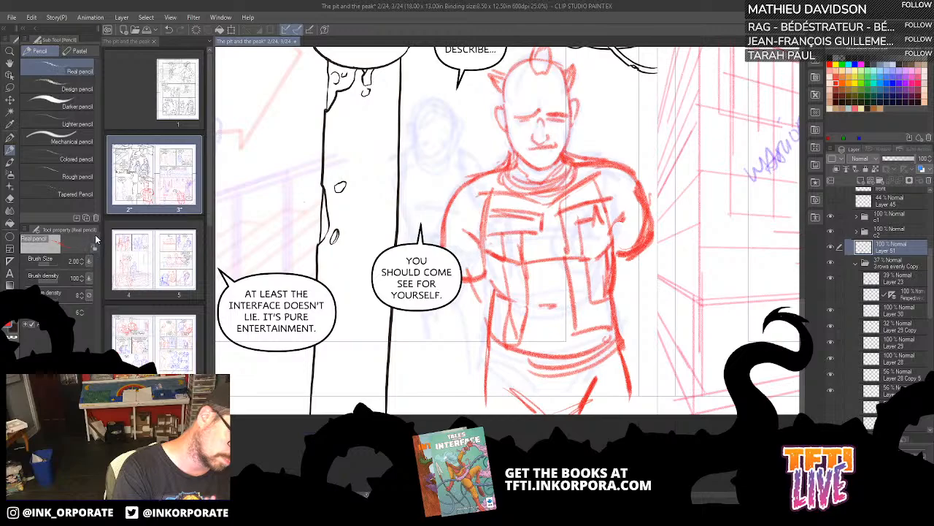
right_click(65, 66)
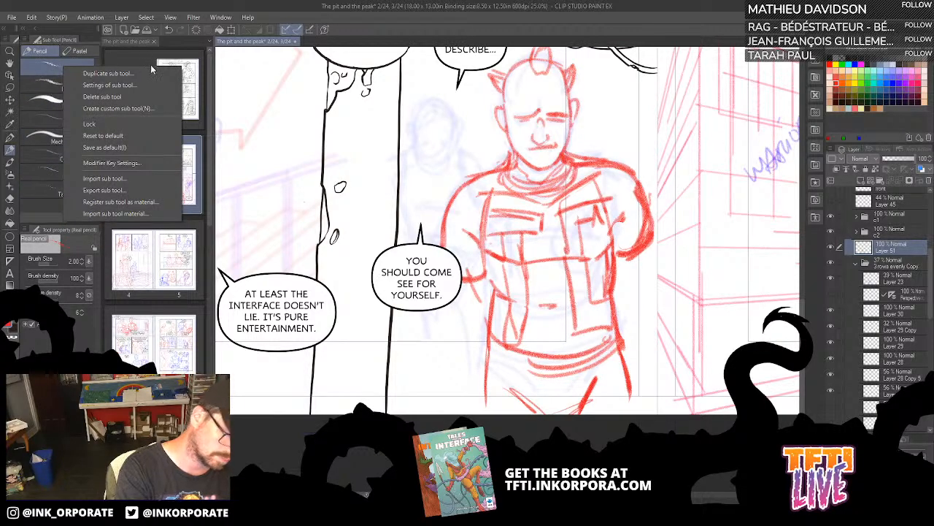
left_click(148, 84)
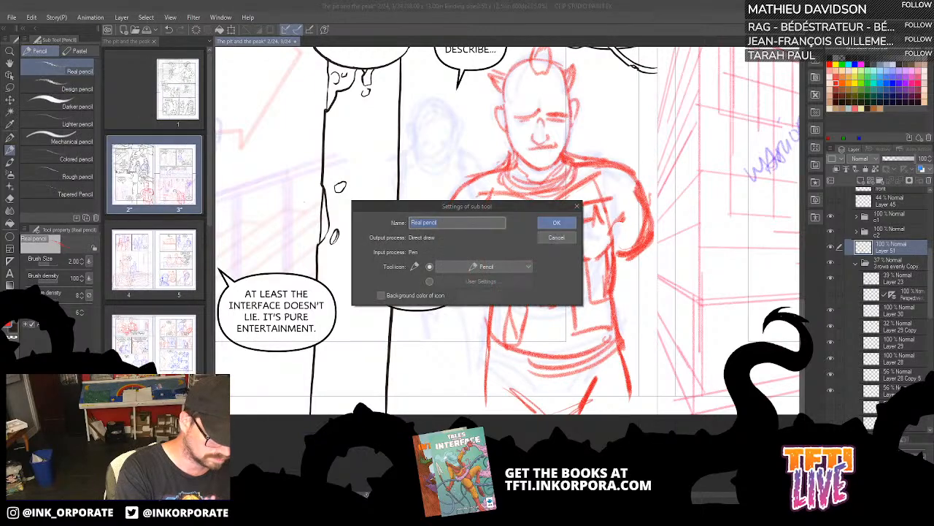
left_click(567, 238)
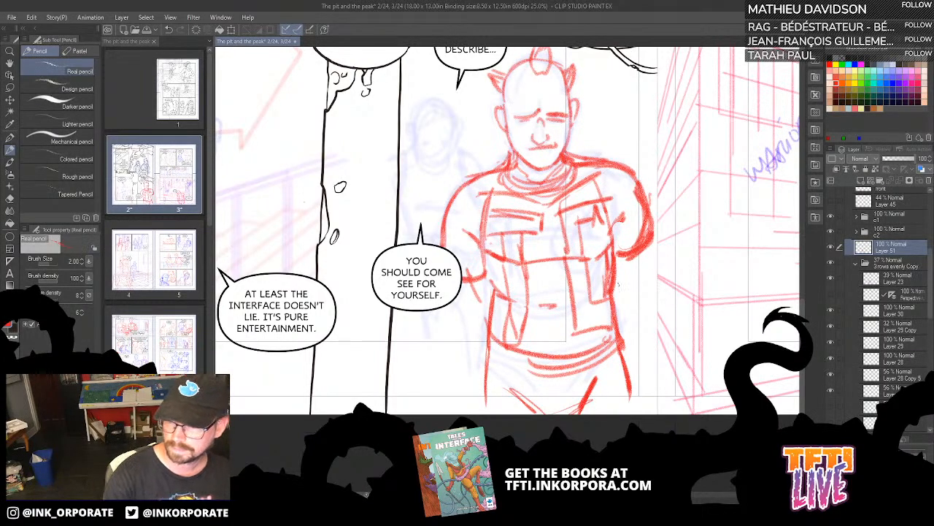
Step: Sketch the curved forearm outline below the horned man's elbow beside his vest
left_click_drag(232, 244, 282, 233)
mouse_move(697, 232)
left_mouse_down()
mouse_move(701, 261)
mouse_move(704, 239)
mouse_move(669, 266)
mouse_move(695, 287)
mouse_move(707, 249)
left_mouse_up()
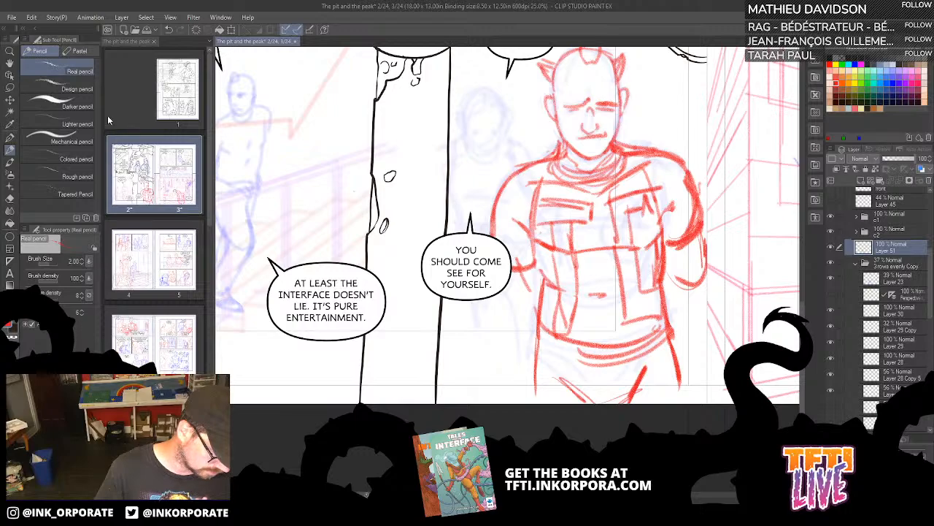
Step: Check the Real pencil's sub tool settings, and try a stroke above the horned man's shoulder and undo it
right_click(76, 69)
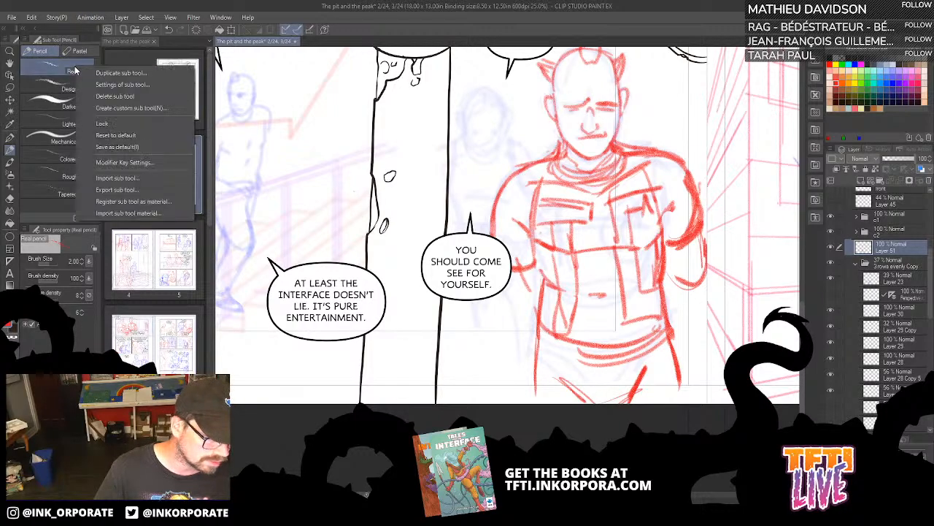
left_click(155, 87)
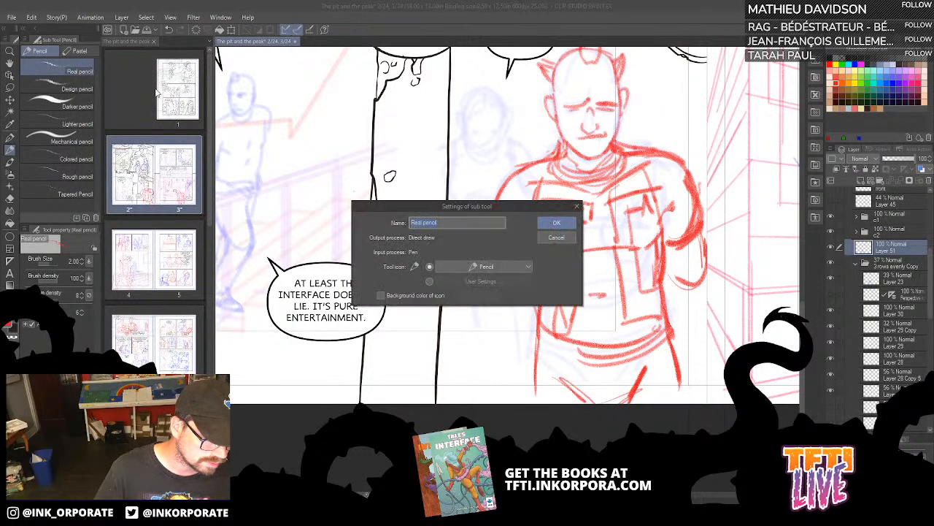
key("Escape")
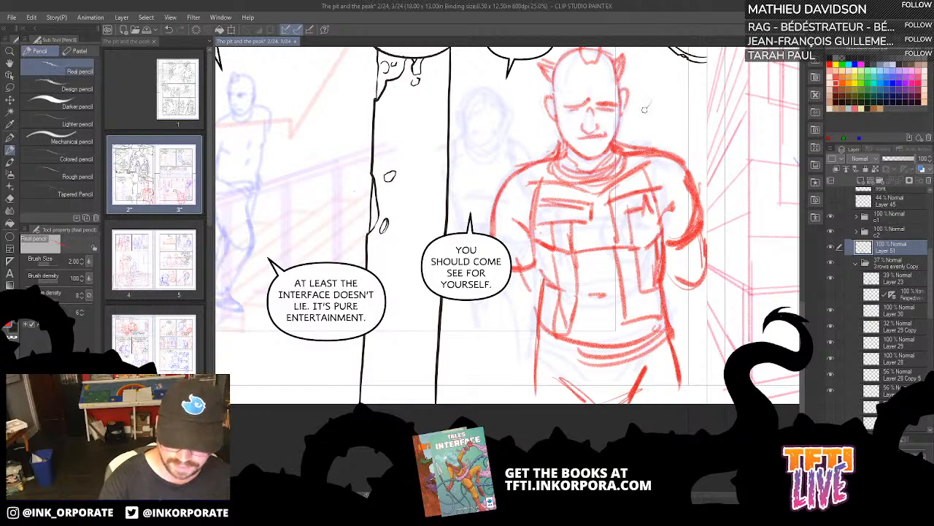
mouse_move(646, 109)
left_mouse_down()
mouse_move(685, 137)
mouse_move(705, 190)
left_mouse_up()
key("ctrl+z")
Step: Sketch both of the horned man's forearms hanging below the elbows on either side of his vest
mouse_move(673, 273)
left_mouse_down()
mouse_move(711, 279)
mouse_move(696, 305)
mouse_move(673, 290)
mouse_move(690, 357)
left_mouse_up()
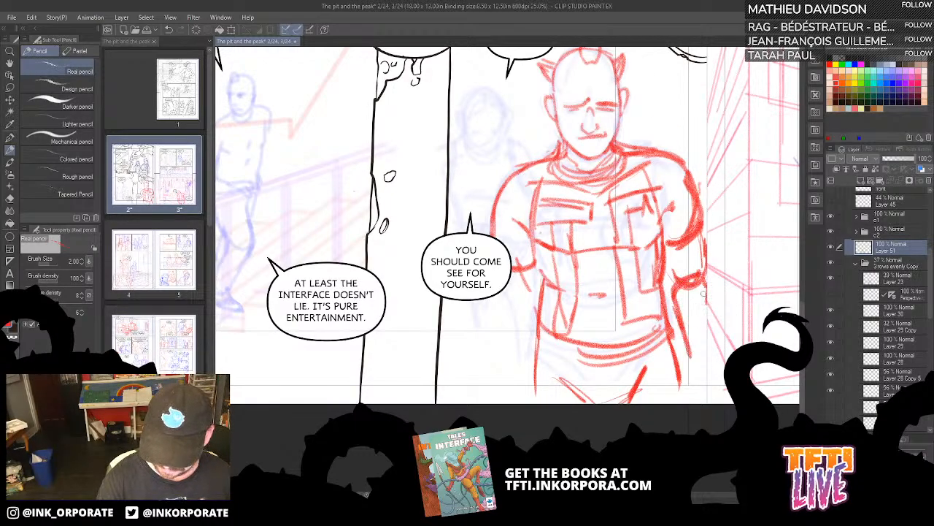
left_click_drag(704, 293, 703, 365)
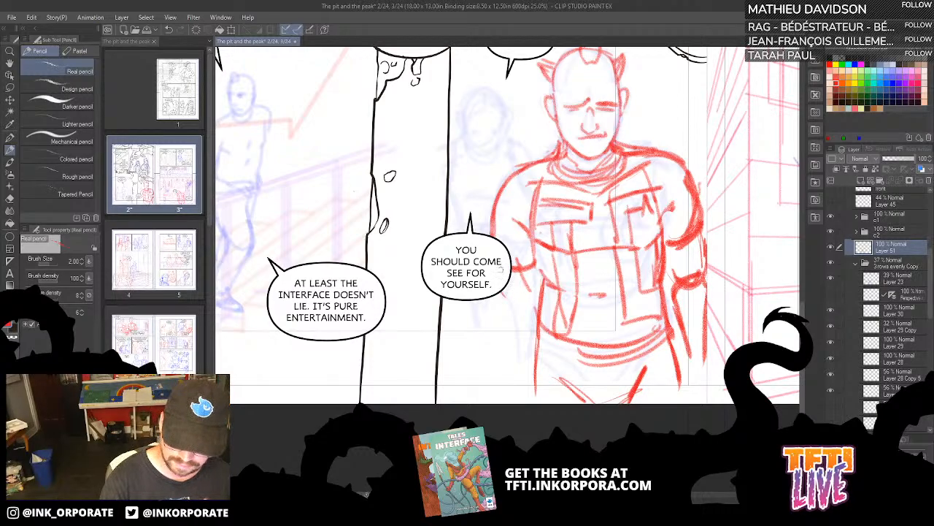
mouse_move(512, 248)
left_mouse_down()
mouse_move(539, 261)
mouse_move(511, 311)
mouse_move(524, 288)
left_mouse_up()
left_click_drag(532, 260, 524, 314)
left_click_drag(487, 298, 488, 320)
mouse_move(531, 279)
left_mouse_down()
mouse_move(512, 381)
mouse_move(488, 300)
left_mouse_up()
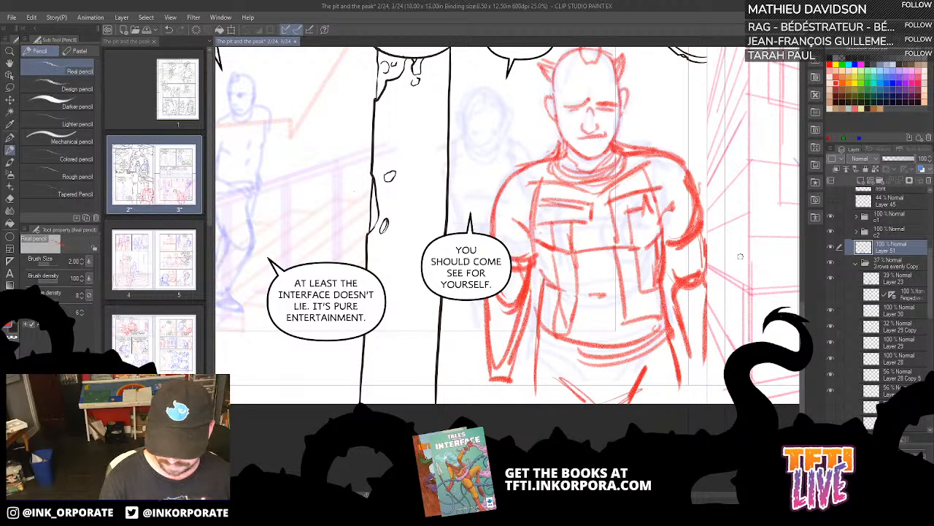
Step: Draw the diagonal lines running from the forearm beside the speech balloon across the hip, and darken the opposite elbow
mouse_move(526, 276)
left_mouse_down()
mouse_move(548, 288)
mouse_move(585, 362)
left_mouse_up()
left_click_drag(504, 296, 577, 387)
mouse_move(503, 312)
left_mouse_down()
mouse_move(575, 380)
mouse_move(593, 367)
left_mouse_up()
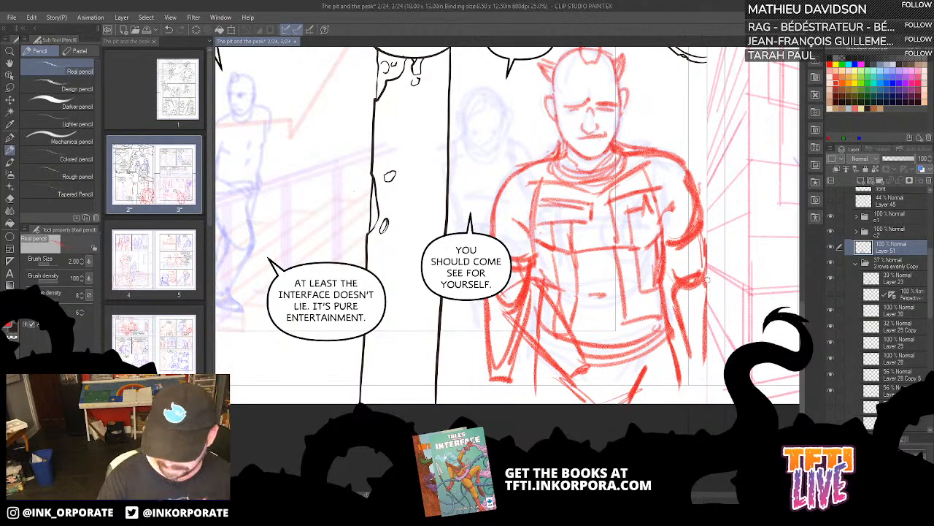
mouse_move(707, 278)
left_mouse_down()
mouse_move(709, 300)
mouse_move(656, 361)
left_mouse_up()
mouse_move(617, 285)
left_mouse_down()
mouse_move(616, 248)
mouse_move(622, 300)
left_mouse_up()
left_click_drag(624, 295, 640, 330)
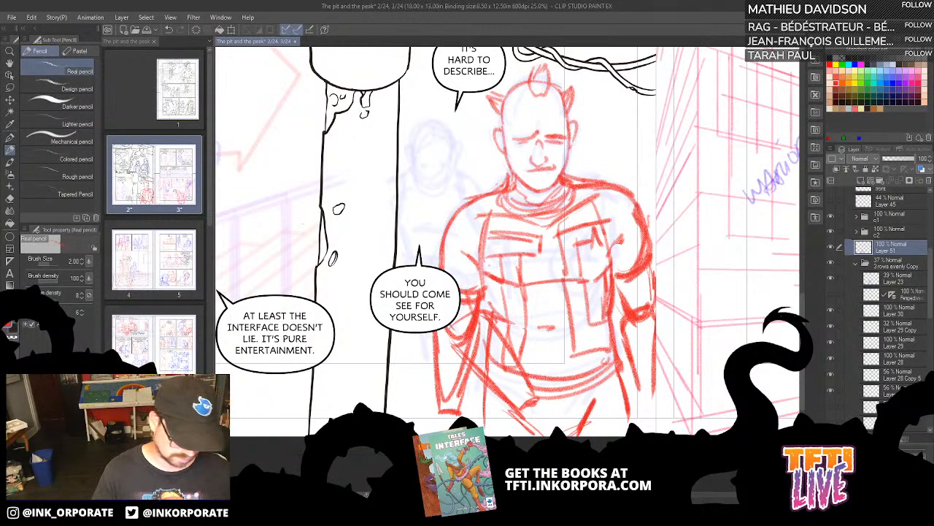
left_click(366, 513)
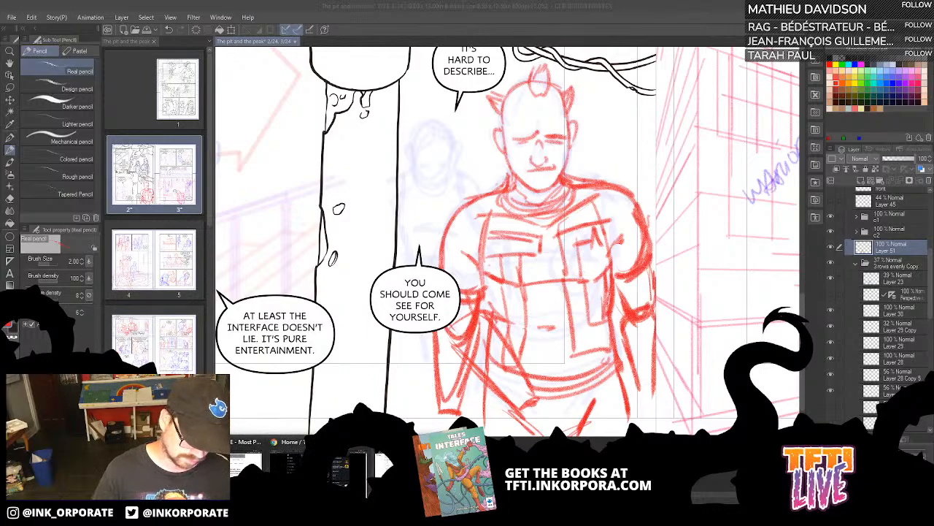
left_click(349, 473)
mouse_move(396, 10)
left_mouse_down()
mouse_move(812, 10)
mouse_move(933, 109)
mouse_move(933, 88)
left_mouse_up()
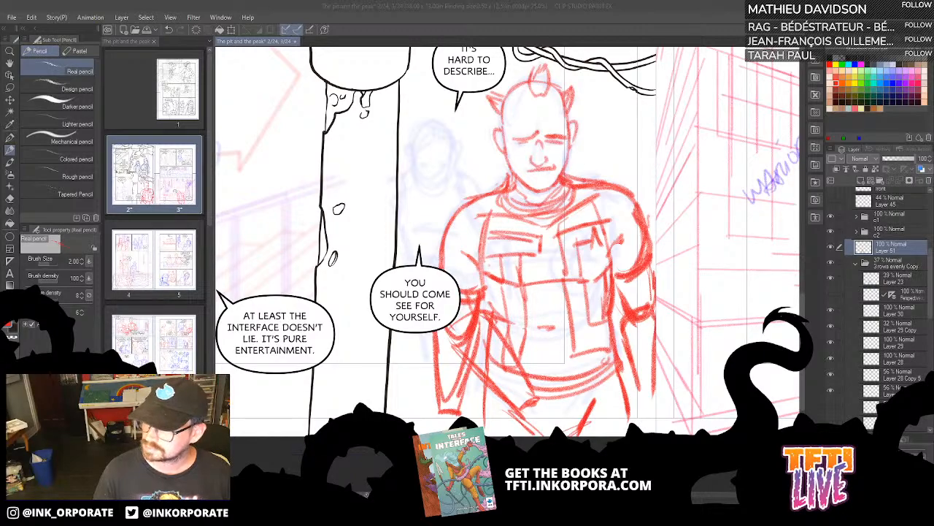
left_click(634, 5)
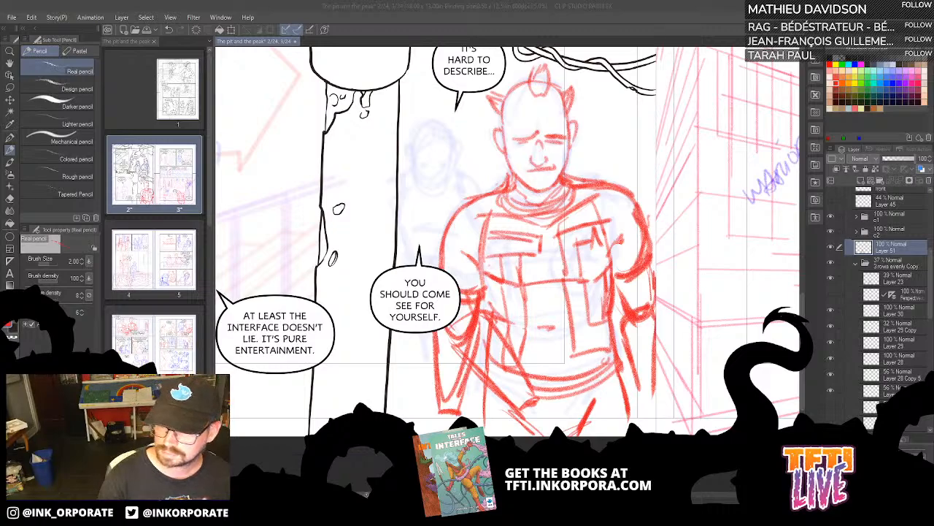
Step: Try two Design pencil strokes above the horned man's shoulder, undo them, and return to the Real pencil
left_click(76, 90)
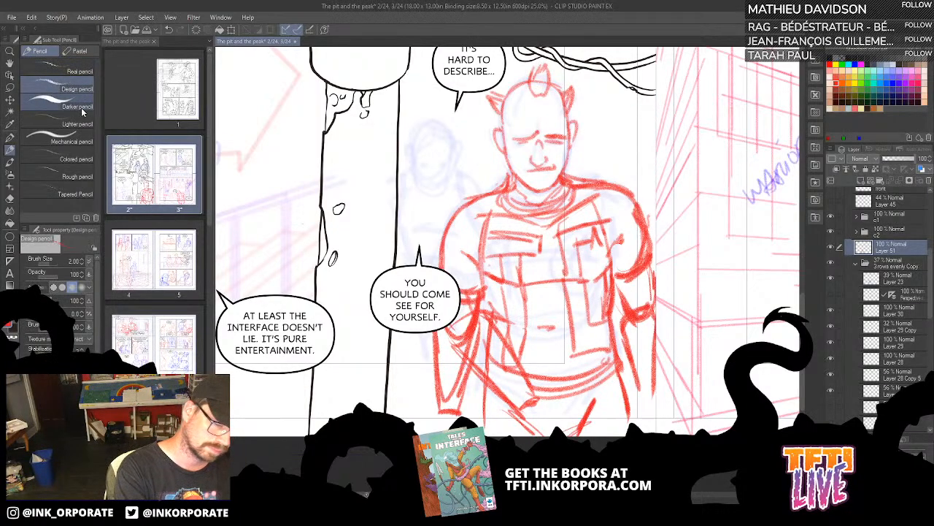
mouse_move(598, 136)
left_mouse_down()
mouse_move(614, 168)
mouse_move(628, 169)
mouse_move(646, 201)
left_mouse_up()
left_click_drag(632, 135, 646, 189)
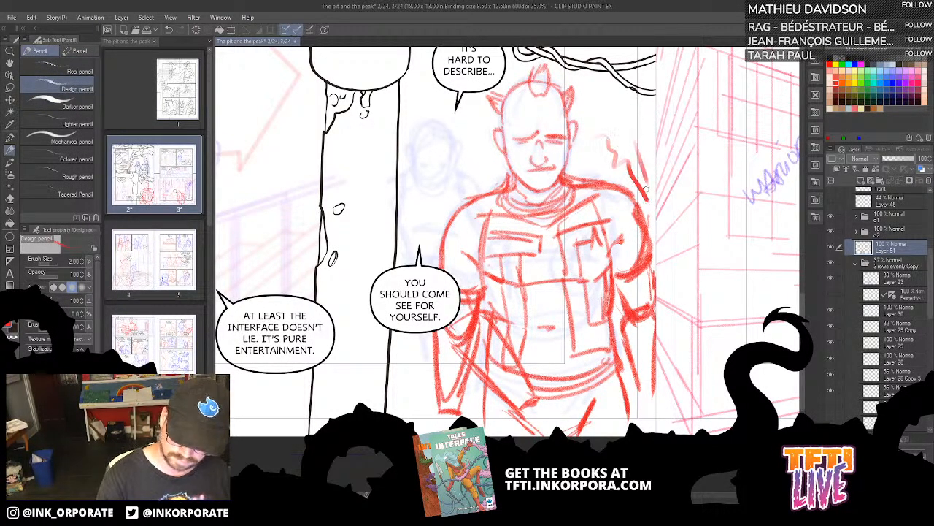
key("ctrl+z")
key("ctrl+z")
left_click(70, 72)
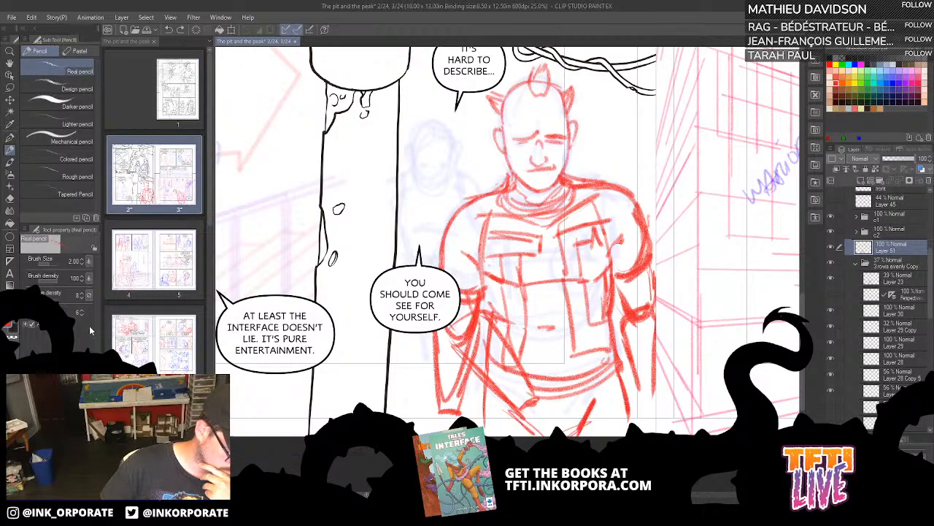
Step: Widen the tool palettes, open the Real pencil's Sub Tool Detail settings, and resize that window
left_click_drag(100, 326, 162, 330)
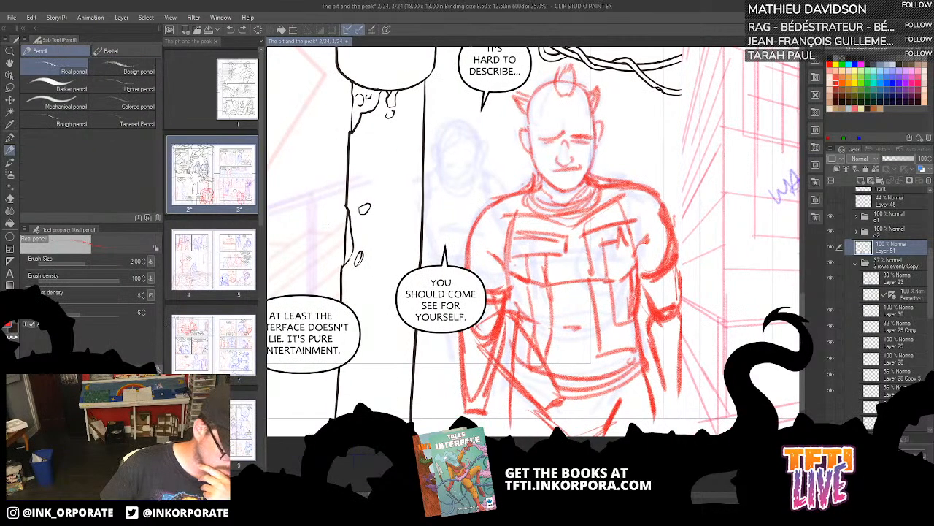
left_click(156, 369)
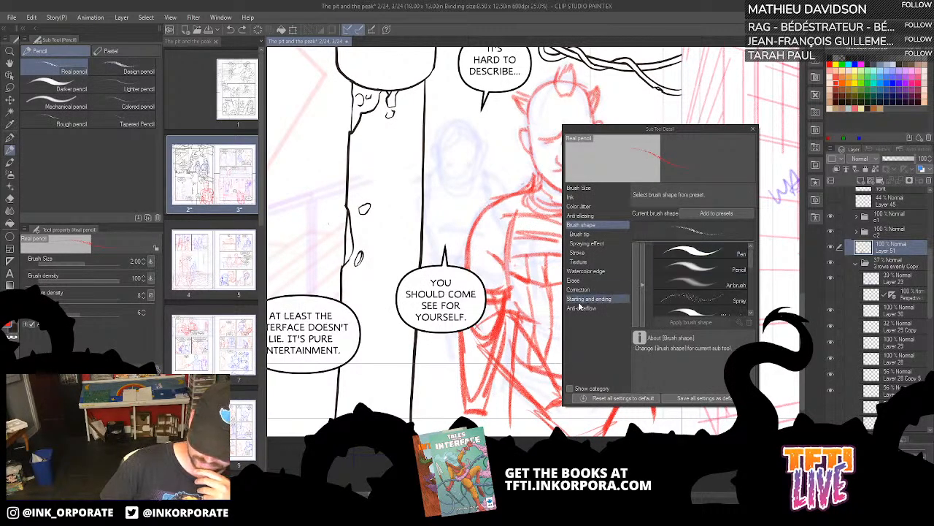
left_click_drag(562, 302, 346, 303)
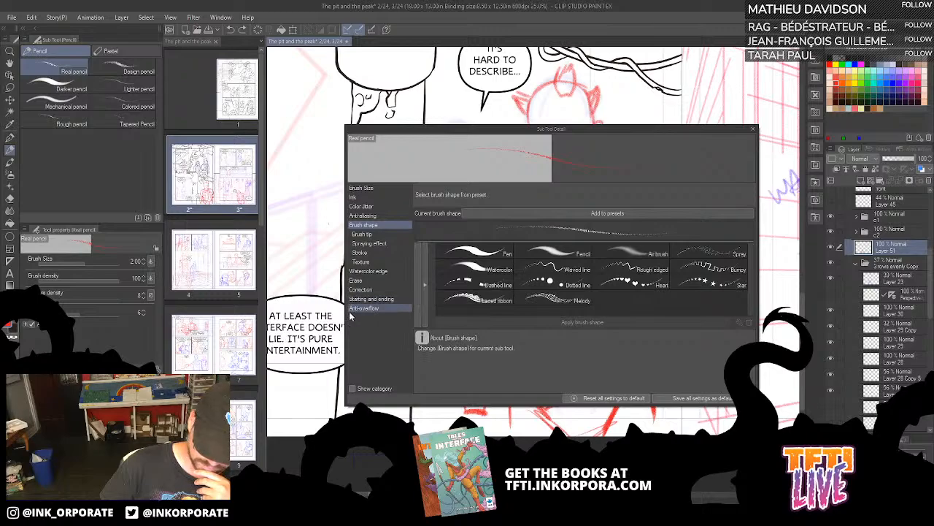
left_click_drag(345, 319, 475, 319)
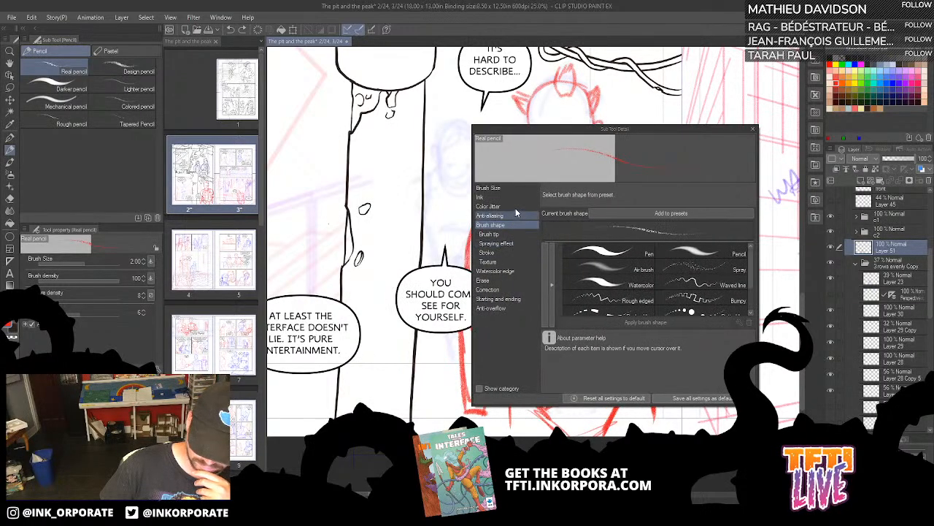
Step: Examine the Real pencil's brush size, ink, color jitter, anti-aliasing, brush shape and brush tip settings, and close the details
left_click(489, 187)
left_click(491, 198)
left_click(489, 206)
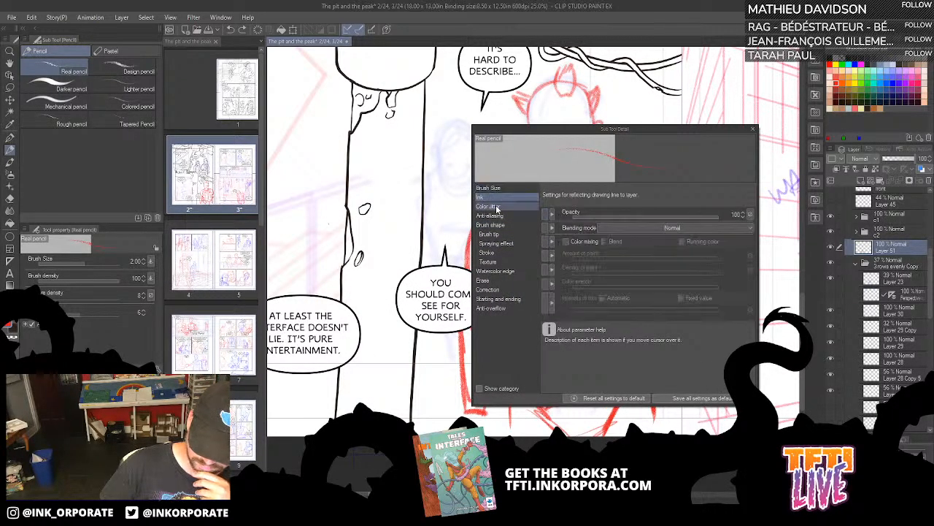
left_click(491, 215)
left_click(497, 226)
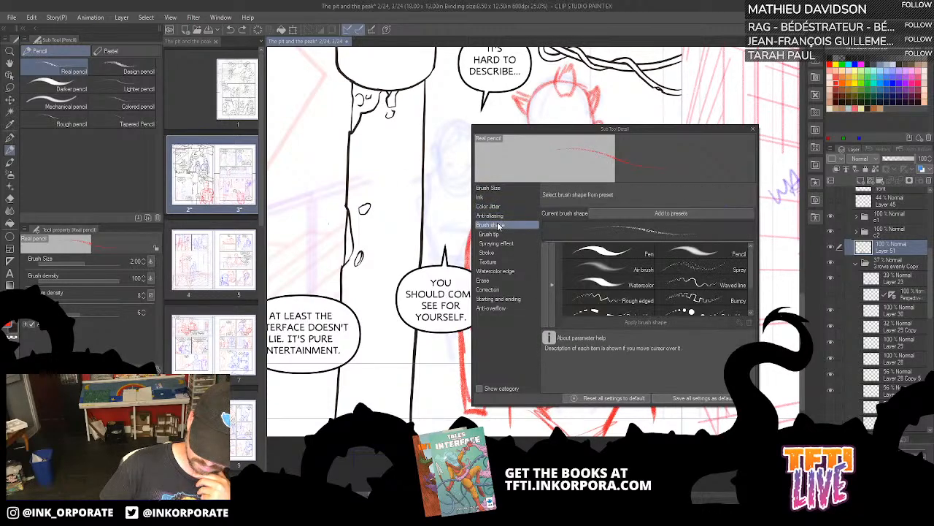
left_click(498, 235)
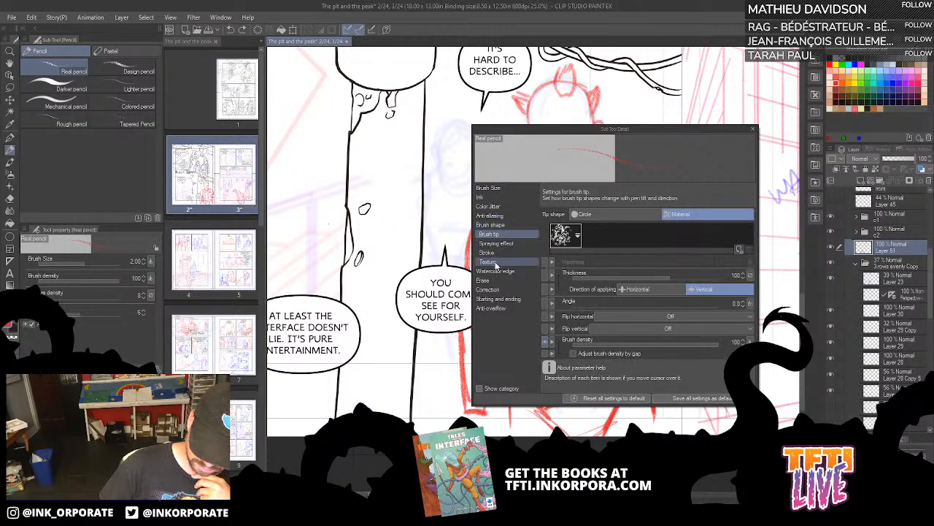
left_click(753, 130)
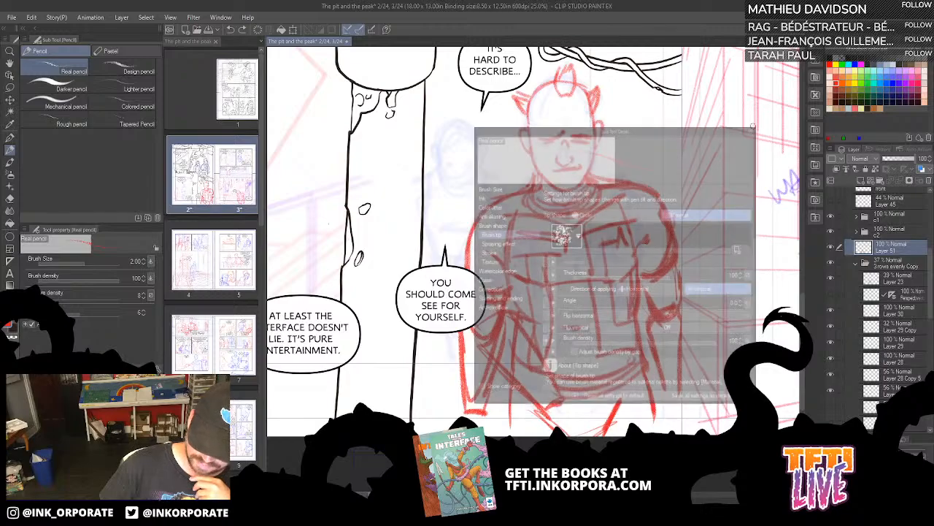
Step: Add short curved contour lines across the horned man's forearm nearest the panel's edge
left_click_drag(659, 356, 676, 347)
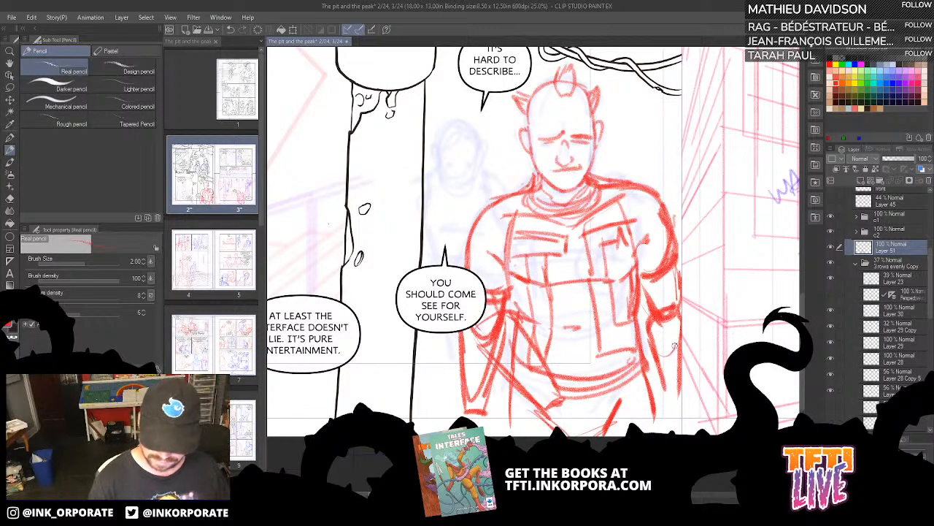
mouse_move(658, 377)
left_mouse_down()
mouse_move(675, 366)
mouse_move(681, 380)
left_mouse_up()
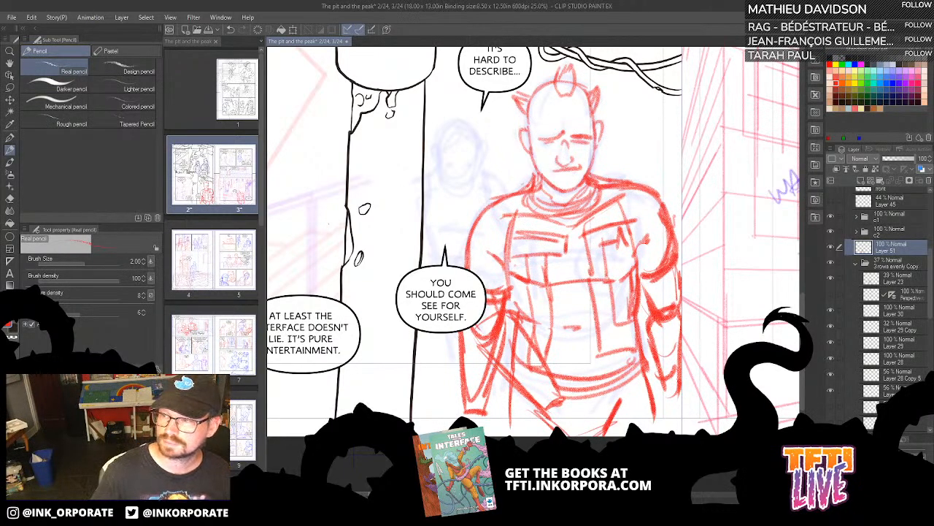
left_click(317, 515)
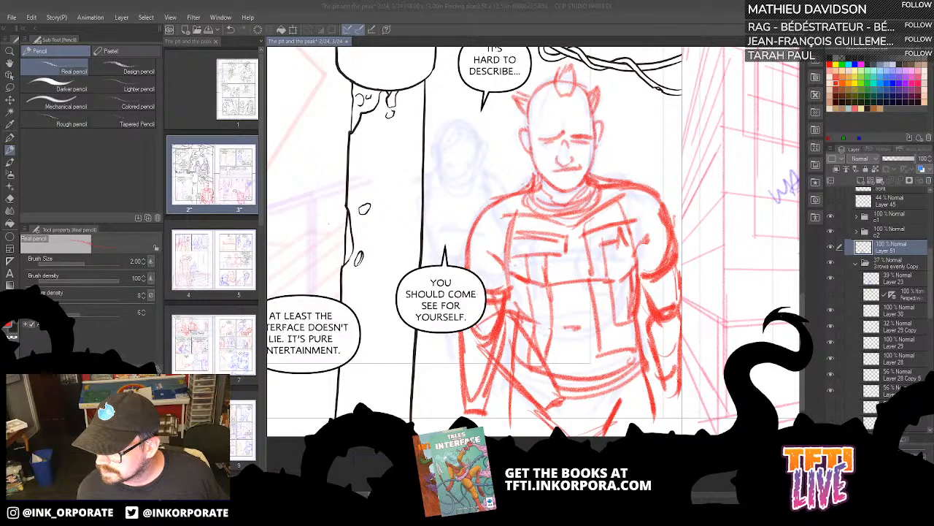
left_click(249, 19)
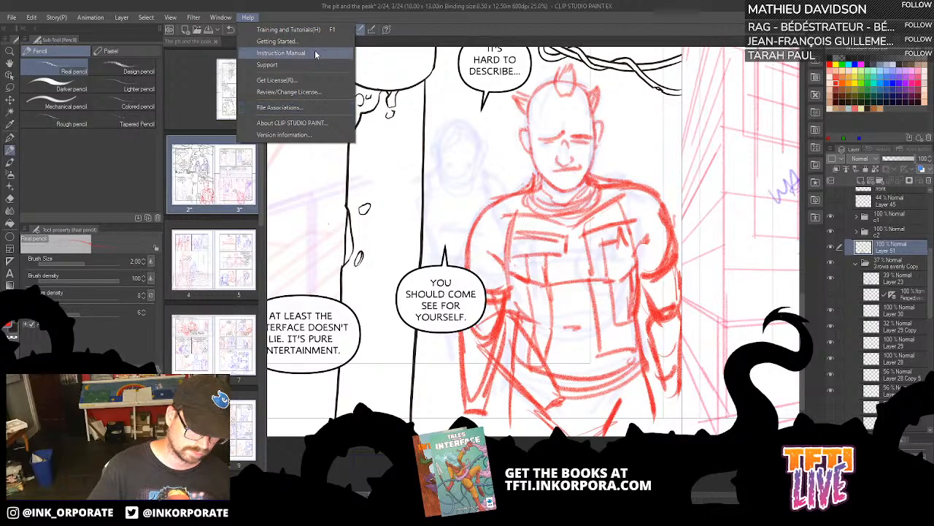
left_click(278, 11)
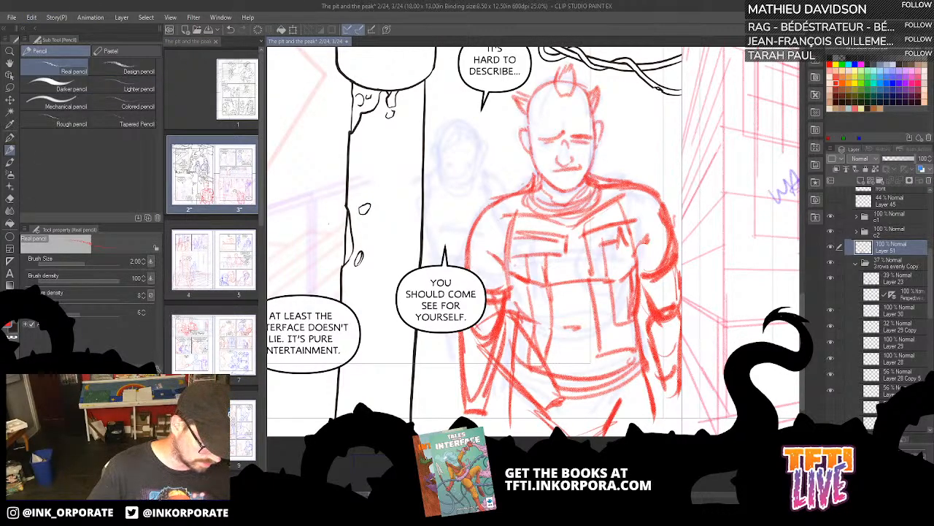
Step: Cancel the reset of the Real pencil to its defaults, and examine its detailed brush tip and brush size settings
left_click(148, 369)
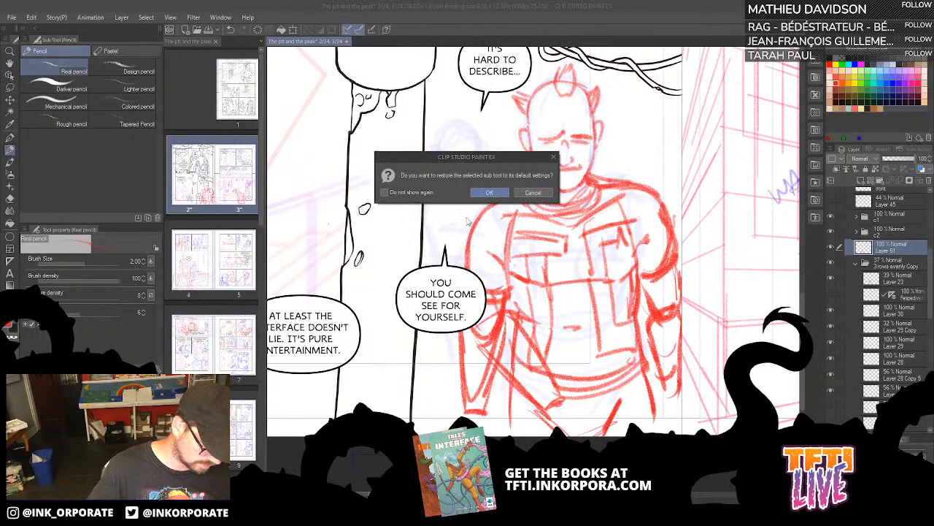
left_click(546, 194)
left_click(158, 368)
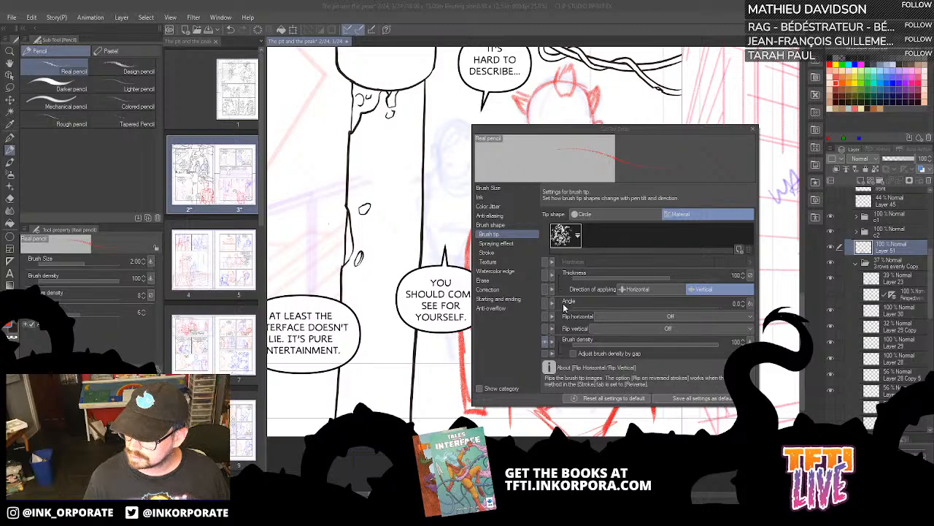
left_click(517, 190)
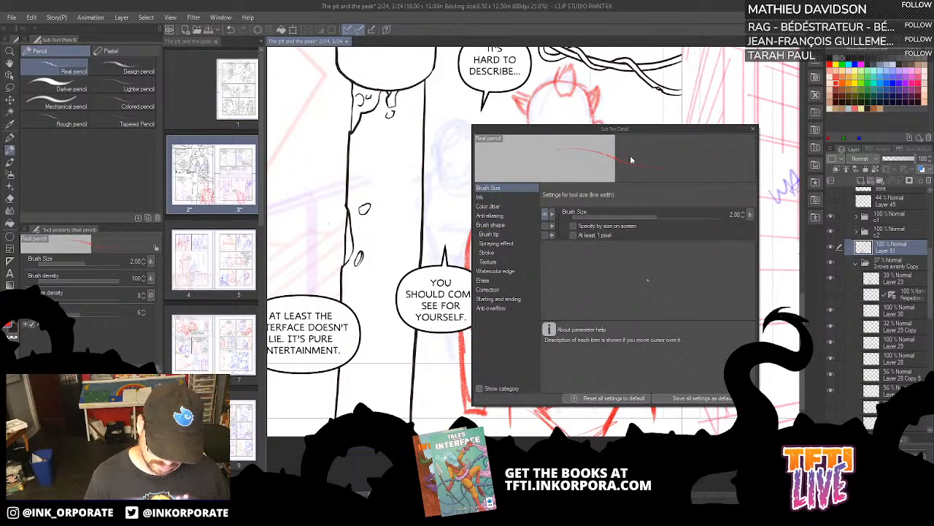
left_click(753, 129)
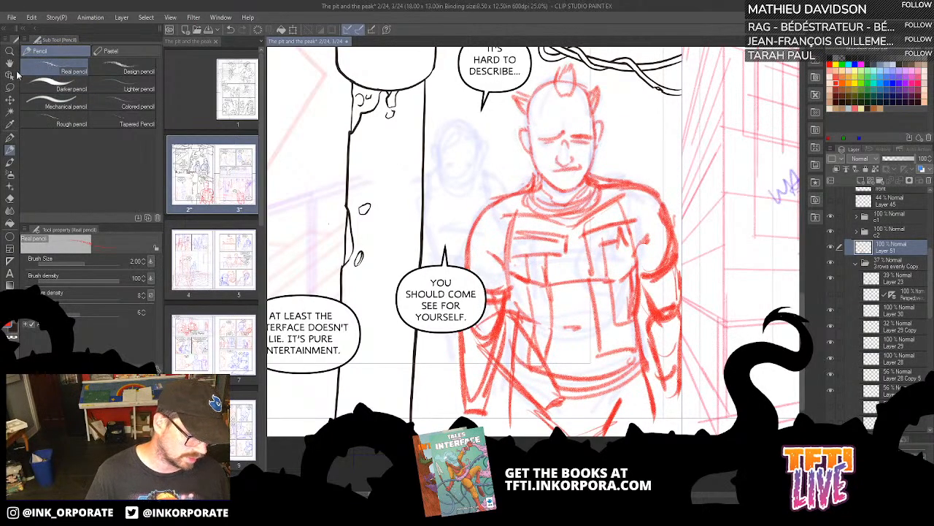
Step: Check the G-pen's detailed brush size settings for comparison, and return to the Real pencil
key("p")
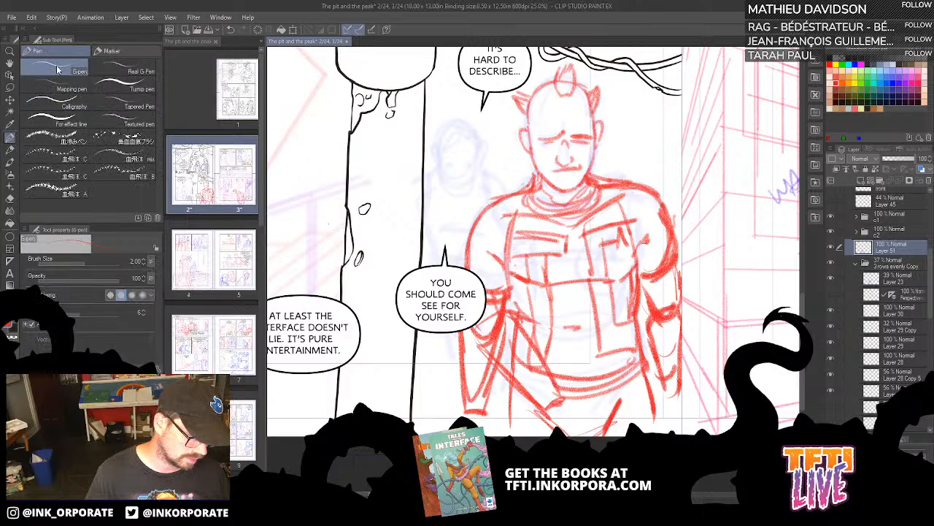
left_click(160, 370)
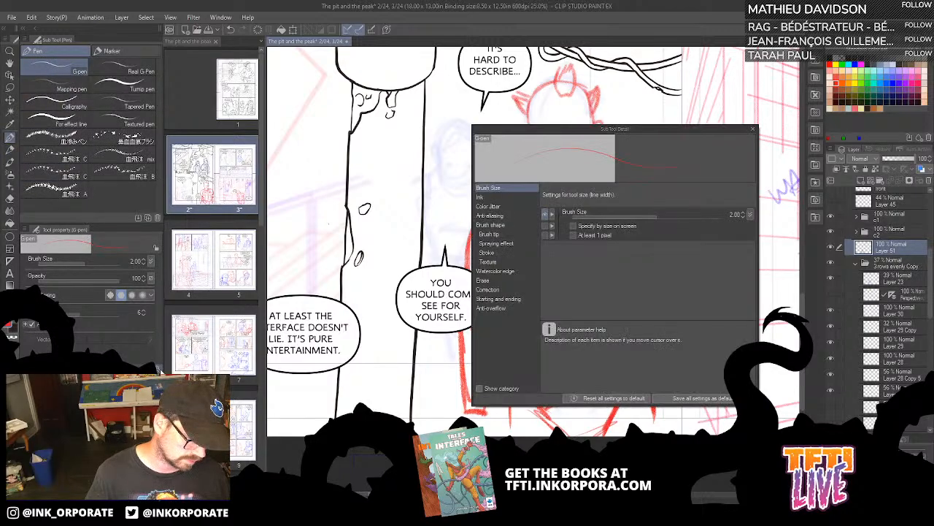
left_click(752, 130)
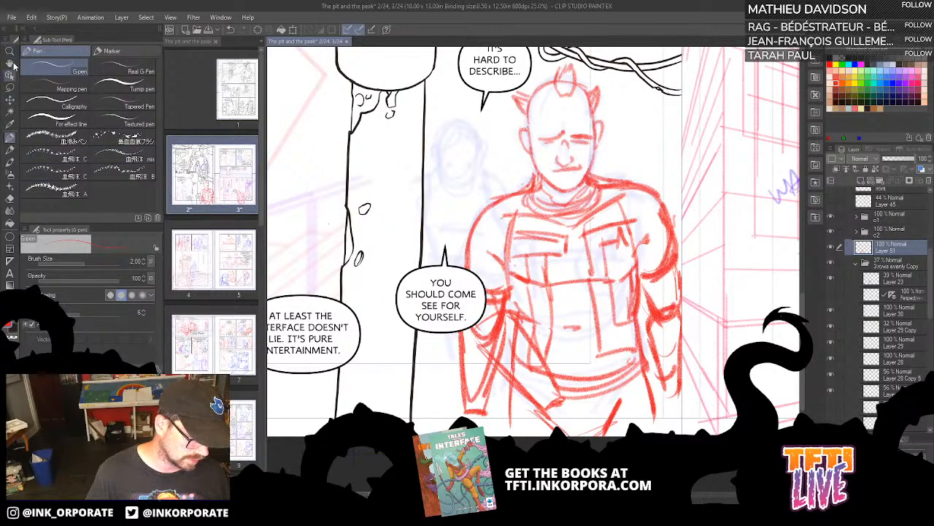
left_click(10, 149)
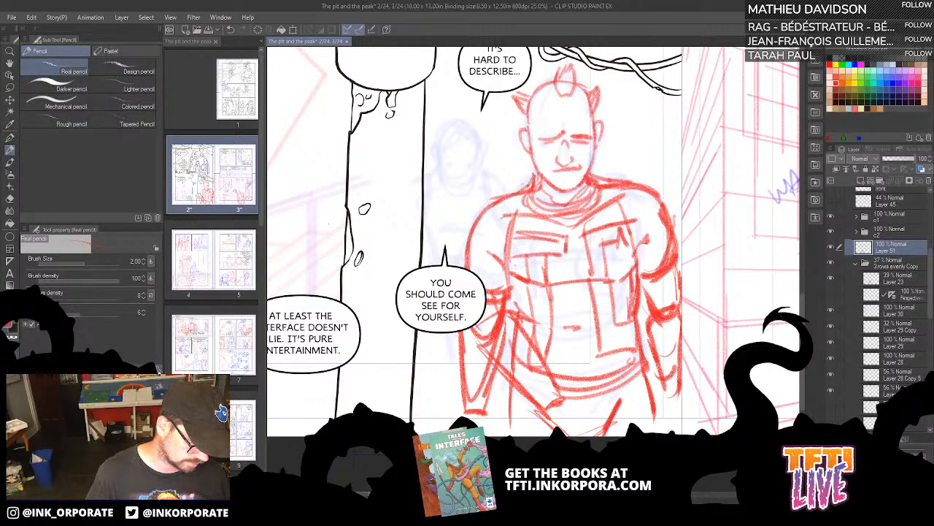
Step: Check the Real pencil's detailed brush size settings and its brush size dynamics
left_click(158, 368)
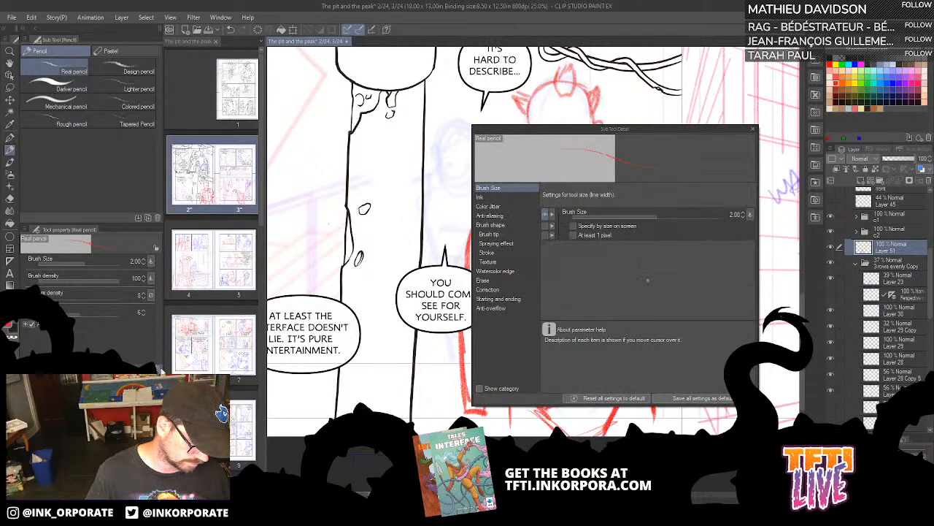
left_click(754, 130)
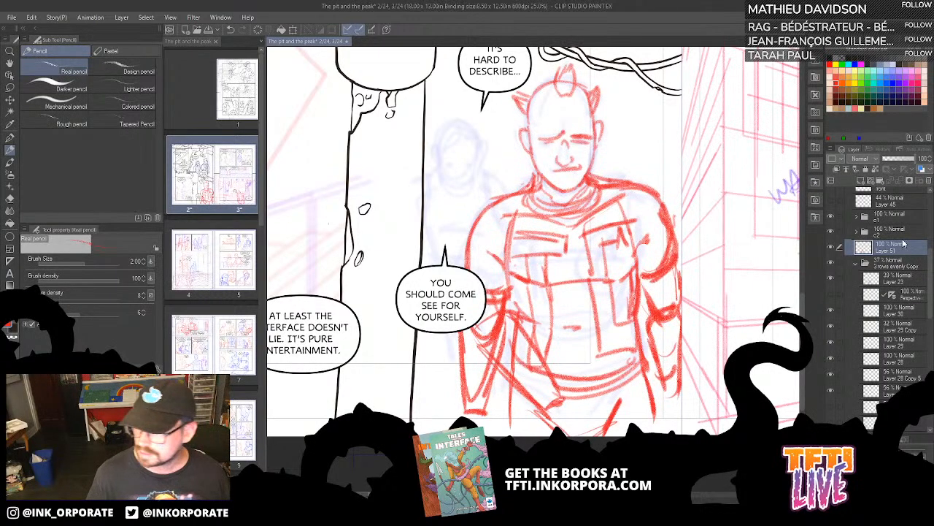
scroll(904, 243, "up", 2)
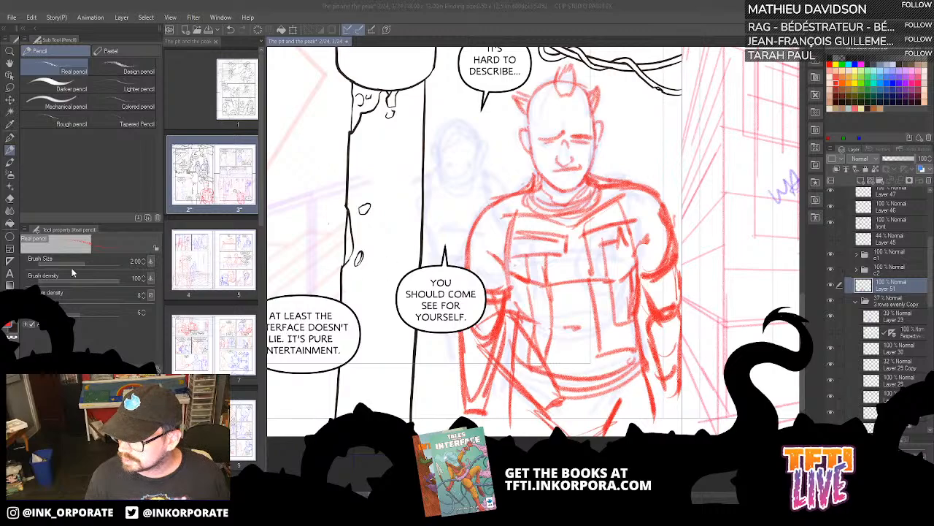
left_click(151, 261)
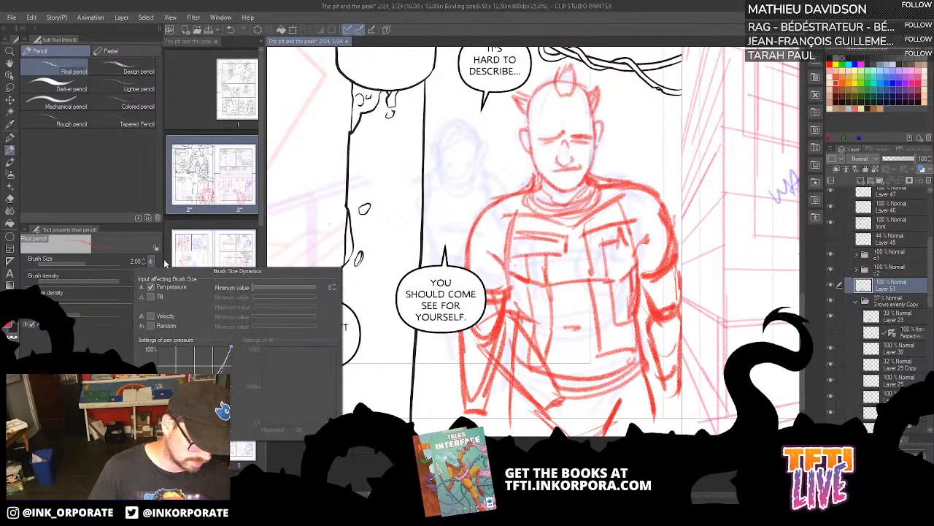
key("alt+Tab")
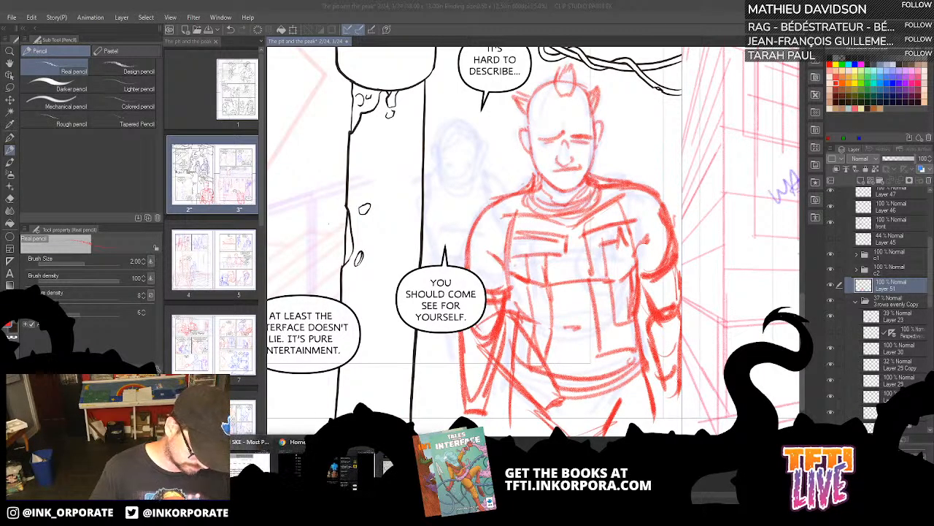
key("super+d")
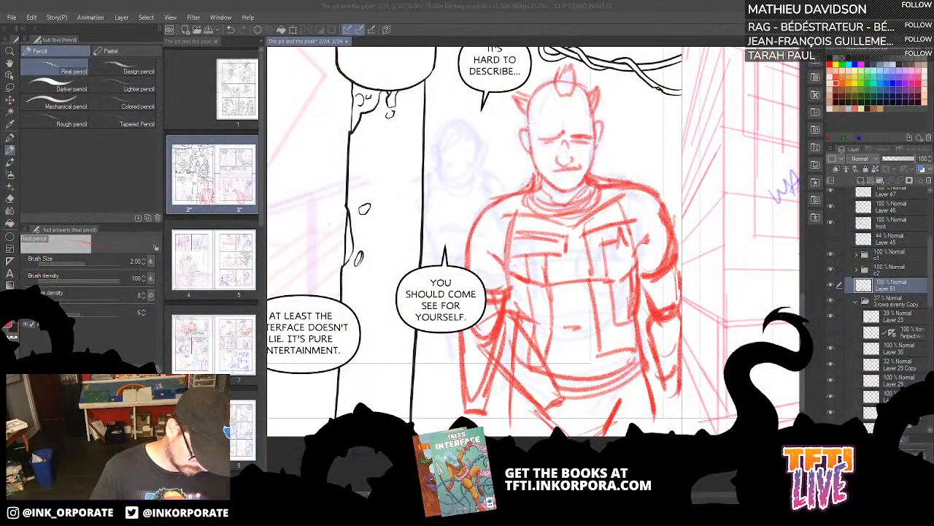
left_click(332, 478)
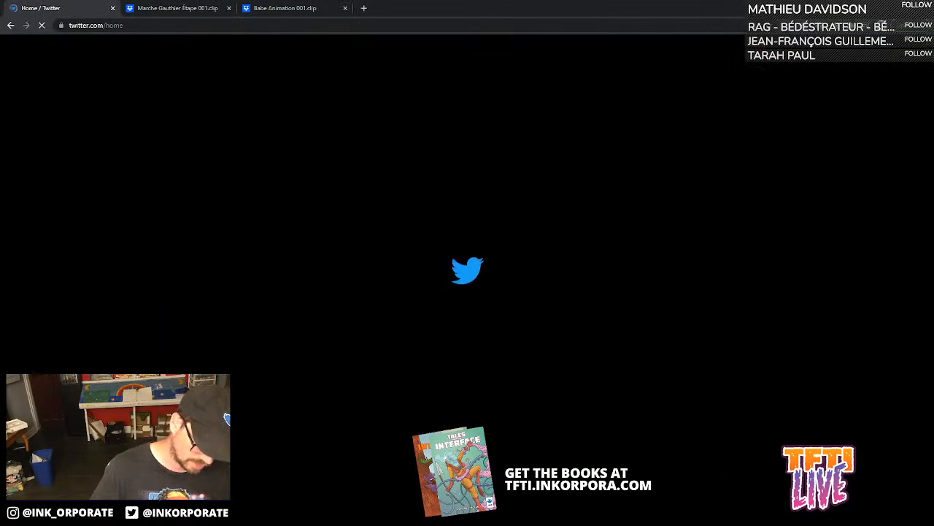
key("alt+Tab")
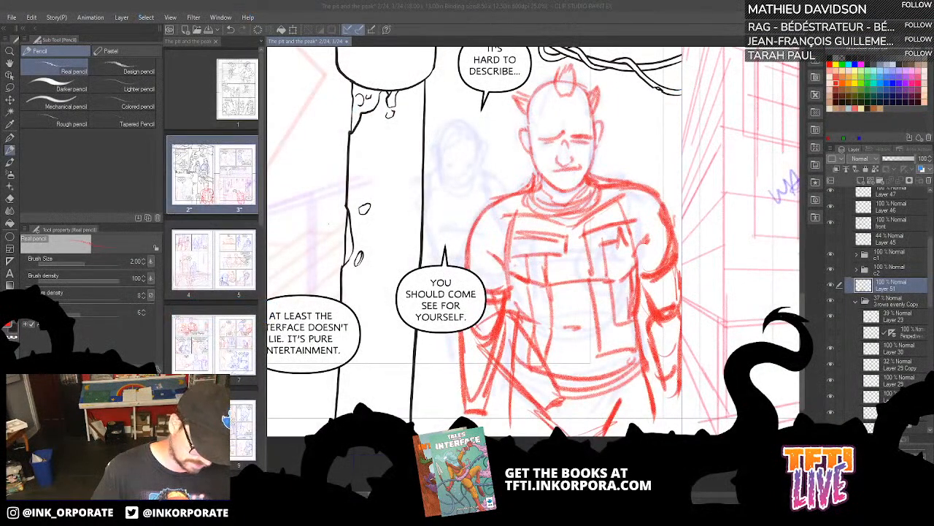
mouse_move(365, 487)
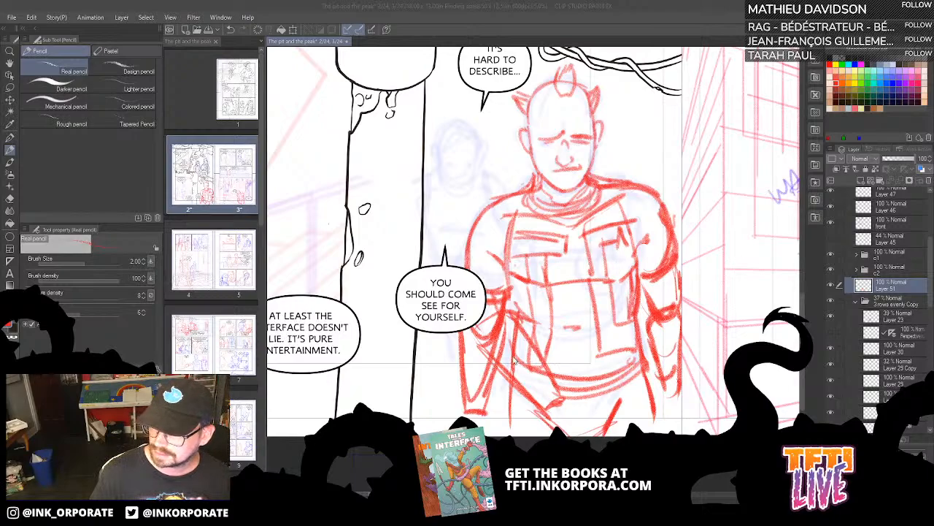
Step: Try an upward-bowed pen pressure curve for the Real pencil's brush size, testing it with freehand strokes on either side of the horned man
left_click(152, 261)
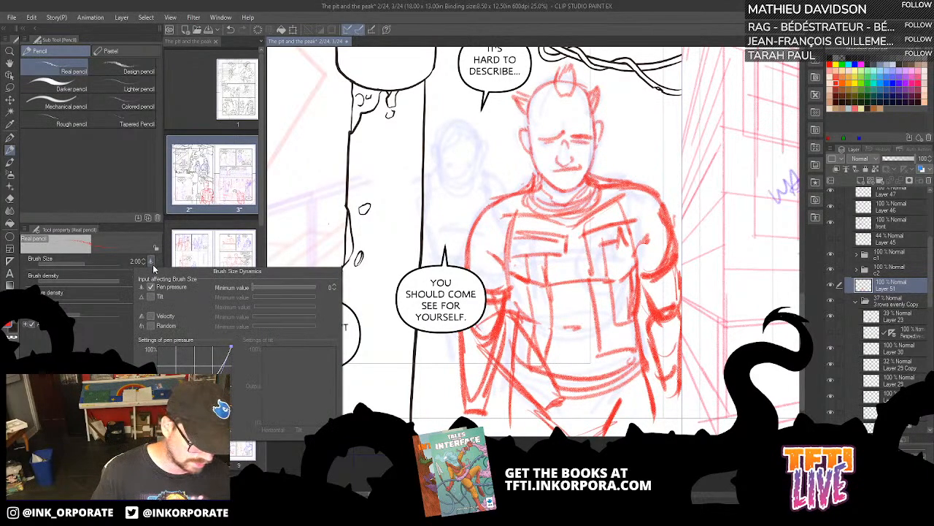
left_click_drag(187, 367, 173, 355)
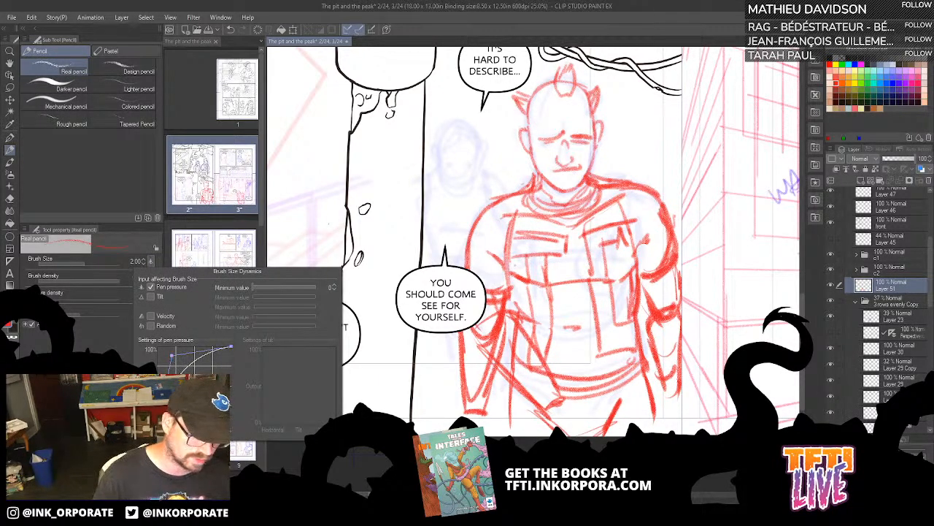
left_click(619, 170)
mouse_move(626, 146)
left_mouse_down()
mouse_move(646, 135)
mouse_move(681, 228)
left_mouse_up()
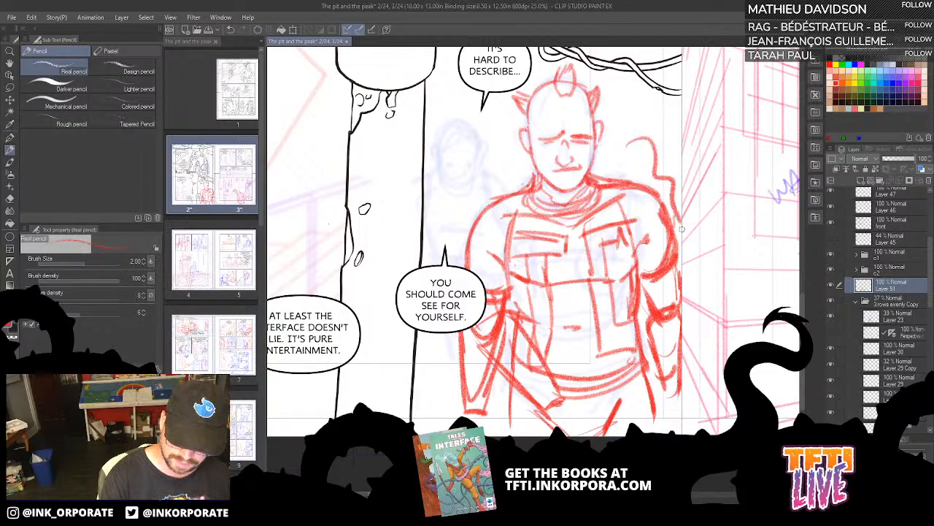
key("ctrl+z")
left_click_drag(476, 133, 446, 201)
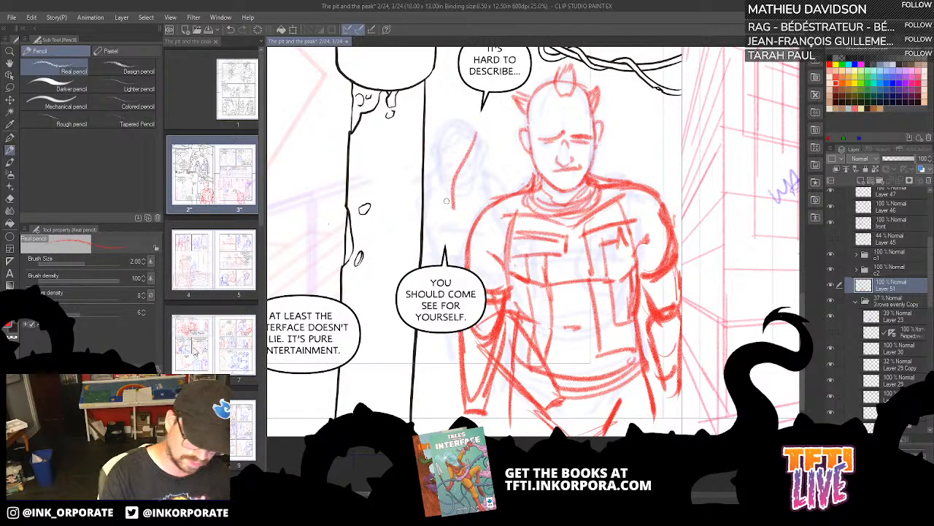
Step: Try a lower pen pressure curve for the Real pencil's brush size, testing it with a curved stroke between the background figure and the horned man
left_click(150, 260)
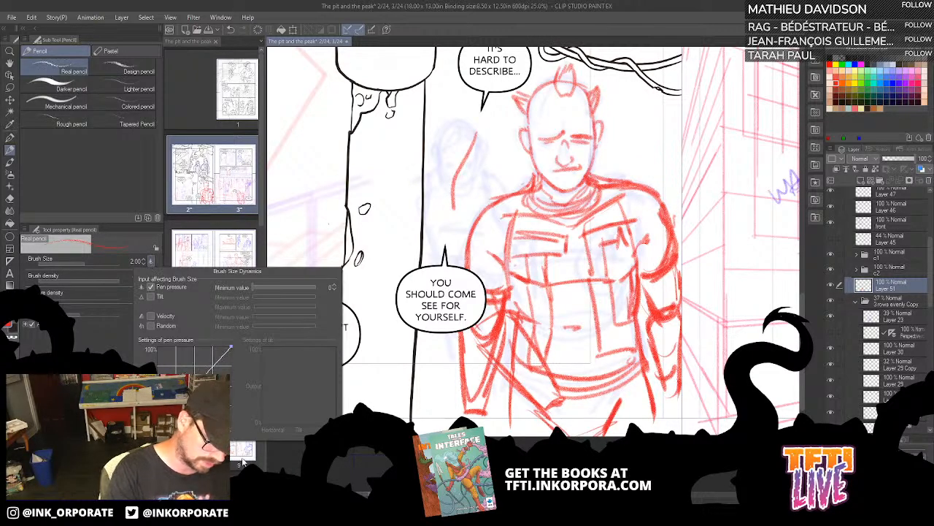
left_click(482, 141)
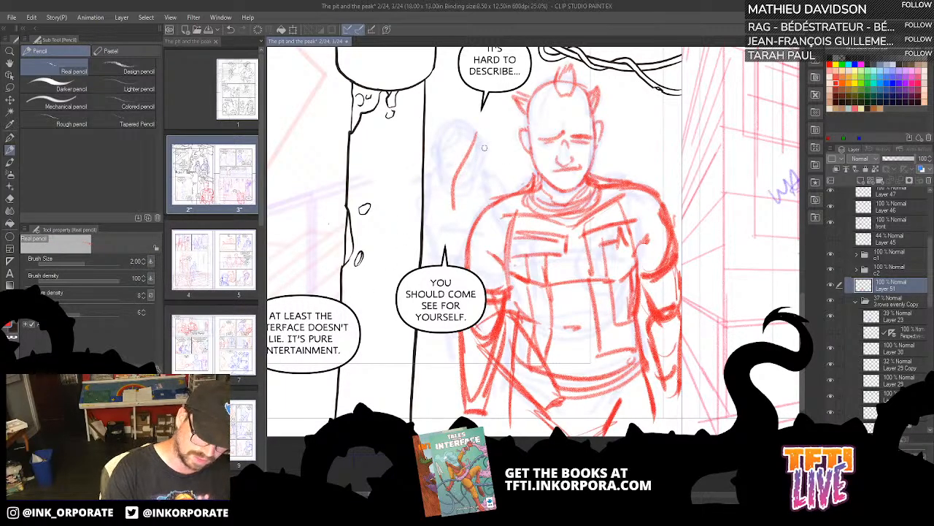
left_click_drag(485, 148, 459, 237)
Step: Bow the Real pencil's brush size pen pressure curve upward, test it with a long looping stroke over the shoulder, and undo that stroke
left_click(150, 260)
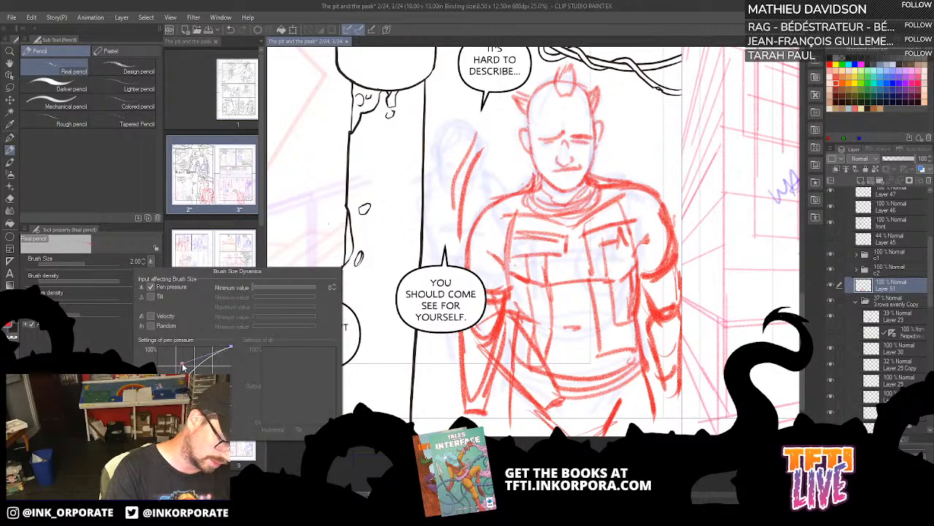
mouse_move(183, 365)
left_mouse_down()
mouse_move(187, 355)
mouse_move(163, 373)
left_mouse_up()
left_click(417, 202)
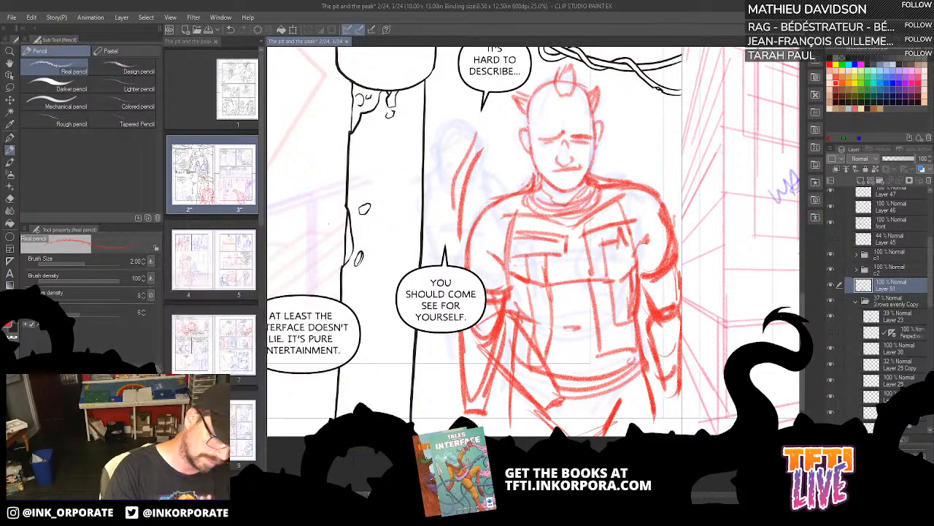
mouse_move(399, 218)
left_mouse_down()
mouse_move(508, 128)
mouse_move(516, 285)
left_mouse_up()
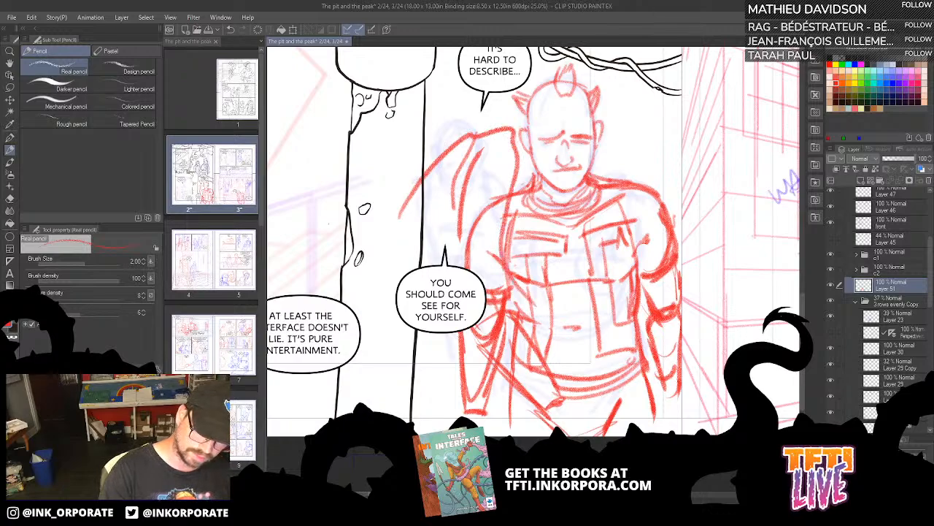
key("ctrl+z")
Step: Draw further test strokes between the horned man's head and the panel edge, and undo all the remaining test strokes
mouse_move(624, 161)
left_mouse_down()
mouse_move(681, 90)
mouse_move(641, 183)
left_mouse_up()
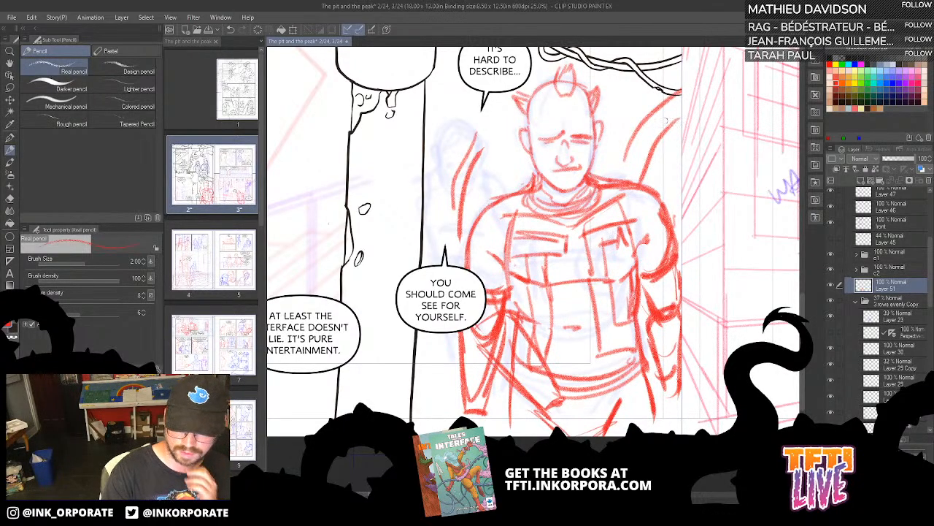
left_click_drag(657, 126, 629, 175)
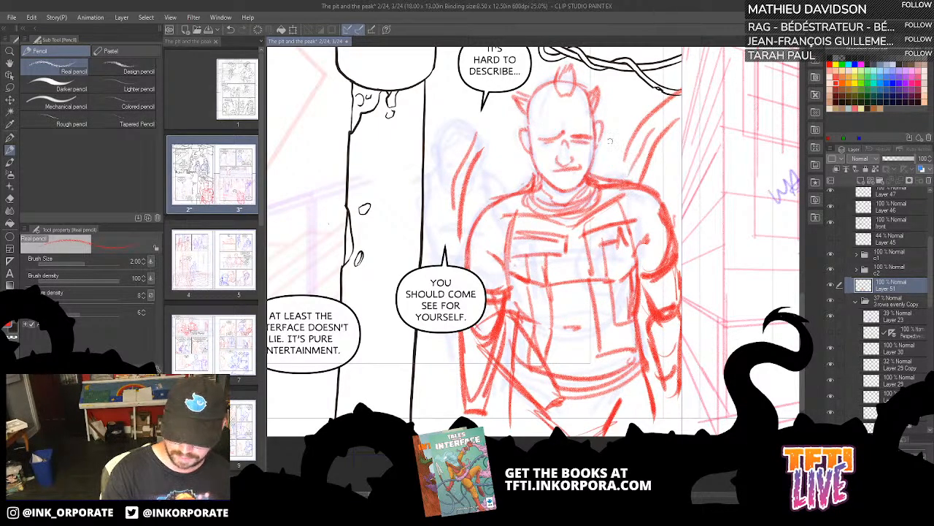
left_click_drag(610, 141, 682, 63)
key("ctrl+z")
key("ctrl+z")
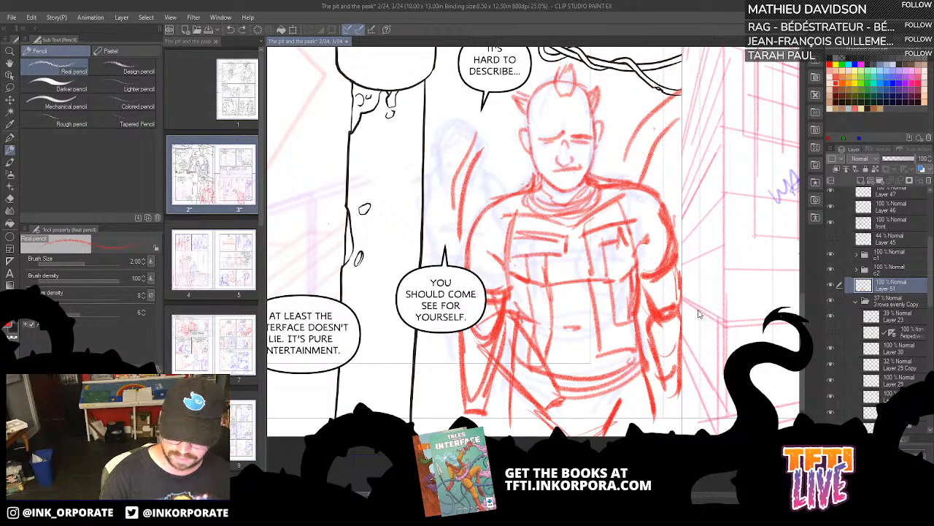
key("ctrl+z")
key("ctrl+z")
key("ctrl+z")
key("ctrl+z")
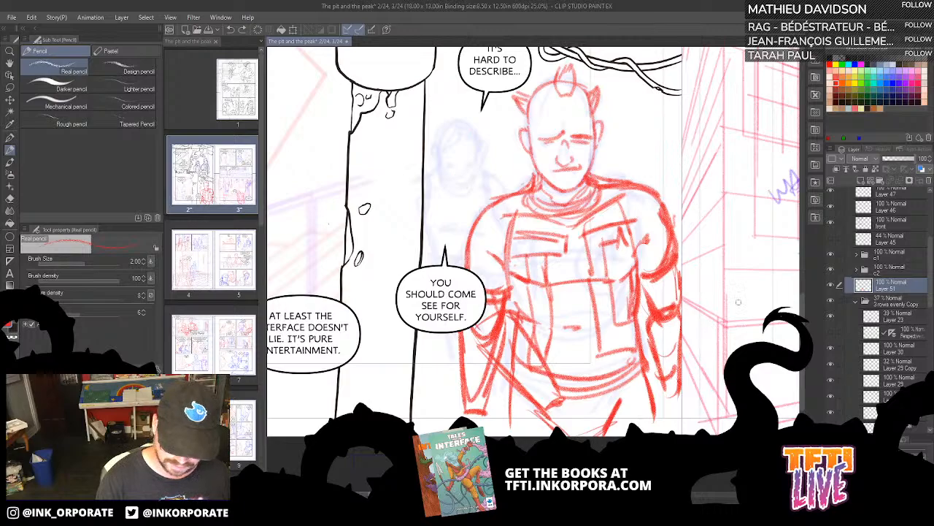
Step: Lower the opacity of the horned man's red sketch on Layer 51 to about 30% and add a new raster layer above it
left_click(891, 158)
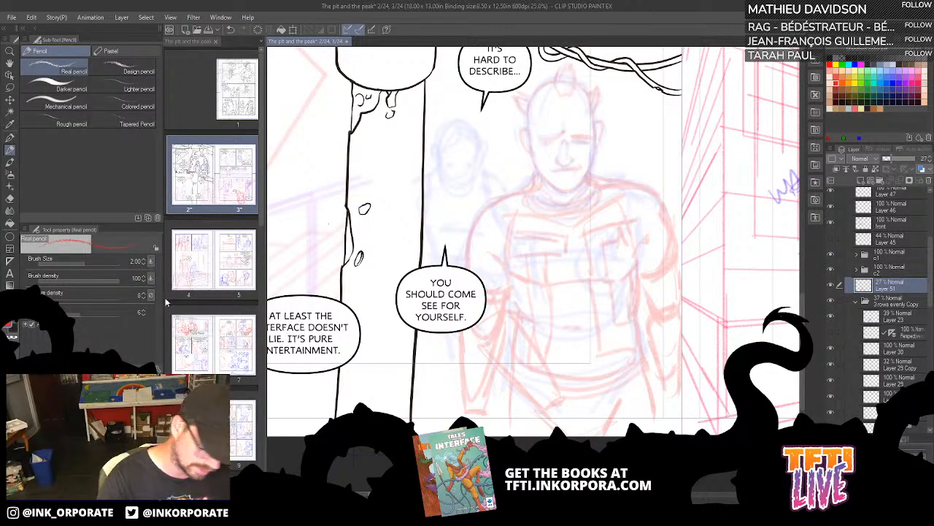
left_click(896, 159)
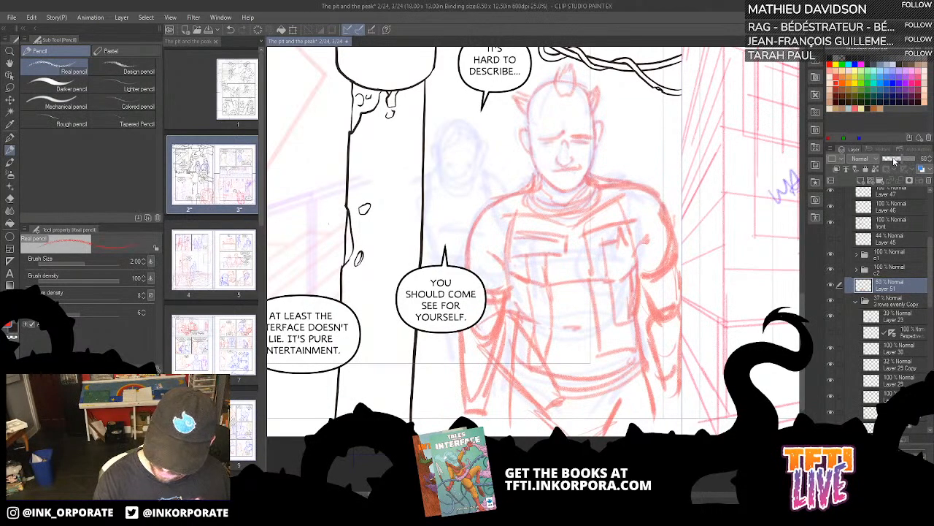
left_click_drag(895, 159, 890, 159)
left_click(862, 180)
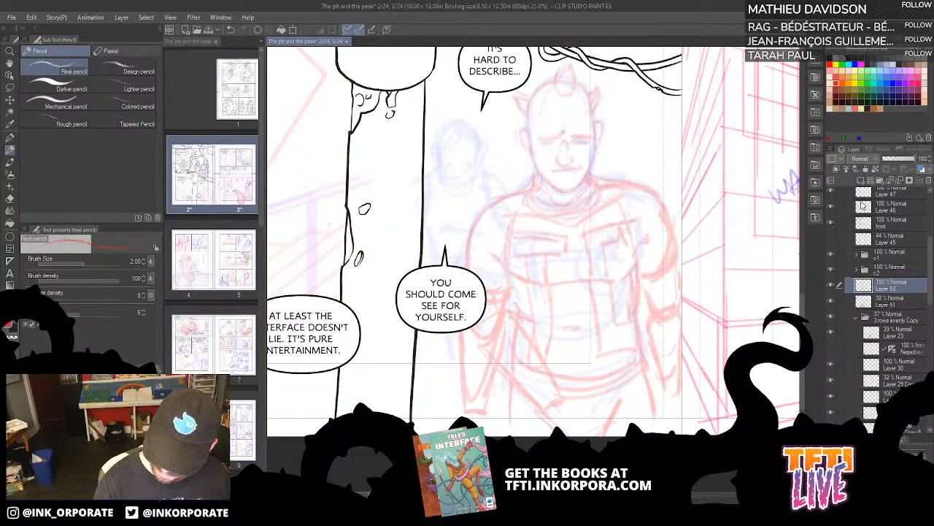
Step: Redraw the outer curve of the horned man's shoulder nearest the speech balloon on the new layer, undoing strokes until one fits
key("ctrl+plus")
left_click_drag(661, 273, 624, 299)
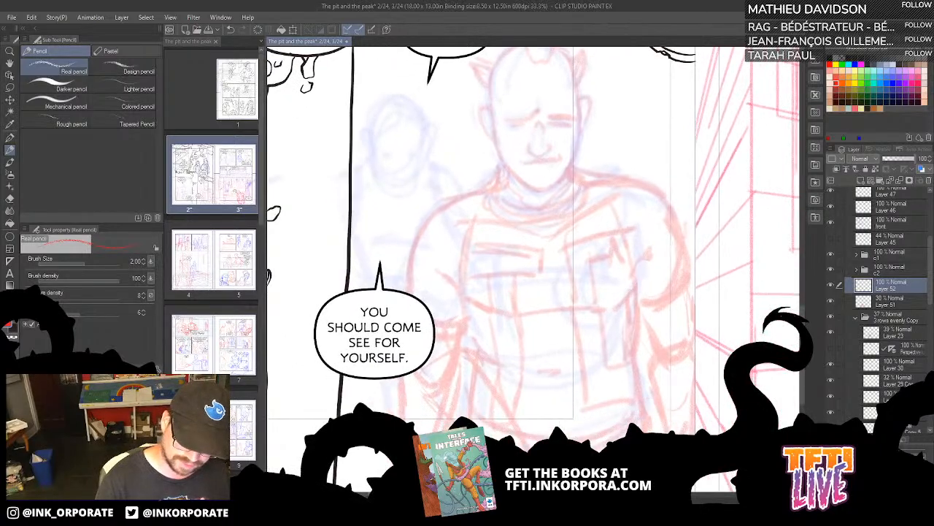
left_click_drag(409, 273, 432, 212)
mouse_move(408, 257)
left_mouse_down()
mouse_move(435, 211)
mouse_move(462, 200)
left_mouse_up()
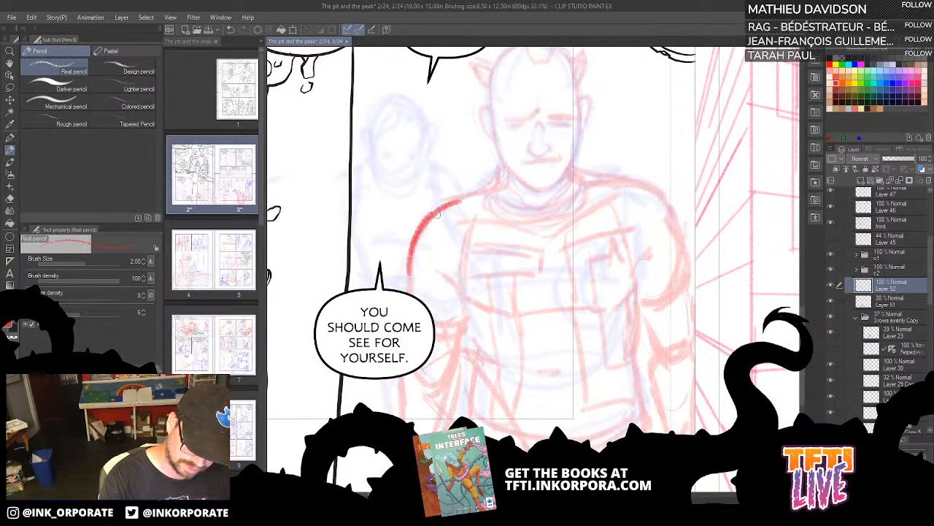
key("ctrl+z")
key("ctrl+z")
key("ctrl+z")
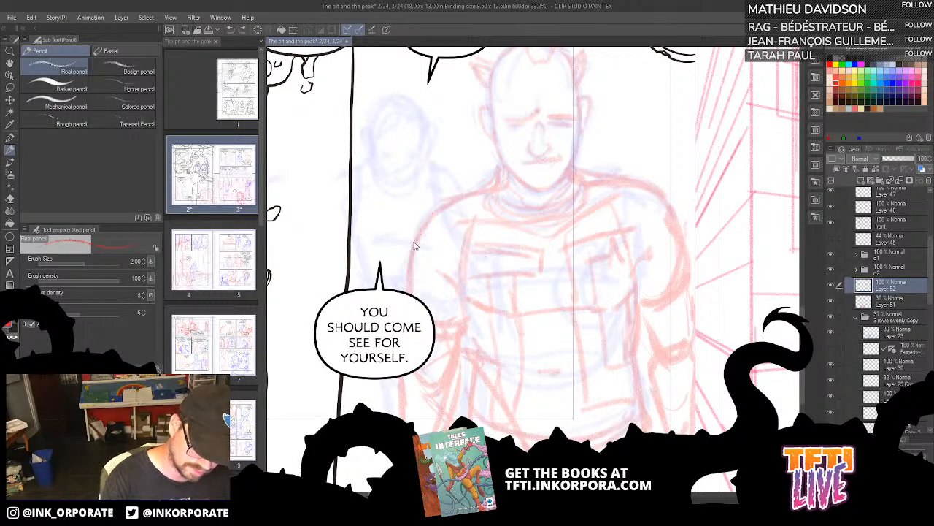
left_click_drag(409, 271, 442, 207)
Step: Move the "You should come see for yourself." speech balloon up and away from the horned man's arm
left_click_drag(562, 364, 592, 283)
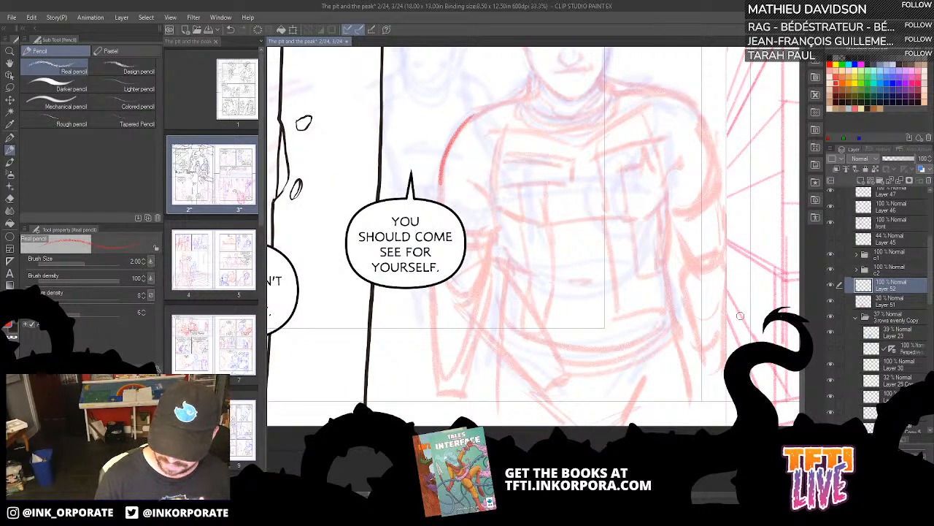
scroll(920, 254, "up", 2)
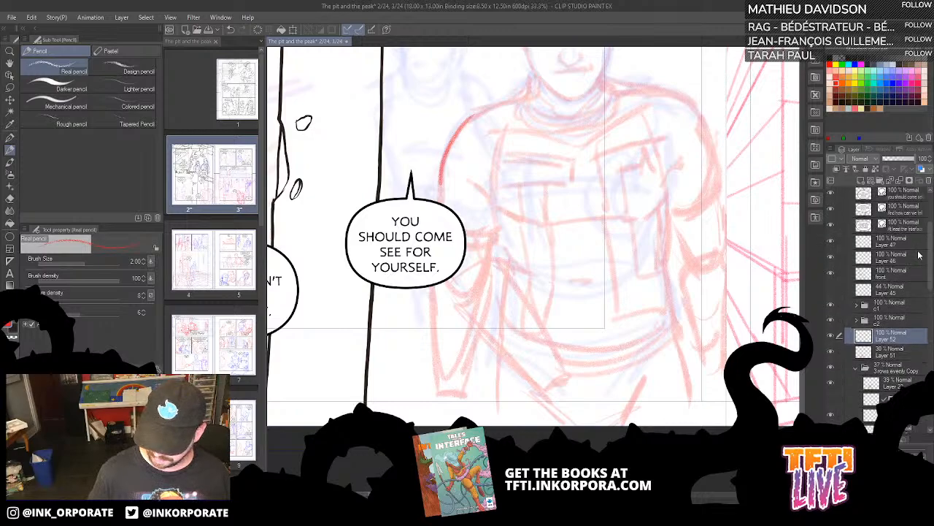
scroll(921, 265, "up", 3)
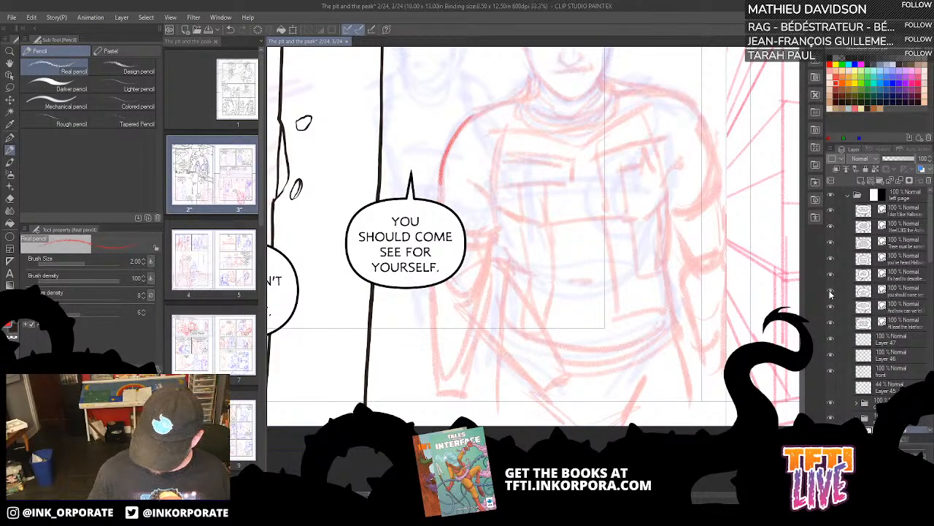
left_click(831, 290)
left_click(830, 291)
left_click(907, 292)
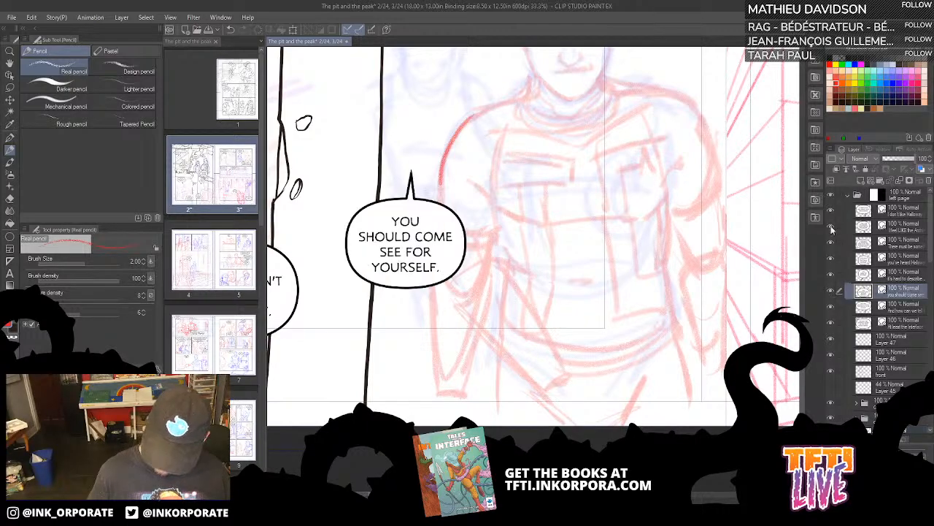
left_click(11, 63)
left_click_drag(414, 220, 379, 162)
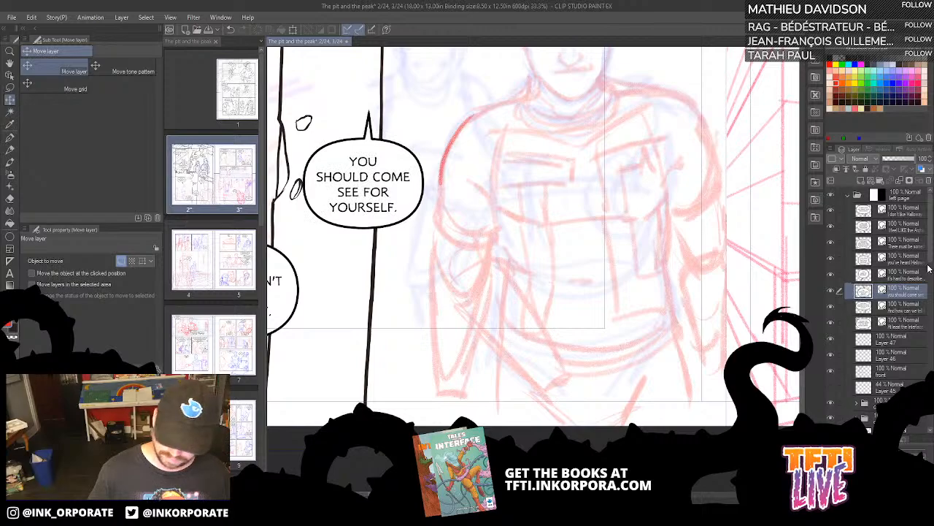
Step: Make the new sketch layer, Layer 52, active again
scroll(901, 339, "down", 5)
scroll(902, 339, "down", 3)
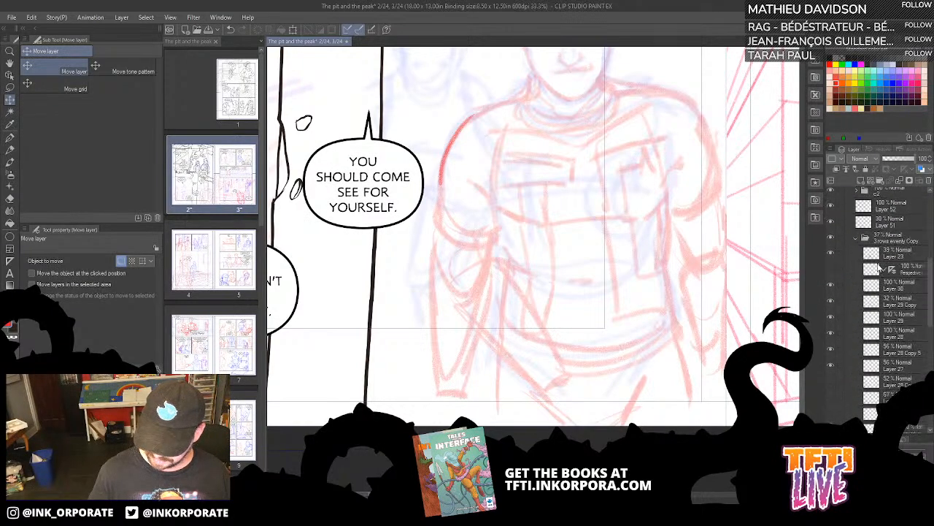
left_click(912, 211)
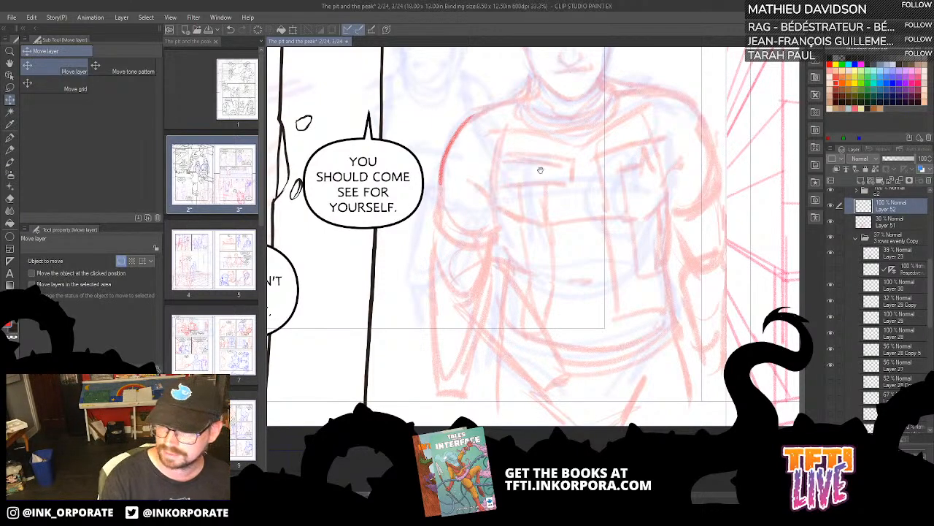
Step: Draw both of the horned man's shoulder lines from the neck down the upper arms with the Real pencil, redoing the stroke nearest the balloon
left_click_drag(567, 106, 590, 172)
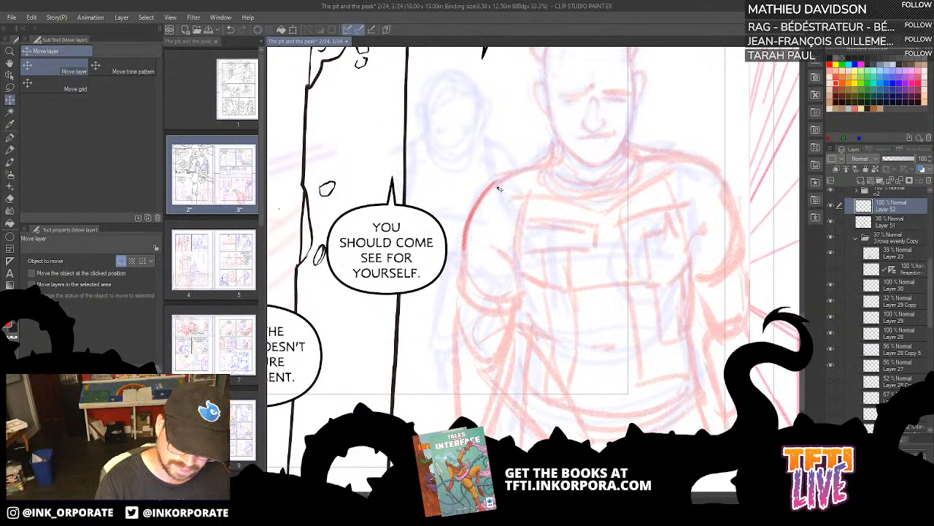
key("p")
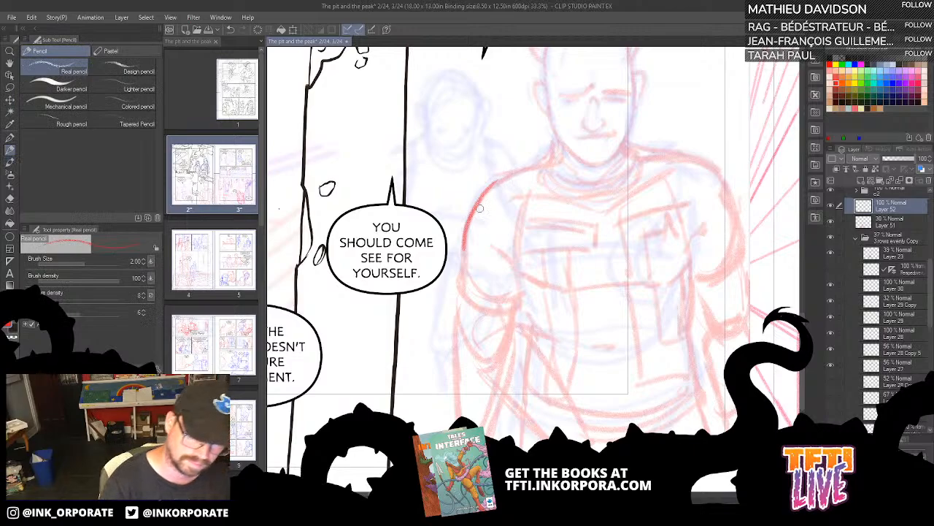
mouse_move(480, 209)
left_mouse_down()
mouse_move(503, 179)
mouse_move(566, 147)
left_mouse_up()
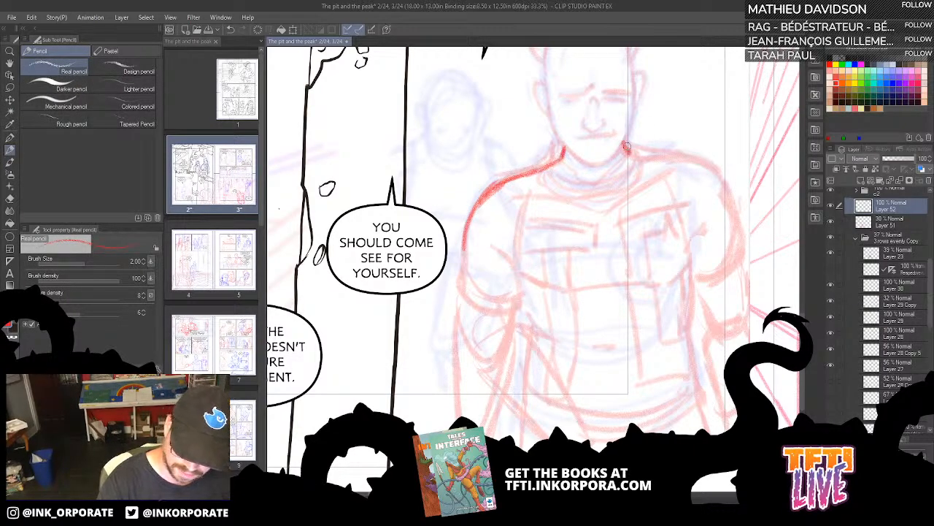
mouse_move(627, 146)
left_mouse_down()
mouse_move(689, 159)
mouse_move(711, 173)
mouse_move(730, 211)
left_mouse_up()
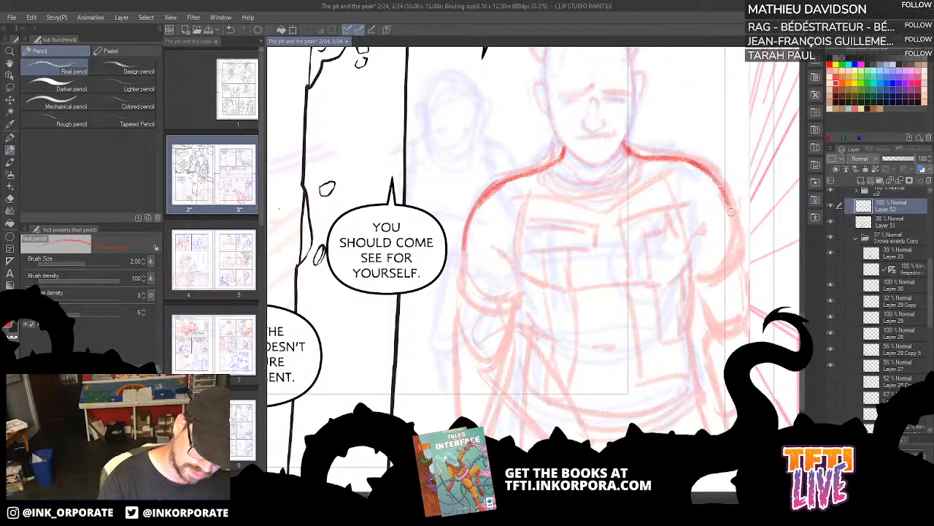
left_click_drag(709, 176, 745, 267)
left_click_drag(464, 235, 458, 316)
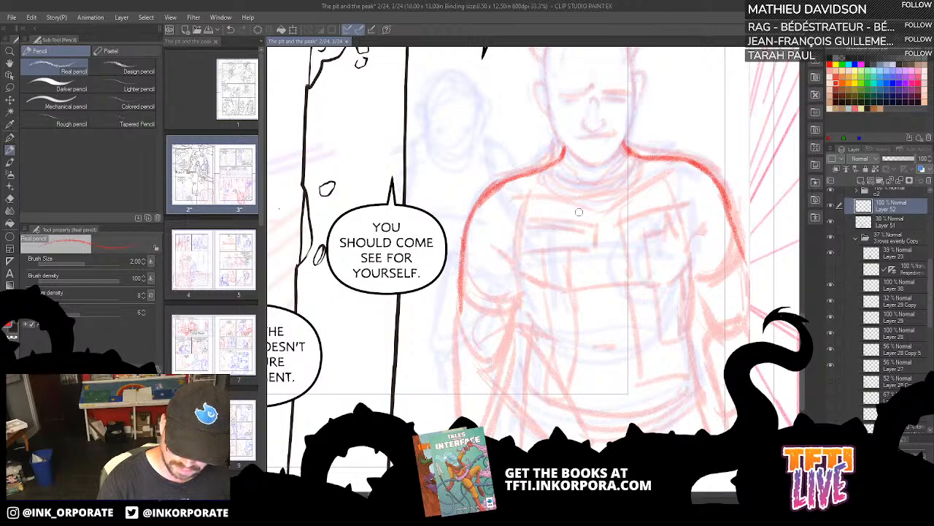
key("ctrl+z")
left_click_drag(466, 219, 470, 272)
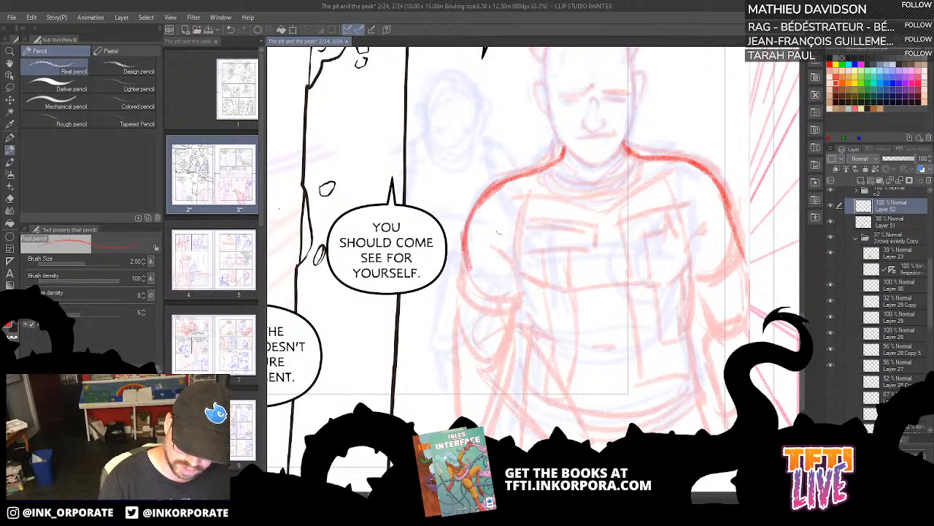
Step: Try to sketch the inner arm line and rolled sleeve cuff on the arm nearest the speech balloon, and undo those strokes
left_click_drag(519, 210, 535, 263)
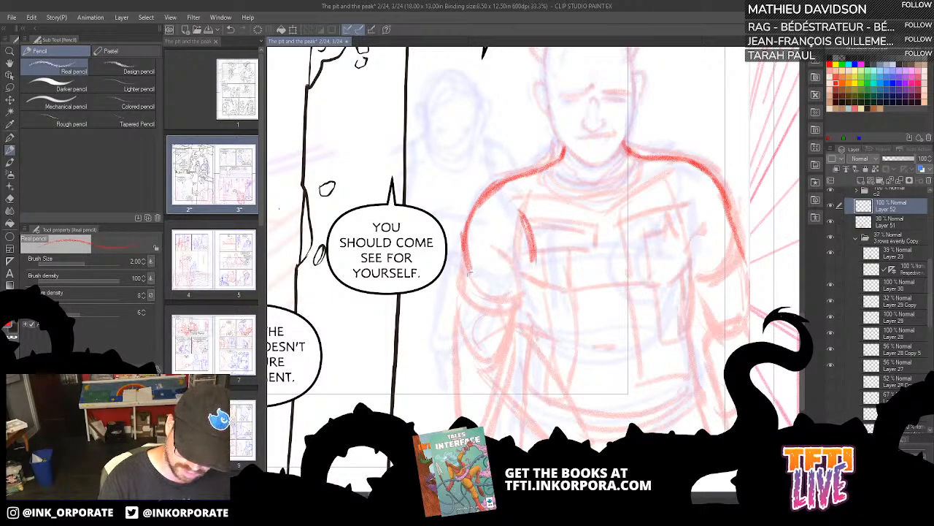
mouse_move(468, 273)
left_mouse_down()
mouse_move(475, 297)
mouse_move(539, 323)
left_mouse_up()
left_click_drag(541, 267, 551, 304)
left_click_drag(496, 309, 486, 335)
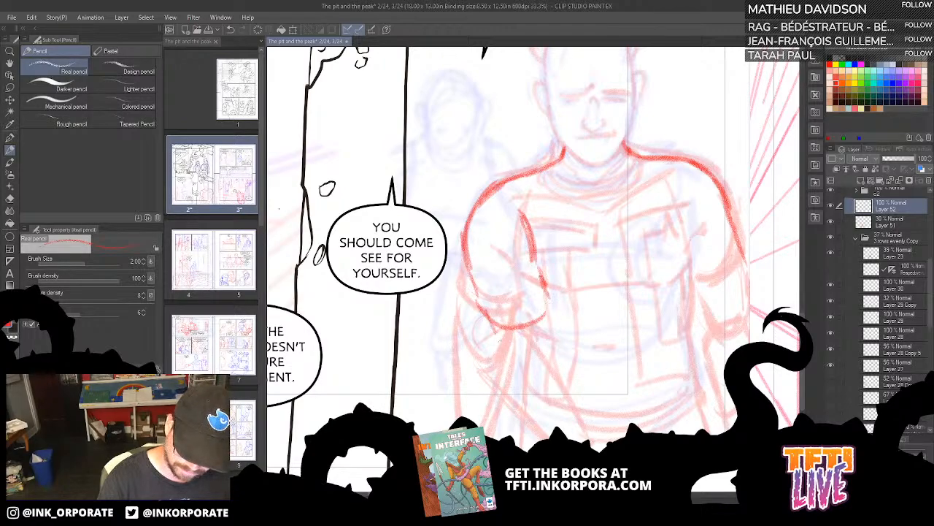
mouse_move(479, 301)
left_mouse_down()
mouse_move(548, 292)
mouse_move(499, 317)
left_mouse_up()
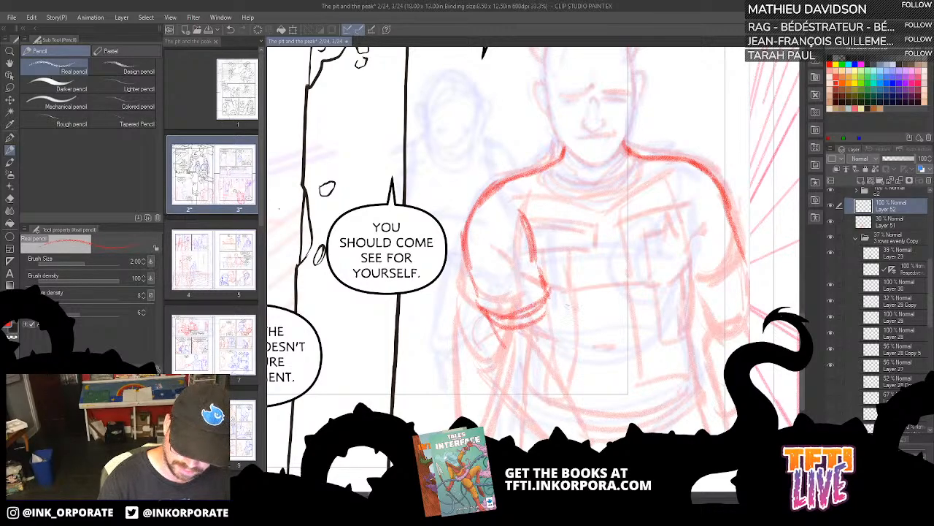
key("ctrl+z")
key("ctrl+z")
key("ctrl+z")
key("ctrl+z")
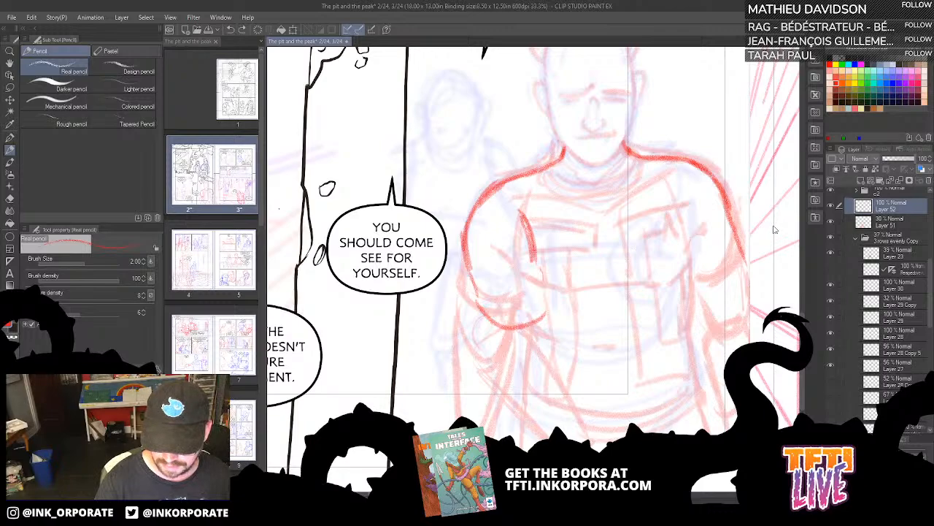
key("ctrl+z")
key("ctrl+z")
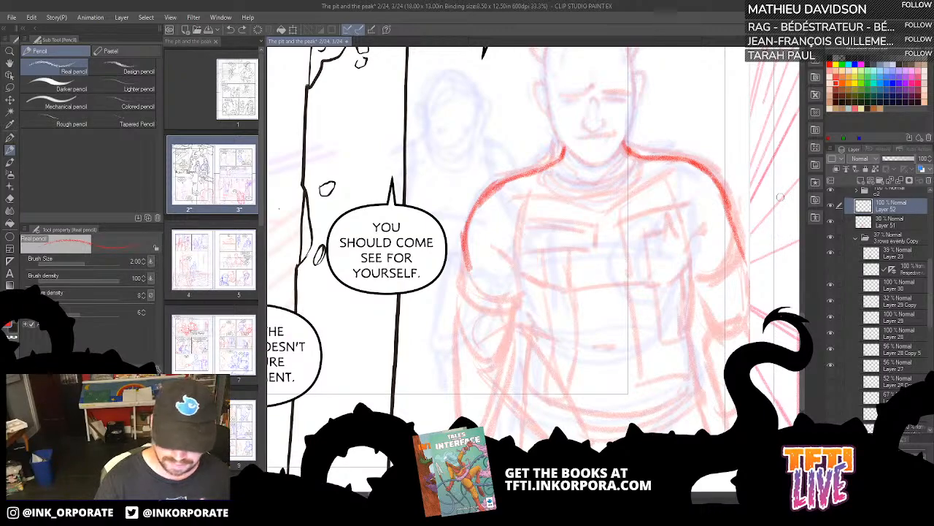
Step: Thin the shoulder line nearest the balloon and extend the outer upper arm down into the curve at the elbow
mouse_move(465, 262)
left_mouse_down()
mouse_move(493, 194)
mouse_move(561, 152)
left_mouse_up()
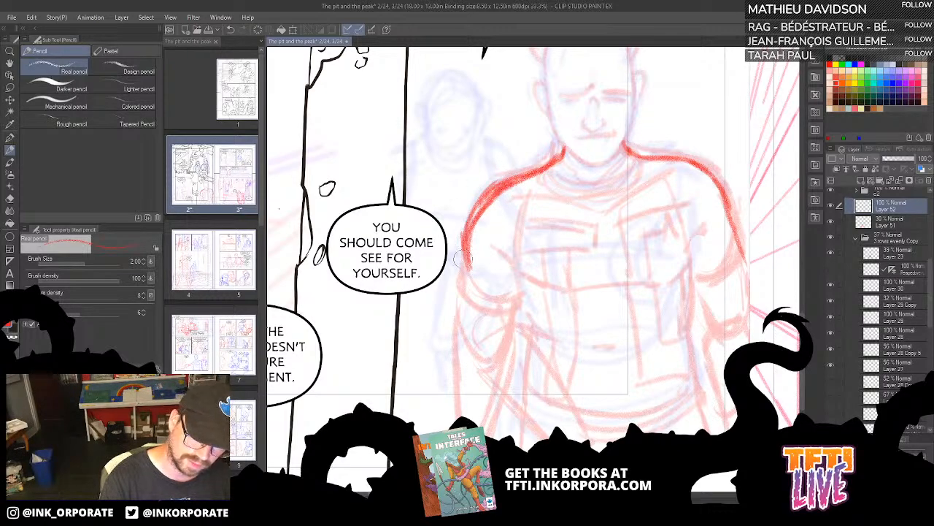
mouse_move(462, 261)
left_mouse_down()
mouse_move(463, 227)
mouse_move(487, 190)
mouse_move(564, 137)
left_mouse_up()
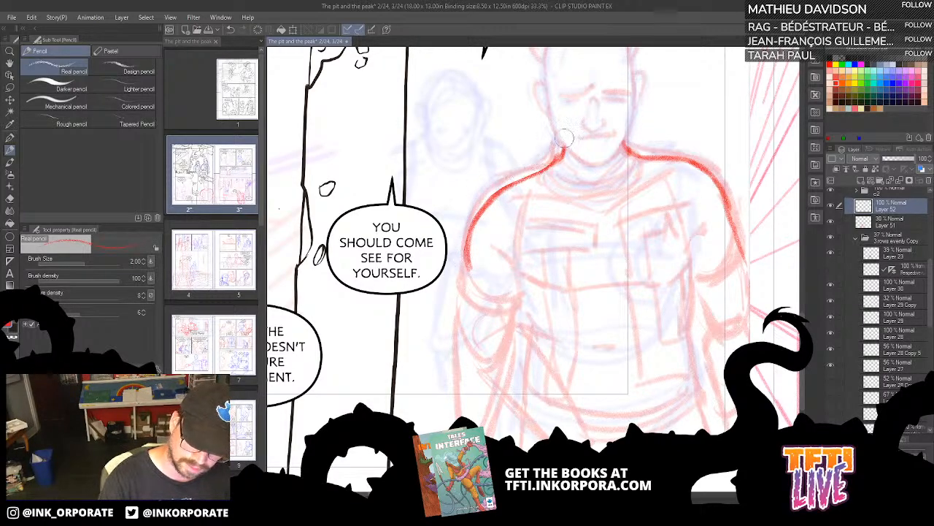
mouse_move(469, 259)
left_mouse_down()
mouse_move(498, 332)
mouse_move(533, 333)
left_mouse_up()
Step: Try a wide rolled cuff around the elbow of the arm nearest the balloon, and undo its strokes
mouse_move(539, 269)
left_mouse_down()
mouse_move(563, 314)
mouse_move(536, 335)
mouse_move(492, 326)
mouse_move(558, 293)
left_mouse_up()
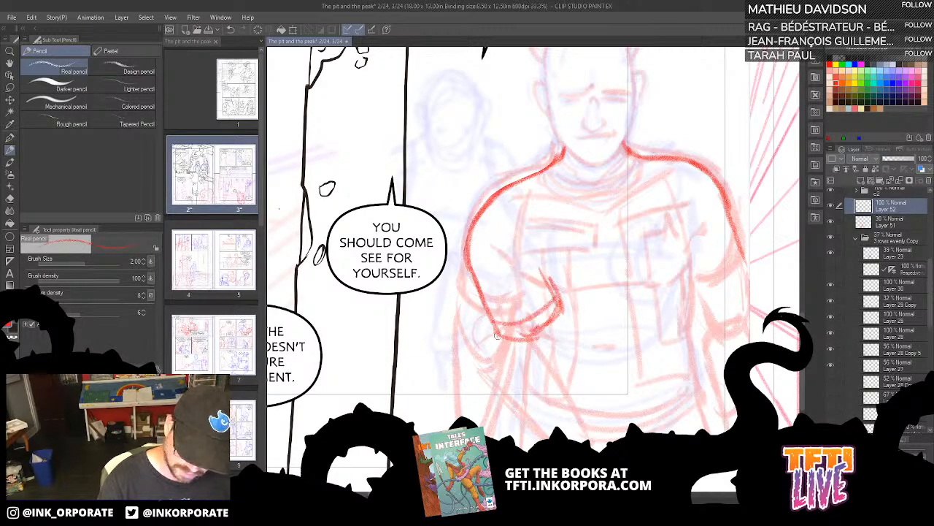
left_click_drag(493, 319, 506, 324)
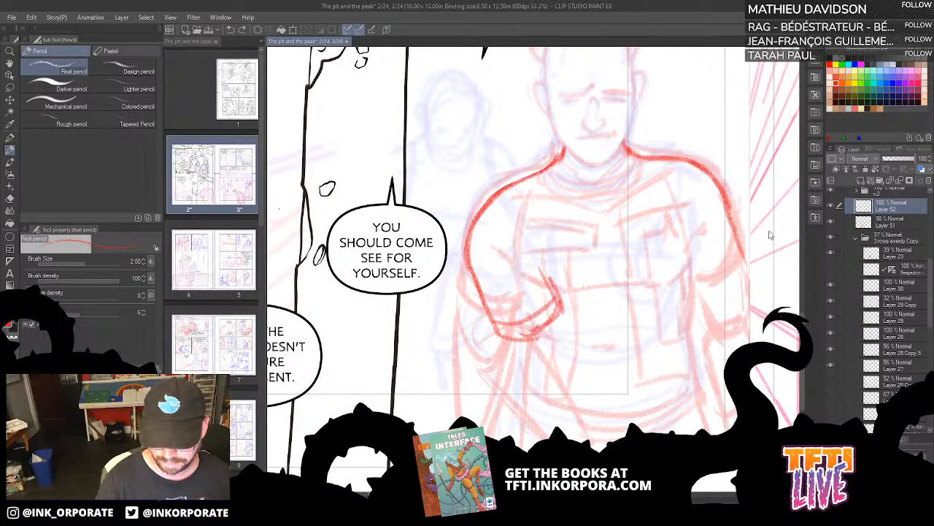
key("ctrl+z")
key("ctrl+z")
key("ctrl+z")
key("ctrl+z")
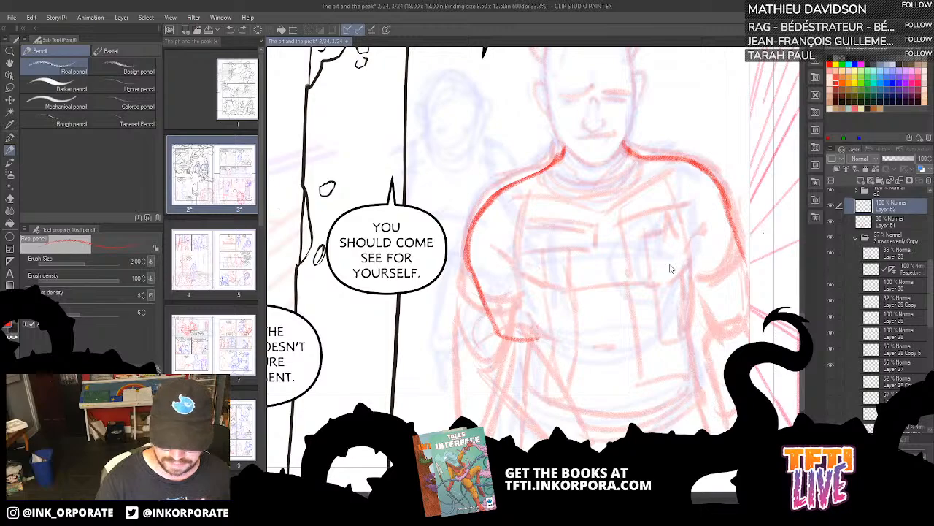
Step: Draw the forearm crossing diagonally over the stomach, join it to the upper arm's outer and inner lines, and add the sleeve cuff
mouse_move(503, 377)
left_mouse_down()
mouse_move(559, 348)
mouse_move(576, 420)
mouse_move(604, 433)
left_mouse_up()
left_click_drag(569, 351, 648, 431)
left_click_drag(647, 429, 574, 355)
left_click_drag(600, 432, 626, 408)
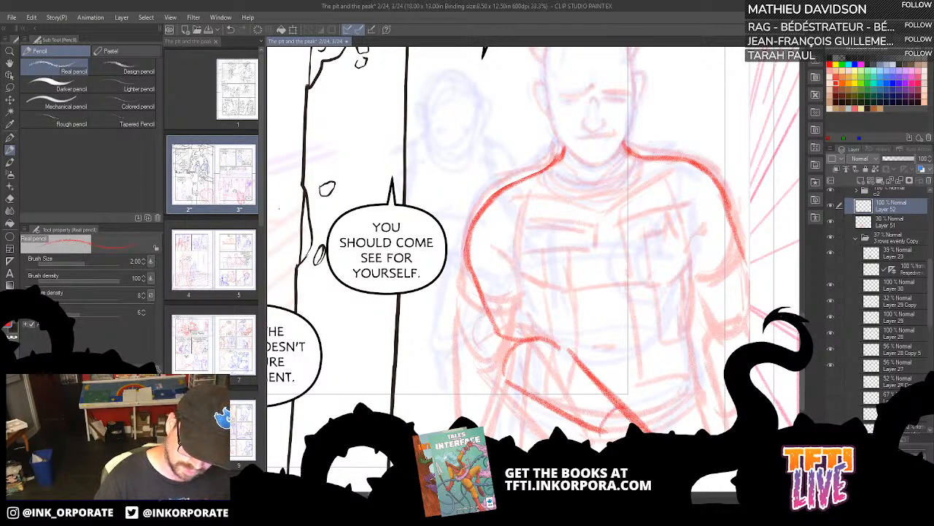
left_click_drag(501, 379, 471, 249)
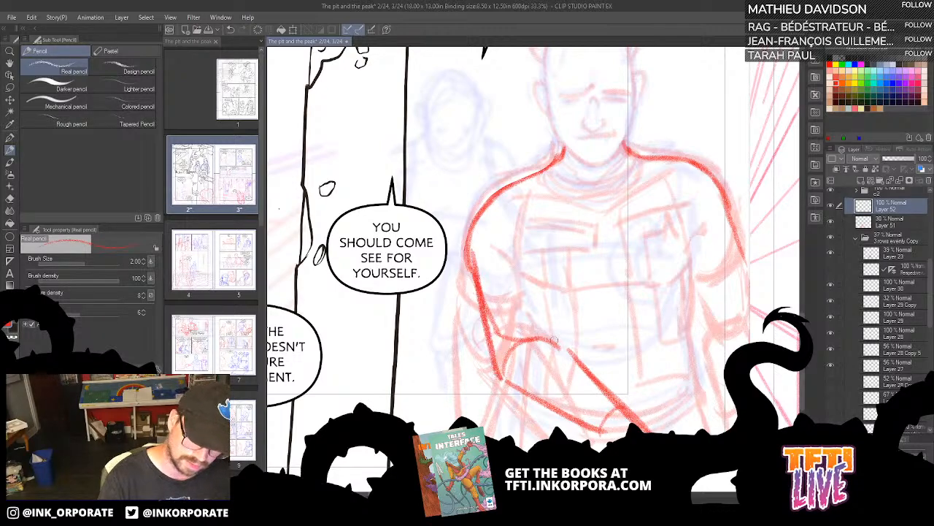
mouse_move(574, 358)
left_mouse_down()
mouse_move(544, 329)
mouse_move(520, 237)
mouse_move(544, 317)
left_mouse_up()
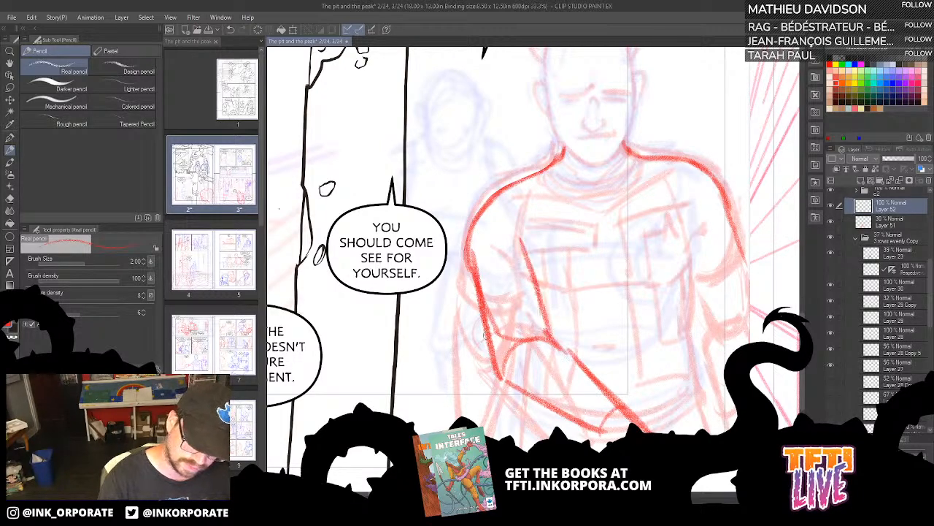
mouse_move(490, 346)
left_mouse_down()
mouse_move(464, 273)
mouse_move(481, 322)
mouse_move(536, 301)
left_mouse_up()
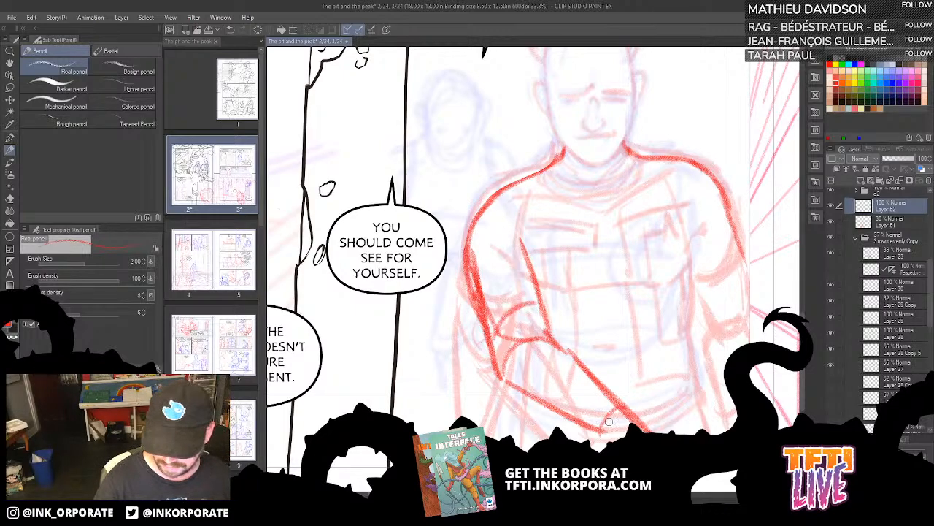
Step: Sketch the wrist and hand at the end of the crossed forearm, undoing the strokes that do not fit
mouse_move(609, 421)
left_mouse_down()
mouse_move(645, 401)
mouse_move(673, 417)
mouse_move(583, 309)
mouse_move(637, 311)
mouse_move(649, 337)
left_mouse_up()
key("ctrl+z")
key("ctrl+z")
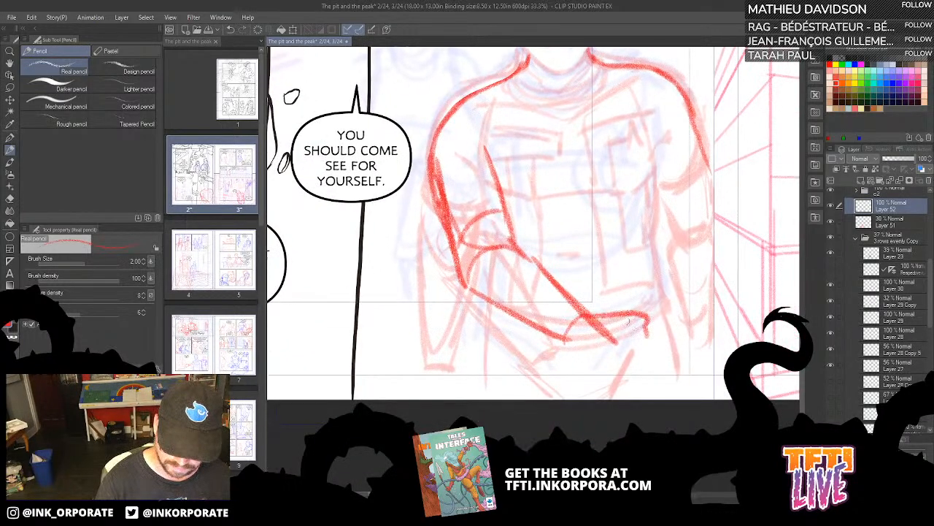
mouse_move(586, 311)
left_mouse_down()
mouse_move(629, 330)
mouse_move(638, 361)
left_mouse_up()
left_click_drag(568, 340, 637, 394)
mouse_move(638, 342)
left_mouse_down()
mouse_move(632, 394)
mouse_move(584, 421)
left_mouse_up()
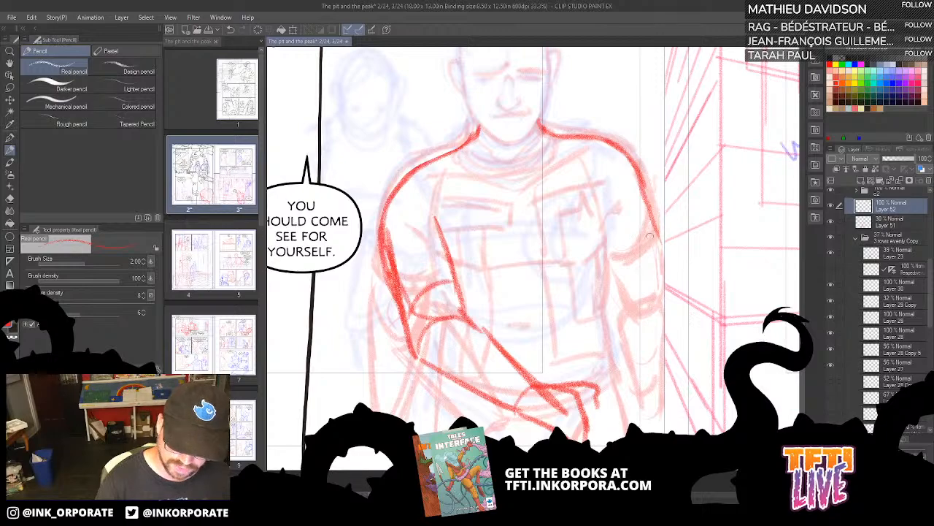
Step: Draw the sleeve hem and forearm of the arm farthest from the balloon, plus the armpit and the line under the chest
mouse_move(607, 246)
left_mouse_down()
mouse_move(613, 260)
mouse_move(653, 223)
mouse_move(639, 314)
mouse_move(663, 301)
mouse_move(637, 336)
mouse_move(664, 403)
left_mouse_up()
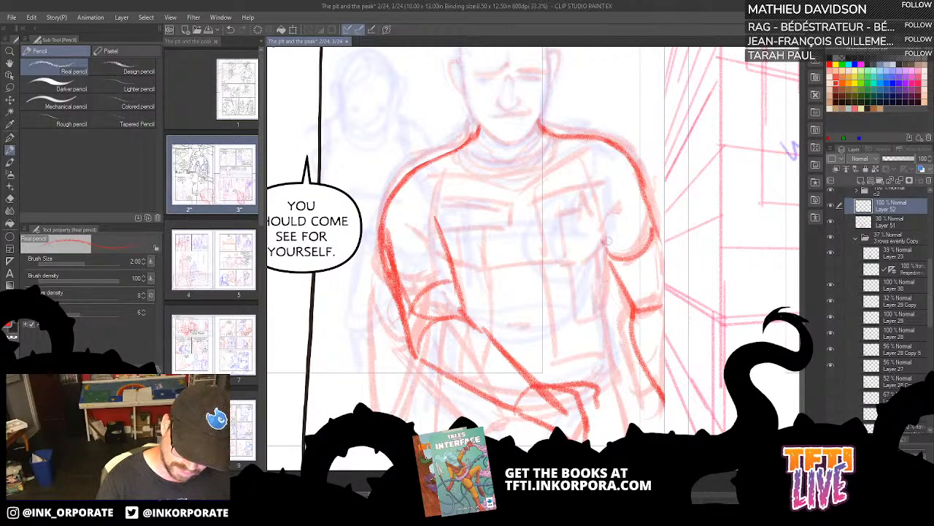
left_click_drag(602, 241, 653, 219)
mouse_move(610, 192)
left_mouse_down()
mouse_move(596, 261)
mouse_move(451, 264)
left_mouse_up()
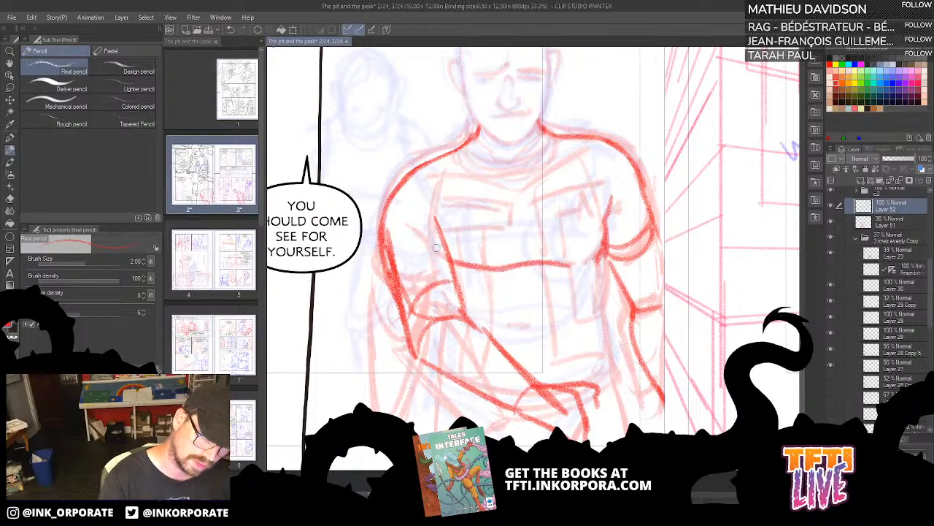
Step: Draw the side of the torso, the waistline and hip lines beside the hand, and the curved crease across the stomach
mouse_move(605, 257)
left_mouse_down()
mouse_move(599, 319)
mouse_move(612, 378)
mouse_move(590, 397)
mouse_move(584, 374)
mouse_move(605, 365)
mouse_move(625, 434)
left_mouse_up()
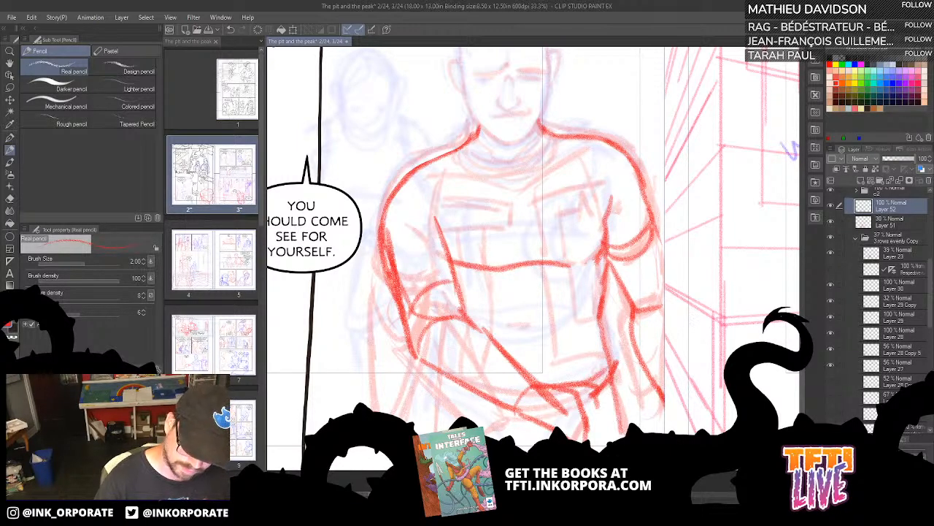
left_click_drag(615, 378, 627, 432)
left_click_drag(435, 377, 435, 431)
left_click_drag(441, 374, 434, 432)
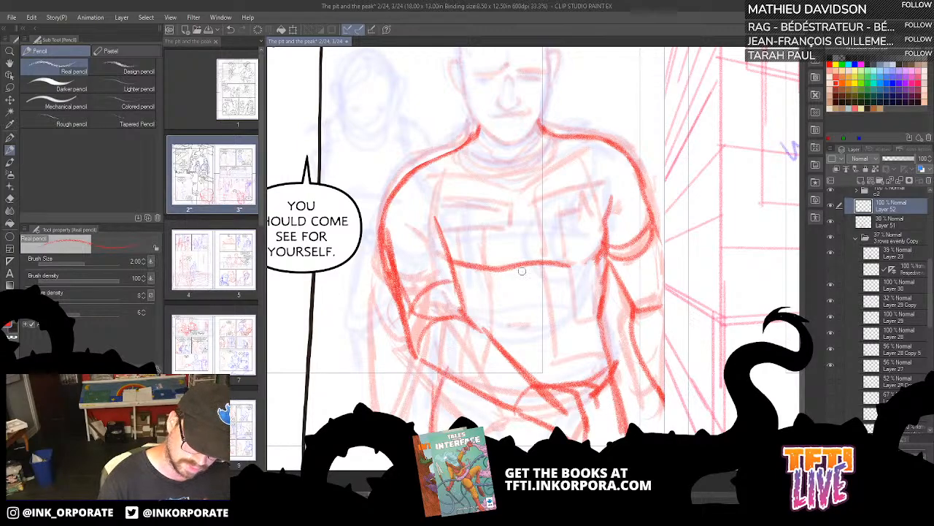
left_click_drag(503, 327, 566, 336)
left_click_drag(509, 221, 500, 303)
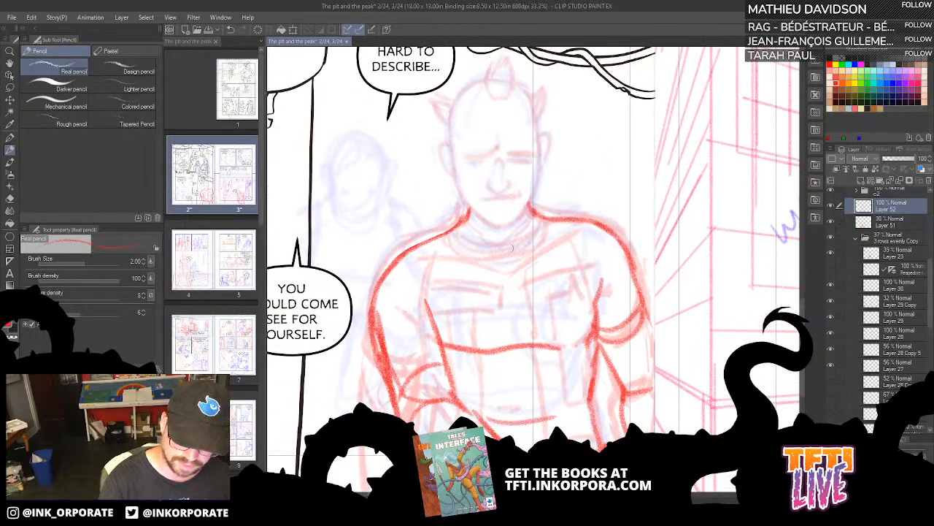
Step: Draw the shirt's double-lined round collar at the base of the neck and thicken the neck line where it meets the shoulder
mouse_move(465, 224)
left_mouse_down()
mouse_move(504, 239)
mouse_move(534, 217)
left_mouse_up()
key("ctrl+z")
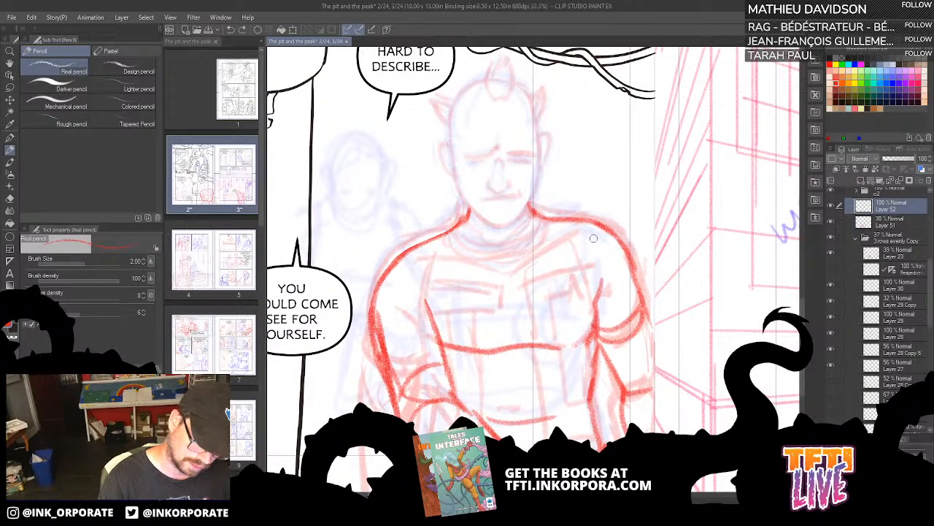
left_click_drag(590, 244, 547, 221)
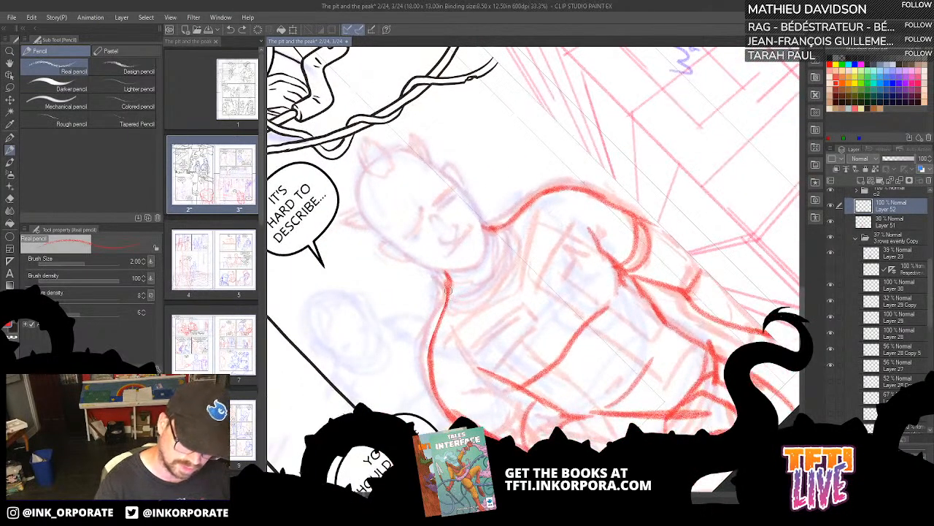
mouse_move(449, 291)
left_mouse_down()
mouse_move(484, 267)
mouse_move(504, 235)
mouse_move(489, 267)
left_mouse_up()
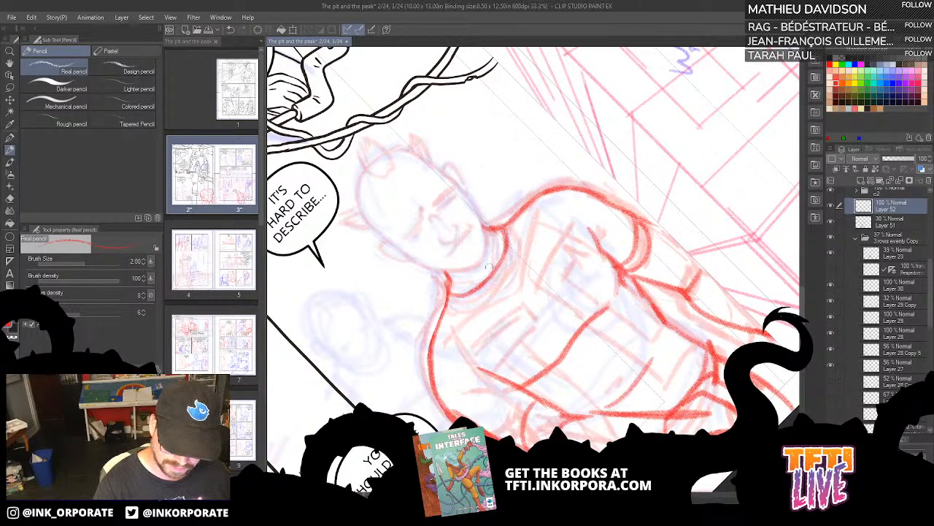
mouse_move(509, 228)
left_mouse_down()
mouse_move(493, 277)
mouse_move(447, 304)
mouse_move(502, 279)
left_mouse_up()
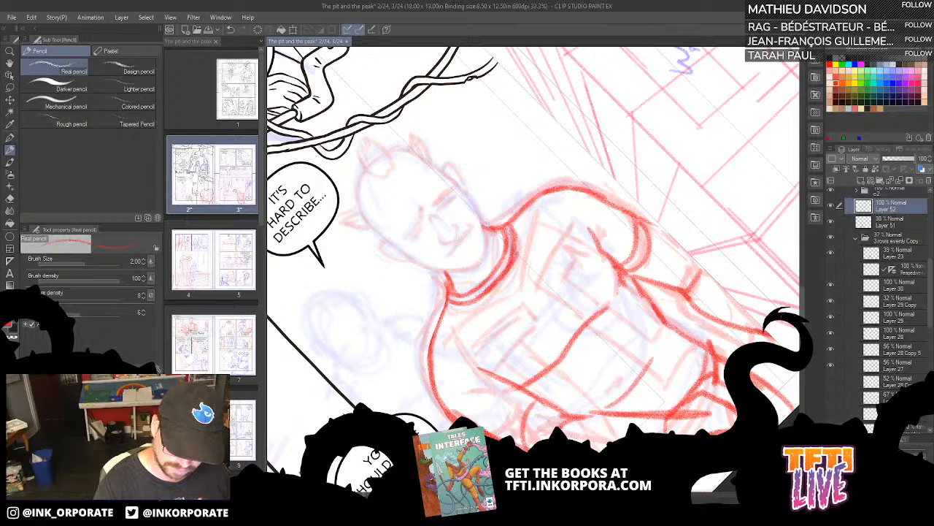
mouse_move(442, 275)
left_mouse_down()
mouse_move(452, 285)
mouse_move(441, 267)
mouse_move(442, 307)
mouse_move(428, 340)
left_mouse_up()
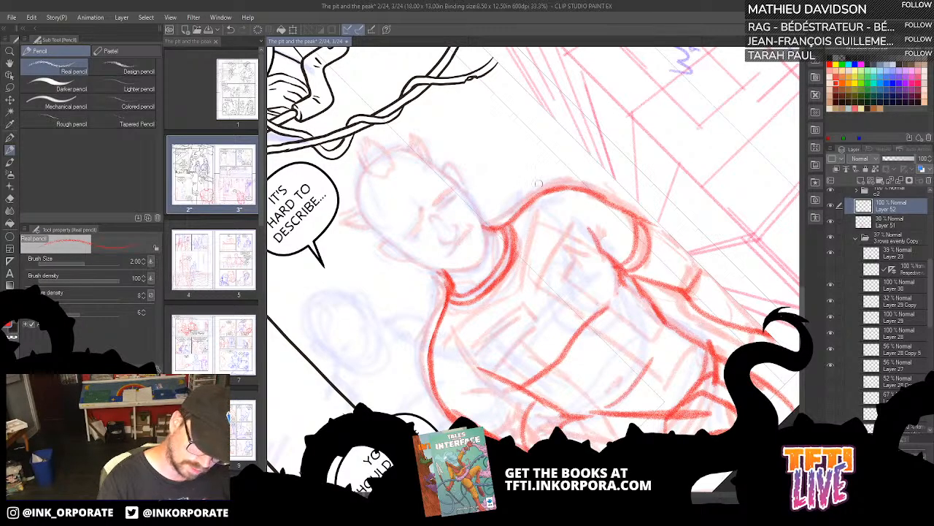
Step: Draw the block-letter emblem on the side of the chest nearer the speech balloon, with its long stem reaching below the chest line
key("ctrl+plus")
key("asciicircum")
key("asciicircum")
key("asciicircum")
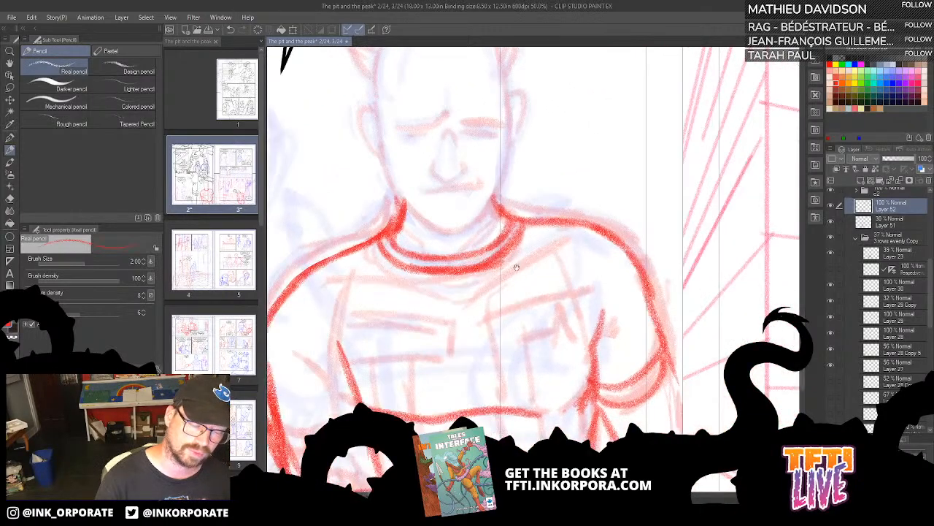
mouse_move(525, 272)
left_mouse_down()
mouse_move(637, 226)
mouse_move(630, 203)
left_mouse_up()
left_click_drag(636, 278, 625, 242)
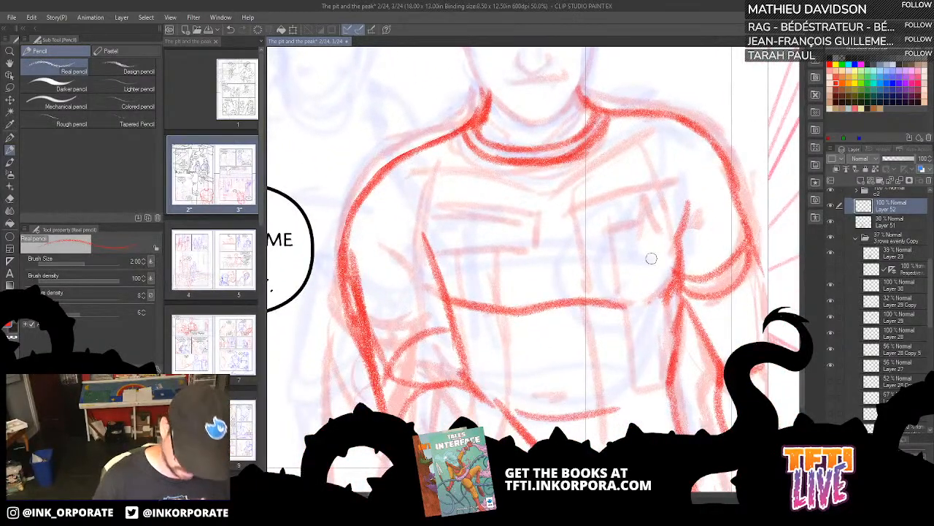
key("minus")
key("minus")
key("minus")
key("minus")
key("minus")
key("minus")
key("minus")
key("minus")
key("minus")
key("minus")
key("minus")
mouse_move(447, 306)
left_mouse_down()
mouse_move(507, 223)
mouse_move(540, 237)
mouse_move(467, 329)
mouse_move(515, 293)
mouse_move(542, 322)
left_mouse_up()
mouse_move(525, 277)
left_mouse_down()
mouse_move(571, 303)
mouse_move(561, 317)
mouse_move(593, 334)
mouse_move(661, 343)
left_mouse_up()
left_click_drag(556, 264, 649, 326)
mouse_move(520, 278)
left_mouse_down()
mouse_move(536, 252)
mouse_move(527, 232)
left_mouse_up()
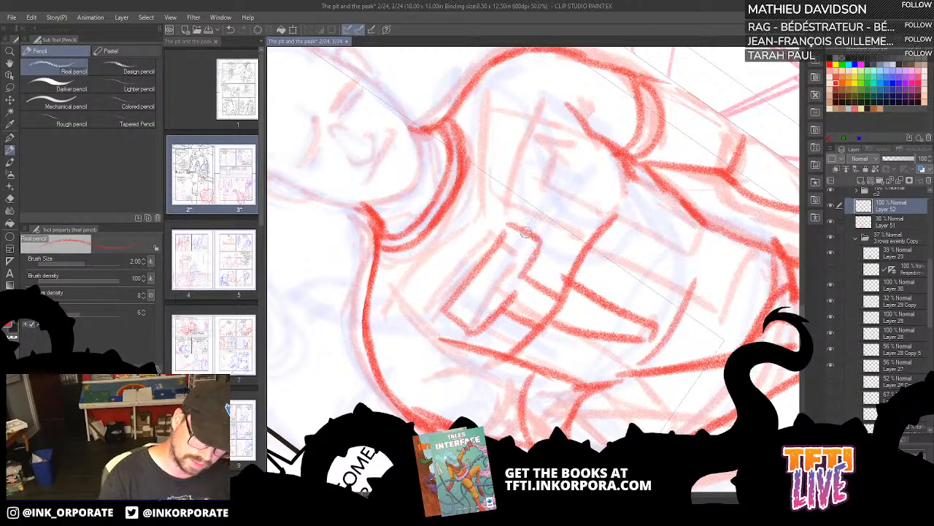
mouse_move(668, 187)
left_mouse_down("shift")
mouse_move(765, 230)
mouse_move(763, 278)
left_mouse_up("shift")
left_click_drag(516, 325, 565, 377)
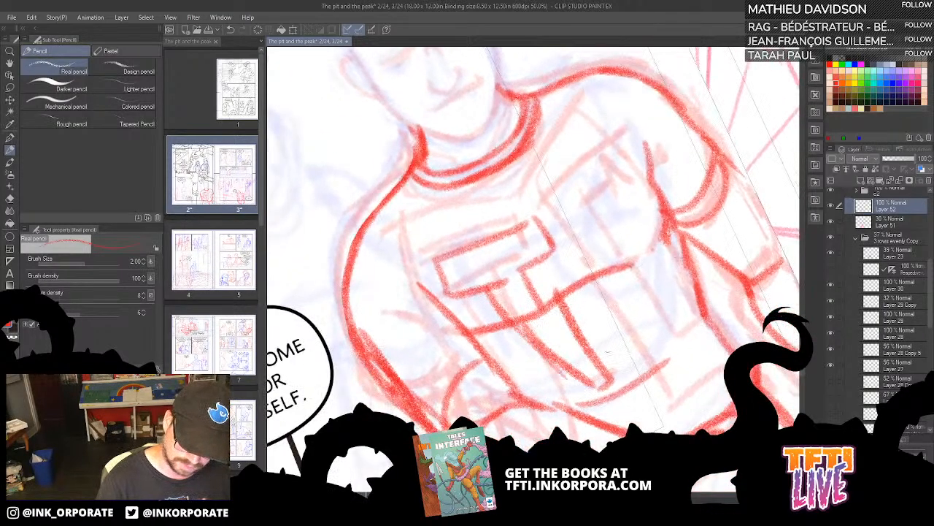
Step: Draw the second angular block letter beside the first, close the emblem's lower tip, and add the seam line under the collar
mouse_move(554, 203)
left_mouse_down()
mouse_move(600, 275)
mouse_move(614, 160)
mouse_move(645, 189)
mouse_move(604, 217)
mouse_move(630, 257)
left_mouse_up()
left_click_drag(609, 290, 661, 362)
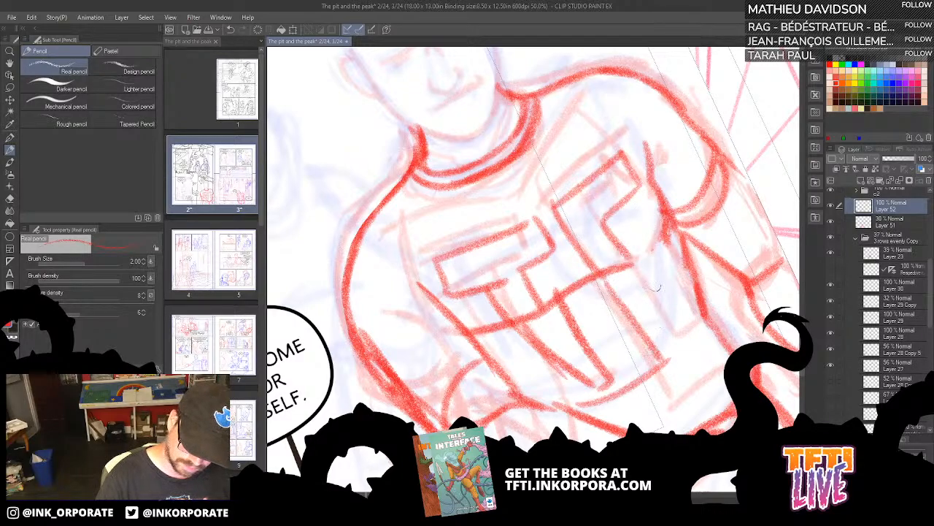
mouse_move(636, 261)
left_mouse_down()
mouse_move(686, 343)
mouse_move(699, 281)
mouse_move(718, 342)
left_mouse_up()
mouse_move(719, 337)
left_mouse_down()
mouse_move(669, 374)
mouse_move(643, 348)
left_mouse_up()
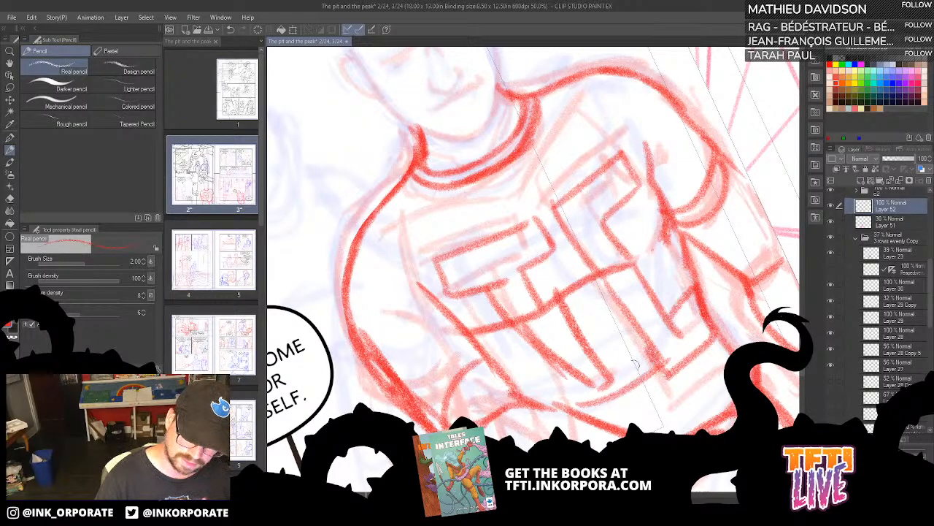
mouse_move(591, 365)
left_mouse_down()
mouse_move(637, 400)
mouse_move(588, 423)
left_mouse_up()
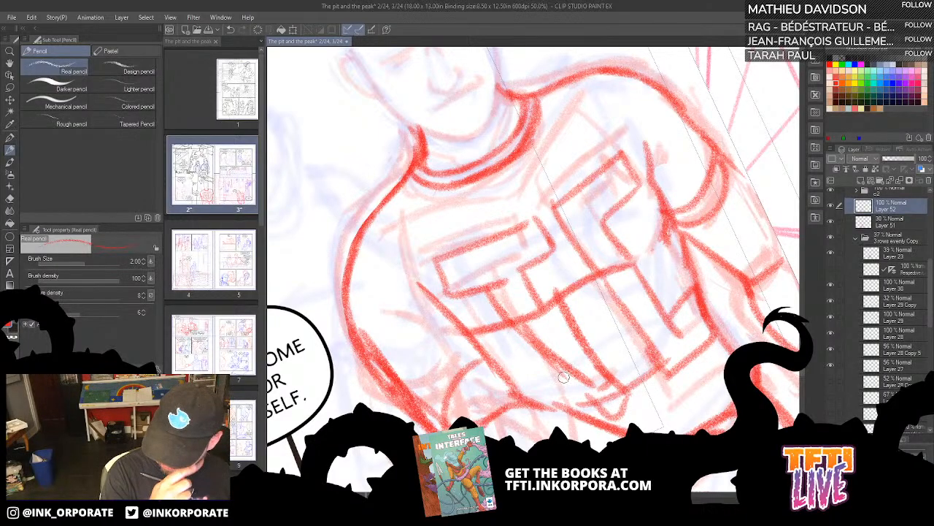
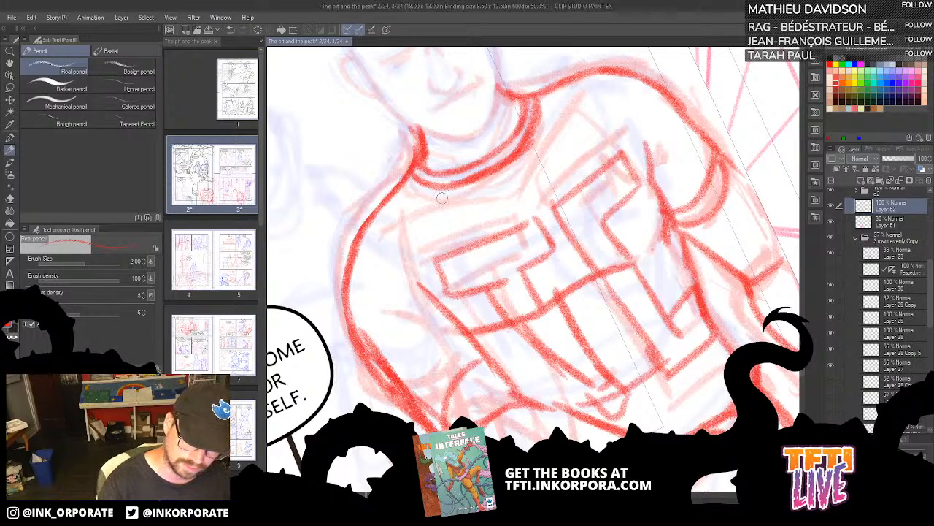
mouse_move(400, 195)
left_mouse_down()
mouse_move(518, 174)
mouse_move(565, 114)
left_mouse_up()
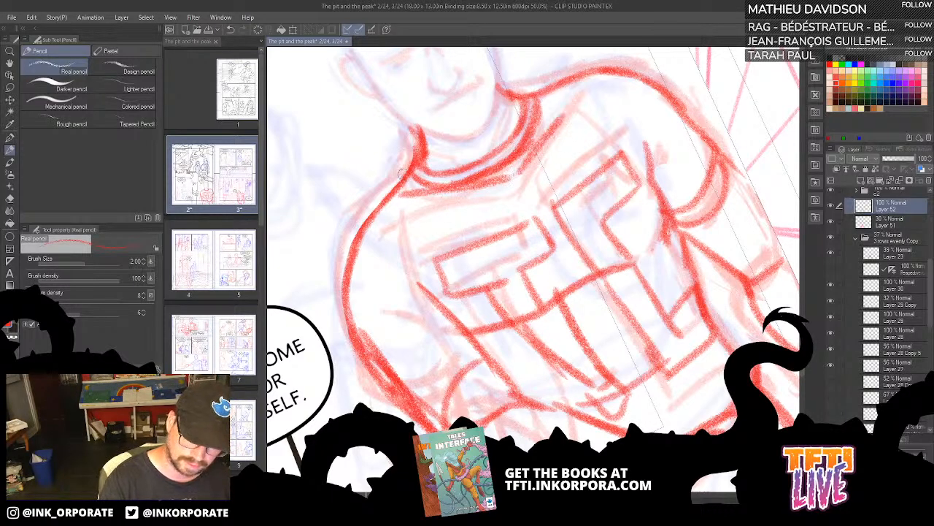
left_click_drag(392, 194, 420, 149)
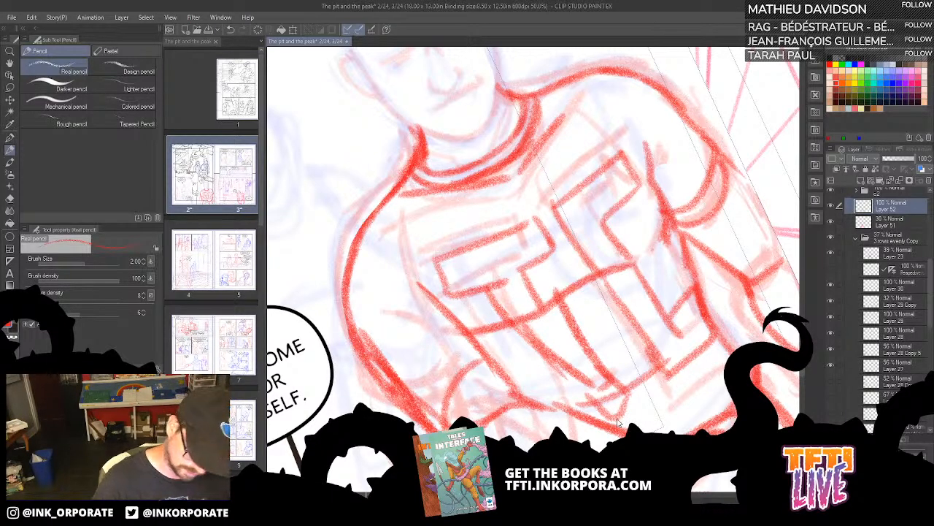
Step: Rework the outer contour of the upper arm nearest the speech balloon, down to the sleeve hem
scroll(617, 423, "down", 1)
left_click_drag(627, 399, 598, 287)
left_click_drag(527, 325, 584, 319)
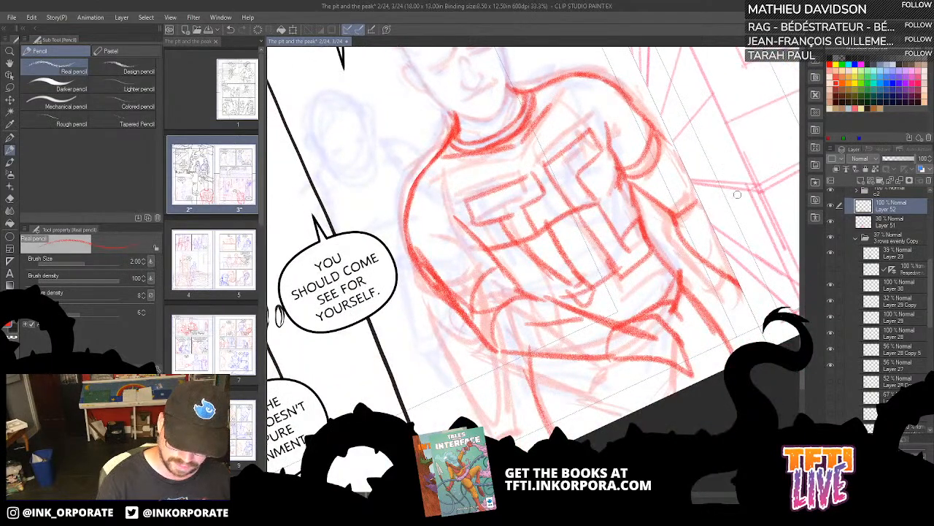
mouse_move(669, 318)
left_mouse_down()
mouse_move(615, 309)
mouse_move(596, 291)
left_mouse_up()
left_click_drag(624, 208, 644, 314)
key("asciicircum")
key("asciicircum")
key("asciicircum")
key("asciicircum")
key("asciicircum")
key("asciicircum")
left_click_drag(588, 326, 607, 405)
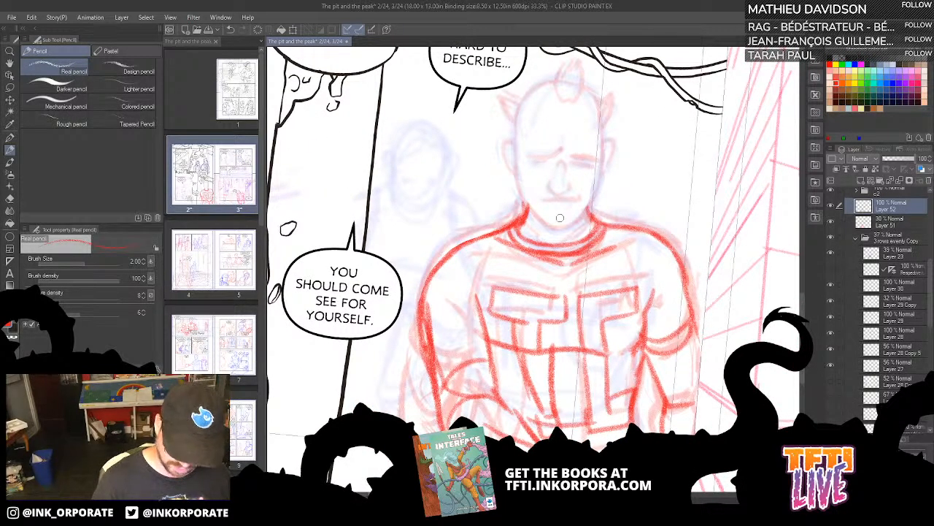
left_click_drag(425, 320, 447, 263)
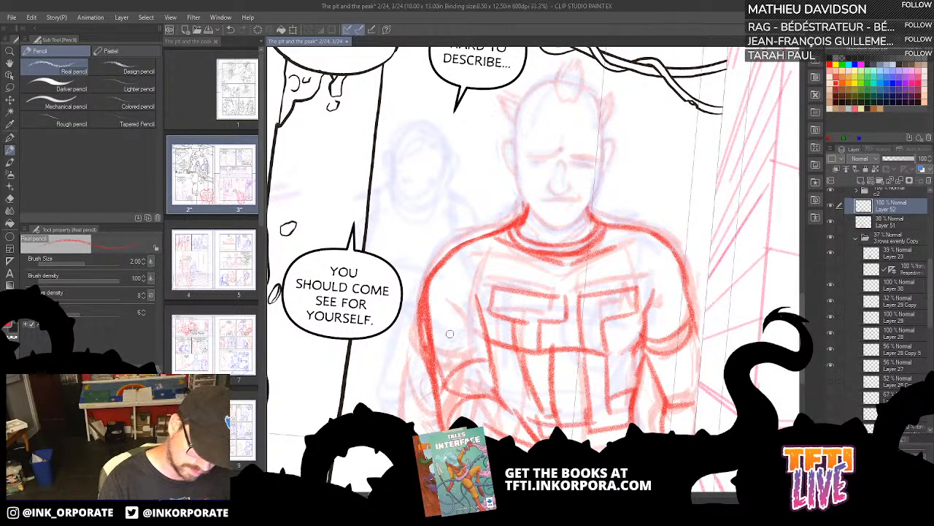
mouse_move(425, 370)
left_mouse_down()
mouse_move(423, 282)
mouse_move(426, 346)
left_mouse_up()
left_click_drag(431, 277, 427, 337)
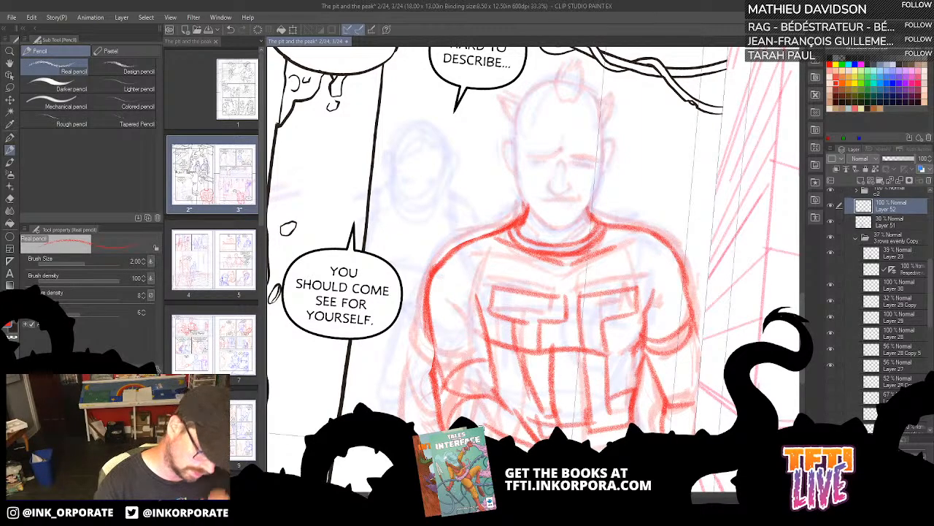
Step: Outline the man's head over the faded sketch, drawing the jaw, both cheeks and the rounded skull
scroll(533, 249, "down", 2)
scroll(533, 248, "up", 2)
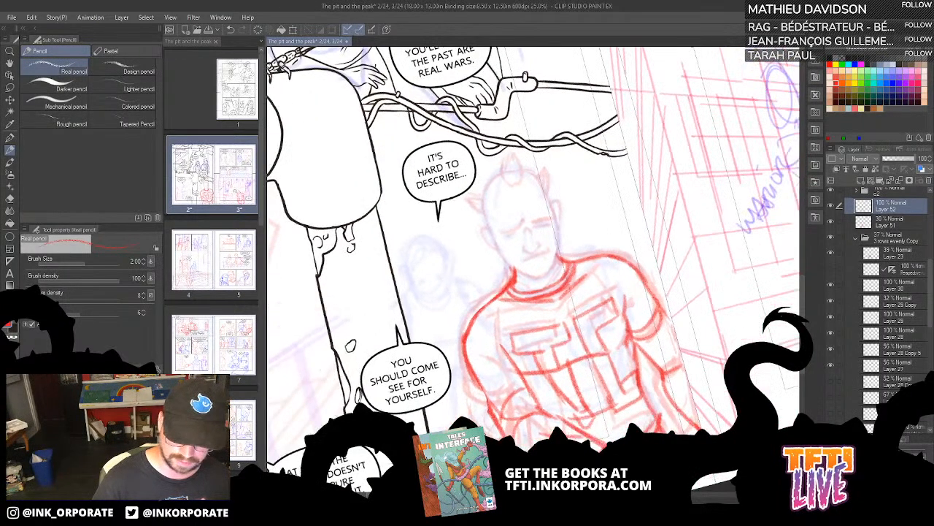
left_click_drag(605, 218, 621, 289)
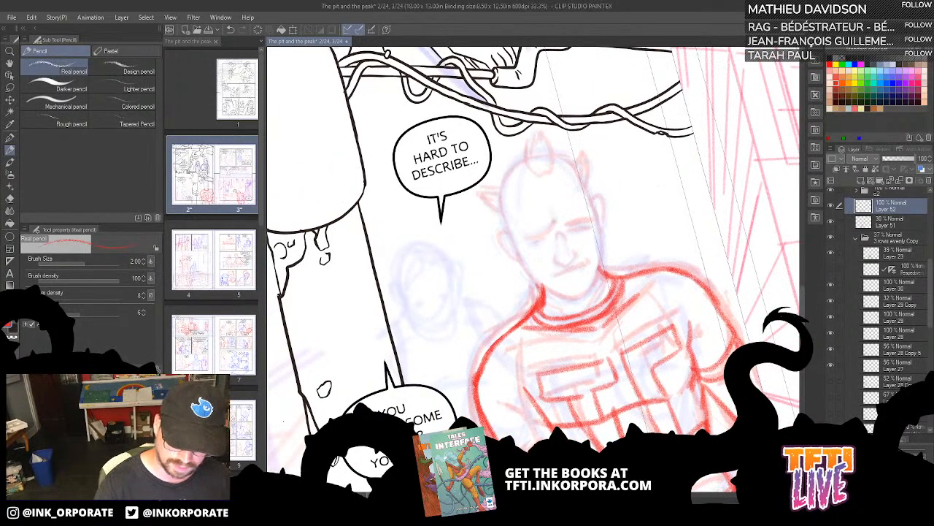
mouse_move(522, 268)
left_mouse_down()
mouse_move(554, 293)
mouse_move(582, 292)
mouse_move(593, 288)
mouse_move(602, 248)
mouse_move(589, 289)
left_mouse_up()
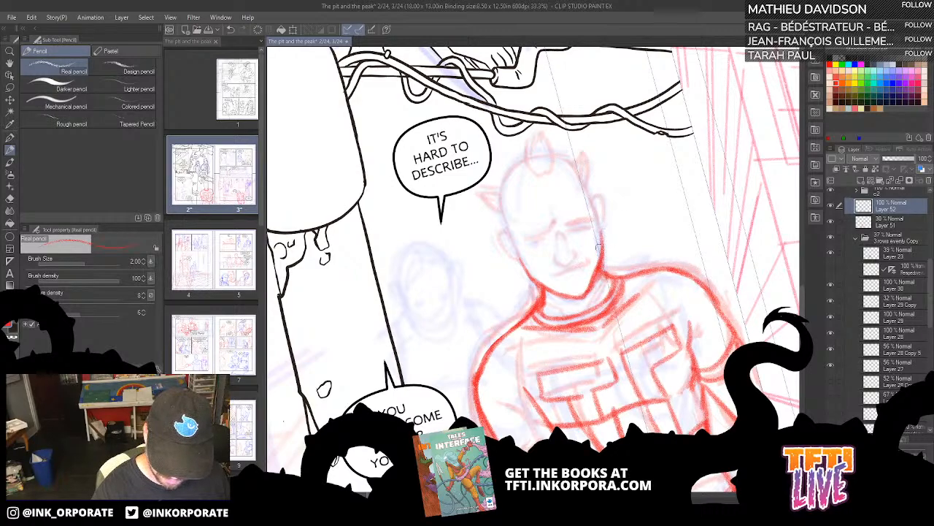
mouse_move(599, 248)
left_mouse_down()
mouse_move(591, 206)
mouse_move(599, 213)
left_mouse_up()
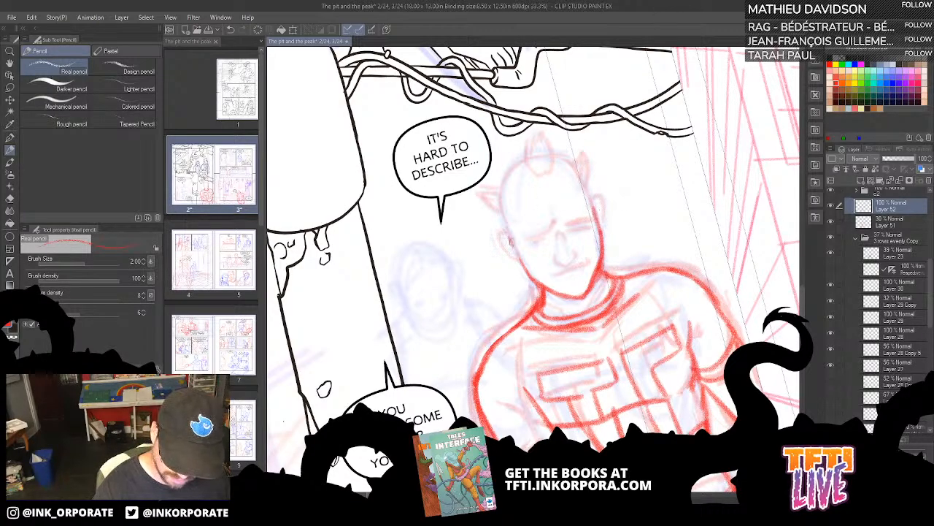
left_click_drag(511, 239, 522, 263)
mouse_move(513, 219)
left_mouse_down()
mouse_move(513, 243)
mouse_move(501, 202)
mouse_move(508, 219)
mouse_move(509, 177)
mouse_move(536, 154)
mouse_move(576, 166)
mouse_move(593, 215)
left_mouse_up()
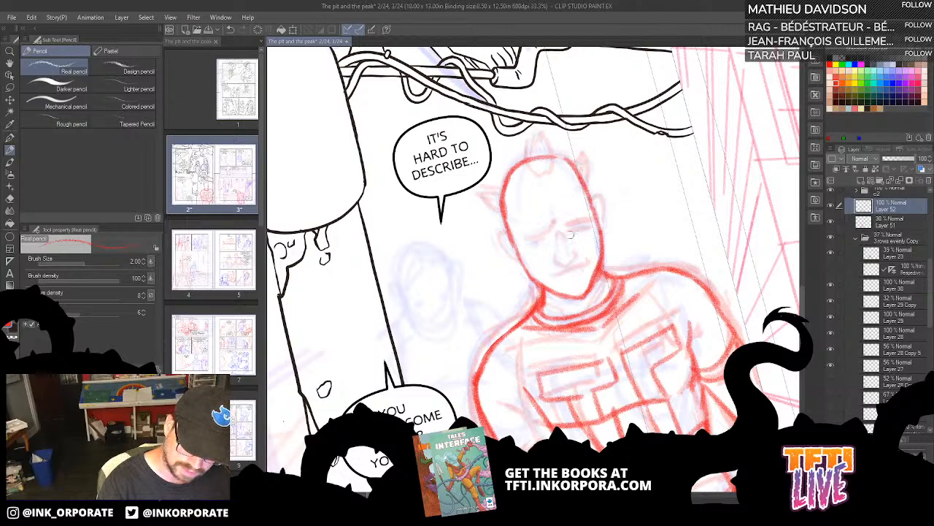
Step: Draw both ears and the three horns, one on each side of the skull and one above the forehead
left_click_drag(508, 233, 519, 258)
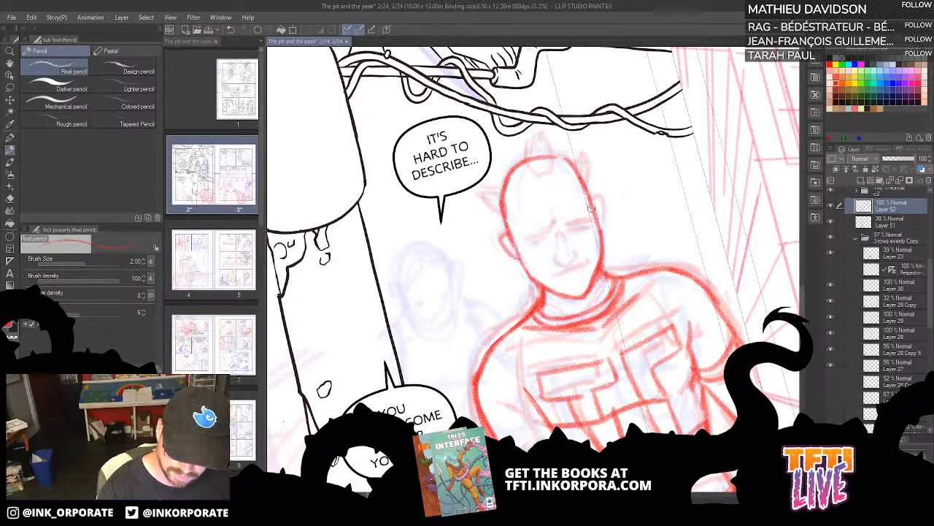
mouse_move(593, 206)
left_mouse_down()
mouse_move(605, 225)
mouse_move(598, 202)
left_mouse_up()
left_click_drag(502, 226, 507, 243)
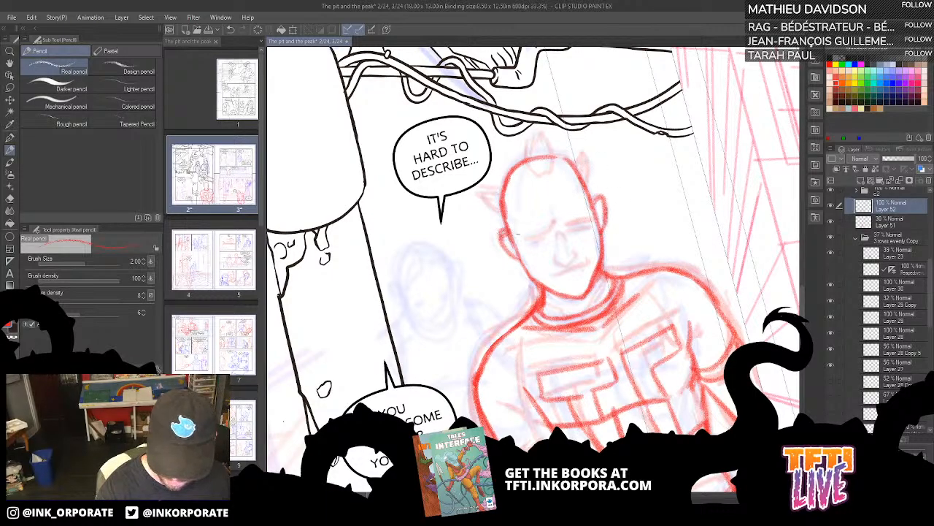
scroll(574, 219, "up", 2)
left_click_drag(571, 213, 584, 196)
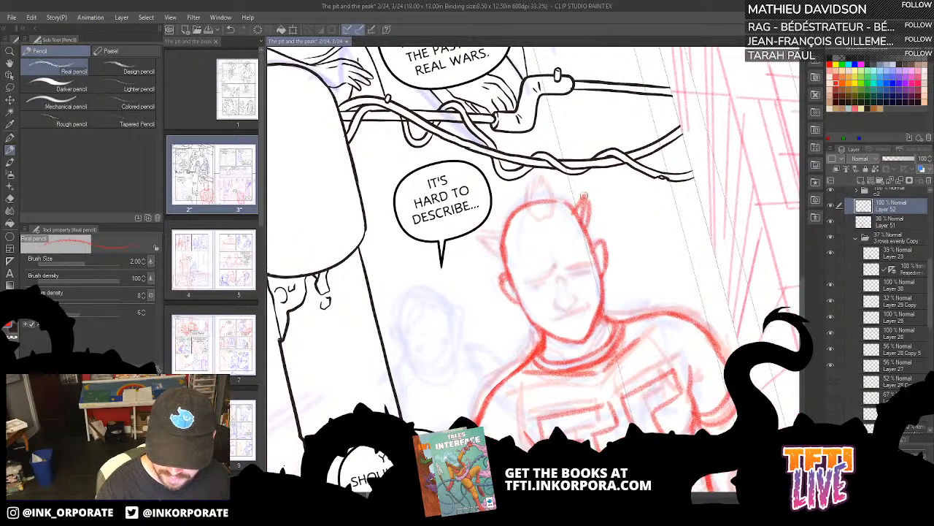
mouse_move(502, 237)
left_mouse_down()
mouse_move(482, 234)
mouse_move(504, 256)
mouse_move(503, 235)
mouse_move(556, 200)
mouse_move(545, 175)
mouse_move(530, 203)
mouse_move(540, 174)
mouse_move(548, 219)
left_mouse_up()
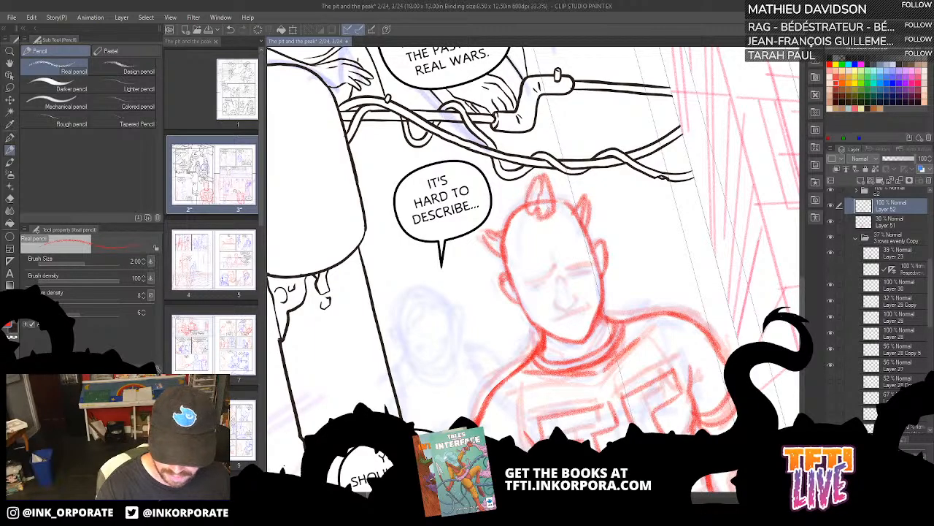
Step: Draw the frowning eyebrows, lowered eyes, nose and mouth, undoing one misfit stroke, and add the small lines around the jaw and neck
scroll(604, 244, "down", 3)
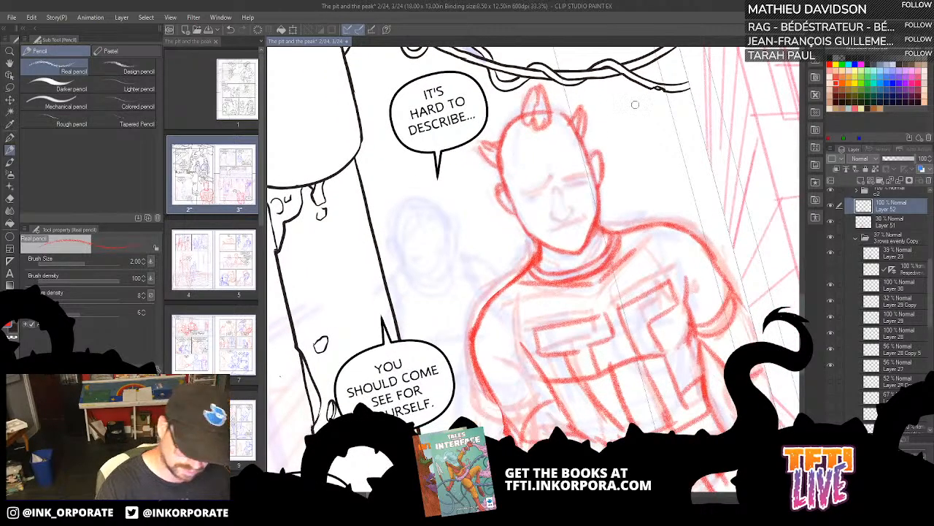
scroll(560, 135, "up", 1)
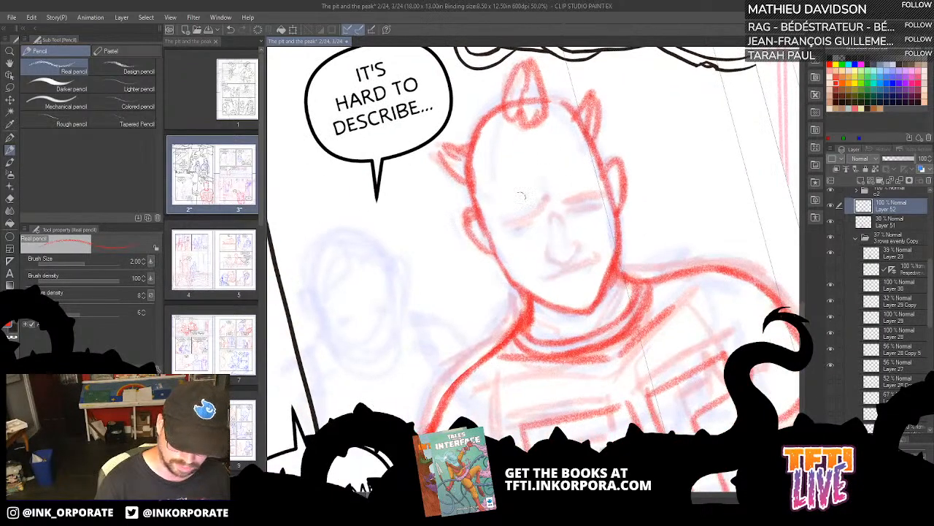
mouse_move(502, 229)
left_mouse_down()
mouse_move(547, 196)
mouse_move(561, 221)
mouse_move(523, 227)
left_mouse_up()
mouse_move(564, 199)
left_mouse_down()
mouse_move(576, 210)
mouse_move(609, 193)
mouse_move(603, 205)
left_mouse_up()
mouse_move(598, 240)
left_mouse_down()
mouse_move(591, 200)
mouse_move(549, 218)
mouse_move(567, 214)
mouse_move(569, 199)
left_mouse_up()
mouse_move(535, 239)
left_mouse_down()
mouse_move(591, 220)
mouse_move(573, 247)
mouse_move(589, 216)
left_mouse_up()
key("ctrl+z")
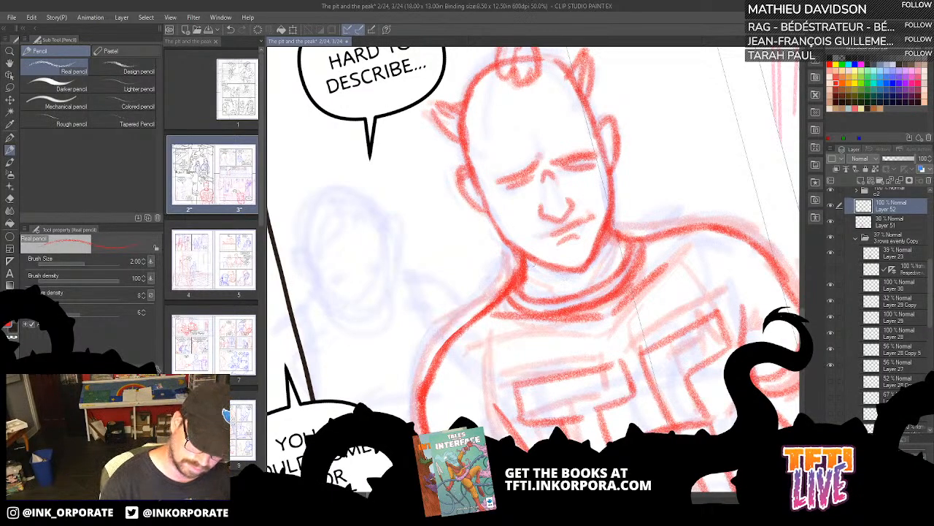
left_click_drag(543, 263, 561, 291)
left_click_drag(607, 240, 598, 265)
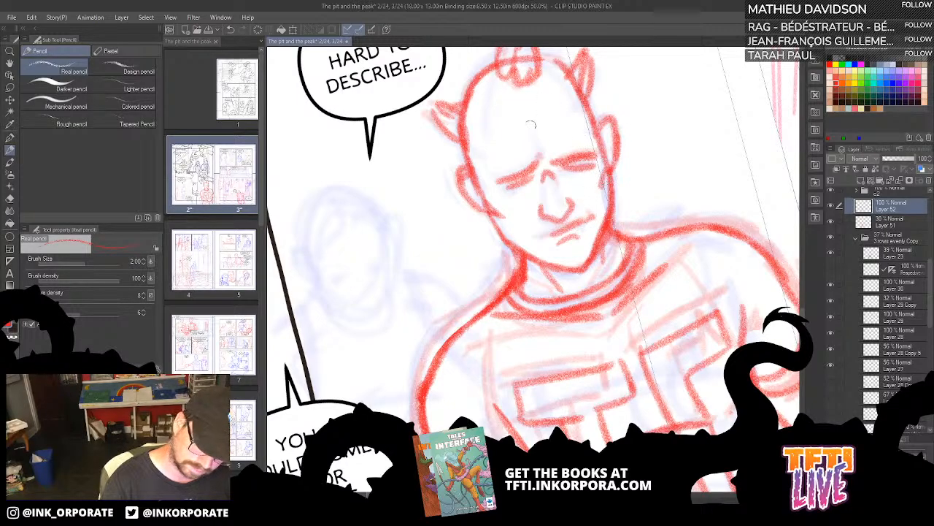
Step: Hide the faded sketch on Layer 51 and add crease lines near the shoulders and hatching down the torso below the armpit
scroll(544, 121, "down", 1)
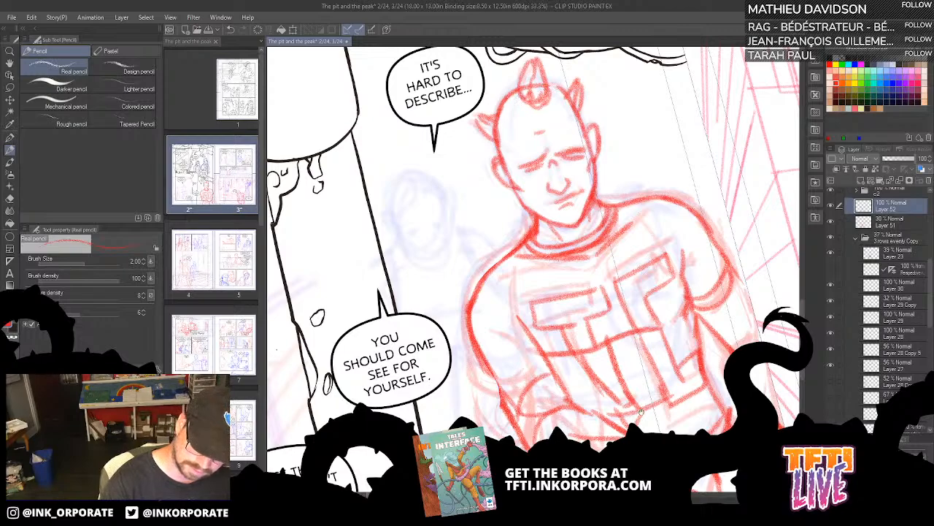
left_click_drag(641, 412, 636, 410)
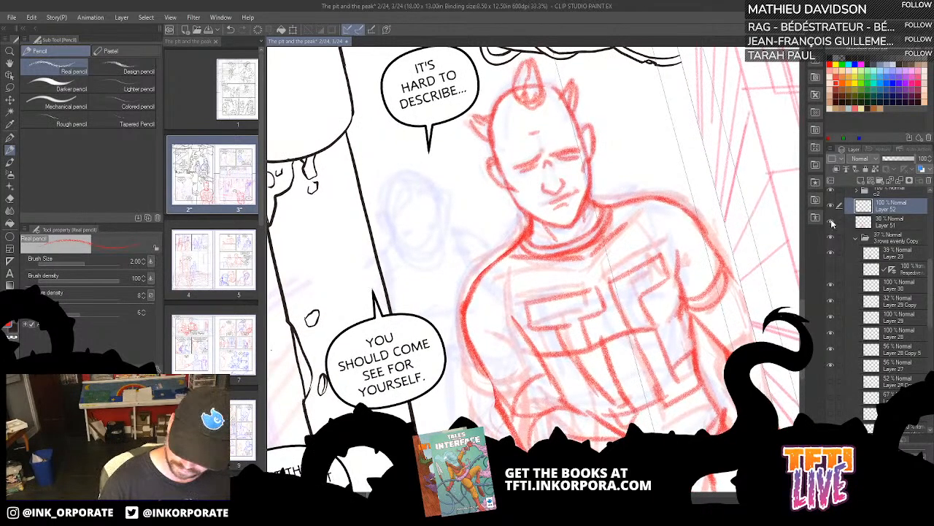
left_click(831, 222)
mouse_move(531, 258)
left_mouse_down()
mouse_move(487, 251)
mouse_move(465, 298)
left_mouse_up()
mouse_move(484, 339)
left_mouse_down()
mouse_move(474, 295)
mouse_move(481, 321)
left_mouse_up()
left_click_drag(466, 273, 481, 312)
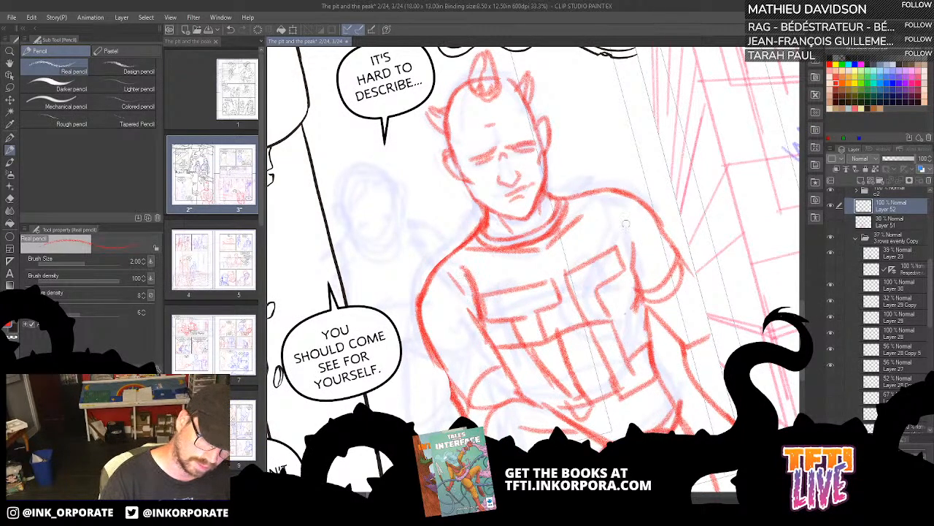
mouse_move(606, 213)
left_mouse_down()
mouse_move(632, 256)
mouse_move(635, 324)
mouse_move(650, 320)
mouse_move(649, 347)
left_mouse_up()
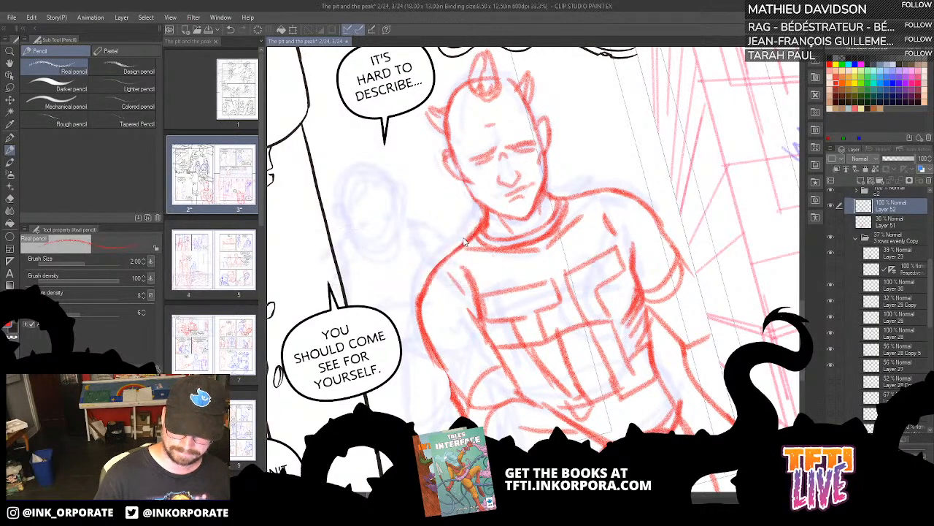
Step: Switch the pencil colour to blue and create a new raster layer above Layer 52
scroll(463, 237, "down", 3)
scroll(464, 243, "down", 1)
scroll(464, 242, "up", 1)
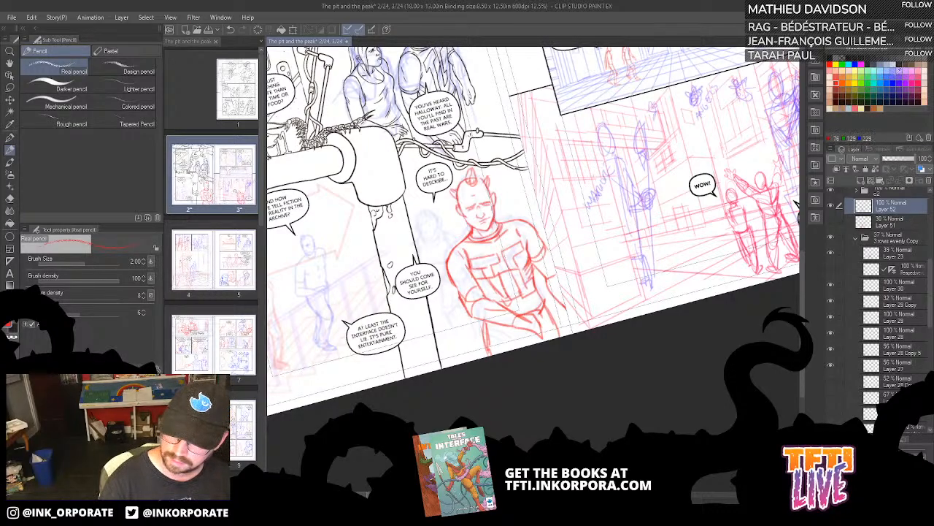
left_click(893, 82)
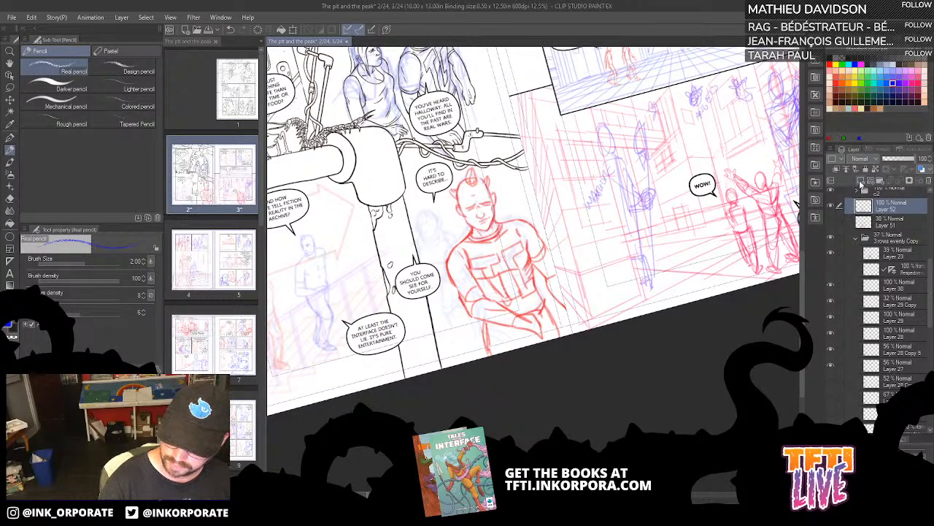
left_click(864, 180)
Step: Draw the oval head of the background figure between the speech balloons and the horned man
key("ctrl+plus")
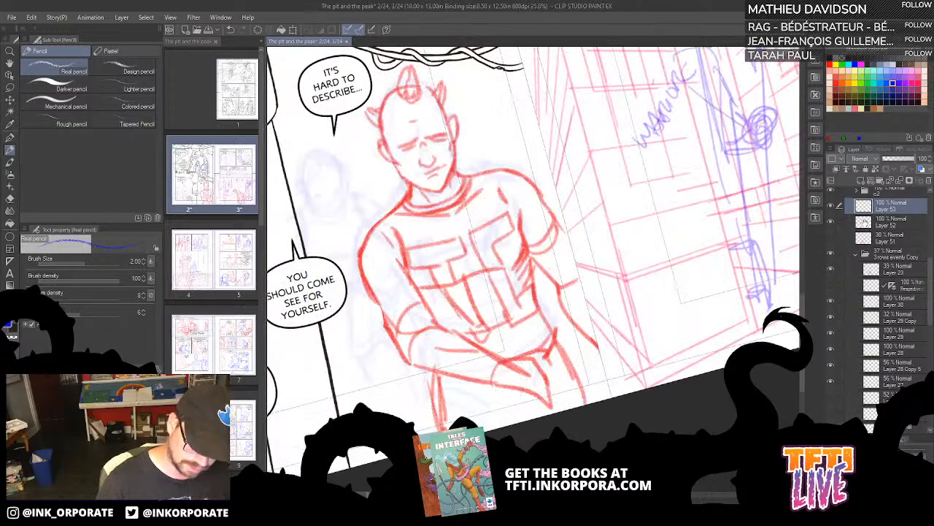
left_click_drag(408, 219, 542, 220)
mouse_move(444, 204)
left_mouse_down()
mouse_move(436, 171)
mouse_move(466, 162)
mouse_move(475, 190)
mouse_move(457, 215)
mouse_move(443, 201)
mouse_move(466, 211)
mouse_move(476, 188)
mouse_move(438, 160)
left_mouse_up()
key("super")
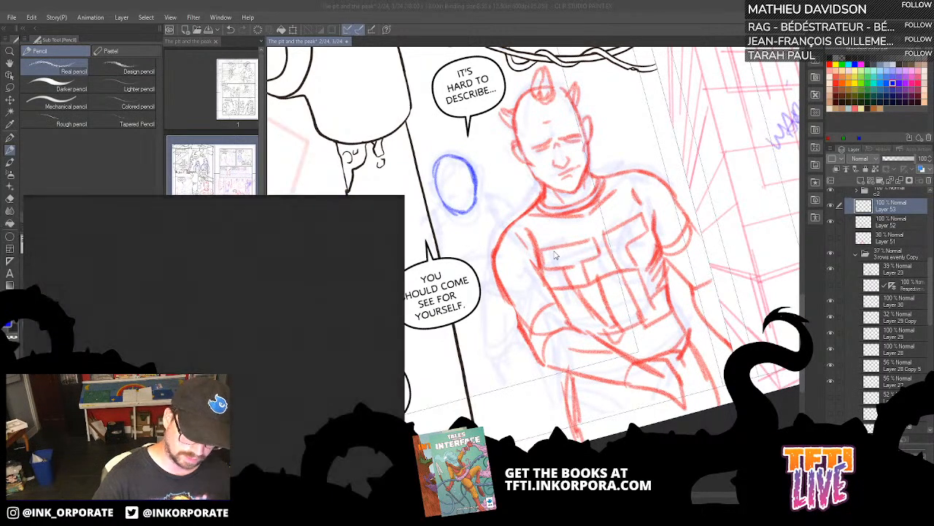
left_click(590, 3)
key("ctrl+0")
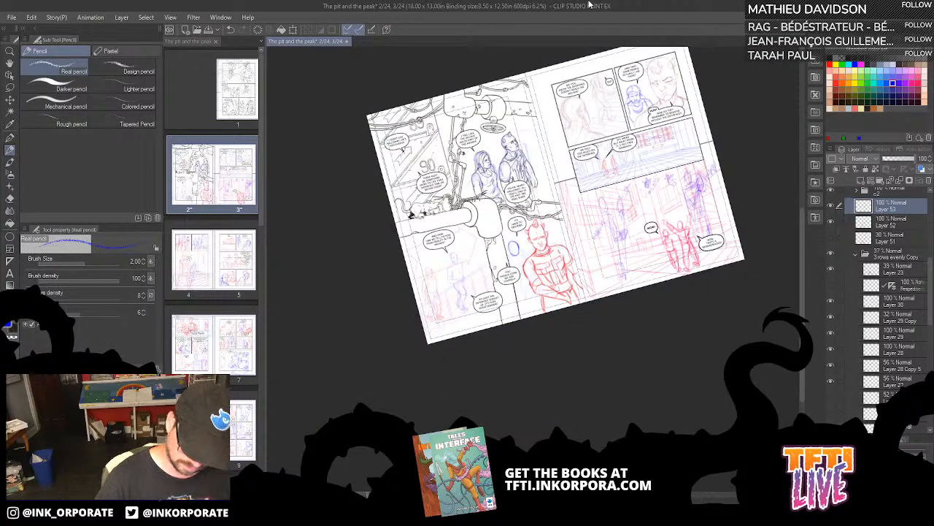
scroll(533, 241, "up", 5)
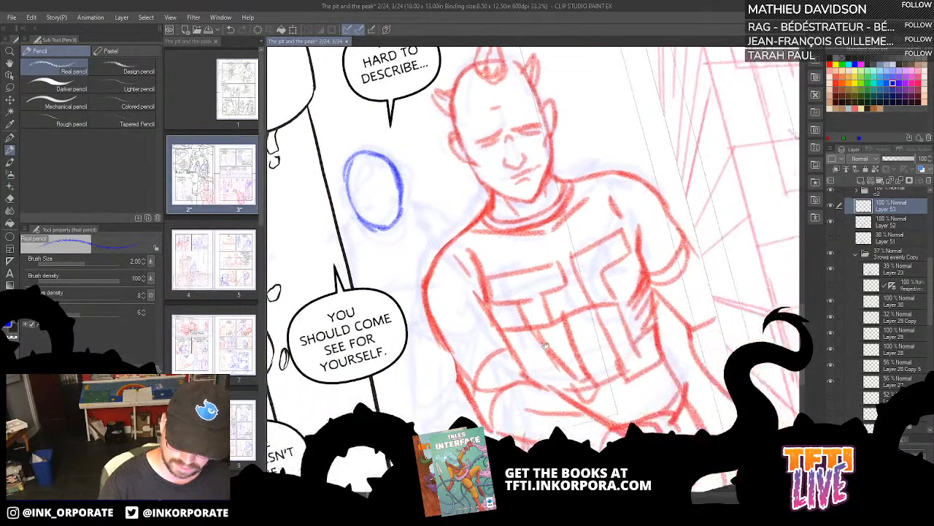
mouse_move(413, 148)
left_mouse_down()
mouse_move(441, 158)
mouse_move(453, 184)
mouse_move(422, 201)
mouse_move(453, 171)
left_mouse_up()
mouse_move(404, 192)
left_mouse_down()
mouse_move(418, 198)
mouse_move(447, 184)
left_mouse_up()
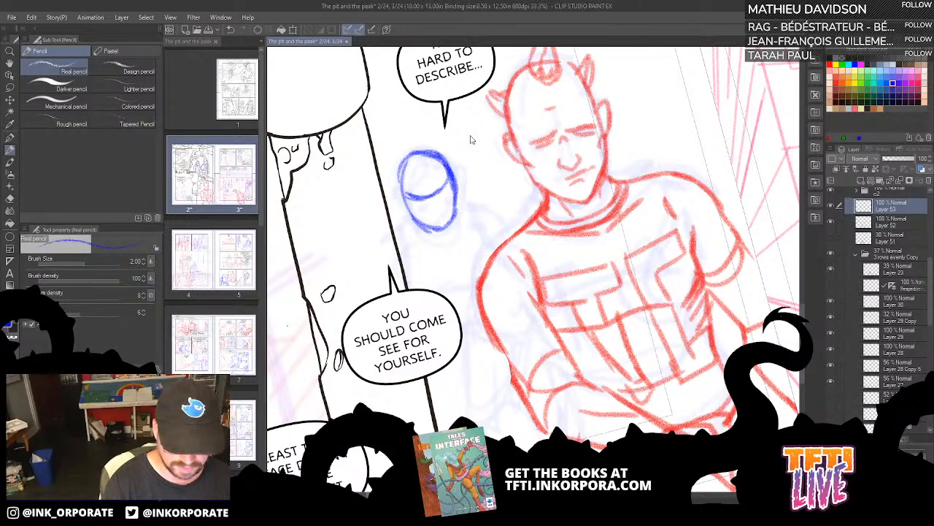
key("ctrl+z")
key("ctrl+z")
key("ctrl+z")
key("ctrl+z")
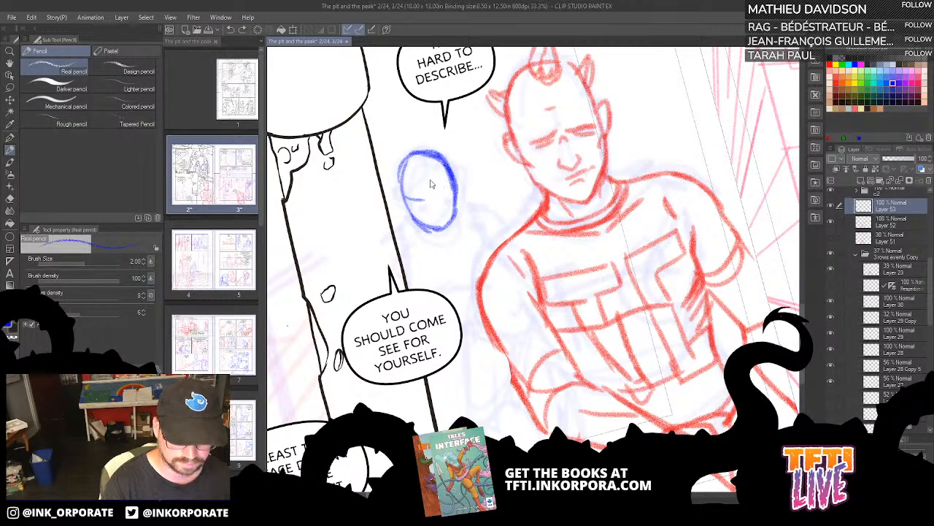
key("ctrl+z")
Step: Draw the blue background figure's narrowed eyes, hairline and mouth, and start the shoulder lines on both sides of the head
mouse_move(410, 198)
left_mouse_down()
mouse_move(446, 184)
mouse_move(425, 194)
left_mouse_up()
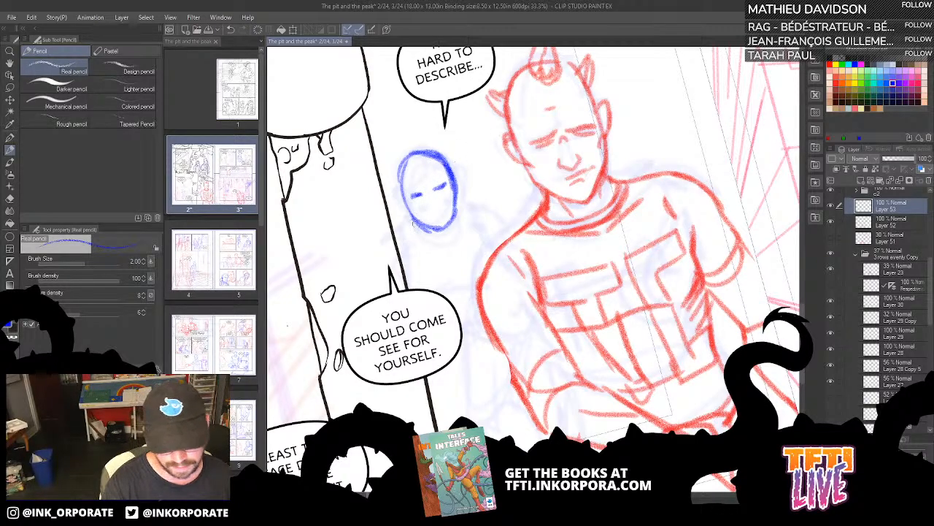
left_click_drag(410, 212, 393, 229)
mouse_move(451, 196)
left_mouse_down()
mouse_move(491, 197)
mouse_move(507, 208)
mouse_move(494, 226)
left_mouse_up()
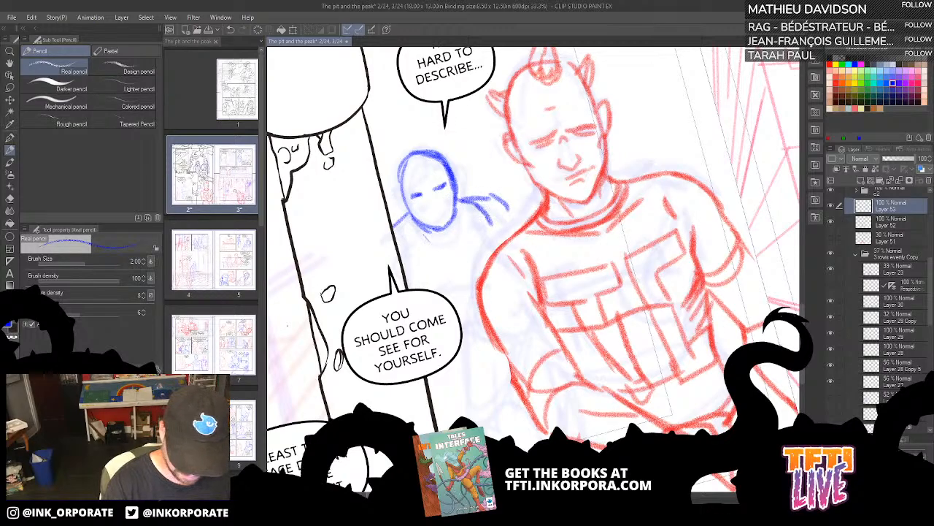
mouse_move(422, 151)
left_mouse_down()
mouse_move(394, 188)
mouse_move(457, 174)
mouse_move(452, 187)
left_mouse_up()
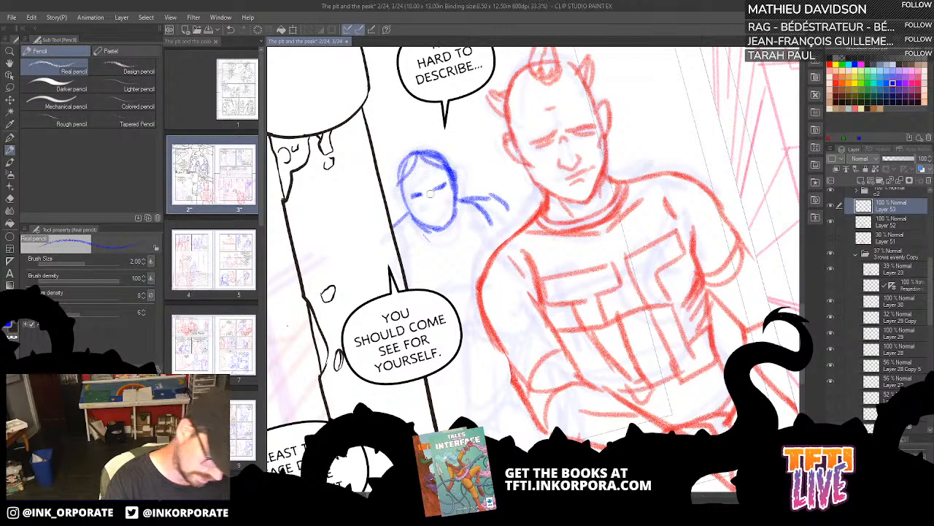
left_click_drag(428, 217, 442, 214)
Step: Add the blue figure's ear, rounded collar, chest outline and shaded shoulder beside the horned man
mouse_move(460, 181)
left_mouse_down()
mouse_move(458, 197)
mouse_move(406, 212)
mouse_move(434, 204)
mouse_move(424, 191)
mouse_move(400, 214)
mouse_move(406, 247)
left_mouse_up()
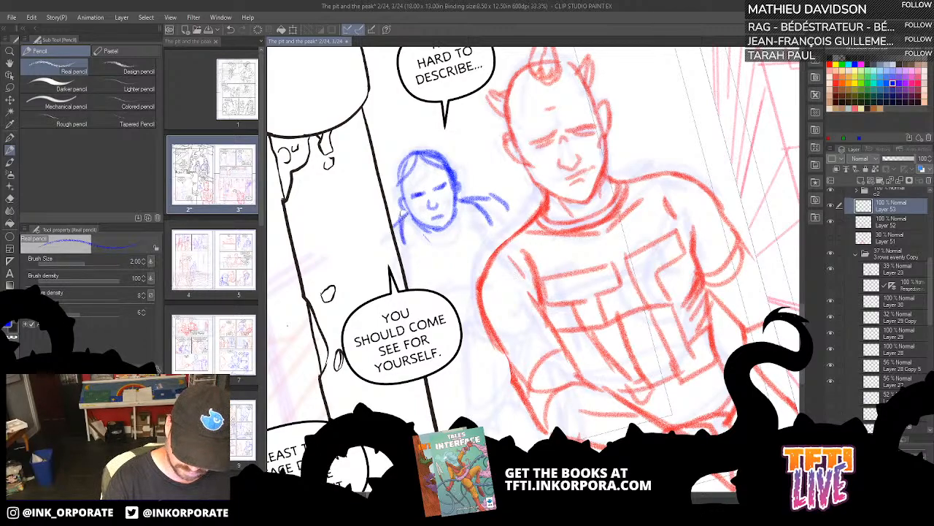
mouse_move(403, 211)
left_mouse_down()
mouse_move(413, 221)
mouse_move(458, 219)
mouse_move(451, 233)
mouse_move(419, 246)
mouse_move(466, 232)
mouse_move(446, 258)
mouse_move(490, 259)
left_mouse_up()
mouse_move(490, 219)
left_mouse_down()
mouse_move(495, 260)
mouse_move(494, 207)
mouse_move(508, 197)
mouse_move(519, 211)
left_mouse_up()
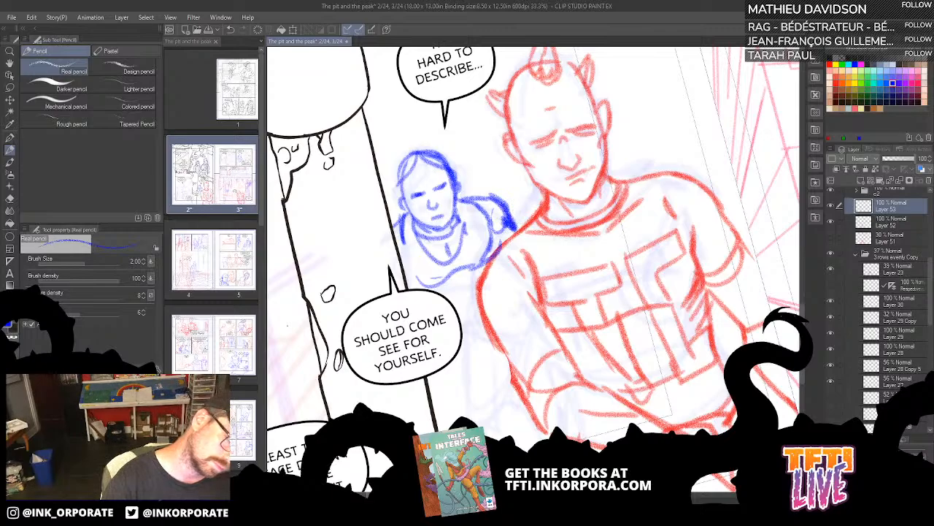
Step: Hide the "3 rows evenly Copy" sketch folder and toggle Layer 52's visibility to check the red drawing
scroll(633, 409, "down", 3)
left_click_drag(724, 340, 634, 268)
left_click(830, 222)
left_click(831, 223)
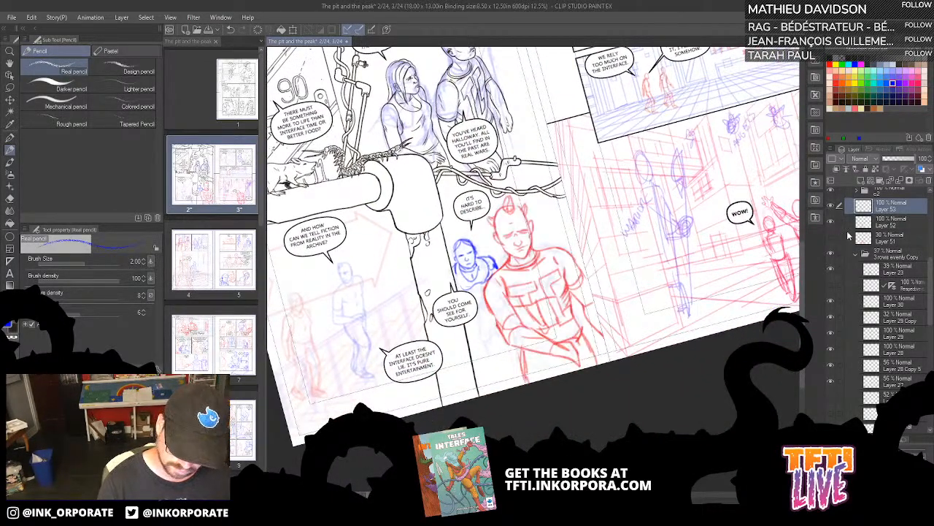
left_click(831, 255)
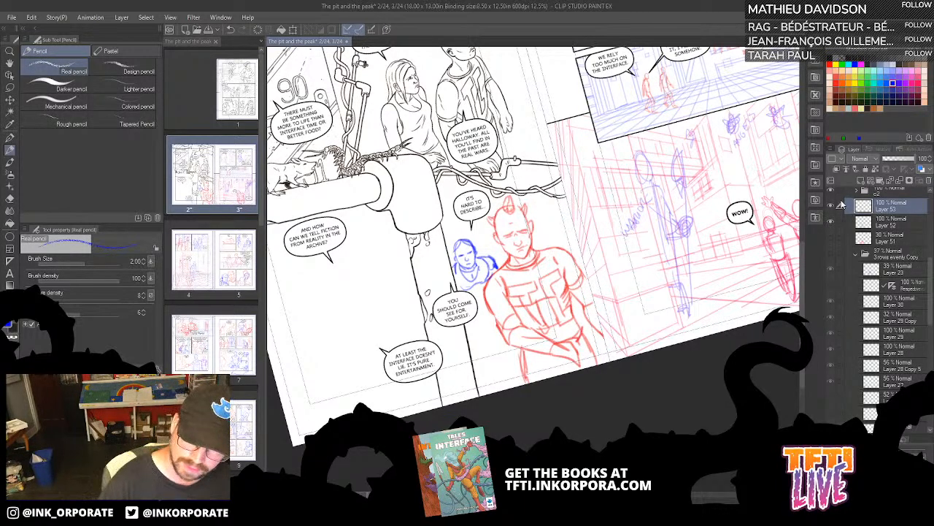
left_click(830, 221)
left_click(830, 221)
Step: Lower Layer 52's opacity to 33%, switch the pencil colour to red and create a new raster layer above it
left_click(883, 222)
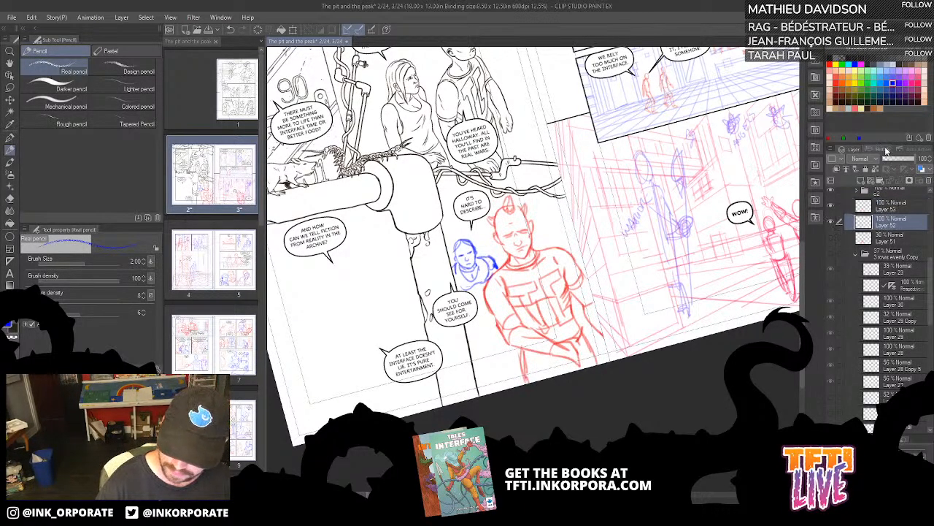
left_click(894, 158)
left_click(838, 81)
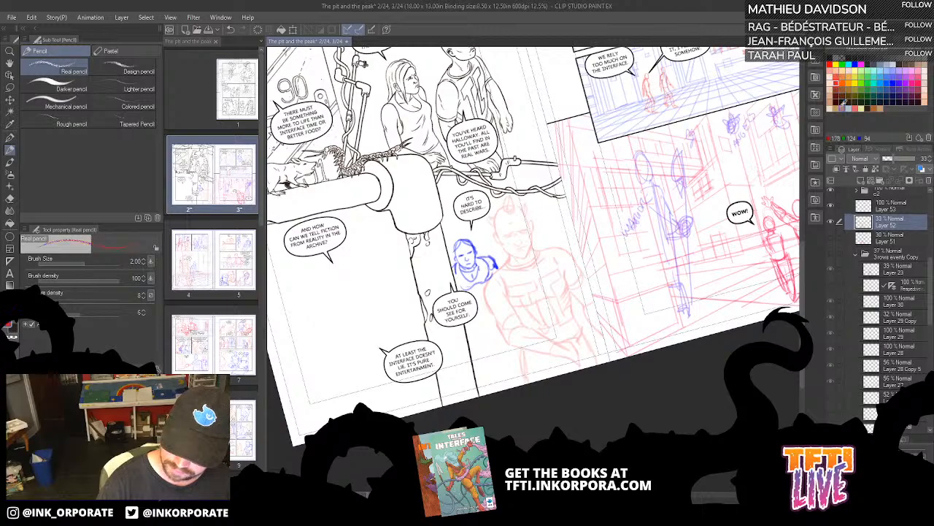
left_click(861, 183)
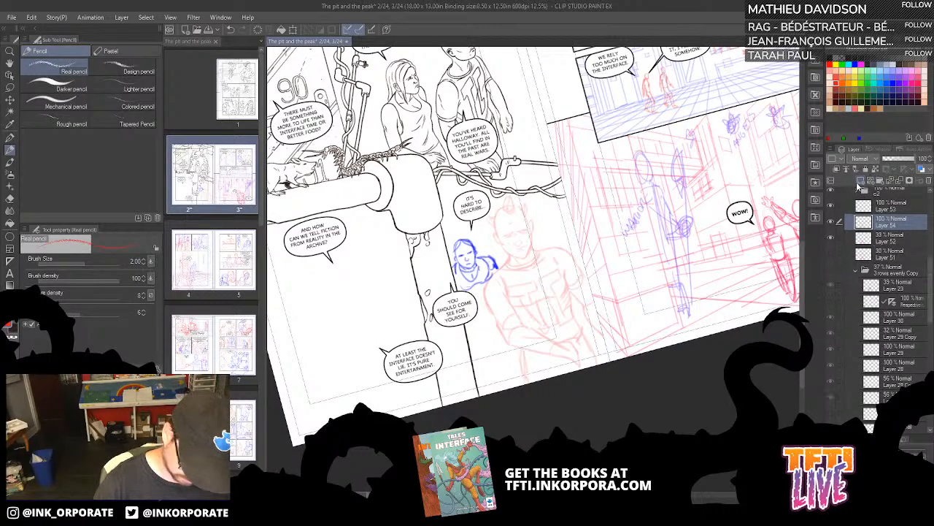
key("ctrl+plus")
key("ctrl+plus")
key("ctrl+plus")
left_click_drag(664, 381, 633, 315)
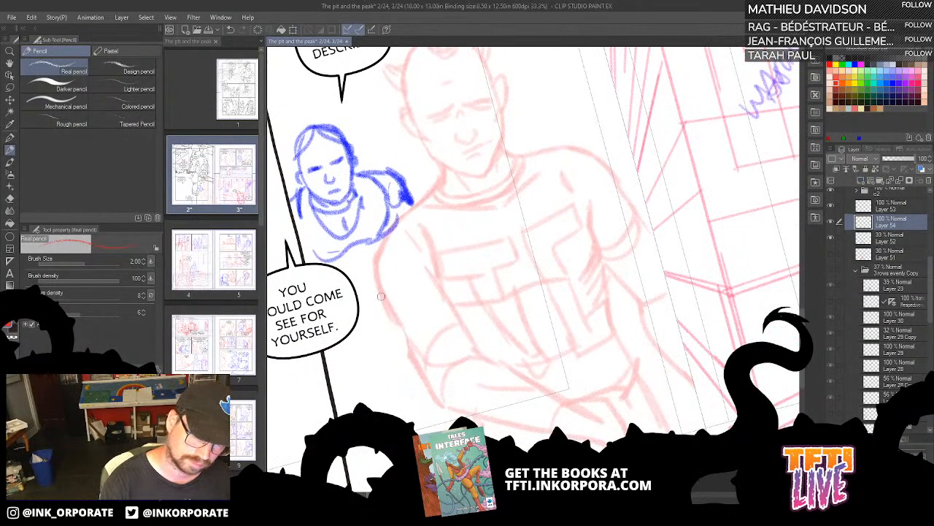
mouse_move(394, 320)
left_mouse_down()
mouse_move(379, 254)
mouse_move(387, 234)
mouse_move(443, 172)
left_mouse_up()
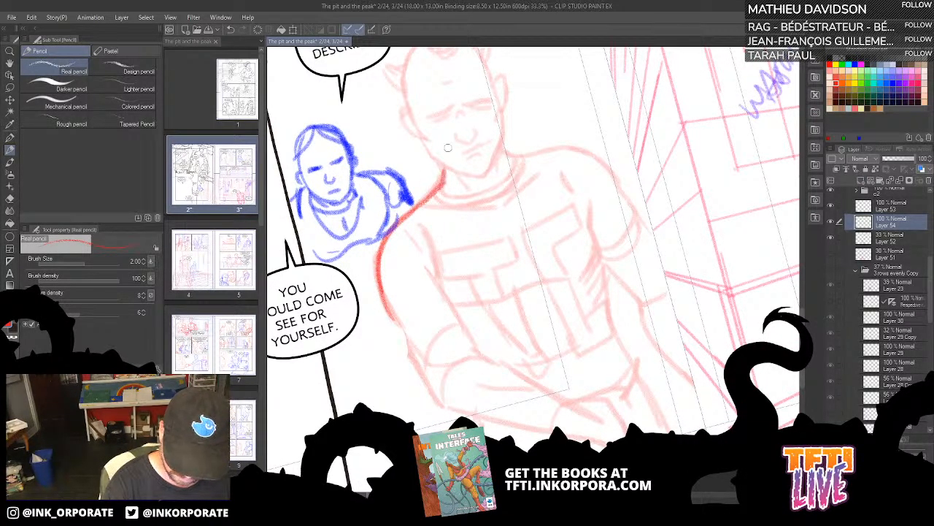
key("ctrl+z")
key("ctrl+z")
key("ctrl+z")
key("ctrl+z")
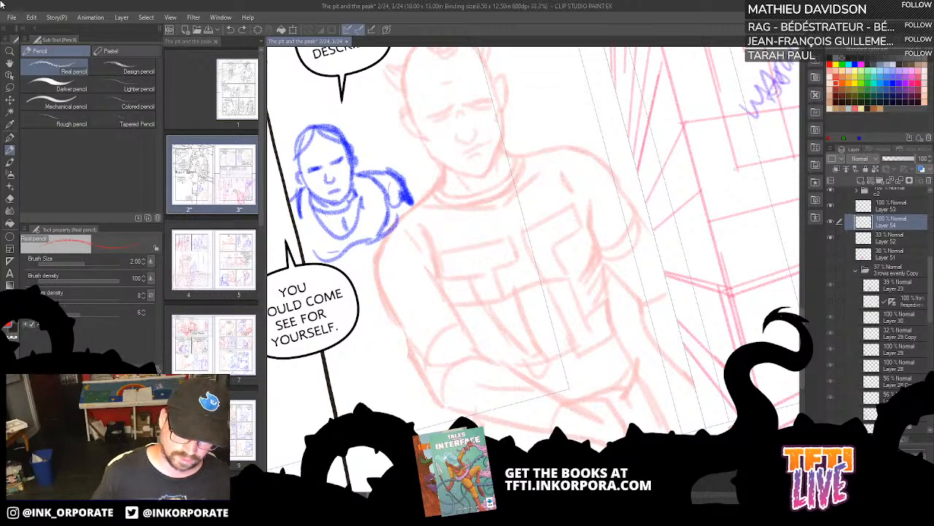
Step: Lasso the horned man's head on Layer 52, move it lower and slightly right over the collar, and deselect
key("k")
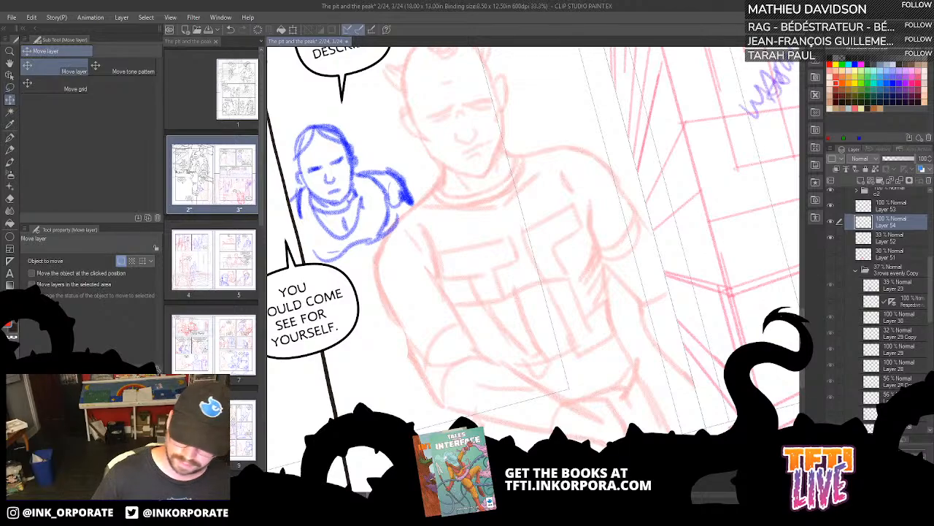
left_click(831, 239)
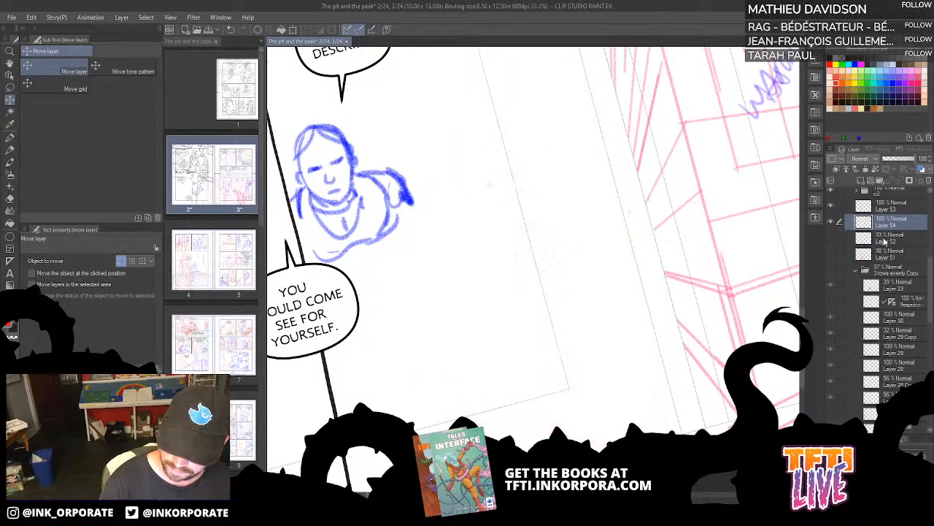
left_click(882, 239)
left_click(831, 238)
left_click(10, 87)
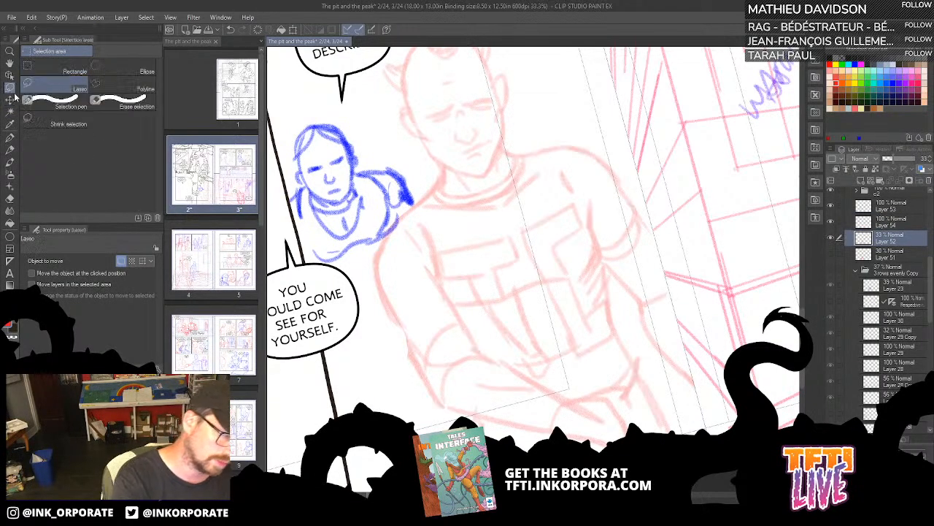
left_click_drag(417, 150, 460, 243)
mouse_move(566, 153)
left_mouse_down()
mouse_move(457, 58)
mouse_move(404, 156)
mouse_move(490, 287)
mouse_move(554, 278)
mouse_move(582, 130)
left_mouse_up()
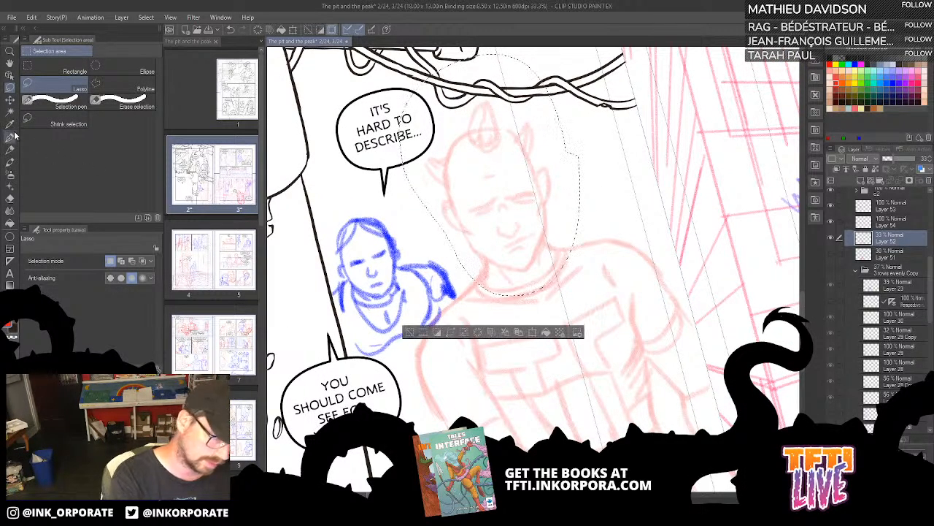
left_click(10, 99)
mouse_move(513, 211)
left_mouse_down()
mouse_move(542, 255)
mouse_move(551, 306)
mouse_move(556, 288)
left_mouse_up()
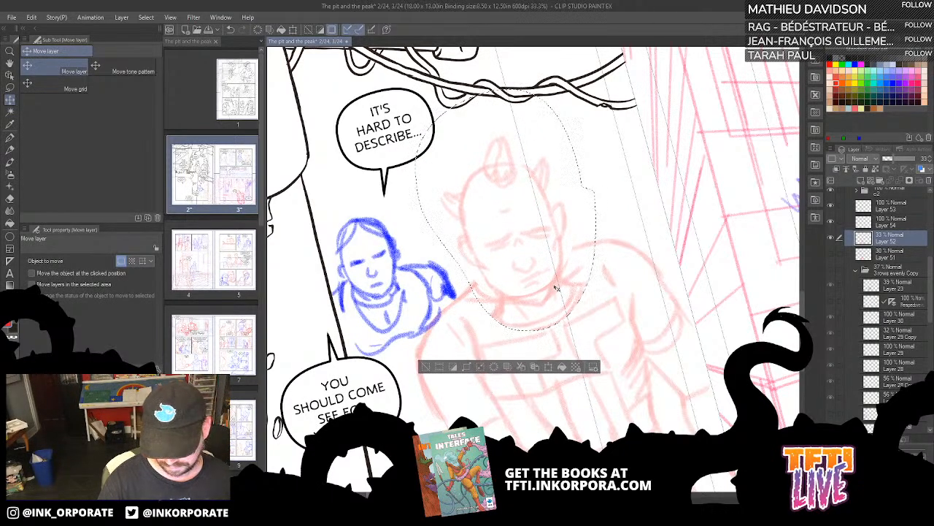
key("ctrl+d")
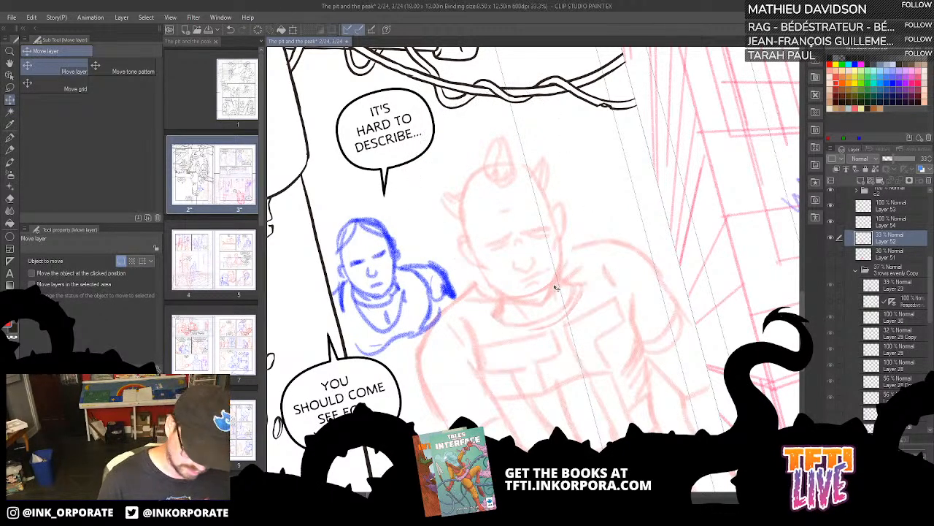
Step: Redraw the horned man's head outline, frowning eyebrows, eyes, nose and mouth with the Real pencil on Layer 54
left_click(833, 207)
left_click(832, 207)
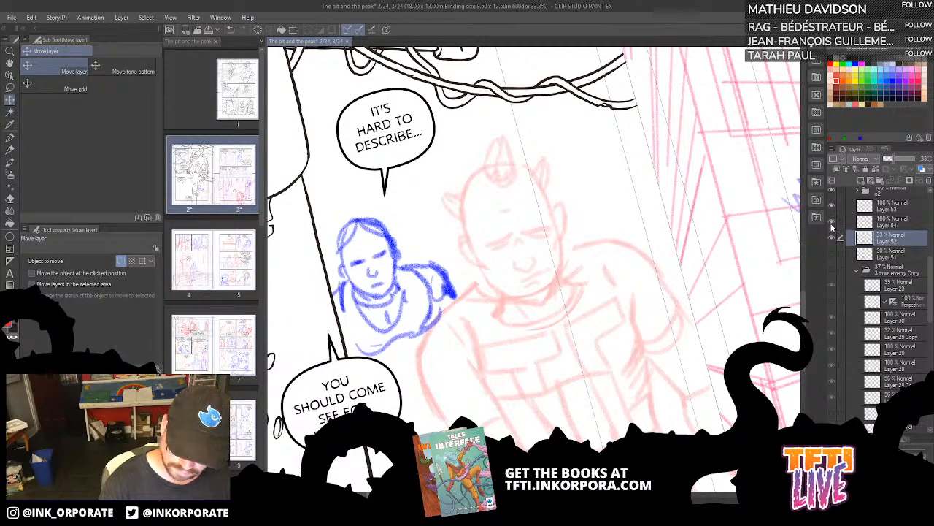
left_click(887, 222)
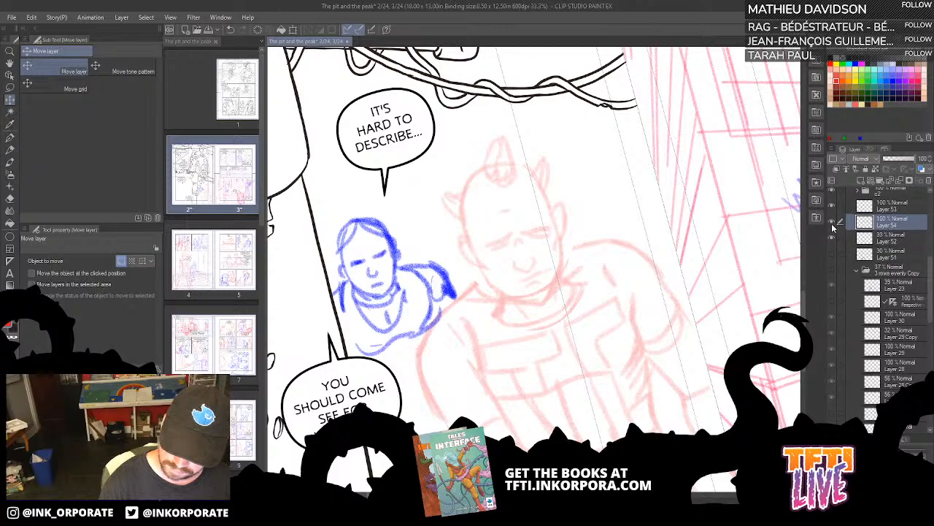
left_click(15, 152)
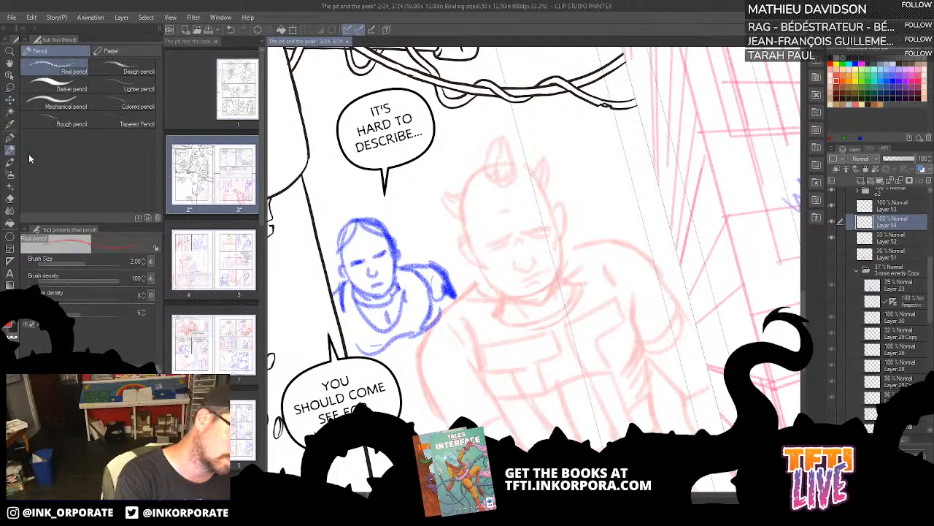
mouse_move(486, 276)
left_mouse_down()
mouse_move(466, 241)
mouse_move(458, 189)
mouse_move(501, 162)
mouse_move(548, 190)
left_mouse_up()
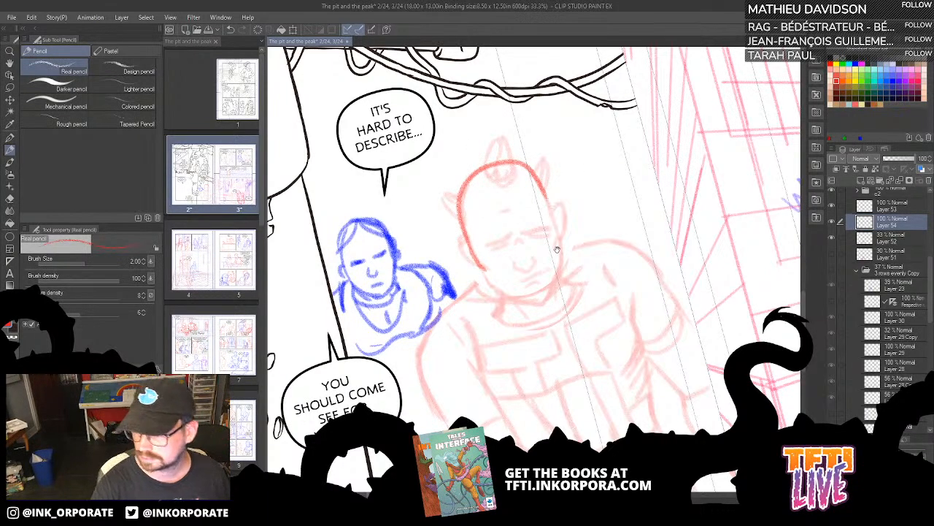
mouse_move(556, 250)
left_mouse_down()
mouse_move(606, 201)
mouse_move(591, 161)
mouse_move(606, 230)
mouse_move(593, 271)
left_mouse_up()
mouse_move(528, 232)
left_mouse_down()
mouse_move(544, 260)
mouse_move(587, 275)
mouse_move(600, 263)
left_mouse_up()
mouse_move(564, 229)
left_mouse_down()
mouse_move(581, 241)
mouse_move(582, 223)
mouse_move(555, 208)
mouse_move(598, 206)
left_mouse_up()
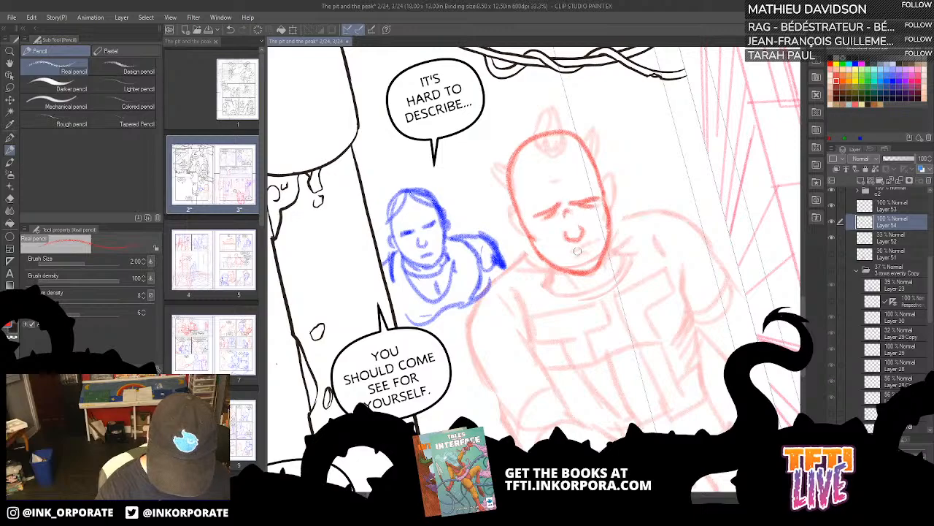
left_click_drag(576, 251, 586, 246)
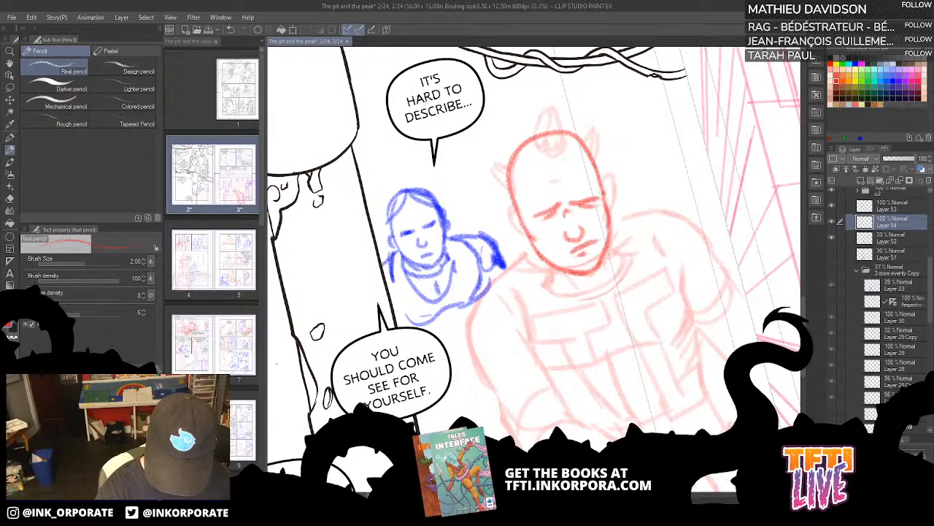
Step: Draw the horned man's two ears, the central forehead horn and the smaller horns on each side of the head
mouse_move(600, 195)
left_mouse_down()
mouse_move(615, 176)
mouse_move(612, 216)
left_mouse_up()
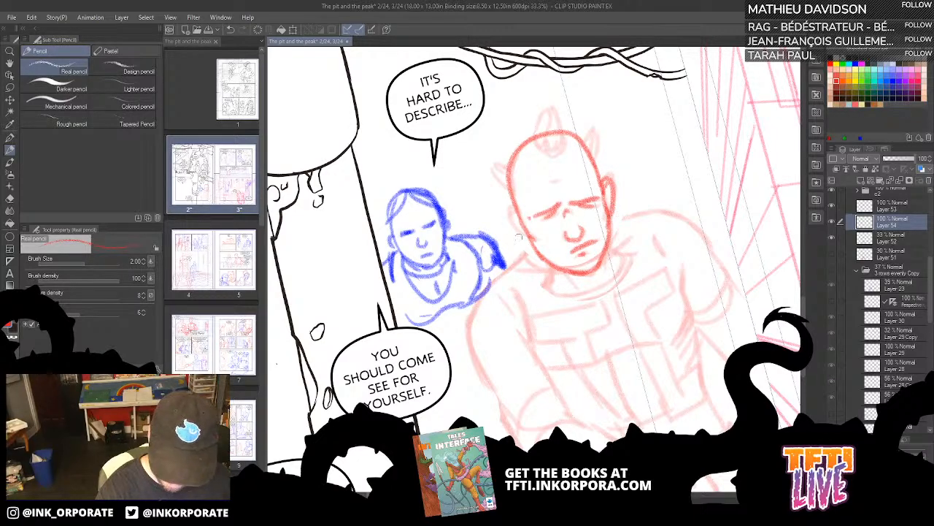
left_click_drag(514, 214, 532, 243)
left_click_drag(597, 160, 576, 117)
mouse_move(542, 152)
left_mouse_down()
mouse_move(562, 145)
mouse_move(552, 105)
mouse_move(550, 154)
mouse_move(566, 144)
left_mouse_up()
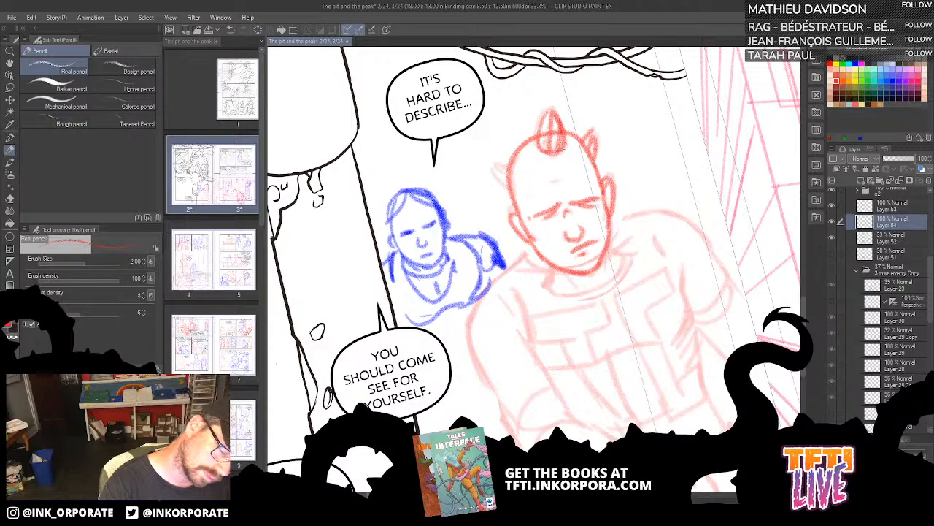
mouse_move(505, 168)
left_mouse_down()
mouse_move(495, 174)
mouse_move(513, 192)
left_mouse_up()
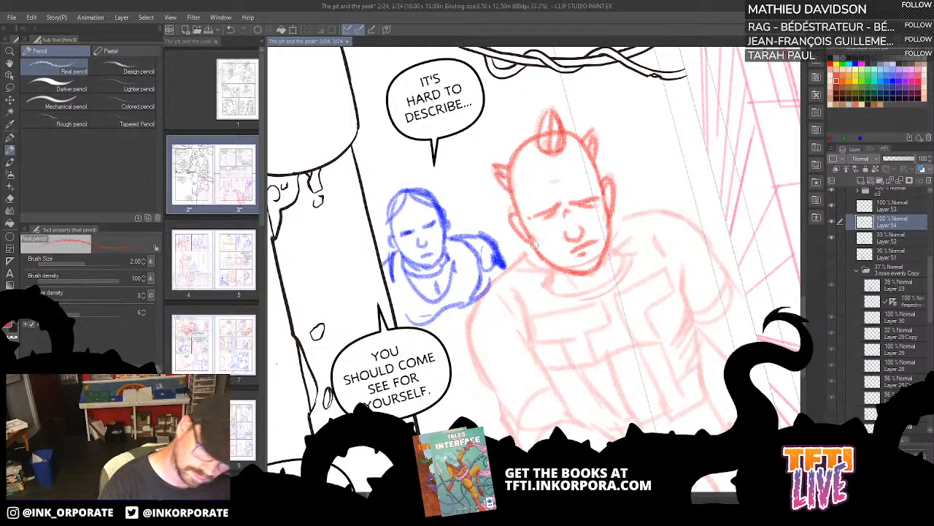
Step: Draw the horned man's shoulder slopes and the outer curve of the upper arm nearest the blue figure
left_click_drag(532, 241, 476, 328)
left_click_drag(490, 298, 479, 384)
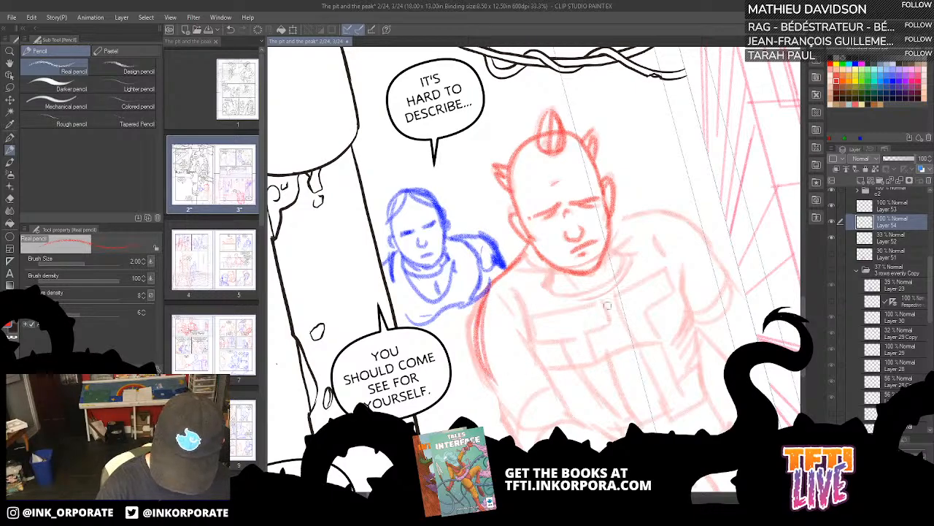
mouse_move(616, 216)
left_mouse_down()
mouse_move(646, 209)
mouse_move(705, 233)
left_mouse_up()
left_click_drag(653, 211, 705, 233)
Step: Draw the horned man's curved double shirt collar around the neck beneath the chin
left_click_drag(546, 263, 613, 260)
left_click_drag(610, 224, 613, 268)
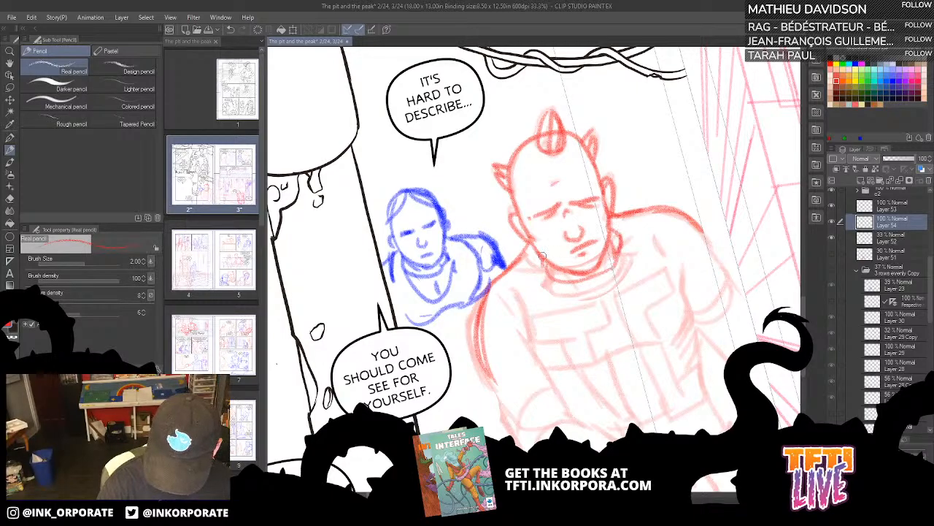
mouse_move(541, 255)
left_mouse_down()
mouse_move(543, 277)
mouse_move(612, 270)
left_mouse_up()
mouse_move(552, 290)
left_mouse_down()
mouse_move(628, 258)
mouse_move(619, 226)
left_mouse_up()
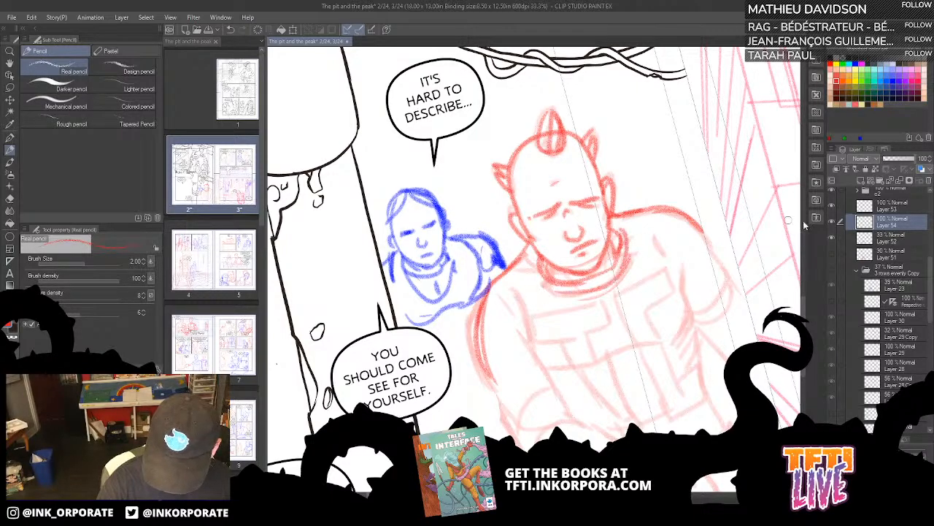
Step: Hide the Layer 52 rough, draw the inner line of the horned man's near upper arm, and show the rough again
left_click(831, 238)
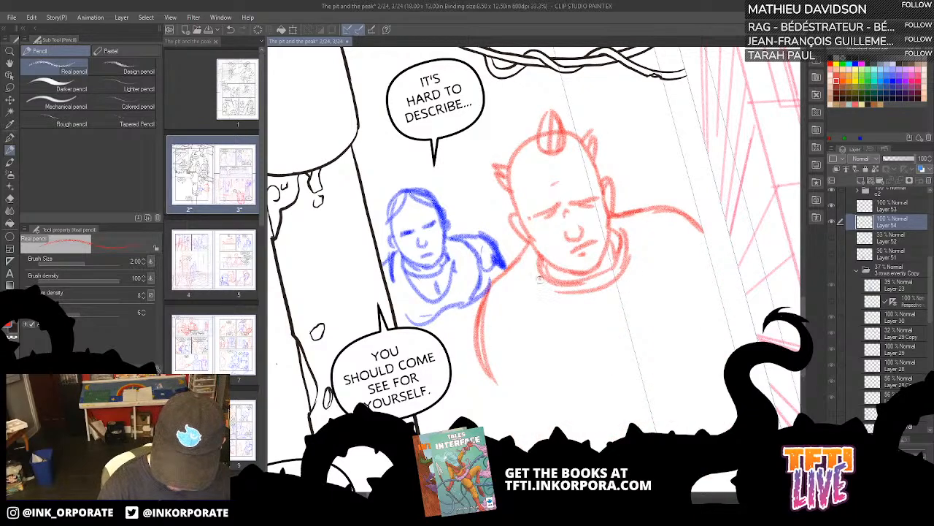
left_click_drag(520, 290, 547, 338)
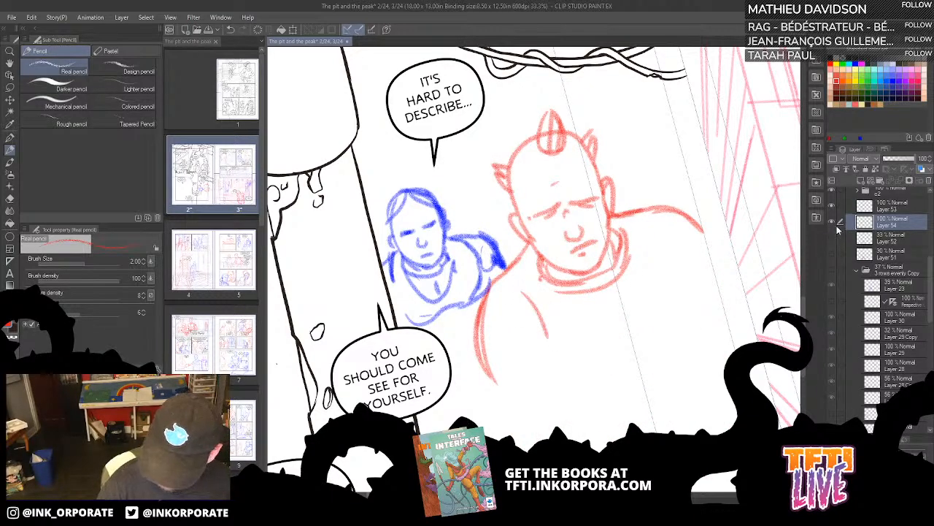
left_click(831, 208)
left_click(831, 208)
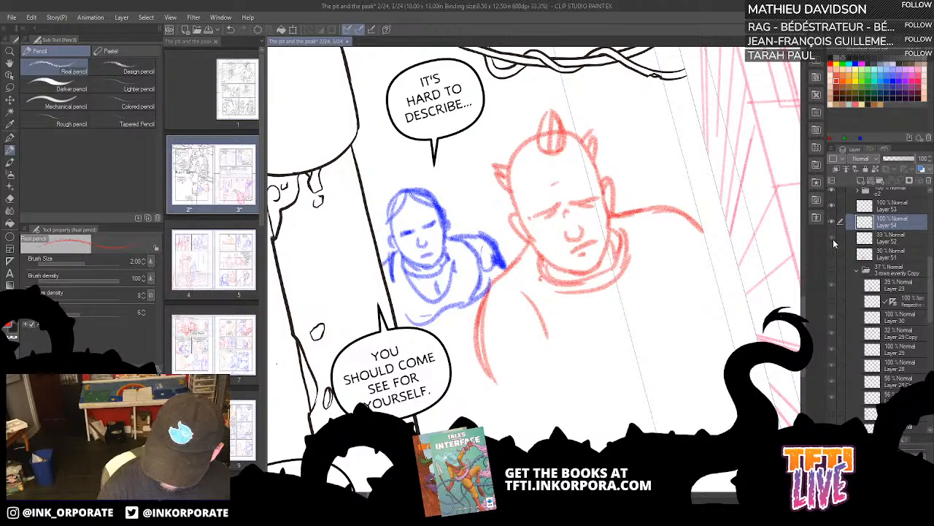
left_click(832, 238)
left_click(831, 238)
left_click(831, 238)
Step: Draw the near arm's curved sleeve folds, elbow crease and rounded lower sleeve on Layer 54, following the rough
left_click(885, 238)
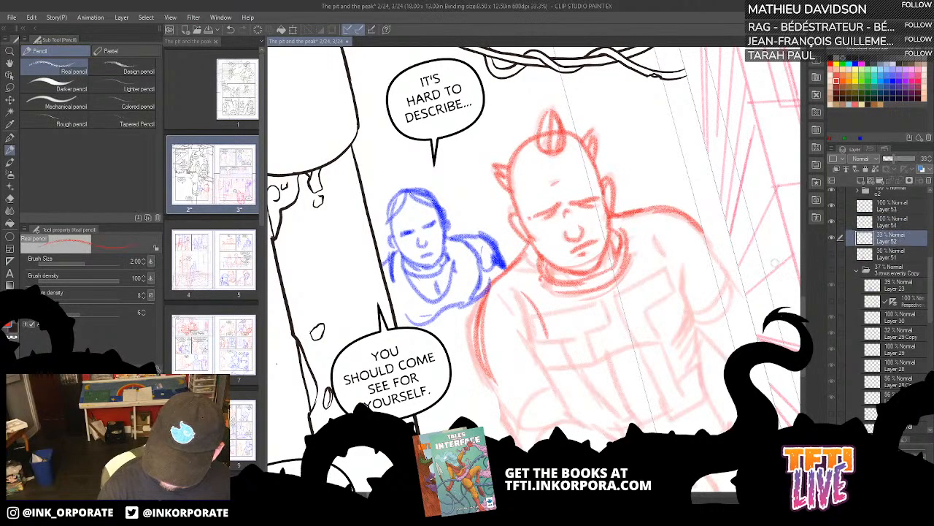
scroll(601, 374, "down", 2)
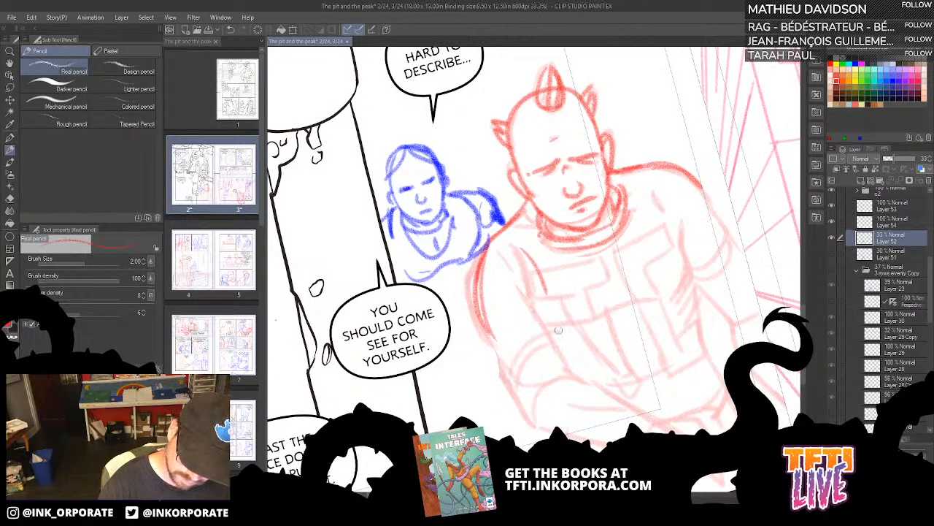
left_click(889, 222)
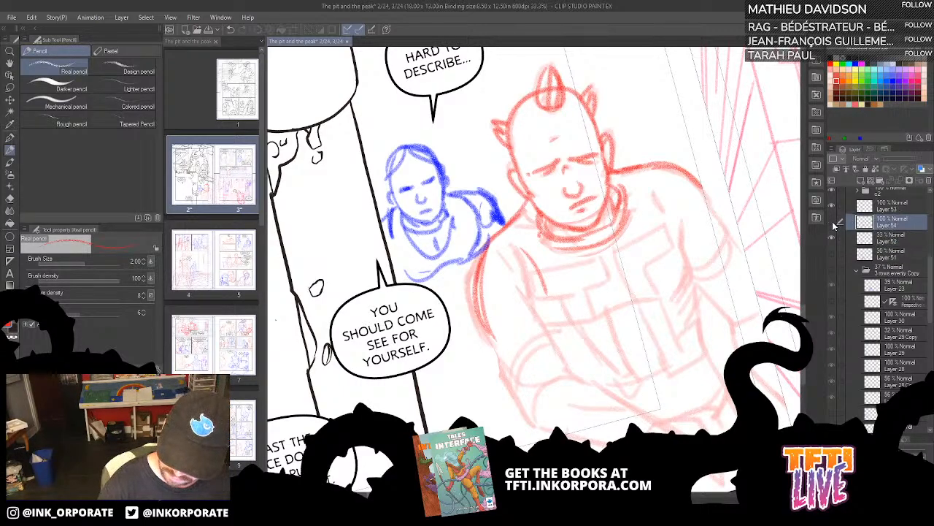
mouse_move(504, 357)
left_mouse_down()
mouse_move(565, 307)
mouse_move(557, 306)
left_mouse_up()
mouse_move(498, 333)
left_mouse_down()
mouse_move(506, 309)
mouse_move(550, 298)
mouse_move(514, 276)
left_mouse_up()
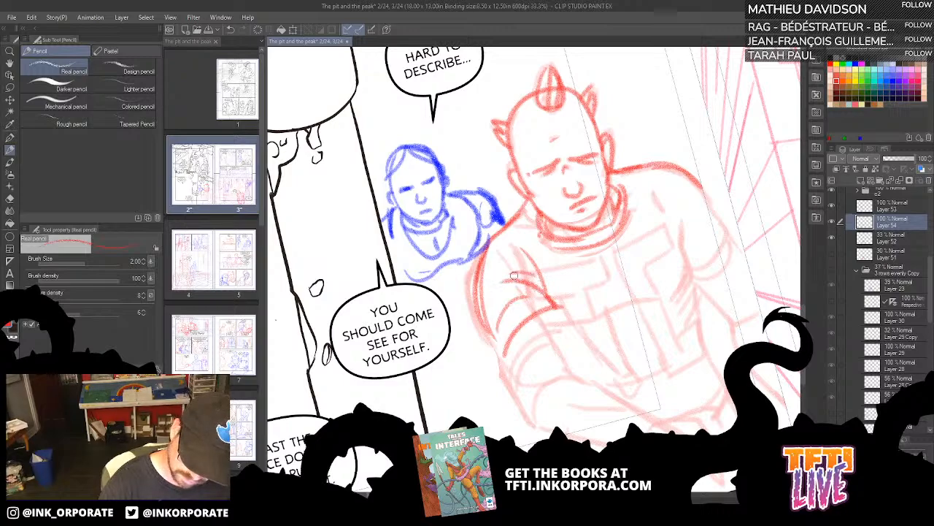
left_click_drag(553, 310, 559, 326)
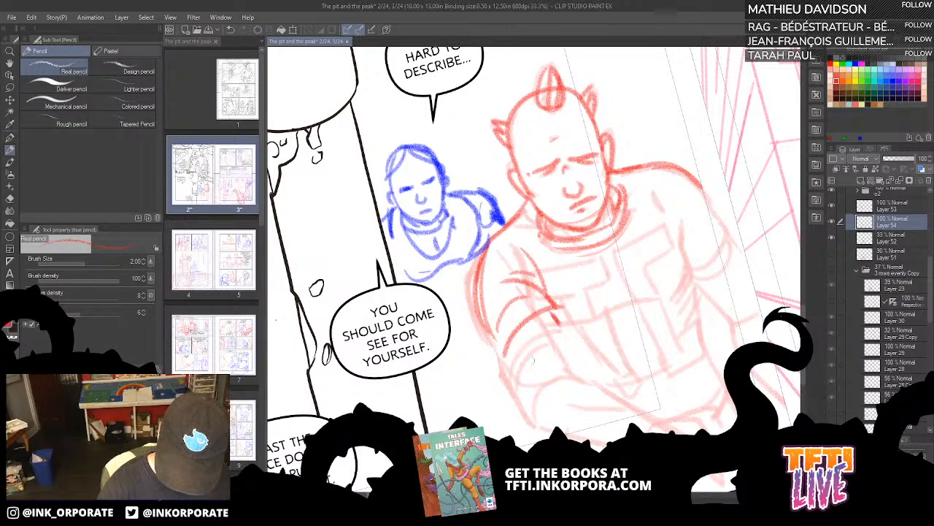
mouse_move(507, 361)
left_mouse_down()
mouse_move(530, 382)
mouse_move(560, 319)
mouse_move(576, 358)
left_mouse_up()
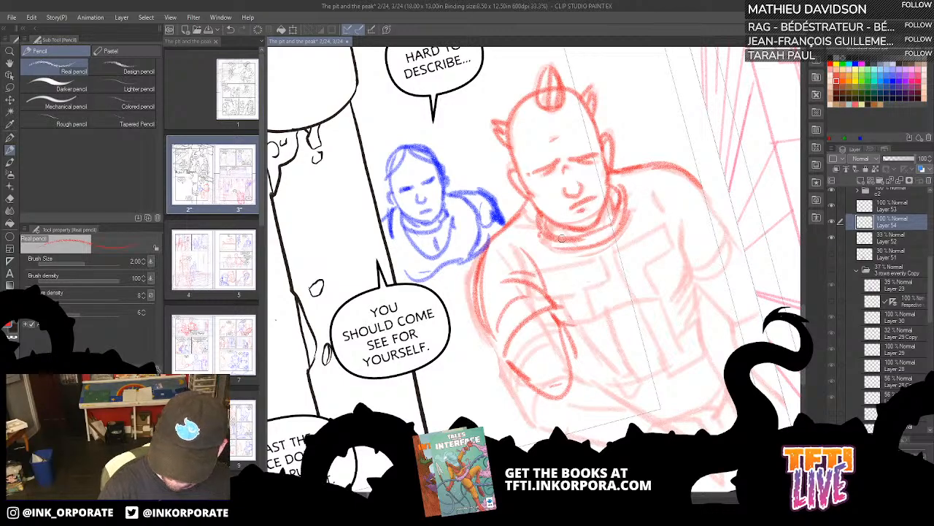
Step: Darken the collar's lower edge and draw the chest vest's upper edge, middle seam, armpit folds, curved bottom and far side
mouse_move(561, 238)
left_mouse_down()
mouse_move(609, 223)
mouse_move(602, 228)
left_mouse_up()
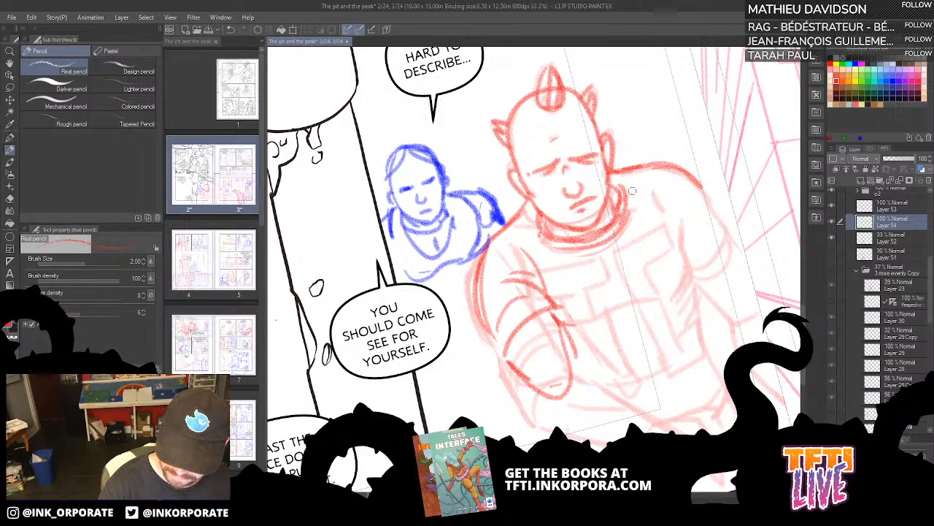
left_click_drag(678, 214, 683, 254)
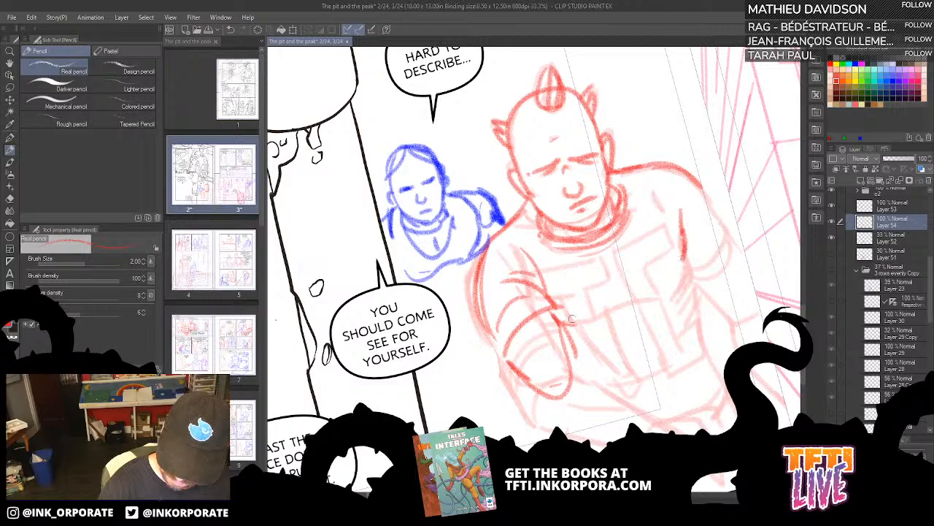
left_click_drag(574, 322, 616, 308)
left_click_drag(685, 227, 651, 287)
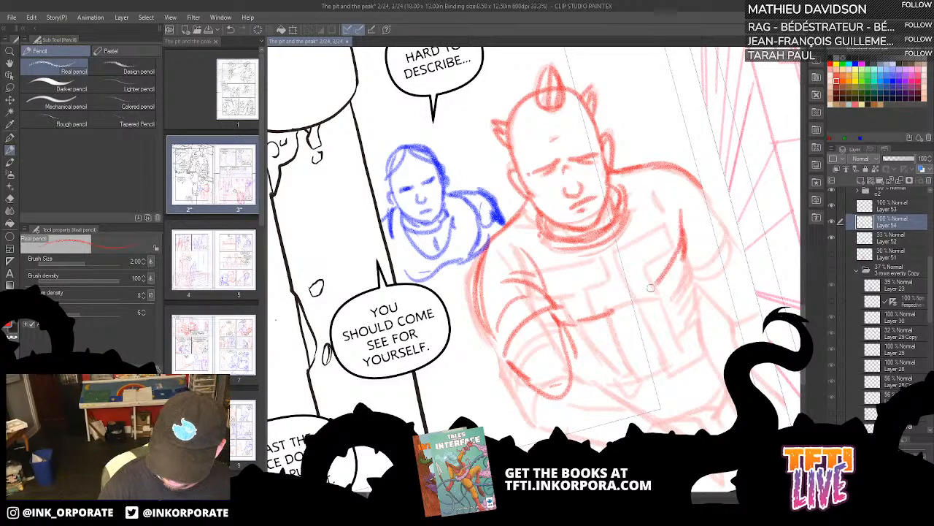
left_click_drag(684, 248, 640, 292)
mouse_move(561, 276)
left_mouse_down()
mouse_move(638, 256)
mouse_move(670, 226)
mouse_move(673, 242)
mouse_move(553, 289)
left_mouse_up()
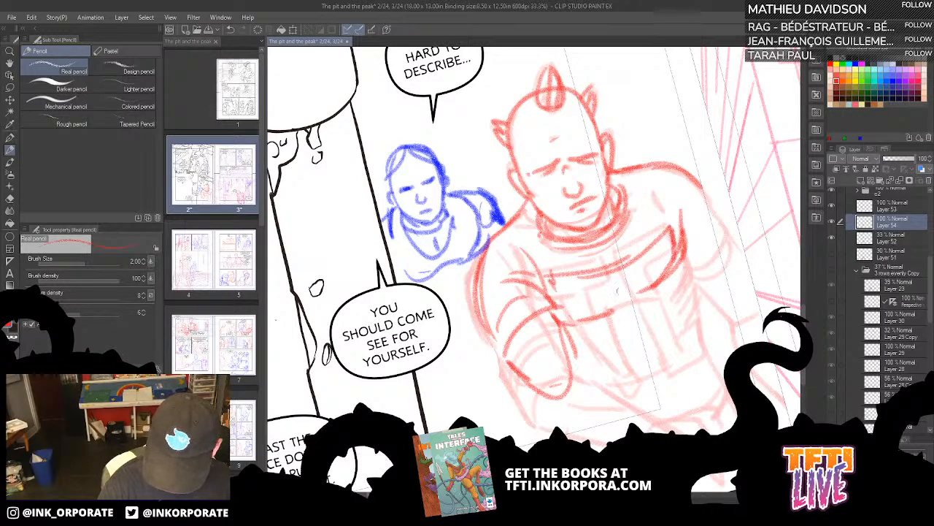
mouse_move(692, 260)
left_mouse_down()
mouse_move(664, 355)
mouse_move(689, 327)
left_mouse_up()
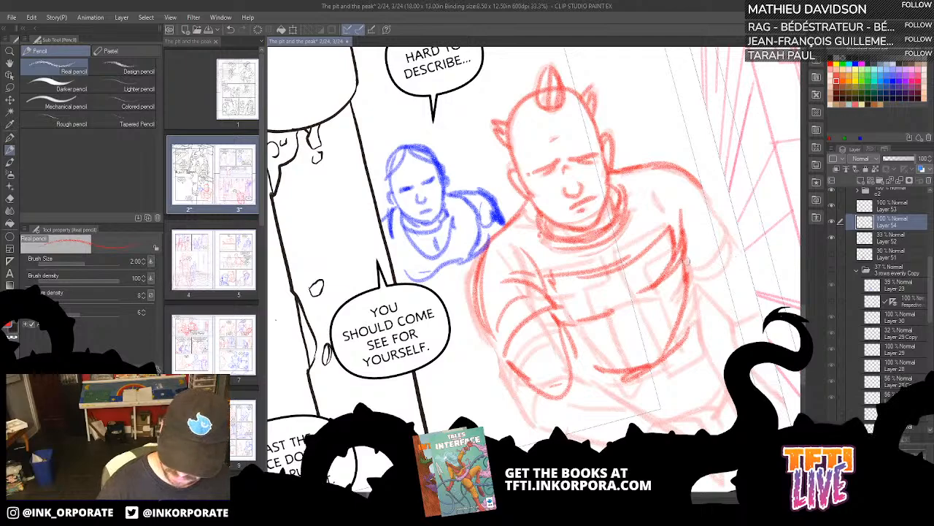
left_click_drag(685, 259, 694, 356)
Step: Draw the horned man's far arm with its rounded upper sleeve, outer shoulder curve and jagged folds below
left_click_drag(688, 311, 632, 322)
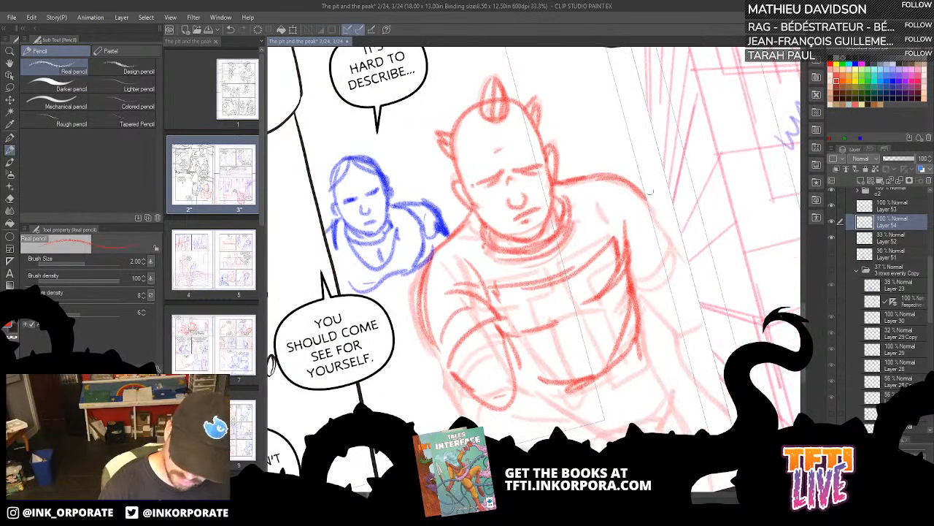
left_click_drag(628, 286, 665, 226)
mouse_move(647, 196)
left_mouse_down()
mouse_move(672, 265)
mouse_move(666, 238)
left_mouse_up()
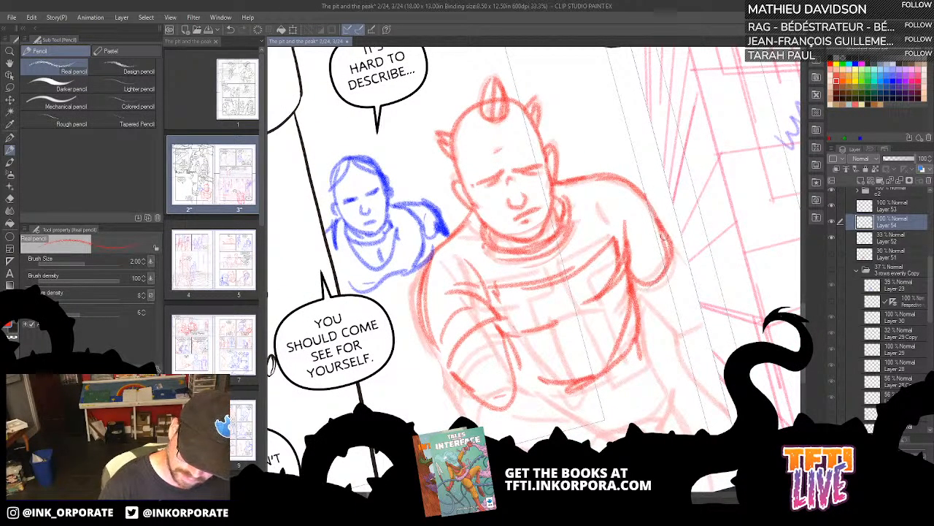
mouse_move(633, 277)
left_mouse_down()
mouse_move(666, 232)
mouse_move(691, 313)
left_mouse_up()
mouse_move(686, 249)
left_mouse_down()
mouse_move(693, 310)
mouse_move(663, 336)
mouse_move(649, 312)
mouse_move(666, 345)
left_mouse_up()
left_click_drag(698, 301, 697, 337)
mouse_move(667, 340)
left_mouse_down()
mouse_move(660, 348)
mouse_move(632, 300)
left_mouse_up()
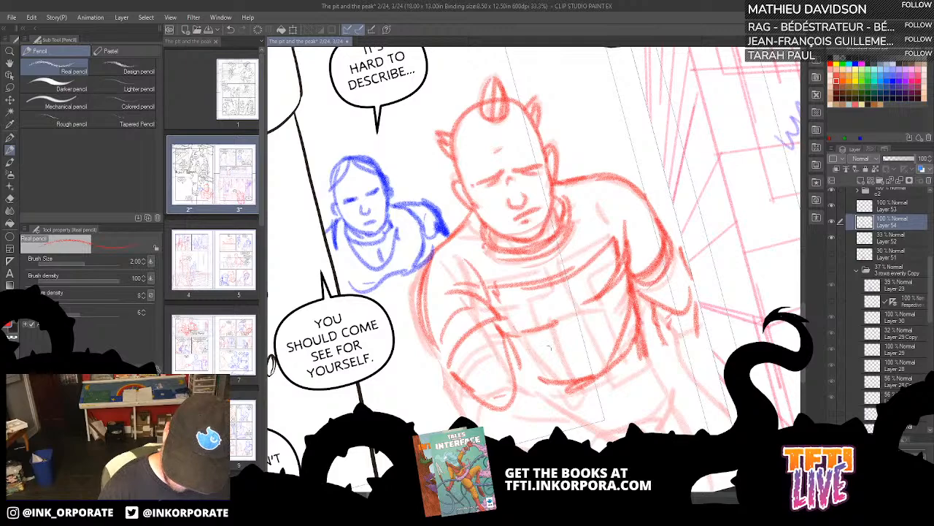
Step: Divide the chest vest with a lower cross seam and vertical seams, and reinforce its far edge and waist fold
left_click_drag(521, 355, 610, 351)
mouse_move(570, 269)
left_mouse_down()
mouse_move(568, 289)
mouse_move(511, 313)
mouse_move(545, 328)
mouse_move(520, 336)
mouse_move(565, 381)
left_mouse_up()
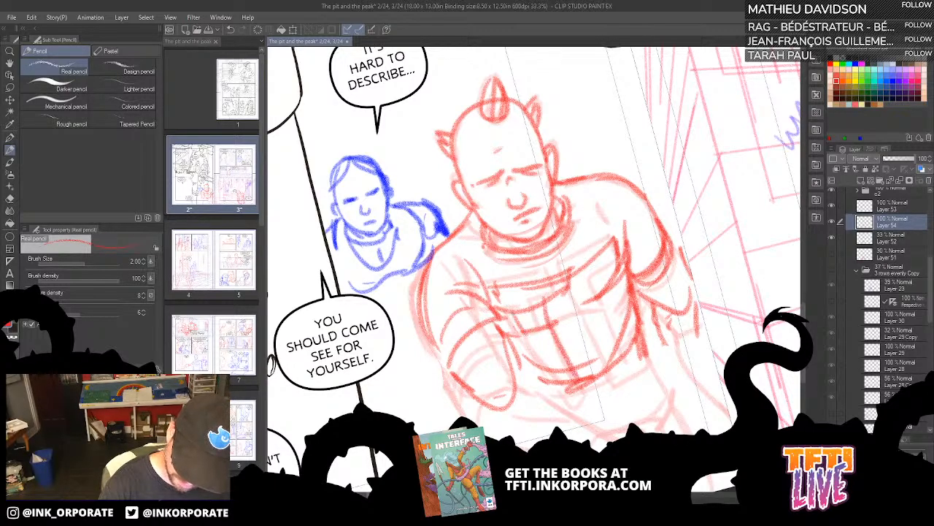
left_click_drag(526, 334, 536, 355)
left_click_drag(535, 351, 558, 381)
left_click_drag(574, 273, 596, 360)
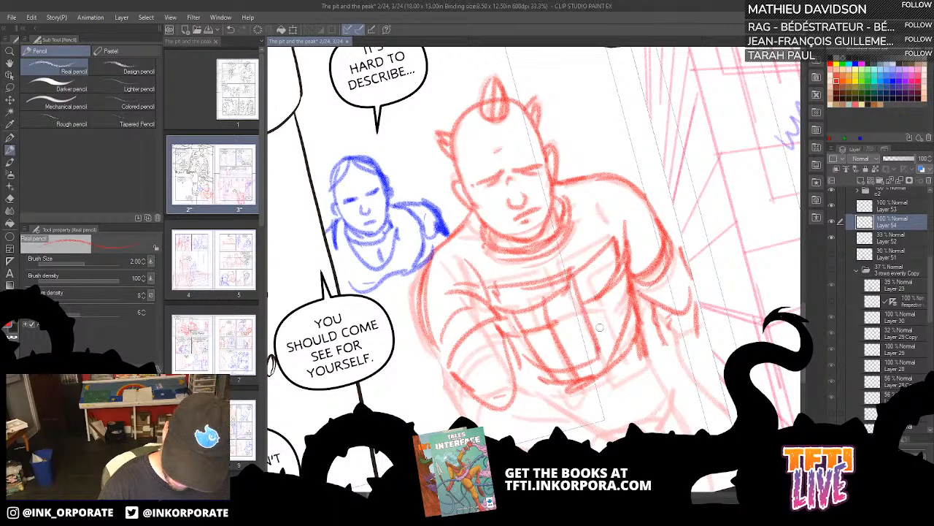
mouse_move(603, 286)
left_mouse_down()
mouse_move(608, 380)
mouse_move(642, 378)
left_mouse_up()
left_click_drag(633, 332, 638, 375)
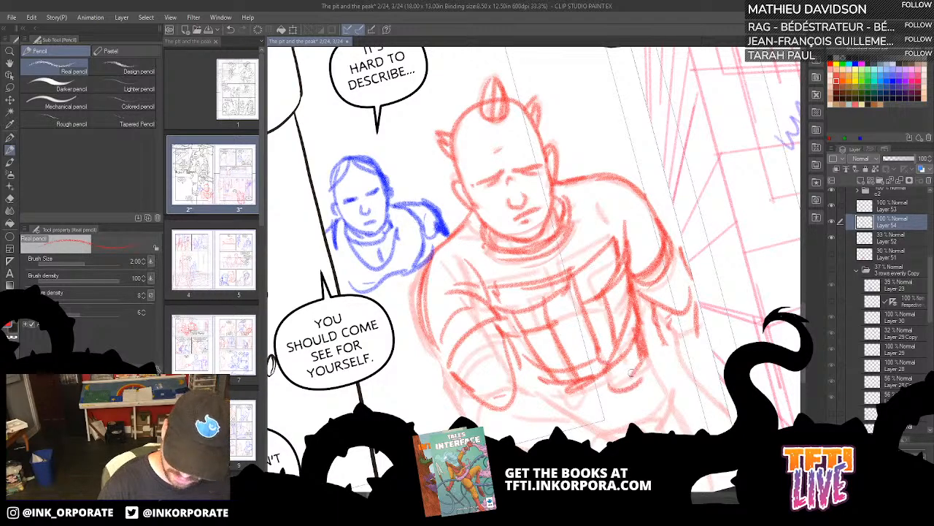
left_click_drag(635, 313, 632, 244)
Step: Draw the near forearm crossing the waist with the start of the hand, add the far waist line, and darken the forearm's lower edge
mouse_move(482, 338)
left_mouse_down()
mouse_move(511, 296)
mouse_move(486, 350)
mouse_move(510, 302)
mouse_move(496, 325)
mouse_move(566, 362)
left_mouse_up()
mouse_move(518, 302)
left_mouse_down()
mouse_move(591, 329)
mouse_move(579, 356)
left_mouse_up()
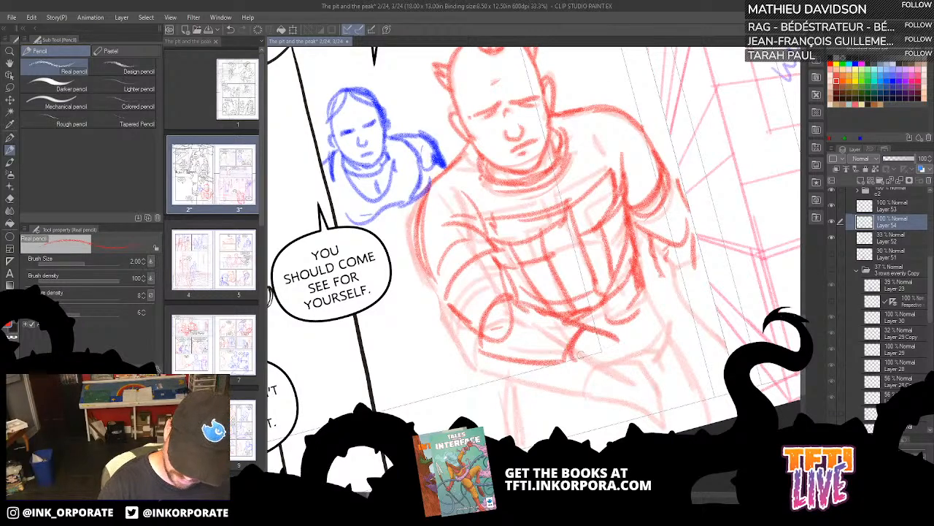
left_click_drag(640, 256, 662, 300)
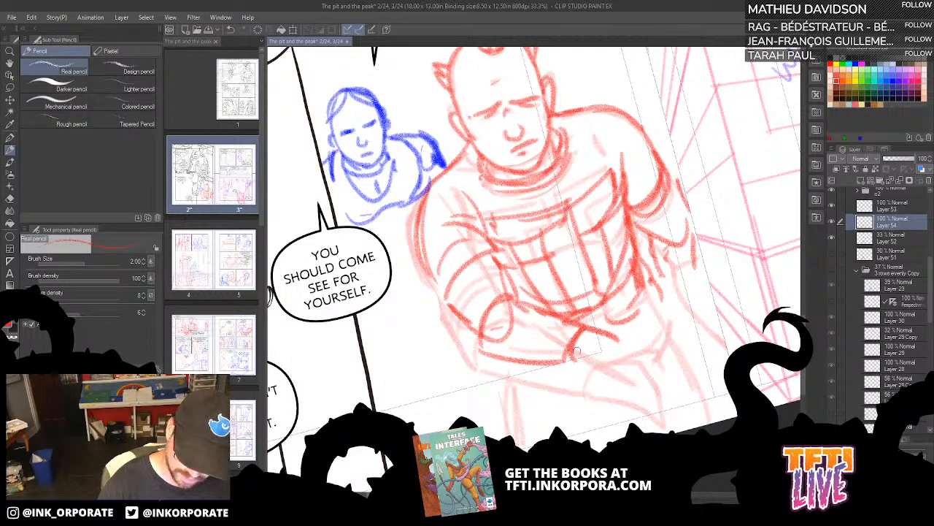
mouse_move(576, 352)
left_mouse_down()
mouse_move(552, 363)
mouse_move(482, 342)
left_mouse_up()
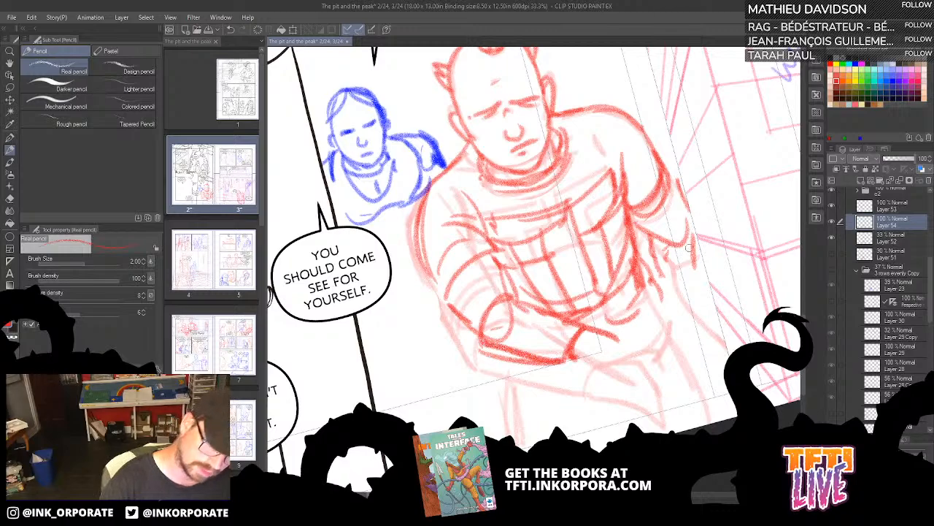
Step: Draw the far arm's pointed lower end and the hip and leg lines beneath the crossed forearm
mouse_move(666, 267)
left_mouse_down()
mouse_move(695, 287)
mouse_move(681, 310)
mouse_move(706, 320)
mouse_move(678, 315)
mouse_move(711, 293)
left_mouse_up()
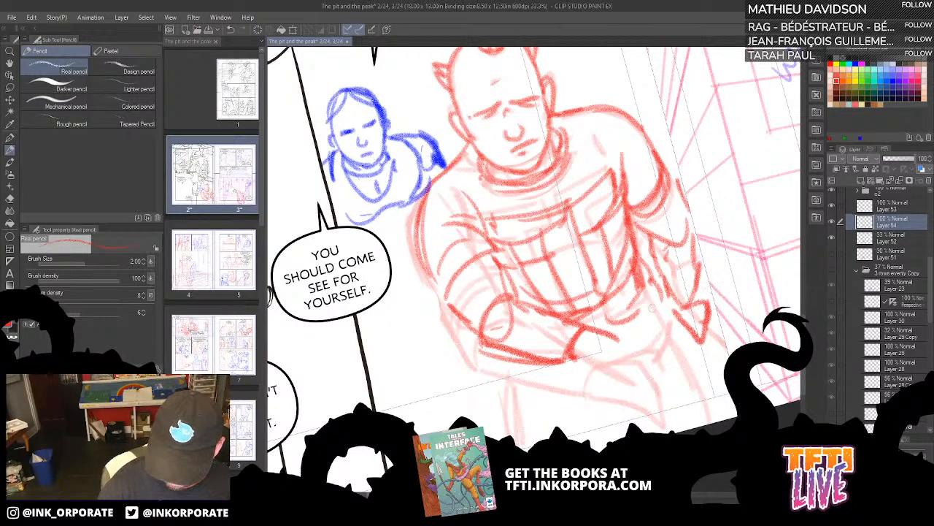
left_click_drag(652, 308, 664, 318)
mouse_move(567, 382)
left_mouse_down()
mouse_move(616, 384)
mouse_move(660, 323)
mouse_move(656, 296)
left_mouse_up()
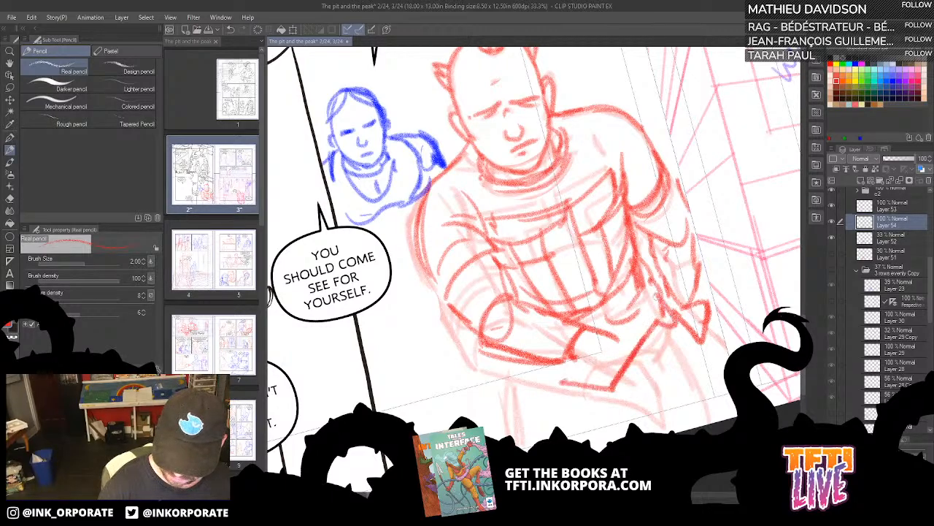
mouse_move(492, 357)
left_mouse_down()
mouse_move(526, 376)
mouse_move(511, 449)
left_mouse_up()
left_click_drag(604, 389, 592, 447)
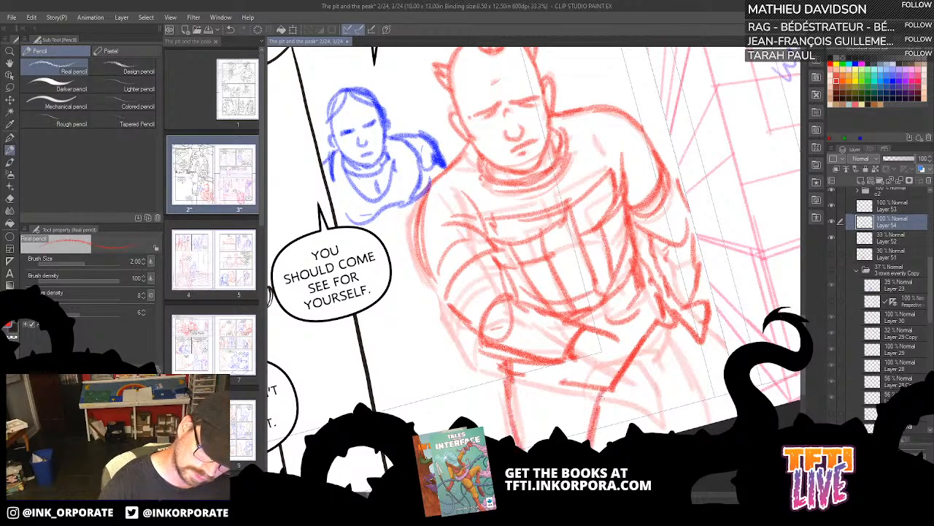
Step: Sketch the horned man's legs and the folds below his waist in red pencil on Layer 54
left_click_drag(501, 372, 511, 441)
mouse_move(617, 394)
left_mouse_down()
mouse_move(592, 448)
mouse_move(603, 431)
left_mouse_up()
left_click_drag(641, 363, 613, 398)
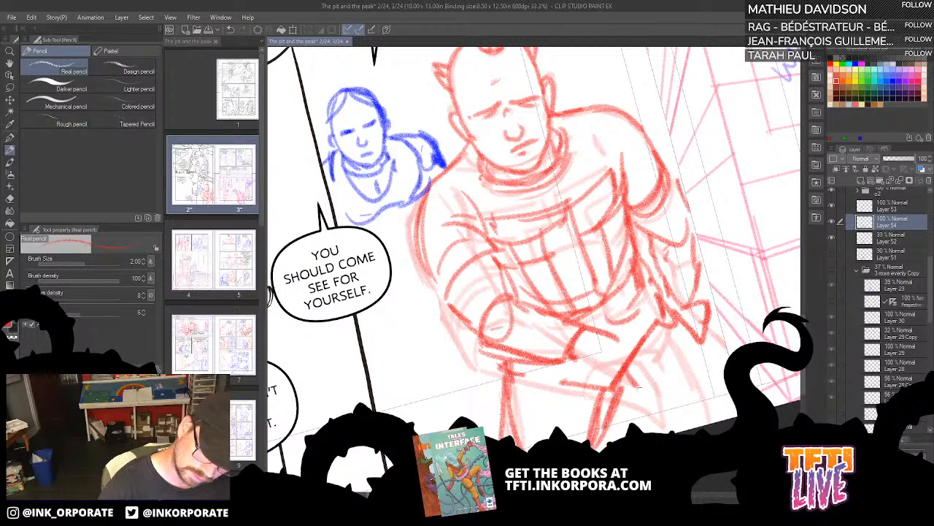
left_click_drag(668, 337, 637, 429)
left_click_drag(666, 321, 705, 416)
mouse_move(621, 378)
left_mouse_down()
mouse_move(673, 432)
mouse_move(694, 428)
mouse_move(685, 348)
left_mouse_up()
mouse_move(680, 314)
left_mouse_down()
mouse_move(699, 392)
mouse_move(694, 410)
left_mouse_up()
scroll(697, 394, "up", 3)
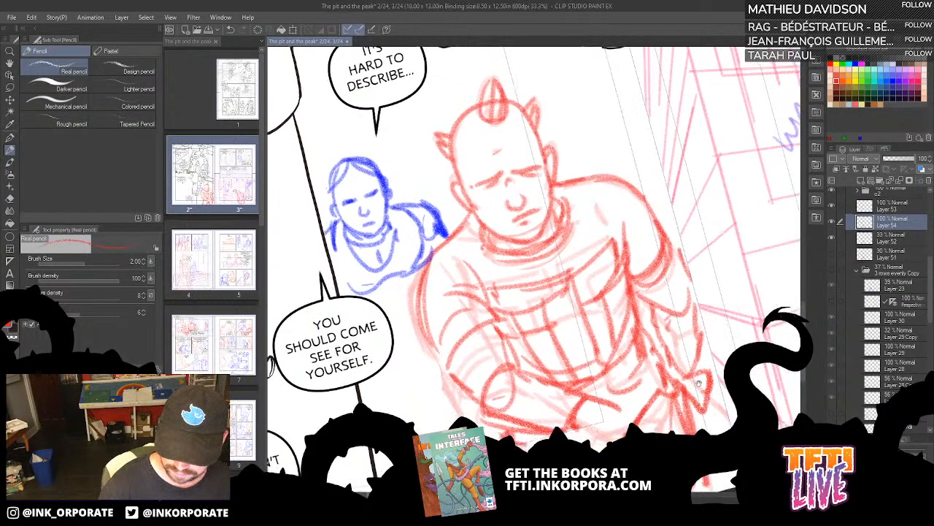
Step: Darken the lower edge of the horned man's forearm and draw his clasped hands with individual fingers
scroll(699, 383, "down", 2)
mouse_move(595, 399)
left_mouse_down()
mouse_move(487, 377)
mouse_move(444, 307)
left_mouse_up()
scroll(694, 342, "down", 3)
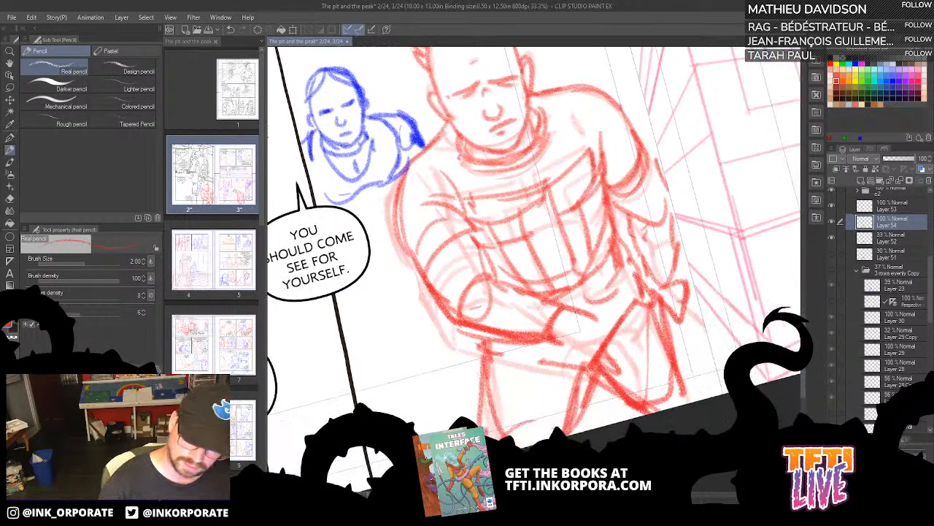
left_click_drag(546, 362, 584, 376)
left_click_drag(555, 332, 572, 343)
left_click_drag(577, 311, 571, 338)
mouse_move(562, 310)
left_mouse_down()
mouse_move(604, 301)
mouse_move(589, 339)
left_mouse_up()
left_click_drag(610, 302, 600, 332)
left_click_drag(622, 320, 632, 334)
left_click_drag(559, 347, 600, 337)
mouse_move(614, 331)
left_mouse_down()
mouse_move(618, 355)
mouse_move(634, 363)
left_mouse_up()
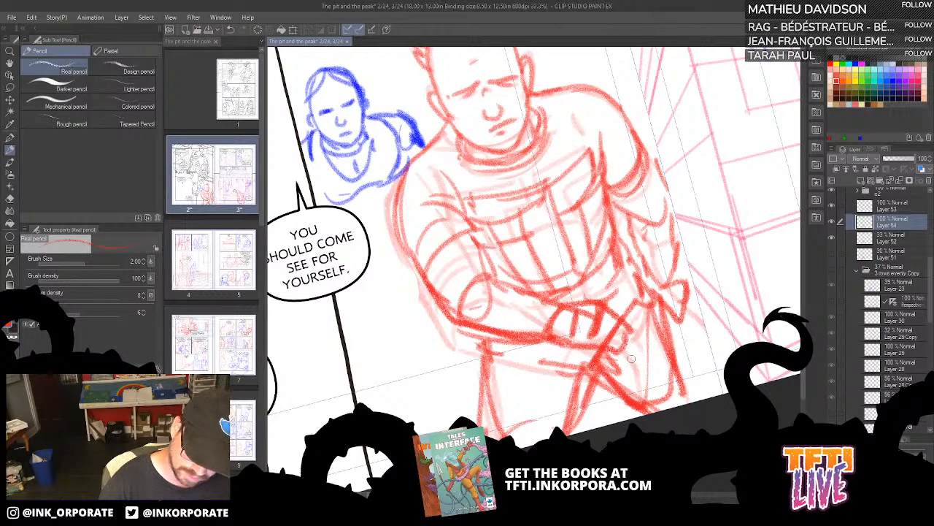
Step: Reinforce the inner sleeve line of the bent arm and hide the faint rough sketch on Layer 52
scroll(640, 350, "up", 3)
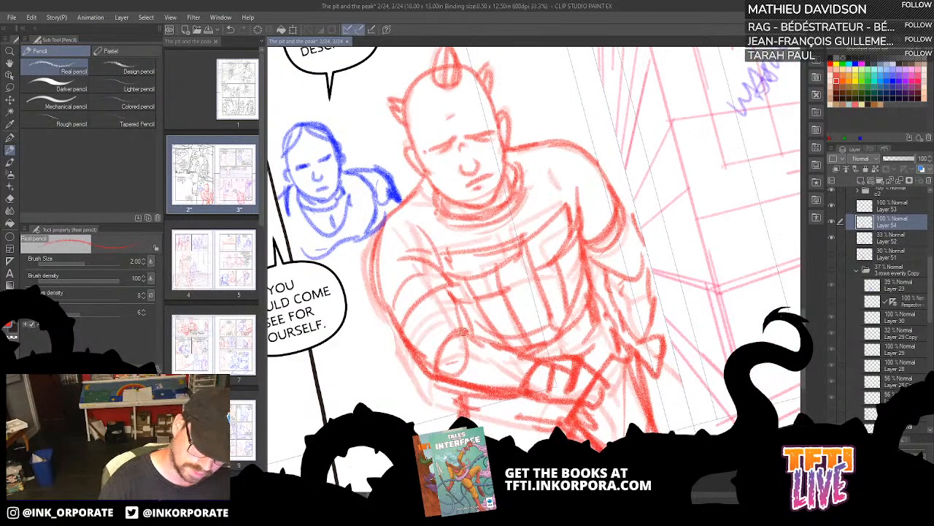
mouse_move(463, 332)
left_mouse_down()
mouse_move(442, 285)
mouse_move(460, 331)
left_mouse_up()
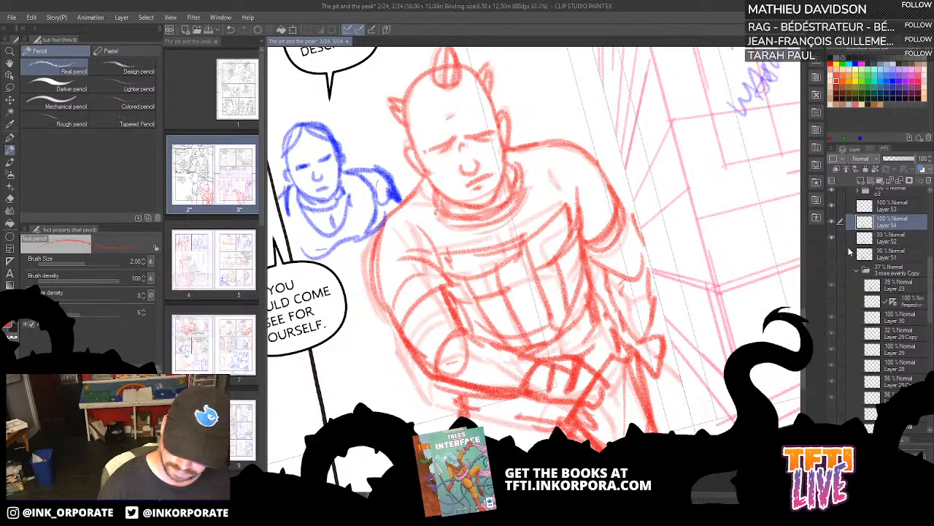
left_click(835, 250)
Step: Darken both of the horned man's legs below the hands with repeated red pencil strokes
left_click_drag(613, 374, 572, 314)
left_click_drag(486, 342, 520, 443)
left_click_drag(593, 362, 588, 425)
left_click_drag(598, 392, 588, 428)
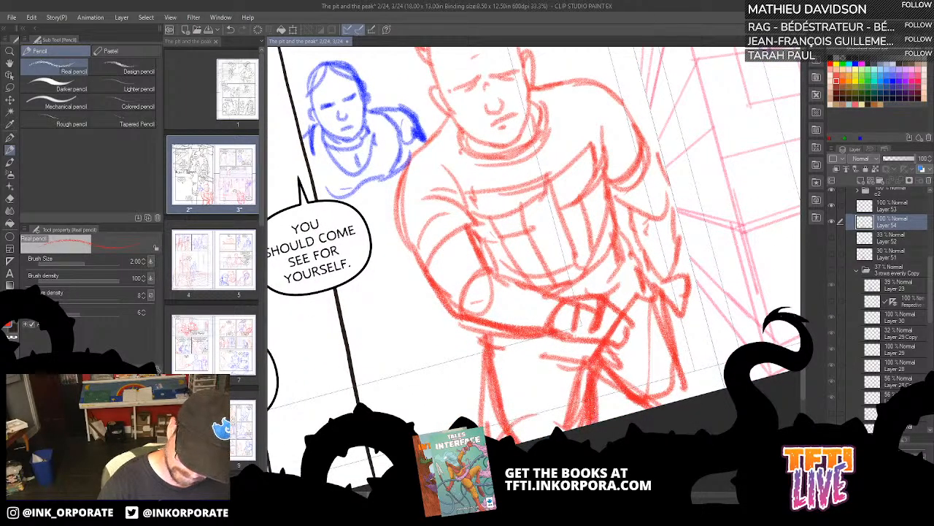
left_click_drag(507, 399, 496, 437)
left_click_drag(506, 373, 490, 438)
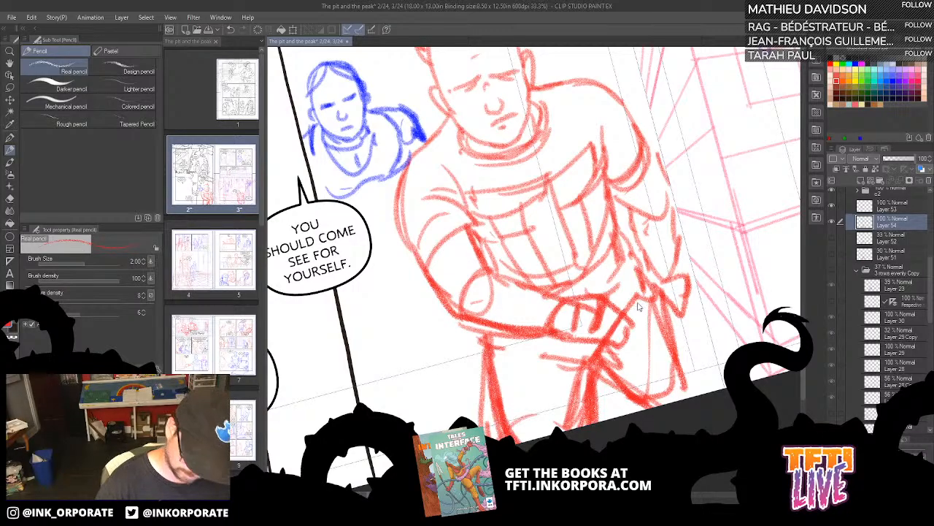
Step: Select Layer 53 together with Layer 54 and move both figures slightly up within the panel
scroll(637, 307, "down", 3)
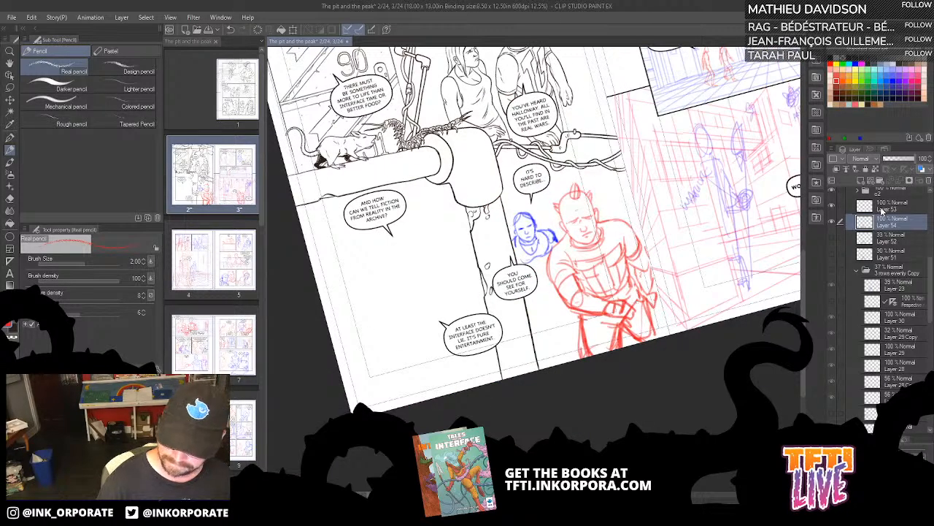
left_click(881, 209, "ctrl")
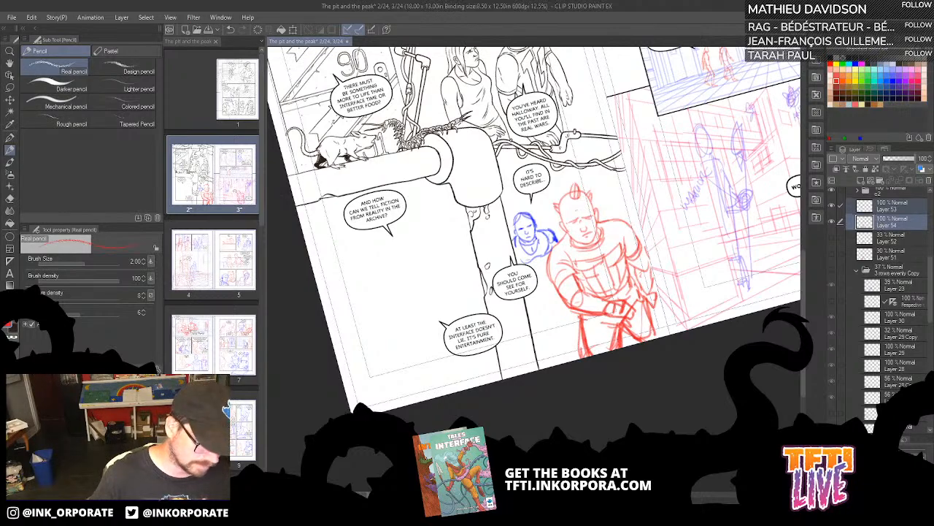
key("k")
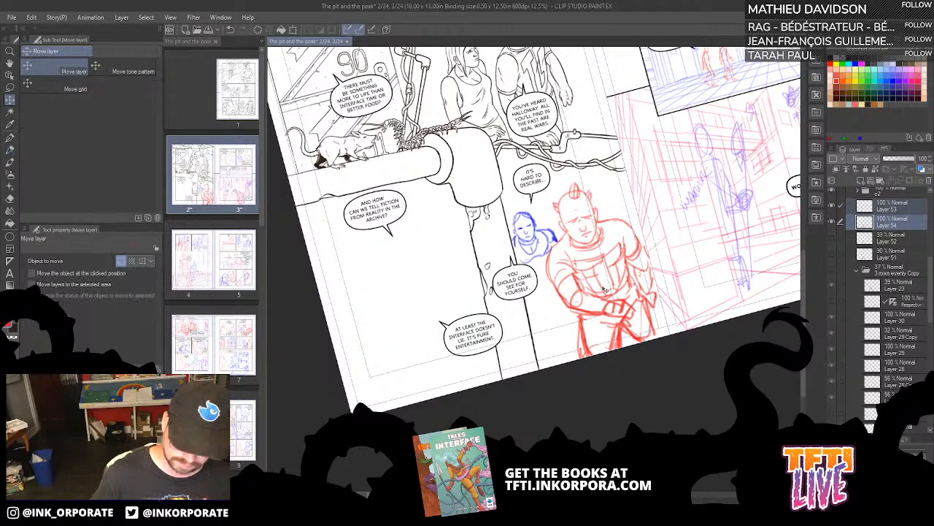
mouse_move(606, 290)
left_mouse_down()
mouse_move(602, 276)
mouse_move(604, 286)
left_mouse_up()
Step: Lower the opacity of Layer 54, the red sketch of the horned man, to 36%
left_click(885, 206)
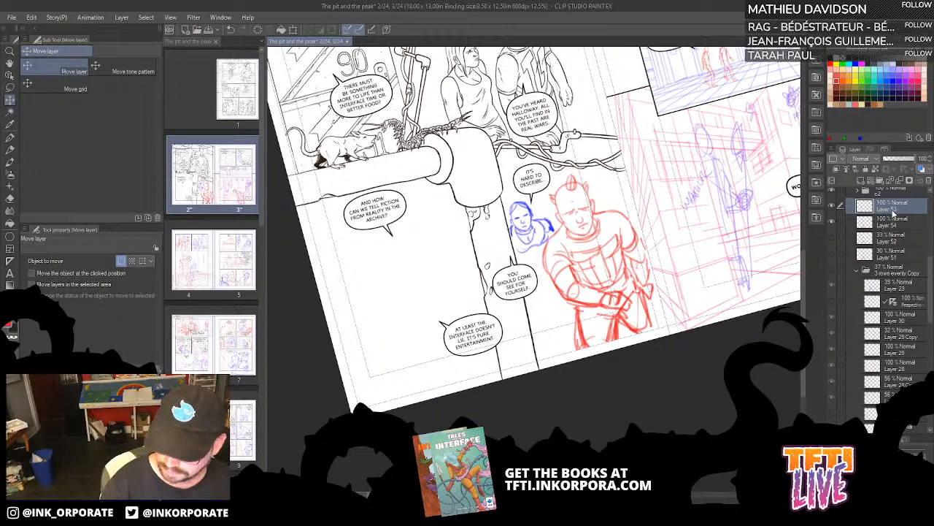
left_click(885, 222)
left_click(897, 159)
left_click_drag(896, 160, 895, 159)
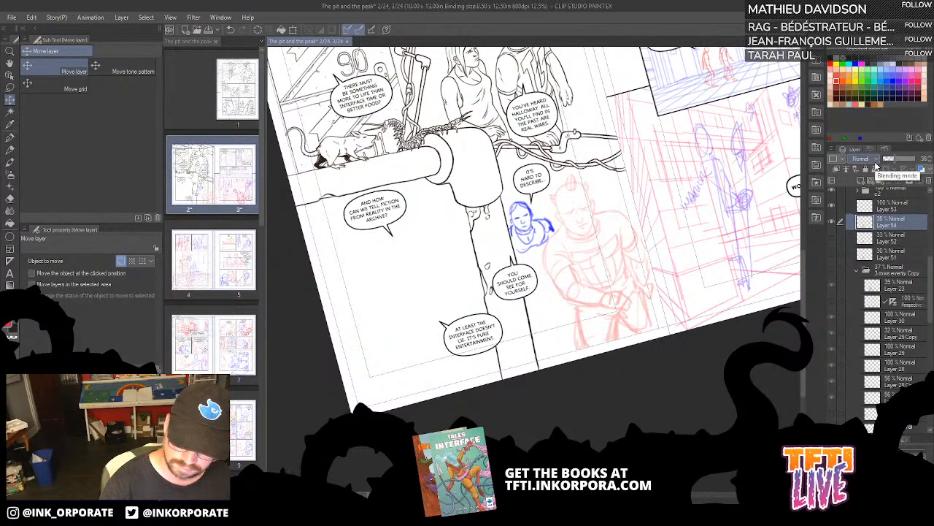
Step: Switch back to the Real pencil and add a new raster layer above the faded red sketch
key("ctrl+plus")
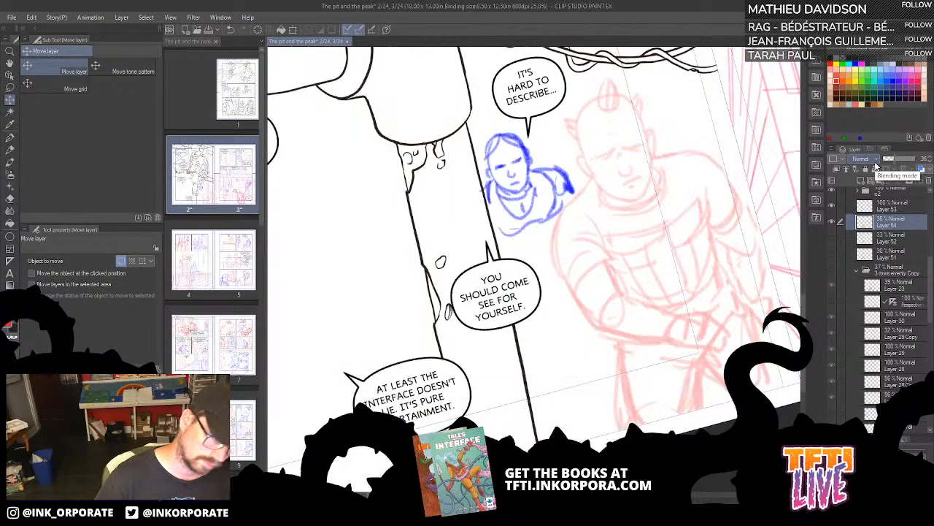
left_click(9, 150)
left_click_drag(659, 316, 576, 276)
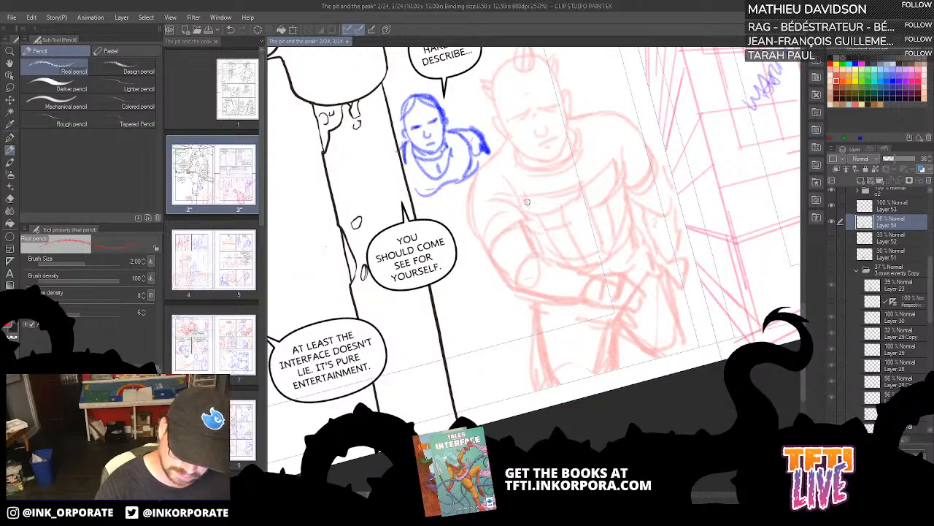
left_click(866, 170)
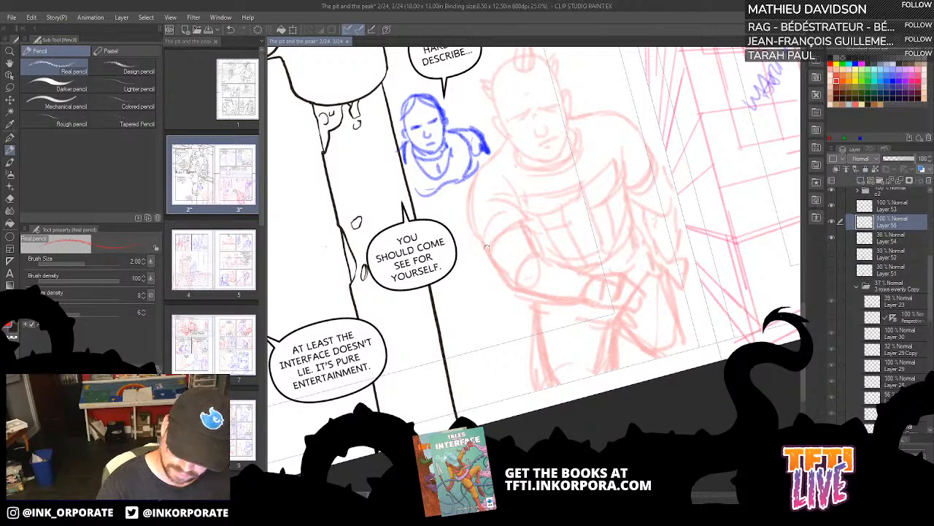
Step: Trace the horned man's sleeve cuff, fabric folds and outer shoulder on the side nearest the blue figure
left_click_drag(486, 248, 525, 224)
left_click_drag(501, 206, 525, 222)
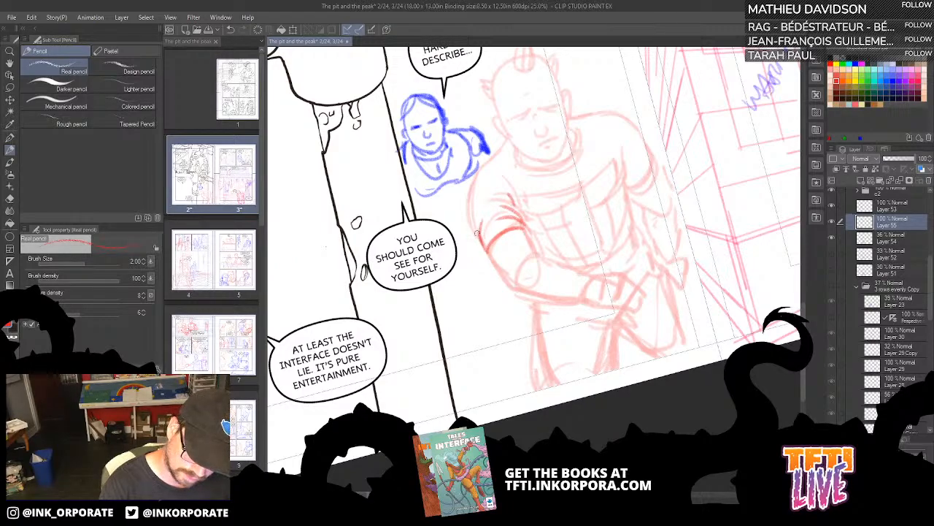
mouse_move(474, 216)
left_mouse_down()
mouse_move(470, 181)
mouse_move(513, 141)
left_mouse_up()
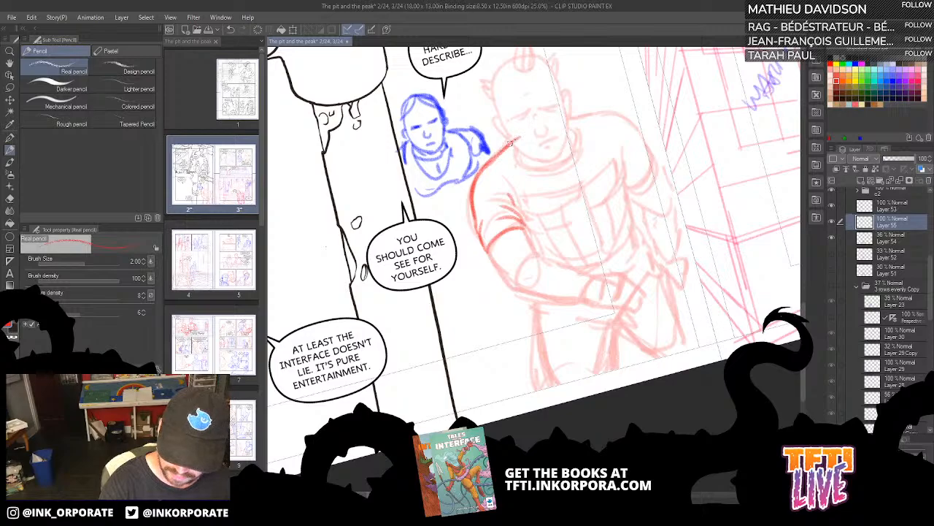
Step: Trace the horned man's other shoulder and upper arm, farthest from the blue figure, undoing stray strokes
mouse_move(564, 124)
left_mouse_down()
mouse_move(591, 115)
mouse_move(641, 131)
left_mouse_up()
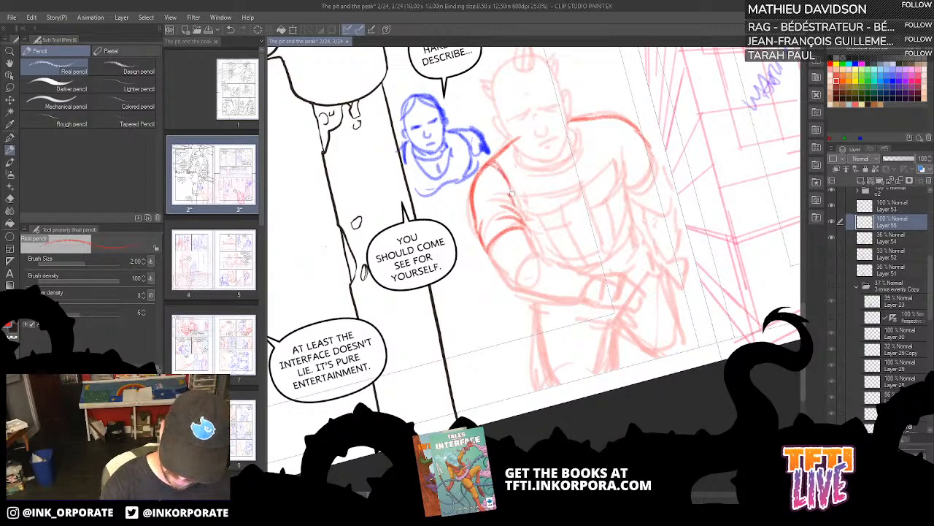
mouse_move(614, 120)
left_mouse_down()
mouse_move(622, 182)
mouse_move(599, 211)
left_mouse_up()
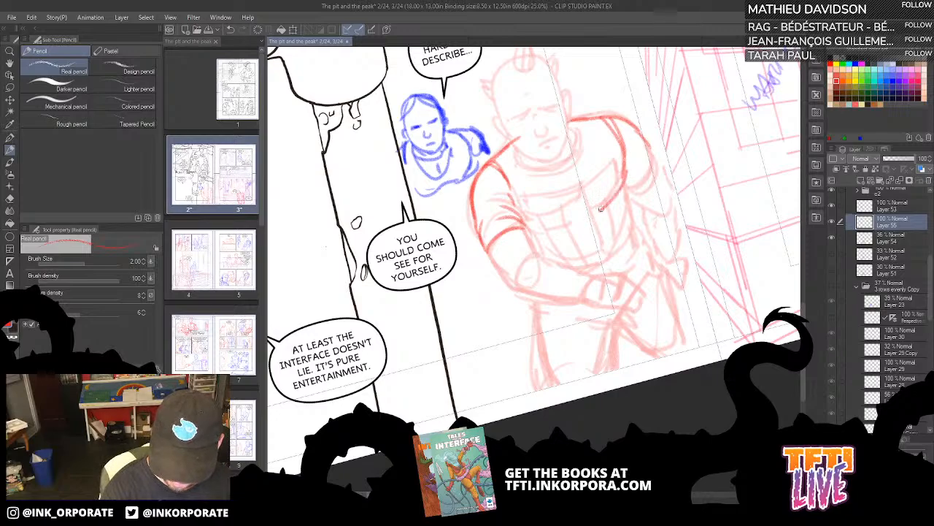
mouse_move(626, 175)
left_mouse_down()
mouse_move(599, 211)
mouse_move(612, 202)
mouse_move(558, 227)
mouse_move(628, 211)
mouse_move(657, 183)
mouse_move(655, 171)
left_mouse_up()
key("ctrl+z")
key("ctrl+z")
scroll(547, 229, "up", 5)
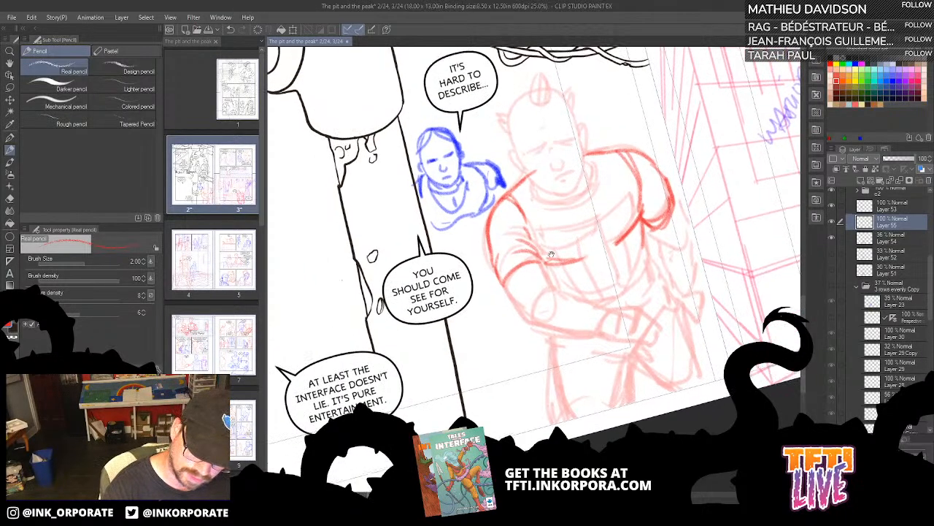
Step: Redraw the outline of the horned man's head, from the jaw around to the crown
mouse_move(521, 239)
left_mouse_down()
mouse_move(544, 268)
mouse_move(573, 274)
mouse_move(583, 216)
mouse_move(560, 167)
left_mouse_up()
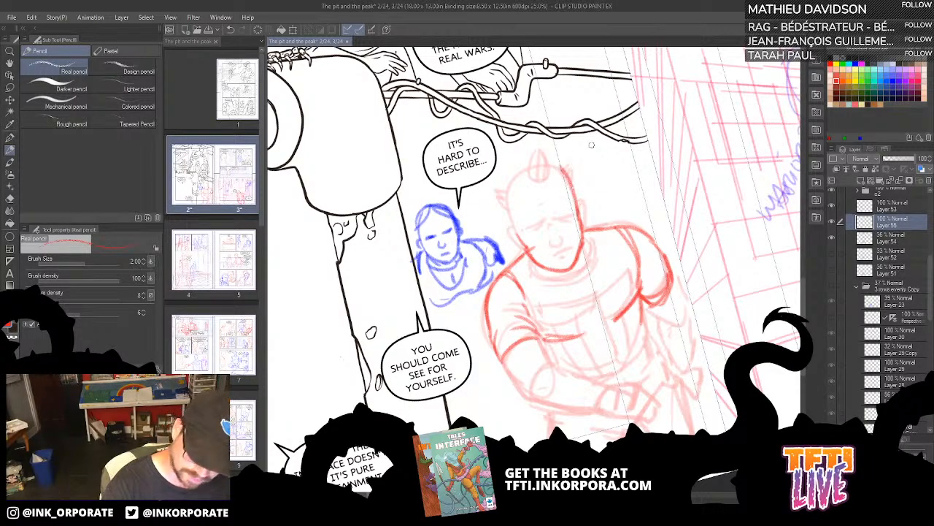
key("ctrl+z")
mouse_move(519, 234)
left_mouse_down()
mouse_move(509, 182)
mouse_move(527, 171)
mouse_move(564, 178)
mouse_move(576, 208)
mouse_move(551, 168)
mouse_move(527, 170)
left_mouse_up()
mouse_move(574, 188)
left_mouse_down()
mouse_move(558, 171)
mouse_move(522, 175)
mouse_move(539, 187)
mouse_move(537, 153)
left_mouse_up()
key("ctrl+z")
Step: Draw the forehead horn and the two side horns, and make a first pass at the eye lines
left_click_drag(545, 155, 542, 188)
key("ctrl+z")
key("ctrl+z")
left_click_drag(539, 180, 529, 192)
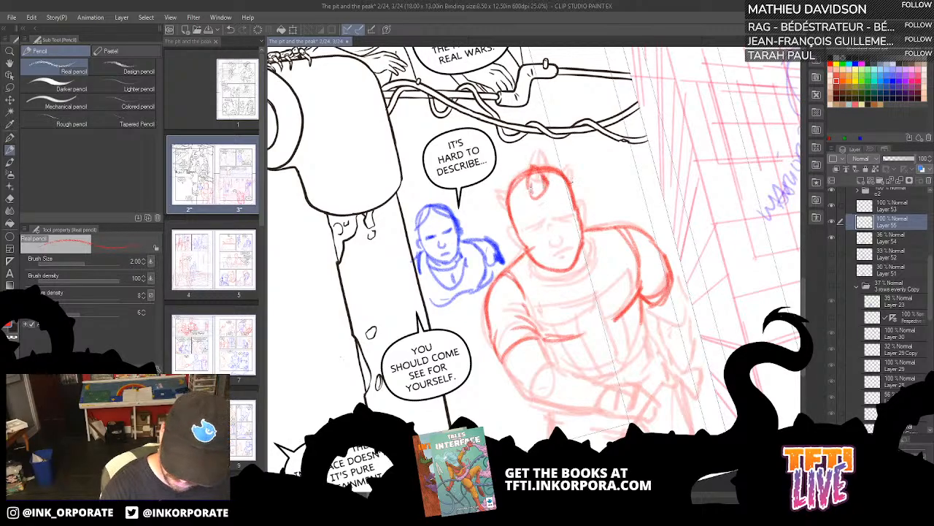
mouse_move(575, 174)
left_mouse_down()
mouse_move(570, 196)
mouse_move(576, 163)
left_mouse_up()
mouse_move(503, 194)
left_mouse_down()
mouse_move(500, 219)
mouse_move(543, 232)
left_mouse_up()
left_click_drag(552, 220, 568, 222)
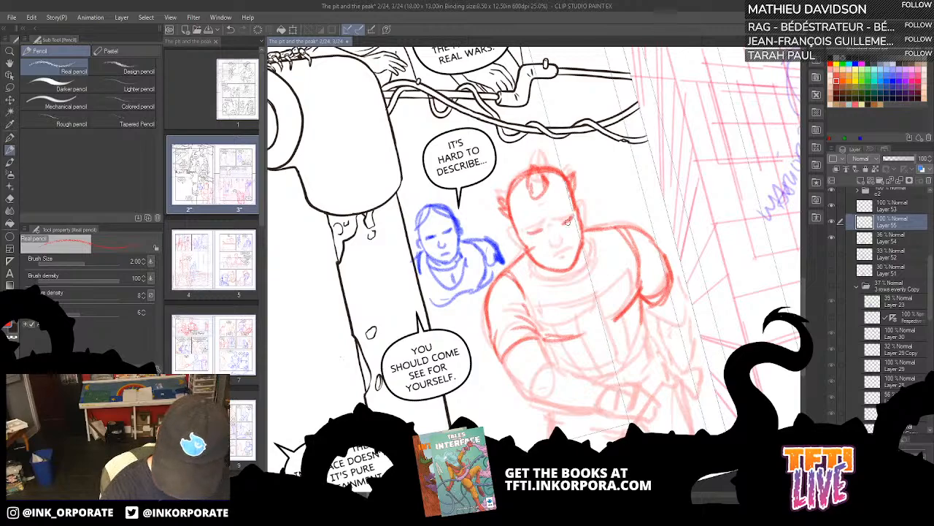
Step: Undo the first eye line and draw the man's lowered eyes, nose and mouth at closer zoom
scroll(589, 189, "up", 2)
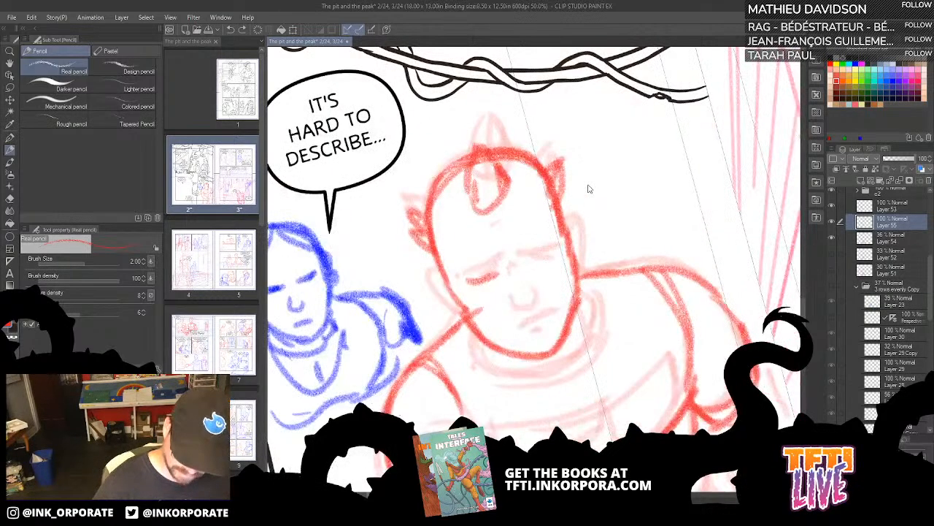
key("ctrl+z")
left_click_drag(632, 281, 670, 239)
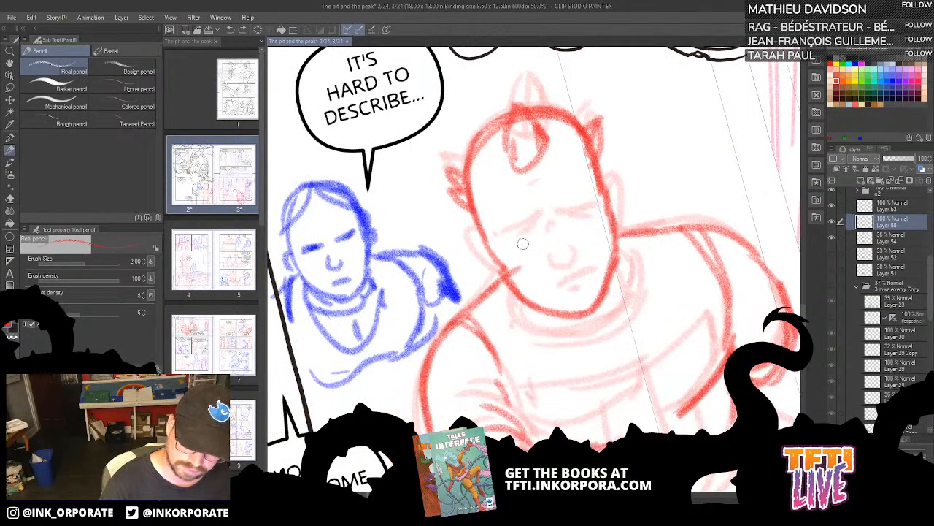
left_click_drag(511, 243, 594, 216)
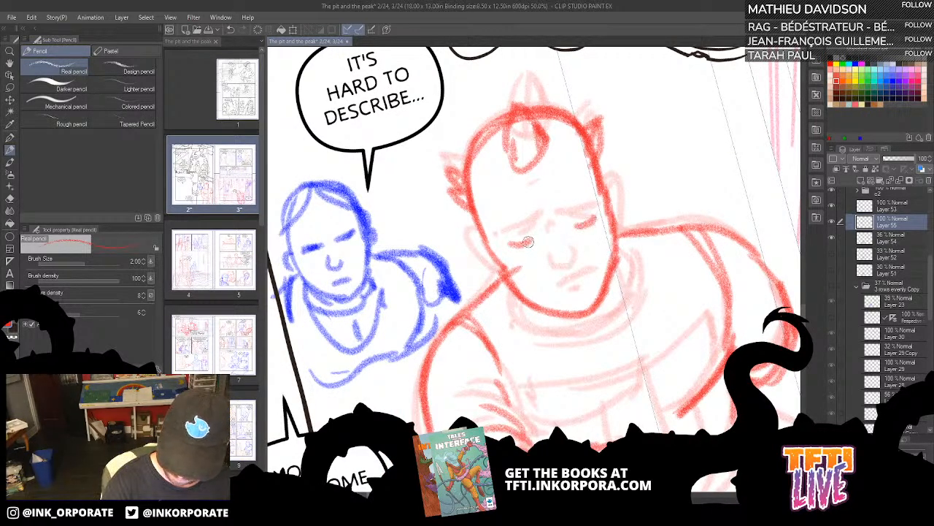
left_click_drag(529, 242, 563, 223)
left_click_drag(553, 268, 593, 273)
key("ctrl+z")
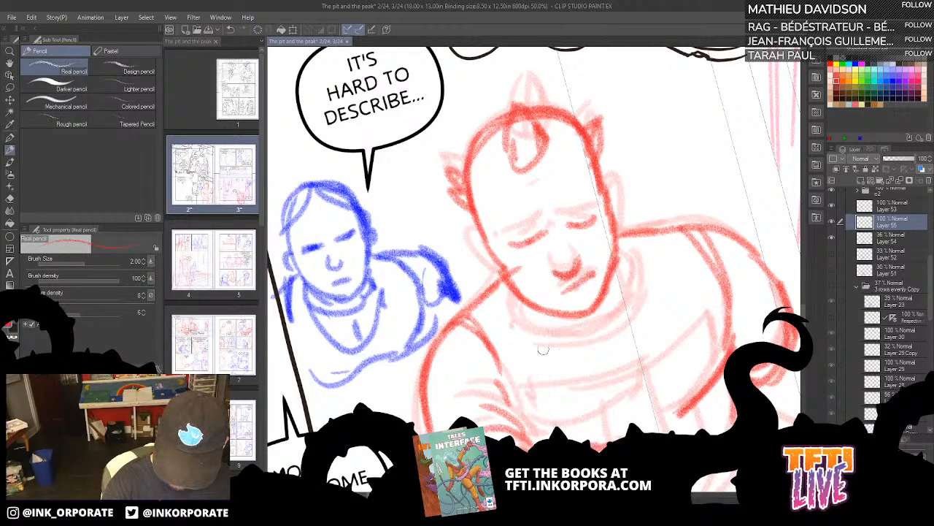
Step: Draw both of the horned man's ears and his slanted eyebrows
mouse_move(599, 196)
left_mouse_down()
mouse_move(621, 189)
mouse_move(624, 228)
left_mouse_up()
left_click_drag(603, 175, 627, 208)
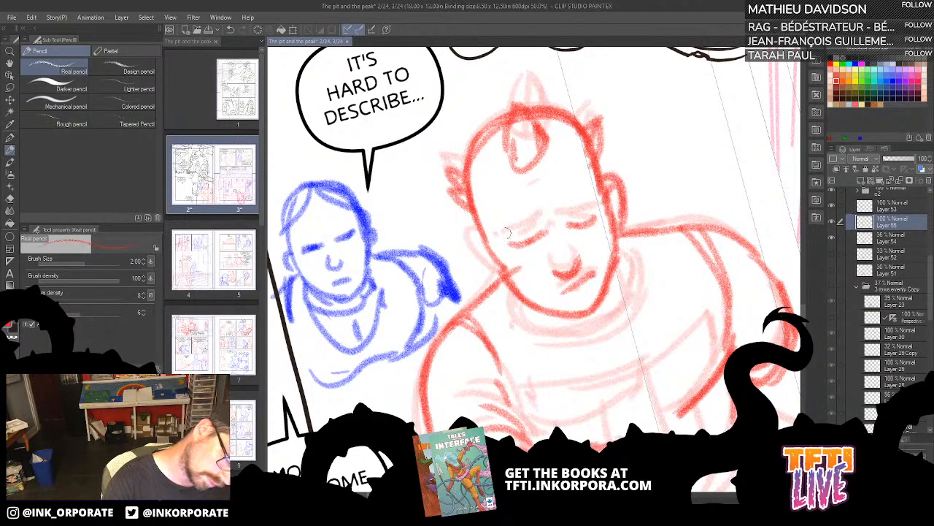
left_click_drag(475, 232, 499, 279)
left_click_drag(508, 229, 595, 212)
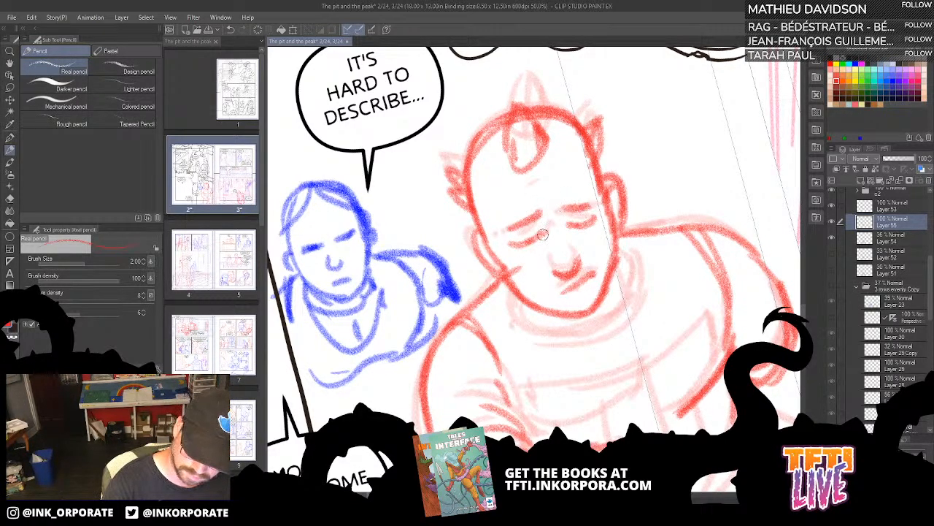
left_click_drag(478, 235, 505, 271)
Step: Redraw the horned man's bent forearm over the rough, from the sleeve past the elbow to the wrist
scroll(522, 300, "down", 2)
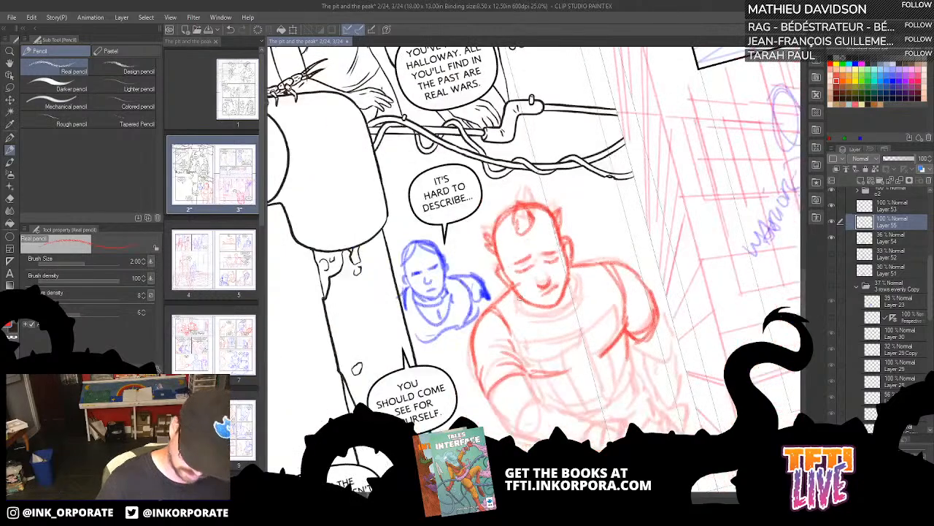
mouse_move(521, 301)
left_mouse_down()
mouse_move(502, 275)
mouse_move(471, 172)
mouse_move(481, 187)
mouse_move(523, 169)
mouse_move(527, 177)
left_mouse_up()
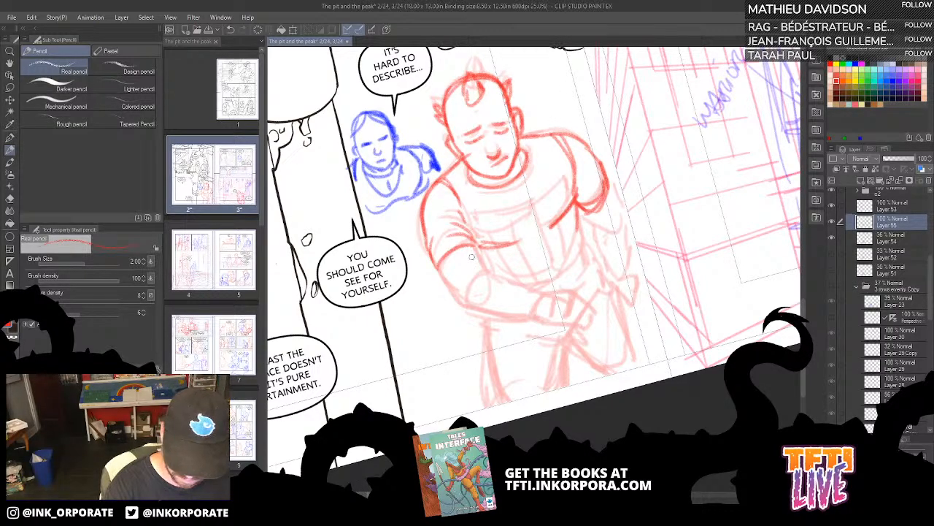
mouse_move(470, 244)
left_mouse_down()
mouse_move(483, 274)
mouse_move(437, 262)
mouse_move(455, 299)
mouse_move(467, 304)
mouse_move(486, 271)
mouse_move(509, 277)
mouse_move(533, 289)
left_mouse_up()
key("ctrl+z")
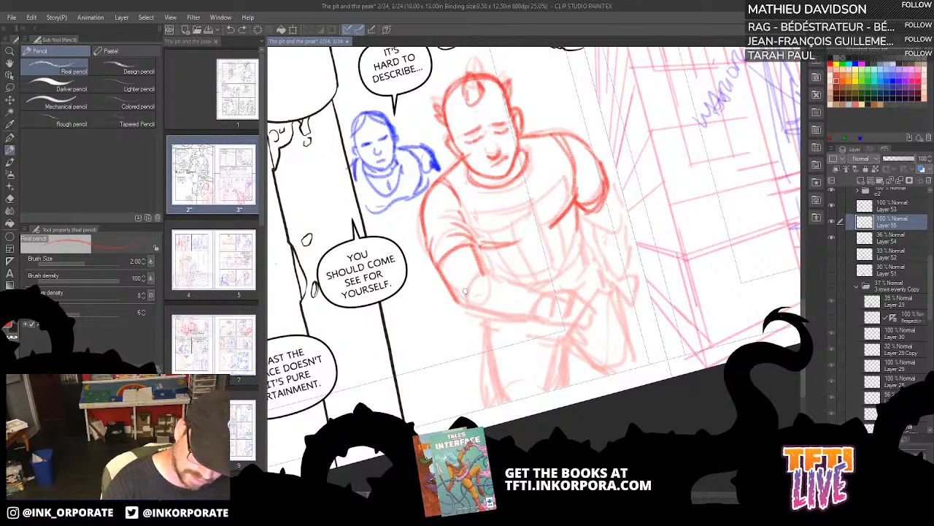
mouse_move(467, 292)
left_mouse_down()
mouse_move(495, 276)
mouse_move(522, 291)
left_mouse_up()
left_click_drag(458, 305, 523, 321)
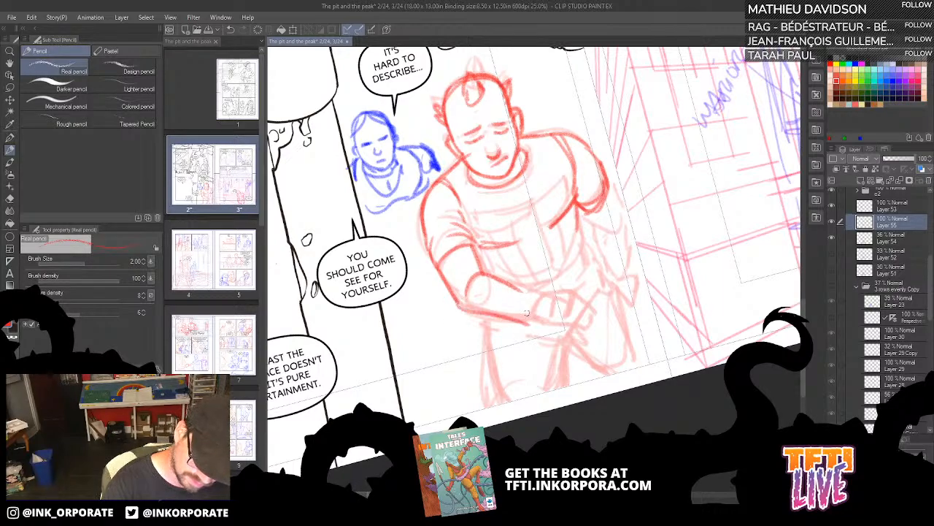
key("ctrl+z")
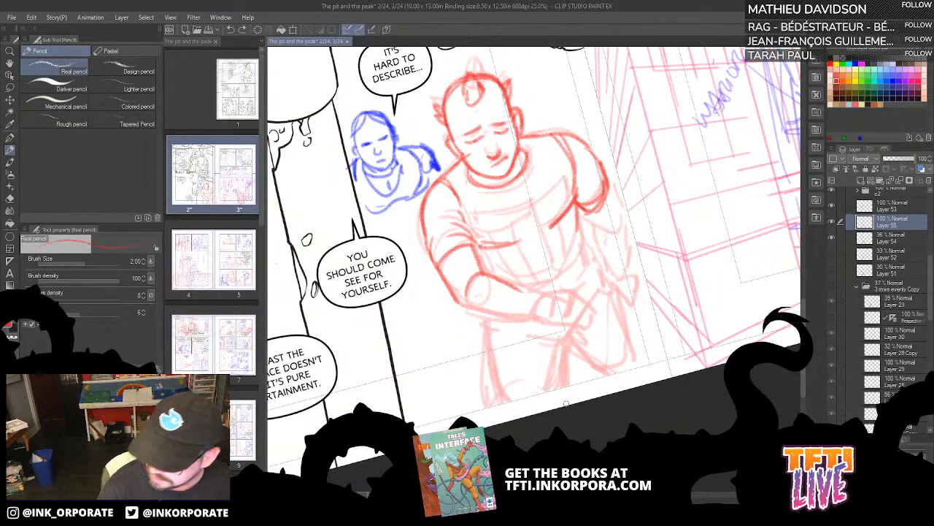
mouse_move(461, 307)
left_mouse_down()
mouse_move(532, 312)
mouse_move(518, 288)
mouse_move(540, 299)
left_mouse_up()
Step: Draw the horned man's hand at the end of the bent forearm, resting in front of his waist
left_click_drag(533, 296, 574, 293)
left_click_drag(531, 316, 567, 327)
mouse_move(567, 290)
left_mouse_down()
mouse_move(599, 332)
mouse_move(590, 305)
mouse_move(603, 330)
mouse_move(594, 328)
left_mouse_up()
Step: Draw the horned man's collar, the panels on his chest and the side of his torso down to the waist
left_click_drag(637, 154, 600, 183)
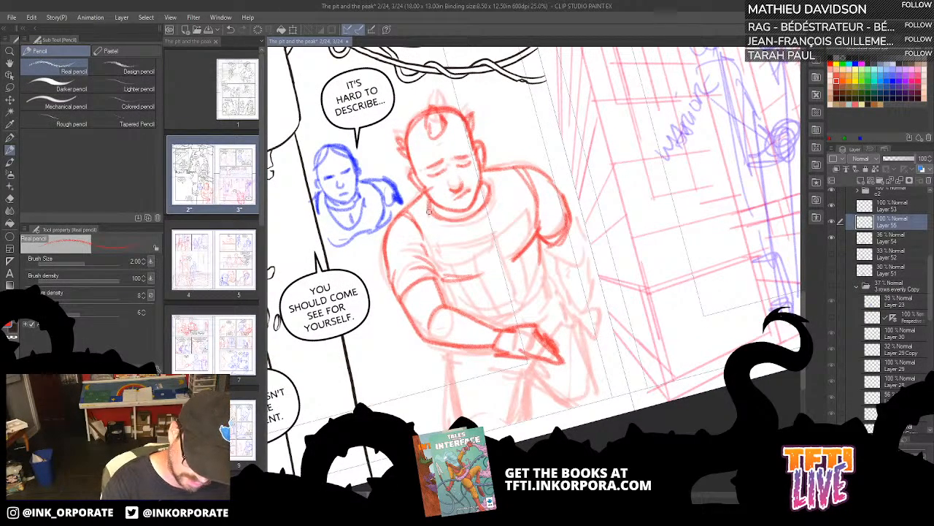
mouse_move(429, 213)
left_mouse_down()
mouse_move(450, 226)
mouse_move(438, 222)
mouse_move(488, 213)
mouse_move(487, 183)
left_mouse_up()
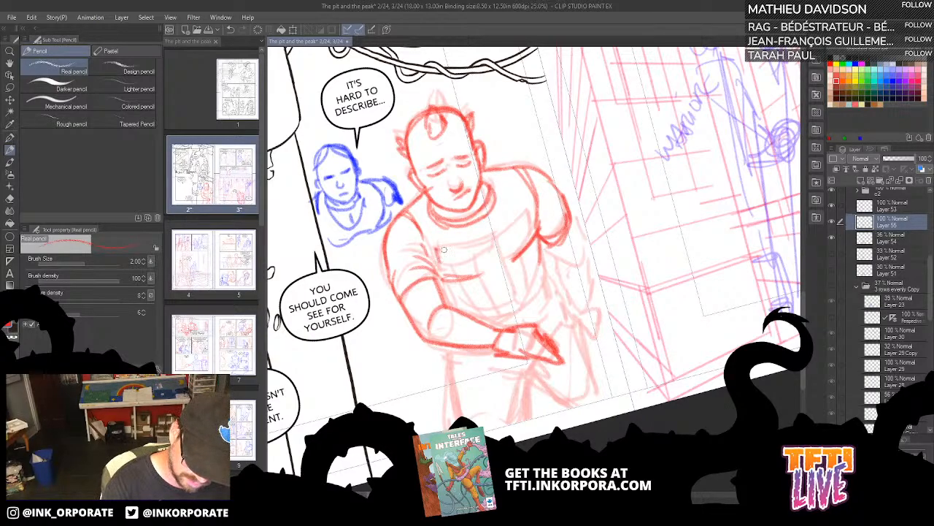
mouse_move(438, 251)
left_mouse_down()
mouse_move(484, 241)
mouse_move(489, 253)
mouse_move(444, 263)
mouse_move(487, 254)
mouse_move(465, 274)
mouse_move(452, 268)
mouse_move(485, 315)
left_mouse_up()
left_click_drag(480, 270, 501, 316)
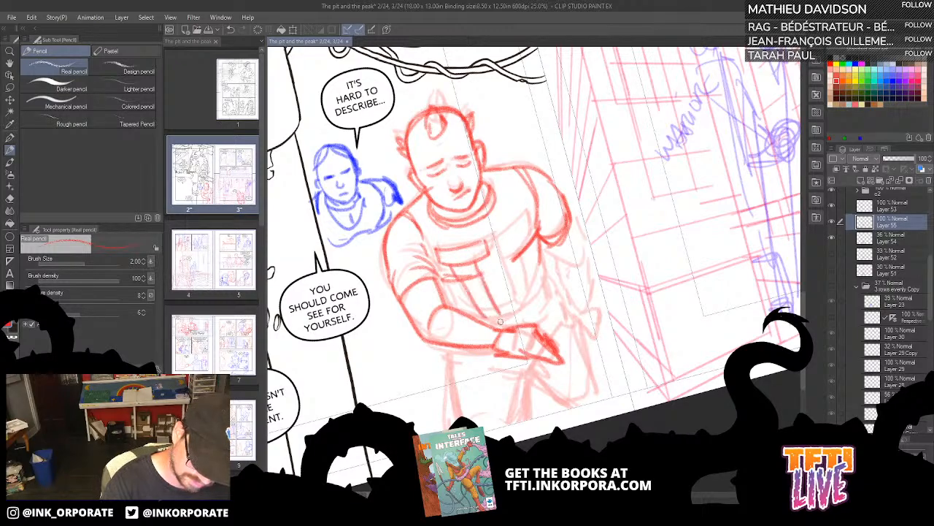
mouse_move(546, 335)
left_mouse_down()
mouse_move(563, 303)
mouse_move(550, 291)
mouse_move(540, 252)
mouse_move(514, 315)
mouse_move(533, 293)
left_mouse_up()
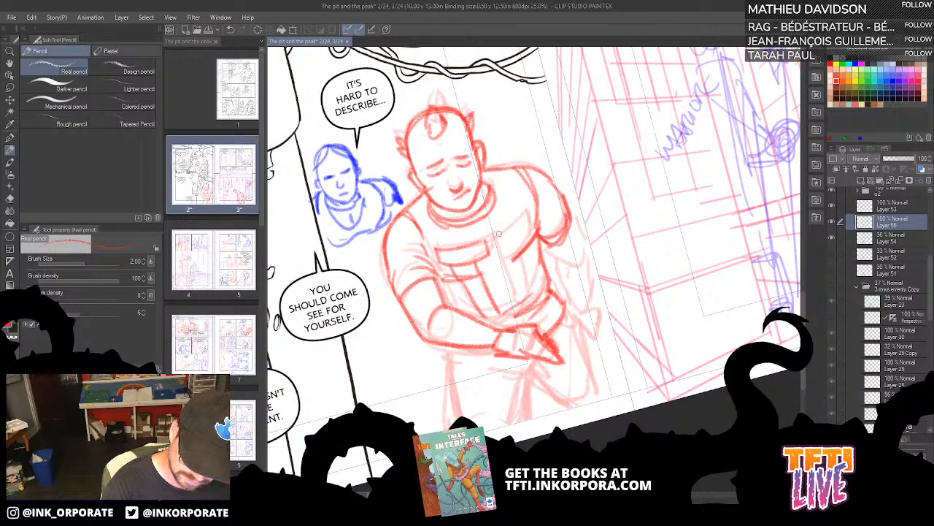
mouse_move(498, 233)
left_mouse_down()
mouse_move(519, 313)
mouse_move(526, 209)
mouse_move(529, 293)
left_mouse_up()
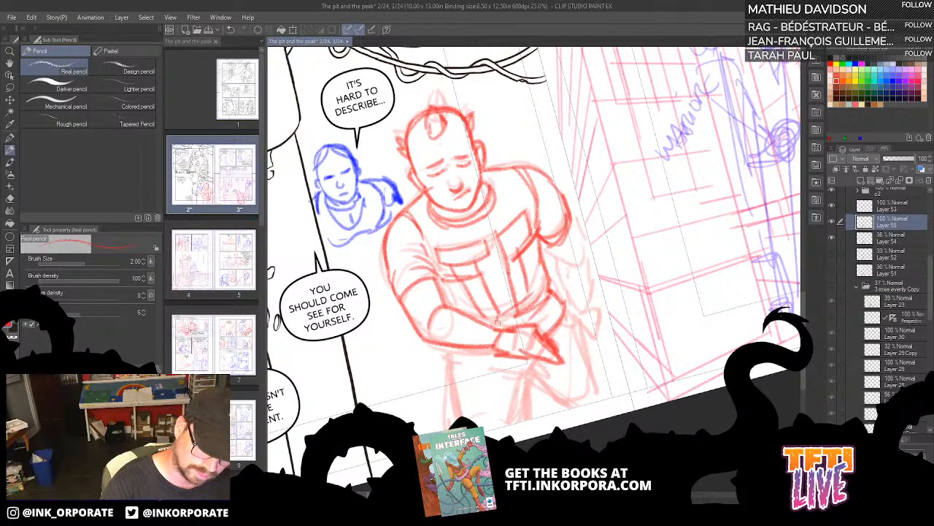
Step: Draw the horned man's other arm hanging at his side, with banded folds around the forearm
mouse_move(541, 241)
left_mouse_down()
mouse_move(547, 253)
mouse_move(577, 249)
left_mouse_up()
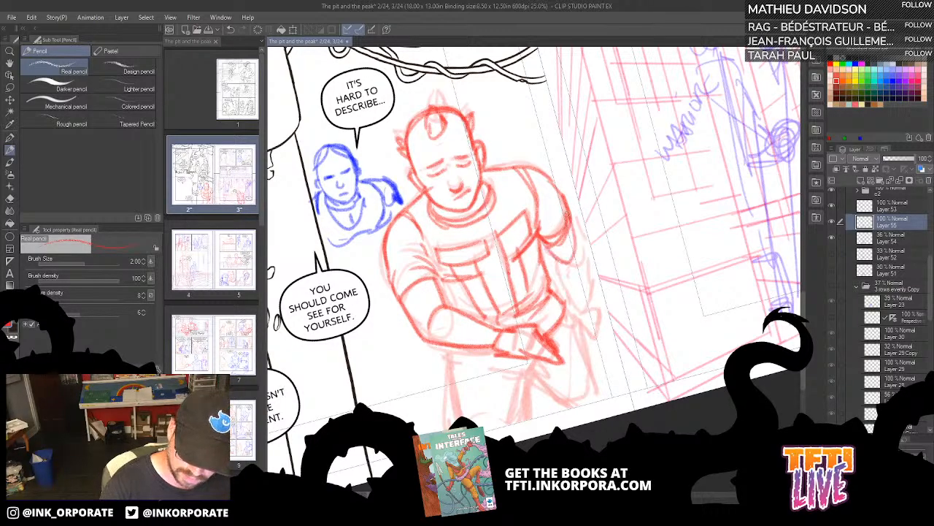
left_click_drag(567, 212, 583, 246)
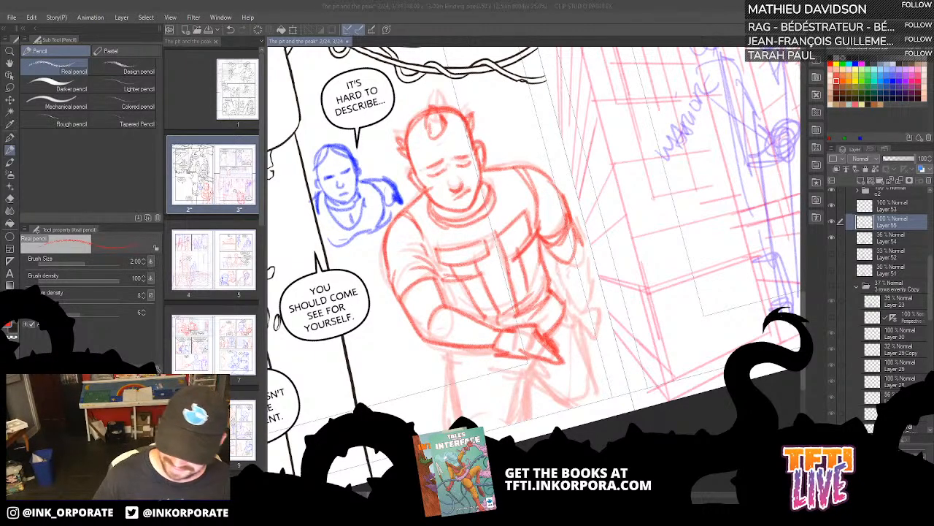
left_click(558, 22)
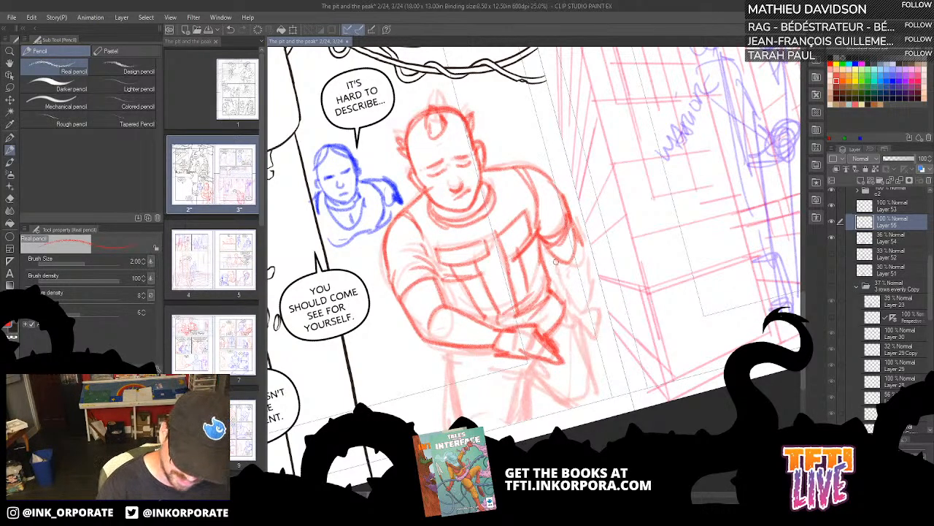
left_click_drag(555, 260, 579, 299)
mouse_move(589, 236)
left_mouse_down()
mouse_move(588, 263)
mouse_move(563, 270)
mouse_move(590, 271)
mouse_move(593, 298)
left_mouse_up()
left_click_drag(591, 253, 568, 321)
mouse_move(548, 286)
left_mouse_down()
mouse_move(609, 250)
mouse_move(568, 320)
mouse_move(571, 343)
left_mouse_up()
Step: Draw both edges of the horned man's leg below his bent forearm
mouse_move(447, 355)
left_mouse_down()
mouse_move(500, 360)
mouse_move(448, 348)
mouse_move(451, 429)
left_mouse_up()
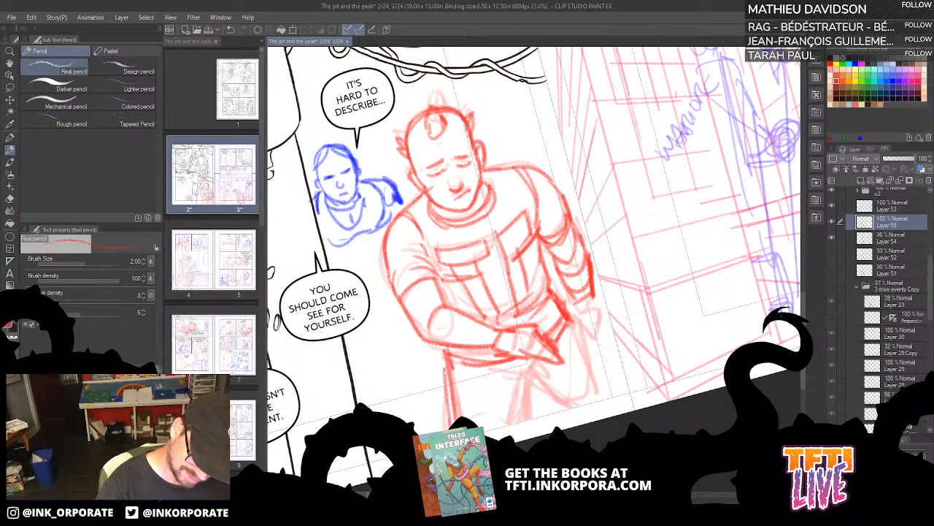
left_click_drag(525, 383, 514, 441)
left_click_drag(521, 367, 511, 437)
left_click_drag(447, 390, 448, 430)
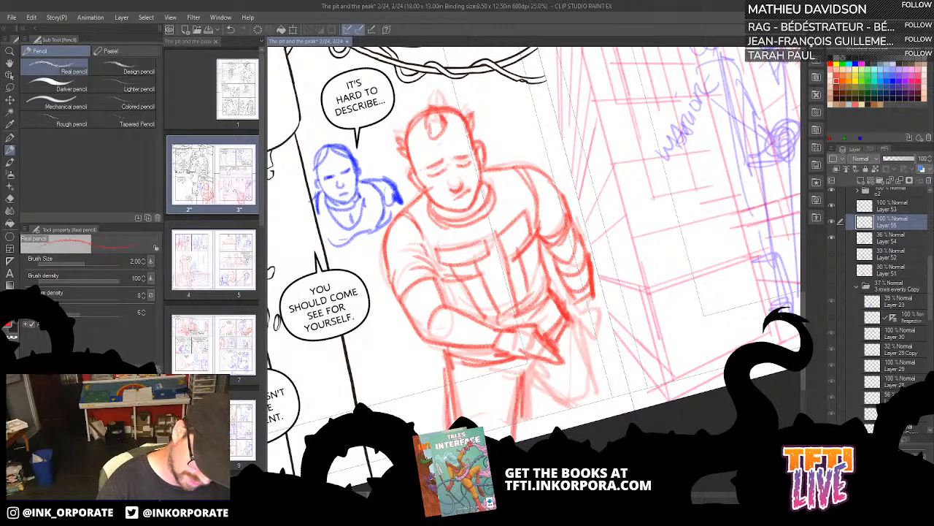
Step: Draw the horned man's second leg below the hanging arm, with fold lines around the crotch and thigh
left_click_drag(519, 370, 588, 409)
mouse_move(590, 321)
left_mouse_down()
mouse_move(574, 363)
mouse_move(599, 383)
left_mouse_up()
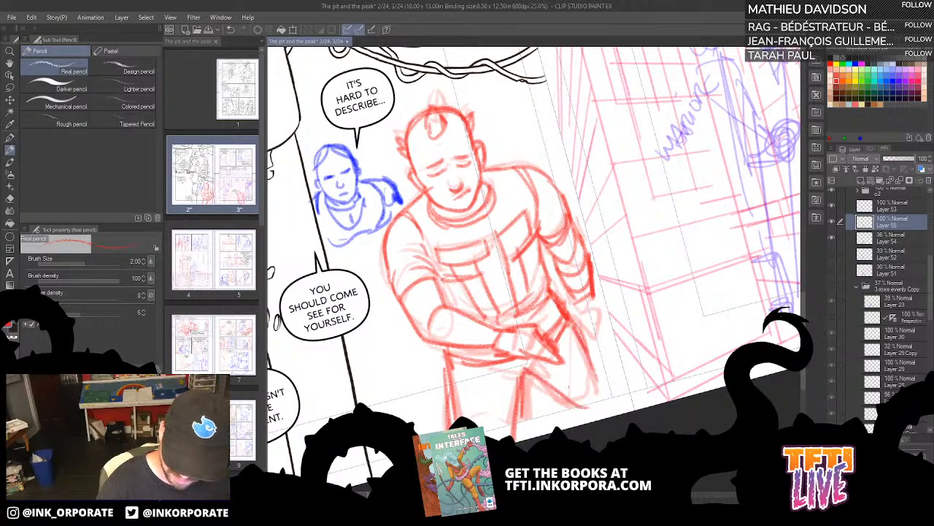
left_click_drag(526, 367, 546, 396)
mouse_move(527, 383)
left_mouse_down()
mouse_move(552, 410)
mouse_move(605, 377)
left_mouse_up()
left_click_drag(599, 367, 606, 409)
left_click_drag(590, 335, 602, 403)
left_click_drag(584, 352, 609, 416)
mouse_move(543, 381)
left_mouse_down()
mouse_move(522, 377)
mouse_move(556, 384)
mouse_move(532, 368)
mouse_move(517, 374)
left_mouse_up()
mouse_move(523, 380)
left_mouse_down()
mouse_move(519, 389)
mouse_move(457, 378)
mouse_move(521, 380)
left_mouse_up()
Step: Add fold lines to the horned man's sleeves and shoulders, and undo the last stroke at the elbow
left_click_drag(597, 189, 676, 192)
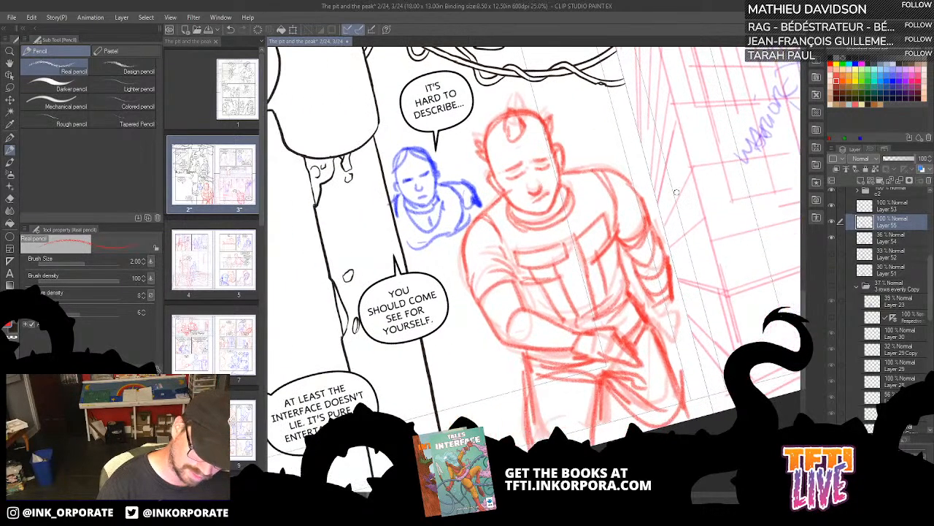
mouse_move(476, 311)
left_mouse_down()
mouse_move(517, 285)
mouse_move(500, 285)
mouse_move(474, 307)
left_mouse_up()
mouse_move(479, 260)
left_mouse_down()
mouse_move(462, 274)
mouse_move(473, 255)
left_mouse_up()
mouse_move(504, 246)
left_mouse_down()
mouse_move(482, 253)
mouse_move(482, 243)
mouse_move(518, 219)
mouse_move(536, 225)
mouse_move(603, 183)
mouse_move(577, 204)
mouse_move(581, 174)
mouse_move(613, 168)
left_mouse_up()
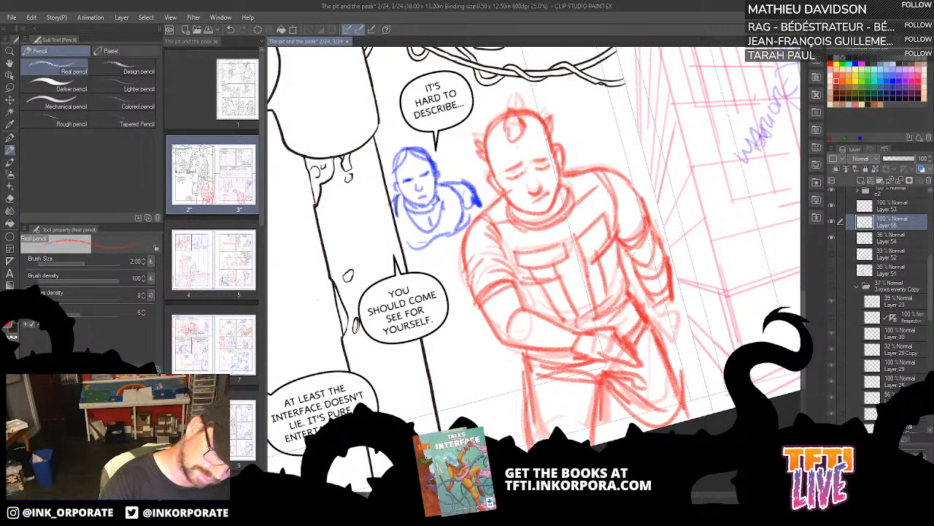
left_click_drag(619, 255, 656, 233)
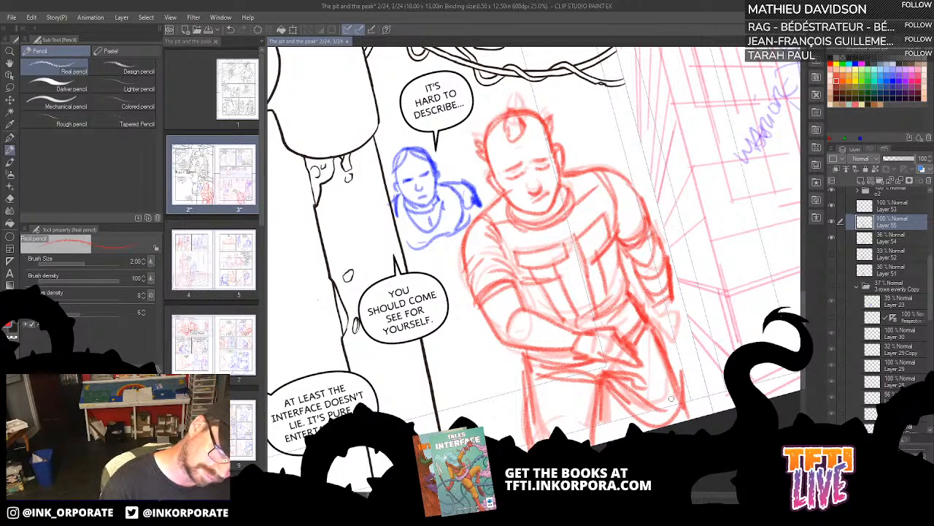
mouse_move(526, 324)
left_mouse_down()
mouse_move(558, 332)
mouse_move(548, 332)
left_mouse_up()
key("ctrl+z")
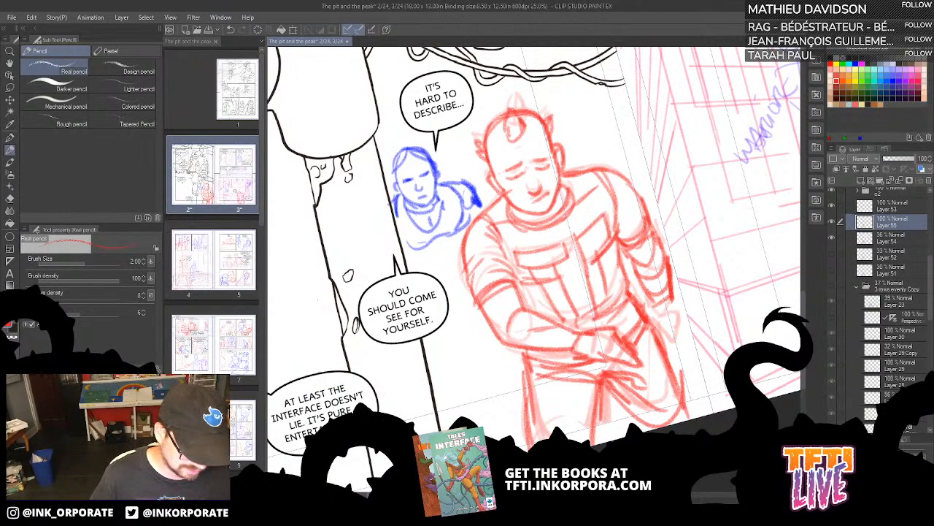
Step: Switch to the web browser to view the Barbarossa Customs figure pre-order page, and return to the drawing
left_click(326, 517)
left_click(303, 442)
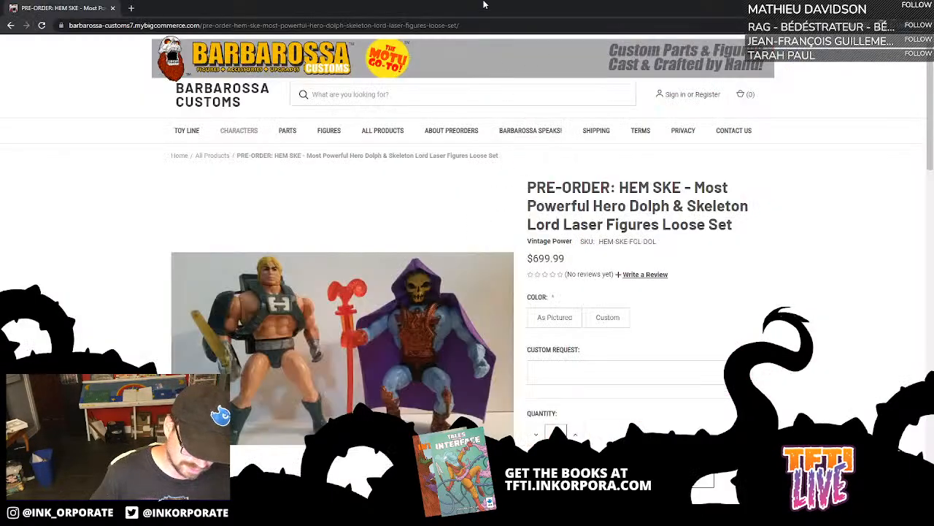
left_click_drag(484, 4, 933, 438)
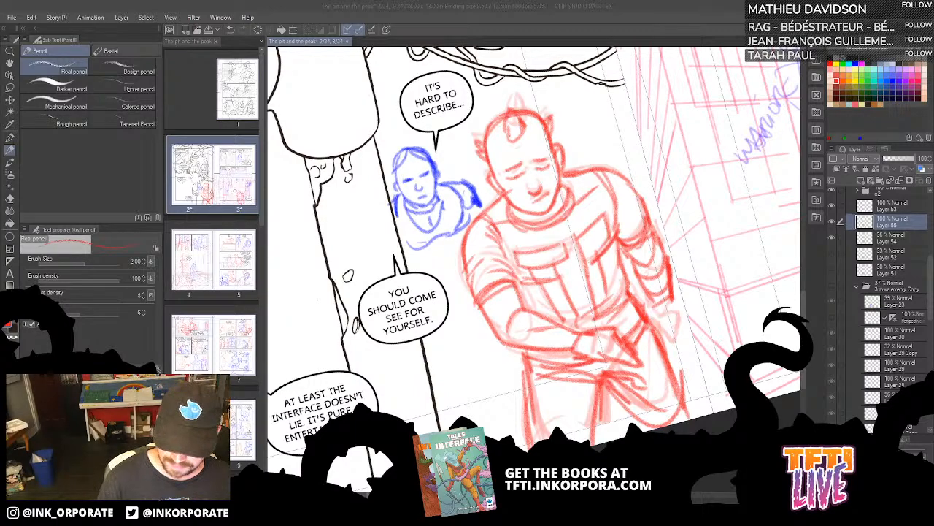
Step: Draw the hand of the horned man's hanging arm and hide the faded rough on Layer 54
mouse_move(671, 294)
left_mouse_down()
mouse_move(680, 317)
mouse_move(659, 316)
mouse_move(685, 349)
mouse_move(682, 324)
mouse_move(661, 334)
mouse_move(680, 343)
left_mouse_up()
left_click_drag(674, 314, 681, 336)
left_click_drag(682, 218, 676, 237)
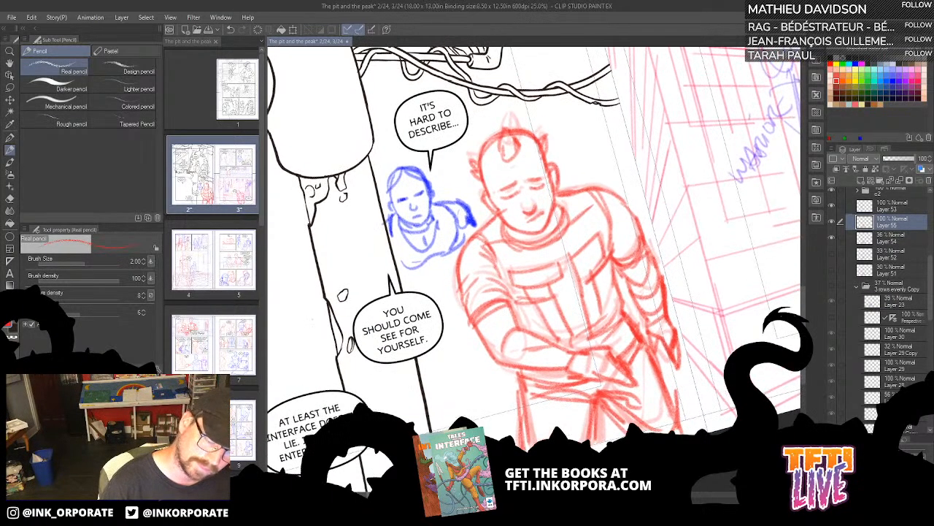
left_click(832, 238)
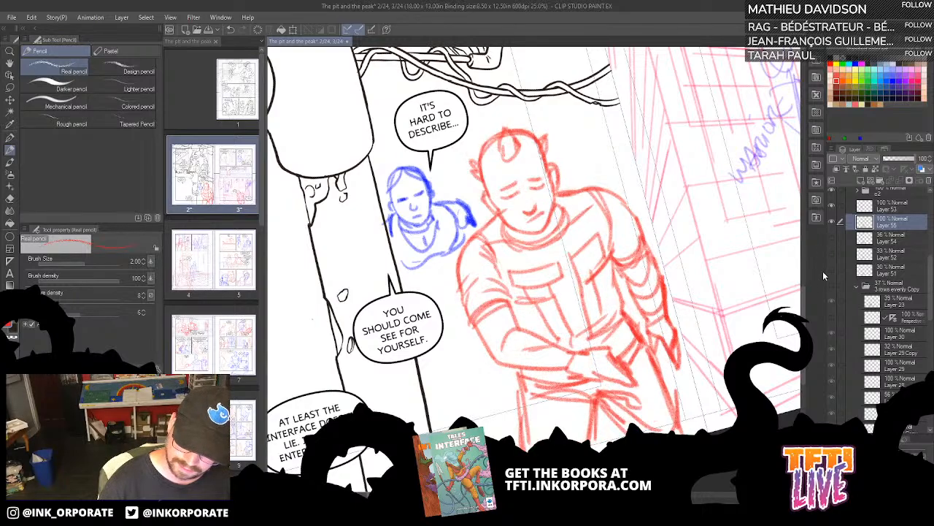
left_click_drag(668, 353, 697, 367)
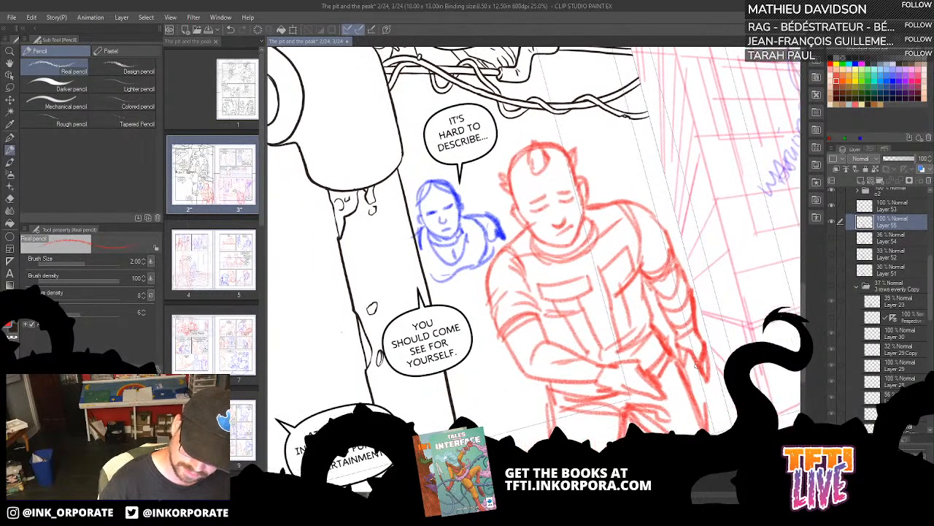
left_click_drag(711, 431, 703, 406)
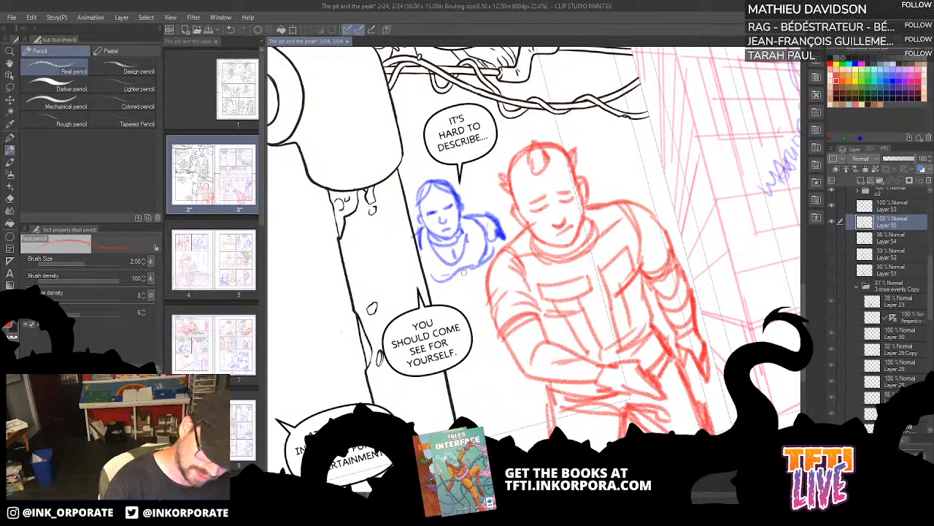
Step: Make Layer 53 with the small blue figure the active, visible layer and choose blue as the pencil colour
left_click(832, 206)
left_click(894, 212)
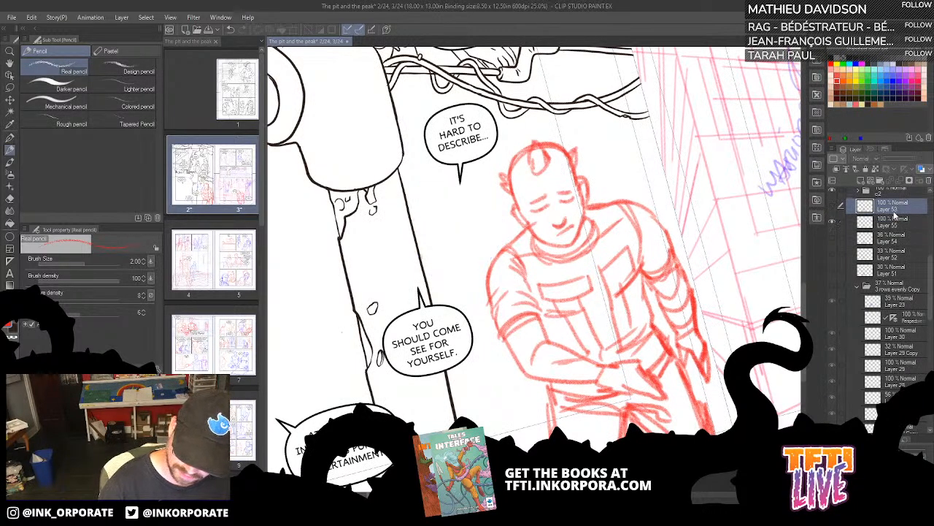
left_click(831, 206)
left_click_drag(523, 358, 535, 372)
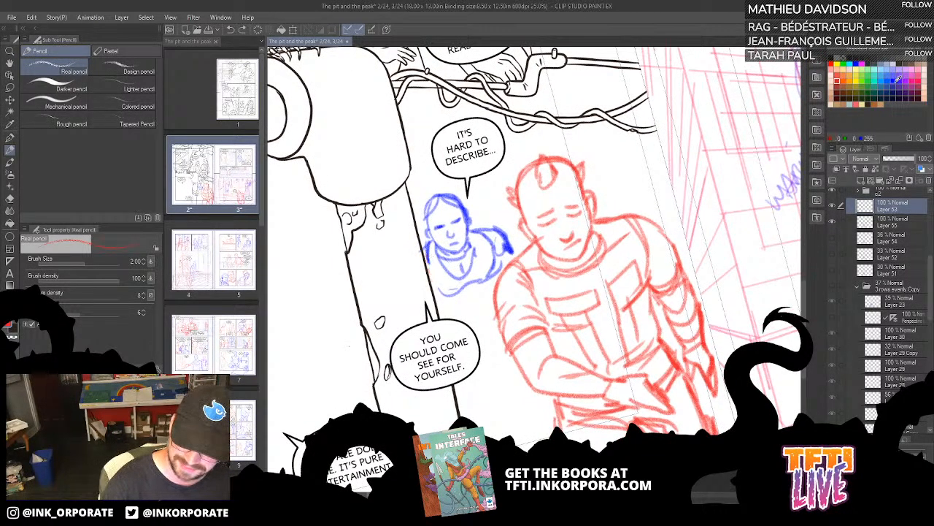
left_click(894, 80)
Step: Strengthen the blue figure's chest outline and add hair falling on both sides of the face
mouse_move(428, 266)
left_mouse_down()
mouse_move(433, 292)
mouse_move(450, 295)
mouse_move(485, 281)
mouse_move(500, 256)
mouse_move(490, 248)
left_mouse_up()
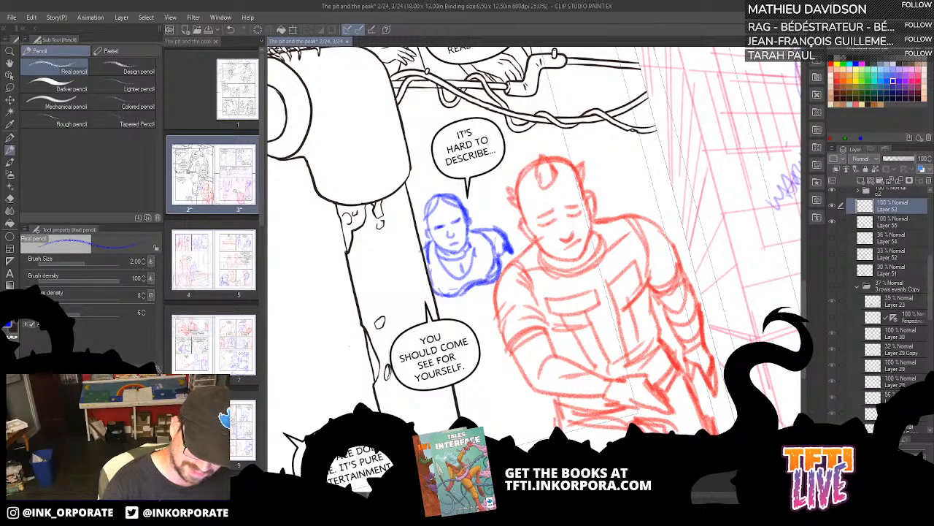
mouse_move(436, 227)
left_mouse_down()
mouse_move(422, 228)
mouse_move(423, 239)
left_mouse_up()
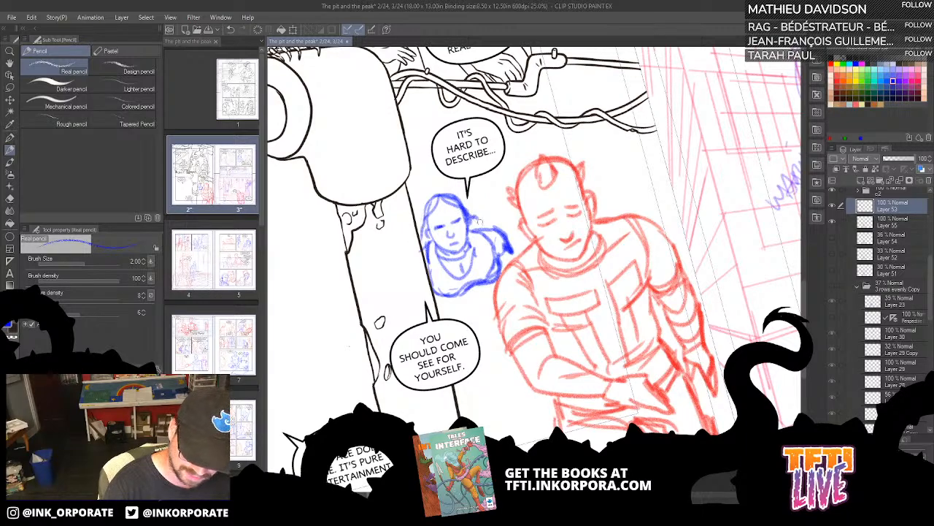
mouse_move(442, 200)
left_mouse_down()
mouse_move(422, 225)
mouse_move(460, 212)
mouse_move(434, 197)
mouse_move(421, 240)
mouse_move(476, 218)
mouse_move(488, 229)
mouse_move(471, 241)
mouse_move(499, 255)
mouse_move(464, 235)
mouse_move(437, 258)
mouse_move(480, 241)
left_mouse_up()
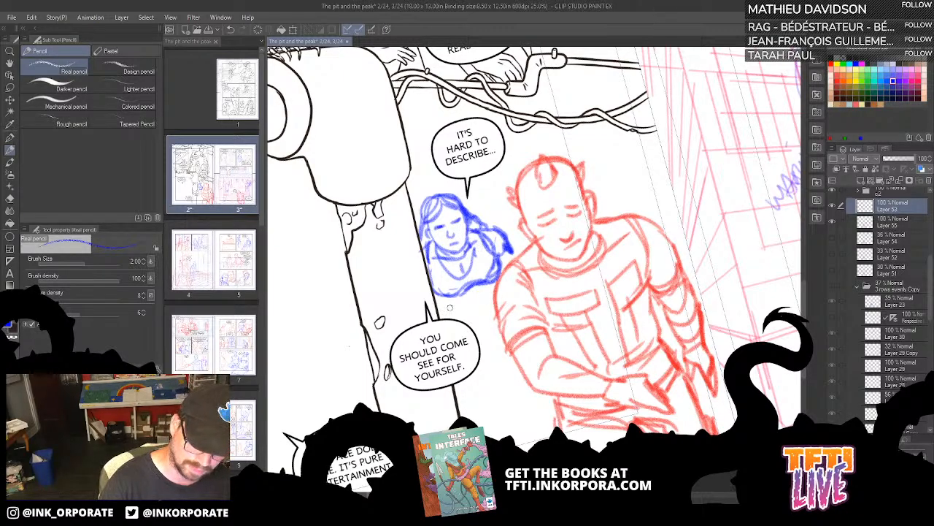
Step: Extend the blue figure's torso below the chest and shade the upper arm beside the horned man
mouse_move(441, 301)
left_mouse_down()
mouse_move(446, 308)
mouse_move(501, 280)
mouse_move(503, 264)
mouse_move(511, 294)
left_mouse_up()
mouse_move(441, 297)
left_mouse_down()
mouse_move(457, 311)
mouse_move(440, 307)
mouse_move(438, 319)
left_mouse_up()
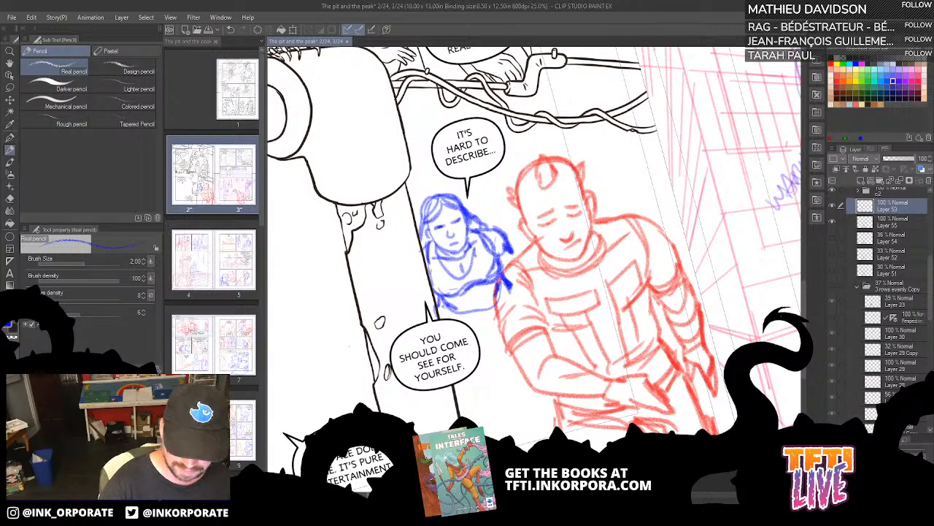
mouse_move(504, 241)
left_mouse_down()
mouse_move(530, 279)
mouse_move(527, 258)
mouse_move(525, 273)
left_mouse_up()
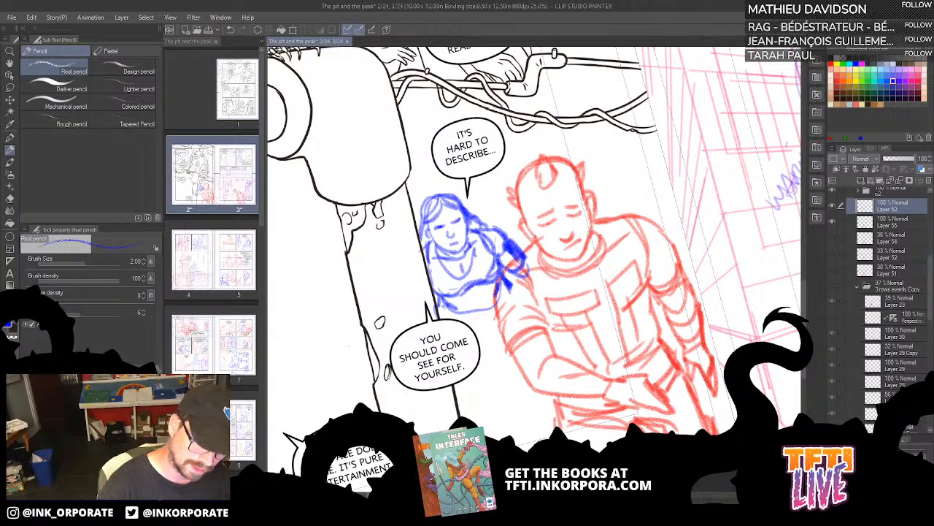
Step: Draw the blue figure's waist, hips and leg between the speech balloon and the horned man, undoing two misplaced strokes
mouse_move(453, 312)
left_mouse_down()
mouse_move(495, 304)
mouse_move(478, 315)
mouse_move(442, 311)
mouse_move(499, 321)
mouse_move(447, 309)
mouse_move(454, 315)
left_mouse_up()
left_click_drag(442, 292, 446, 314)
left_click_drag(504, 289, 525, 317)
mouse_move(445, 311)
left_mouse_down()
mouse_move(476, 388)
mouse_move(491, 321)
mouse_move(485, 375)
mouse_move(502, 373)
left_mouse_up()
key("ctrl+z")
key("ctrl+z")
mouse_move(503, 354)
left_mouse_down()
mouse_move(477, 376)
mouse_move(503, 370)
mouse_move(518, 309)
mouse_move(525, 331)
left_mouse_up()
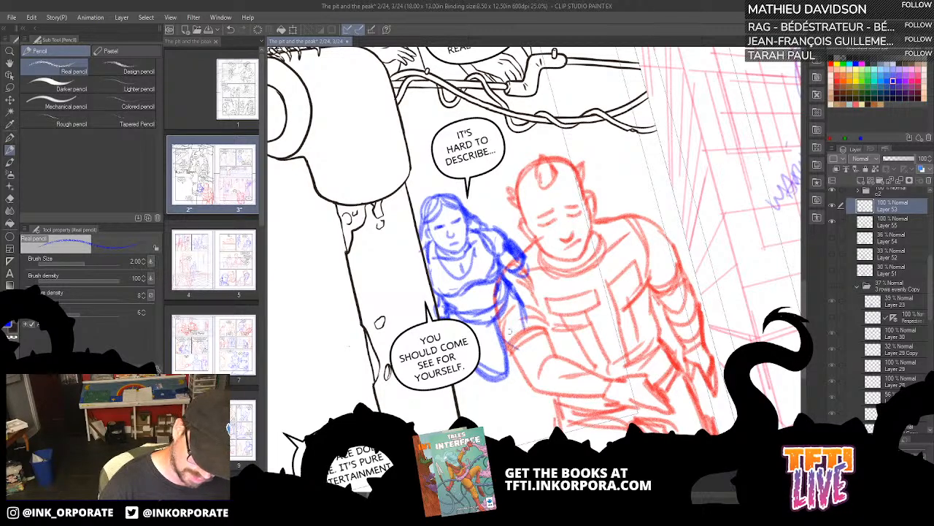
mouse_move(479, 377)
left_mouse_down()
mouse_move(508, 370)
mouse_move(502, 352)
left_mouse_up()
mouse_move(495, 319)
left_mouse_down()
mouse_move(508, 374)
mouse_move(475, 376)
left_mouse_up()
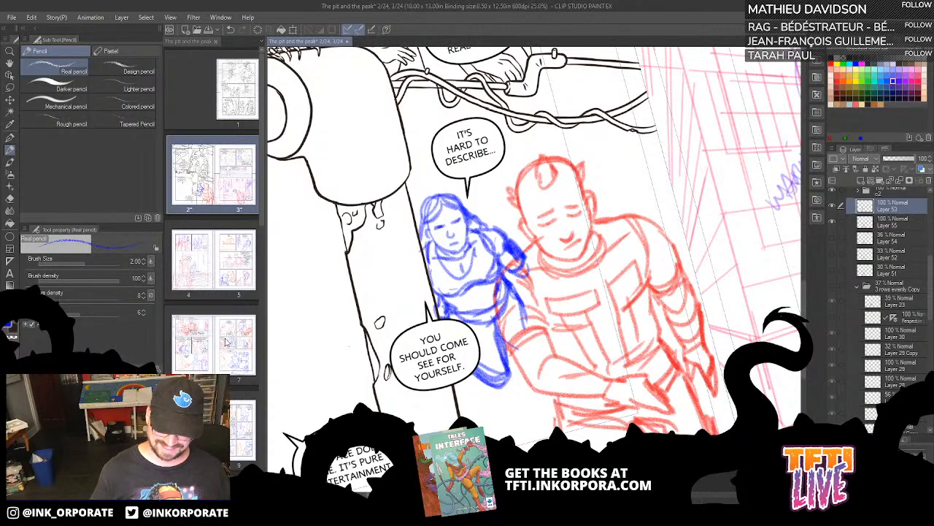
Step: Select the layer of the "YOU SHOULD COME SEE FOR YOURSELF." balloon and move the balloon down below the blue figure's leg
scroll(907, 294, "up", 2)
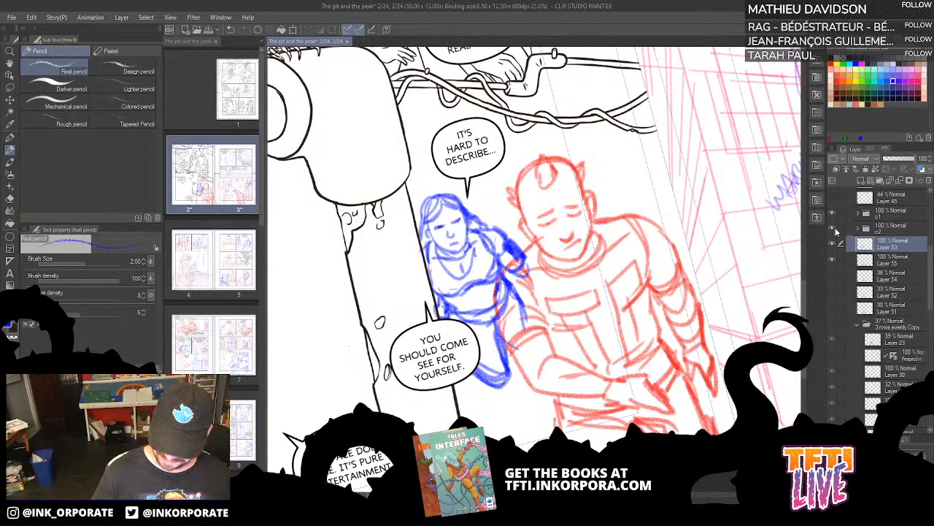
scroll(843, 289, "up", 6)
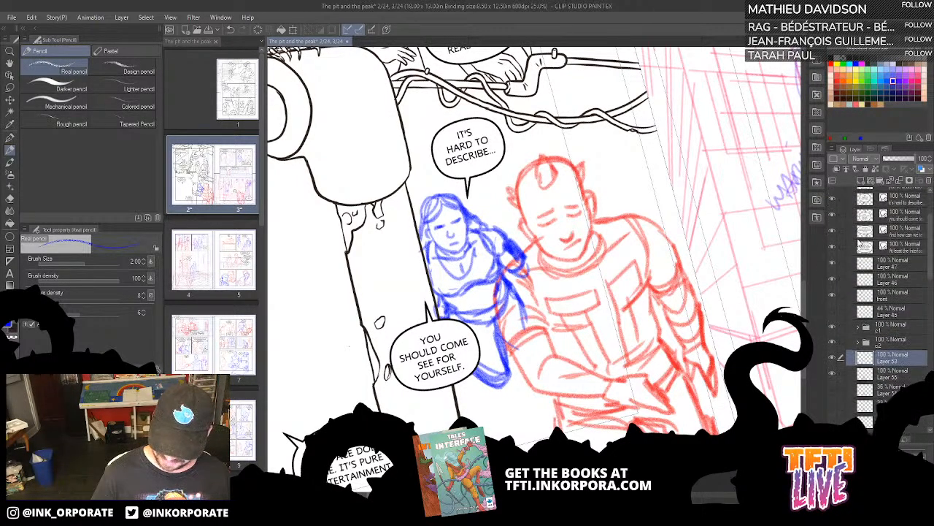
scroll(924, 284, "up", 3)
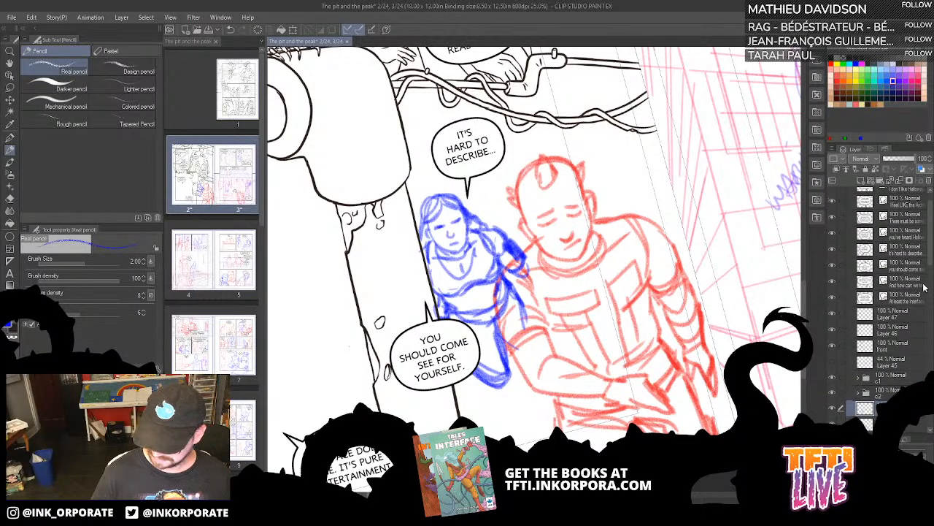
left_click(910, 238)
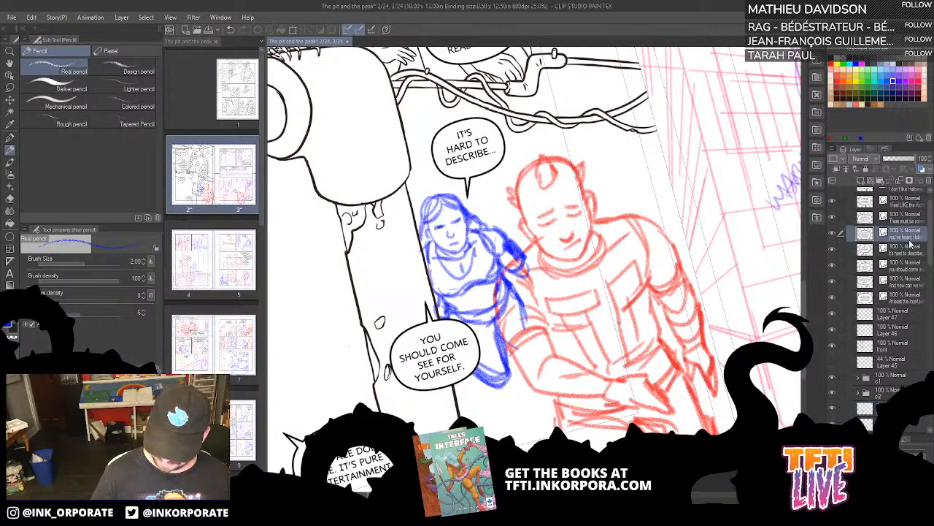
scroll(910, 296, "up", 2)
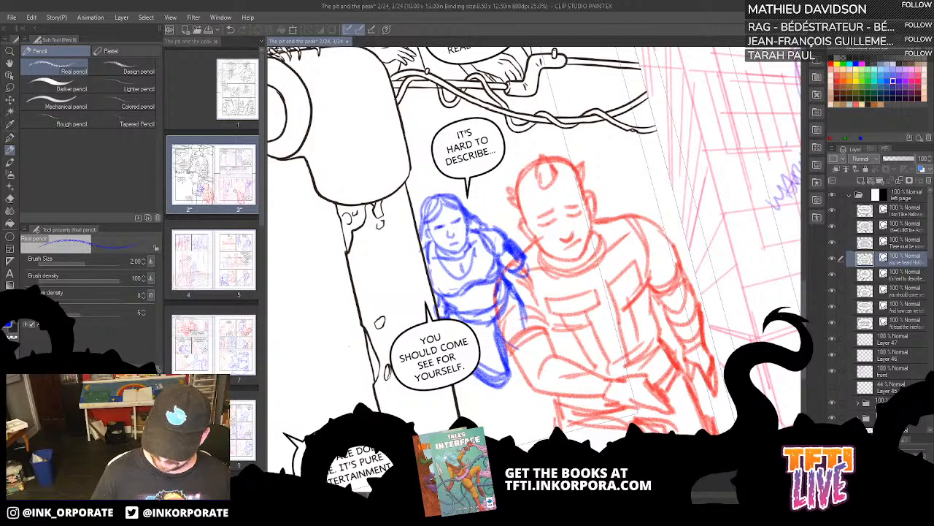
left_click(882, 295)
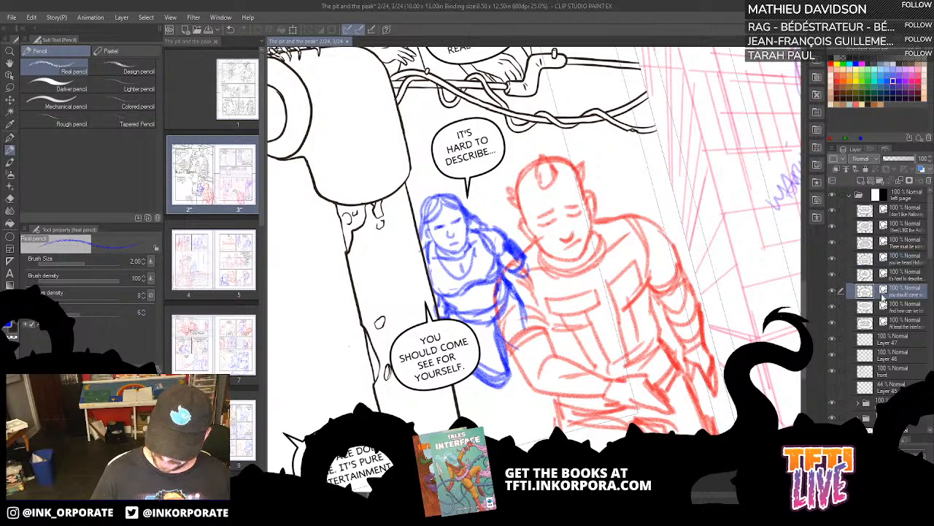
left_click(10, 99)
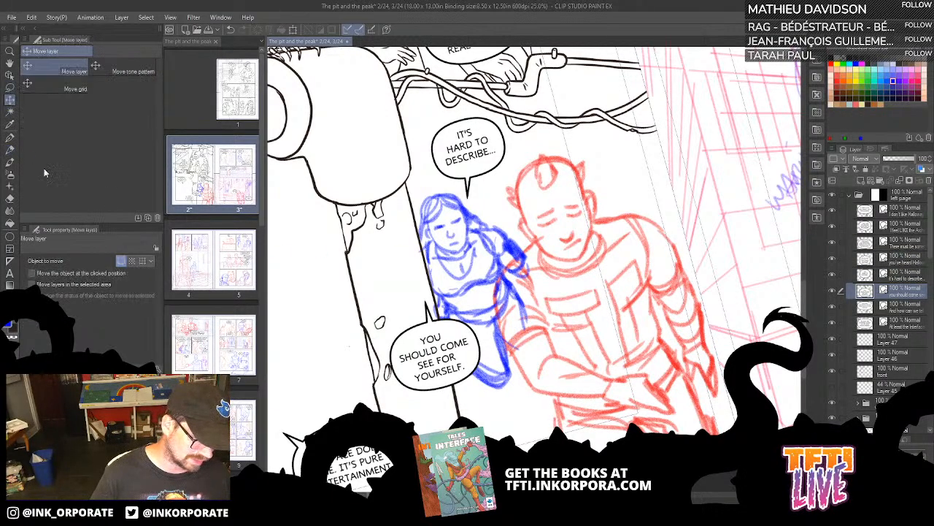
left_click_drag(462, 338, 446, 266)
left_click_drag(399, 296, 429, 363)
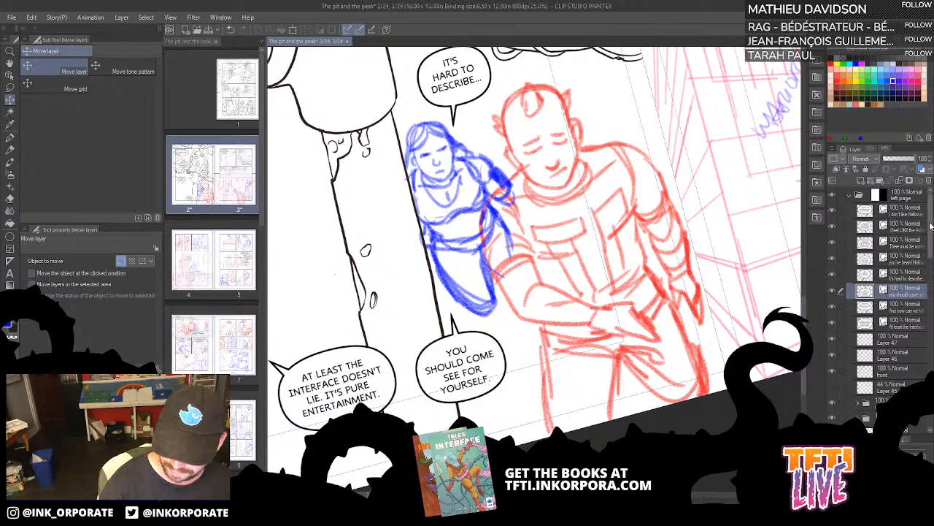
Step: Make Layer 53 with the blue figure the active layer, keeping it visible, and return to the Real pencil
scroll(912, 263, "down", 5)
scroll(930, 245, "up", 10)
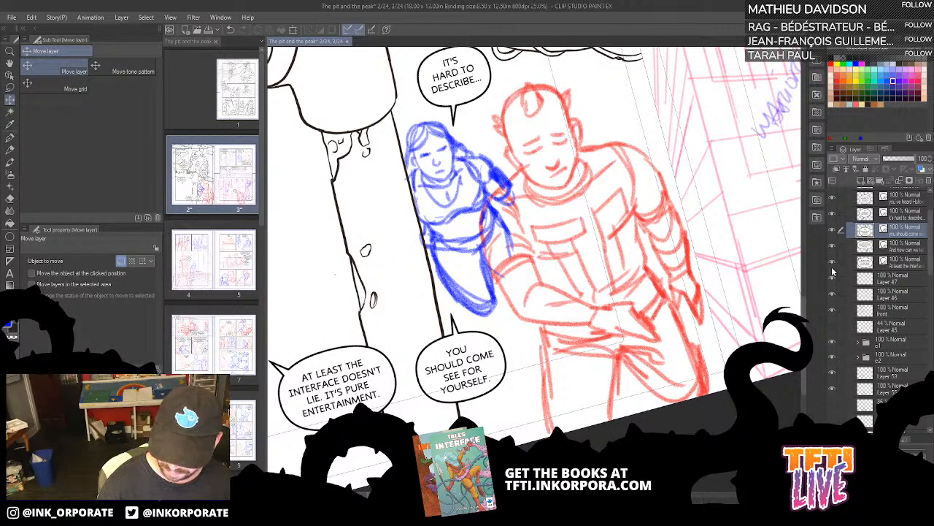
left_click(834, 372)
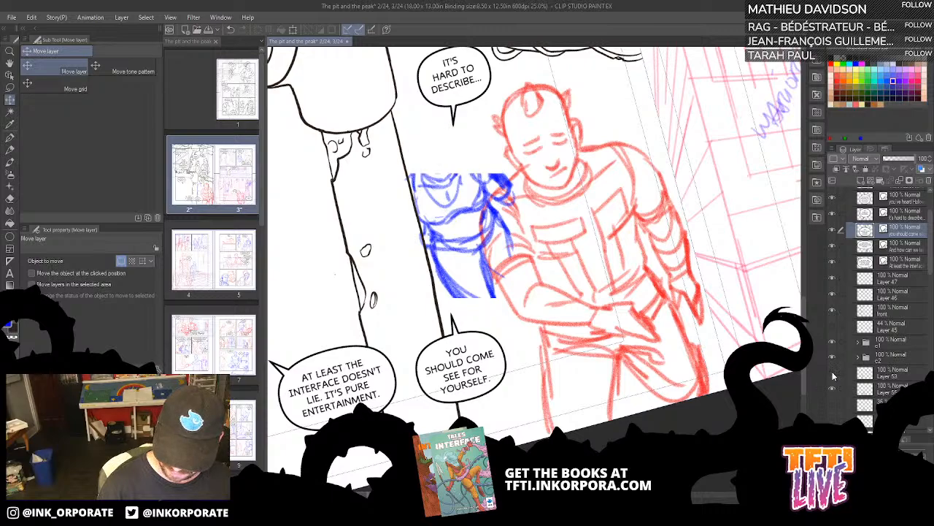
left_click(834, 373)
left_click(893, 377)
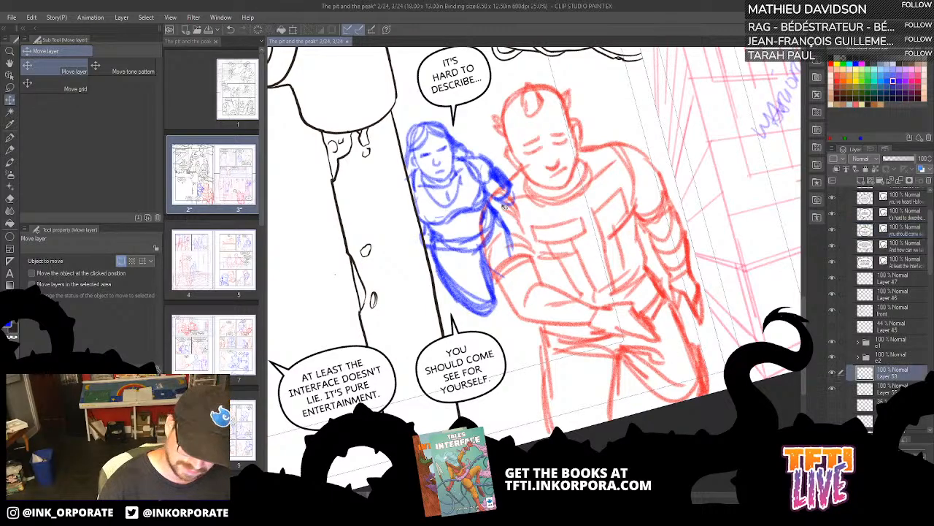
left_click(9, 150)
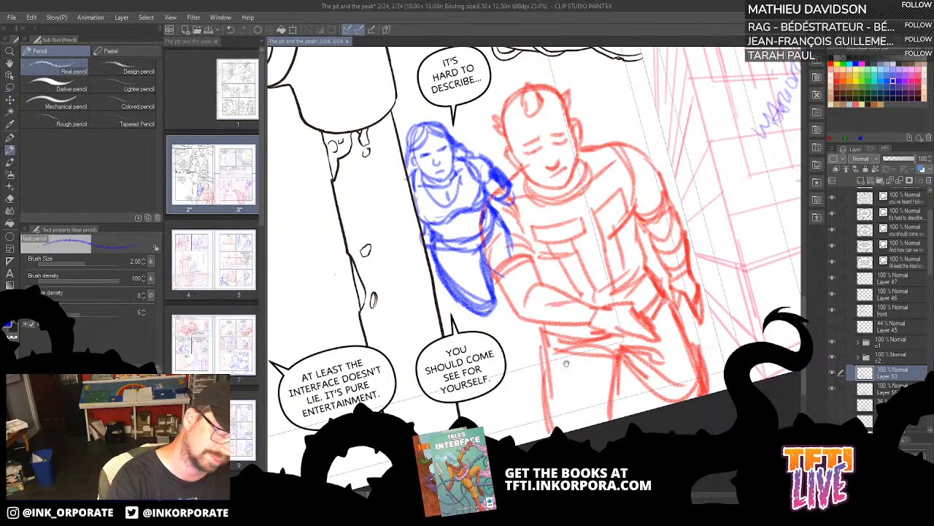
Step: Draw the blue figure's two arms, one bent against the horned man's side and the outer one hanging with forearm and hand
left_click_drag(566, 363, 577, 321)
left_click_drag(516, 215, 497, 225)
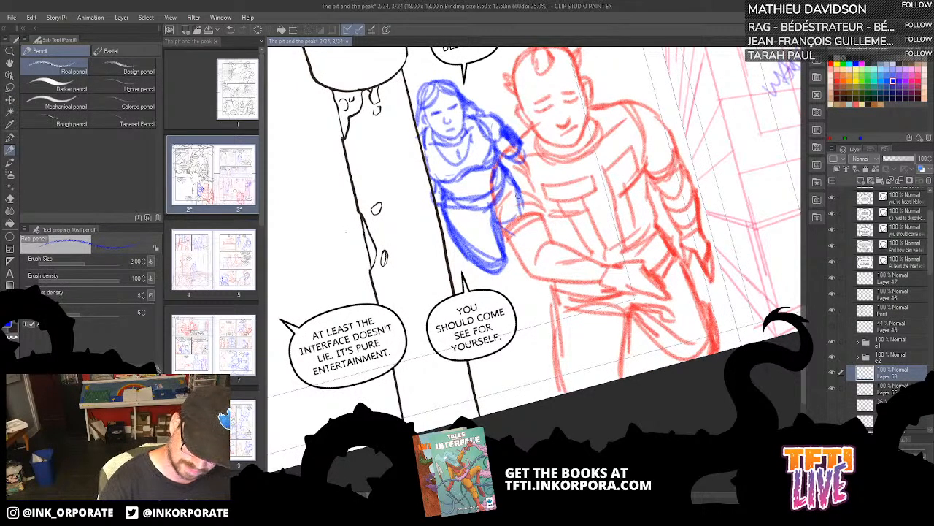
mouse_move(520, 189)
left_mouse_down()
mouse_move(503, 212)
mouse_move(515, 183)
mouse_move(503, 201)
mouse_move(497, 248)
mouse_move(493, 182)
mouse_move(513, 201)
mouse_move(507, 222)
mouse_move(494, 183)
mouse_move(497, 205)
left_mouse_up()
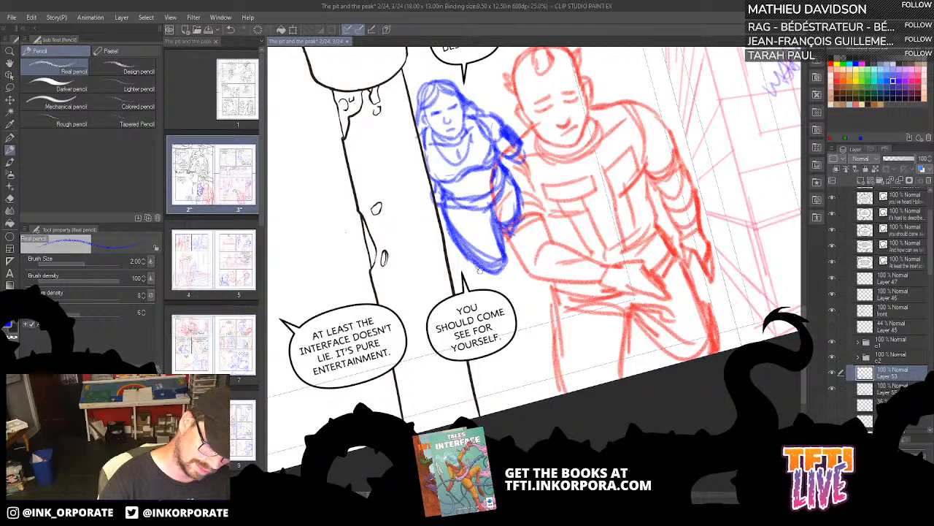
left_click_drag(480, 271, 495, 337)
mouse_move(433, 206)
left_mouse_down()
mouse_move(427, 245)
mouse_move(432, 203)
mouse_move(425, 241)
mouse_move(445, 280)
left_mouse_up()
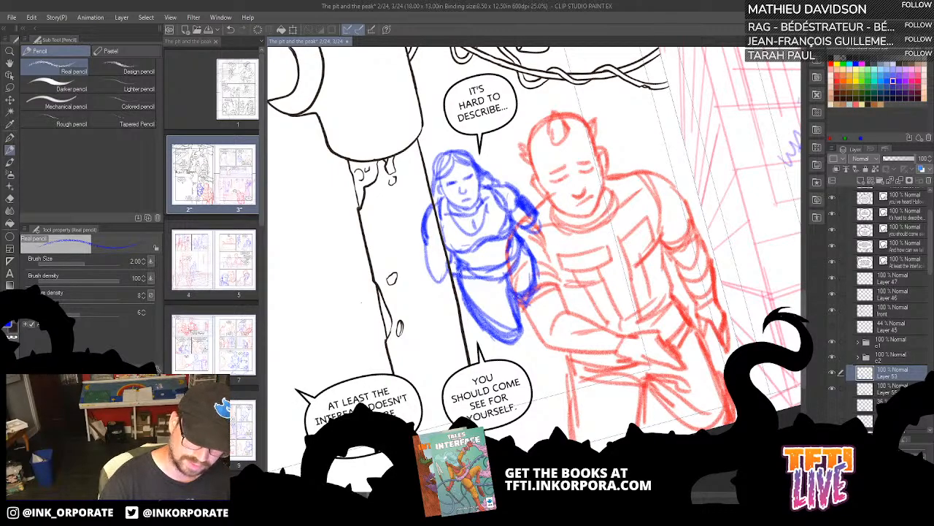
mouse_move(427, 292)
left_mouse_down()
mouse_move(442, 276)
mouse_move(450, 284)
mouse_move(447, 327)
mouse_move(438, 325)
mouse_move(453, 344)
left_mouse_up()
left_click_drag(434, 306, 426, 264)
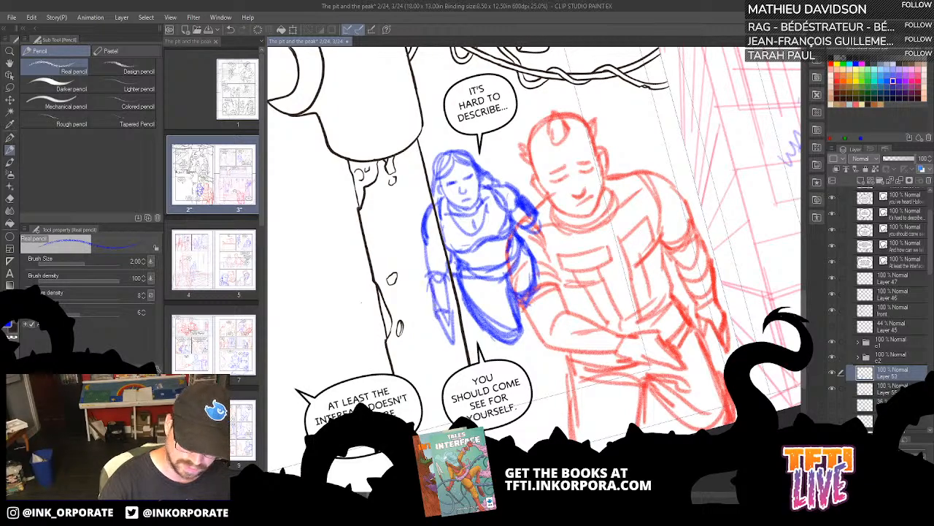
left_click_drag(590, 342, 598, 389)
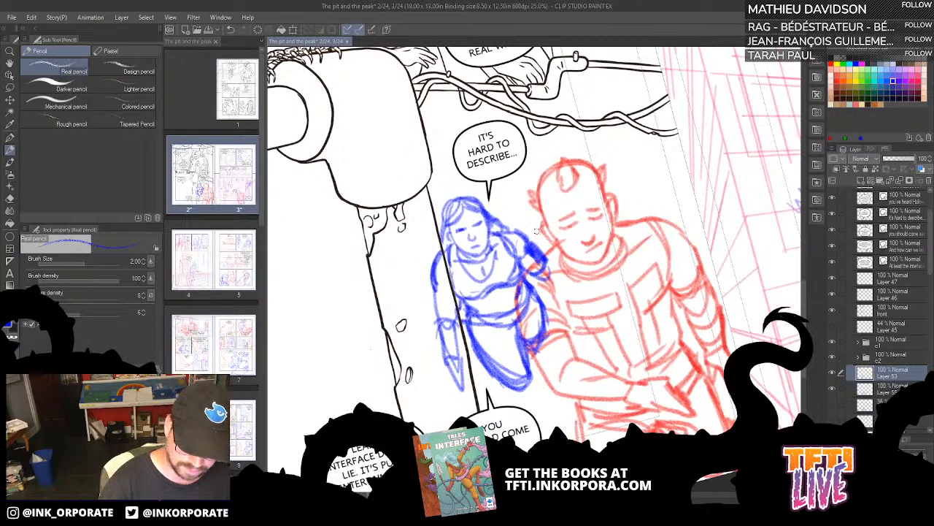
left_click_drag(731, 350, 728, 312)
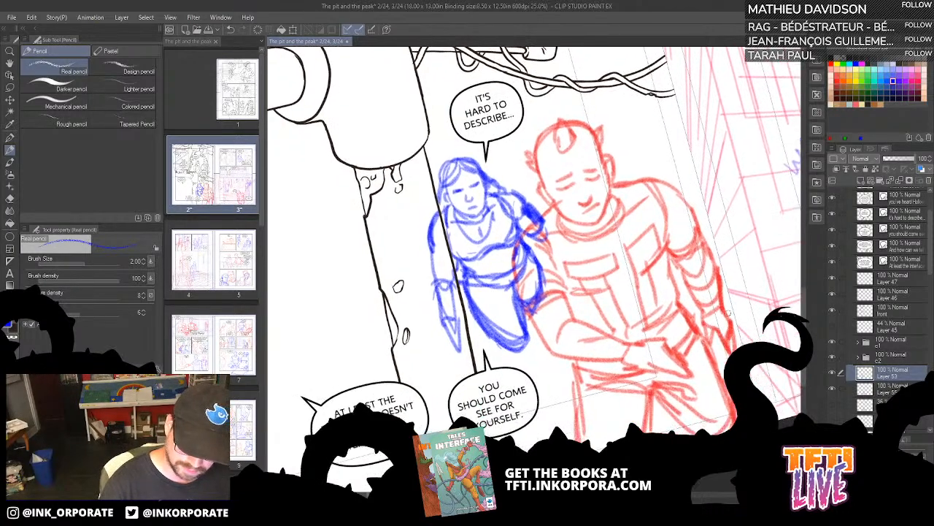
key("minus")
key("minus")
key("minus")
key("minus")
key("minus")
key("minus")
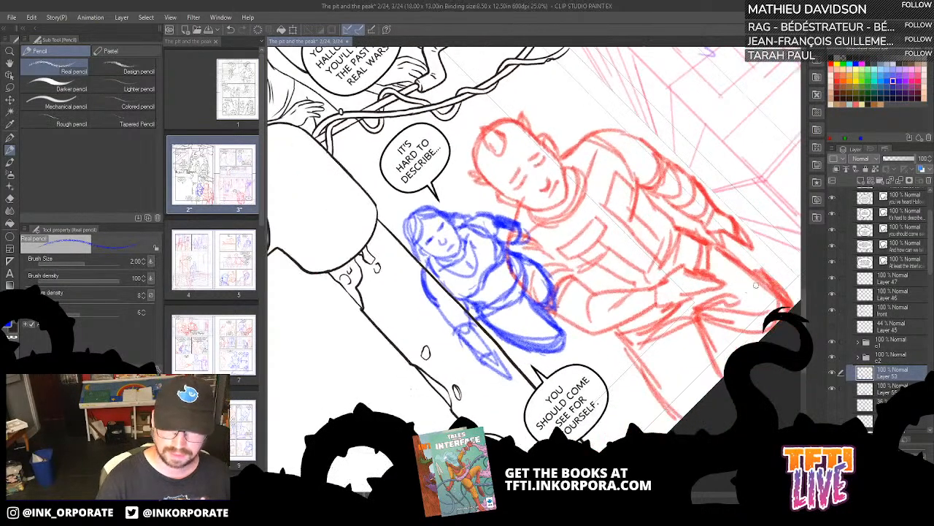
left_click_drag(664, 274, 600, 250)
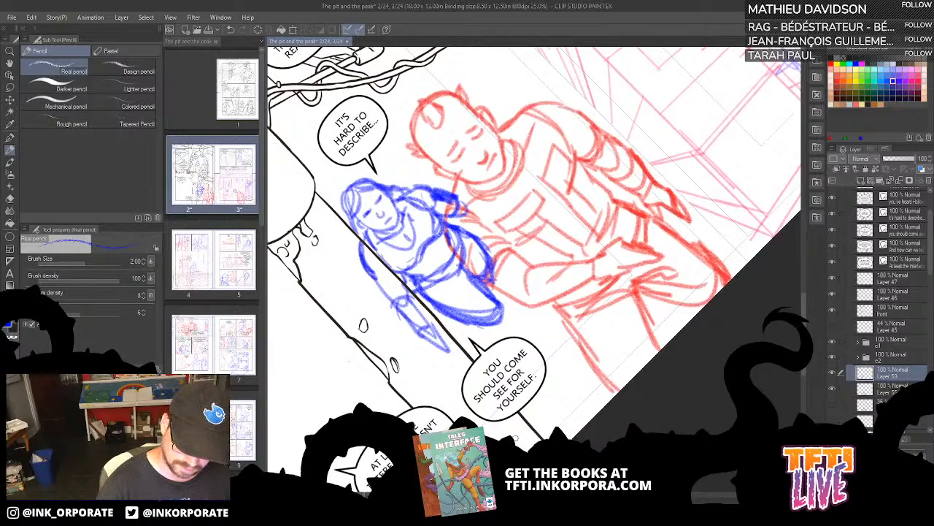
left_click_drag(516, 438, 702, 248)
key("ctrl+z")
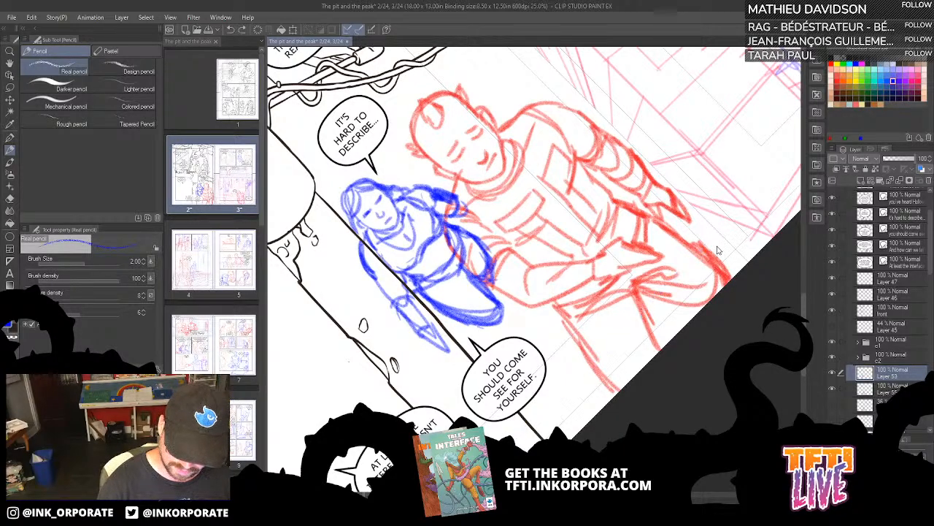
Step: Rotate the canvas view until the comic page stands upright
key("asciicircum")
key("asciicircum")
key("asciicircum")
key("asciicircum")
key("asciicircum")
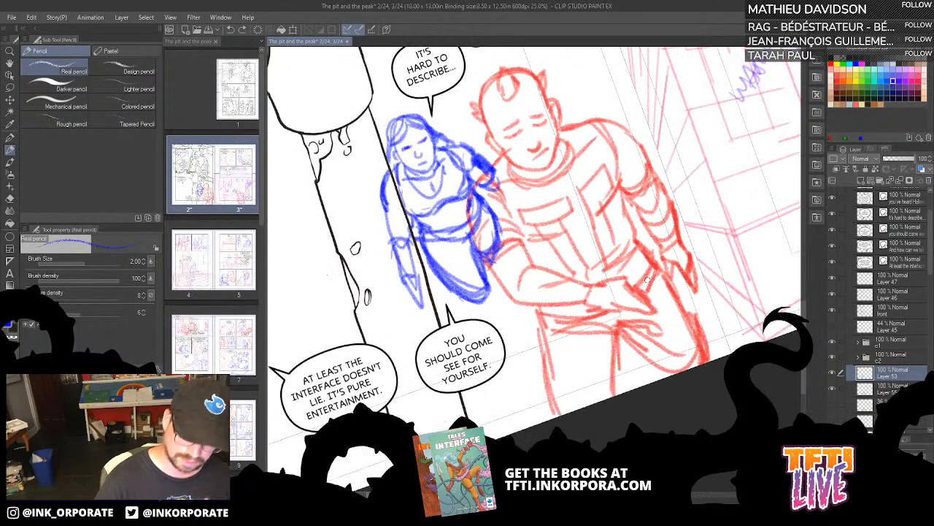
key("minus")
key("minus")
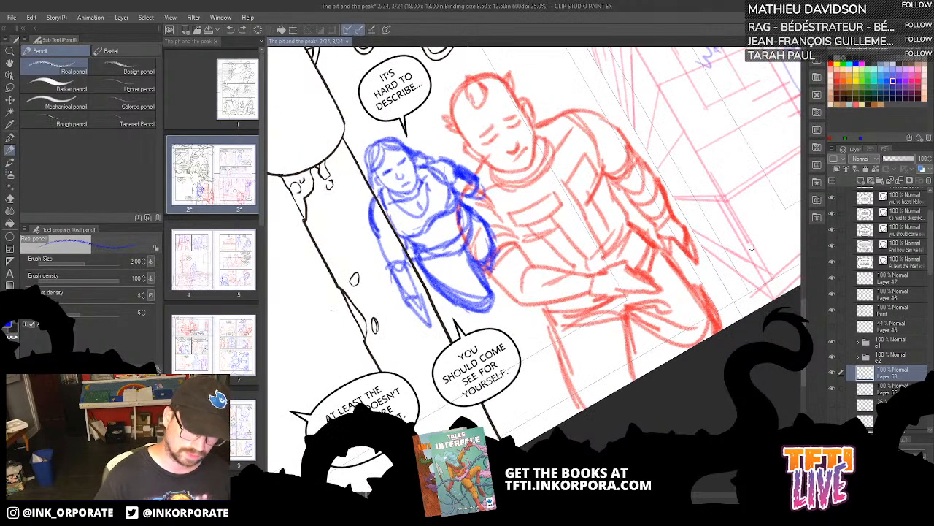
key("asciicircum")
key("asciicircum")
key("asciicircum")
key("asciicircum")
key("asciicircum")
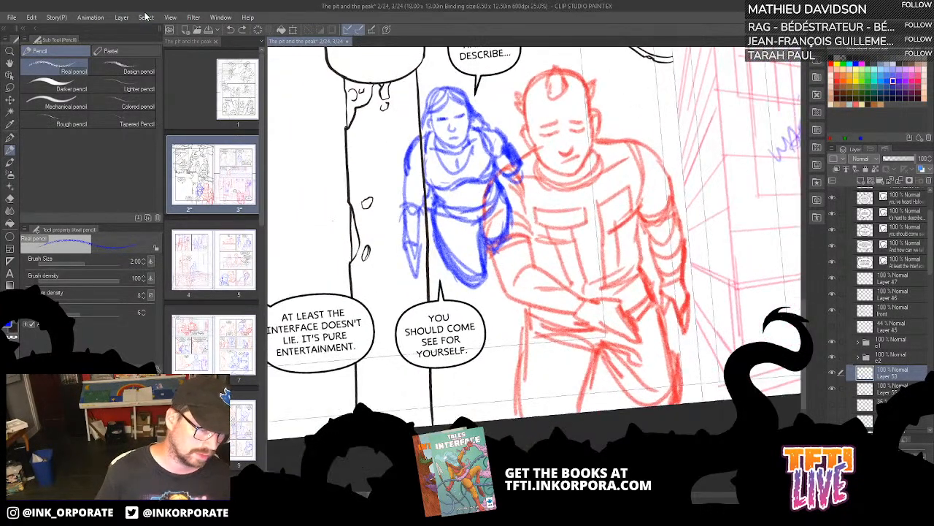
key("asciicircum")
key("asciicircum")
key("minus")
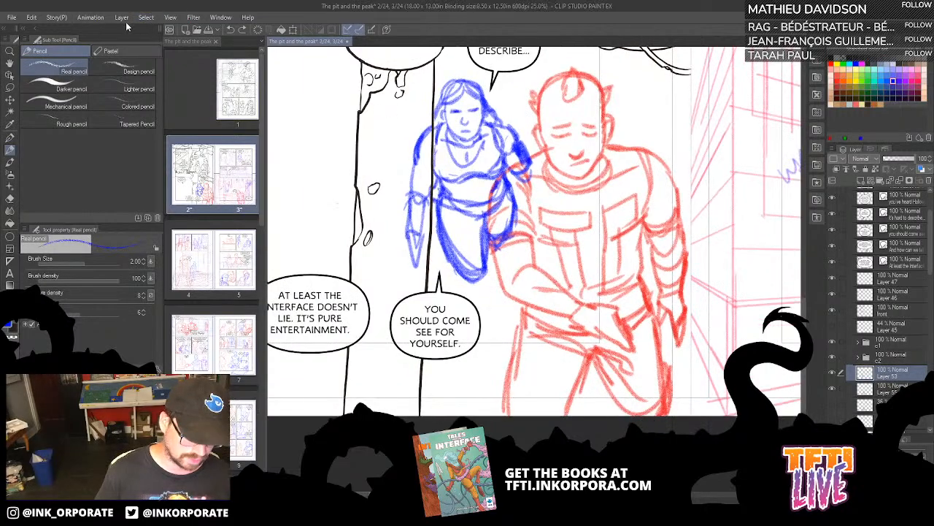
left_click(63, 24)
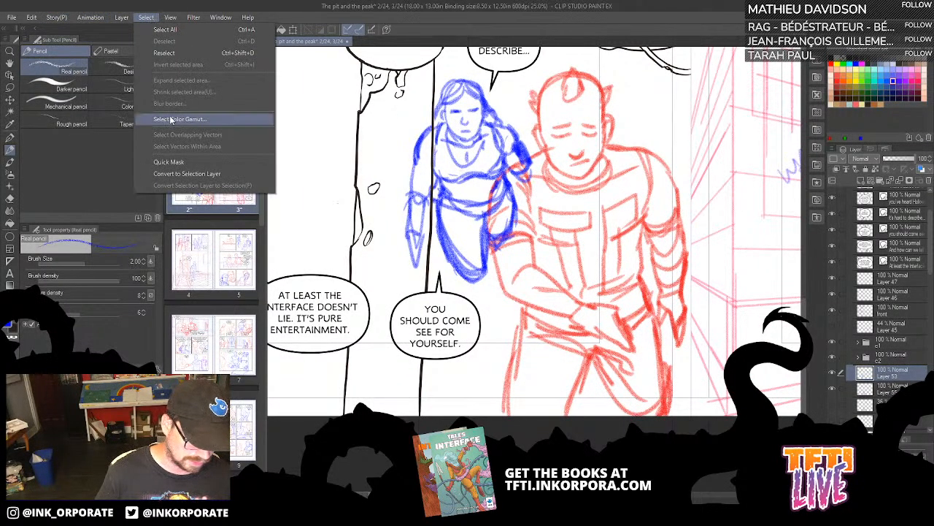
left_click(171, 117)
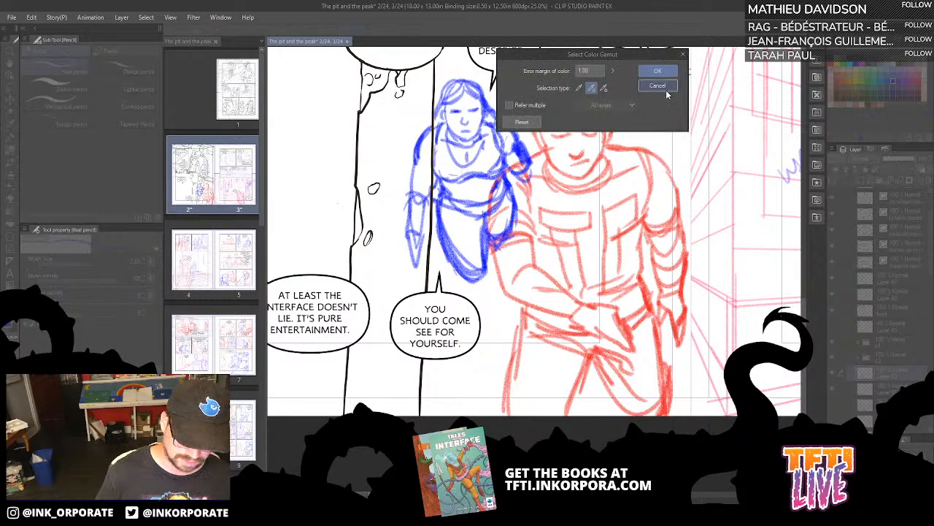
left_click(667, 91)
Step: Create a 1 point perspective ruler on a new layer
left_click(121, 17)
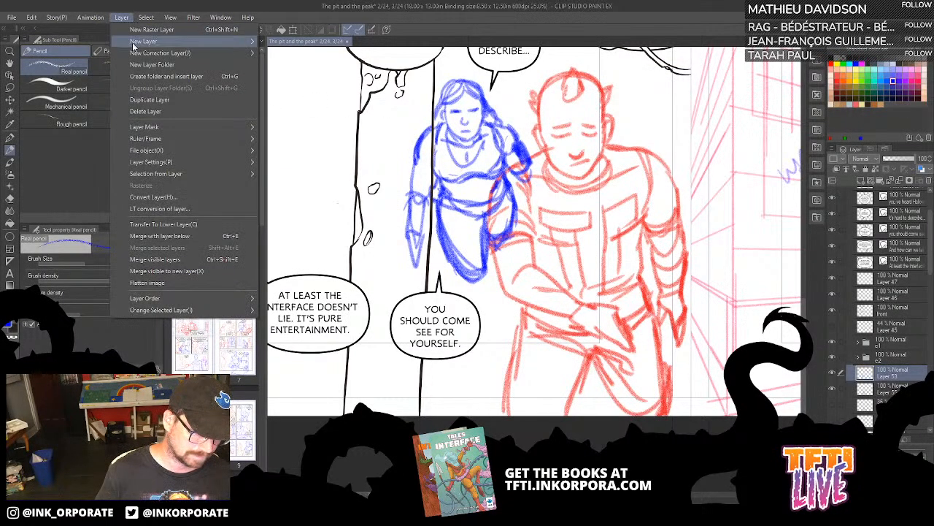
mouse_move(160, 127)
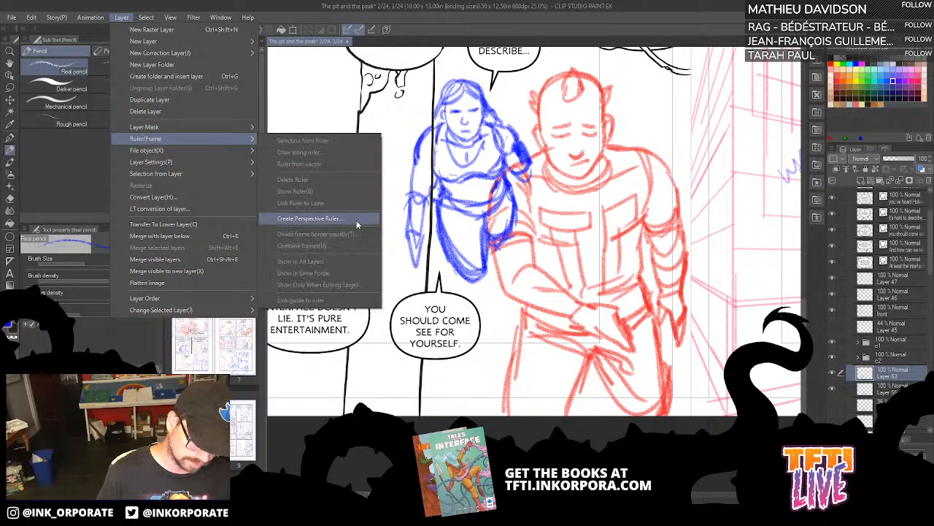
left_click(357, 220)
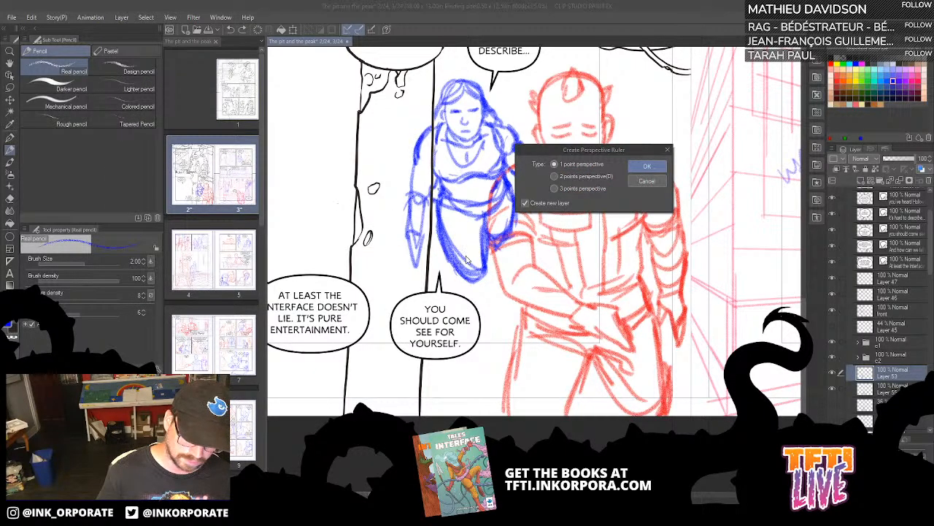
left_click(647, 166)
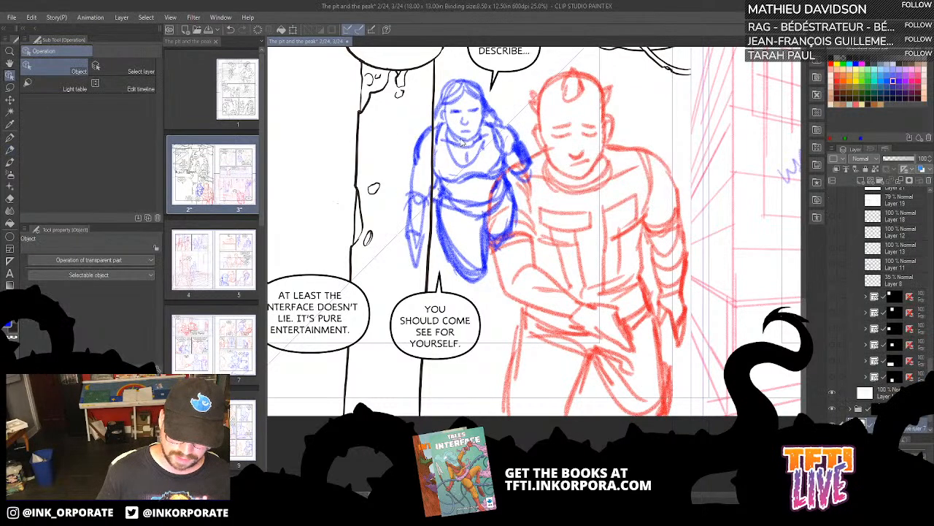
Step: Select the perspective ruler and move its vanishing point down to the horned man's waist near the page's lower edge
left_click(10, 98)
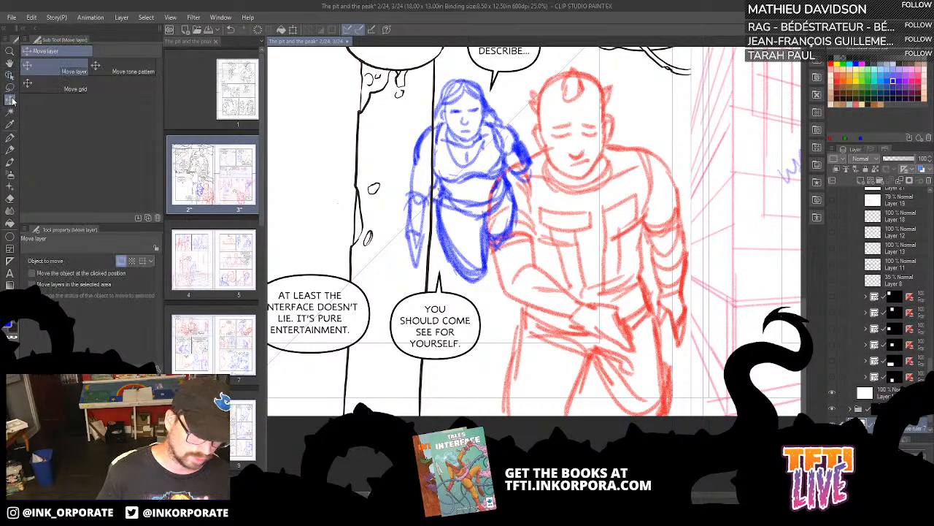
scroll(559, 154, "up", 1)
left_click_drag(560, 155, 522, 239)
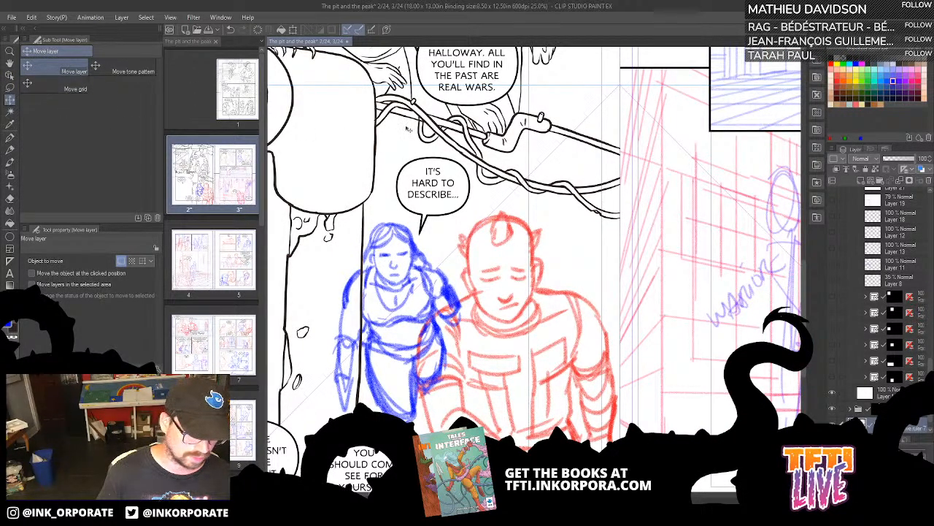
left_click(9, 77)
left_click(601, 87)
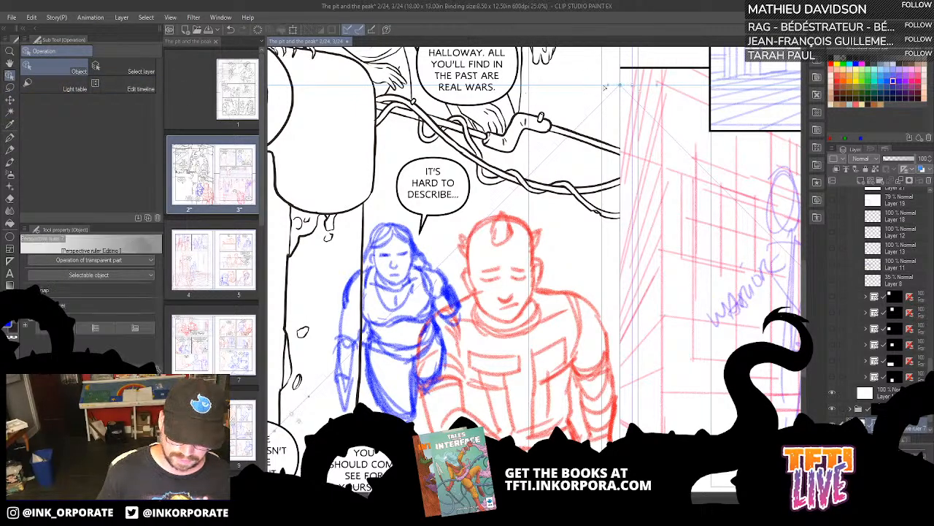
left_click_drag(621, 86, 500, 310)
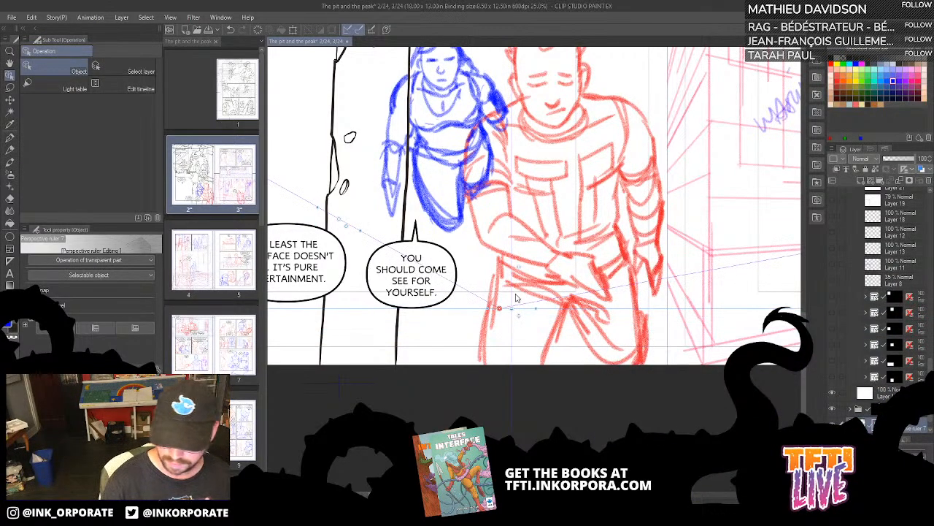
Step: Move the perspective ruler layer up the layer stack, out of the 3 rows evenly Copy folder to directly below Layer 51
left_click_drag(905, 216, 908, 219)
left_click_drag(931, 367, 908, 247)
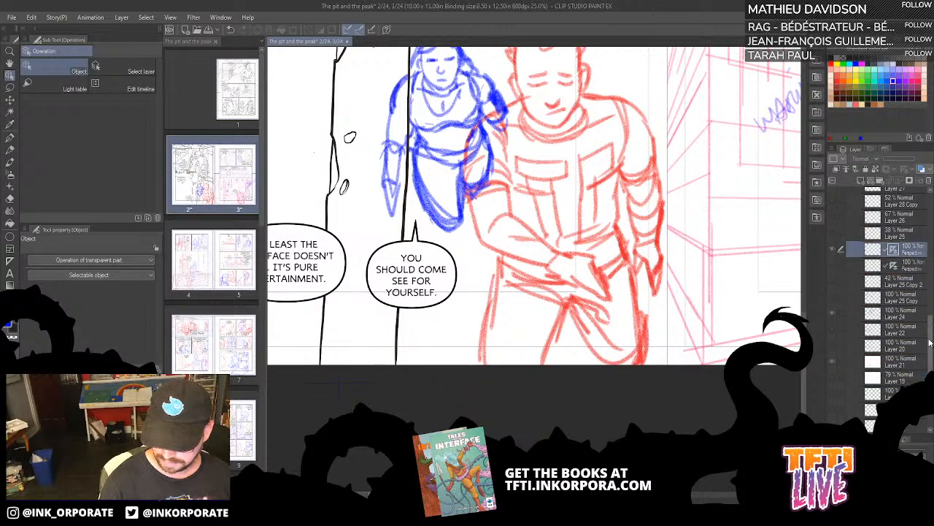
scroll(909, 369, "up", 5)
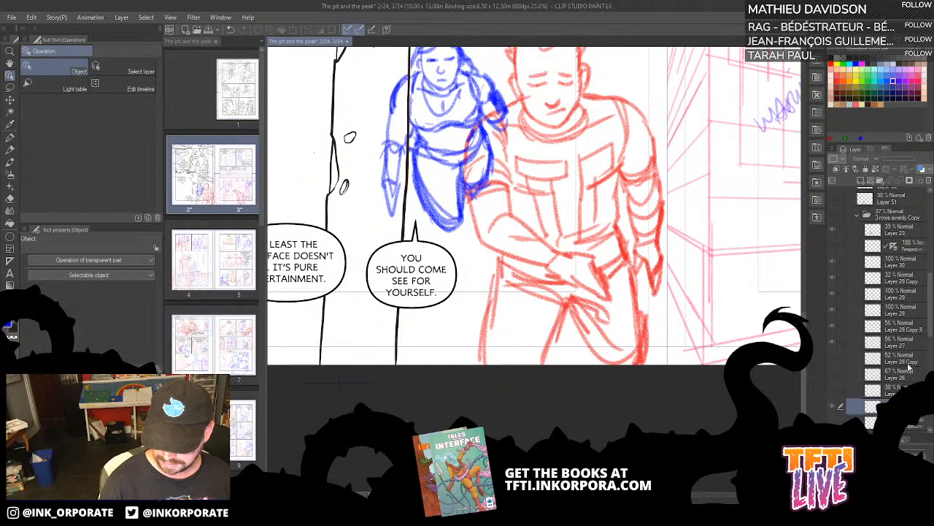
left_click_drag(904, 407, 905, 207)
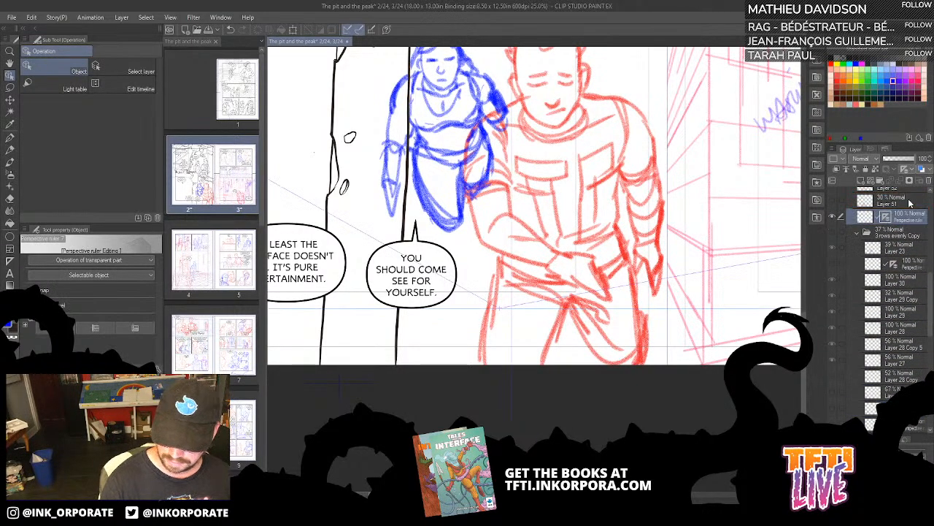
scroll(928, 298, "up", 5)
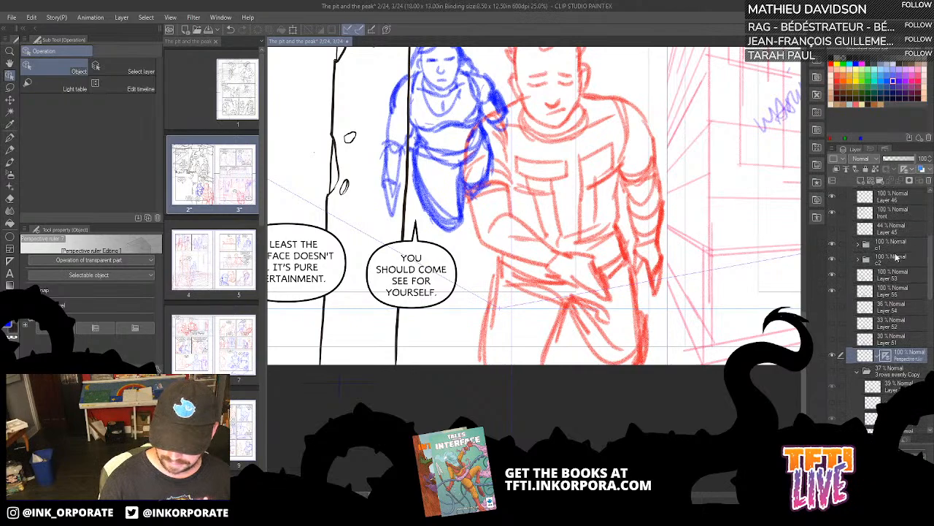
Step: Check what Layer 53 and Layer 55 contain by hiding and showing each one
left_click(830, 274)
left_click(831, 274)
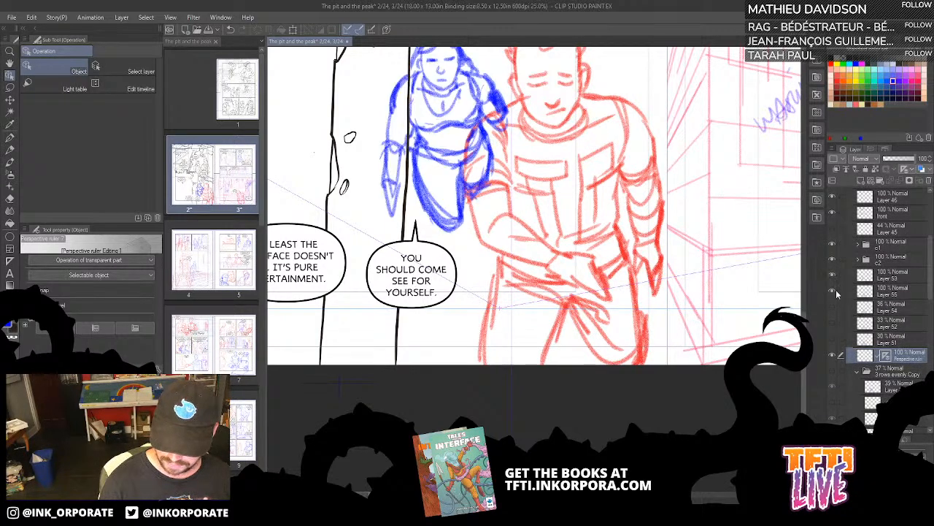
left_click(832, 291)
left_click(832, 291)
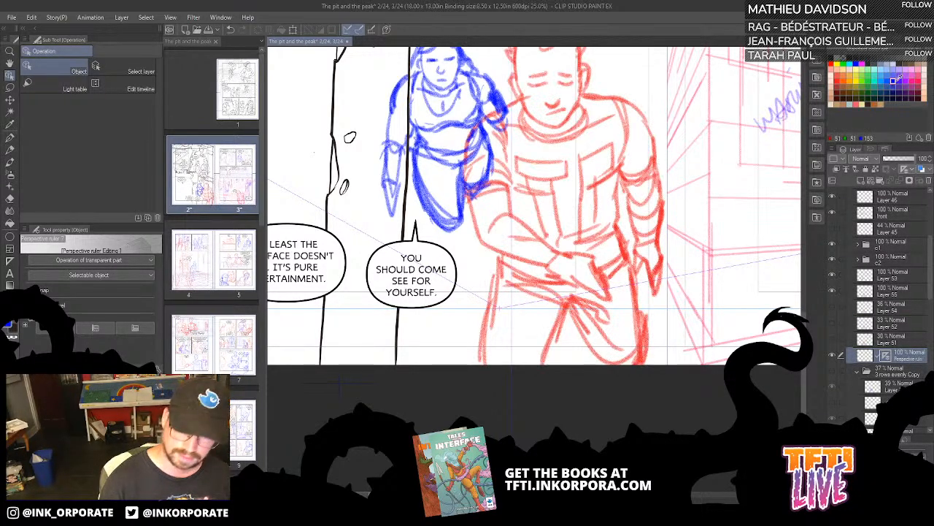
Step: Try blue pencil guide lines along the perspective ruler across the horned man's thighs, with the canvas tilted and nearly upright, undoing each
left_click(10, 150)
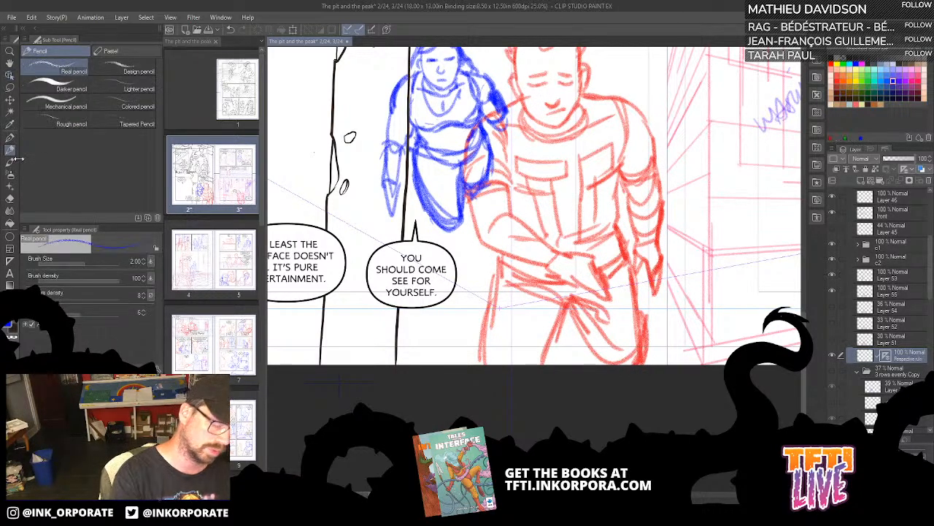
key("minus")
key("minus")
key("minus")
key("minus")
key("minus")
key("minus")
key("minus")
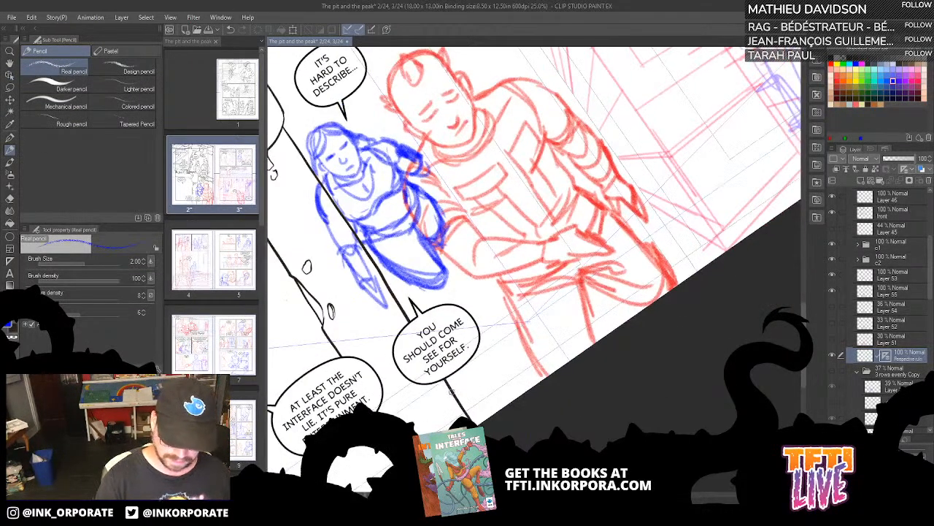
left_click_drag(452, 392, 736, 216)
key("asciicircum")
key("asciicircum")
key("asciicircum")
key("asciicircum")
key("asciicircum")
key("asciicircum")
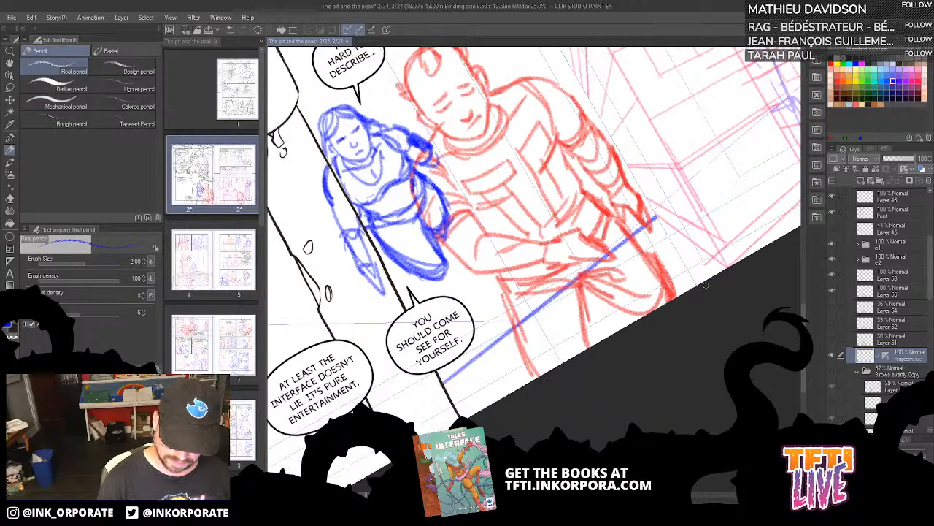
key("ctrl+z")
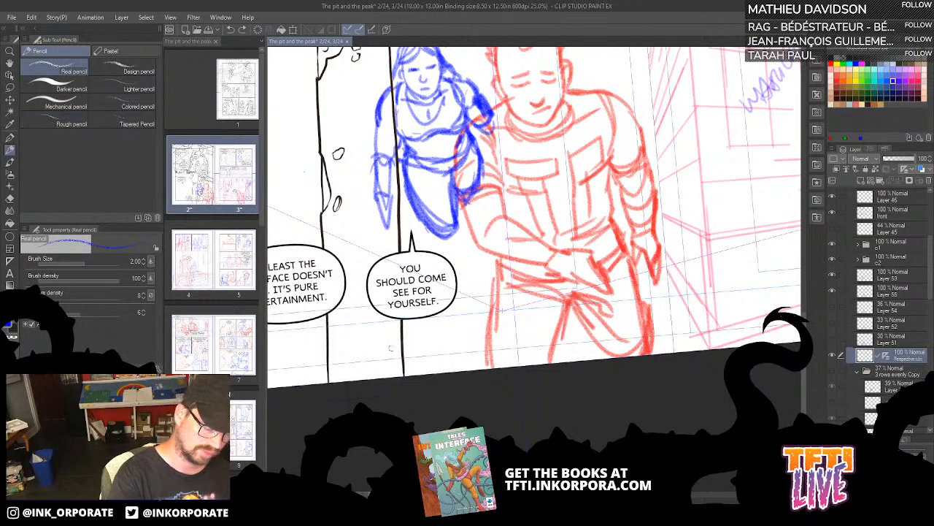
left_click_drag(409, 335, 776, 341)
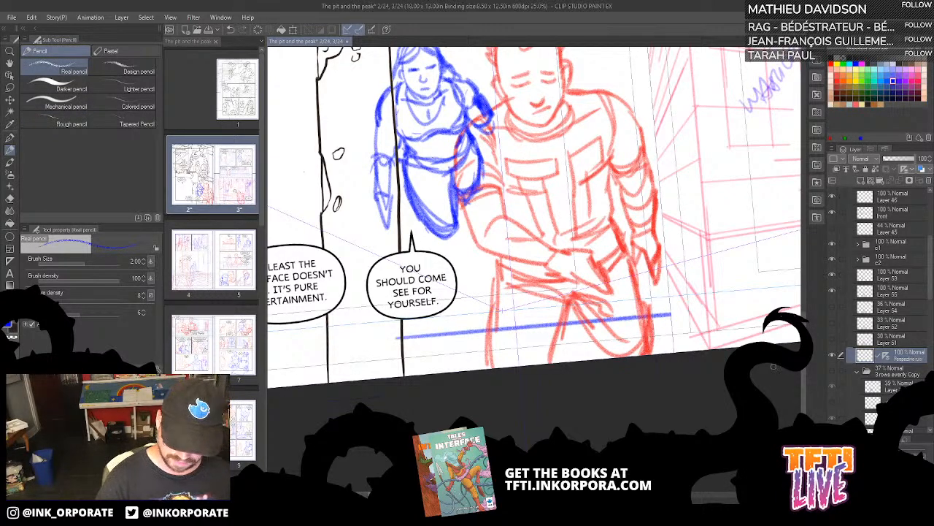
key("ctrl+z")
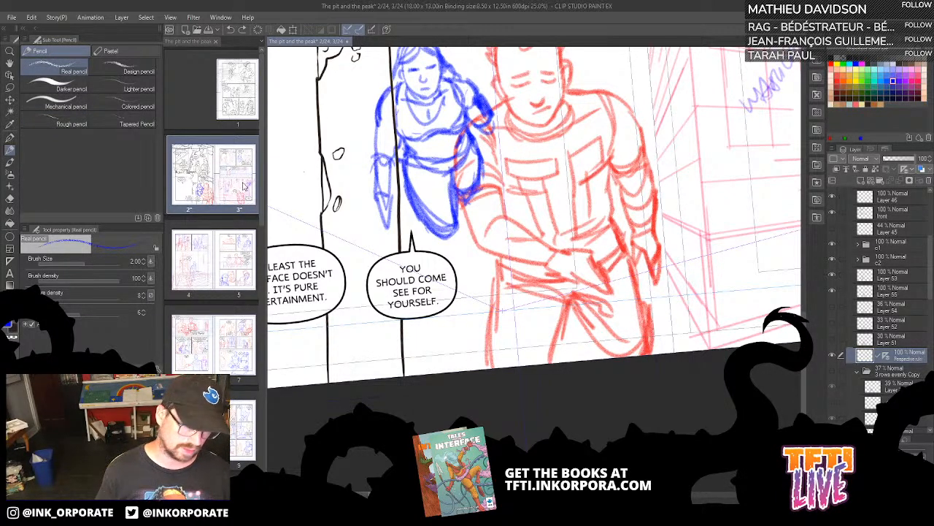
Step: Select the perspective ruler on the canvas and compare Layer 55 and Layer 53 by toggling their visibility
left_click(10, 75)
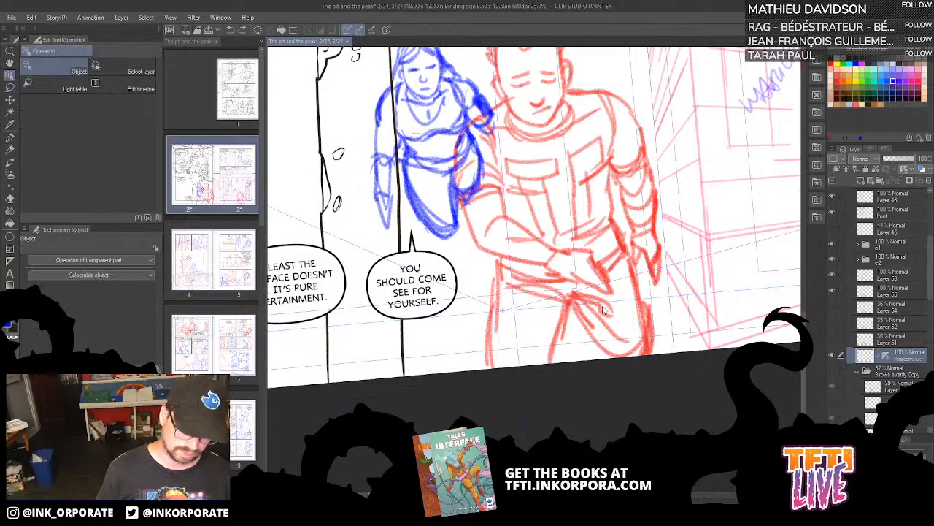
left_click(503, 310)
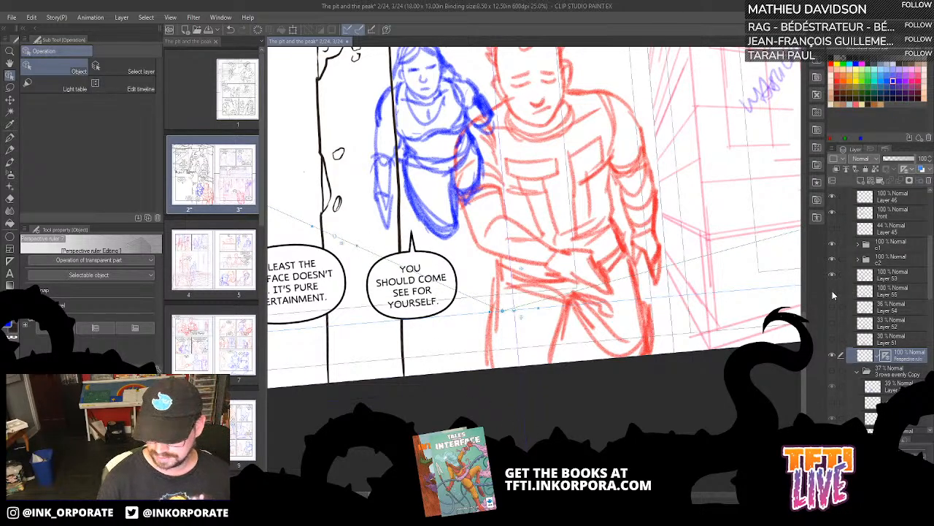
left_click(832, 292)
left_click(832, 292)
left_click(833, 279)
left_click(833, 279)
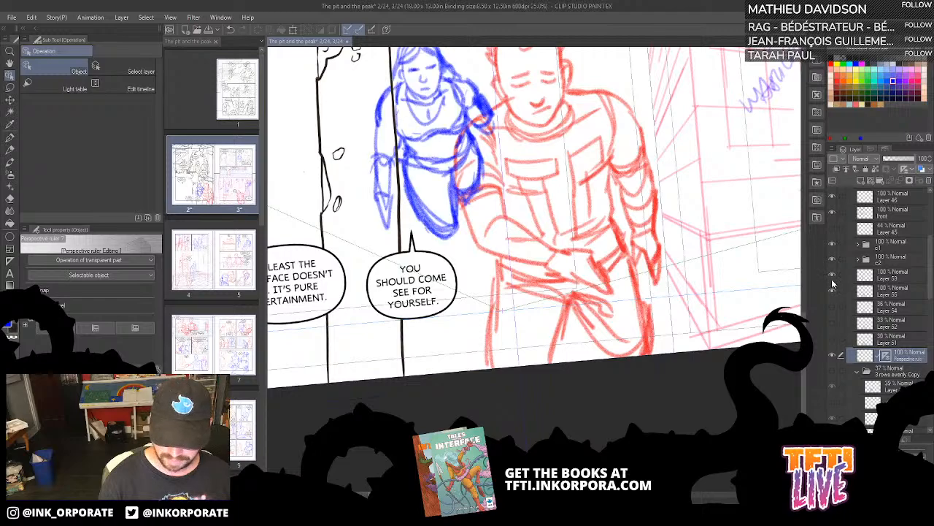
Step: Add Layer 55 to the layer selection alongside the ruler layer, and hide and show it to check its drawing
left_click(846, 290)
left_click(833, 292)
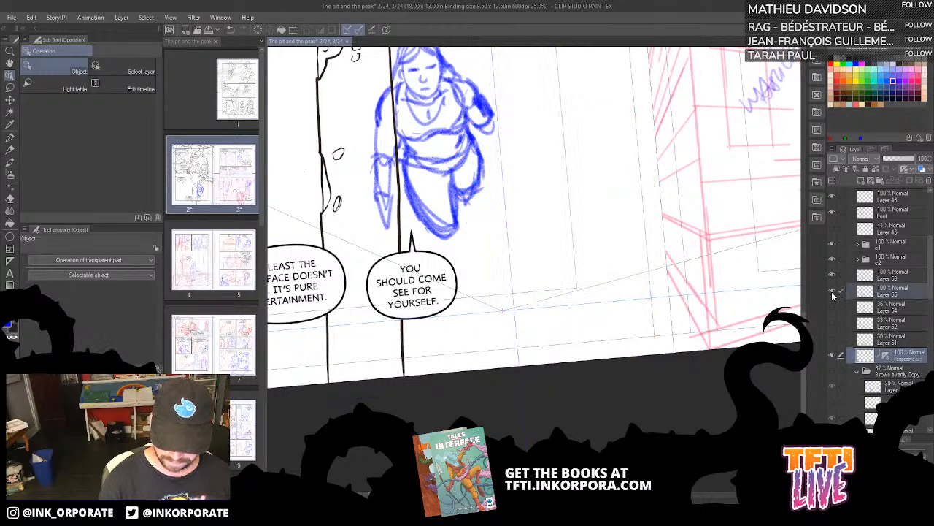
left_click(832, 292)
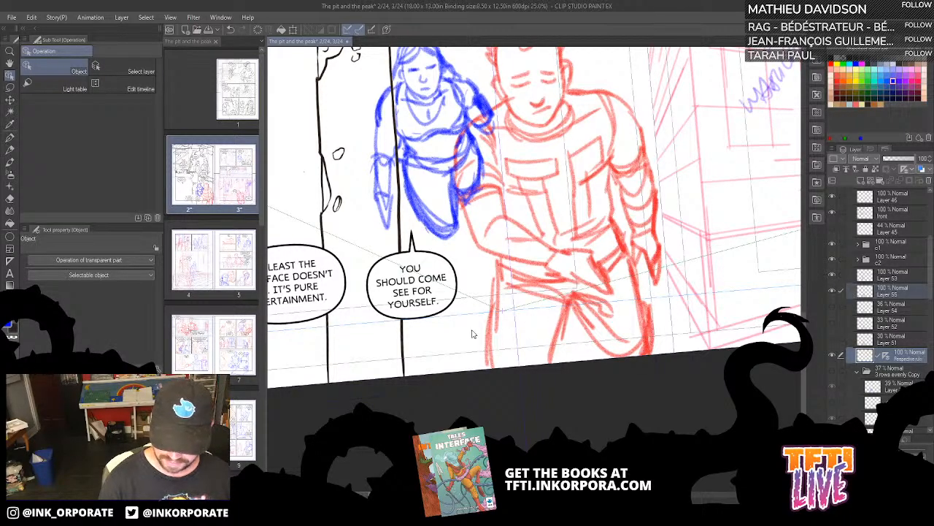
Step: Draw two parallel purple pencil lines along the ruler, one across the horned man's thighs and one across his hips
left_click(10, 150)
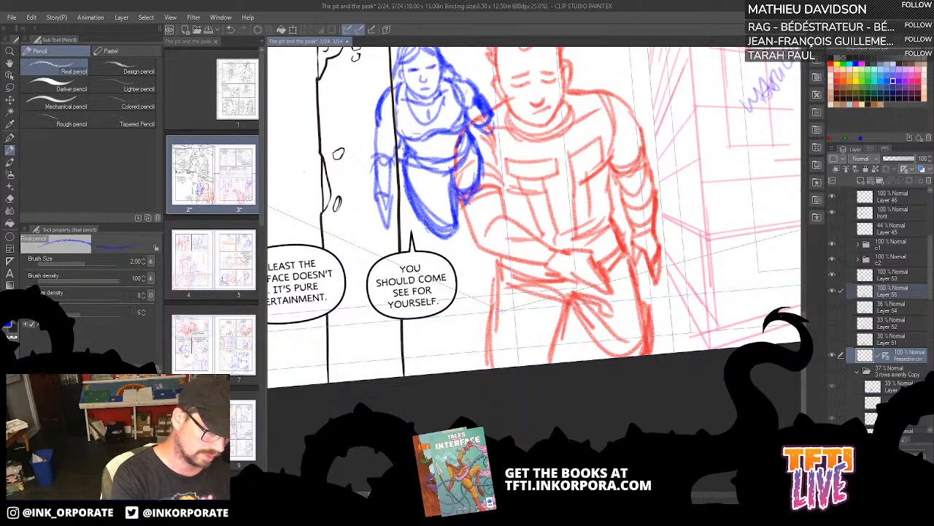
left_click_drag(398, 325, 670, 302)
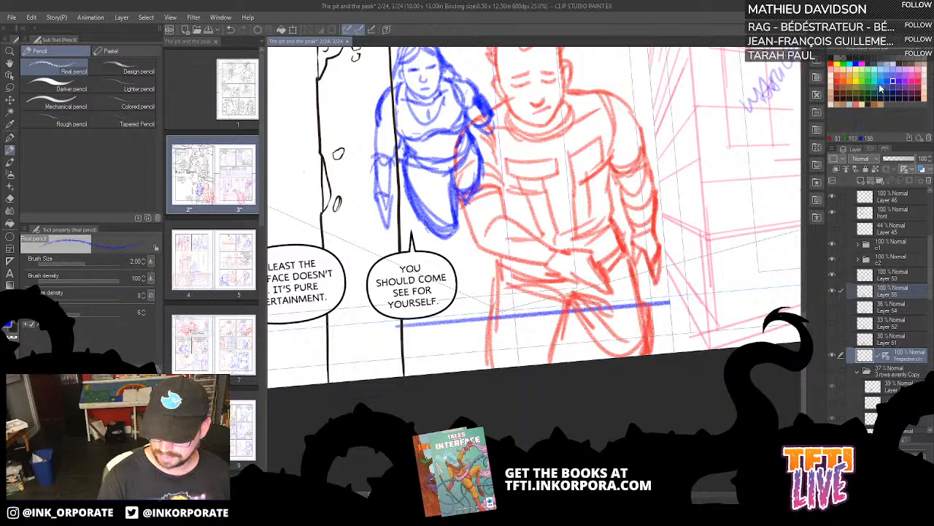
key("ctrl+z")
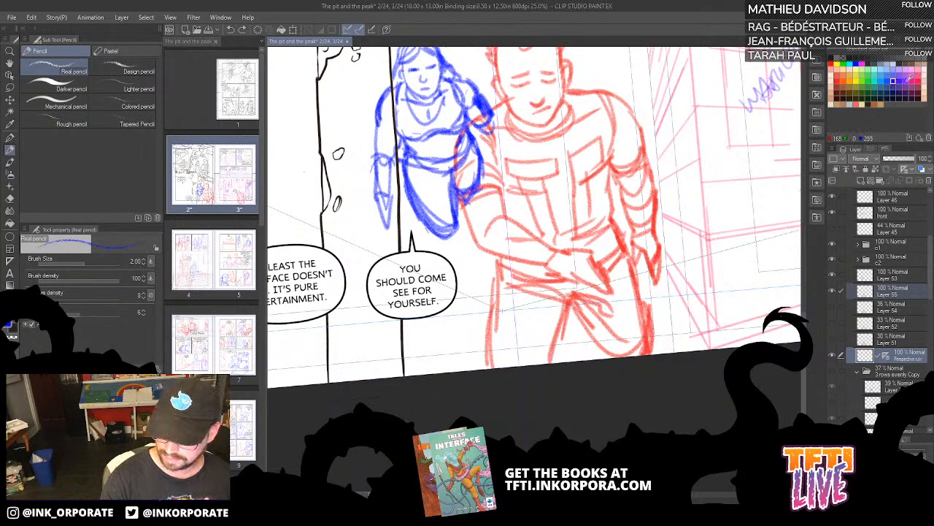
left_click(906, 79)
left_click_drag(396, 326, 690, 293)
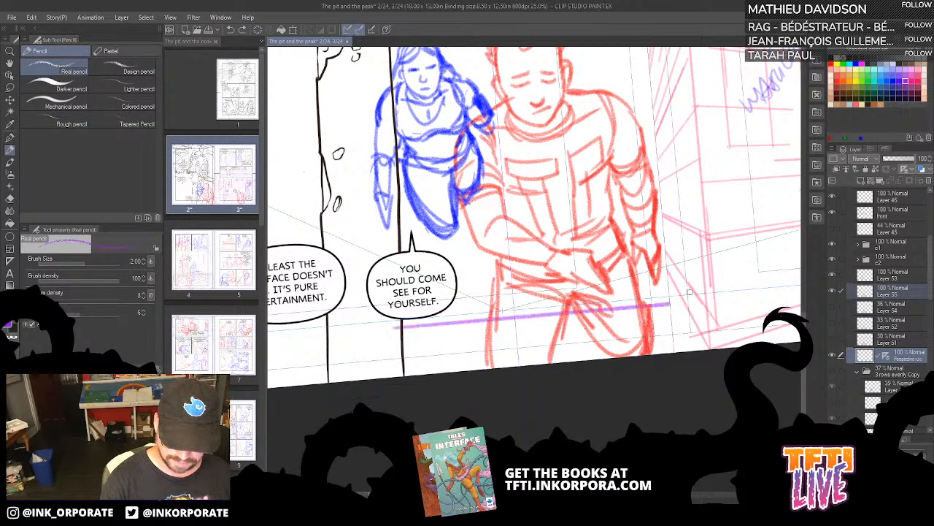
left_click_drag(664, 256, 345, 286)
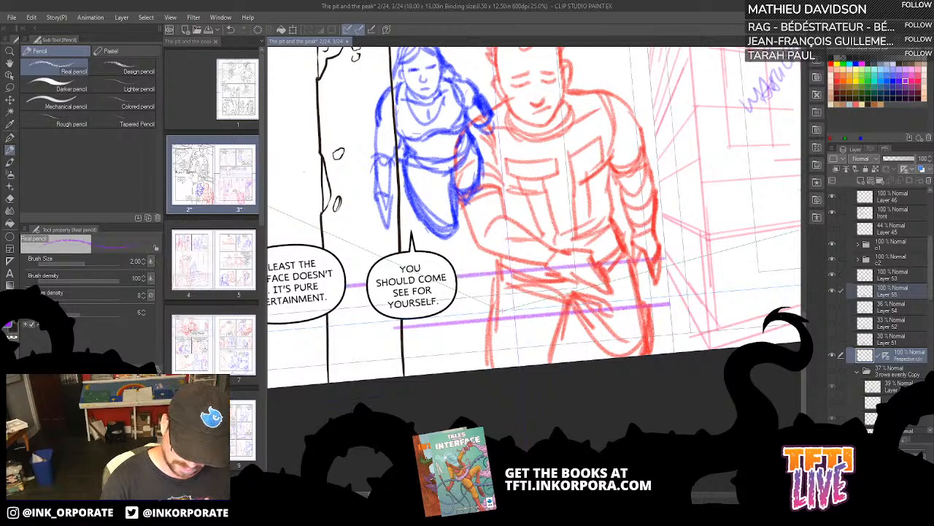
Step: Tilt the canvas diagonally and draw two more parallel purple guide lines across the horned man's waist and lower torso
key("minus")
key("minus")
key("minus")
key("minus")
key("minus")
key("minus")
key("minus")
key("minus")
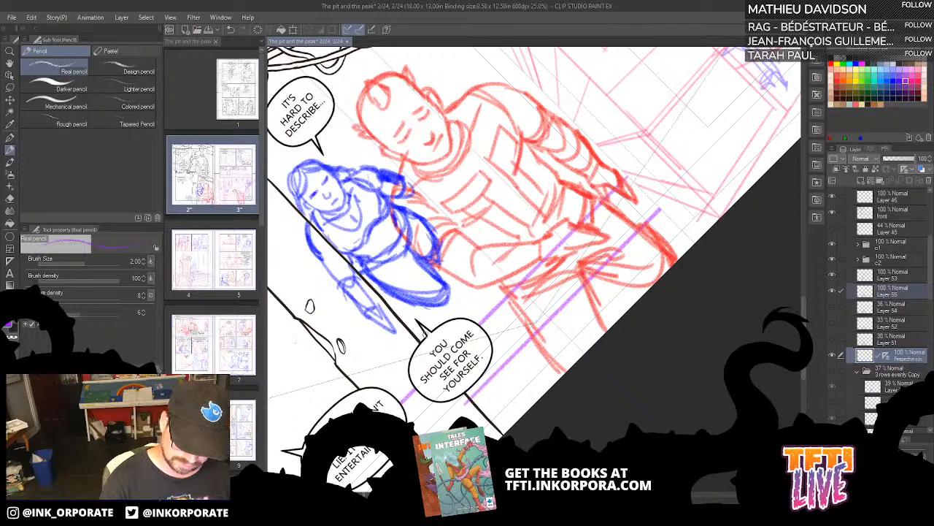
left_click_drag(428, 327, 604, 156)
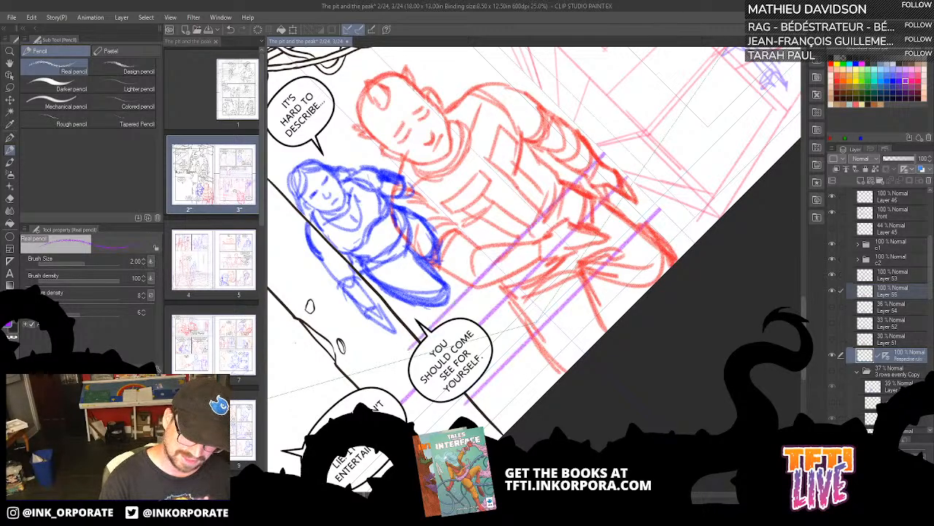
left_click_drag(401, 313, 584, 128)
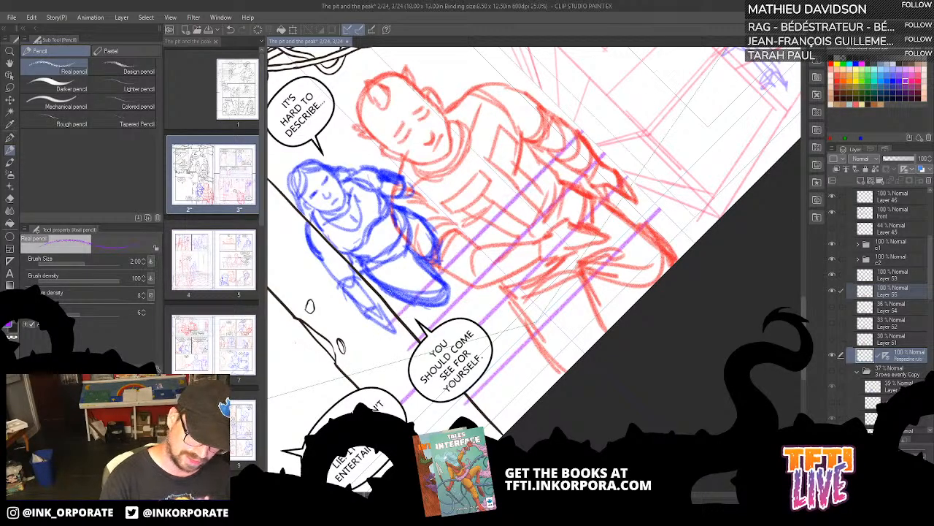
key("ctrl+z")
left_click_drag(401, 318, 586, 132)
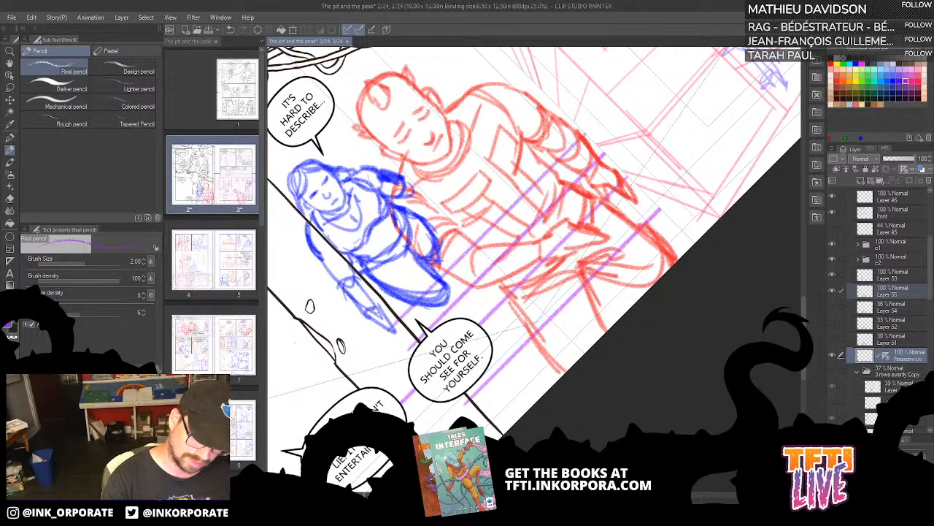
Step: Continue the parallel purple guide lines upward with four more strokes across both figures' torsos, up to the horned man's chest and shoulder
left_click_drag(384, 298, 549, 135)
left_click_drag(360, 301, 559, 106)
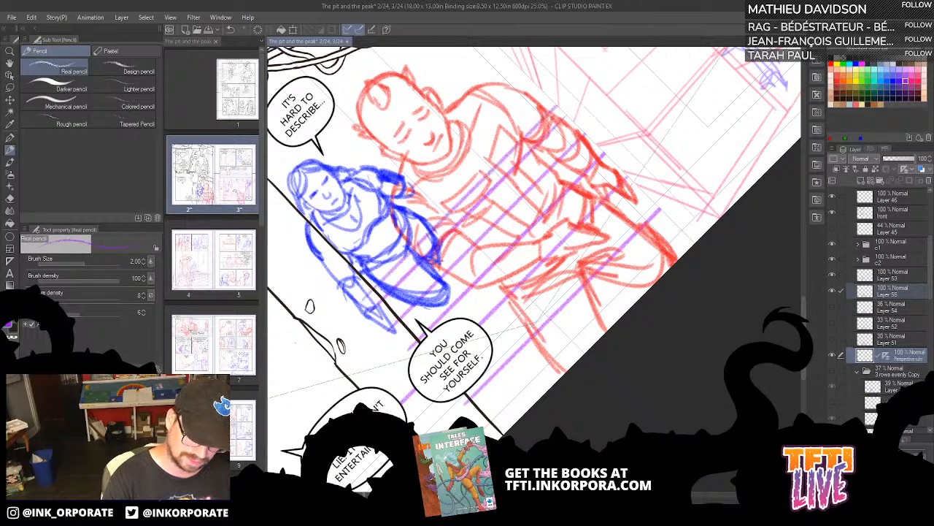
key("ctrl+z")
left_click_drag(356, 292, 551, 98)
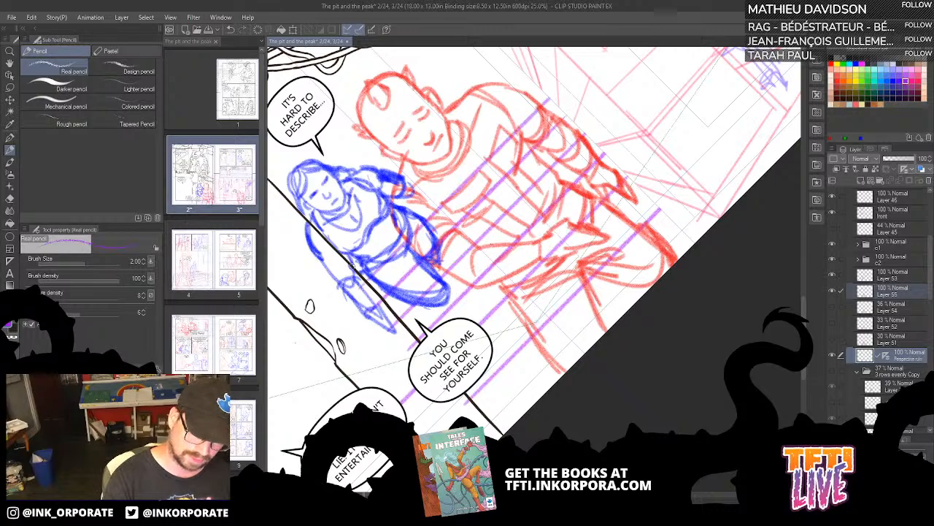
left_click_drag(354, 267, 537, 83)
left_click_drag(336, 265, 523, 78)
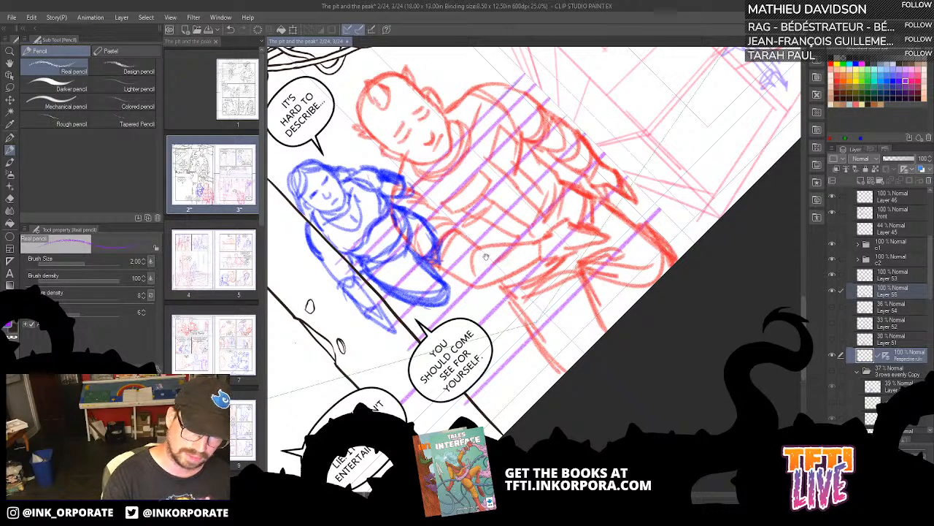
Step: Add three more parallel purple guide lines across the blue figure's upper body and the horned man's collar and shoulder
left_click_drag(486, 257, 528, 299)
left_click_drag(373, 298, 560, 109)
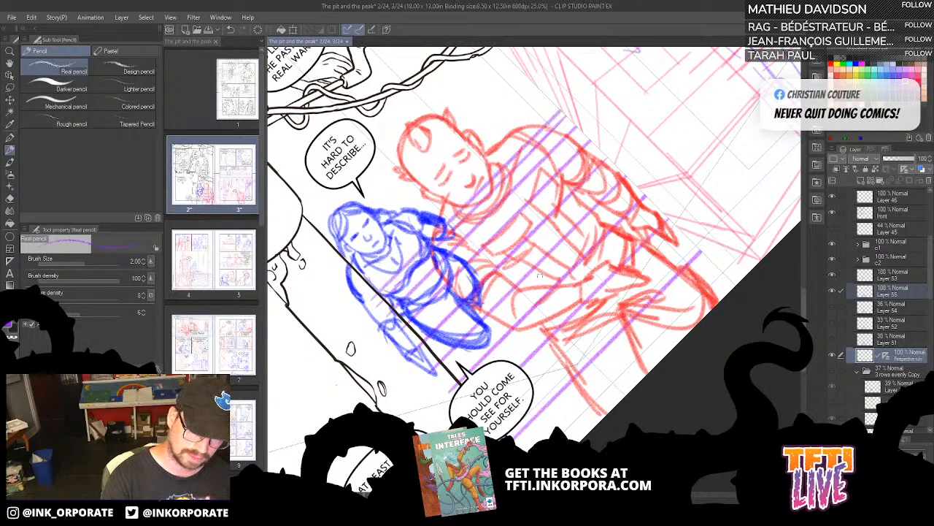
key("ctrl+z")
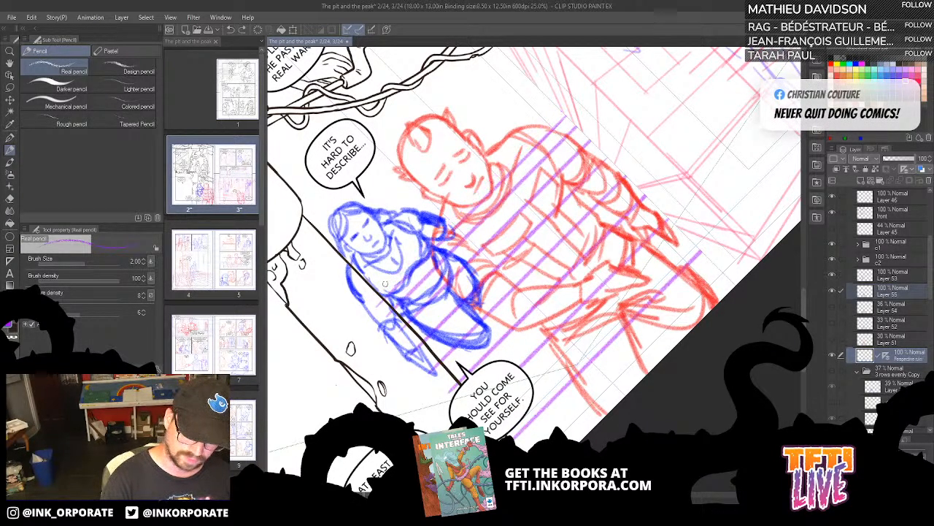
left_click_drag(373, 292, 561, 107)
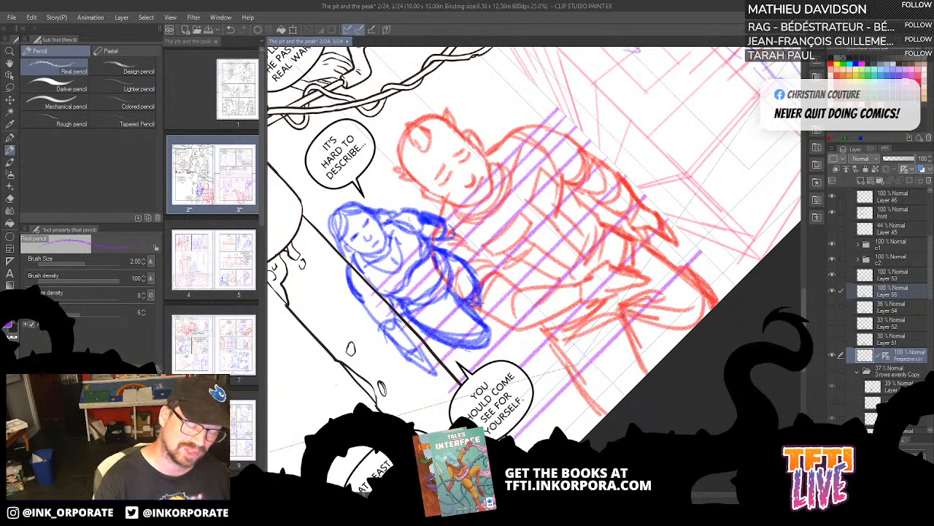
left_click_drag(553, 102, 319, 336)
key("ctrl+z")
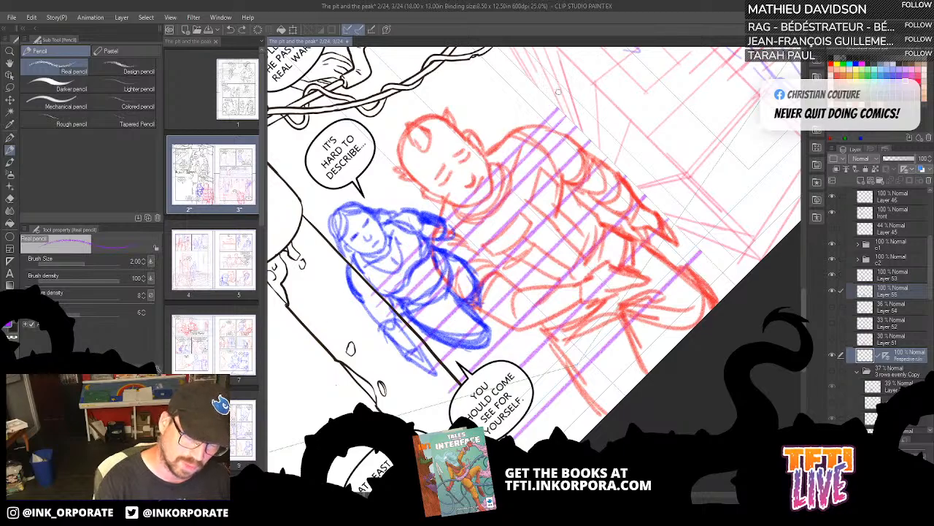
left_click_drag(551, 101, 335, 315)
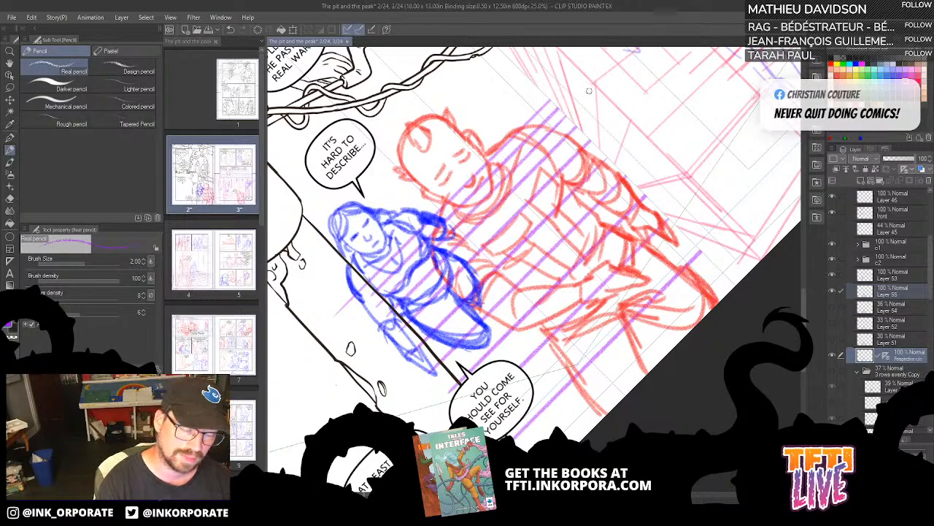
left_click_drag(541, 97, 297, 340)
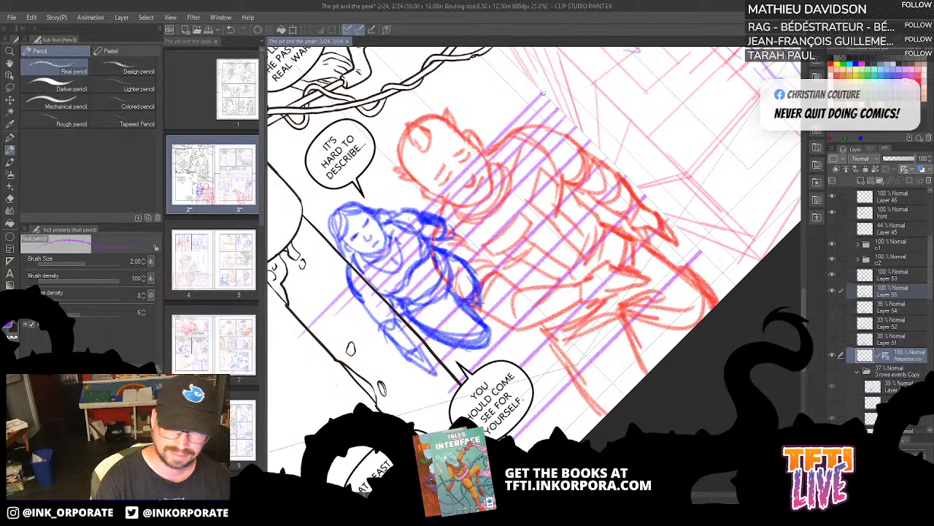
Step: Add one more parallel purple guide line across the blue figure's shoulders and the horned man's chin
left_click_drag(542, 80, 289, 334)
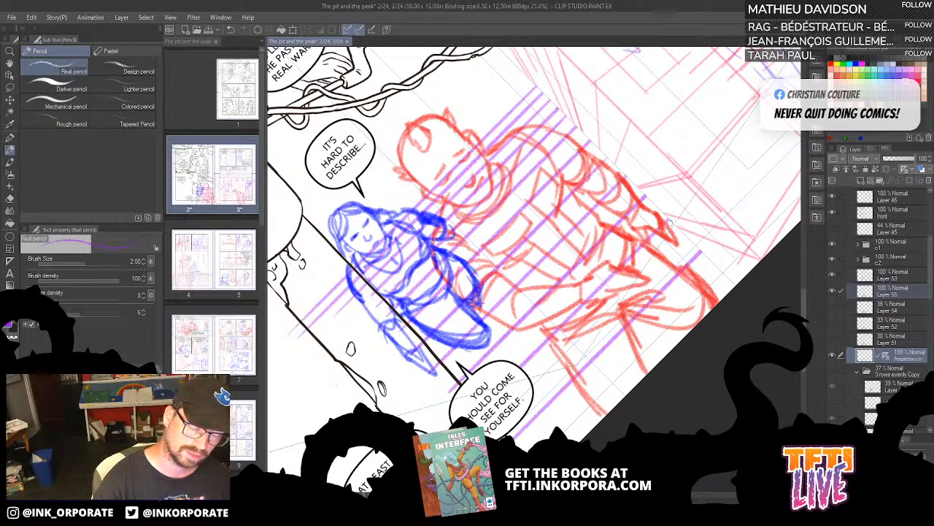
left_click_drag(533, 100, 751, 313)
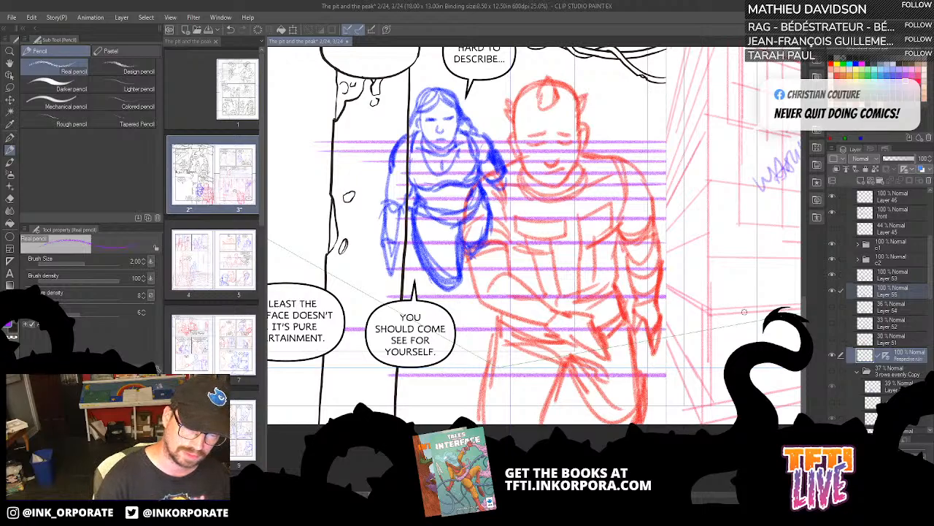
Step: Examine both figures at page scale and up close, toggling Layer 55 and Layer 53 to check which drawing each holds
key("ctrl+minus")
key("minus")
key("minus")
key("minus")
key("minus")
key("minus")
key("minus")
key("minus")
key("minus")
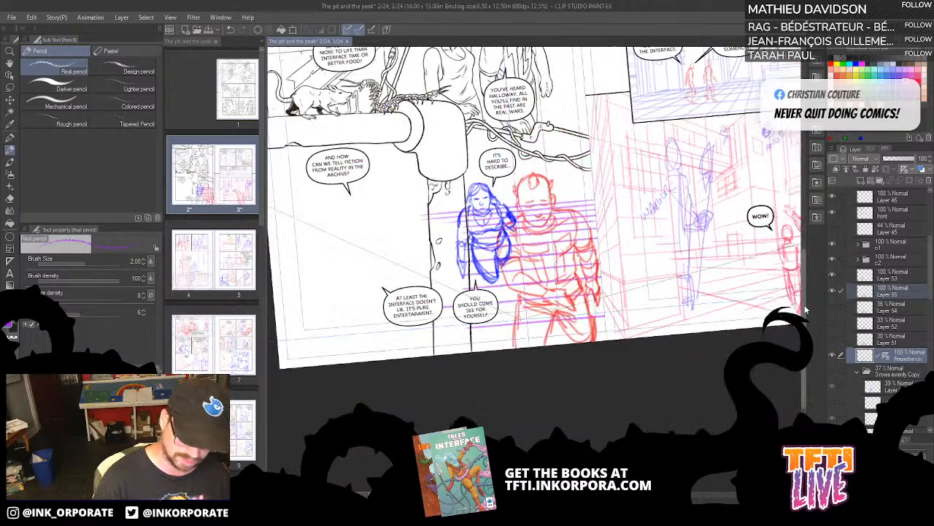
key("asciicircum")
key("asciicircum")
key("asciicircum")
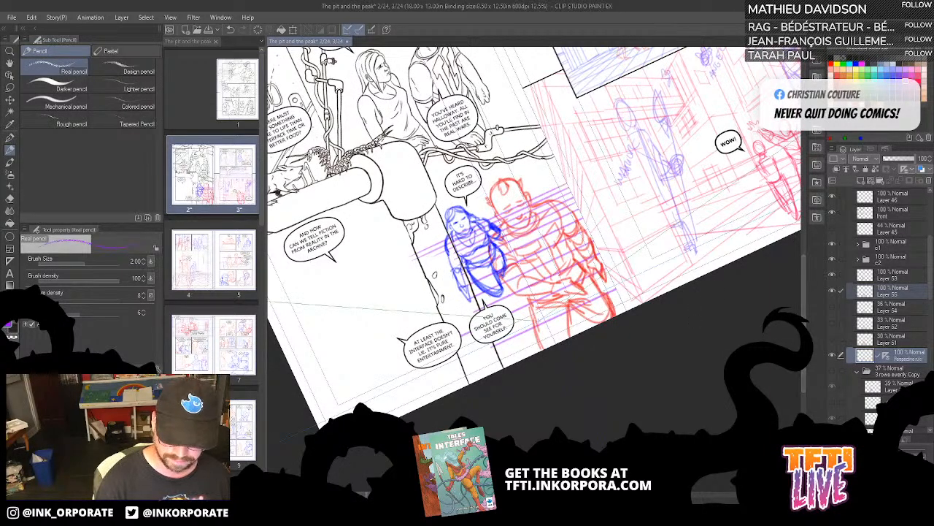
key("asciicircum")
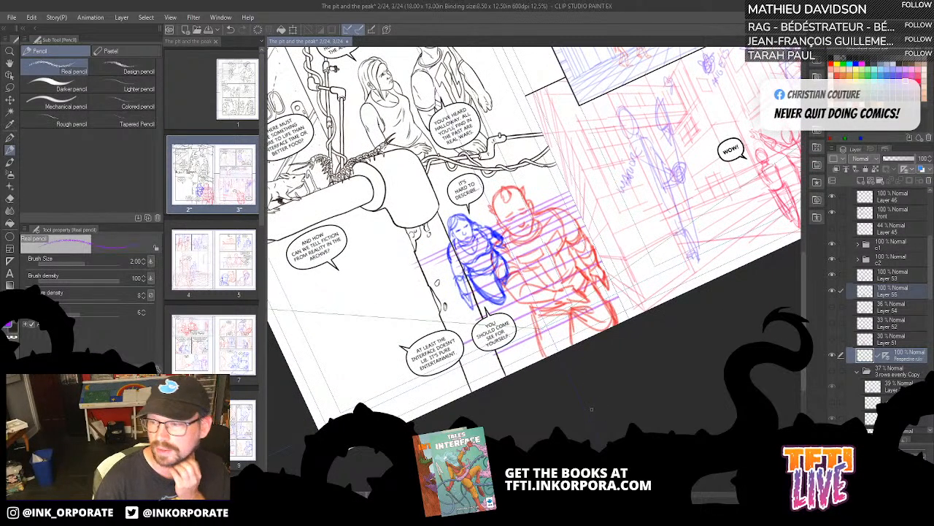
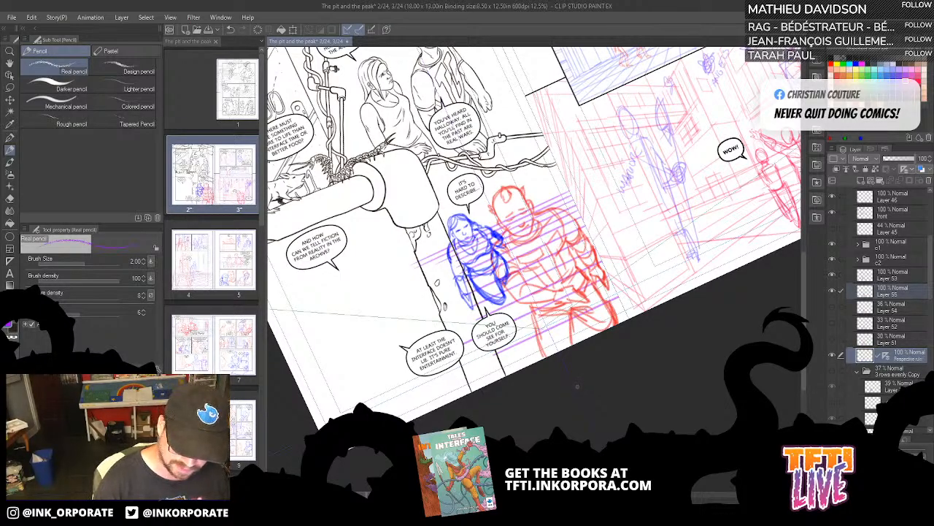
left_click(832, 290)
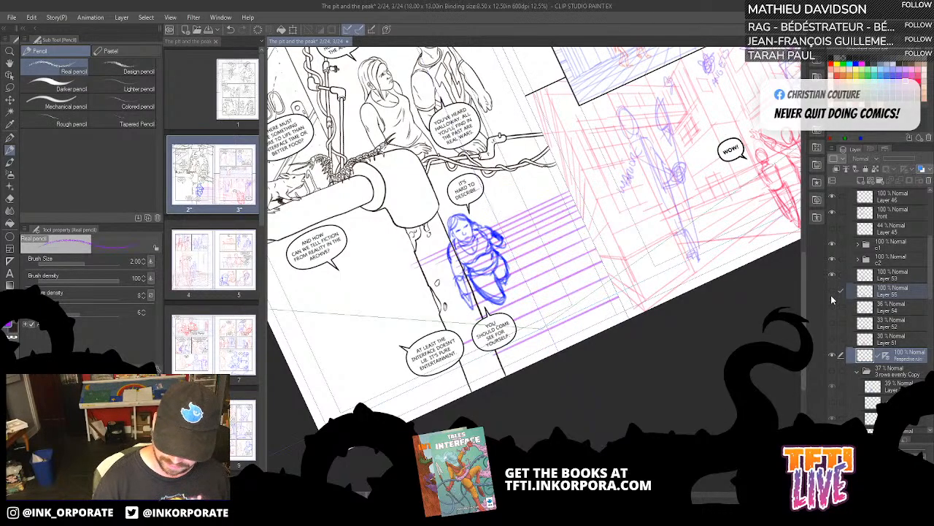
left_click(833, 290)
left_click(832, 274)
left_click(833, 276)
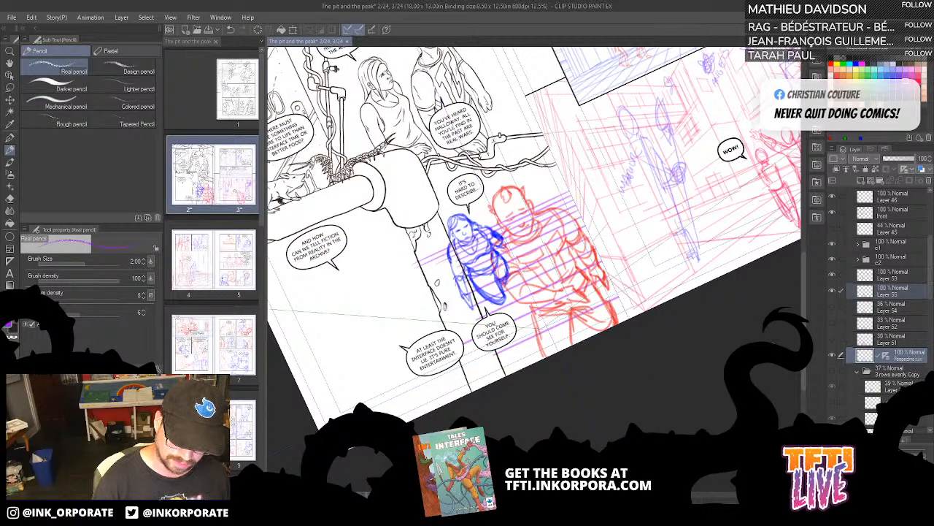
key("ctrl+plus")
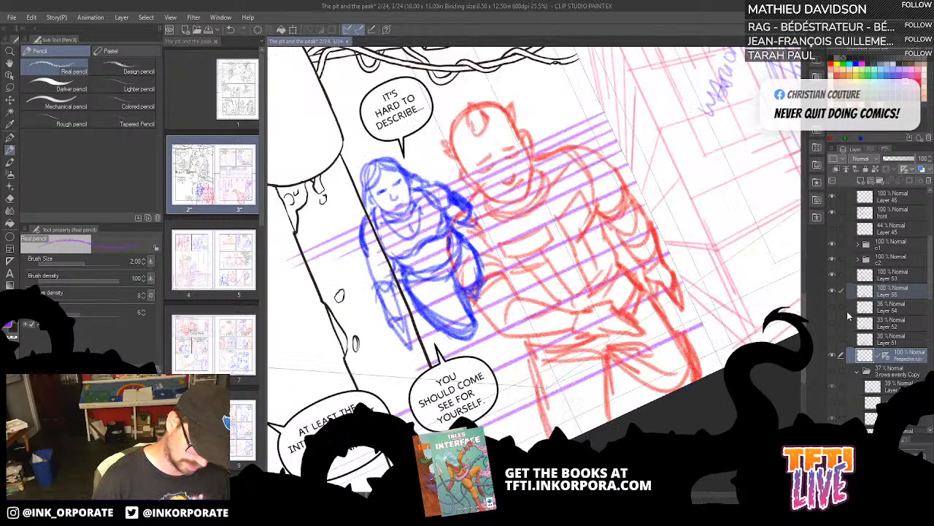
left_click_drag(533, 277, 552, 259)
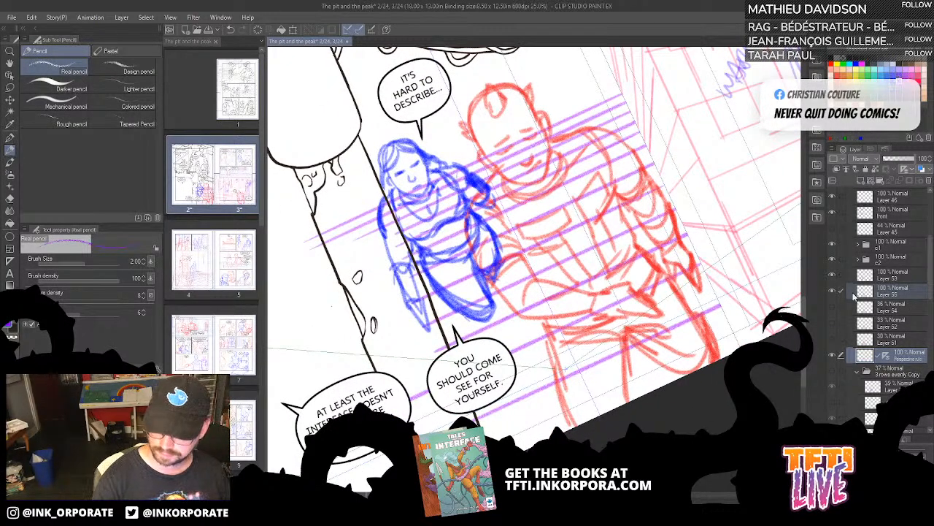
left_click(832, 293)
left_click(833, 293)
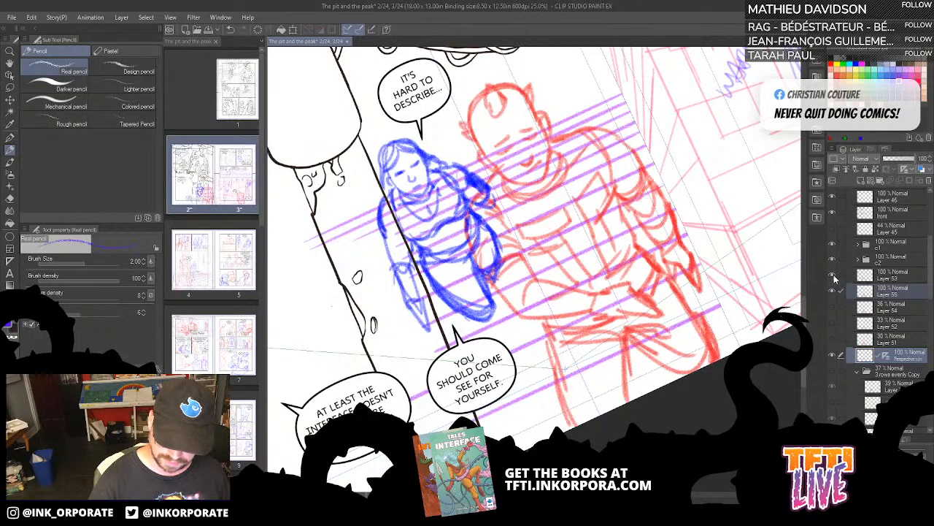
left_click(832, 280)
left_click(831, 280)
Step: Hide the perspective ruler layer with its purple lines and pencil the blue figure's lowered hand and wrist on Layer 53
left_click(892, 277)
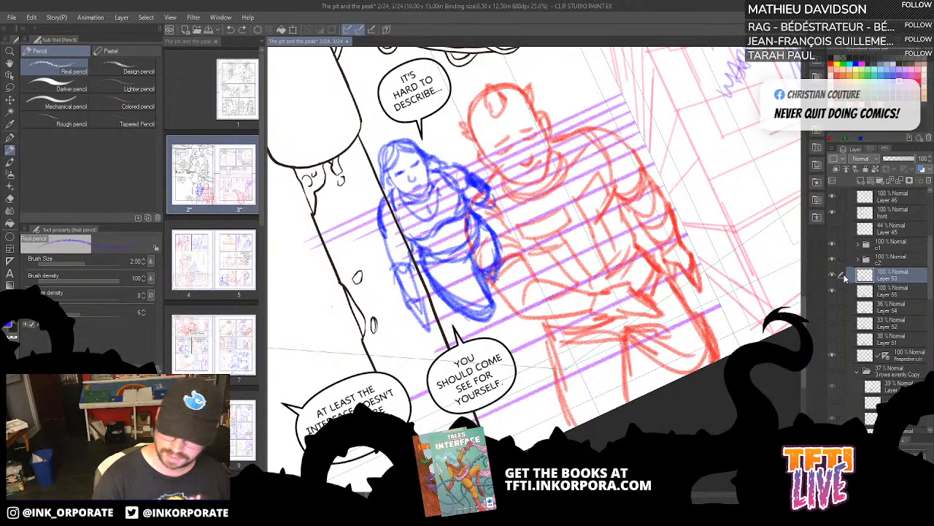
left_click(831, 355)
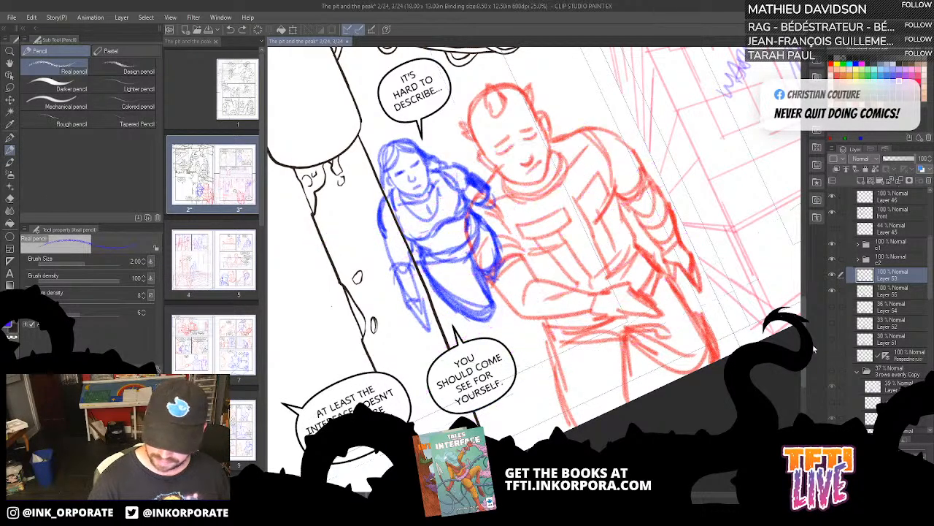
mouse_move(407, 303)
left_mouse_down()
mouse_move(409, 335)
mouse_move(419, 304)
mouse_move(430, 311)
mouse_move(398, 262)
mouse_move(409, 303)
left_mouse_up()
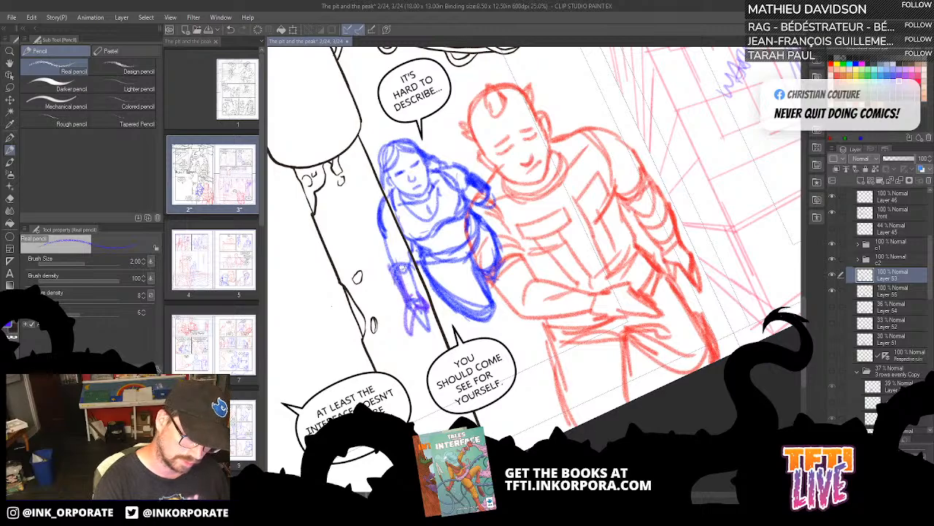
mouse_move(400, 267)
left_mouse_down()
mouse_move(416, 302)
mouse_move(382, 228)
mouse_move(403, 241)
mouse_move(408, 272)
left_mouse_up()
left_click_drag(412, 304, 416, 312)
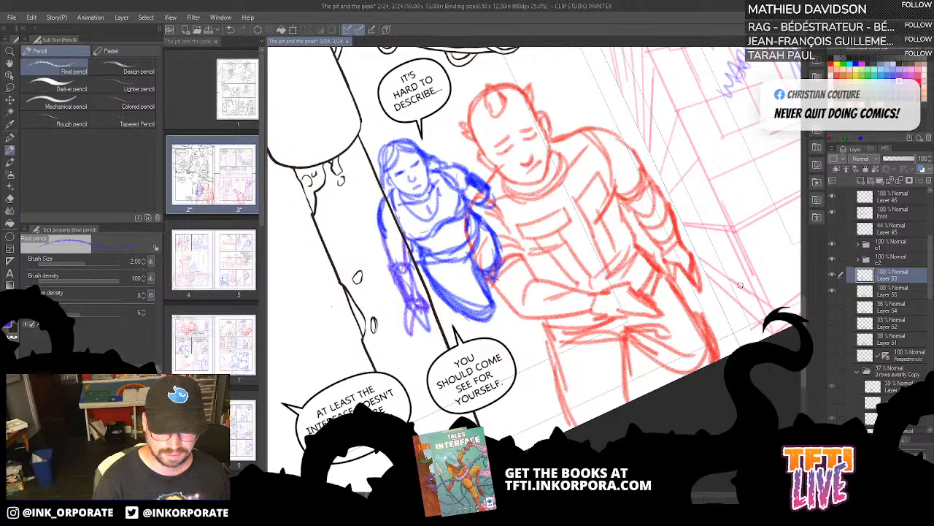
Step: Show the perspective ruler layer again, cut its purple guide lines, and paste them as a separate layer directly above Layer 54
scroll(555, 419, "down", 1)
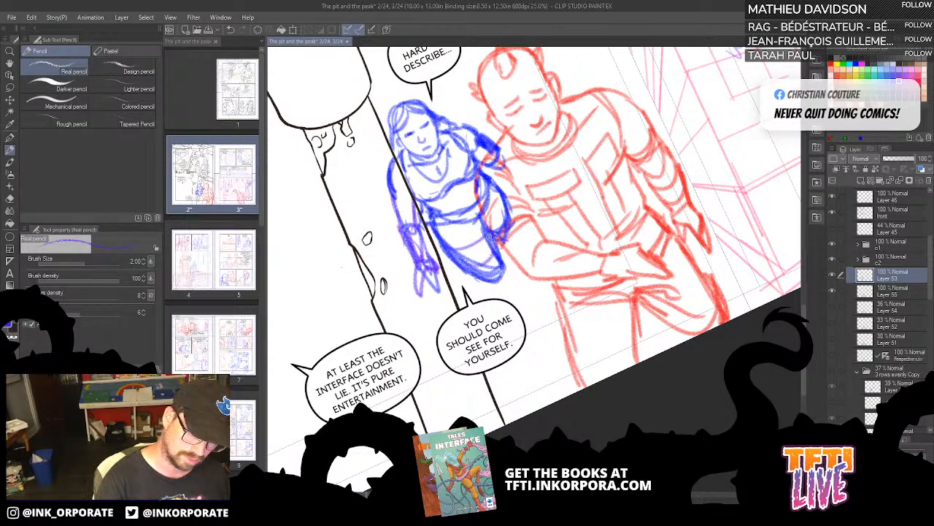
left_click(831, 307)
left_click(832, 307)
left_click(832, 354)
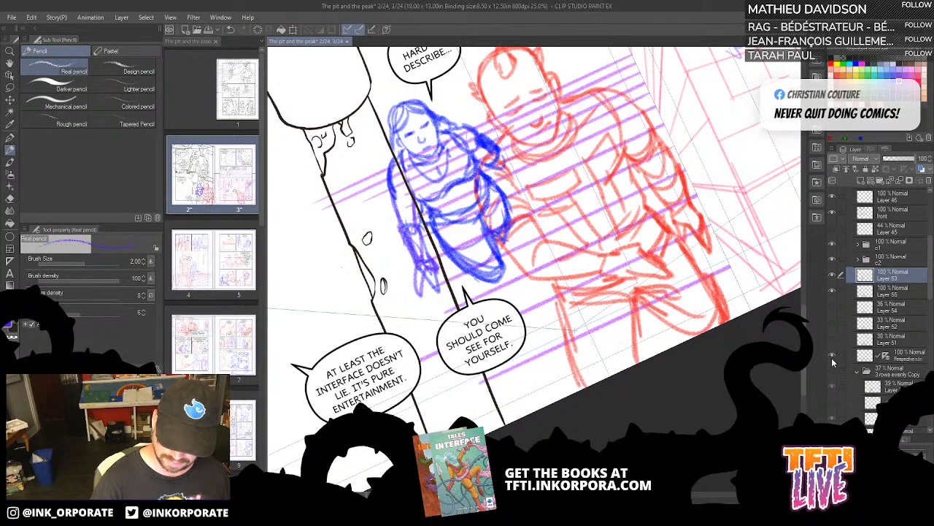
left_click(889, 358)
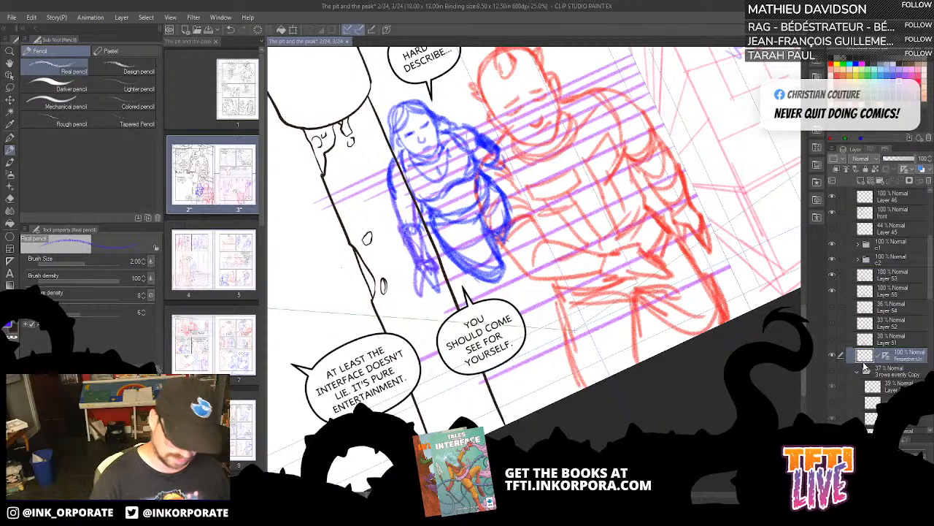
key("ctrl+a")
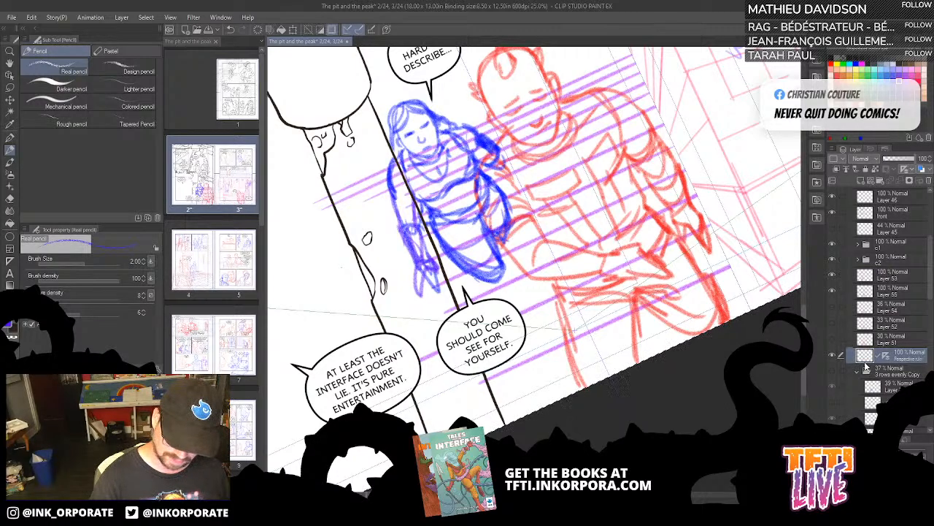
key("Delete")
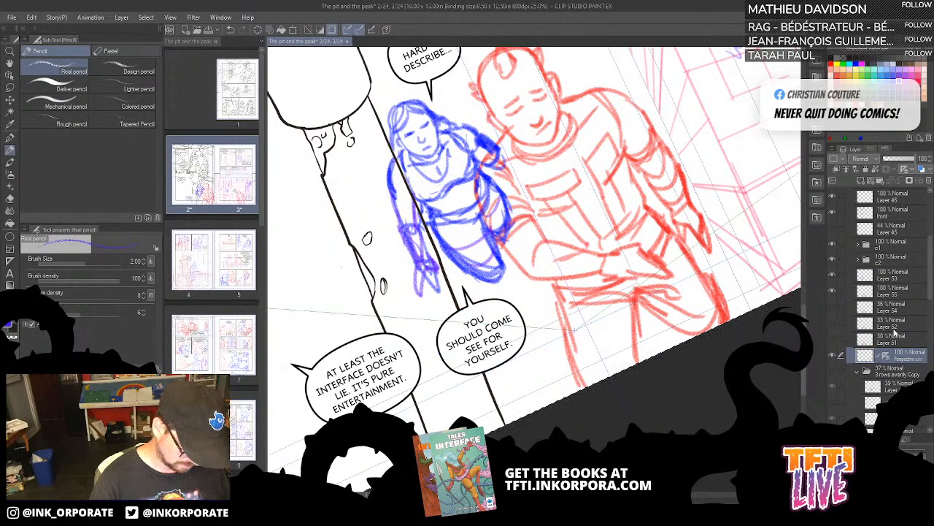
left_click(899, 308)
key("ctrl+v")
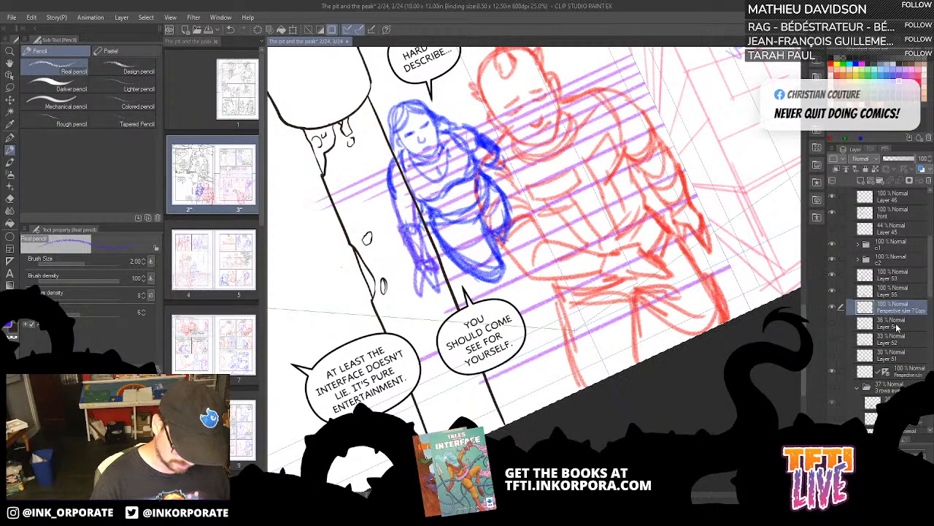
Step: Straighten the canvas, hide the perspective ruler layer, and show the 3 rows evenly Copy folder with the faint rough layout
key("asciicircum")
key("minus")
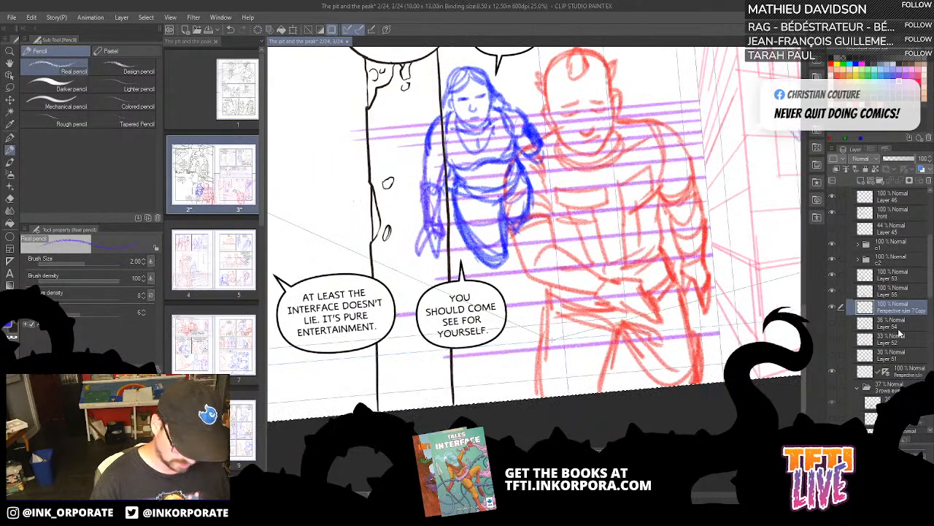
key("asciicircum")
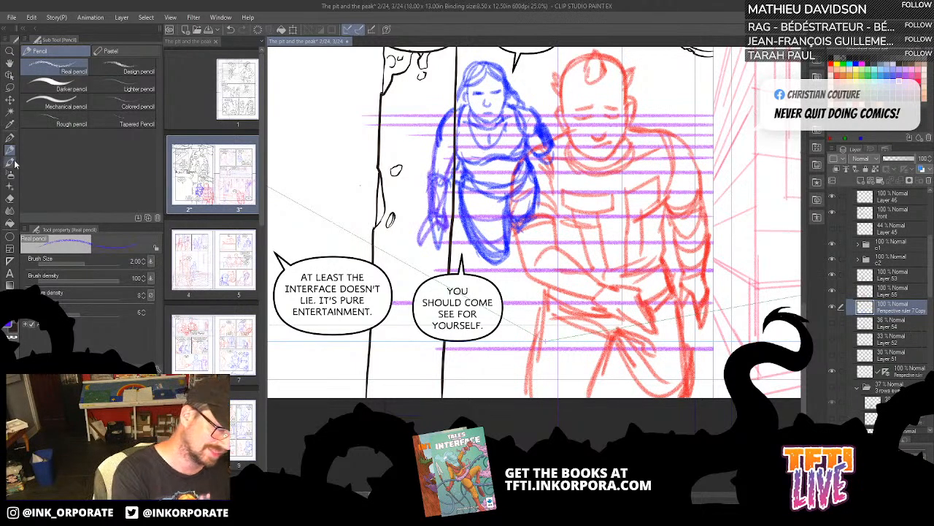
left_click_drag(693, 305, 709, 339)
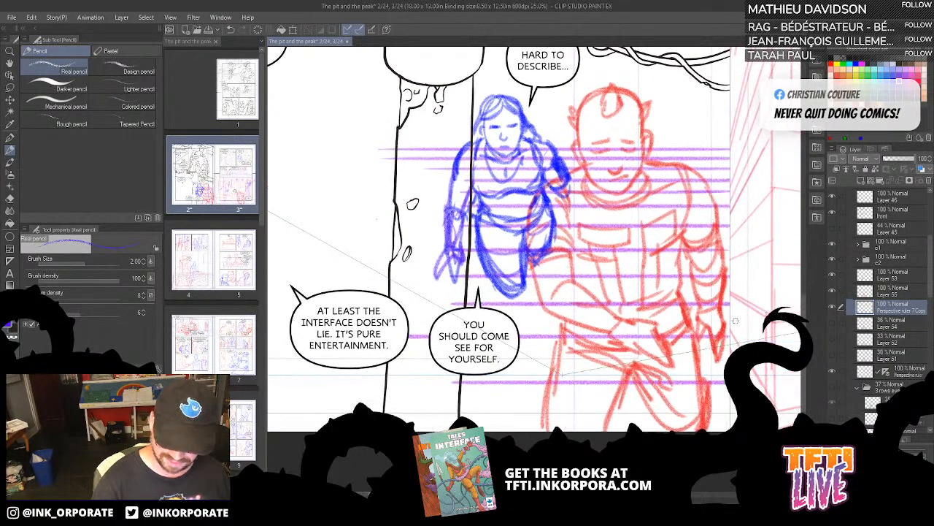
left_click(832, 275)
left_click(832, 275)
left_click(902, 275)
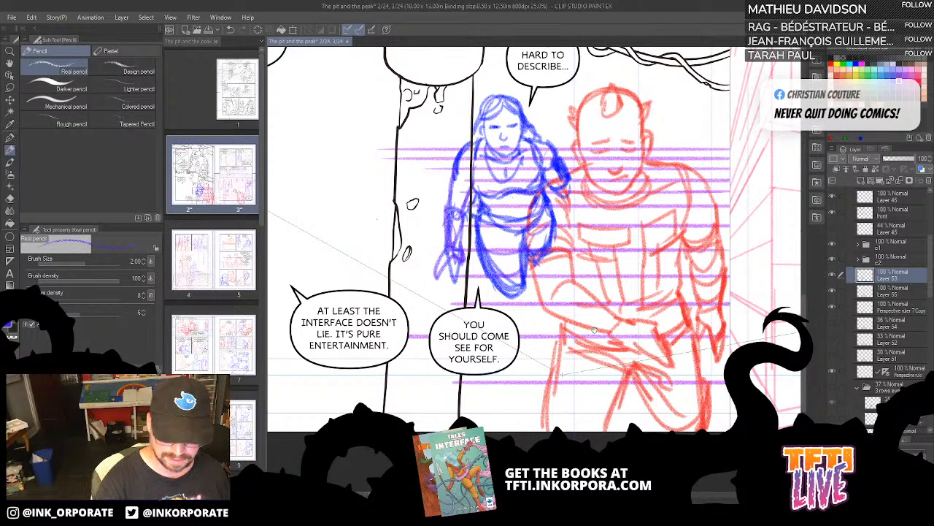
left_click_drag(595, 330, 630, 361)
left_click(834, 371)
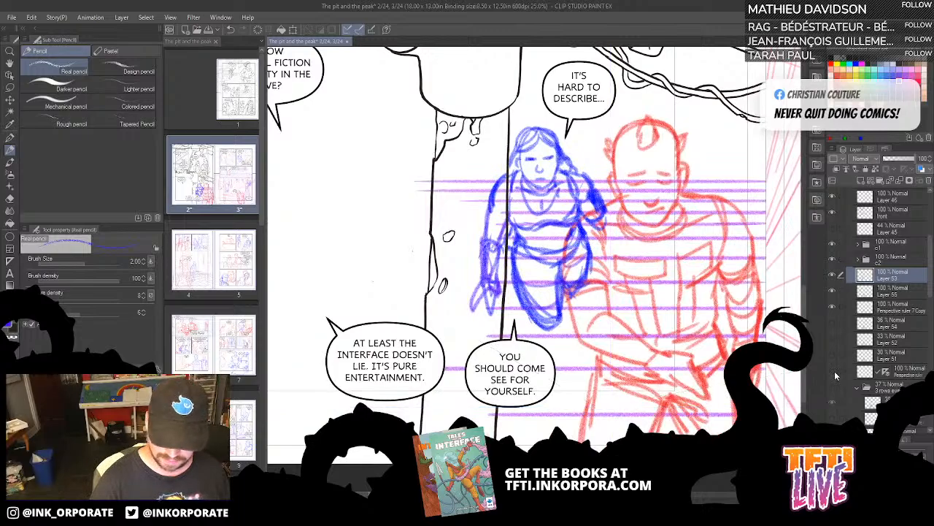
left_click(833, 389)
left_click_drag(551, 394, 427, 403)
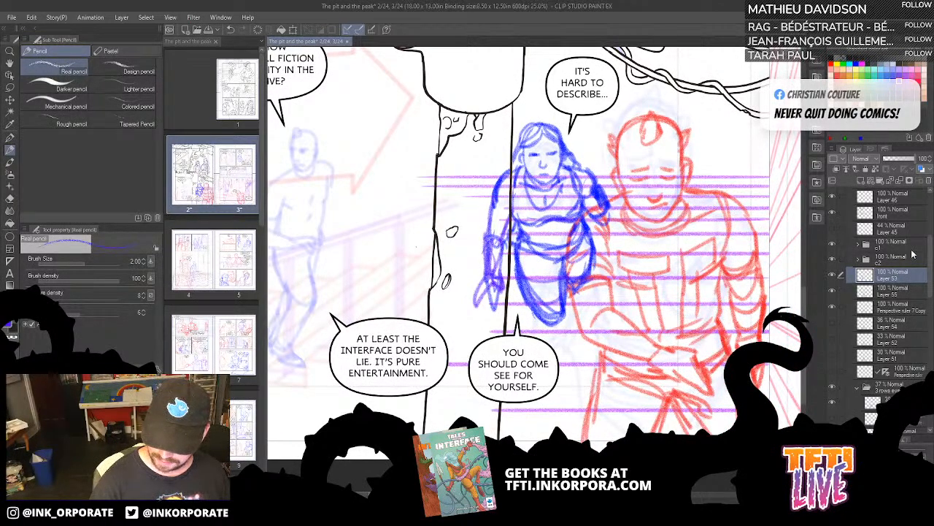
Step: Add a new layer above Layer 53, and group Layer 53, Layer 55 and the pasted guide lines in a new folder
left_click(861, 180)
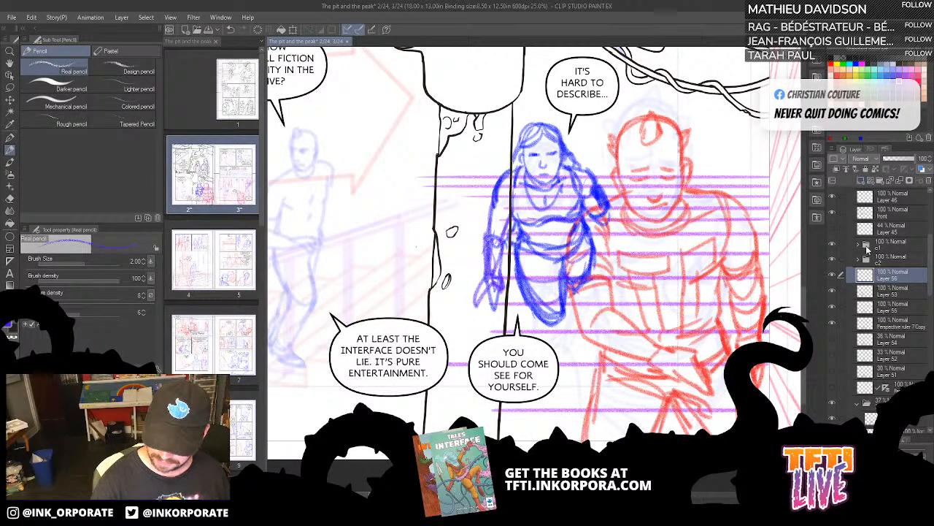
left_click(903, 295)
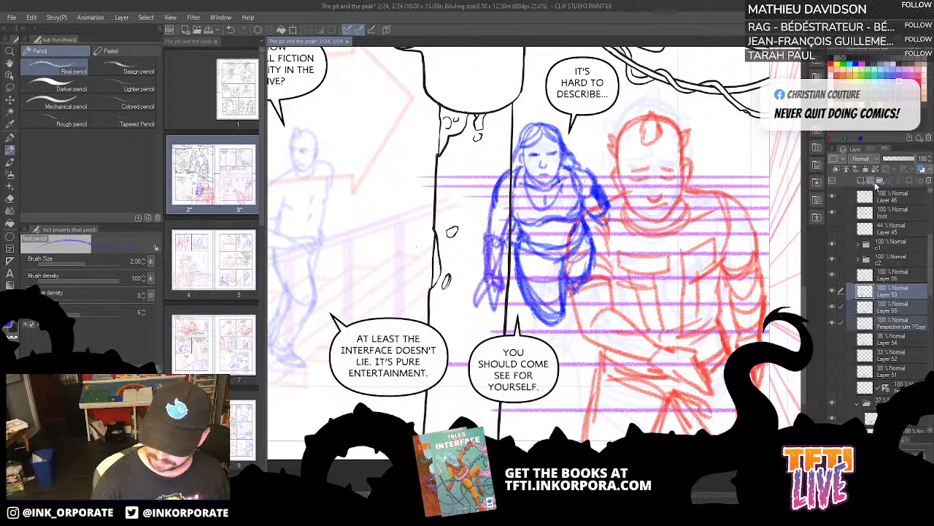
left_click(874, 181)
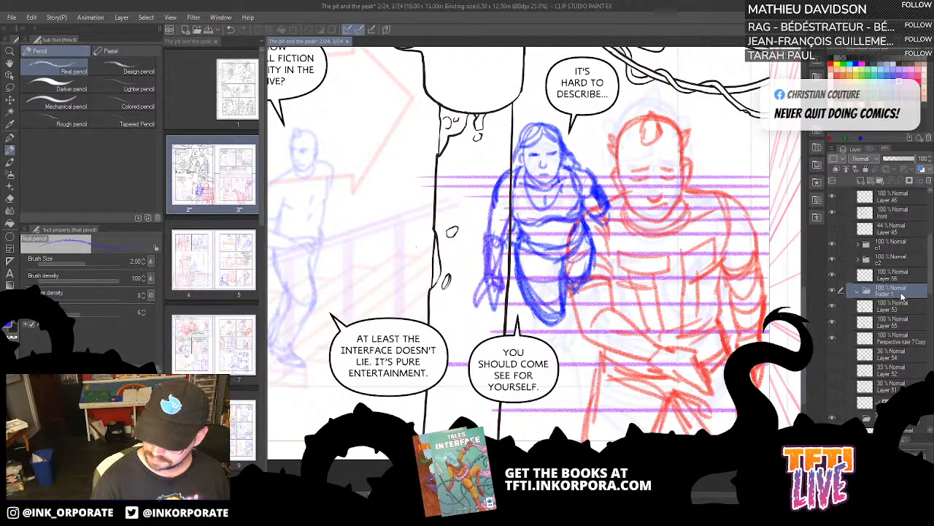
left_click(894, 312)
left_click(892, 338, "shift")
left_click_drag(893, 327, 894, 294)
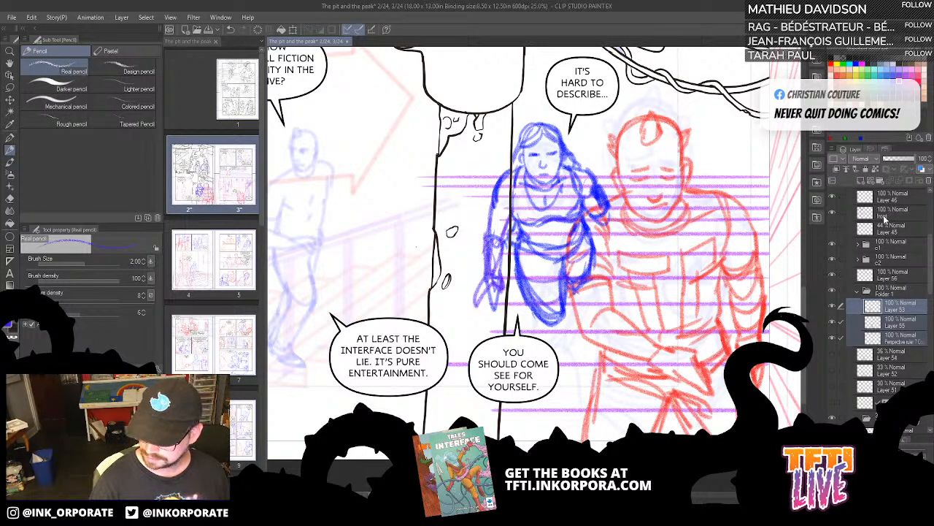
Step: Check the new figure folder's visibility, lower its opacity to 36%, and hide the rough layout folder
left_click(832, 289)
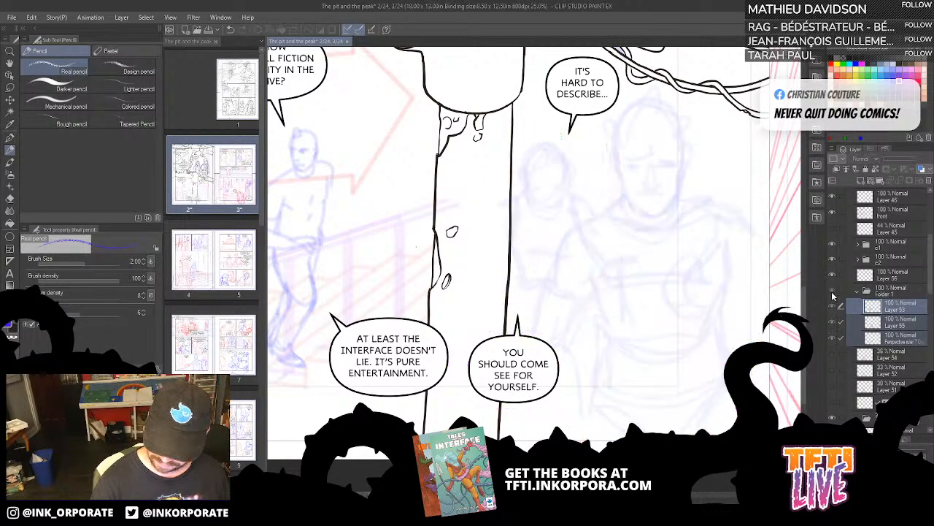
left_click(833, 289)
left_click(906, 292)
left_click(889, 159)
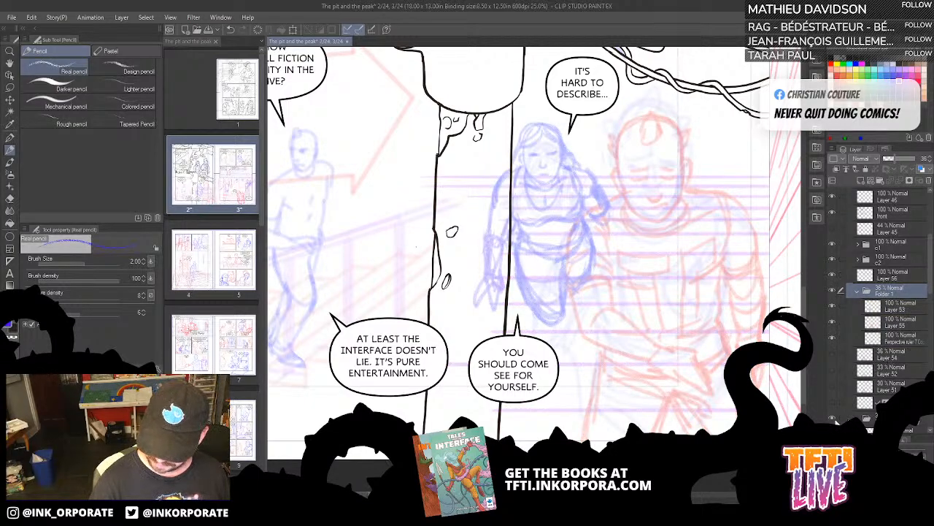
left_click(832, 419)
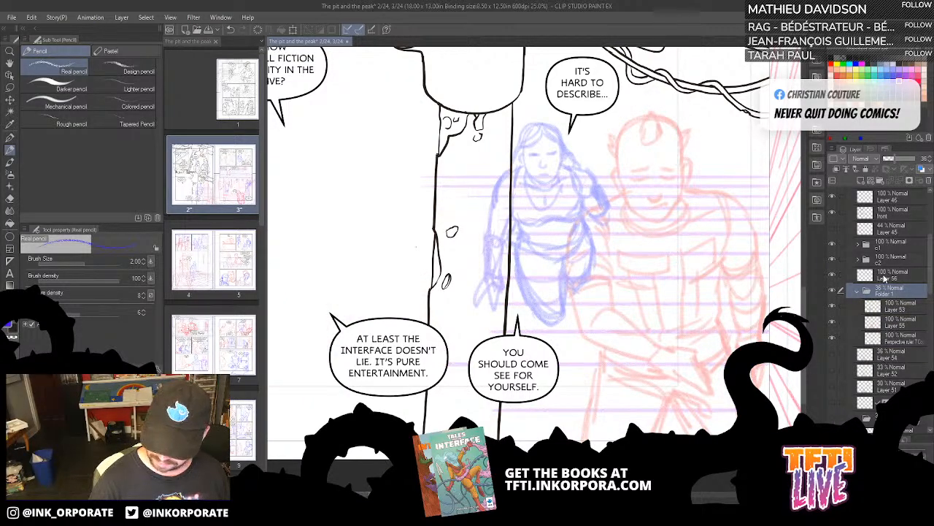
Step: Make Layer 56 above the faded sketch folder active, choose the G-pen, and narrow the tool palettes to widen the canvas
left_click(883, 276)
left_click(9, 137)
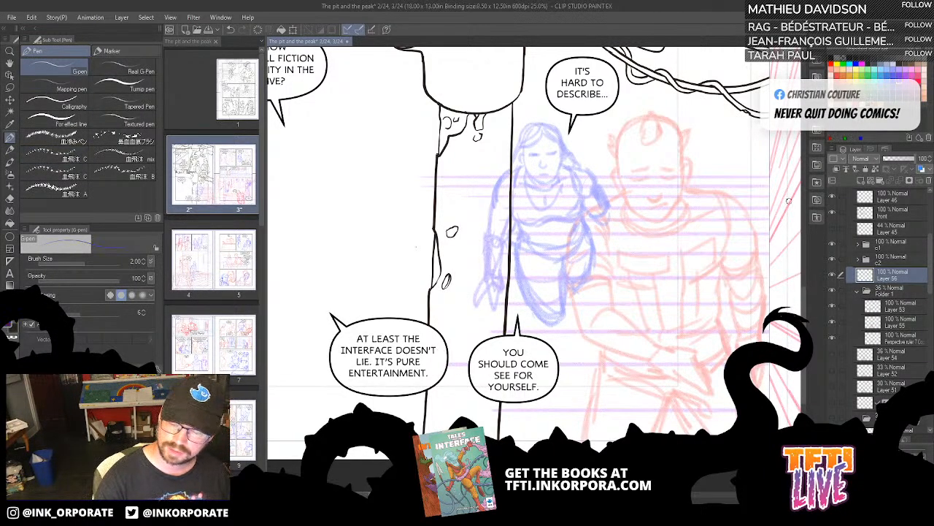
scroll(790, 206, "up", 1)
key("minus")
key("minus")
key("minus")
key("minus")
key("minus")
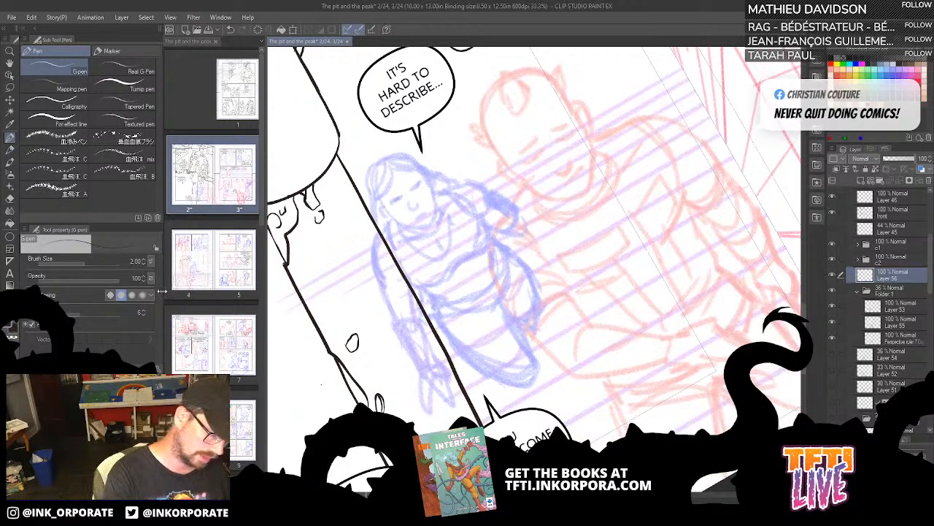
left_click_drag(164, 289, 60, 287)
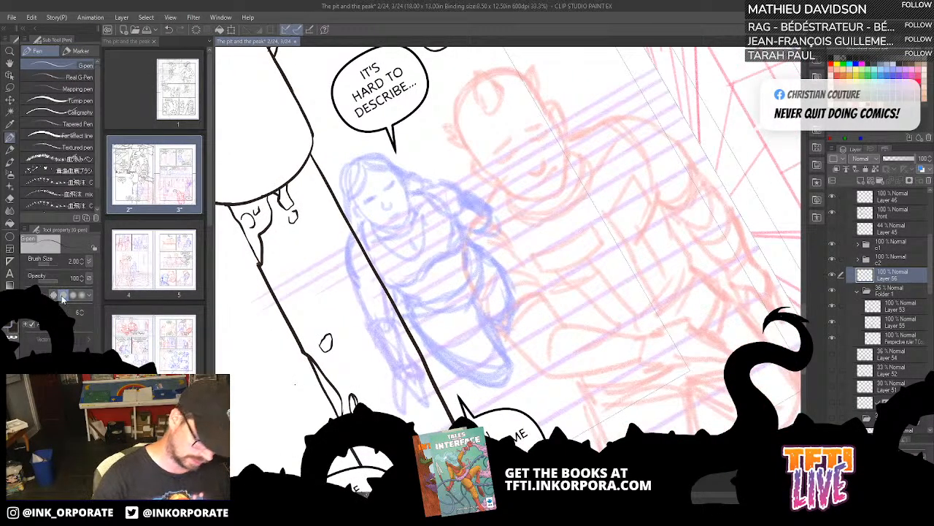
key("ctrl+plus")
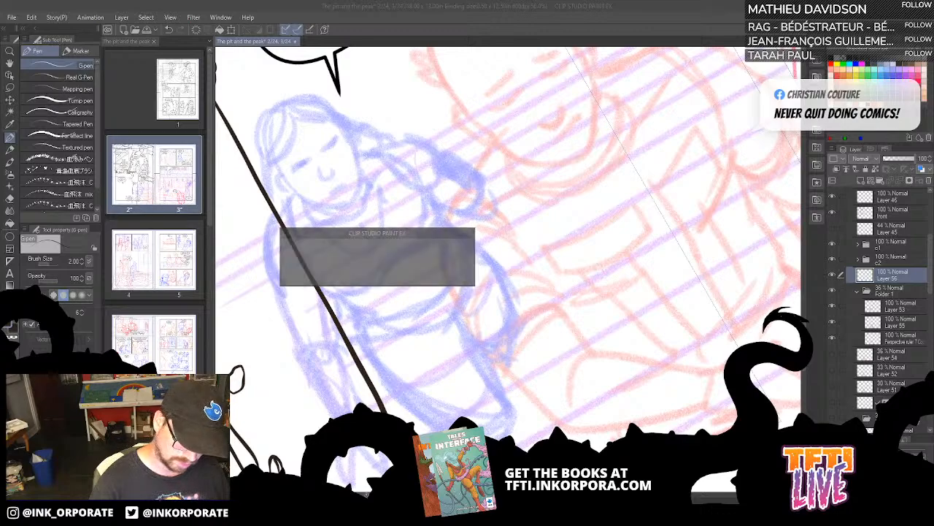
mouse_move(452, 49)
left_mouse_down()
mouse_move(483, 139)
mouse_move(569, 275)
left_mouse_up()
left_click_drag(508, 125, 564, 113)
scroll(534, 187, "up", 3)
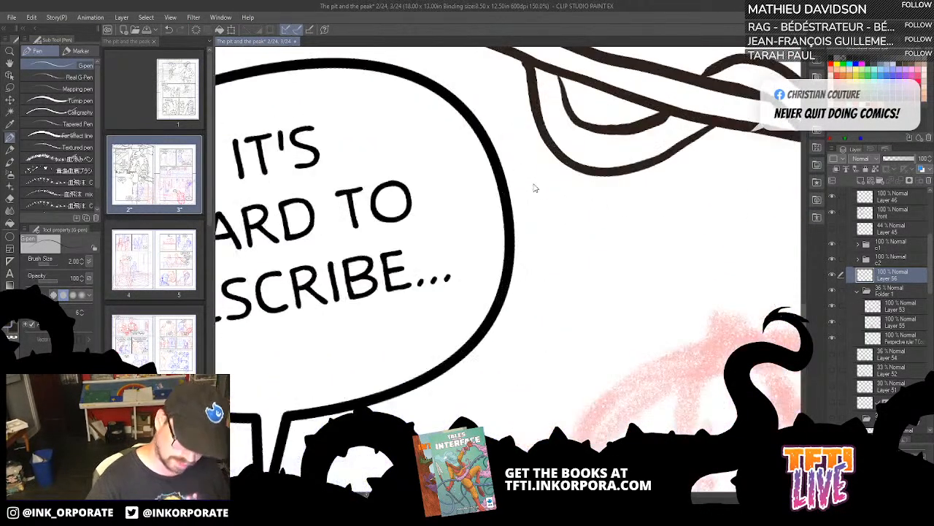
left_click_drag(515, 254, 561, 210)
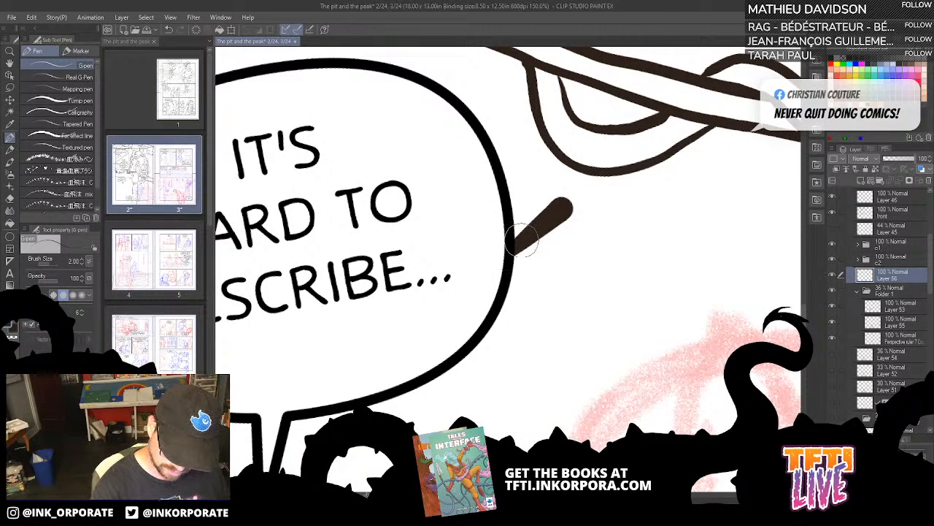
left_click_drag(511, 265, 553, 235)
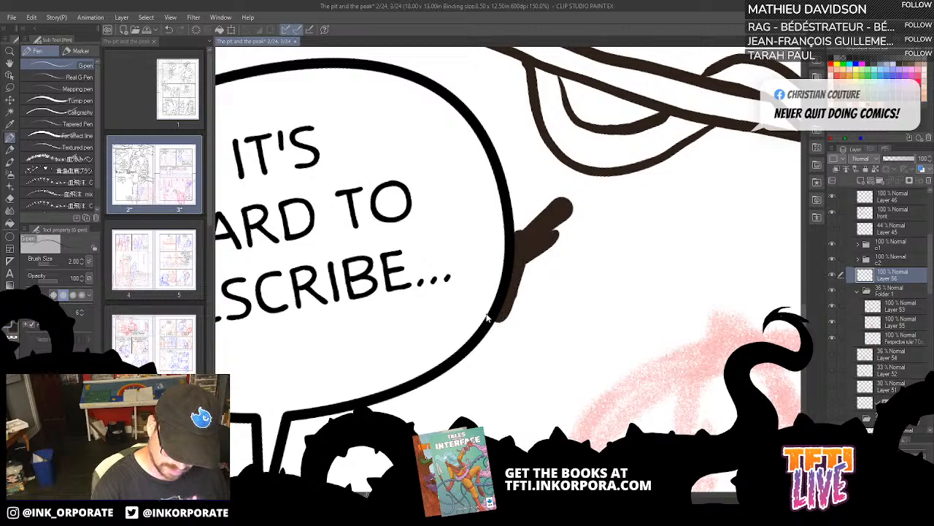
key("ctrl+z")
key("ctrl+z")
key("ctrl+z")
key("ctrl+z")
scroll(488, 318, "down", 3)
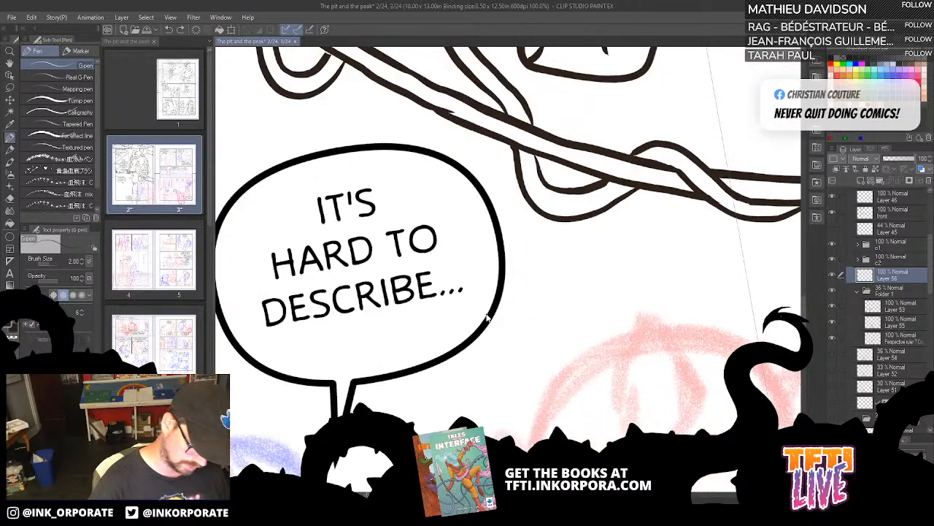
Step: Ink the flame-shaped horn on the bald man's forehead with its pointed tips and inner lines
left_click_drag(626, 404, 618, 278)
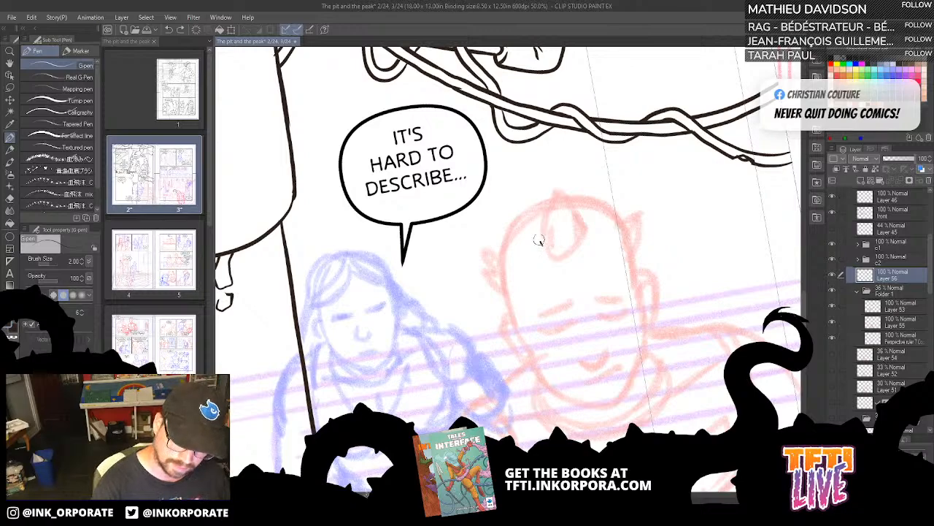
left_click_drag(539, 243, 550, 207)
key("ctrl+z")
left_click_drag(544, 245, 548, 208)
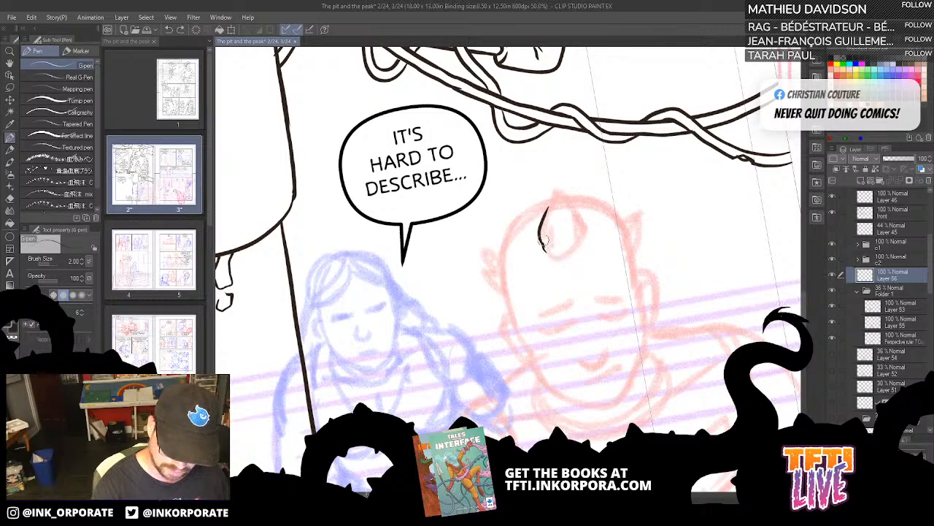
mouse_move(547, 251)
left_mouse_down()
mouse_move(551, 226)
mouse_move(551, 252)
mouse_move(574, 252)
mouse_move(584, 234)
mouse_move(566, 194)
left_mouse_up()
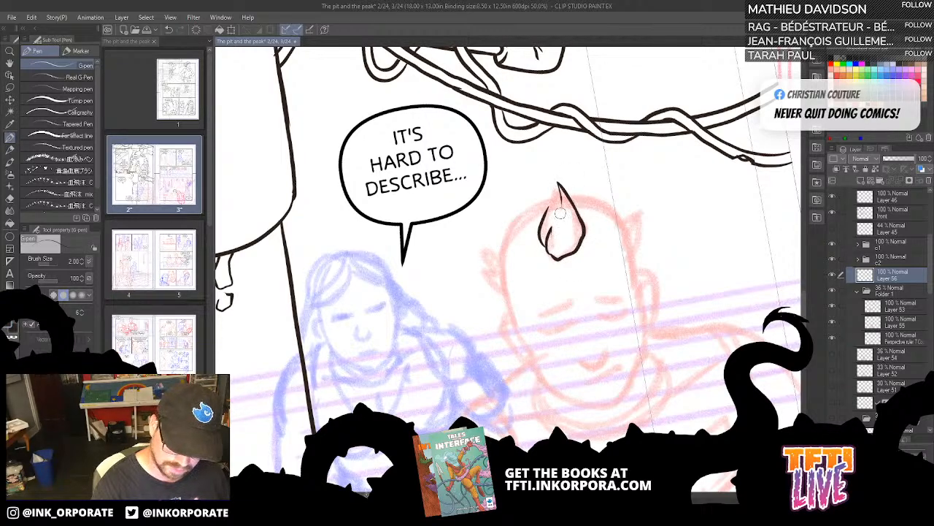
key("ctrl+z")
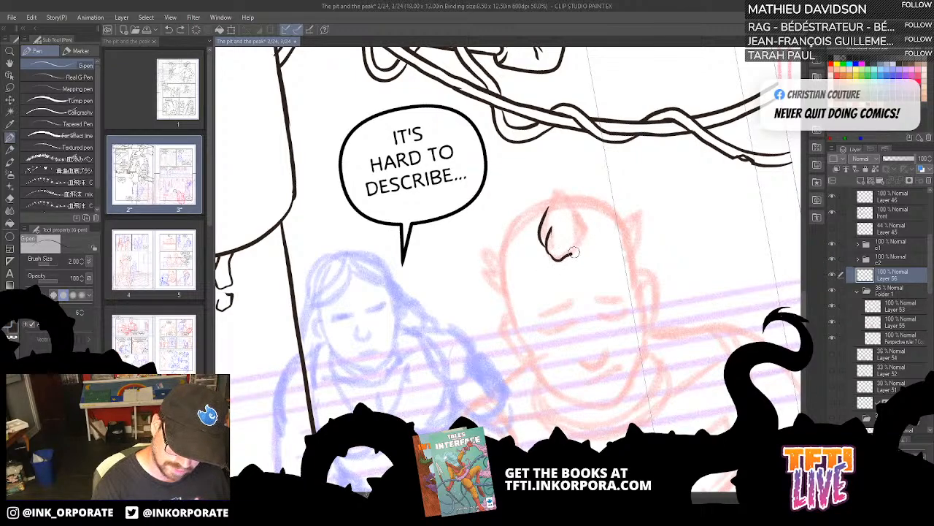
mouse_move(575, 251)
left_mouse_down()
mouse_move(587, 227)
mouse_move(575, 206)
mouse_move(561, 199)
mouse_move(549, 209)
mouse_move(558, 196)
left_mouse_up()
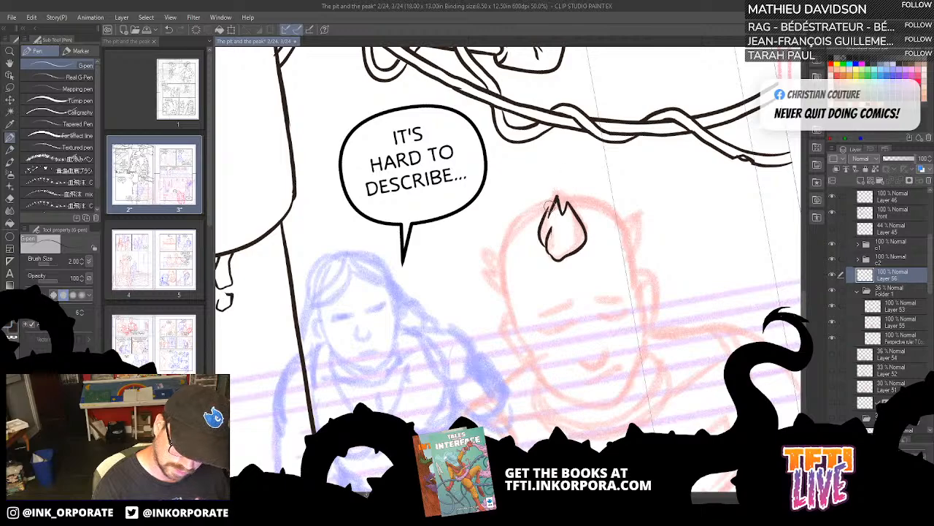
left_click_drag(563, 257, 566, 224)
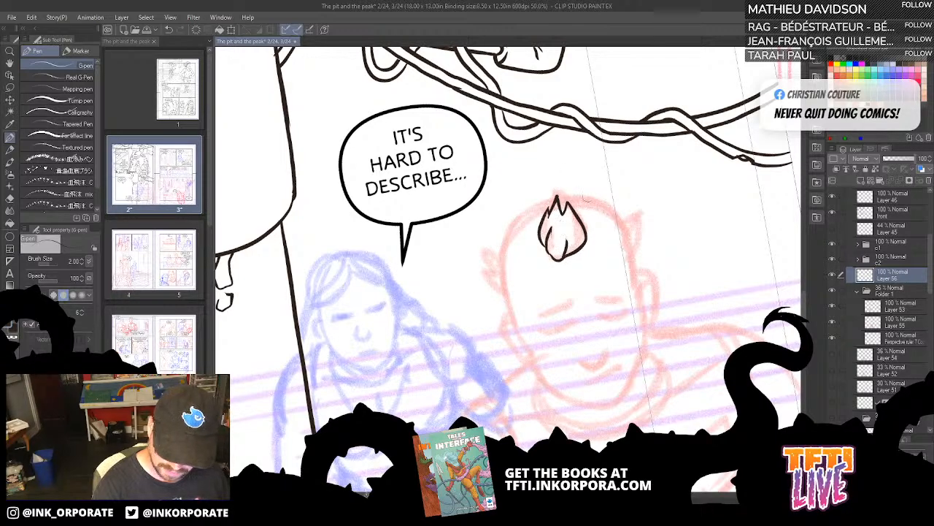
Step: Ink the man's eyebrow on the side nearer the long-haired woman with a short tapering stroke
scroll(615, 214, "down", 1)
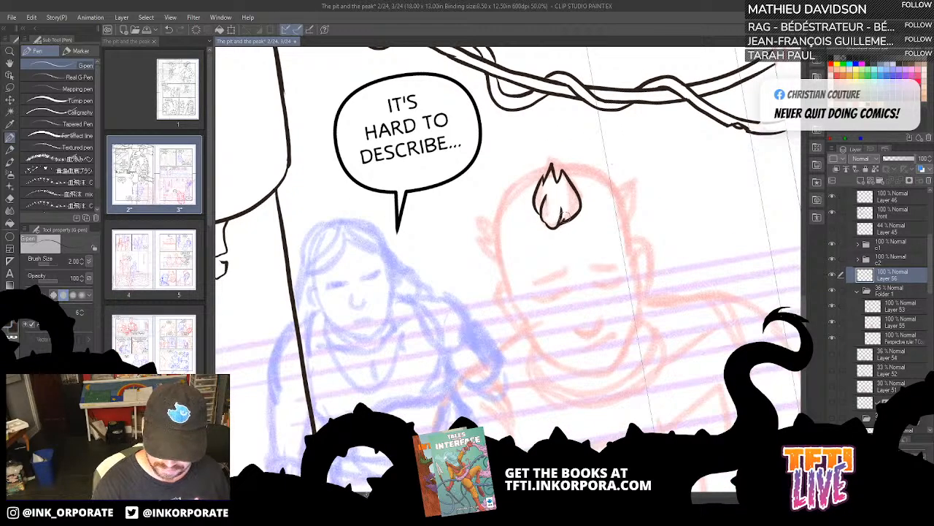
left_click_drag(608, 203, 604, 181)
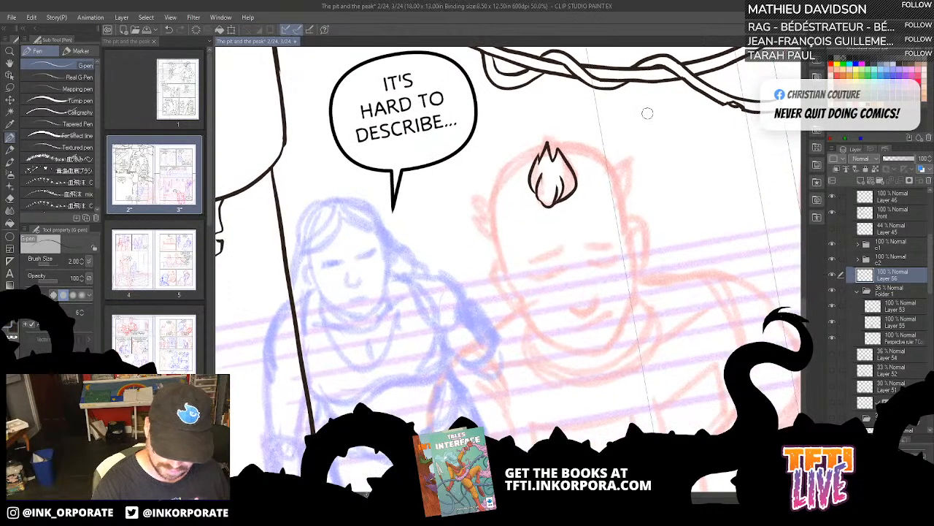
left_click_drag(568, 299, 541, 301)
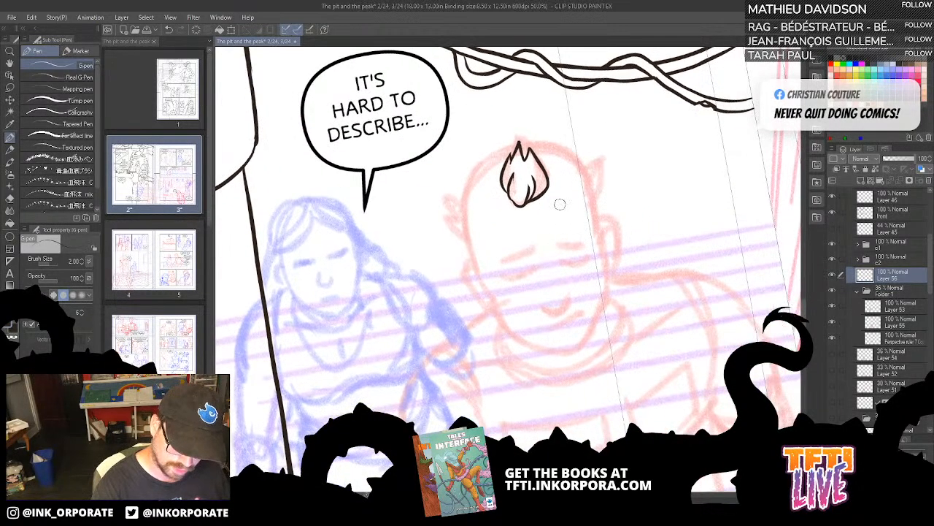
mouse_move(495, 264)
left_mouse_down()
mouse_move(533, 246)
mouse_move(591, 248)
mouse_move(590, 262)
left_mouse_up()
key("ctrl+z")
mouse_move(491, 305)
left_mouse_down()
mouse_move(523, 342)
mouse_move(499, 260)
left_mouse_up()
key("ctrl+z")
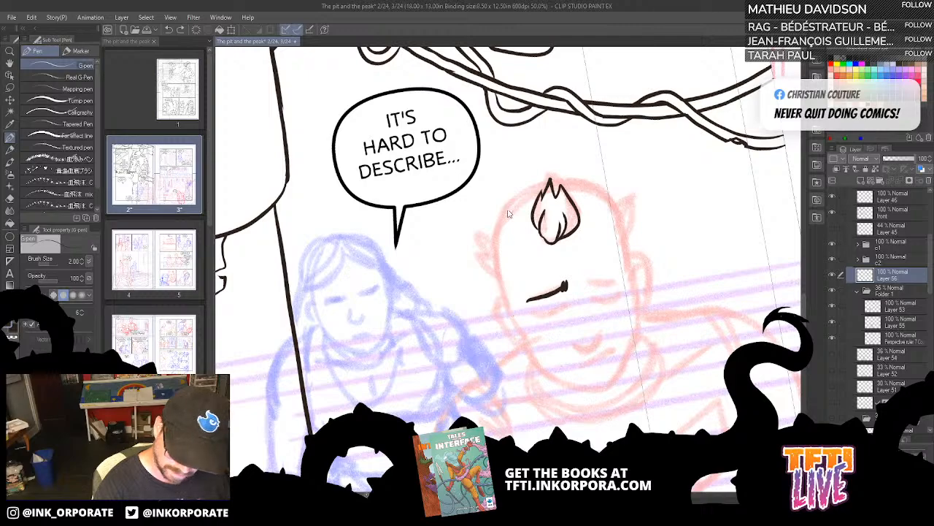
Step: Ink the man's skull outline from the temple nearer the woman, past the horn and over the crown to the far temple
mouse_move(516, 319)
left_mouse_down()
mouse_move(501, 226)
mouse_move(551, 178)
left_mouse_up()
key("minus")
key("minus")
key("minus")
key("minus")
key("minus")
key("minus")
key("minus")
key("minus")
key("minus")
key("minus")
key("minus")
key("minus")
key("minus")
key("minus")
key("minus")
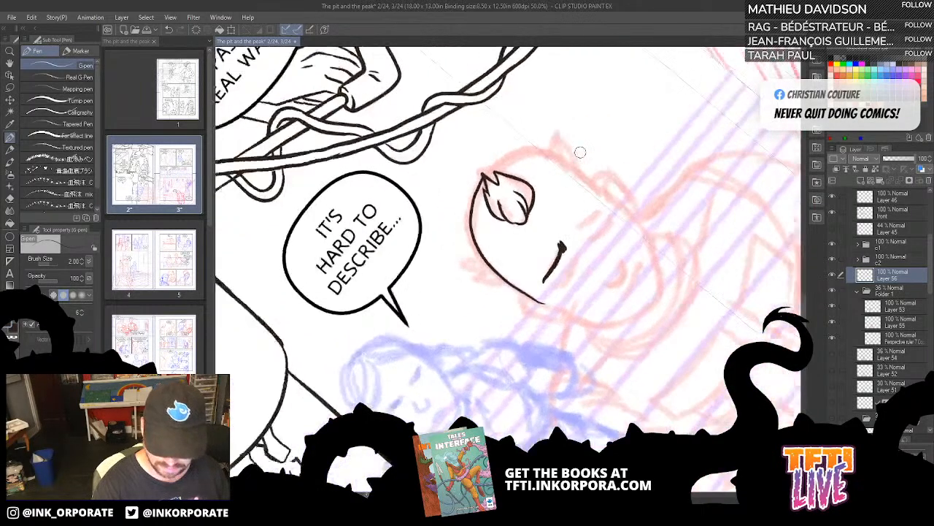
left_click_drag(440, 313, 506, 332)
mouse_move(501, 231)
left_mouse_down()
mouse_move(509, 199)
mouse_move(538, 173)
mouse_move(591, 165)
mouse_move(611, 175)
left_mouse_up()
key("asciicircum")
key("asciicircum")
key("asciicircum")
key("asciicircum")
key("asciicircum")
key("asciicircum")
key("asciicircum")
key("asciicircum")
key("asciicircum")
key("asciicircum")
key("asciicircum")
key("asciicircum")
key("asciicircum")
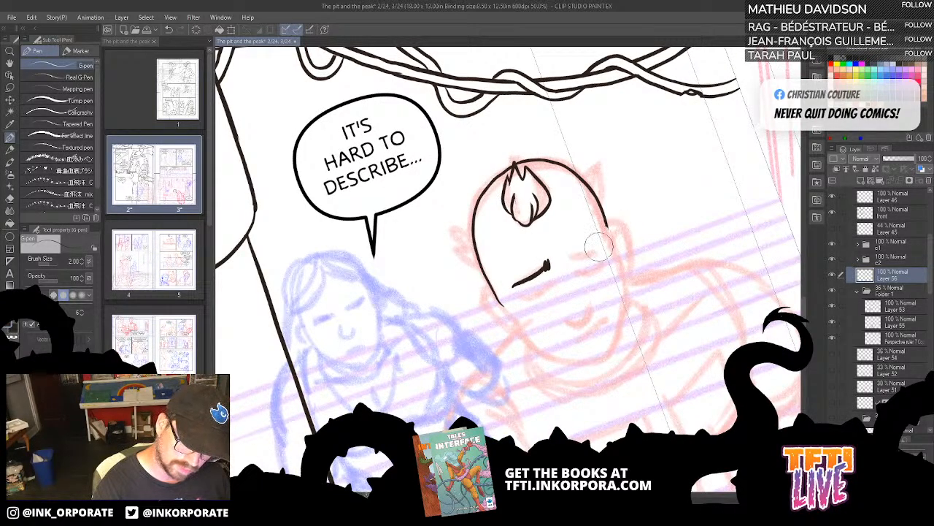
left_click_drag(597, 234, 587, 199)
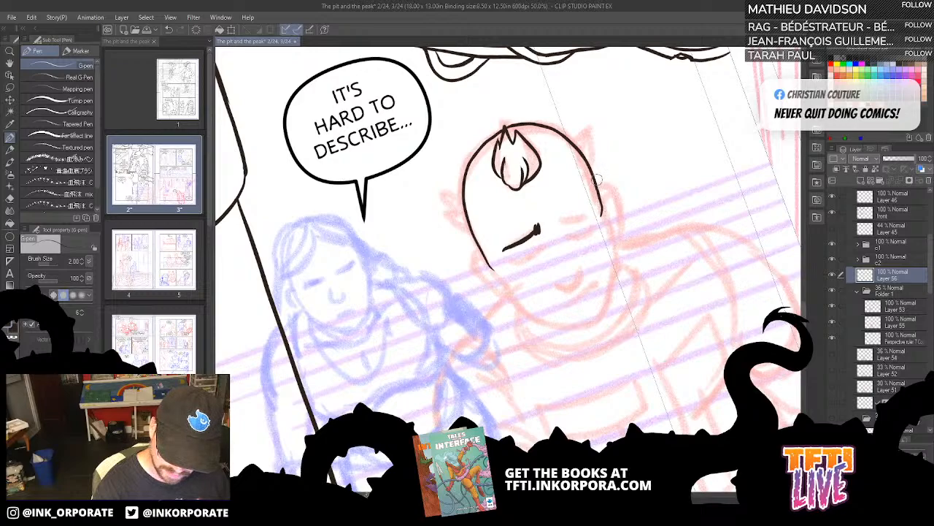
left_click_drag(599, 201, 603, 219)
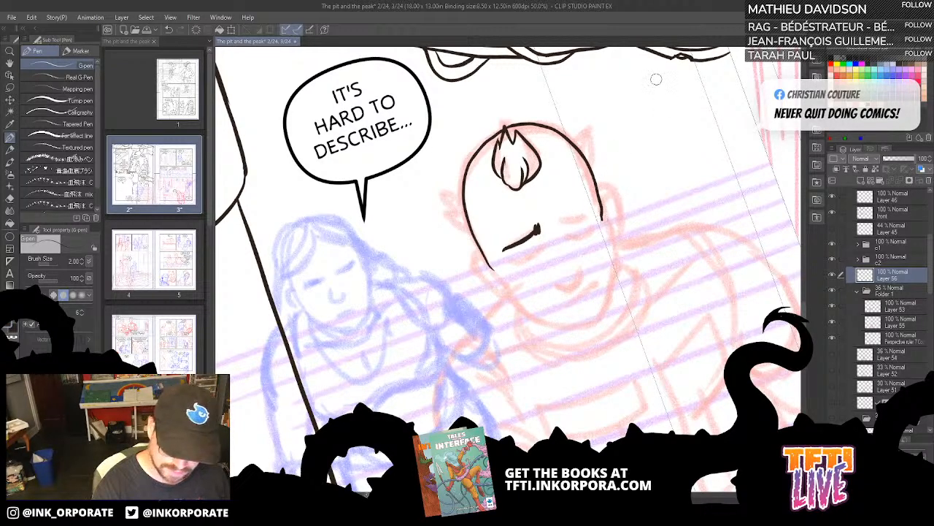
Step: Ink the man's cheek and jaw line down to the chin, and erase the uneven stretch beside the inked eyebrow
key("asciicircum")
key("asciicircum")
key("asciicircum")
key("asciicircum")
key("asciicircum")
key("asciicircum")
key("asciicircum")
key("asciicircum")
key("asciicircum")
key("asciicircum")
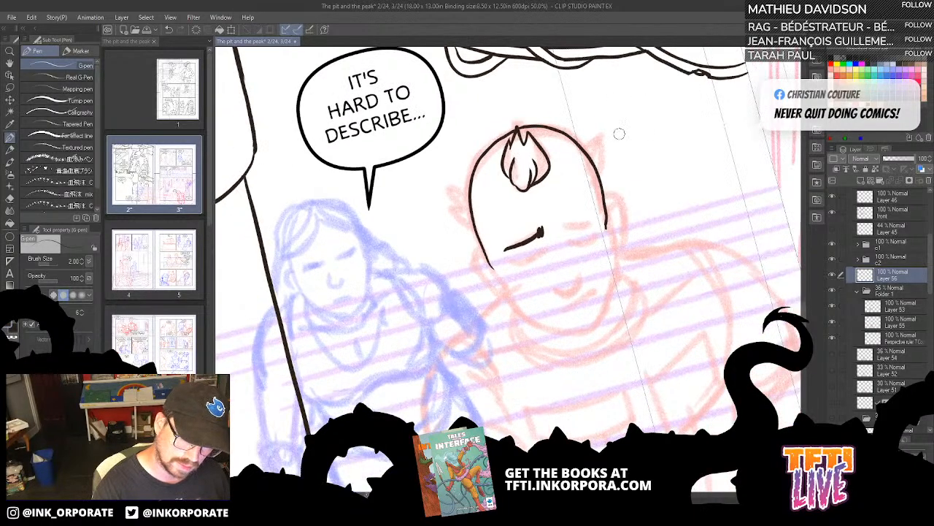
mouse_move(530, 371)
left_mouse_down()
mouse_move(500, 351)
mouse_move(487, 315)
mouse_move(515, 207)
left_mouse_up()
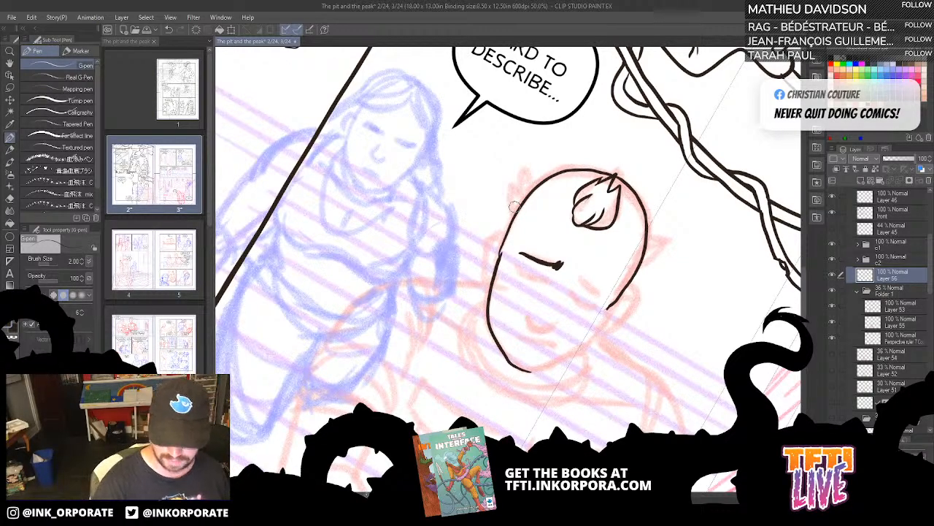
left_click_drag(501, 251, 509, 226)
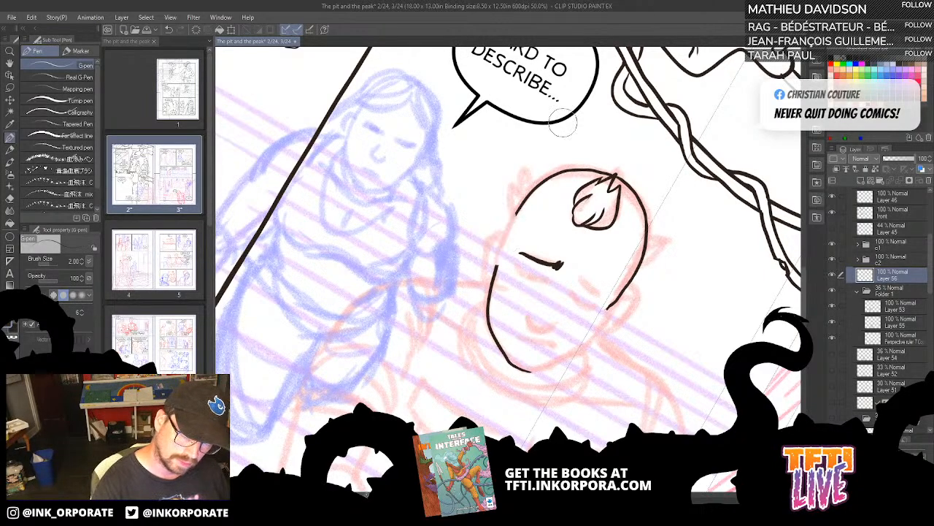
Step: Redraw the erased stretch beside the eyebrow so the skull outline joins the cheek line in one smooth curve
key("minus")
key("minus")
key("minus")
key("minus")
key("minus")
key("minus")
key("minus")
key("minus")
key("minus")
key("minus")
key("minus")
key("minus")
key("minus")
key("minus")
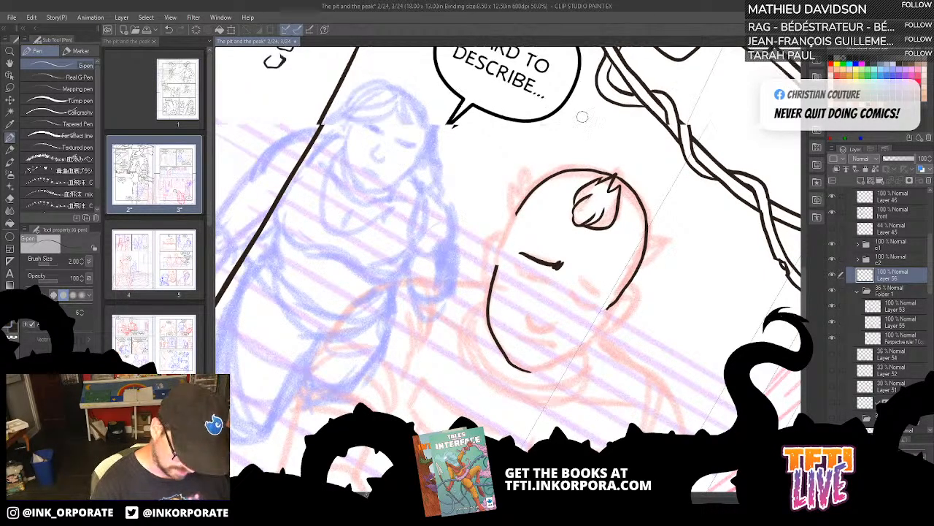
key("minus")
key("minus")
key("minus")
key("minus")
key("minus")
key("minus")
key("minus")
key("minus")
key("minus")
key("minus")
key("minus")
key("minus")
key("minus")
key("minus")
key("minus")
key("minus")
key("minus")
key("minus")
key("minus")
key("minus")
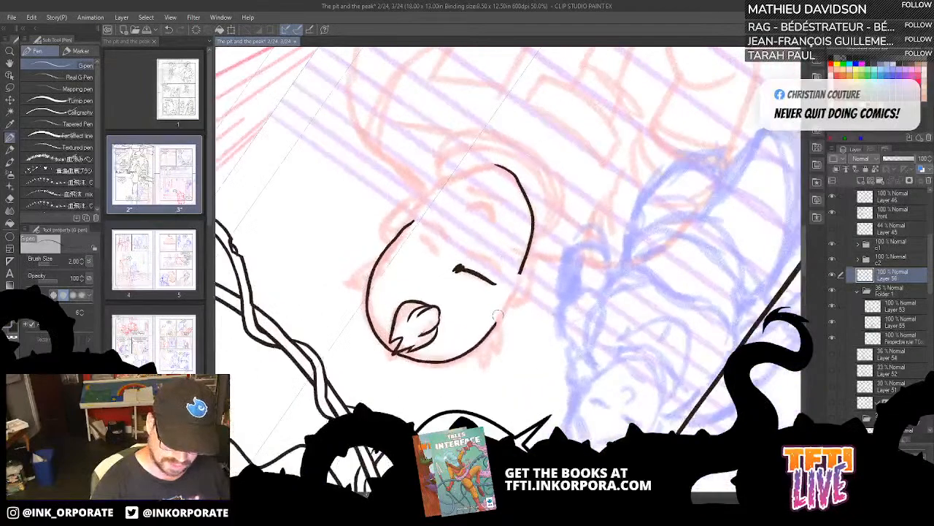
left_click_drag(493, 326, 523, 253)
key("ctrl+z")
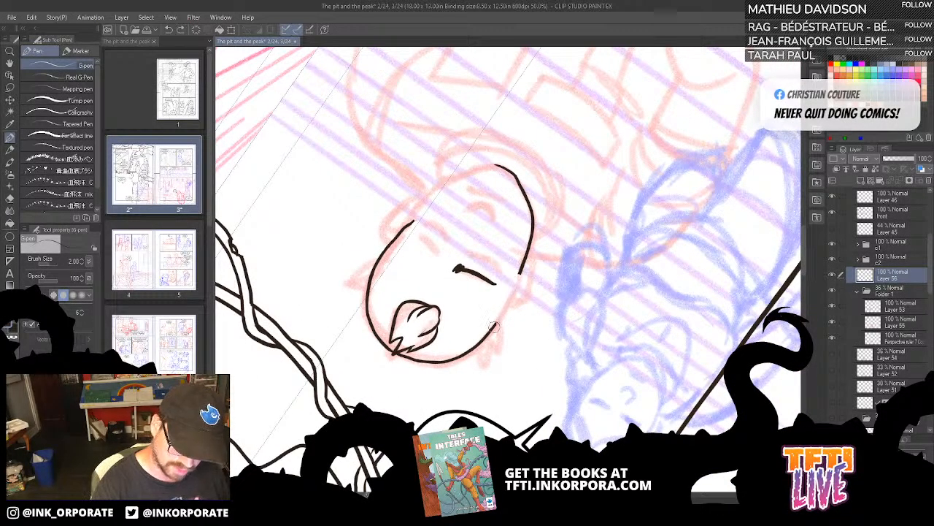
left_click_drag(493, 326, 525, 254)
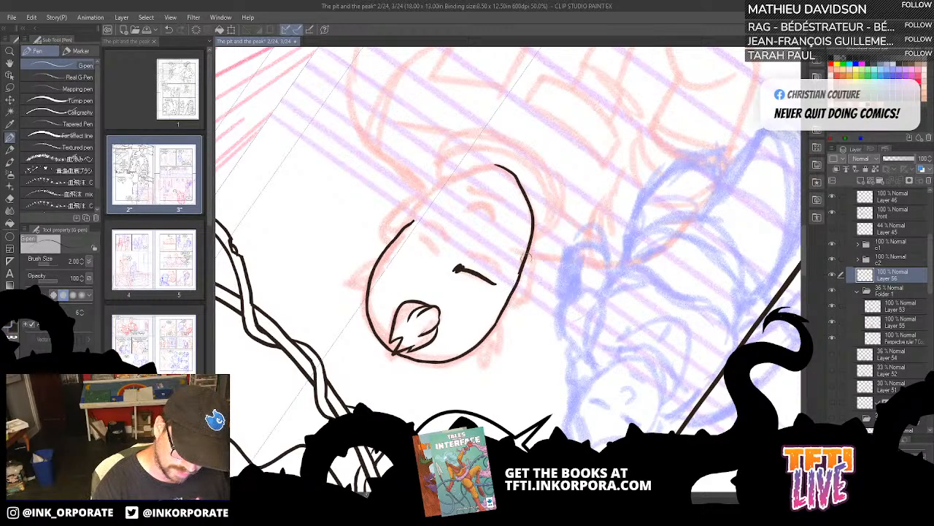
key("ctrl+z")
left_click_drag(494, 326, 525, 248)
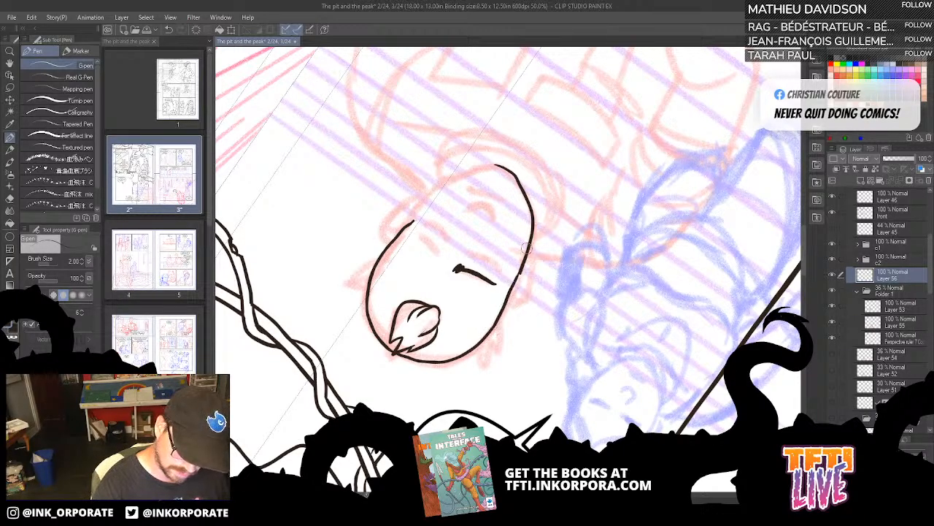
key("ctrl+z")
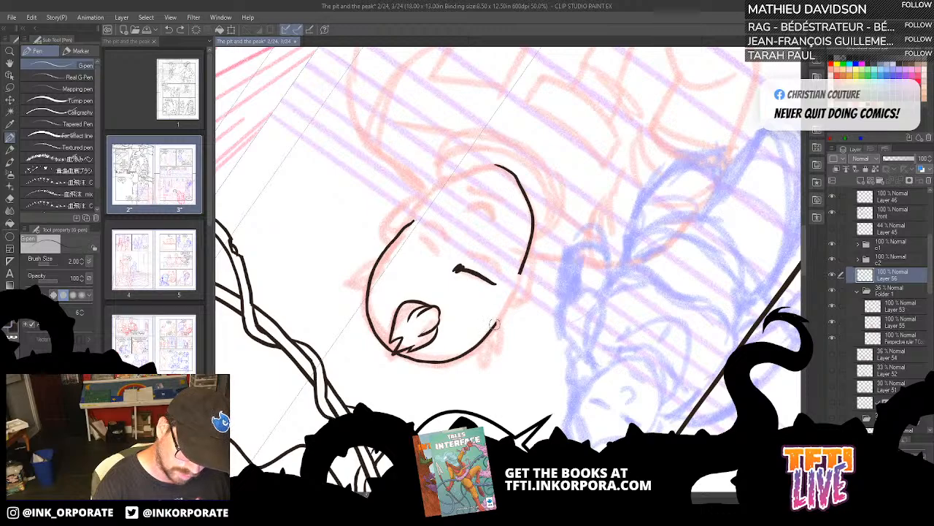
left_click_drag(494, 324, 528, 254)
key("ctrl+z")
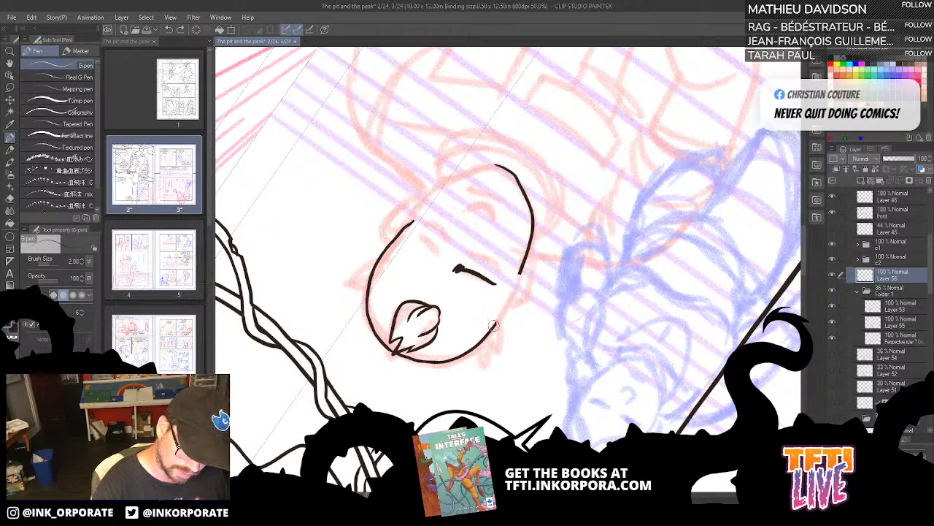
left_click_drag(504, 305, 522, 271)
key("asciicircum")
key("asciicircum")
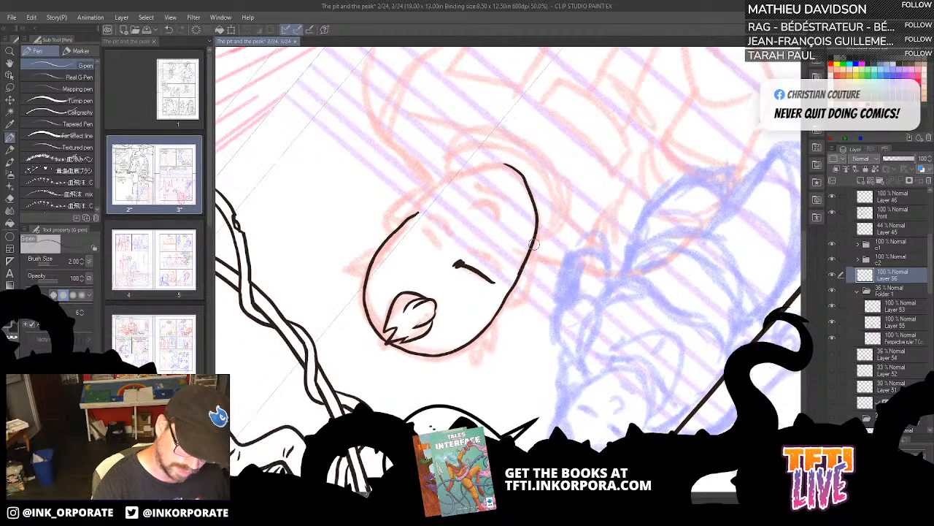
key("asciicircum")
key("asciicircum")
key("asciicircum")
key("asciicircum")
key("asciicircum")
key("asciicircum")
key("asciicircum")
key("asciicircum")
key("asciicircum")
key("asciicircum")
key("asciicircum")
key("asciicircum")
key("asciicircum")
key("asciicircum")
key("asciicircum")
key("asciicircum")
key("asciicircum")
key("asciicircum")
key("asciicircum")
key("asciicircum")
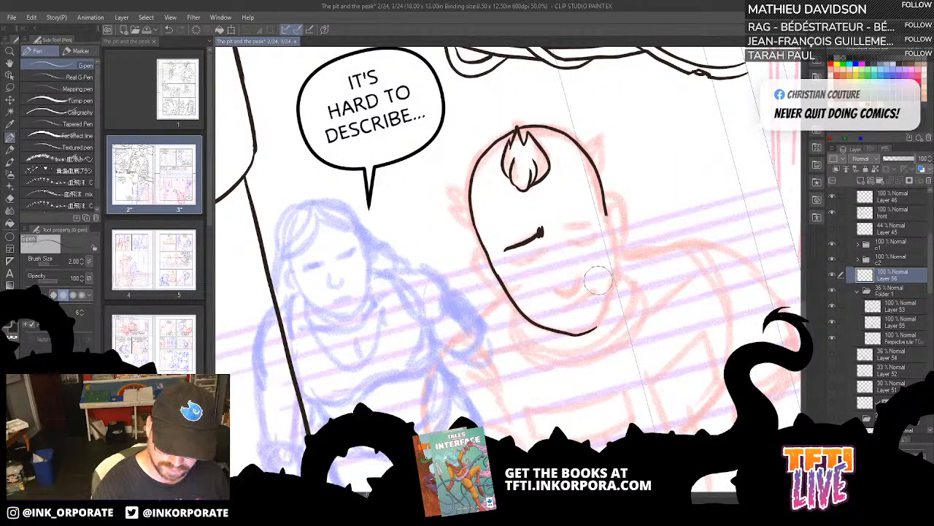
Step: Ink the far side of the man's face from the temple down to the chin, closing the face outline
key("asciicircum")
key("asciicircum")
key("asciicircum")
key("asciicircum")
key("asciicircum")
key("asciicircum")
key("asciicircum")
key("asciicircum")
key("asciicircum")
key("asciicircum")
key("asciicircum")
key("asciicircum")
key("asciicircum")
key("asciicircum")
key("asciicircum")
key("asciicircum")
key("asciicircum")
key("asciicircum")
key("asciicircum")
key("asciicircum")
key("asciicircum")
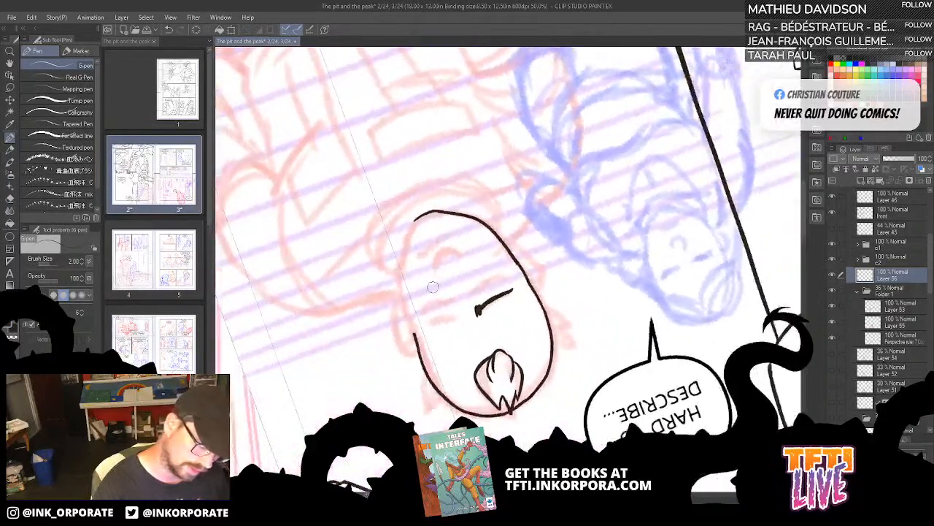
left_click_drag(459, 351, 587, 383)
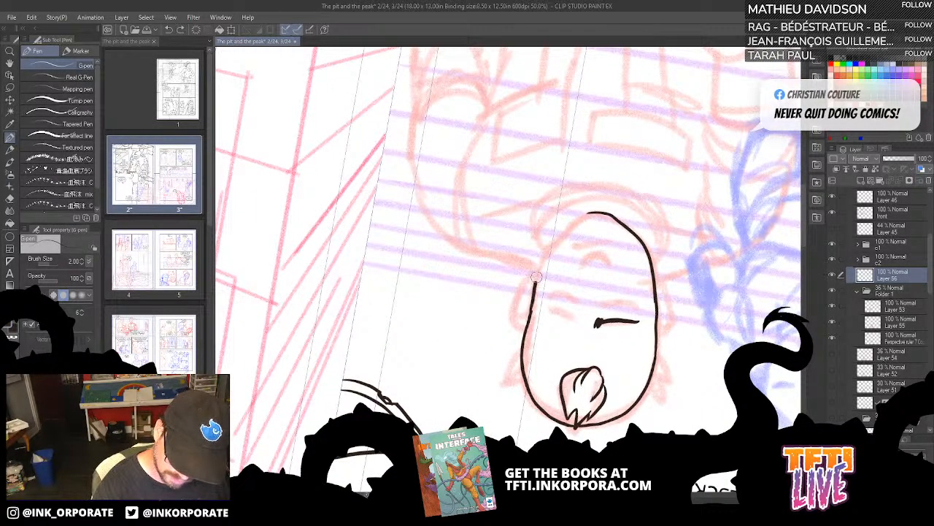
mouse_move(530, 307)
left_mouse_down()
mouse_move(541, 262)
mouse_move(597, 212)
left_mouse_up()
key("^")
key("^")
key("^")
key("^")
key("^")
key("^")
key("^")
key("^")
key("^")
key("^")
key("^")
key("^")
key("^")
key("^")
key("^")
key("^")
key("^")
key("^")
key("^")
key("^")
key("^")
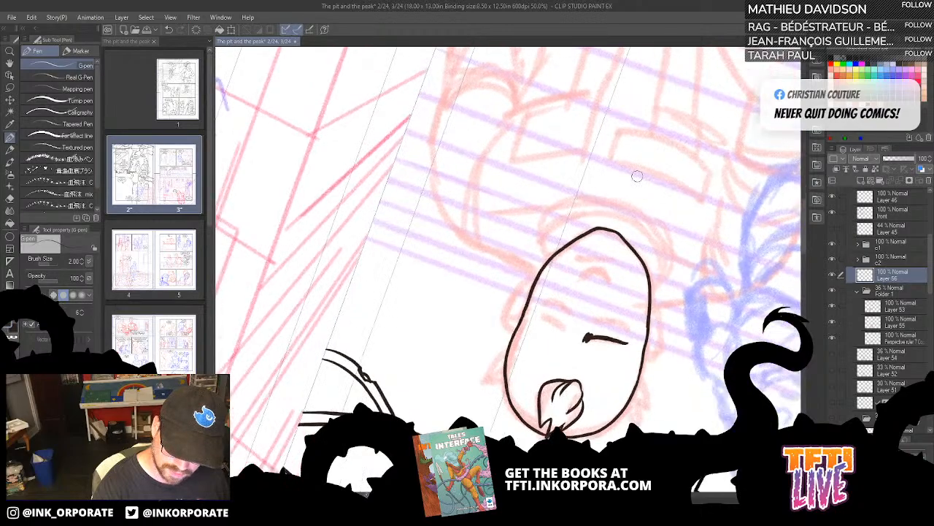
left_click_drag(522, 289, 670, 242)
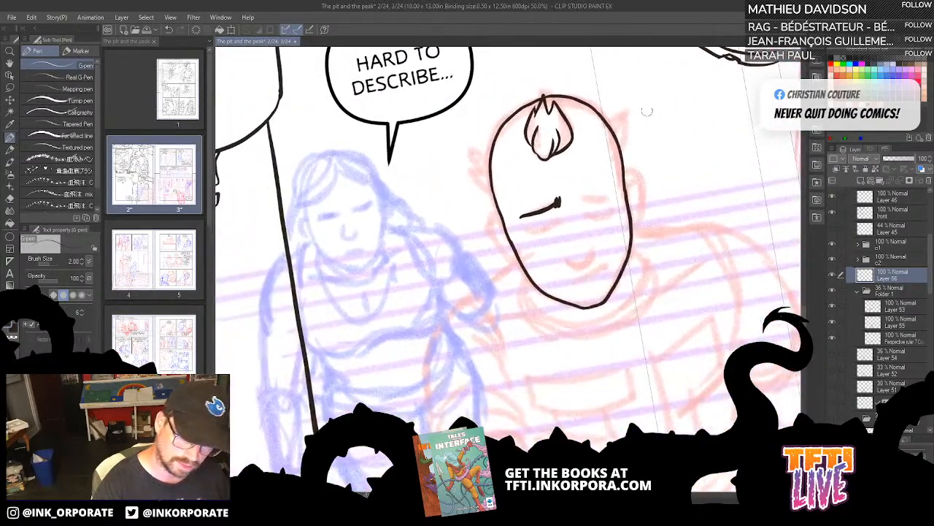
left_click_drag(529, 227, 563, 219)
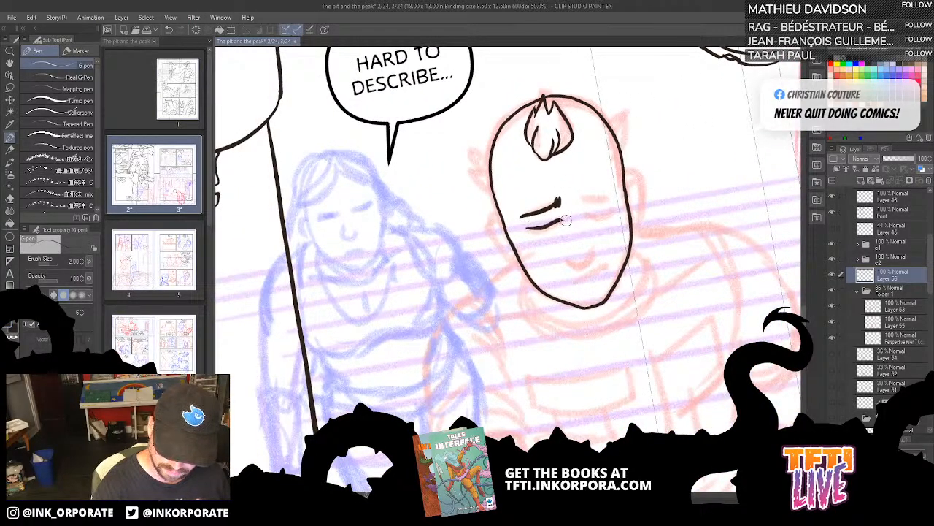
key("ctrl+z")
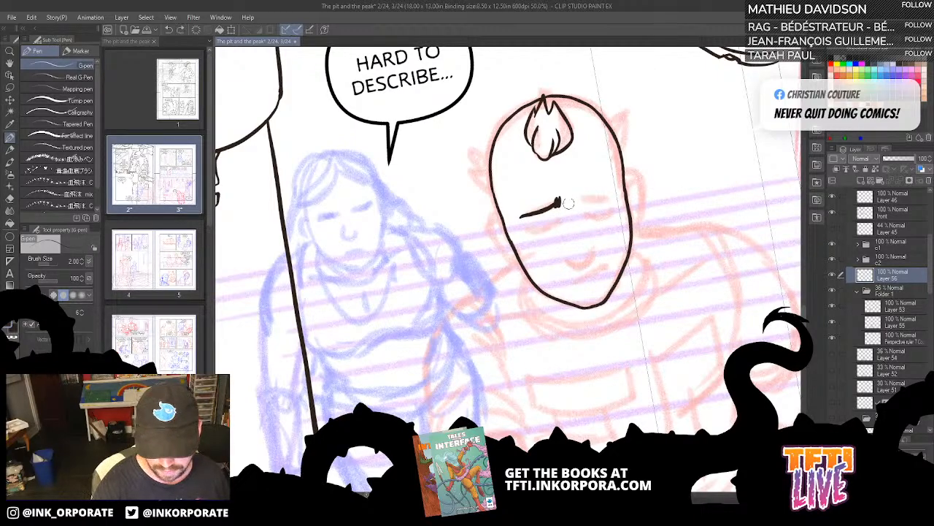
key("ctrl+x")
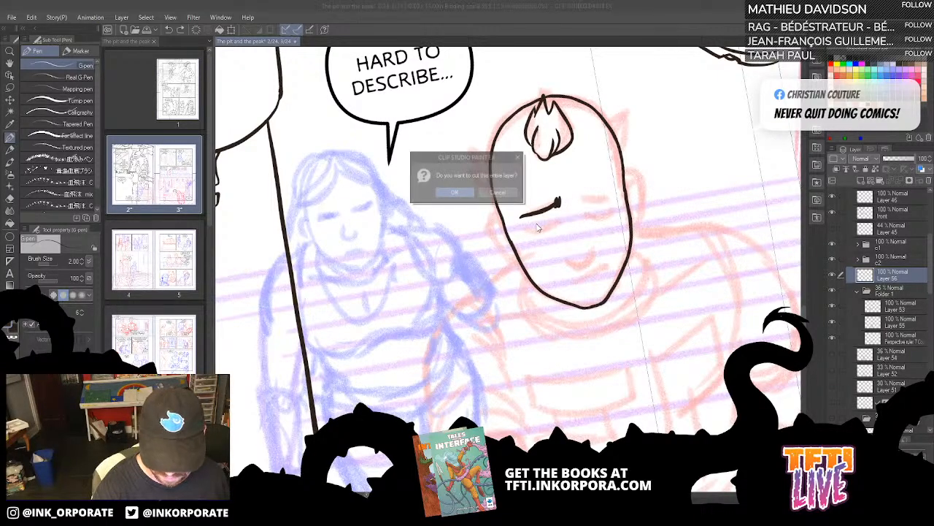
left_click(498, 192)
key("ctrl+z")
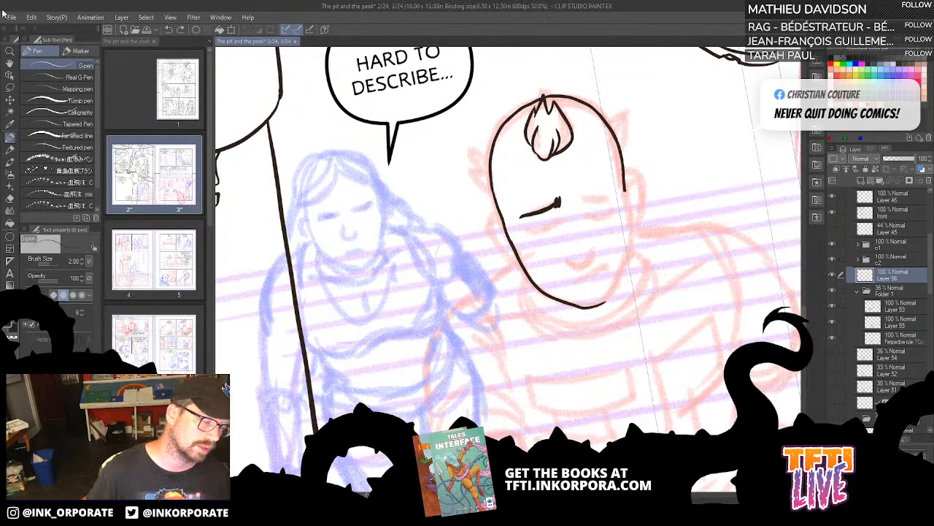
left_click(32, 16)
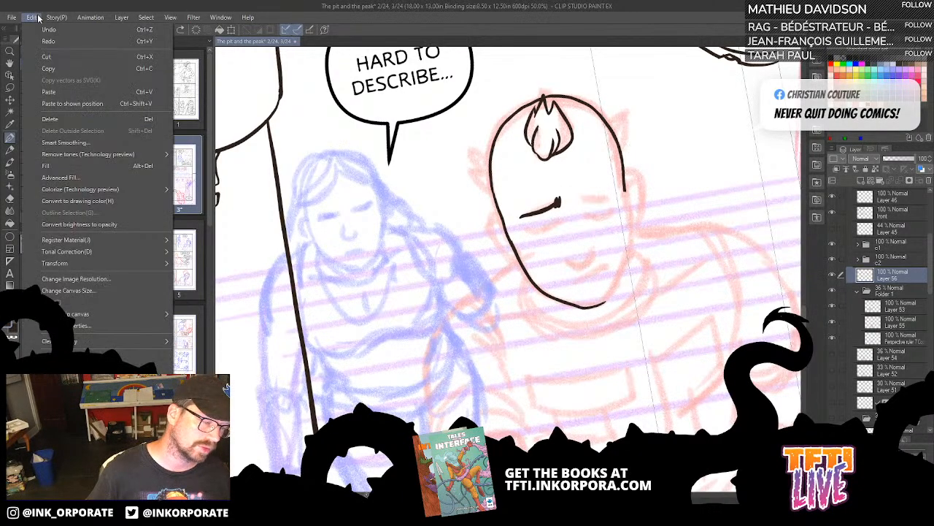
left_click(77, 41)
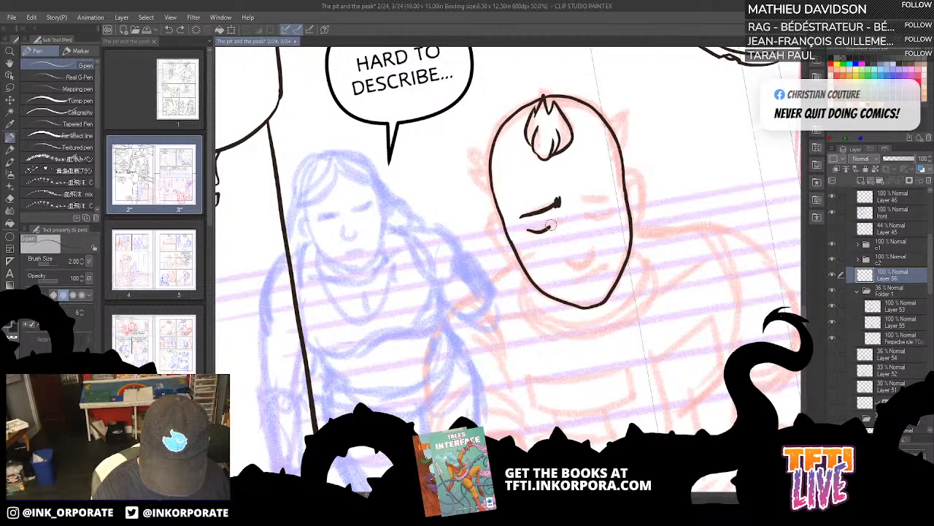
Step: Ink the man's two closed eyes and the eyebrow on the side away from the long-haired woman
left_click_drag(530, 227, 617, 211)
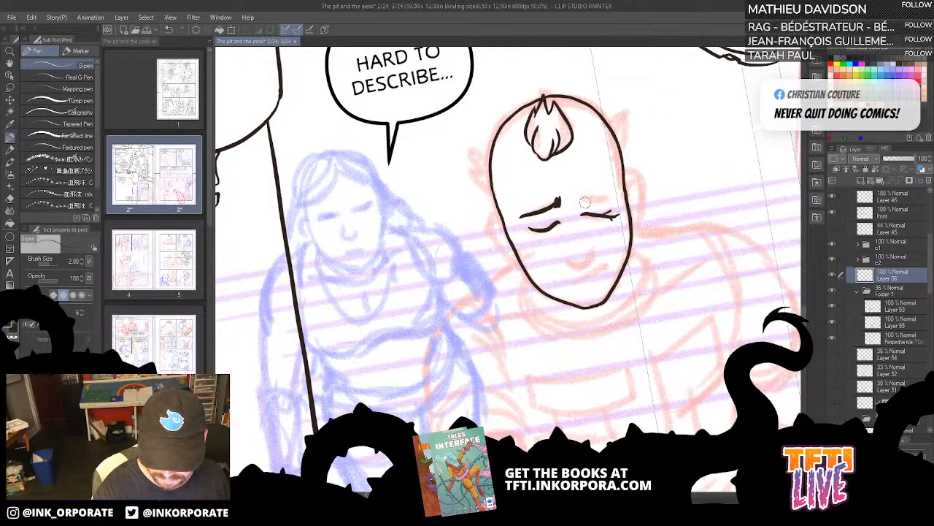
left_click_drag(582, 200, 620, 201)
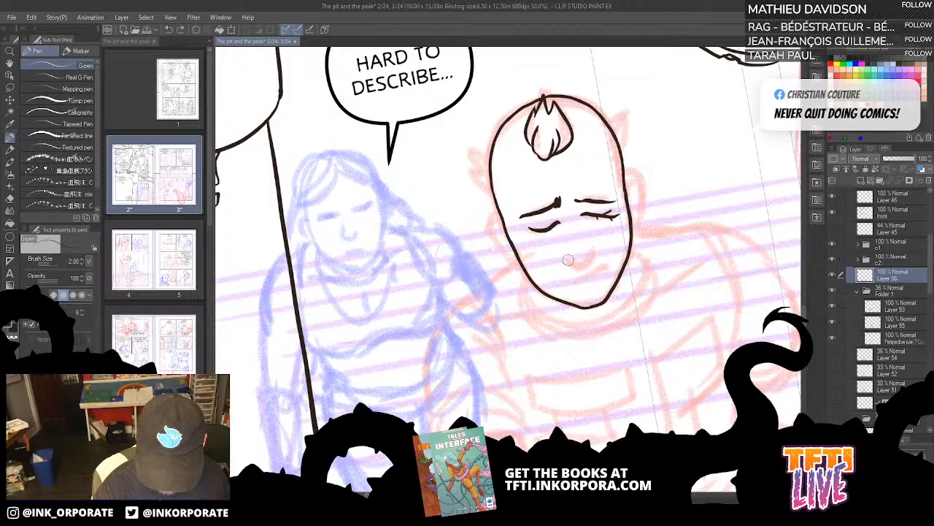
Step: Ink the man's nose as a rounded hook and add the slanting, downturned mouth line beneath it
mouse_move(564, 254)
left_mouse_down()
mouse_move(578, 268)
mouse_move(589, 246)
left_mouse_up()
key("minus")
key("minus")
key("minus")
key("minus")
key("minus")
key("minus")
key("minus")
key("minus")
key("minus")
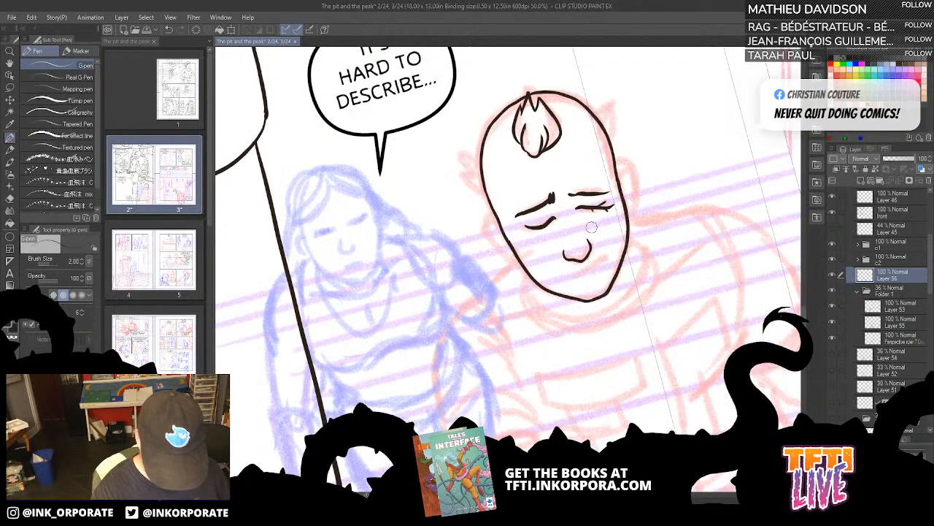
mouse_move(553, 278)
left_mouse_down()
mouse_move(553, 294)
mouse_move(567, 250)
left_mouse_up()
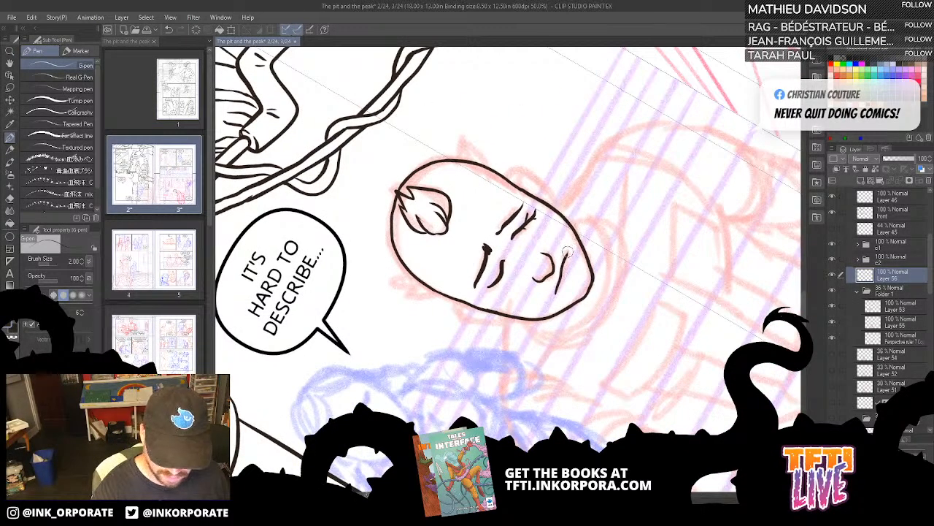
key("asciicircum")
key("asciicircum")
key("asciicircum")
key("asciicircum")
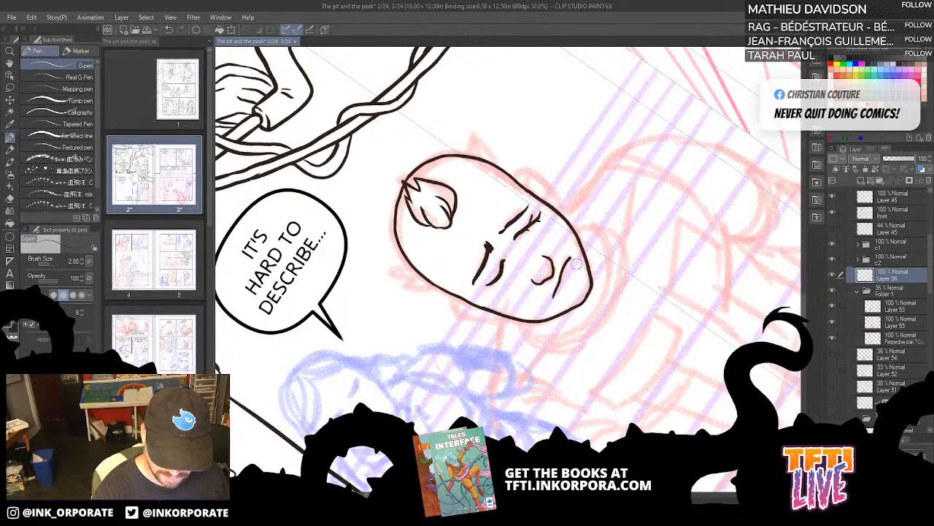
left_click_drag(544, 351, 553, 386)
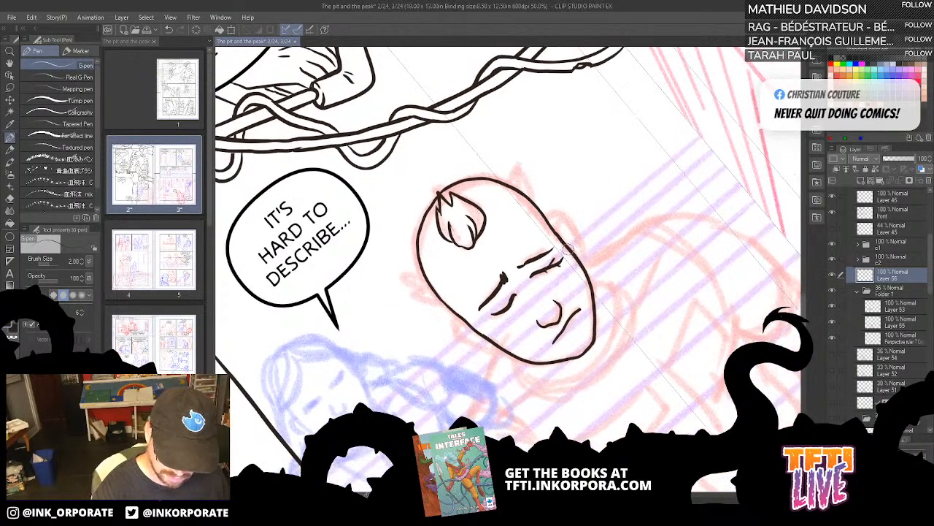
Step: Ink short cheekbone strokes inside both sides of the man's face, plus small creases beside the nostril and at the nose bridge
key("asciicircum")
key("asciicircum")
key("asciicircum")
key("asciicircum")
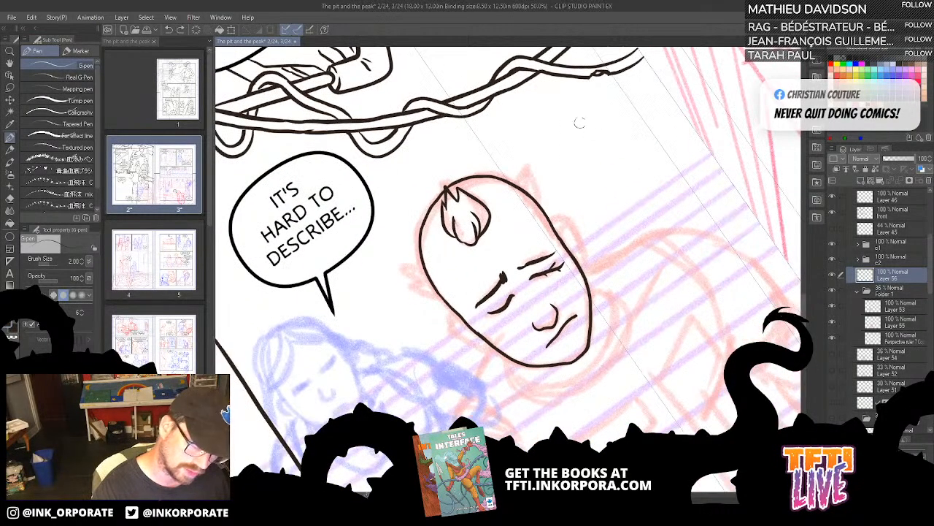
mouse_move(438, 256)
left_mouse_down()
mouse_move(462, 204)
mouse_move(449, 232)
left_mouse_up()
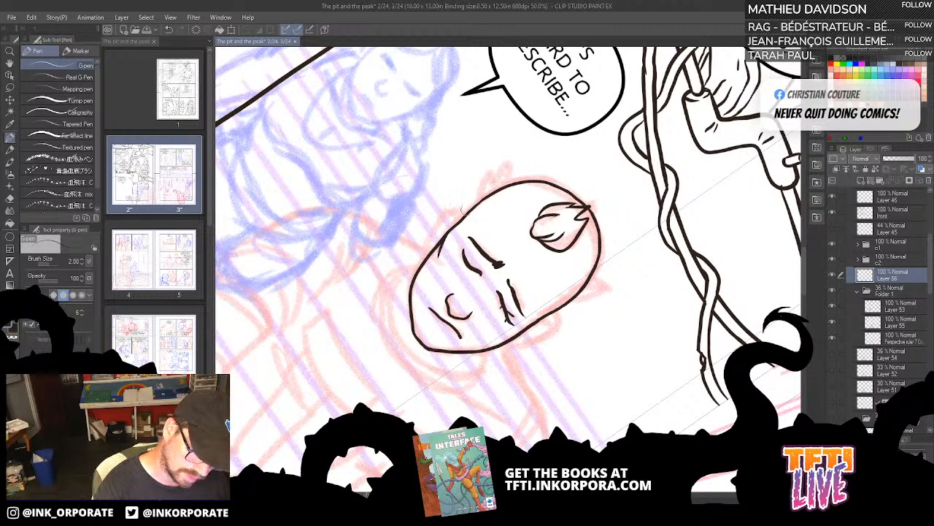
key("minus")
key("minus")
key("minus")
key("minus")
key("minus")
key("minus")
key("minus")
key("minus")
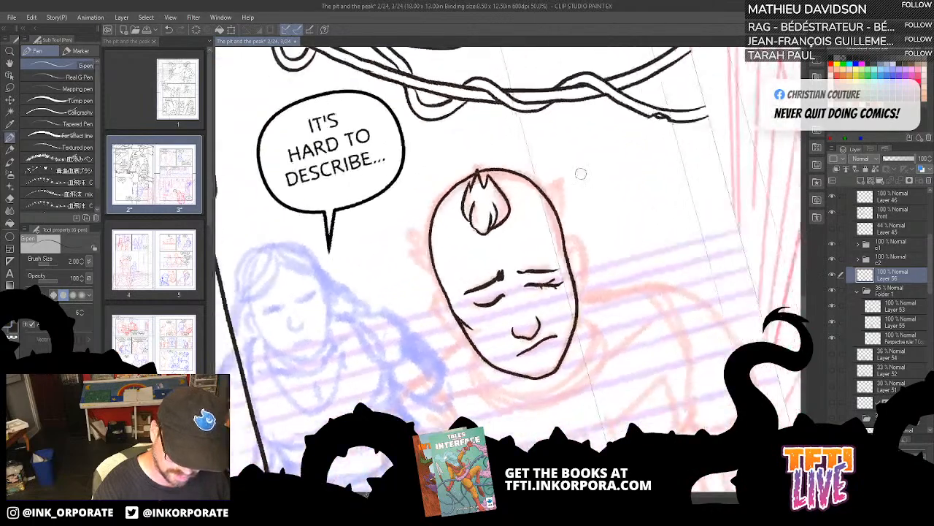
left_click_drag(574, 269, 573, 310)
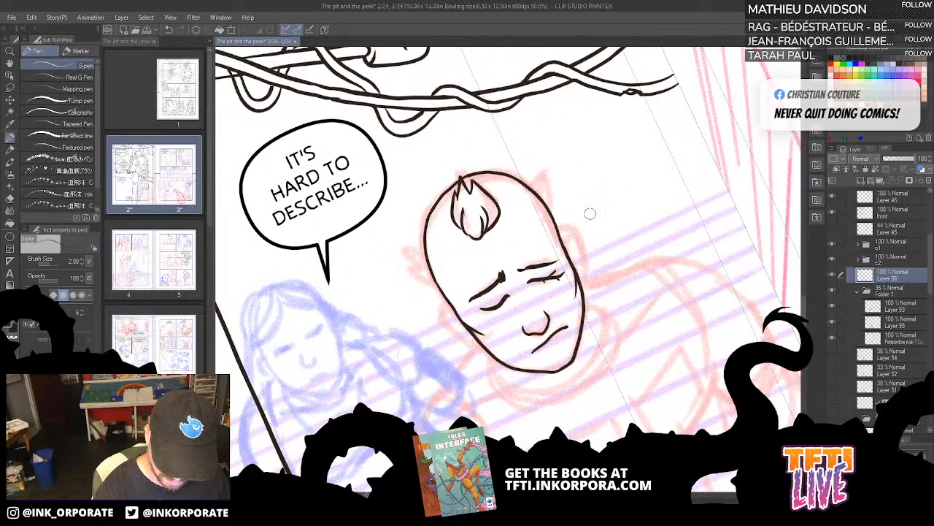
scroll(565, 265, "down", 2)
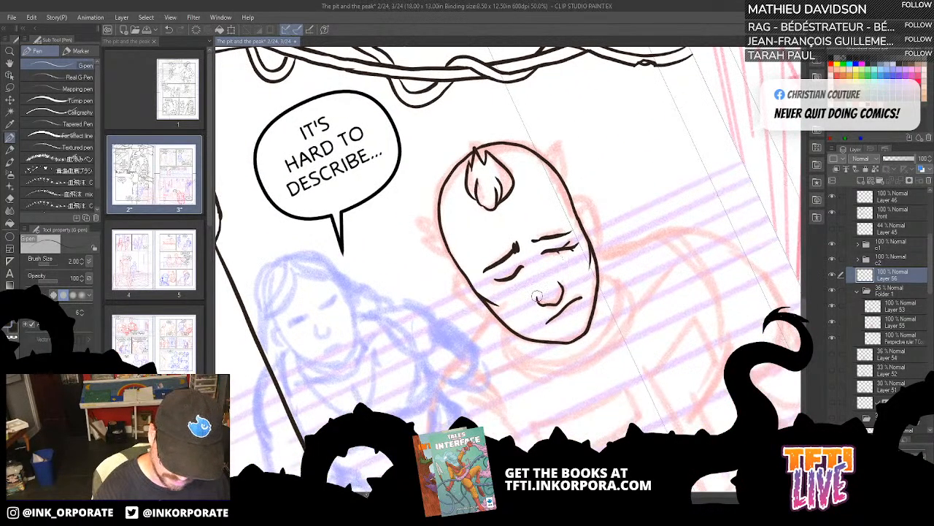
left_click_drag(537, 296, 539, 313)
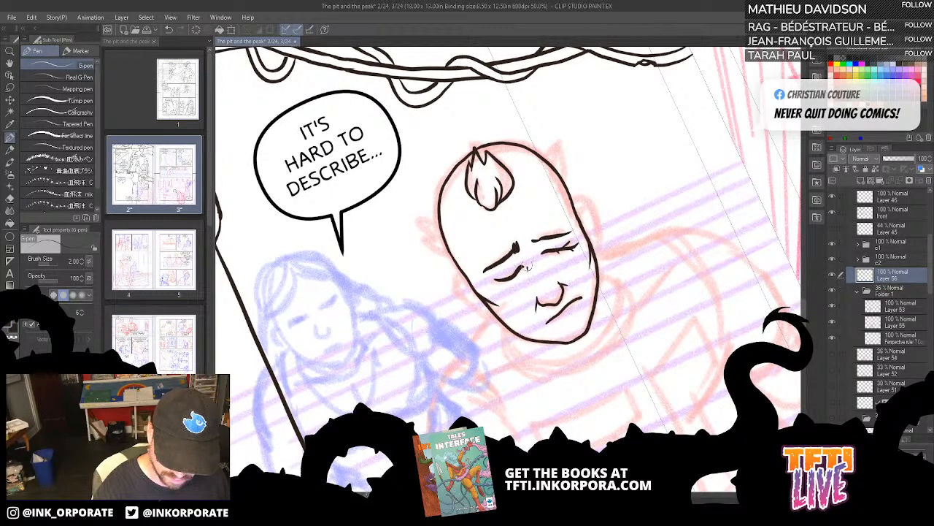
left_click_drag(523, 268, 543, 259)
Step: Ink the man's two ears against the sides of the head, including their inner fold lines
mouse_move(584, 196)
left_mouse_down()
mouse_move(577, 223)
mouse_move(578, 208)
mouse_move(593, 208)
mouse_move(600, 240)
mouse_move(595, 214)
left_mouse_up()
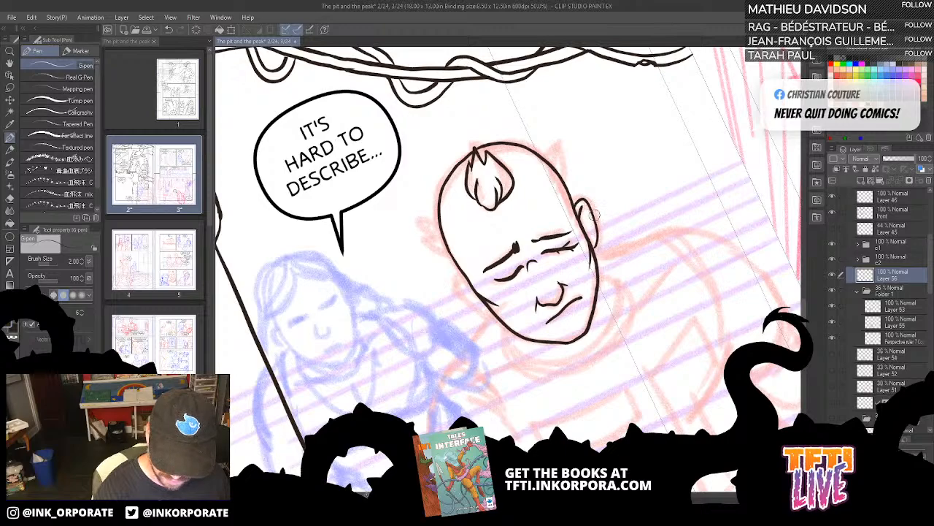
mouse_move(457, 270)
left_mouse_down()
mouse_move(449, 291)
mouse_move(494, 314)
left_mouse_up()
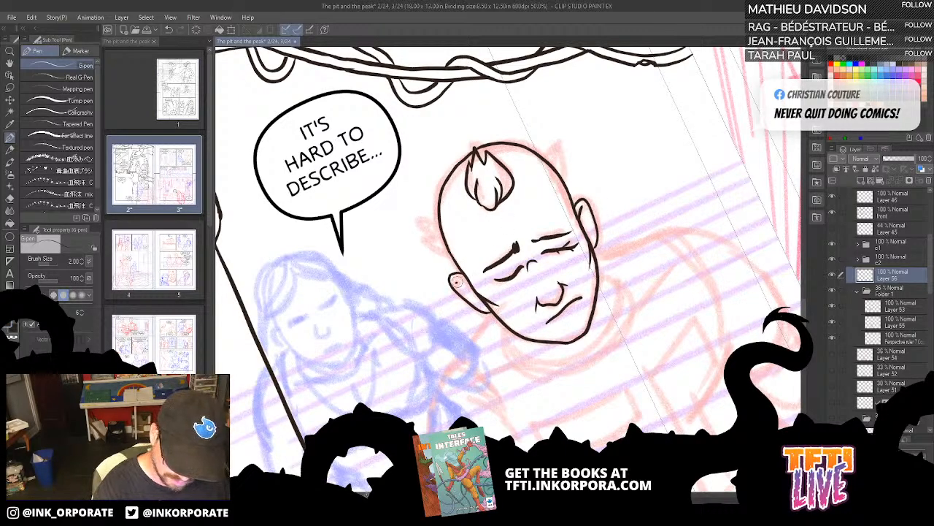
left_click_drag(580, 256, 594, 274)
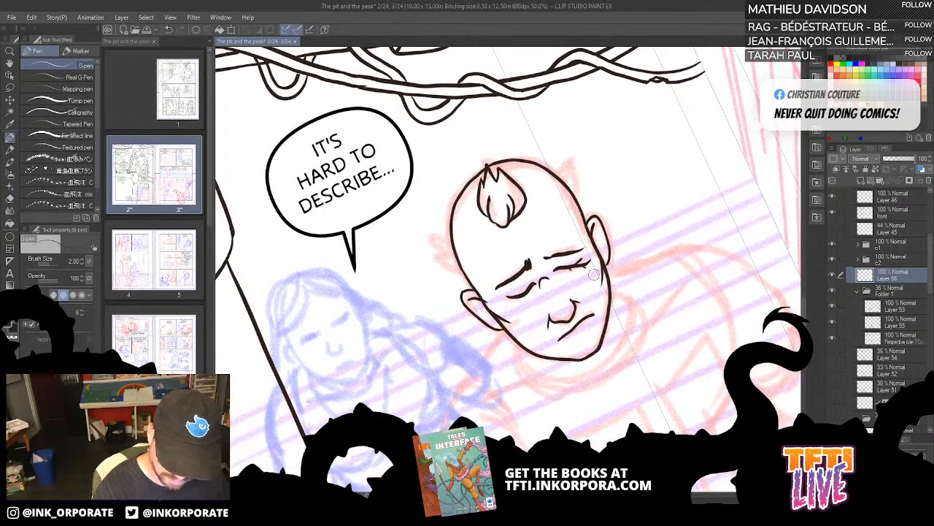
key("ctrl+z")
left_click_drag(464, 295, 483, 304)
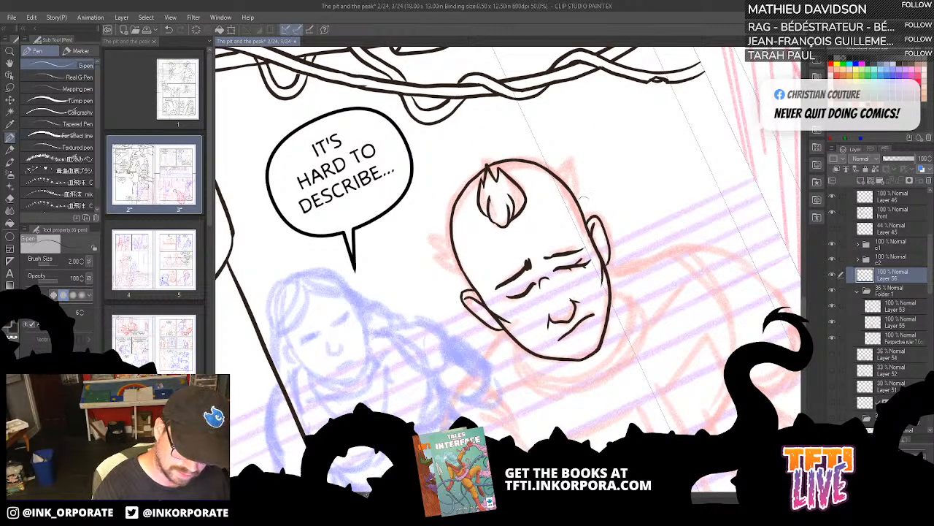
left_click_drag(593, 241, 608, 259)
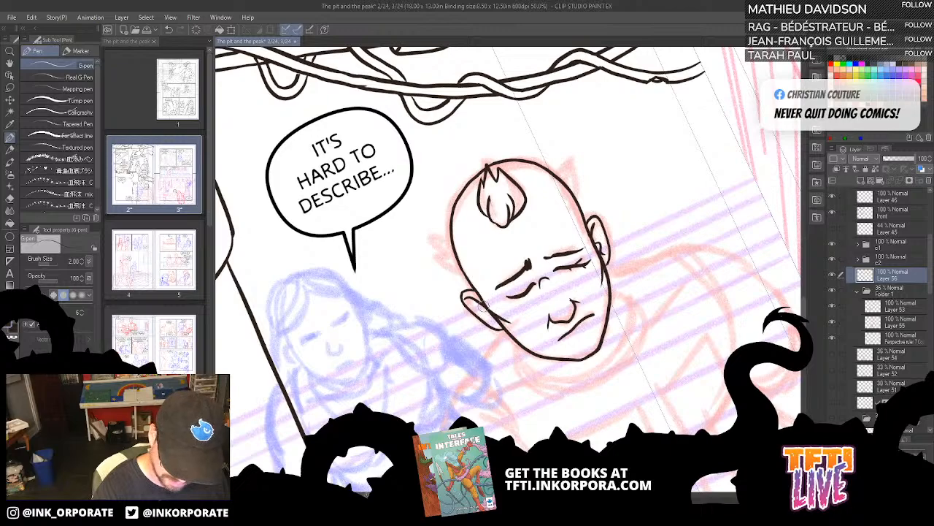
left_click_drag(484, 307, 501, 328)
Step: Ink the pointed horns standing out from both sides of the man's skull
left_click_drag(604, 193, 619, 224)
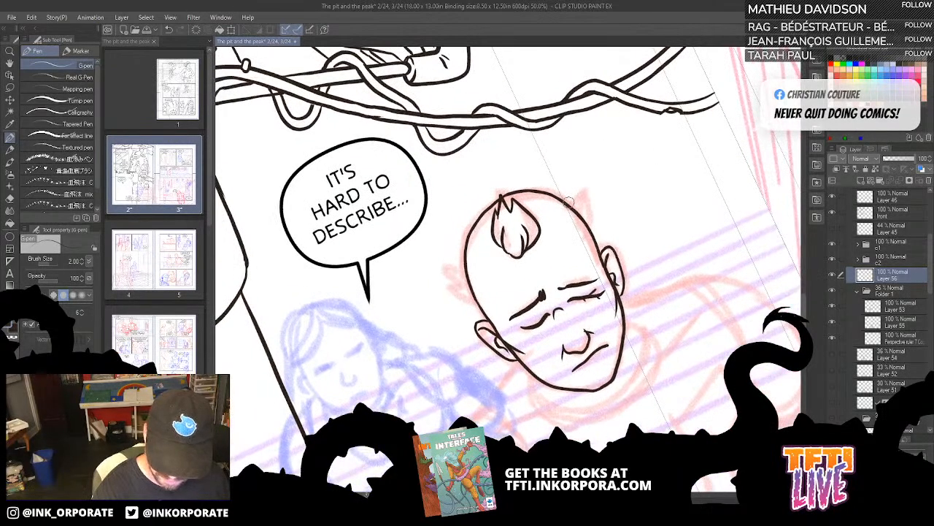
mouse_move(577, 189)
left_mouse_down()
mouse_move(592, 217)
mouse_move(590, 196)
left_mouse_up()
left_click_drag(474, 64, 690, 123)
left_click_drag(544, 196, 612, 178)
Step: Ink two worry creases across the man's forehead between the eyebrows and the central horn
mouse_move(539, 226)
left_mouse_down()
mouse_move(552, 183)
mouse_move(568, 216)
mouse_move(560, 200)
mouse_move(555, 207)
mouse_move(557, 195)
mouse_move(565, 206)
mouse_move(569, 185)
mouse_move(570, 211)
left_mouse_up()
mouse_move(597, 249)
left_mouse_down()
mouse_move(592, 183)
mouse_move(600, 247)
left_mouse_up()
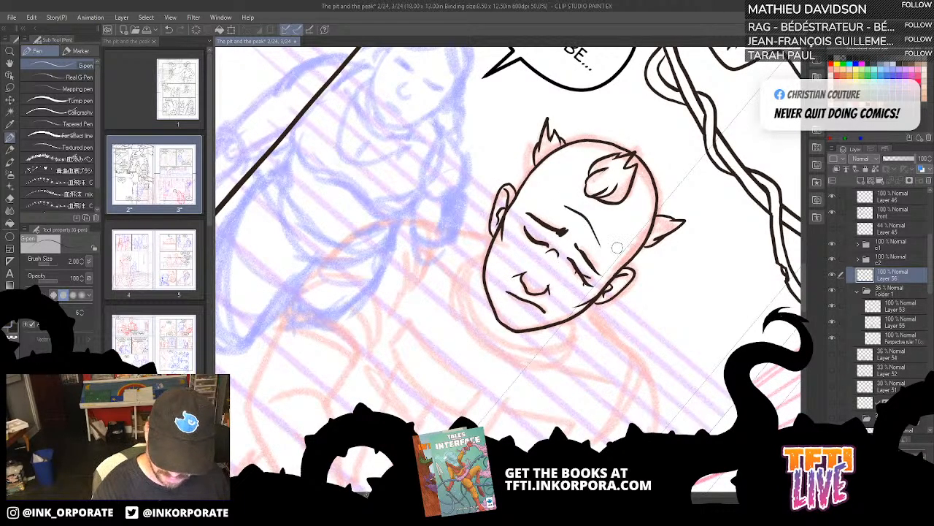
left_click_drag(582, 208, 595, 223)
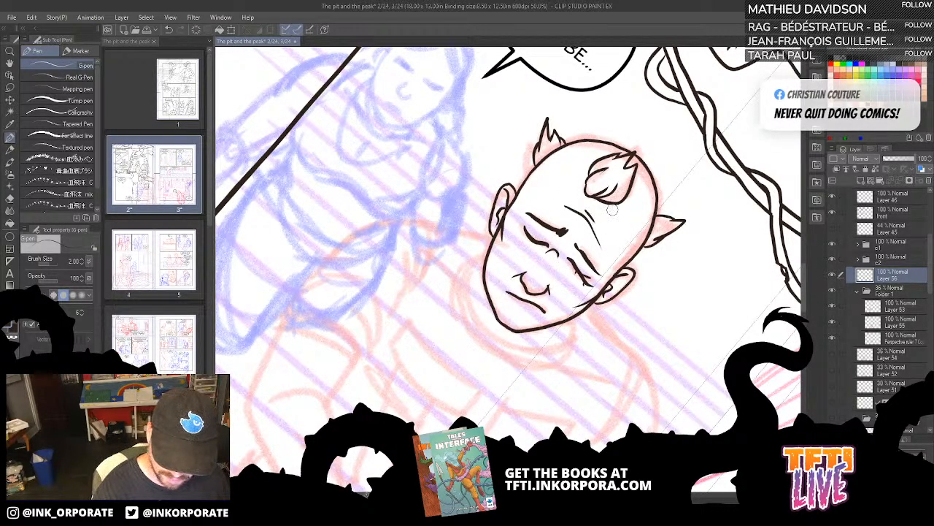
Step: Ink a short lower-lip line between the man's mouth and chin
key("minus")
key("minus")
key("minus")
key("minus")
key("minus")
key("minus")
key("minus")
key("minus")
key("minus")
key("minus")
key("minus")
key("minus")
key("minus")
key("minus")
key("minus")
key("minus")
key("minus")
key("minus")
key("minus")
key("minus")
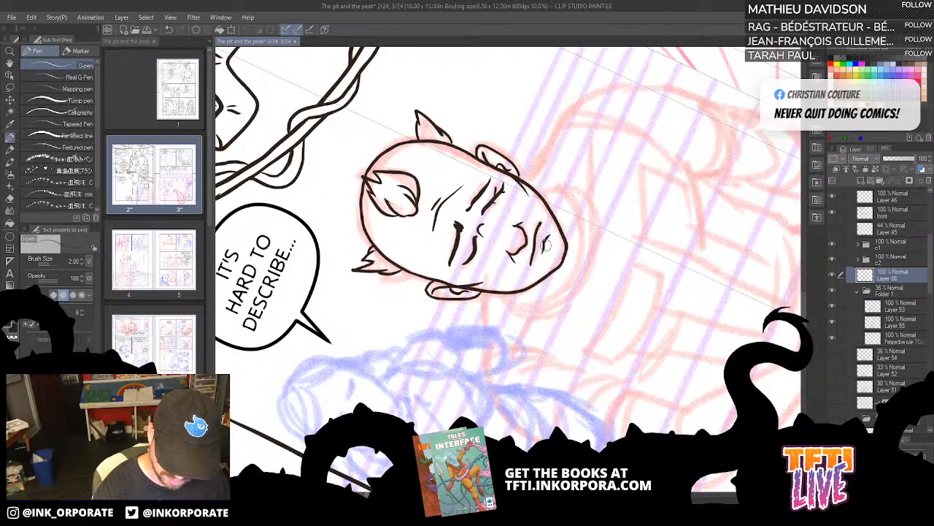
mouse_move(538, 345)
left_mouse_down()
mouse_move(595, 213)
mouse_move(563, 309)
left_mouse_up()
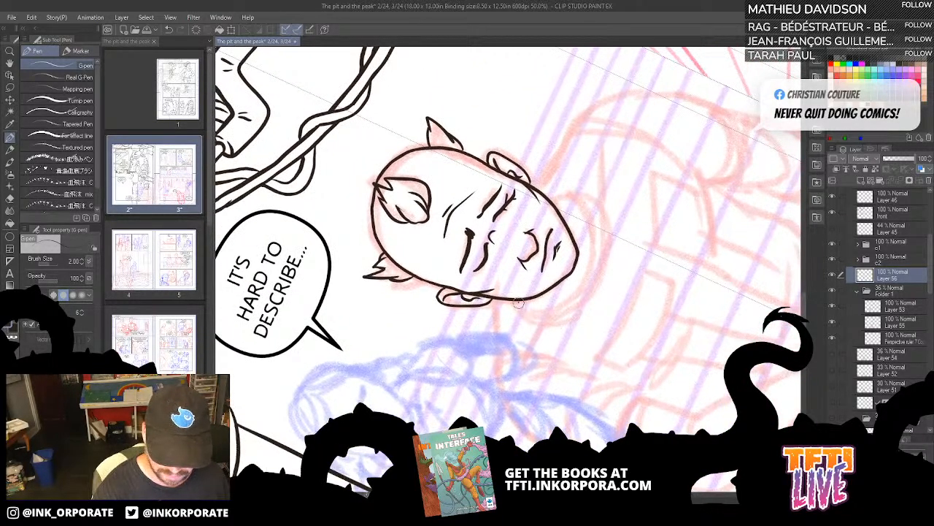
Step: Ink the collar rim as one smooth curve passing under the man's chin from one jaw side to the other
mouse_move(521, 304)
left_mouse_down()
mouse_move(543, 316)
mouse_move(574, 301)
mouse_move(594, 273)
mouse_move(582, 207)
mouse_move(547, 194)
left_mouse_up()
key("ctrl+z")
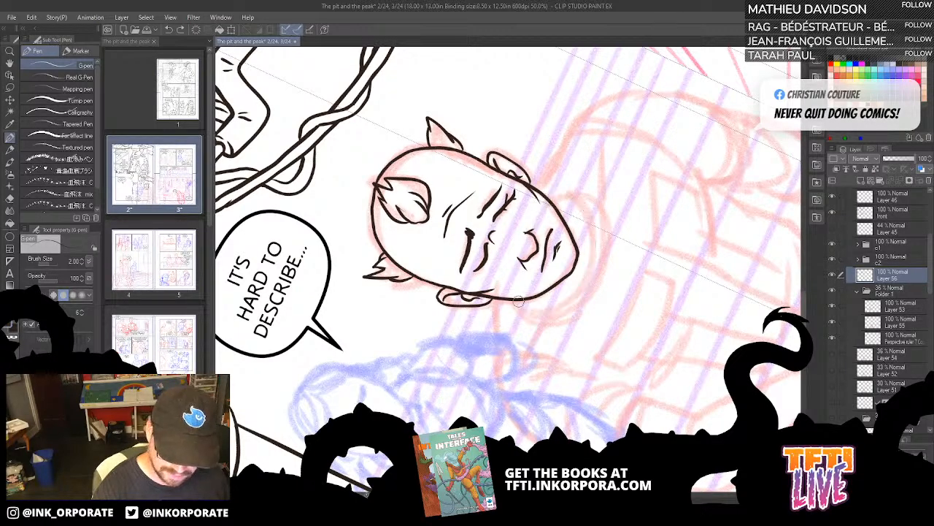
mouse_move(516, 301)
left_mouse_down()
mouse_move(532, 314)
mouse_move(565, 312)
mouse_move(584, 292)
mouse_move(591, 222)
mouse_move(568, 195)
mouse_move(545, 194)
left_mouse_up()
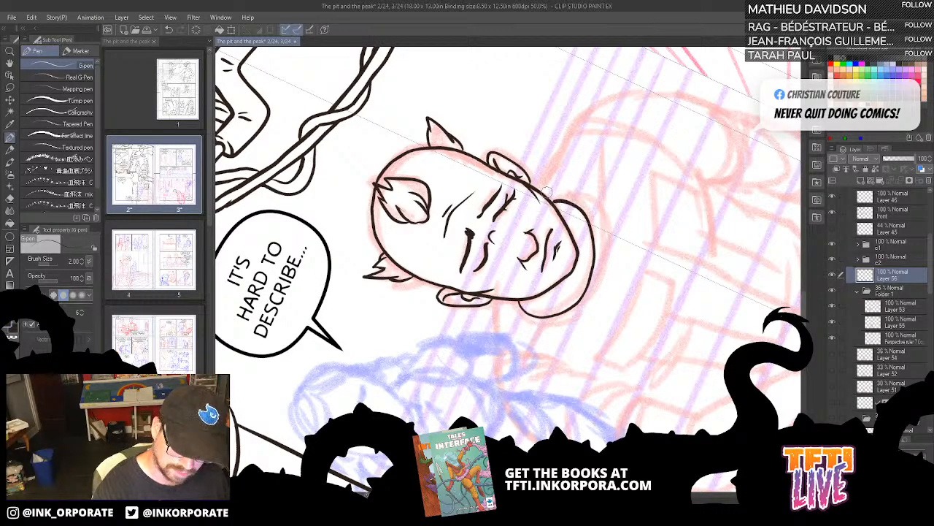
key("ctrl+z")
mouse_move(514, 298)
left_mouse_down()
mouse_move(524, 317)
mouse_move(548, 320)
mouse_move(584, 289)
mouse_move(593, 232)
mouse_move(575, 197)
mouse_move(555, 190)
mouse_move(546, 204)
mouse_move(555, 209)
left_mouse_up()
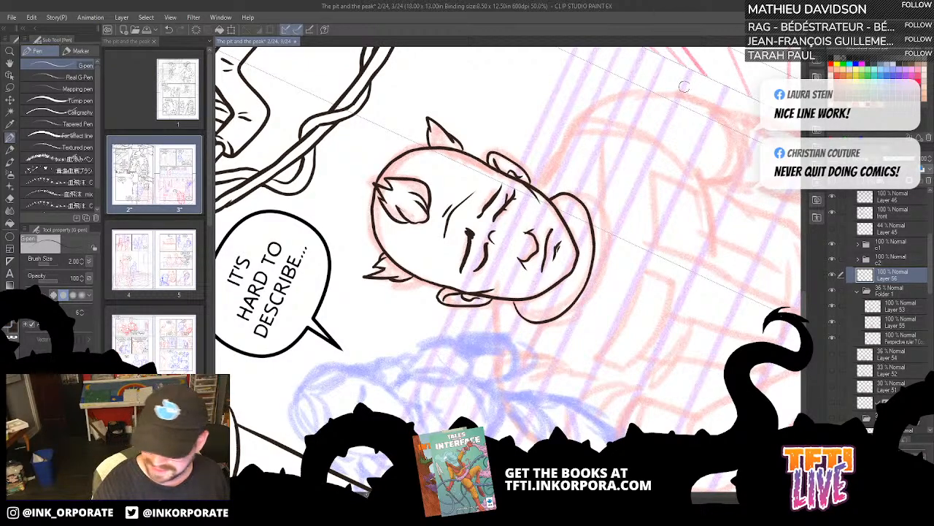
Step: Ink the outer edge of the man's collar as a second curve running parallel beneath the collar rim
mouse_move(599, 271)
left_mouse_down()
mouse_move(625, 245)
mouse_move(593, 235)
left_mouse_up()
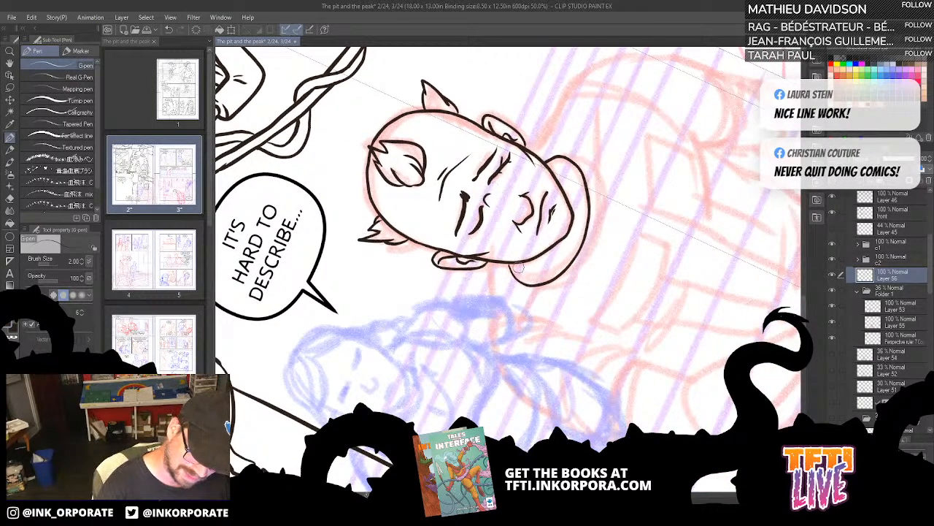
mouse_move(502, 264)
left_mouse_down()
mouse_move(511, 283)
mouse_move(546, 296)
left_mouse_up()
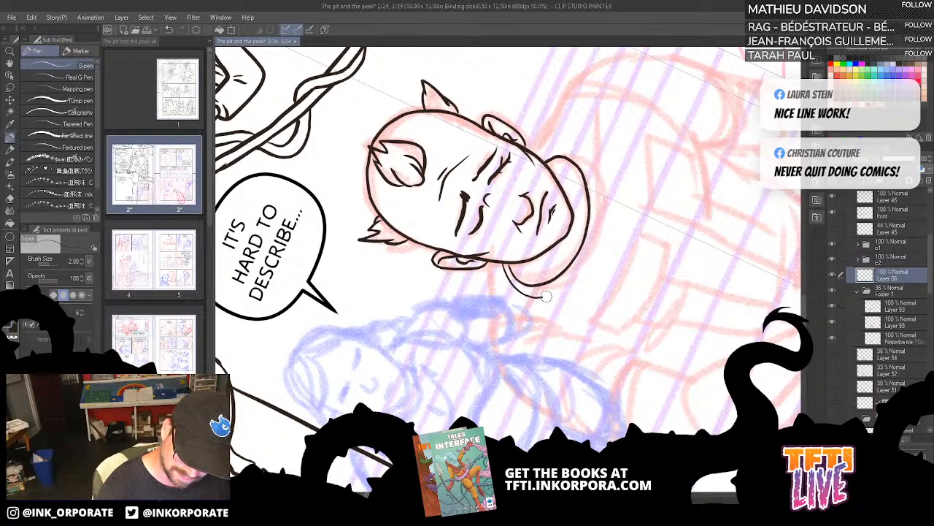
key("ctrl+z")
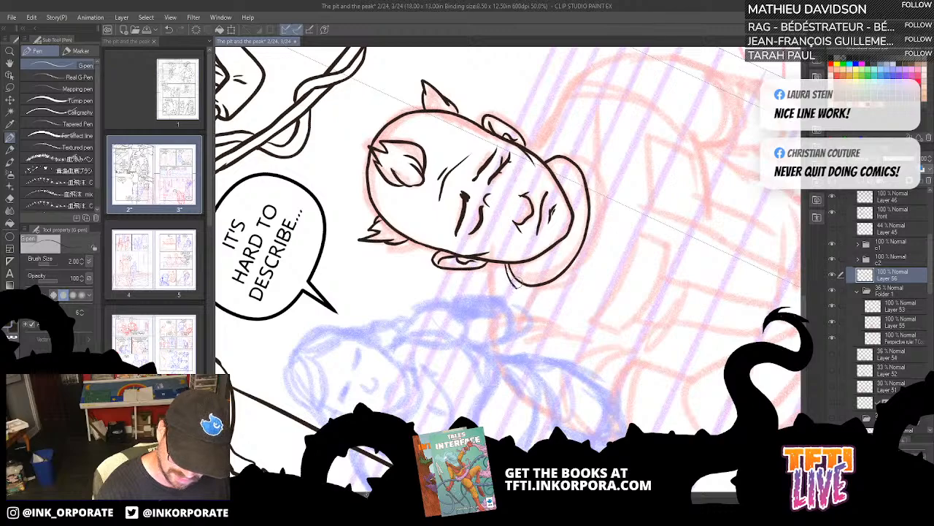
mouse_move(504, 264)
left_mouse_down()
mouse_move(523, 290)
mouse_move(547, 289)
mouse_move(588, 252)
mouse_move(595, 223)
left_mouse_up()
scroll(626, 173, "up", 1)
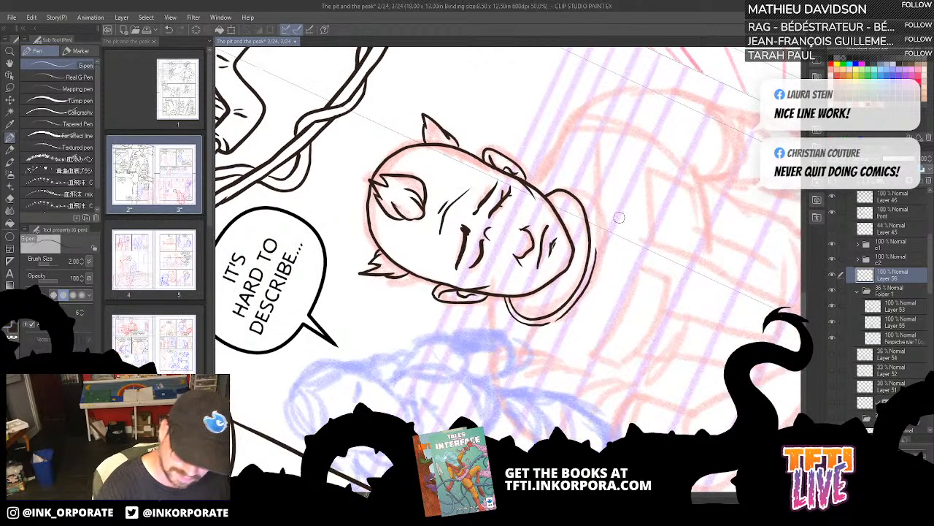
mouse_move(544, 188)
left_mouse_down()
mouse_move(586, 197)
mouse_move(596, 246)
left_mouse_up()
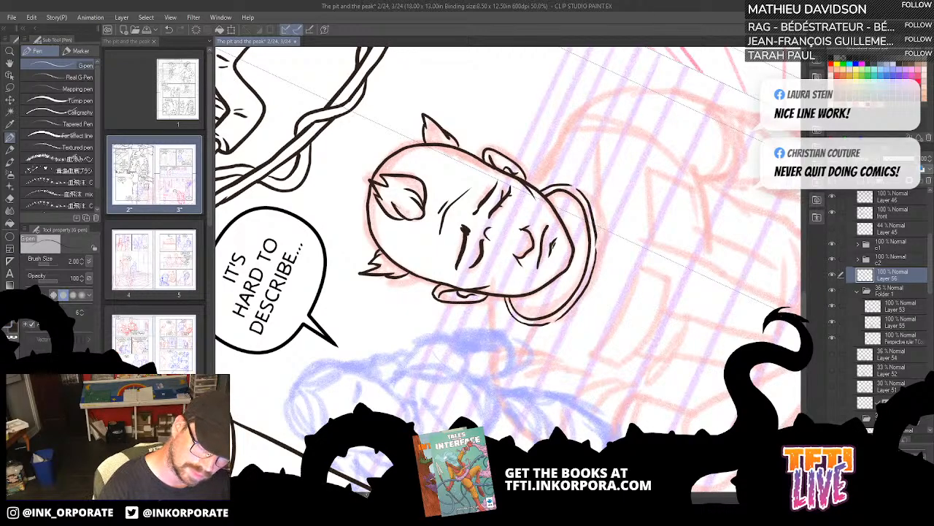
left_click_drag(566, 180, 586, 274)
Step: Ink the inner edge of the man's short sleeve beside his chest and a double-lined hem at its end
left_click_drag(573, 330, 568, 238)
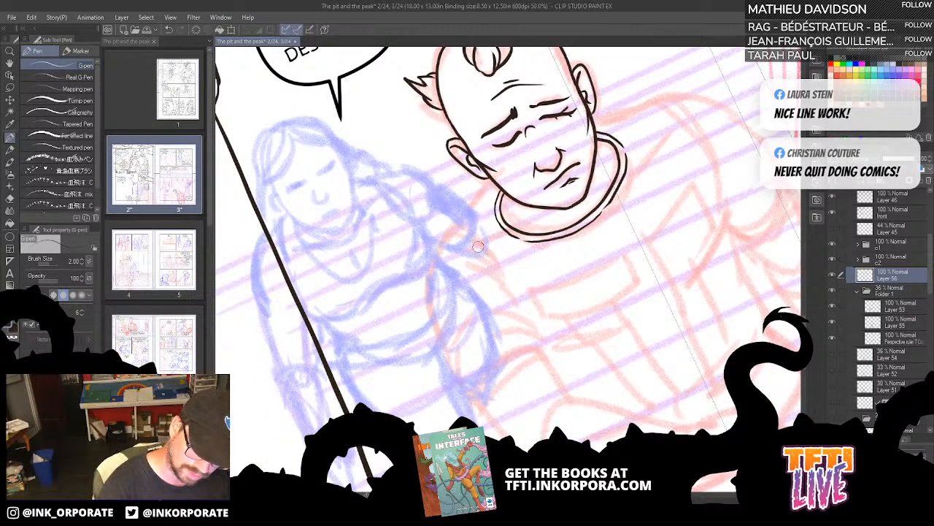
left_click_drag(479, 248, 540, 349)
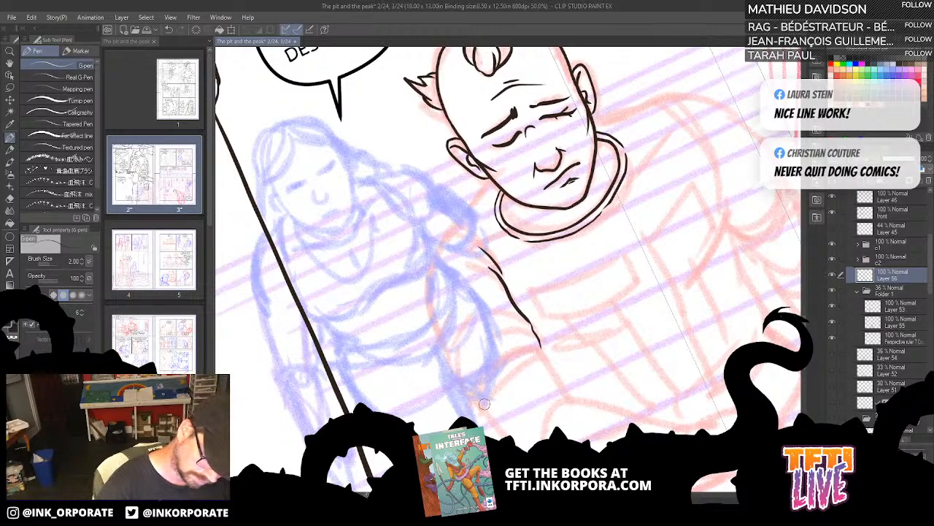
mouse_move(480, 407)
left_mouse_down()
mouse_move(497, 370)
mouse_move(540, 348)
left_mouse_up()
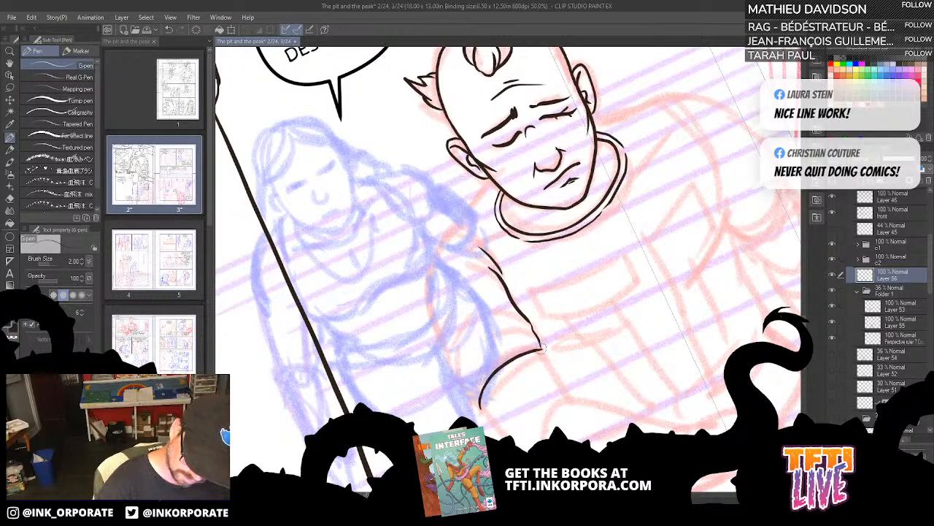
left_click_drag(555, 387, 622, 315)
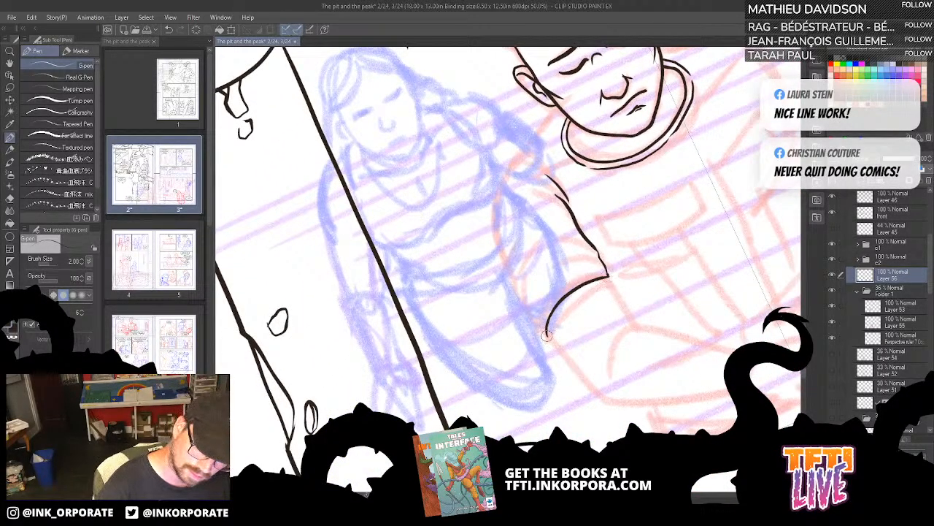
mouse_move(548, 336)
left_mouse_down()
mouse_move(543, 317)
mouse_move(566, 286)
mouse_move(593, 270)
mouse_move(609, 276)
left_mouse_up()
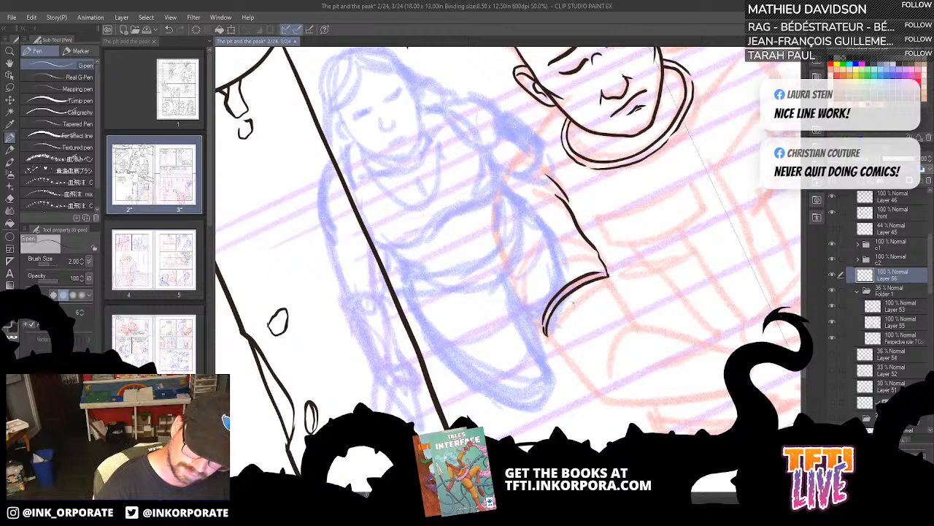
Step: Ink the outer contour of the sleeve from the hem up over the shoulder, and join the shoulder to the neck
mouse_move(544, 331)
left_mouse_down()
mouse_move(523, 309)
mouse_move(552, 174)
mouse_move(504, 170)
mouse_move(515, 162)
mouse_move(536, 176)
left_mouse_up()
key("ctrl+z")
key("ctrl+z")
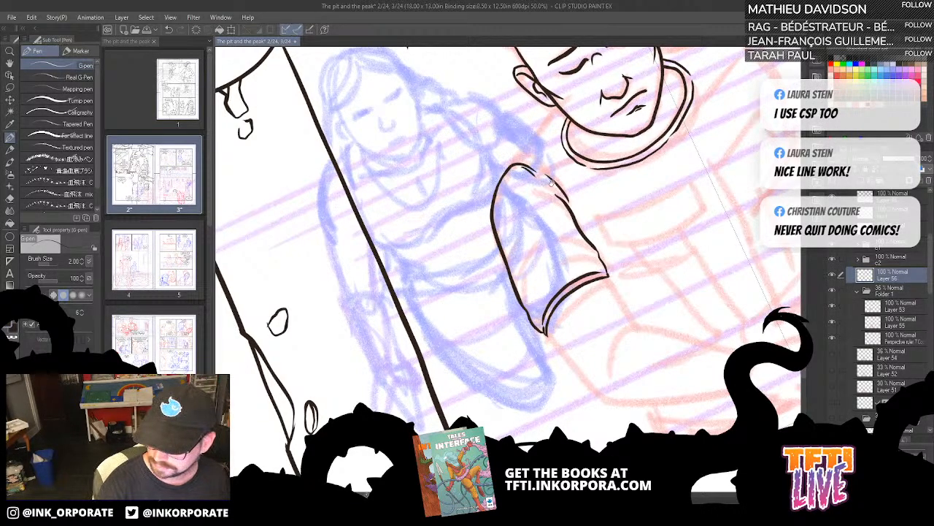
scroll(537, 225, "up", 4)
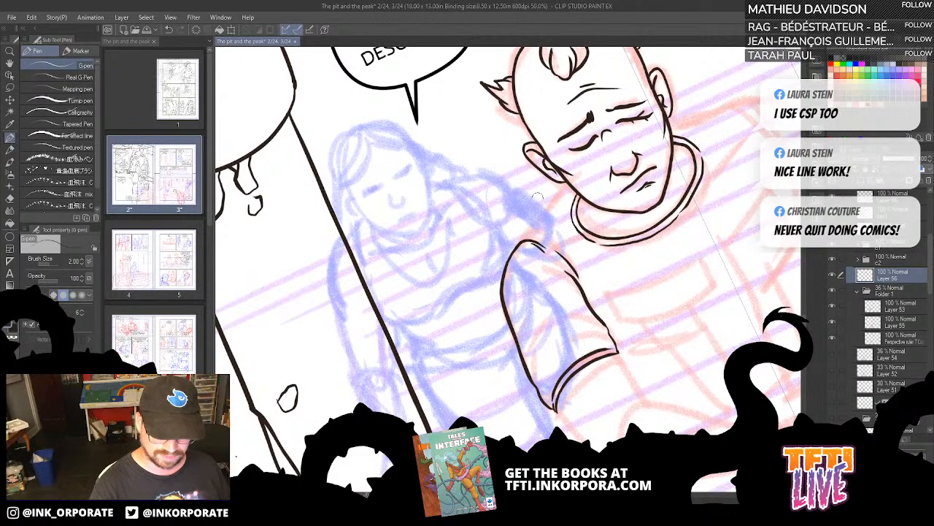
left_click_drag(524, 239, 570, 184)
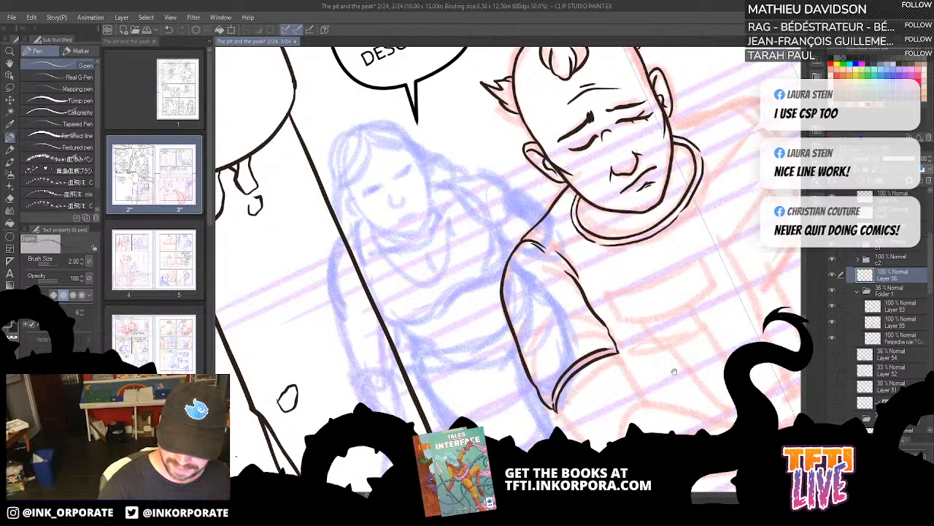
Step: Ink short fabric creases on the man's shirt along the outside of the collar
left_click_drag(674, 373, 543, 309)
left_click_drag(693, 214, 611, 145)
left_click_drag(515, 253, 545, 289)
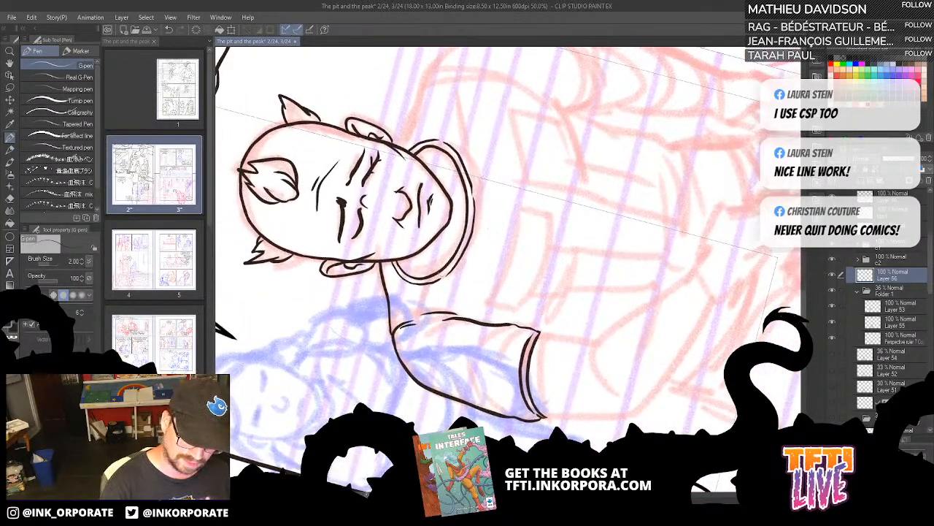
mouse_move(452, 251)
left_mouse_down()
mouse_move(510, 190)
mouse_move(494, 178)
mouse_move(497, 86)
left_mouse_up()
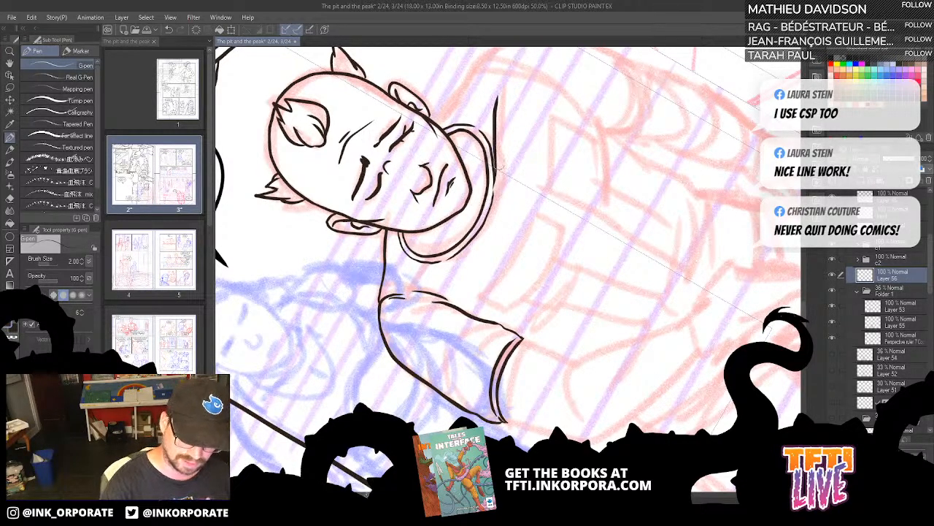
key("ctrl+z")
left_click_drag(494, 172, 496, 99)
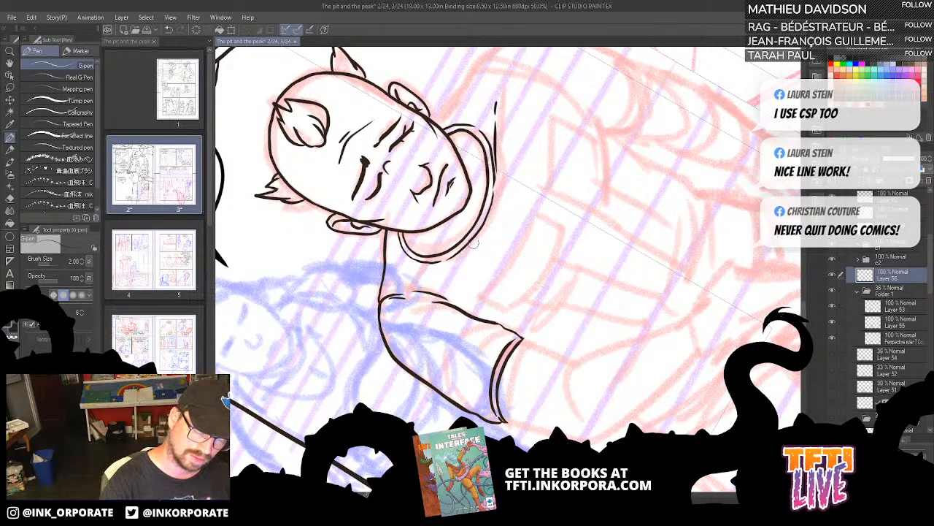
left_click_drag(460, 263, 500, 197)
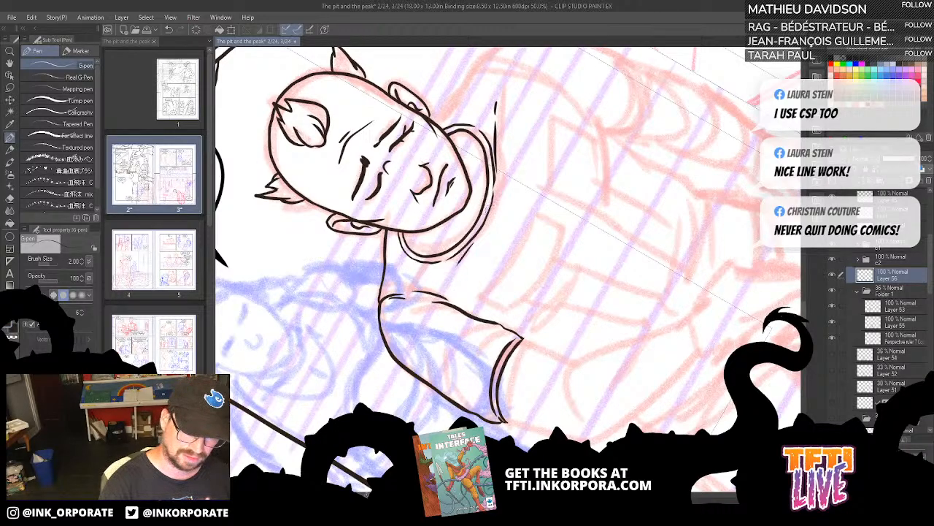
Step: Ink the man's other shoulder line, running outward from the neck behind the collar on the side away from the woman
mouse_move(678, 280)
left_mouse_down()
mouse_move(675, 305)
mouse_move(575, 425)
mouse_move(442, 425)
left_mouse_up()
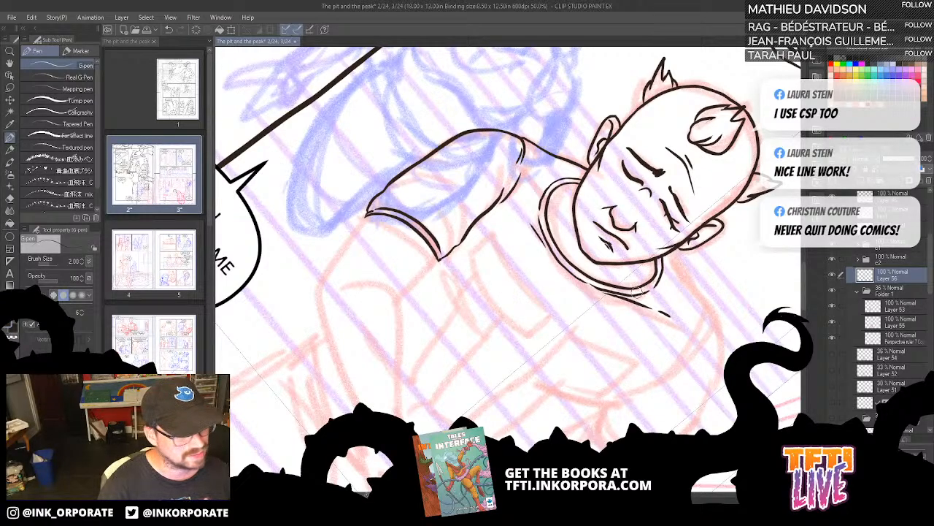
left_click_drag(636, 292, 654, 241)
left_click_drag(600, 127, 529, 109)
left_click_drag(535, 273, 528, 359)
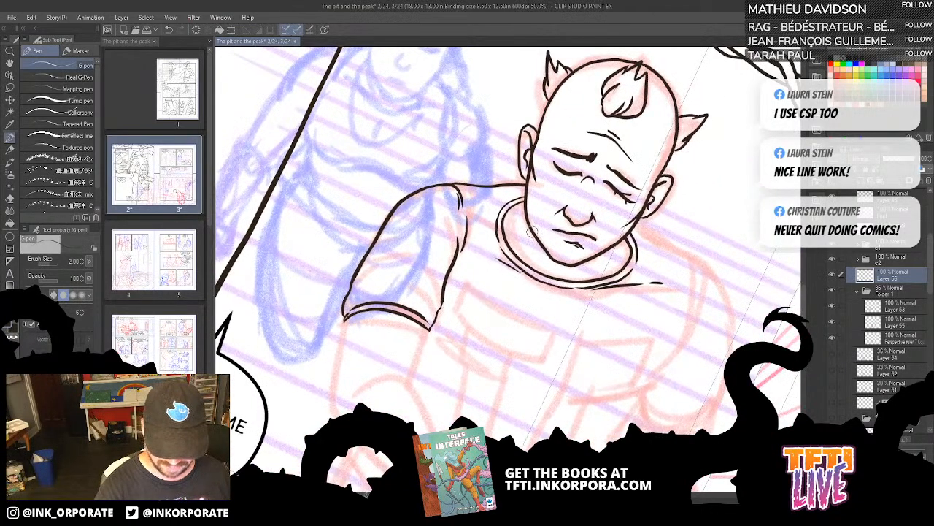
left_click_drag(531, 235, 542, 257)
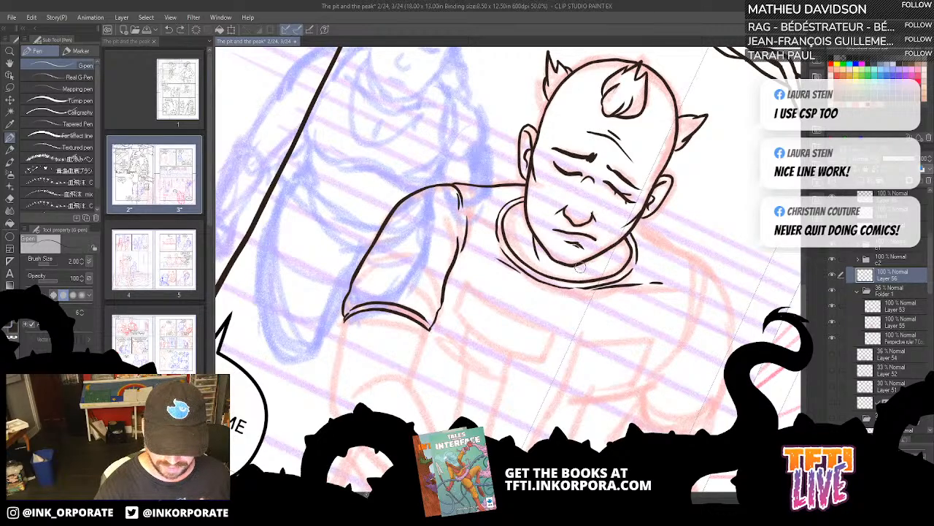
key("minus")
key("minus")
key("minus")
key("minus")
key("minus")
key("minus")
key("minus")
key("minus")
key("minus")
key("minus")
key("minus")
key("minus")
key("minus")
key("minus")
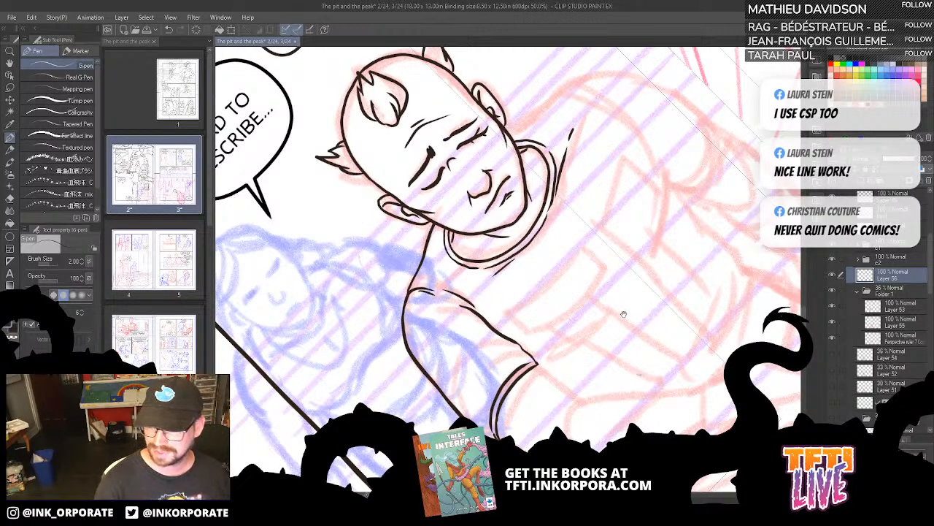
left_click_drag(624, 314, 572, 321)
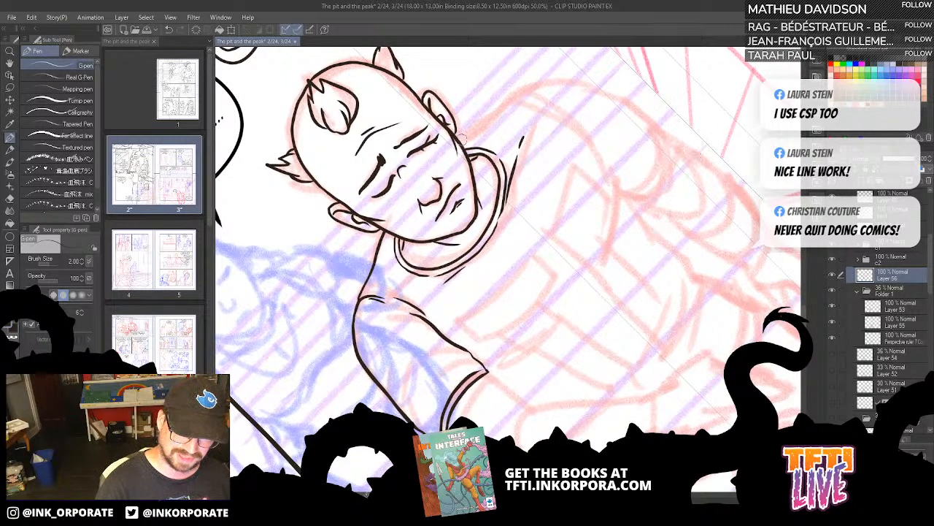
left_click_drag(464, 139, 525, 95)
key("^")
key("^")
key("^")
key("^")
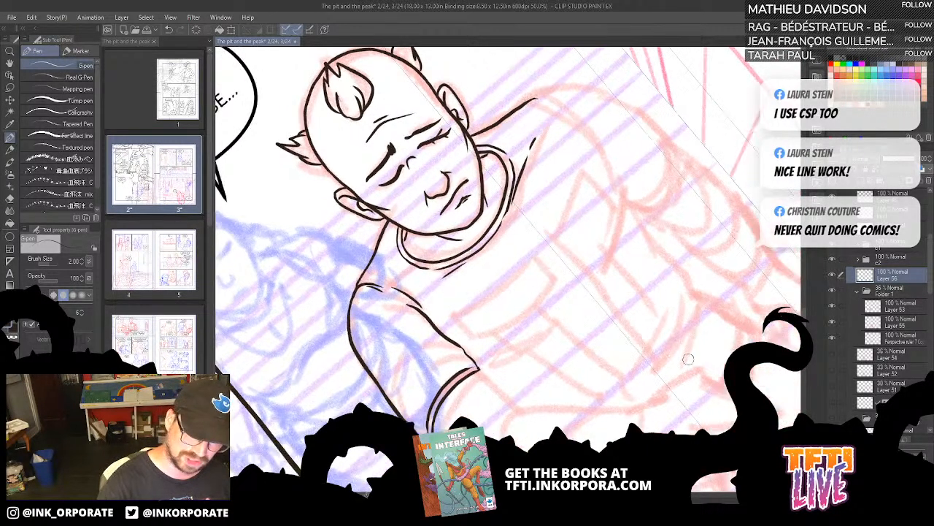
Step: Ink the inner contour of the bare arm from the sleeve hem through the elbow crease and along the forearm
left_click_drag(635, 405, 624, 340)
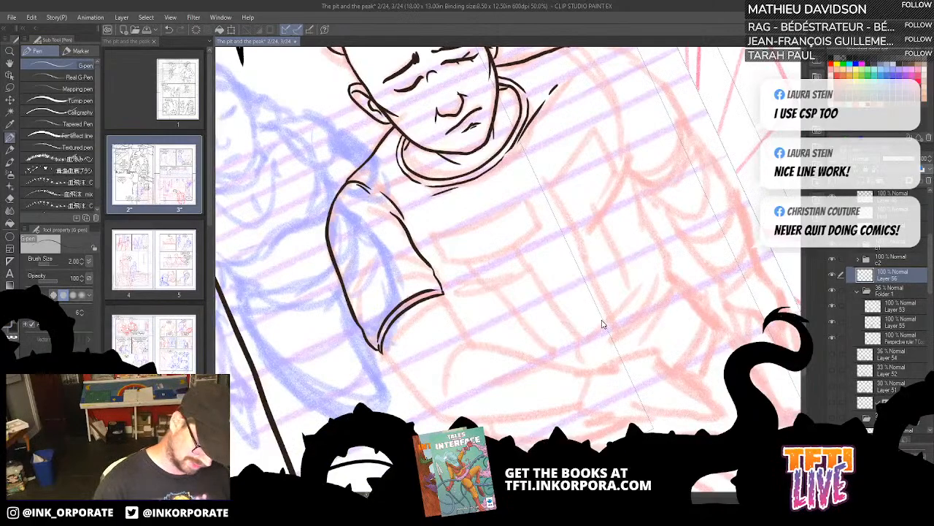
scroll(603, 323, "down", 2)
key("minus")
key("minus")
key("minus")
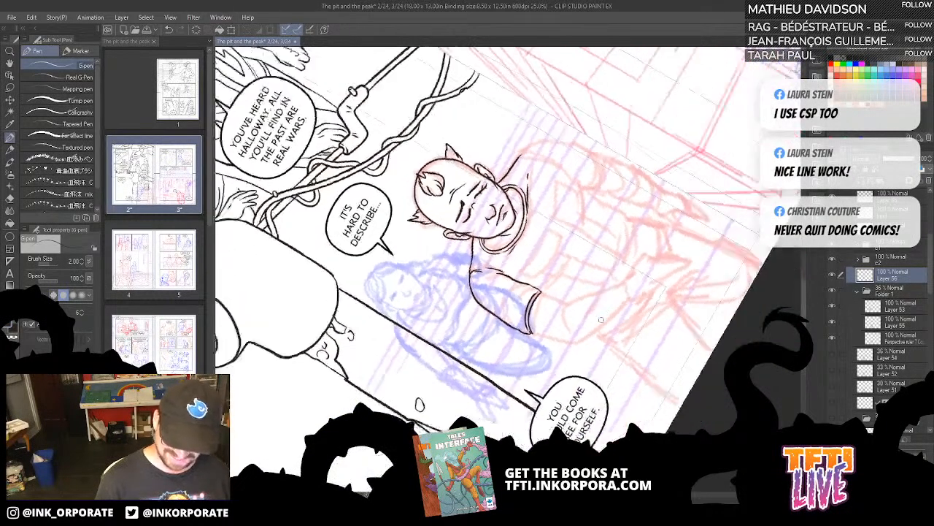
scroll(603, 323, "up", 1)
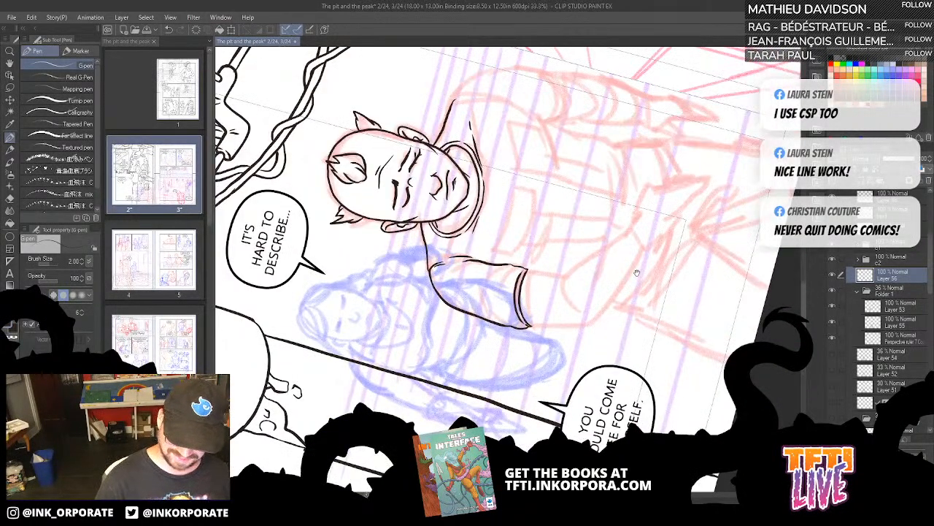
left_click_drag(636, 272, 616, 247)
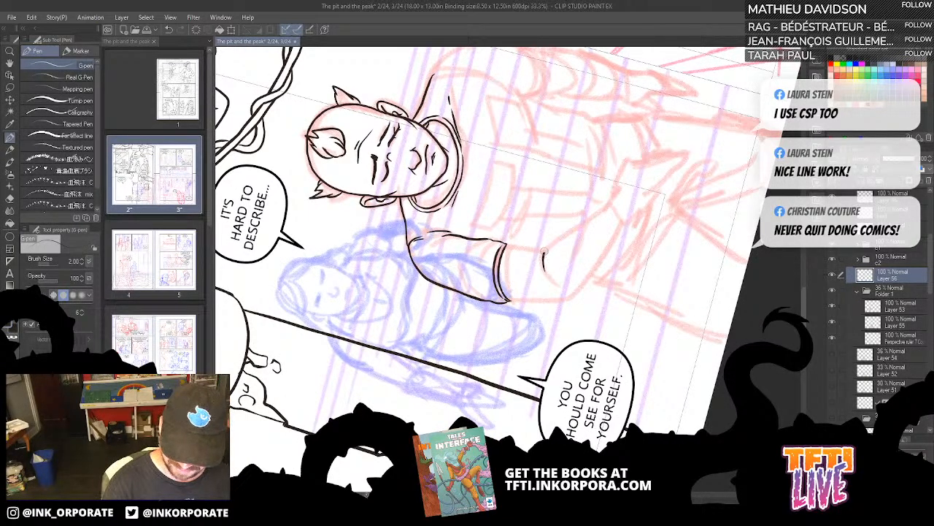
left_click_drag(551, 244, 595, 213)
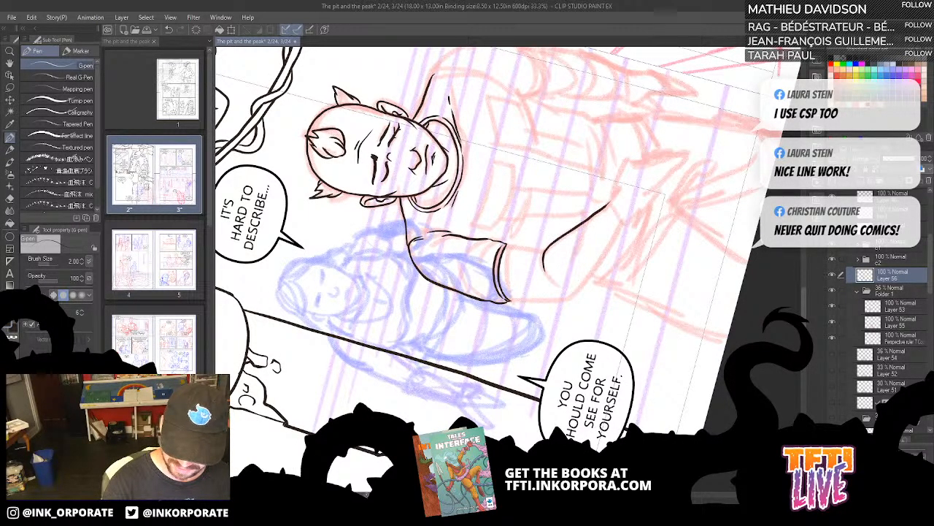
key("asciicircum")
key("asciicircum")
key("asciicircum")
key("asciicircum")
key("asciicircum")
key("asciicircum")
key("asciicircum")
key("asciicircum")
key("asciicircum")
key("asciicircum")
key("asciicircum")
key("asciicircum")
key("asciicircum")
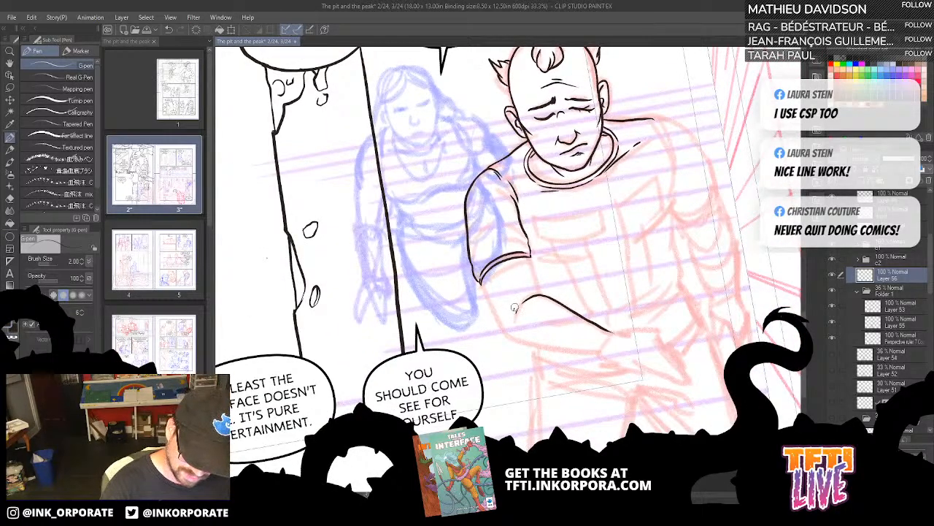
left_click_drag(514, 310, 523, 298)
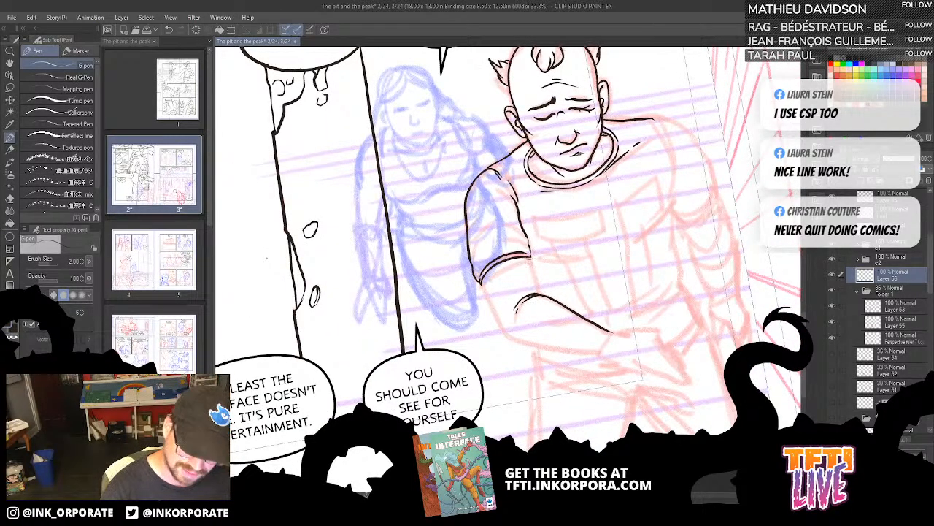
left_click_drag(526, 254, 540, 298)
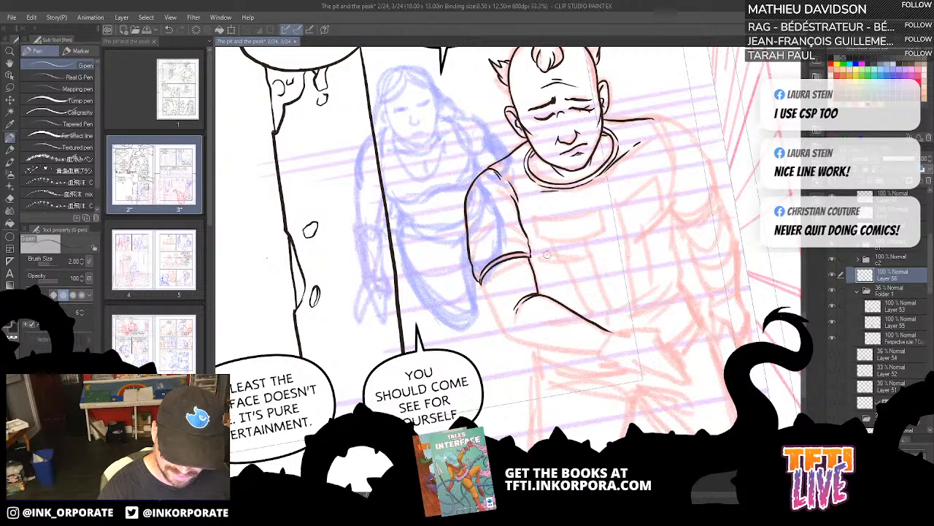
Step: Ink short fold lines inside the man's sleeve, above the hem
mouse_move(487, 206)
left_mouse_down()
mouse_move(517, 224)
mouse_move(474, 264)
left_mouse_up()
left_click_drag(527, 245, 501, 237)
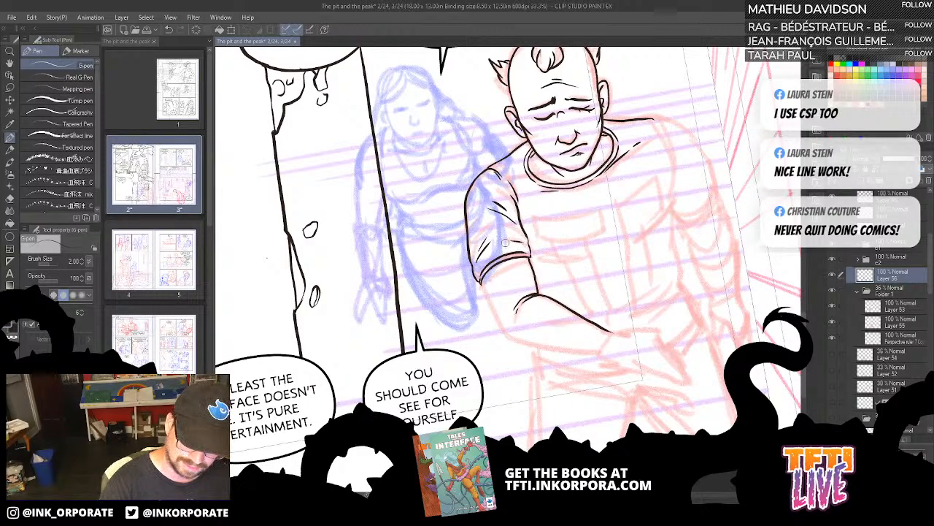
Step: Ink the outer contour of the same arm from the sleeve hem around the elbow and down the forearm toward the wrist
mouse_move(762, 272)
left_mouse_down()
mouse_move(741, 358)
mouse_move(489, 452)
mouse_move(307, 328)
left_mouse_up()
key("asciicircum")
key("asciicircum")
key("asciicircum")
key("asciicircum")
key("asciicircum")
key("asciicircum")
key("asciicircum")
key("asciicircum")
key("asciicircum")
key("asciicircum")
key("asciicircum")
key("asciicircum")
key("asciicircum")
key("asciicircum")
key("asciicircum")
key("asciicircum")
key("asciicircum")
key("asciicircum")
key("asciicircum")
key("asciicircum")
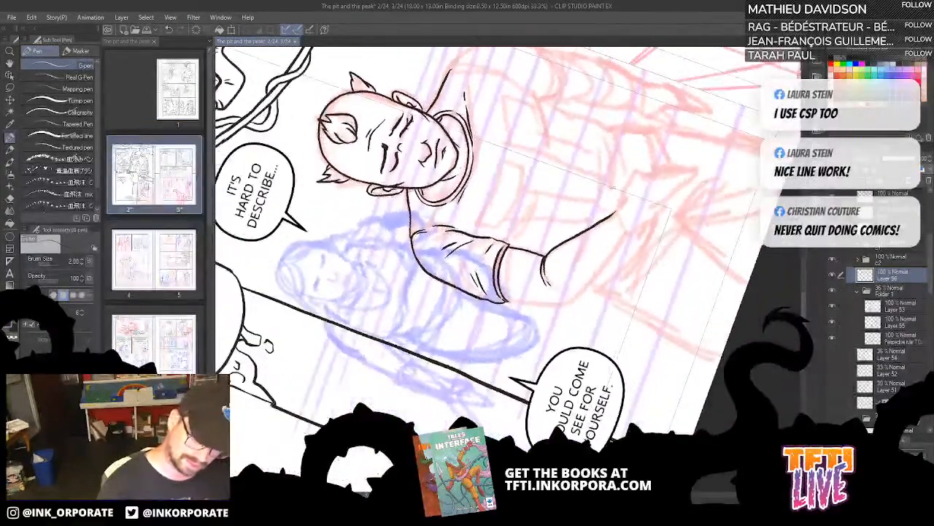
key("asciicircum")
key("asciicircum")
key("asciicircum")
key("asciicircum")
key("asciicircum")
key("asciicircum")
key("asciicircum")
key("asciicircum")
key("asciicircum")
key("asciicircum")
key("asciicircum")
key("asciicircum")
key("asciicircum")
key("asciicircum")
key("asciicircum")
key("asciicircum")
key("asciicircum")
key("asciicircum")
key("asciicircum")
key("asciicircum")
key("asciicircum")
key("asciicircum")
key("asciicircum")
key("asciicircum")
key("asciicircum")
key("asciicircum")
key("asciicircum")
key("asciicircum")
left_click_drag(423, 335, 486, 269)
mouse_move(521, 213)
left_mouse_down()
mouse_move(527, 247)
mouse_move(512, 256)
left_mouse_up()
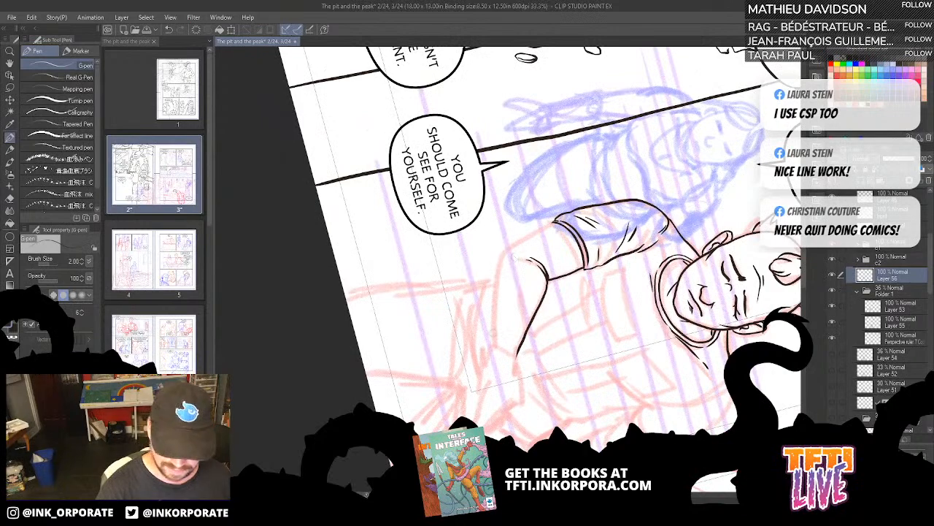
left_click_drag(492, 346, 501, 257)
key("minus")
key("minus")
key("minus")
key("minus")
key("minus")
key("minus")
key("minus")
key("minus")
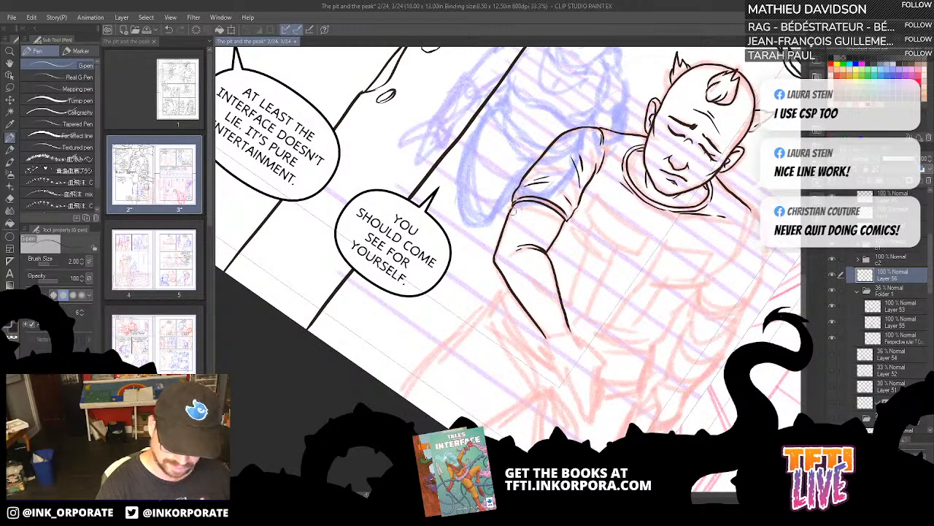
Step: Ink short muscle lines inside the forearm, between its two contours below the elbow crease
left_click_drag(524, 263, 546, 303)
key("minus")
key("minus")
key("minus")
key("minus")
key("minus")
key("minus")
key("minus")
key("minus")
key("minus")
key("minus")
key("minus")
key("minus")
key("minus")
key("minus")
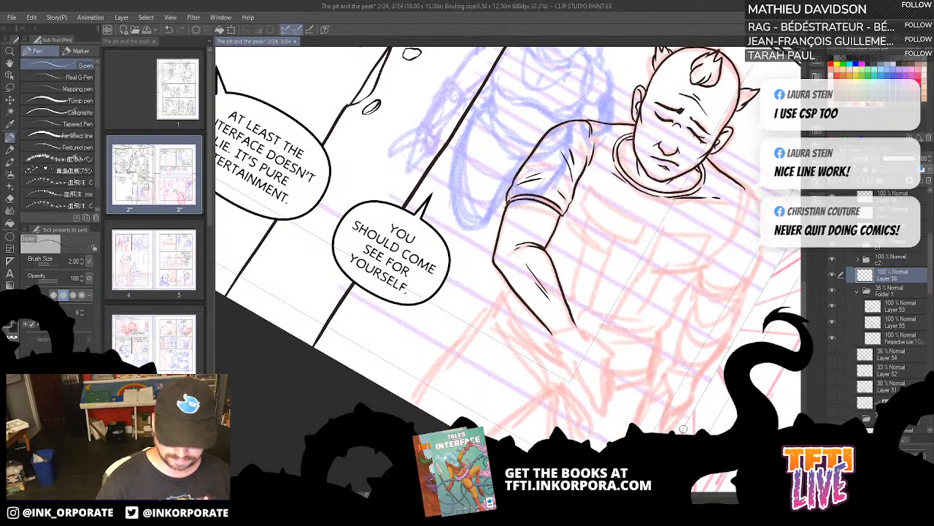
left_click_drag(599, 240, 568, 357)
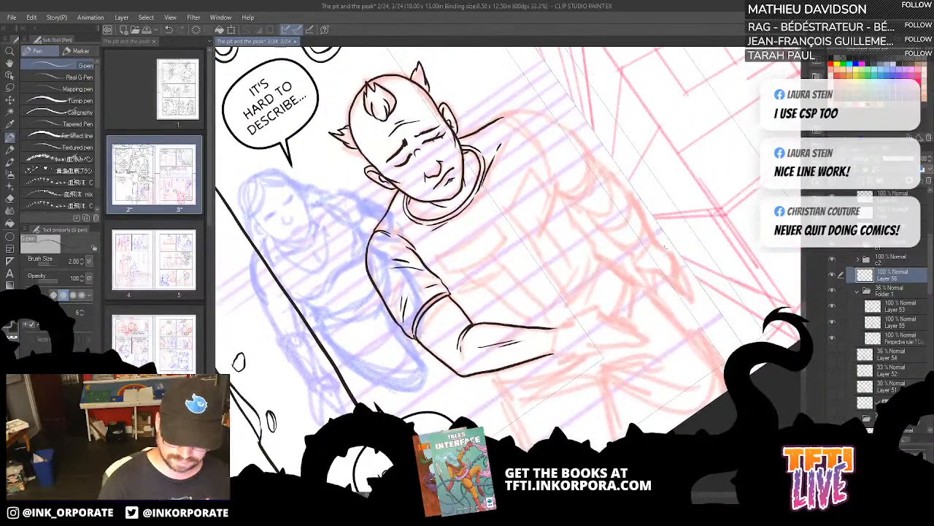
left_click_drag(640, 278, 642, 281)
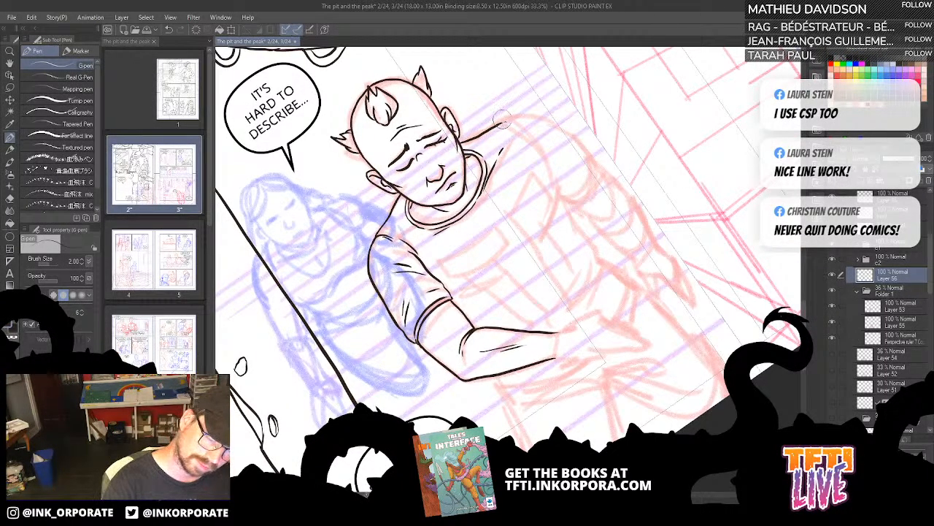
left_click_drag(434, 156, 470, 135)
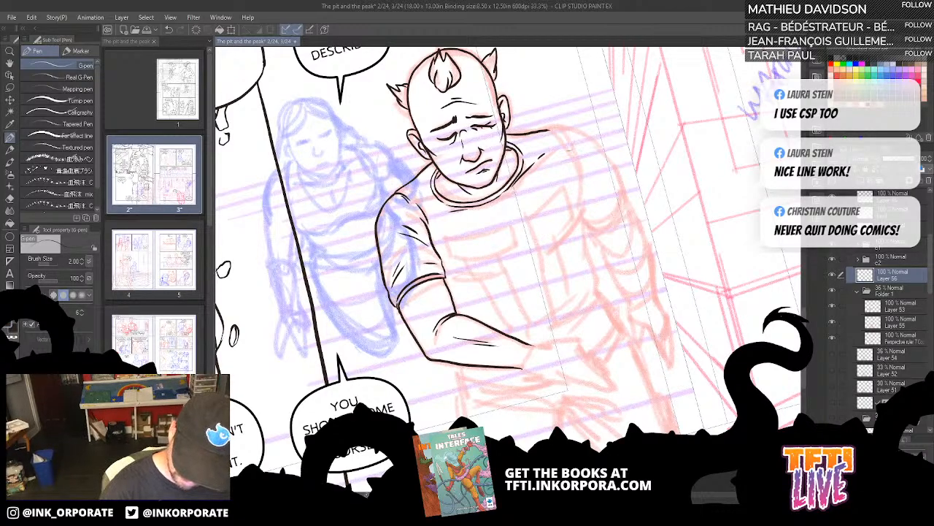
left_click_drag(545, 129, 578, 181)
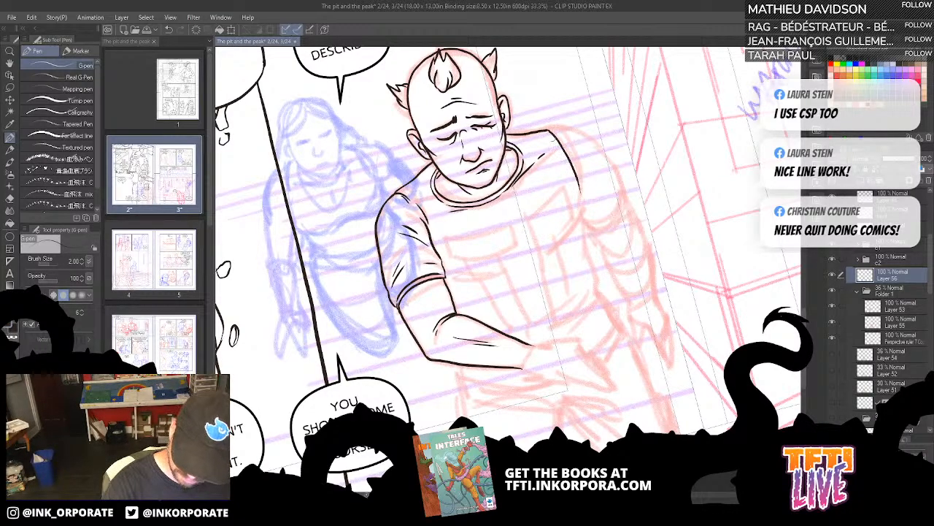
key("ctrl+z")
mouse_move(542, 127)
left_mouse_down()
mouse_move(558, 137)
mouse_move(588, 197)
mouse_move(581, 233)
left_mouse_up()
key("ctrl+z")
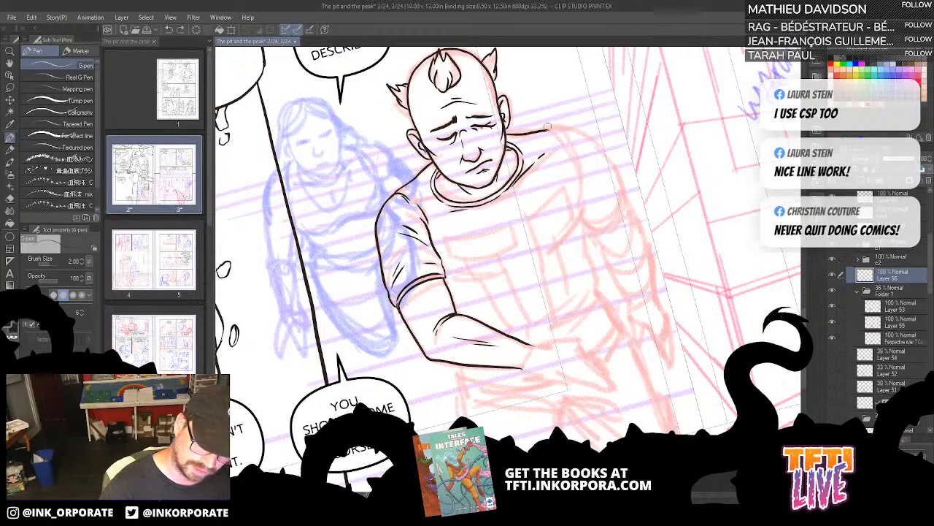
Step: Trim the outer end of the far shoulder line and ink the shoulder's rounded contour down over the upper arm
mouse_move(551, 122)
left_mouse_down()
mouse_move(524, 130)
mouse_move(552, 129)
left_mouse_up()
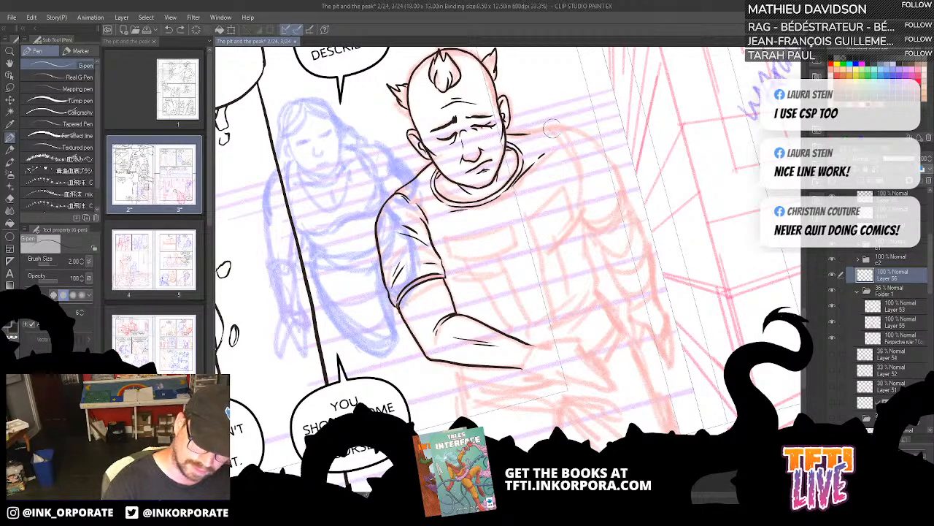
key("^")
key("^")
key("^")
key("^")
key("^")
key("^")
key("^")
key("^")
key("^")
key("^")
key("^")
key("^")
key("^")
key("^")
key("^")
key("^")
key("^")
key("^")
key("^")
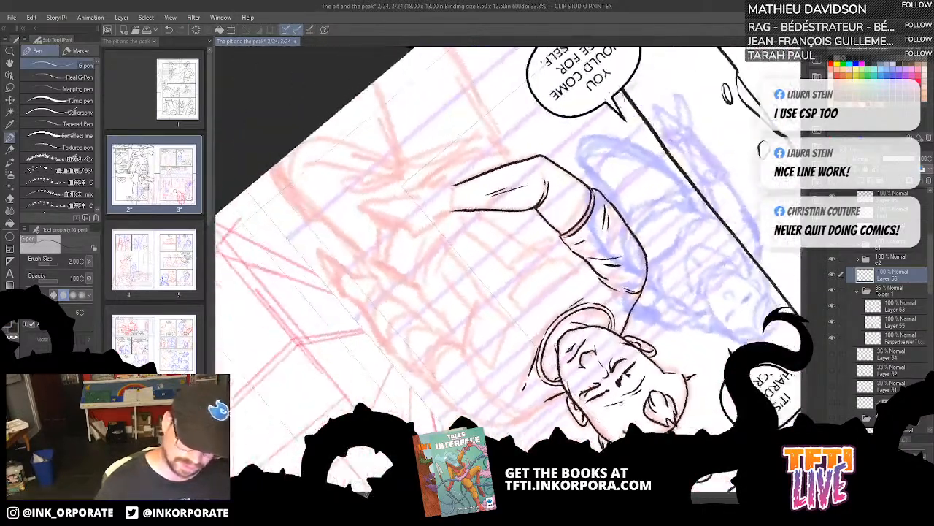
left_click_drag(446, 256, 546, 208)
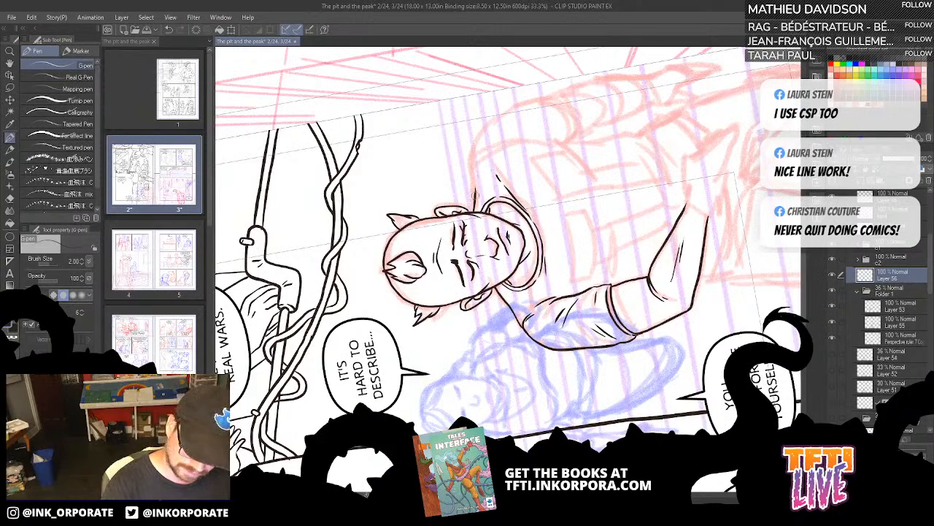
mouse_move(479, 199)
left_mouse_down()
mouse_move(477, 143)
mouse_move(537, 97)
left_mouse_up()
left_click_drag(621, 380, 637, 243)
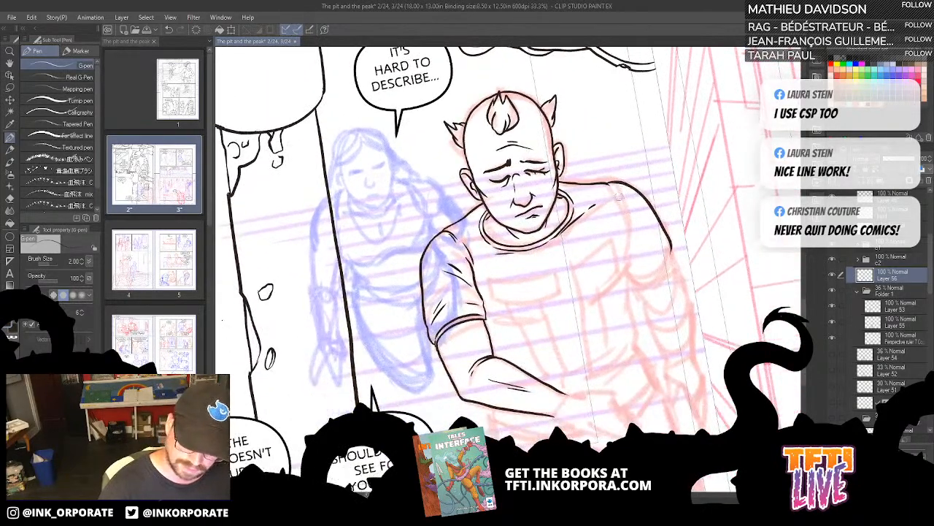
Step: Ink the line from the top of the far shoulder down to the armpit and the curved chest line beside it
mouse_move(612, 188)
left_mouse_down()
mouse_move(629, 239)
mouse_move(625, 278)
left_mouse_up()
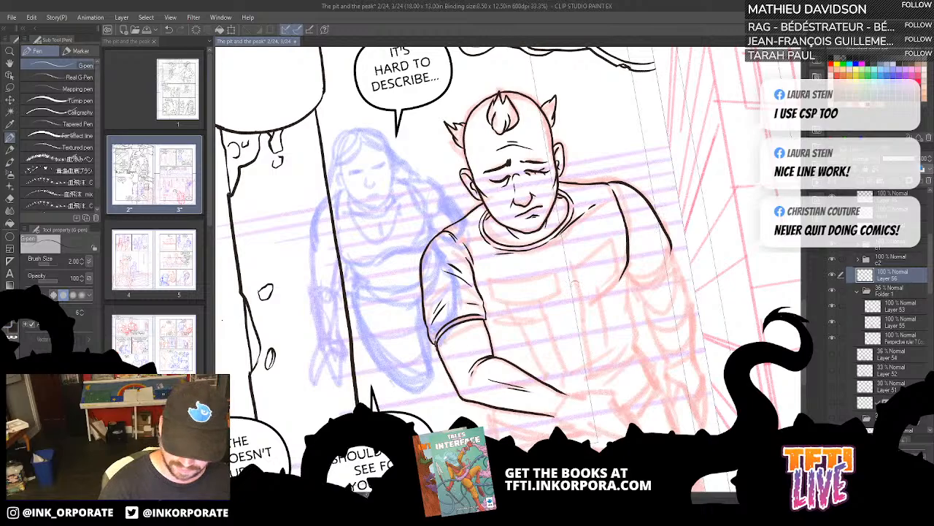
left_click_drag(590, 249, 557, 347)
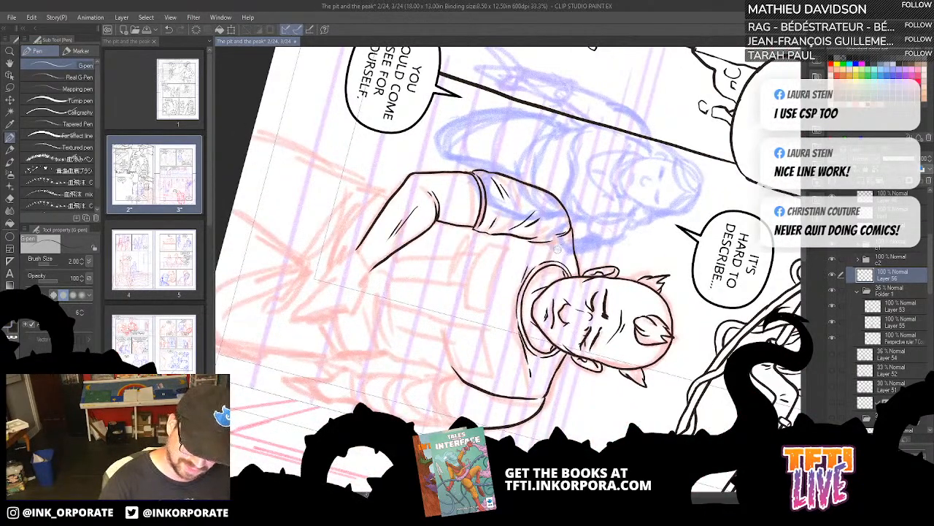
left_click_drag(559, 260, 513, 233)
left_click_drag(582, 279, 606, 230)
key("minus")
key("minus")
key("minus")
key("minus")
key("minus")
key("minus")
key("minus")
key("minus")
key("minus")
key("minus")
key("minus")
key("minus")
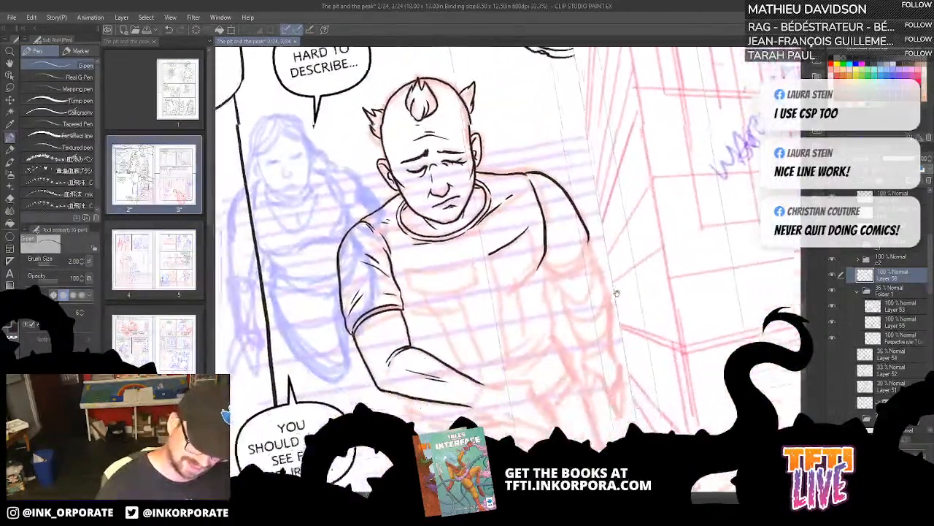
key("minus")
key("minus")
key("minus")
key("minus")
key("minus")
key("minus")
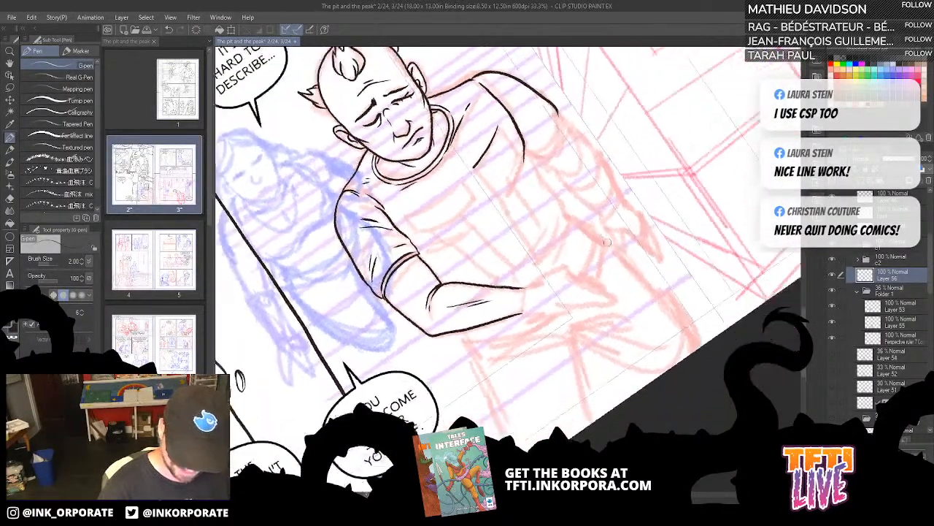
Step: Ink the back of the hand from the wrist to the knuckles, plus the underside of the wrist
left_click_drag(527, 274, 548, 224)
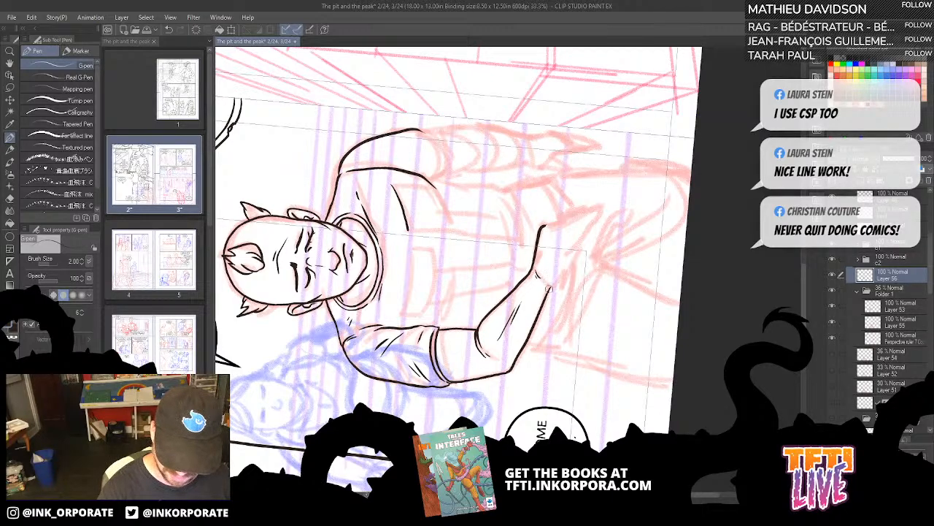
left_click_drag(551, 286, 567, 261)
key("^")
key("^")
key("^")
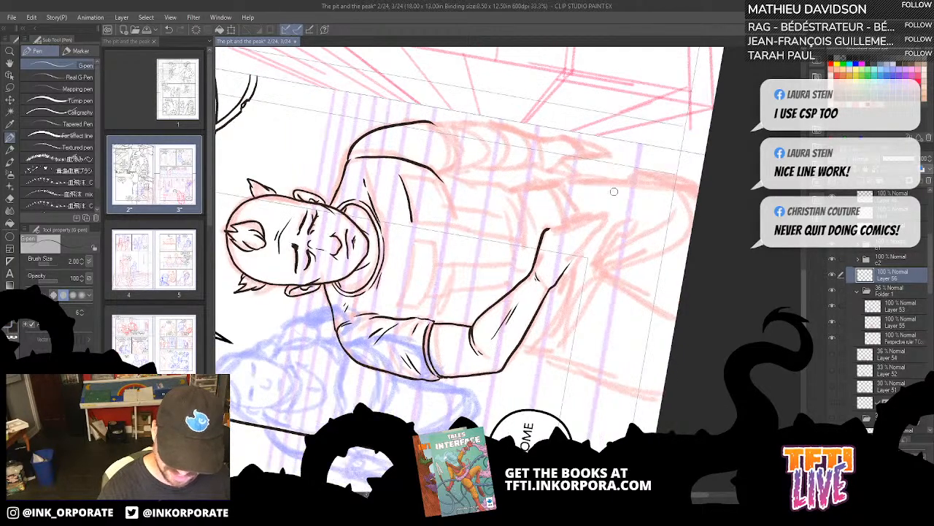
left_click_drag(696, 427, 314, 383)
left_click_drag(567, 310, 594, 206)
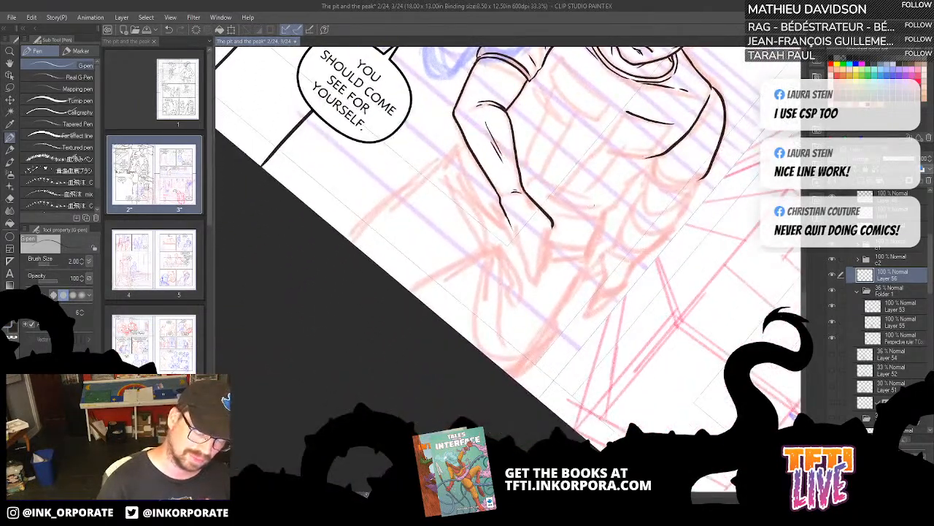
Step: Ink the first knuckle mark and the curled finger shapes at the underside of the hand
left_click_drag(539, 218, 546, 228)
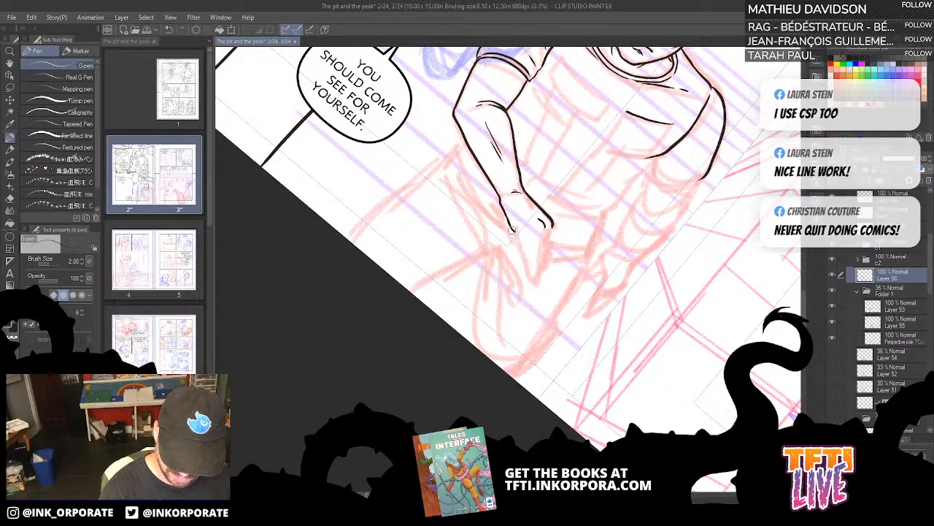
left_click_drag(512, 230, 511, 245)
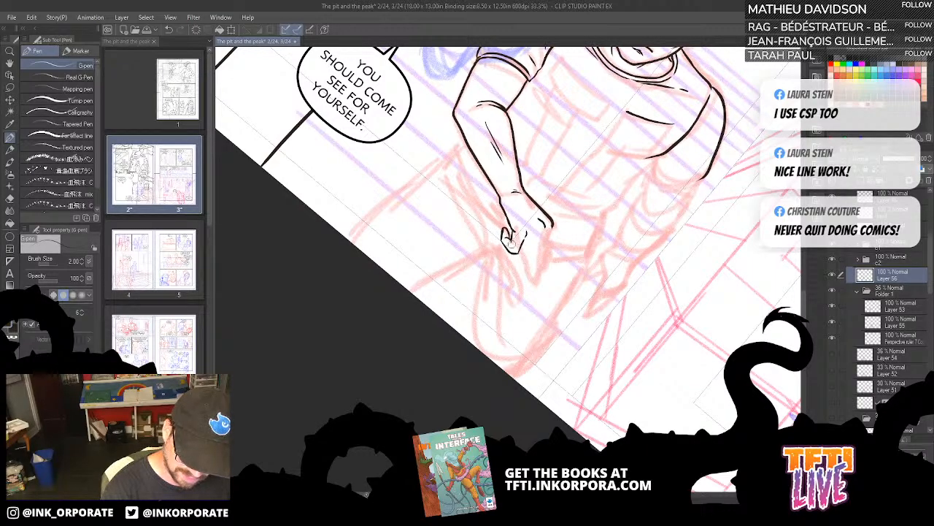
key("asciicircum")
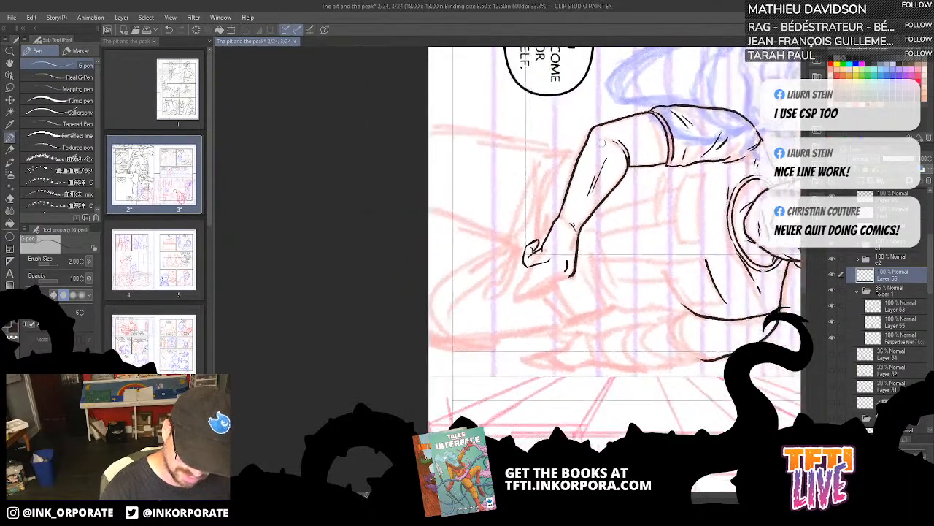
key("asciicircum")
key("asciicircum")
key("asciicircum")
key("asciicircum")
key("asciicircum")
key("asciicircum")
key("asciicircum")
key("asciicircum")
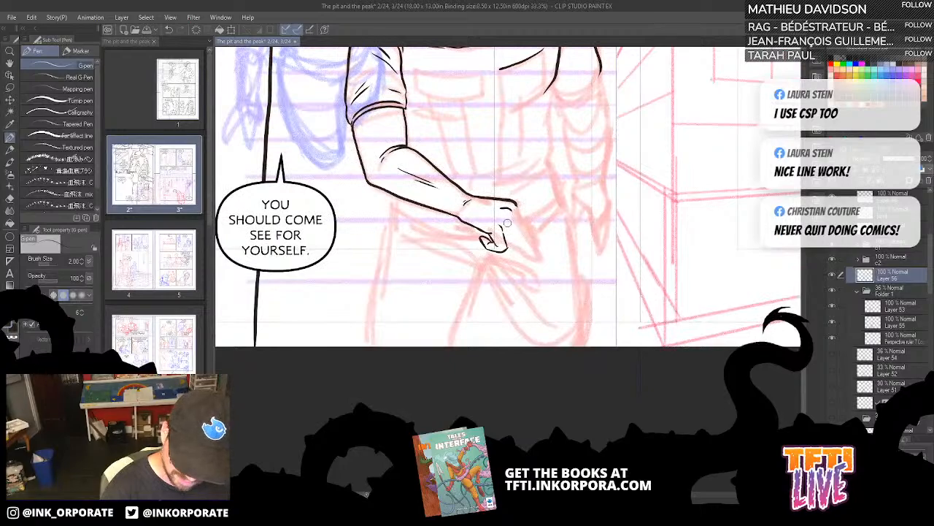
Step: Ink the remaining curled fingers and knuckles to close the man's fist
left_click_drag(509, 222, 514, 232)
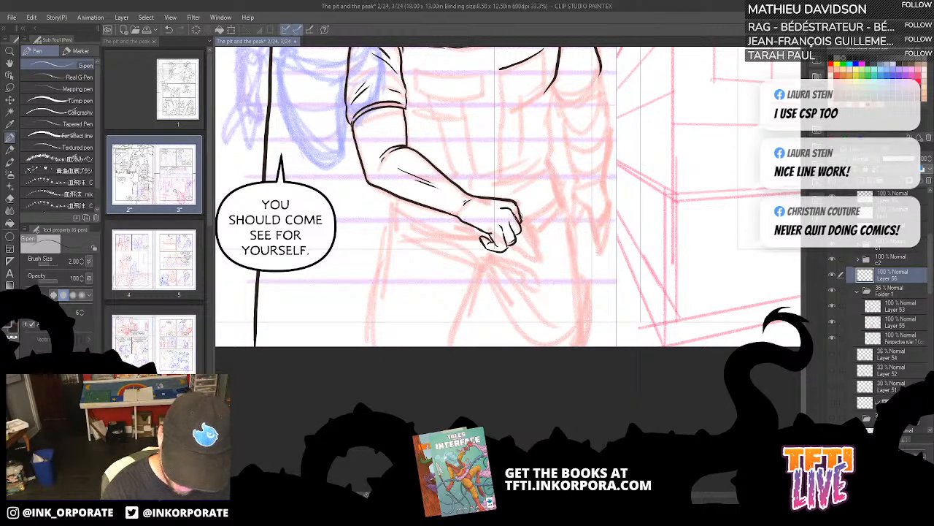
key("minus")
key("minus")
key("minus")
key("minus")
key("minus")
key("minus")
key("minus")
key("minus")
key("minus")
key("minus")
key("minus")
key("minus")
key("minus")
key("minus")
key("minus")
key("minus")
key("minus")
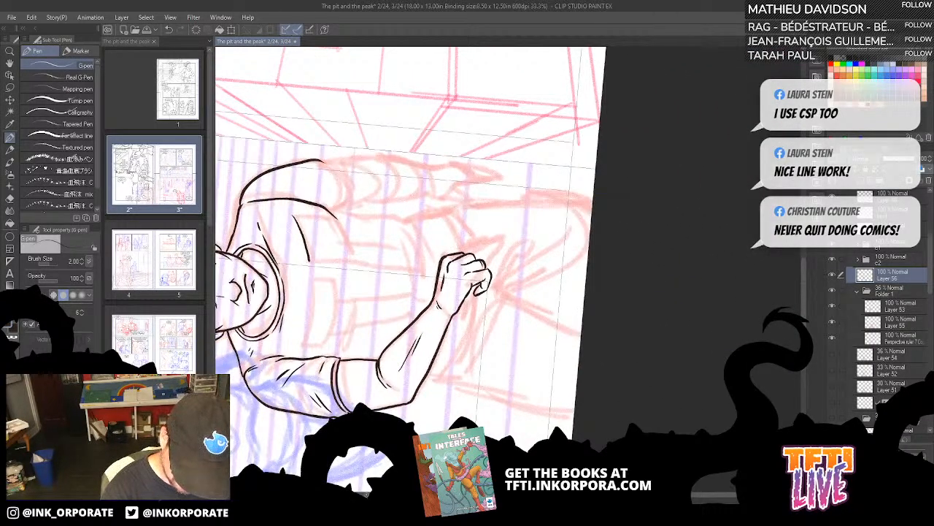
key("asciicircum")
key("asciicircum")
key("asciicircum")
key("asciicircum")
key("asciicircum")
key("asciicircum")
key("asciicircum")
key("asciicircum")
key("asciicircum")
key("asciicircum")
key("asciicircum")
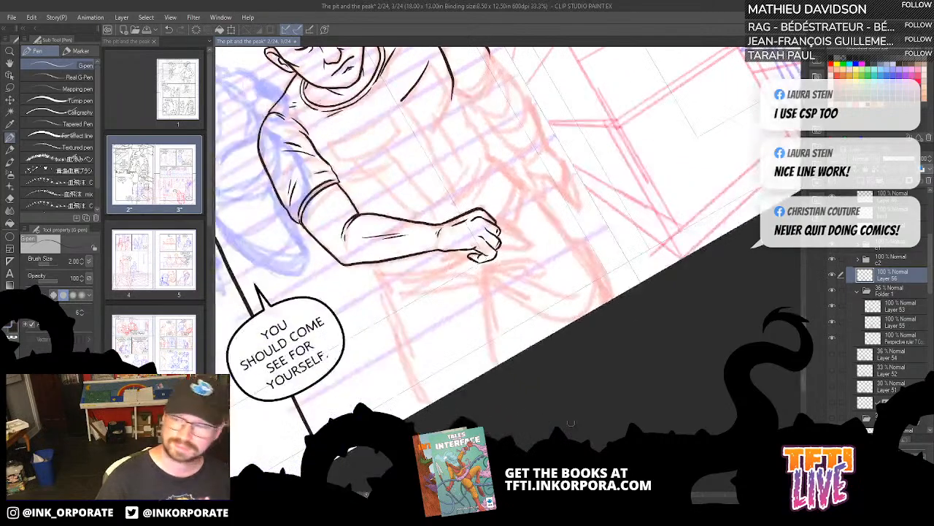
left_click_drag(497, 356, 582, 333)
key("asciicircum")
key("asciicircum")
key("asciicircum")
key("asciicircum")
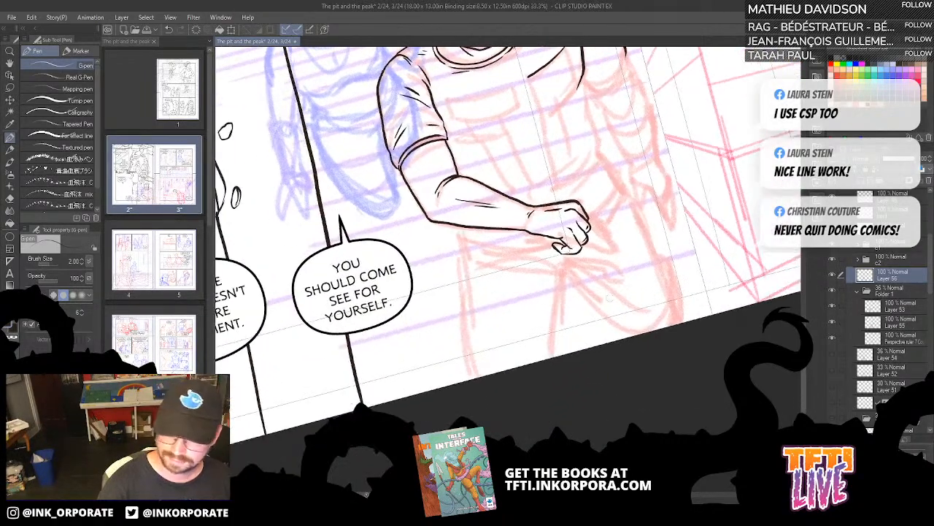
Step: Ink the curved chest line on the side of the bent arm, between the collar and the sleeve
left_click_drag(659, 266, 650, 330)
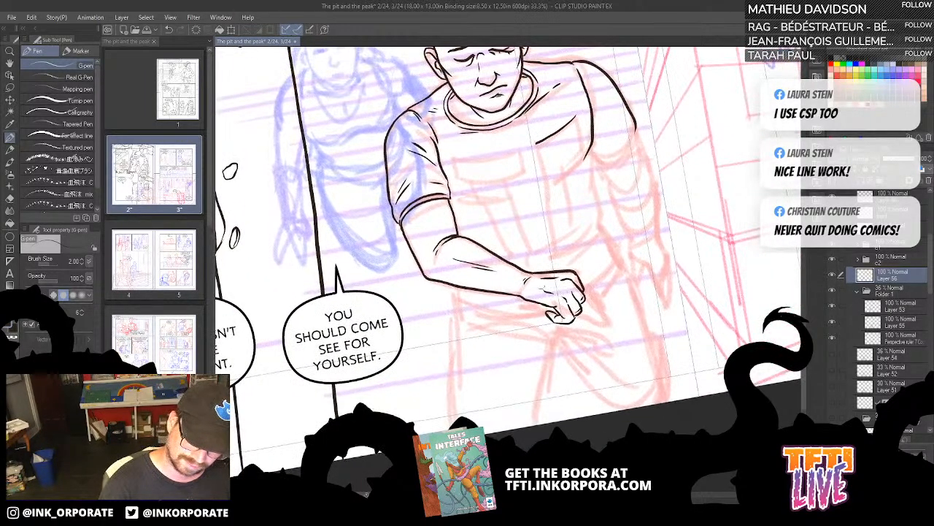
left_click_drag(573, 146, 580, 187)
key("asciicircum")
key("asciicircum")
key("asciicircum")
key("asciicircum")
key("asciicircum")
key("asciicircum")
key("asciicircum")
key("asciicircum")
key("asciicircum")
key("asciicircum")
key("asciicircum")
key("asciicircum")
key("asciicircum")
key("asciicircum")
key("asciicircum")
key("asciicircum")
key("asciicircum")
key("asciicircum")
key("asciicircum")
key("asciicircum")
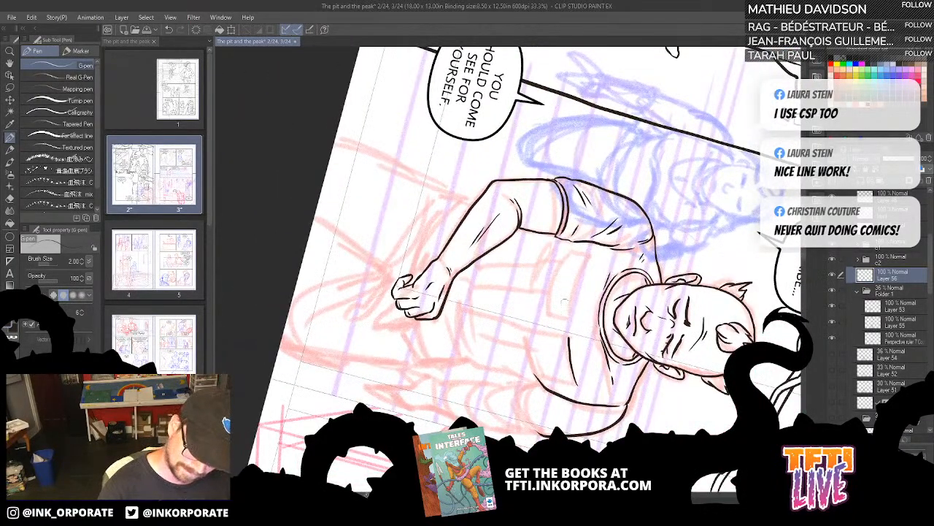
key("asciicircum")
key("asciicircum")
key("asciicircum")
key("asciicircum")
key("asciicircum")
key("asciicircum")
key("asciicircum")
key("asciicircum")
key("asciicircum")
key("asciicircum")
key("asciicircum")
key("asciicircum")
key("asciicircum")
key("asciicircum")
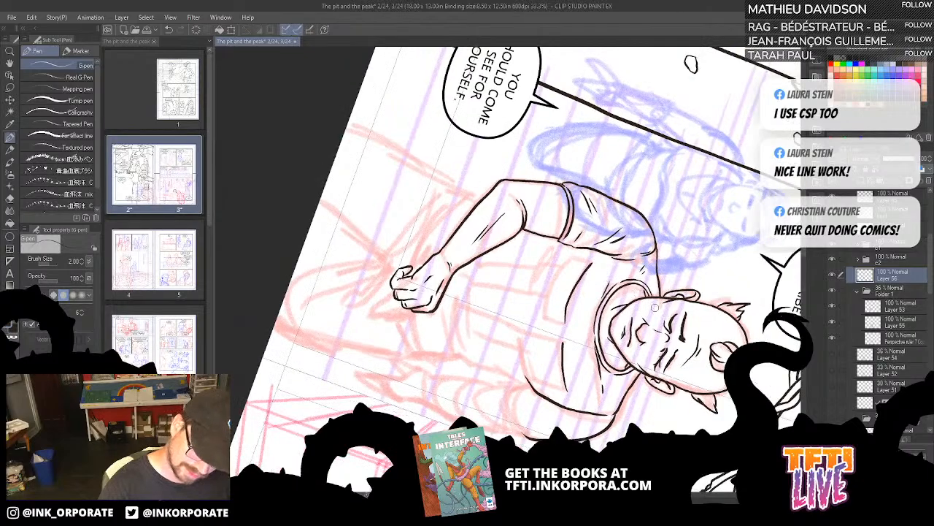
Step: Ink the short end and lower edge of the first rectangular emblem bar across the man's chest
key("asciicircum")
key("asciicircum")
key("asciicircum")
key("asciicircum")
key("asciicircum")
key("asciicircum")
key("asciicircum")
key("asciicircum")
key("asciicircum")
key("asciicircum")
key("asciicircum")
key("asciicircum")
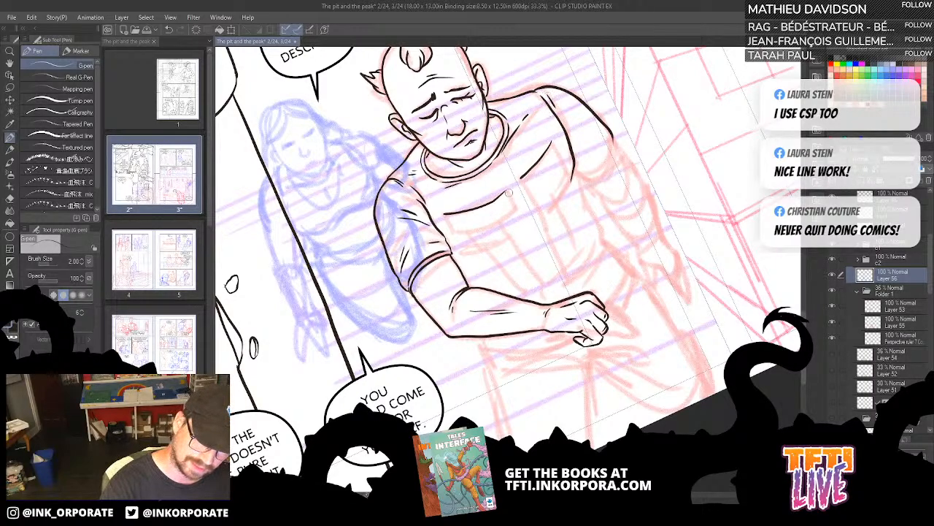
left_click_drag(508, 191, 513, 205)
mouse_move(444, 214)
left_mouse_down()
mouse_move(451, 232)
mouse_move(465, 233)
left_mouse_up()
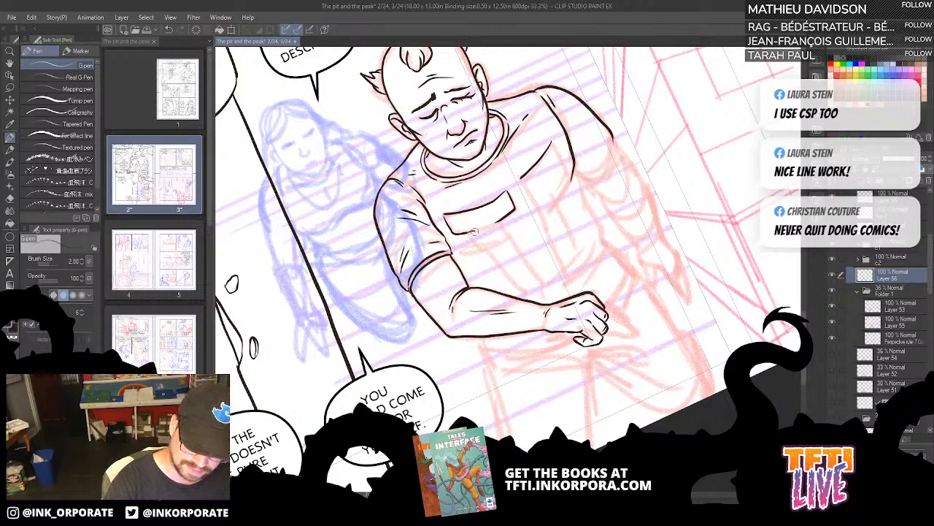
Step: Ink the chest seam, the second emblem bar and the upright stripe edges running down the shirt
mouse_move(500, 220)
left_mouse_down()
mouse_move(505, 239)
mouse_move(521, 233)
mouse_move(572, 179)
left_mouse_up()
key("ctrl+z")
mouse_move(552, 211)
left_mouse_down()
mouse_move(571, 181)
mouse_move(570, 191)
left_mouse_up()
mouse_move(550, 143)
left_mouse_down()
mouse_move(564, 165)
mouse_move(539, 209)
mouse_move(565, 277)
mouse_move(584, 235)
left_mouse_up()
left_click_drag(558, 202, 575, 254)
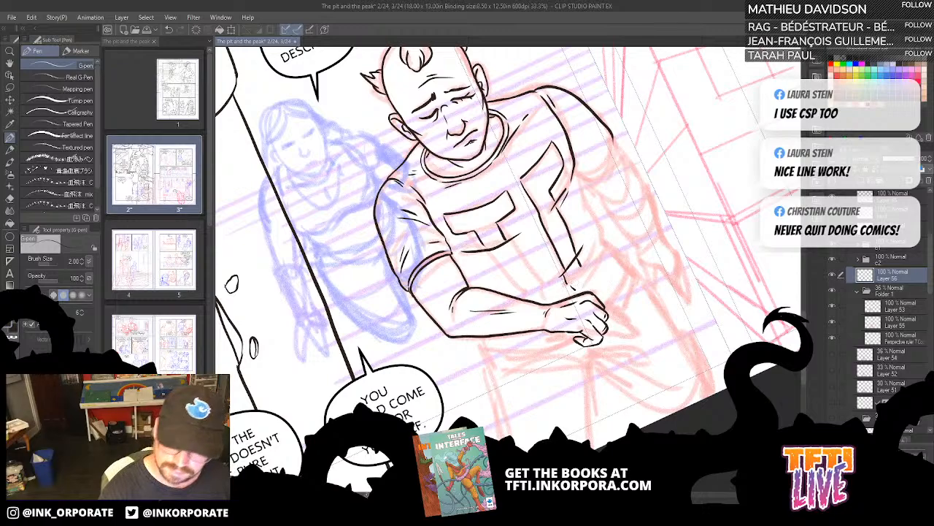
Step: Ink the remaining stripe edge, the lower shirt seam and the curved fold beside the man's waist
left_click_drag(488, 250, 518, 290)
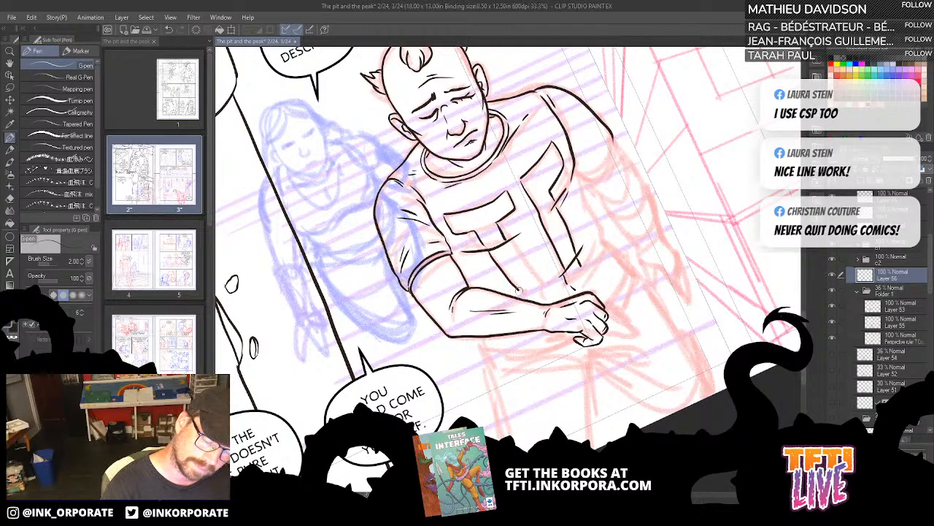
mouse_move(505, 243)
left_mouse_down()
mouse_move(543, 283)
mouse_move(545, 292)
mouse_move(526, 297)
mouse_move(559, 278)
left_mouse_up()
left_click_drag(613, 330, 577, 356)
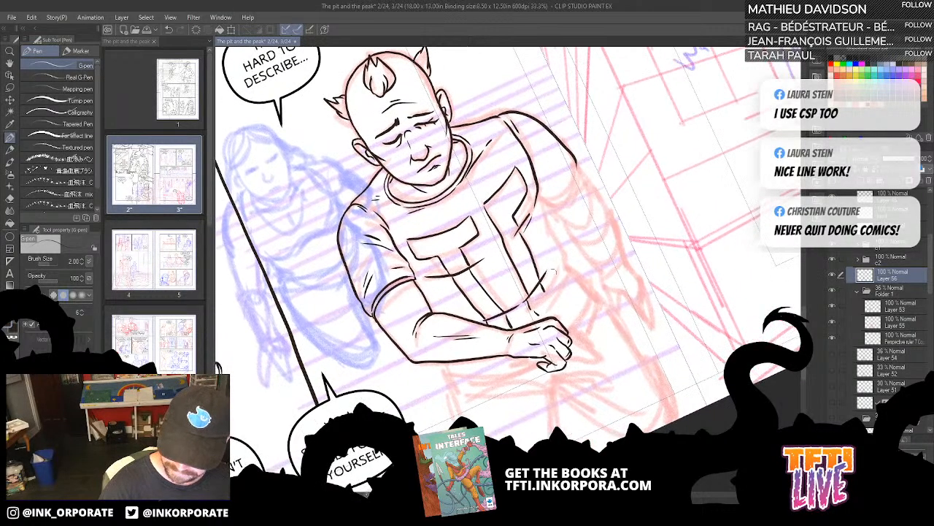
mouse_move(541, 297)
left_mouse_down()
mouse_move(558, 273)
mouse_move(561, 308)
mouse_move(551, 316)
left_mouse_up()
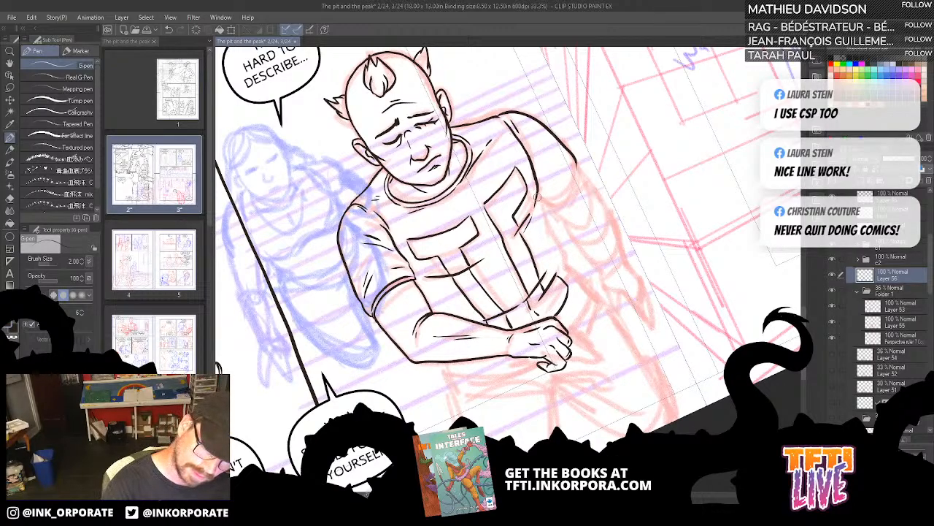
Step: Ink the side contour of the man's torso from the underarm to the waist
left_click_drag(537, 196, 564, 264)
key("ctrl+z")
mouse_move(538, 195)
left_mouse_down()
mouse_move(571, 268)
mouse_move(600, 303)
left_mouse_up()
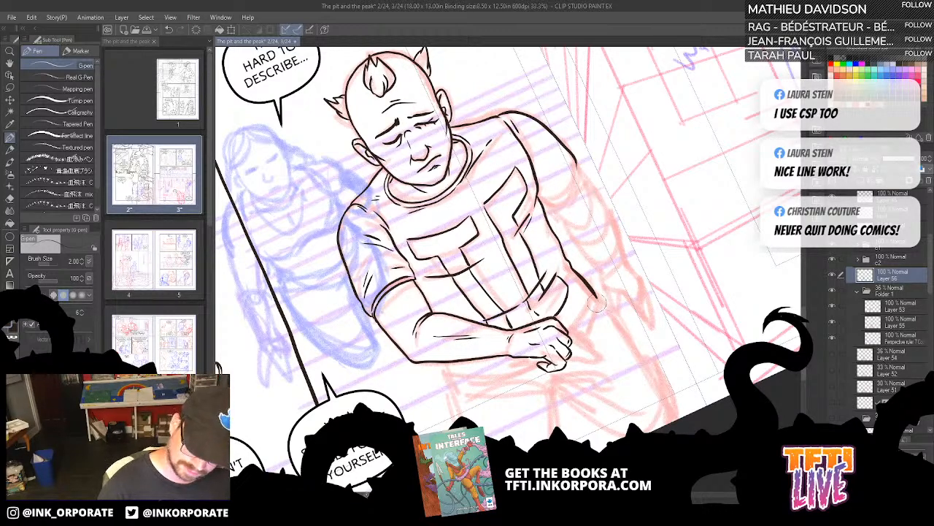
scroll(676, 250, "up", 2)
scroll(677, 253, "up", 1)
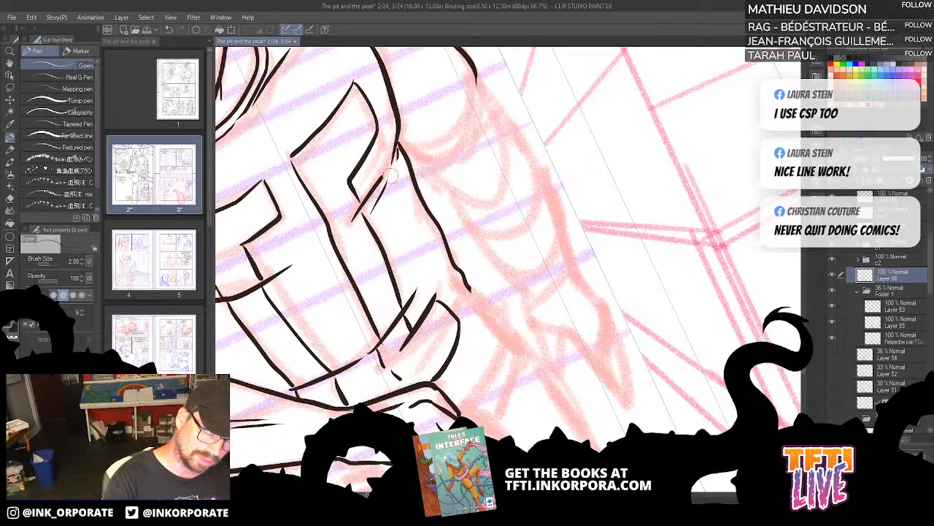
scroll(490, 263, "down", 1)
left_click_drag(464, 241, 505, 291)
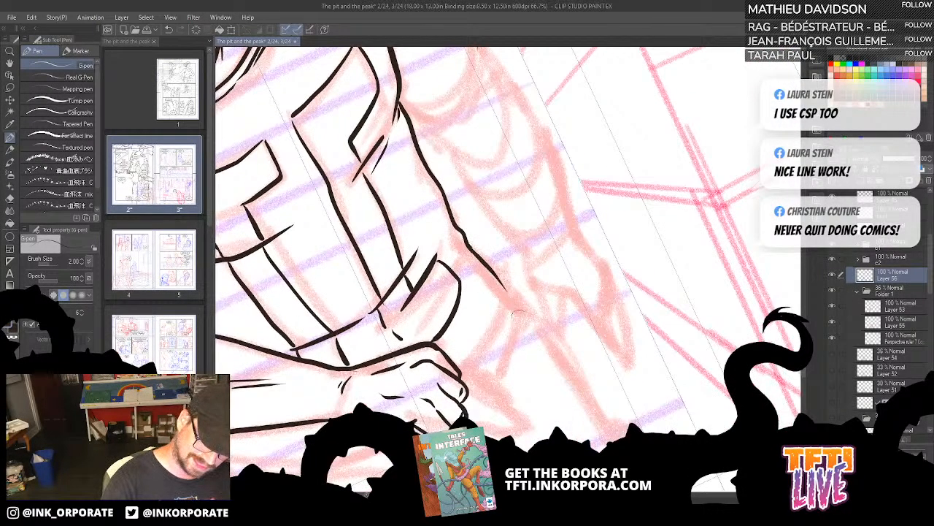
Step: Ink the double-lined shirt hem around the waist, on both sides of the fist
scroll(559, 375, "down", 1)
key("asciicircum")
key("asciicircum")
key("asciicircum")
key("asciicircum")
key("asciicircum")
key("asciicircum")
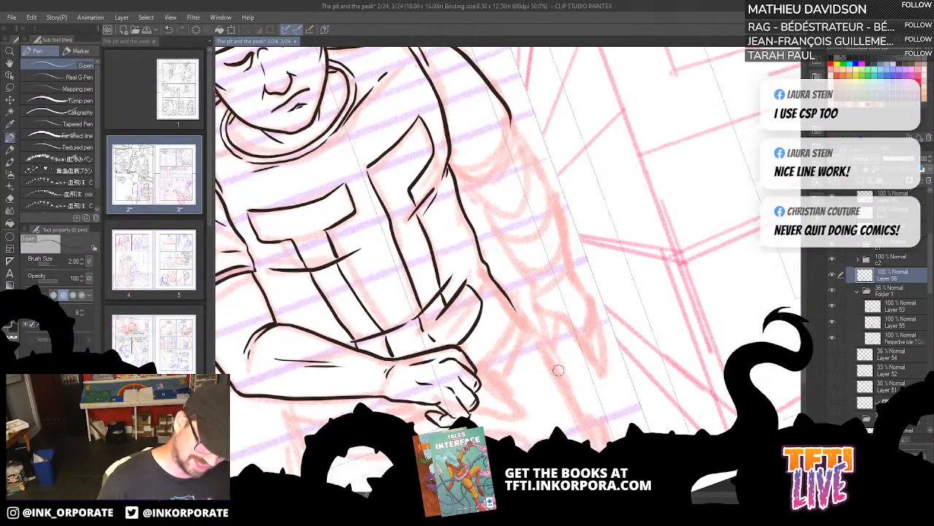
key("asciicircum")
key("asciicircum")
key("asciicircum")
key("asciicircum")
key("asciicircum")
key("asciicircum")
key("asciicircum")
key("asciicircum")
key("asciicircum")
key("asciicircum")
key("asciicircum")
left_click_drag(522, 325, 493, 427)
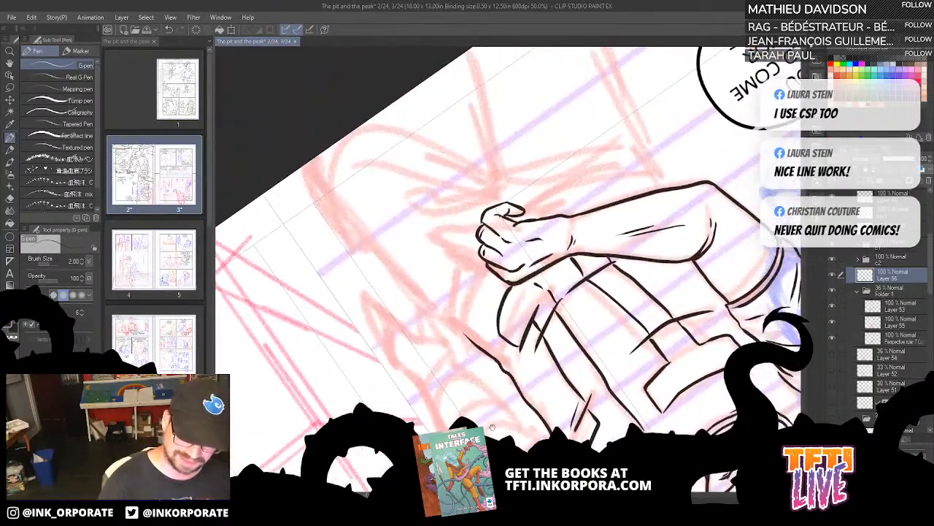
left_click_drag(464, 337, 483, 261)
mouse_move(519, 224)
left_mouse_down()
mouse_move(545, 197)
mouse_move(606, 175)
mouse_move(659, 170)
mouse_move(690, 191)
mouse_move(720, 188)
left_mouse_up()
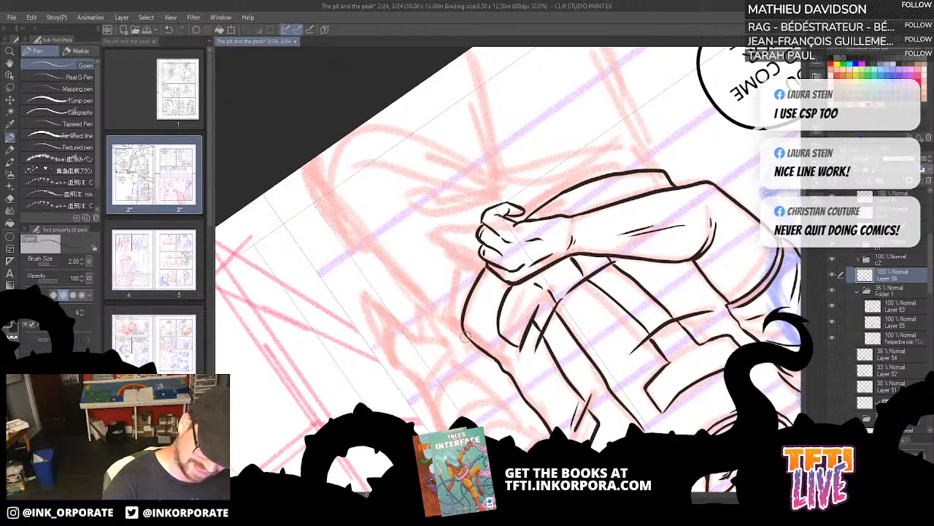
left_click_drag(451, 307, 479, 256)
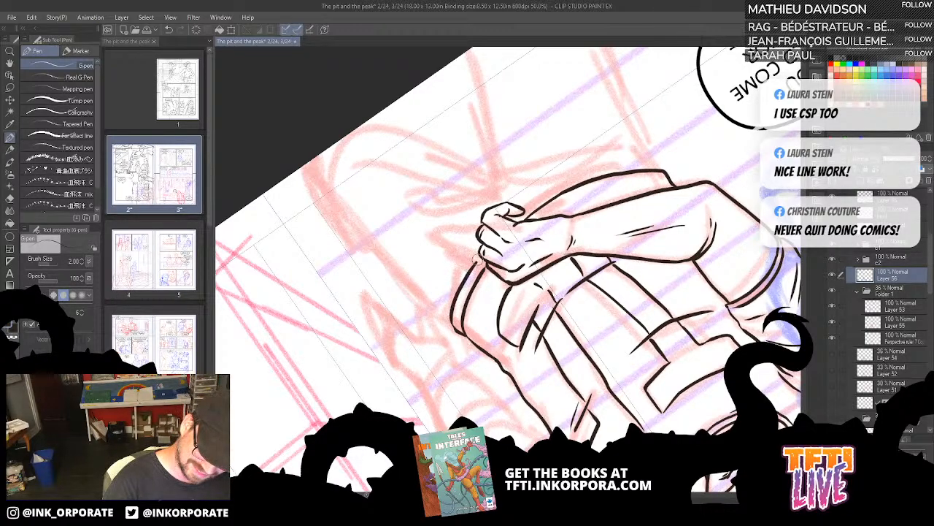
mouse_move(517, 215)
left_mouse_down()
mouse_move(594, 166)
mouse_move(661, 162)
mouse_move(665, 173)
left_mouse_up()
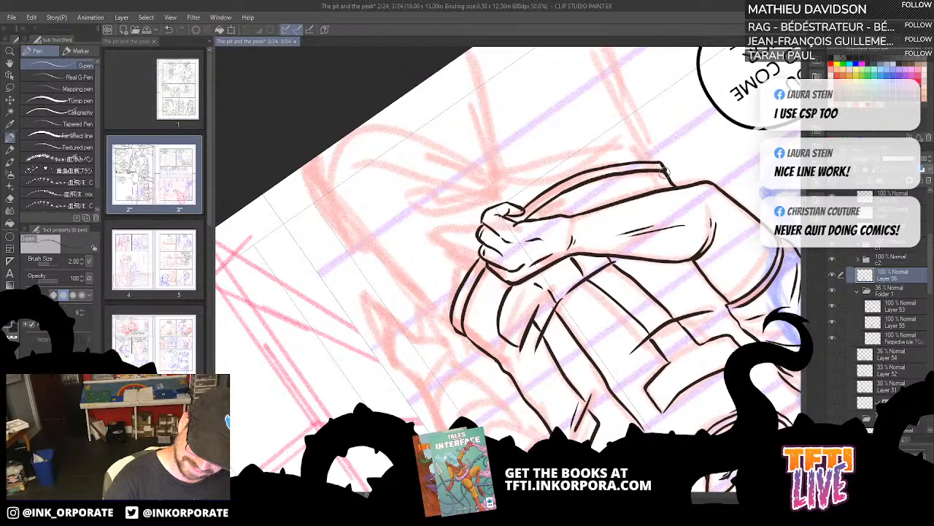
Step: Ink the crotch curve and the fold lines at the top of the man's thigh
left_click_drag(665, 389, 653, 403)
mouse_move(572, 383)
left_mouse_down()
mouse_move(538, 387)
mouse_move(403, 298)
mouse_move(464, 203)
mouse_move(492, 204)
left_mouse_up()
mouse_move(499, 388)
left_mouse_down()
mouse_move(546, 326)
mouse_move(593, 296)
mouse_move(643, 300)
left_mouse_up()
key("ctrl+z")
mouse_move(536, 343)
left_mouse_down()
mouse_move(603, 307)
mouse_move(636, 311)
left_mouse_up()
left_click_drag(562, 311, 622, 329)
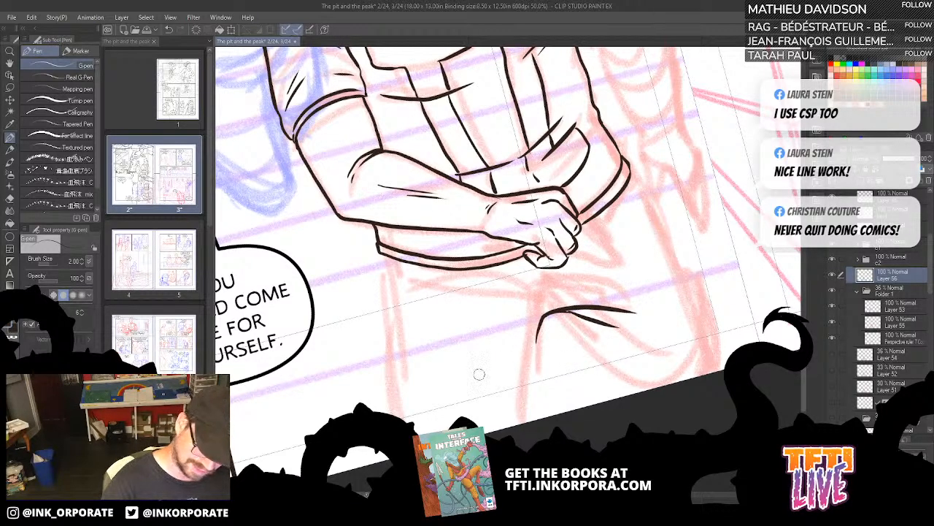
Step: Ink the outer and inner contours of the trouser legs from the hem down to the page edge
scroll(479, 374, "down", 3)
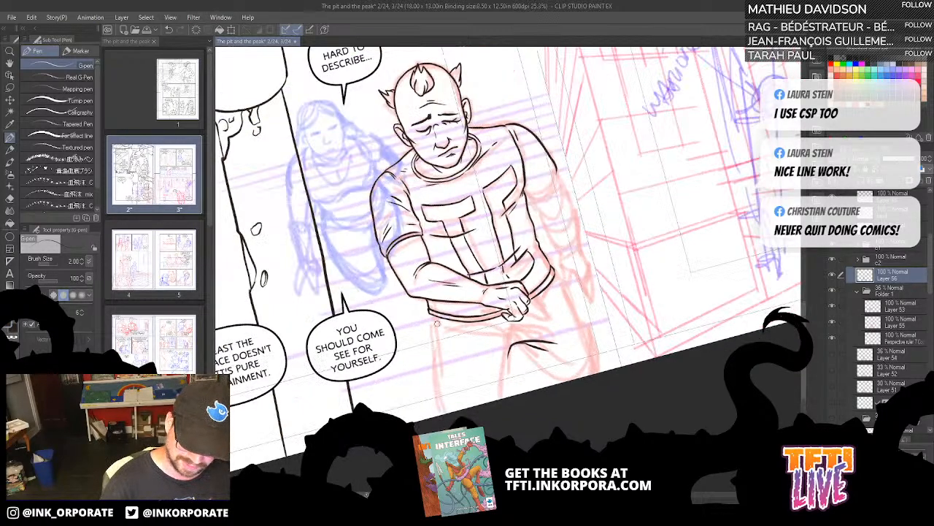
left_click_drag(437, 315, 441, 414)
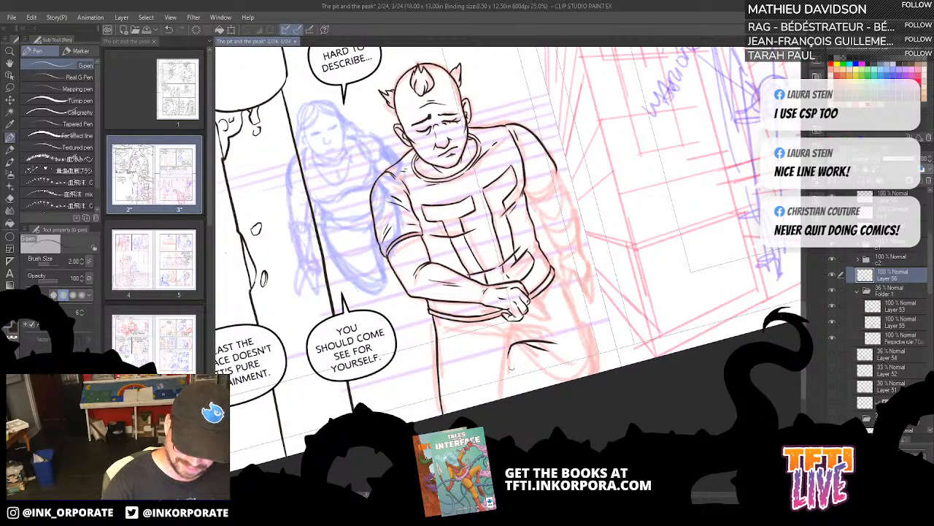
left_click_drag(509, 354, 507, 397)
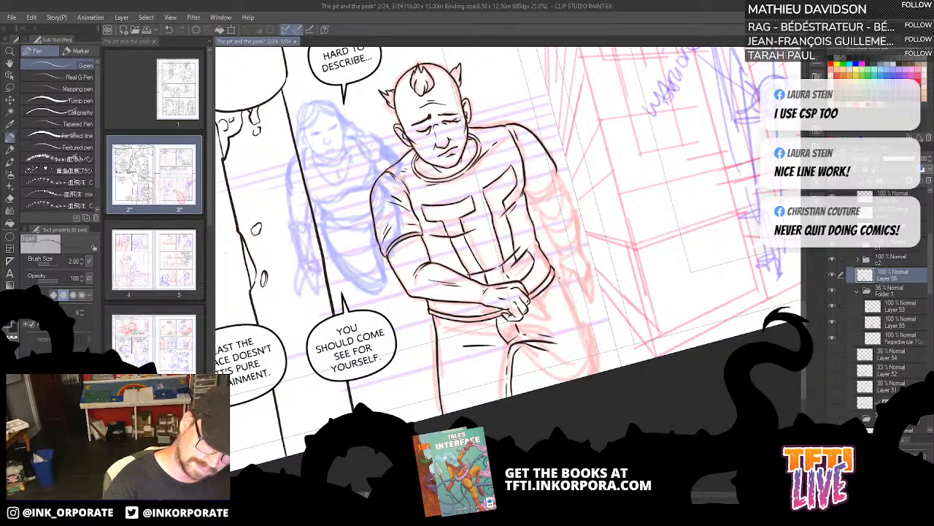
left_click_drag(555, 272, 601, 372)
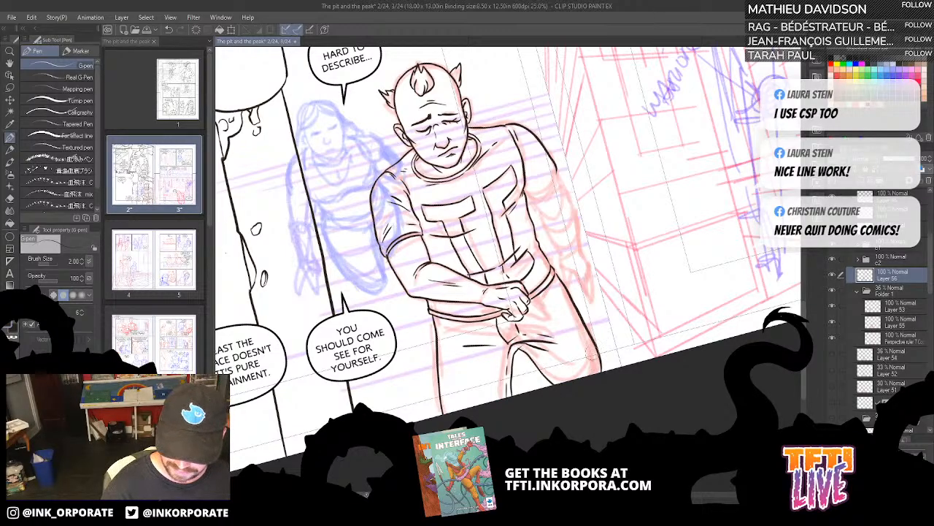
Step: Ink the hanging arm's short sleeve with its hem and folds, plus short fold lines on the lower trouser leg
key("minus")
key("minus")
key("minus")
key("minus")
key("minus")
key("minus")
key("minus")
key("minus")
key("minus")
key("minus")
key("minus")
key("minus")
key("minus")
key("minus")
key("minus")
key("minus")
key("minus")
key("minus")
key("minus")
key("minus")
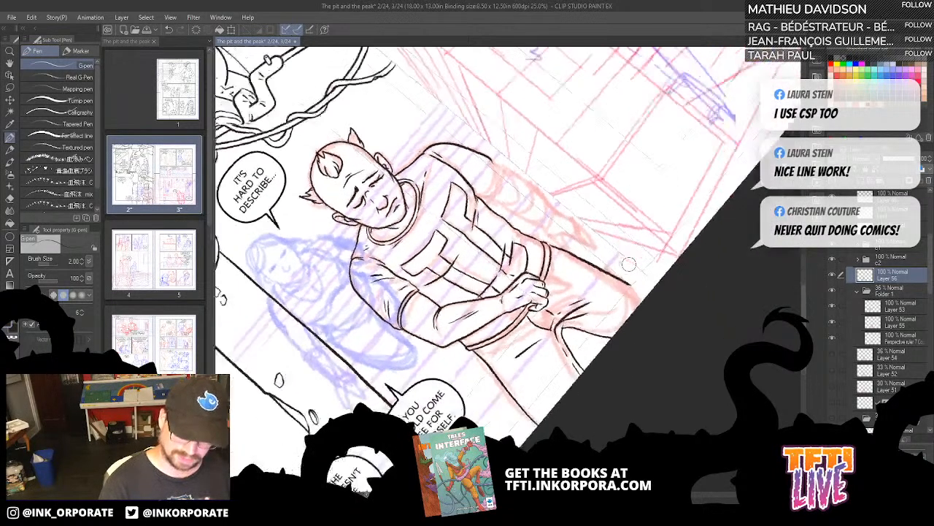
left_click_drag(512, 148, 521, 130)
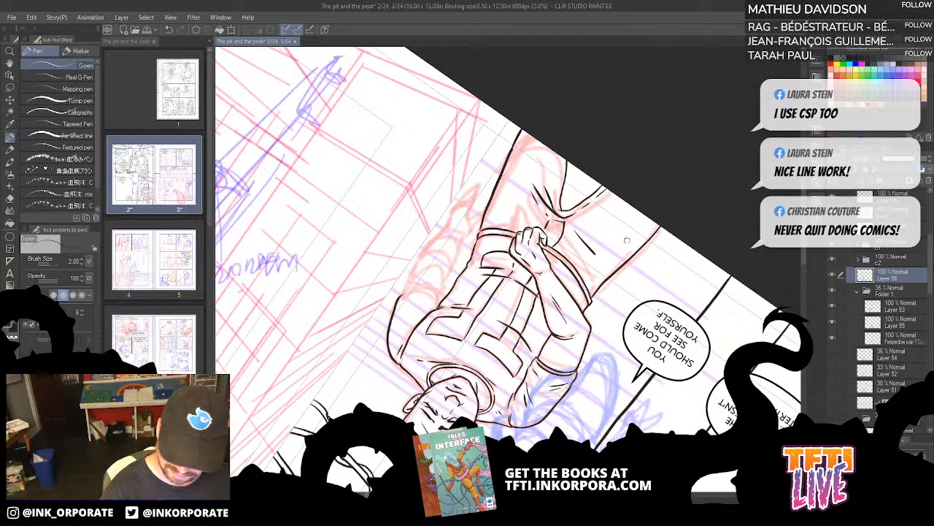
left_click_drag(627, 239, 629, 211)
key("^")
key("^")
key("^")
key("^")
key("^")
key("^")
key("^")
key("^")
key("^")
key("^")
key("^")
key("^")
key("^")
key("^")
key("^")
key("^")
key("^")
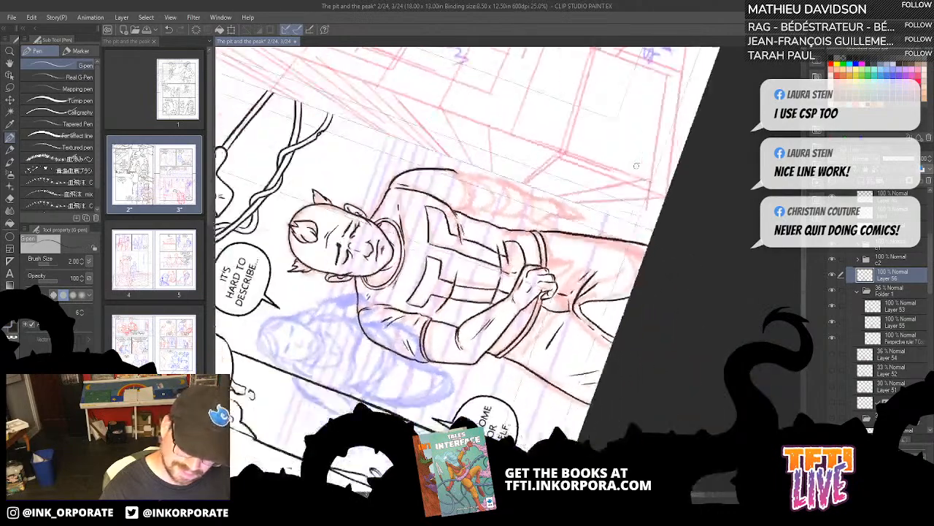
left_click_drag(577, 312, 624, 312)
key("^")
key("^")
key("^")
key("^")
key("^")
key("^")
key("^")
key("^")
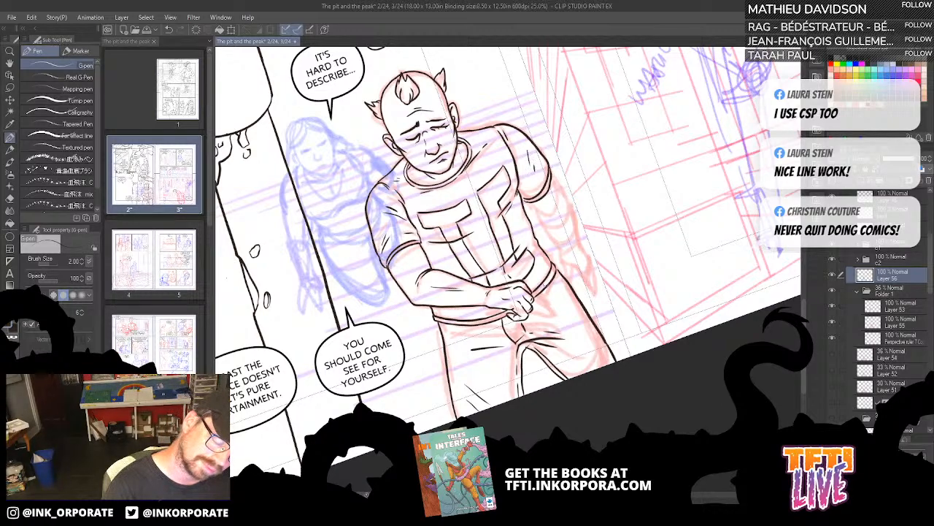
left_click_drag(520, 193, 520, 156)
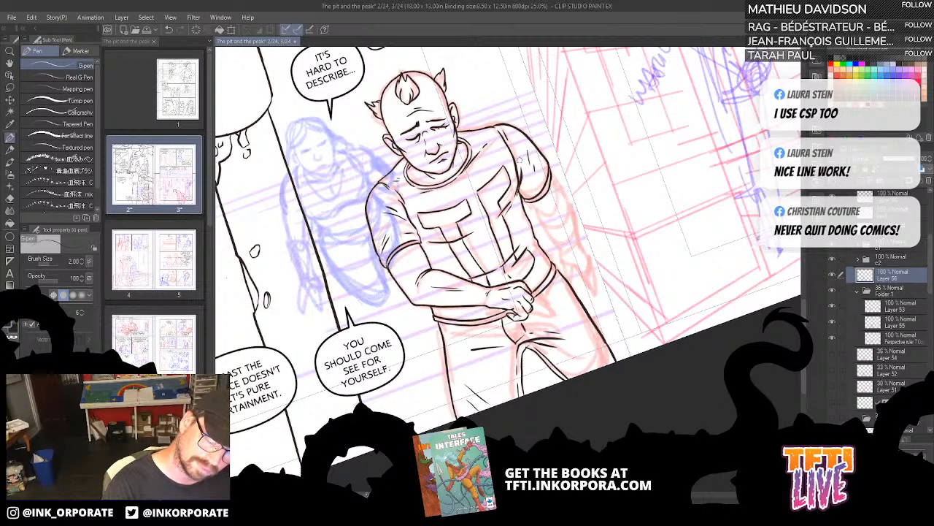
Step: Ink the curved crease and the start of the outer arm contour below the hanging arm's sleeve
left_click_drag(568, 349, 562, 310)
key("asciicircum")
key("asciicircum")
key("asciicircum")
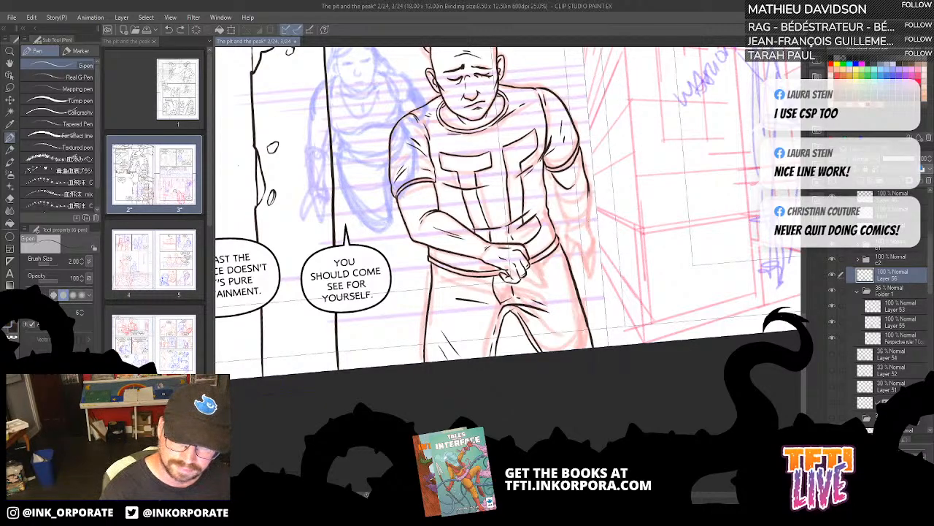
scroll(592, 315, "up", 2)
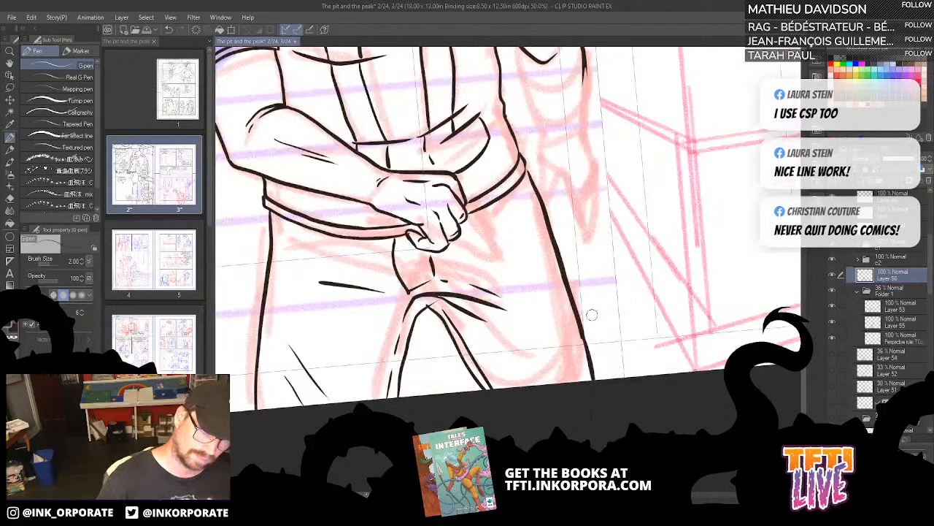
left_click_drag(592, 315, 480, 289)
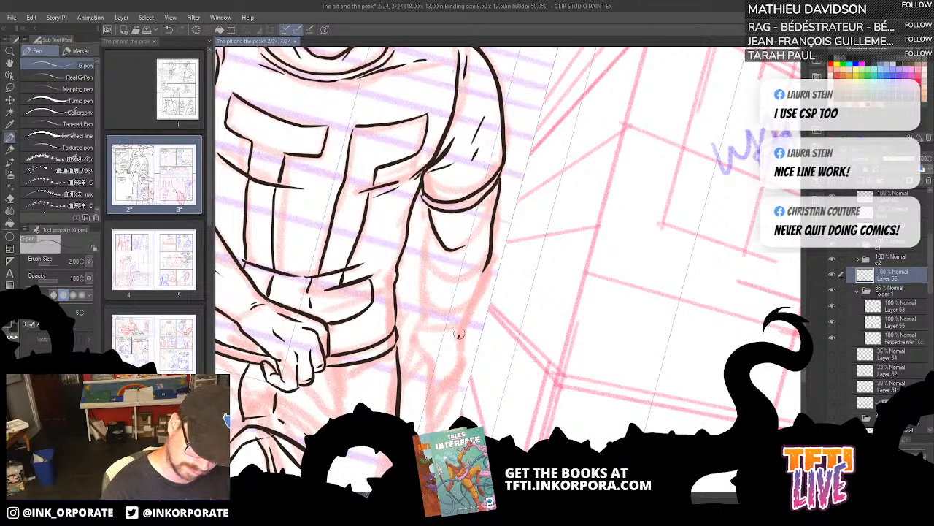
Step: Ink both sides of the hanging forearm down toward the wrist and add a small crease mark at the elbow
left_click_drag(459, 334, 494, 233)
key("ctrl+z")
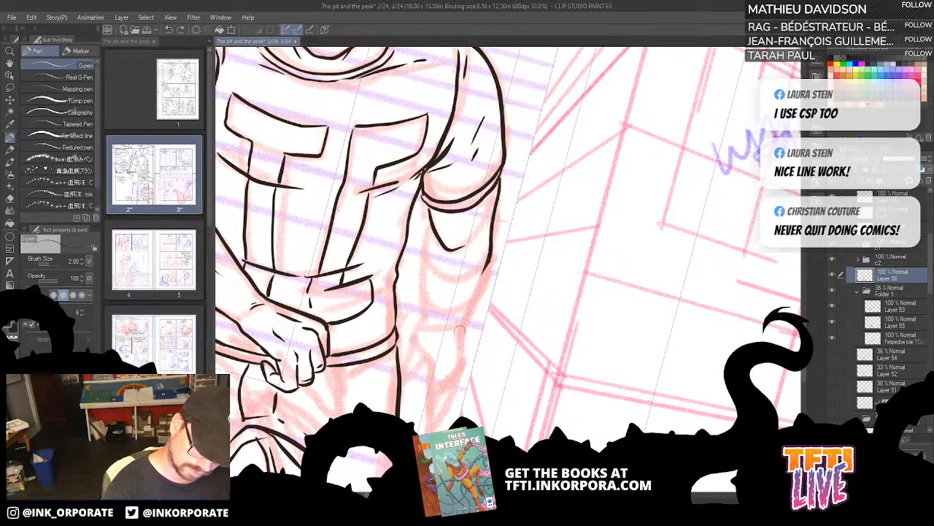
left_click_drag(460, 343, 498, 214)
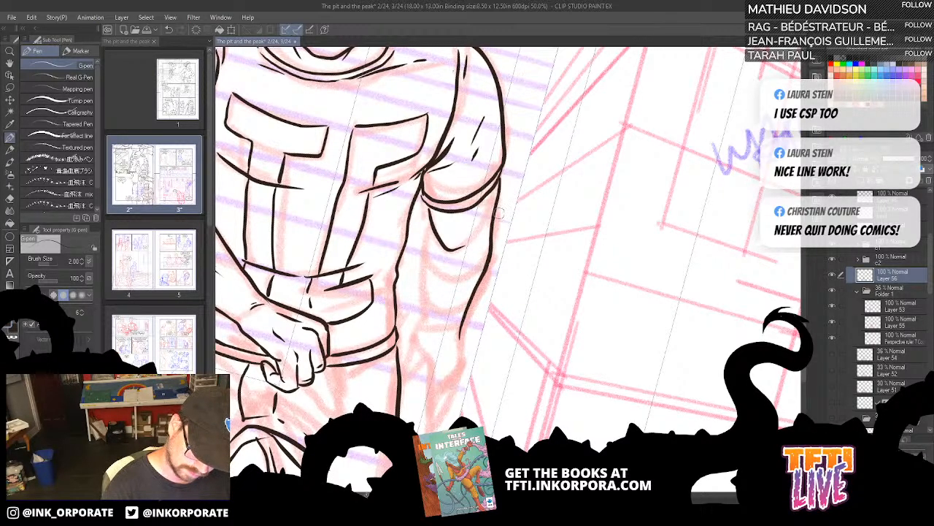
left_click_drag(512, 288, 532, 326)
left_click_drag(440, 367, 449, 252)
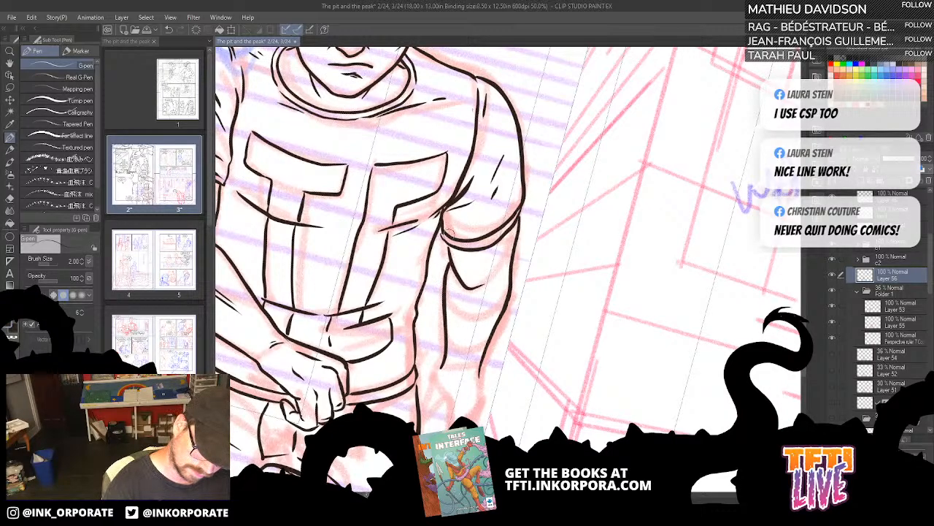
left_click_drag(460, 284, 476, 293)
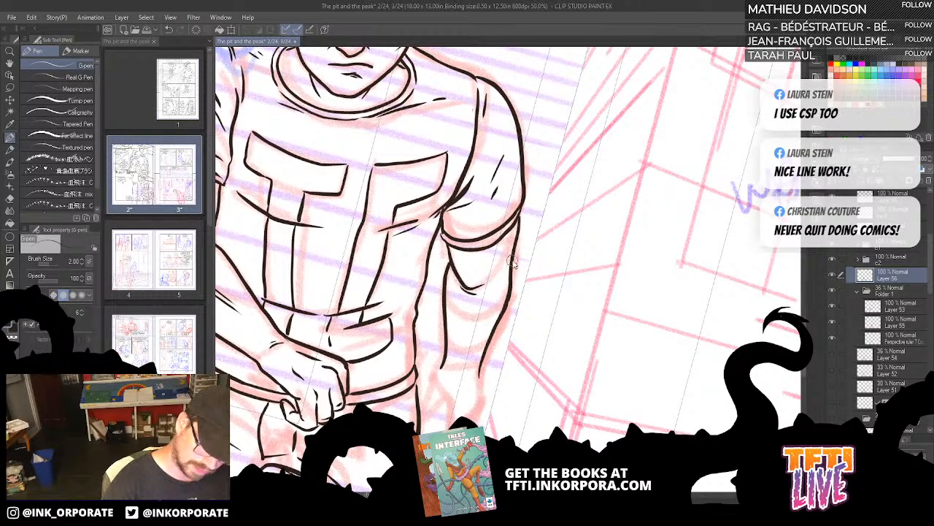
Step: Ink short crease and shading strokes on the hanging arm just below the sleeve hem, between the outer contour and the curved elbow crease
scroll(512, 263, "down", 2)
key("minus")
key("minus")
key("minus")
key("minus")
key("minus")
key("minus")
key("minus")
key("minus")
key("minus")
key("minus")
key("minus")
key("minus")
key("minus")
key("minus")
key("minus")
key("minus")
key("minus")
key("minus")
key("minus")
key("minus")
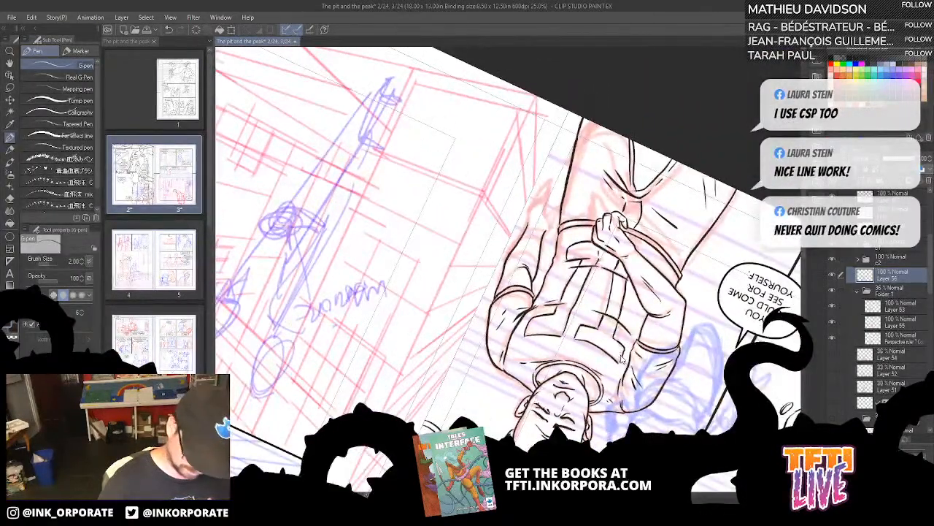
scroll(621, 358, "up", 1)
scroll(559, 228, "up", 1)
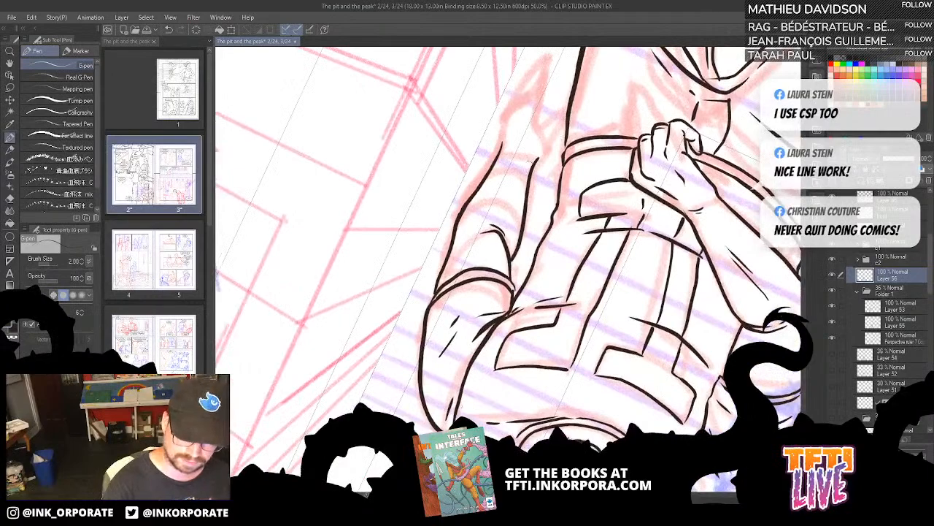
key("minus")
key("minus")
key("minus")
key("minus")
key("minus")
key("minus")
key("minus")
key("minus")
key("minus")
key("minus")
key("minus")
key("minus")
key("minus")
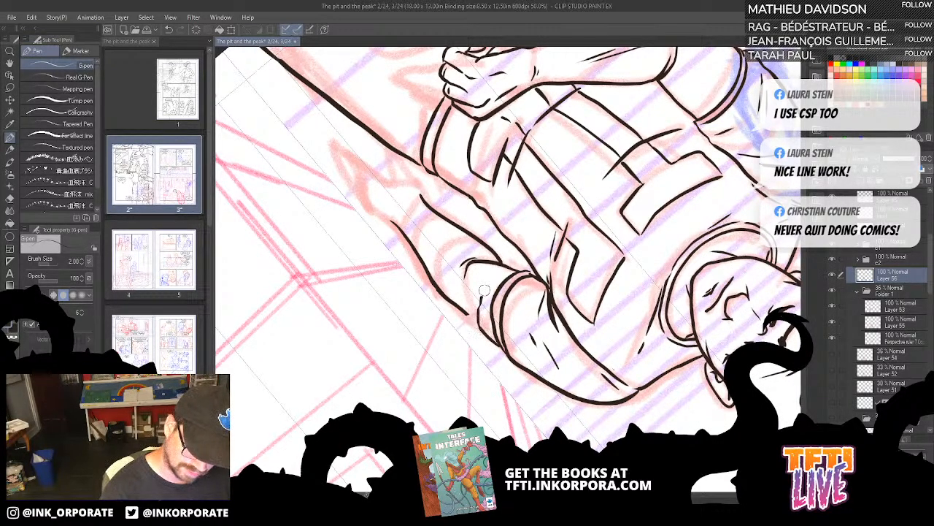
left_click_drag(482, 295, 501, 276)
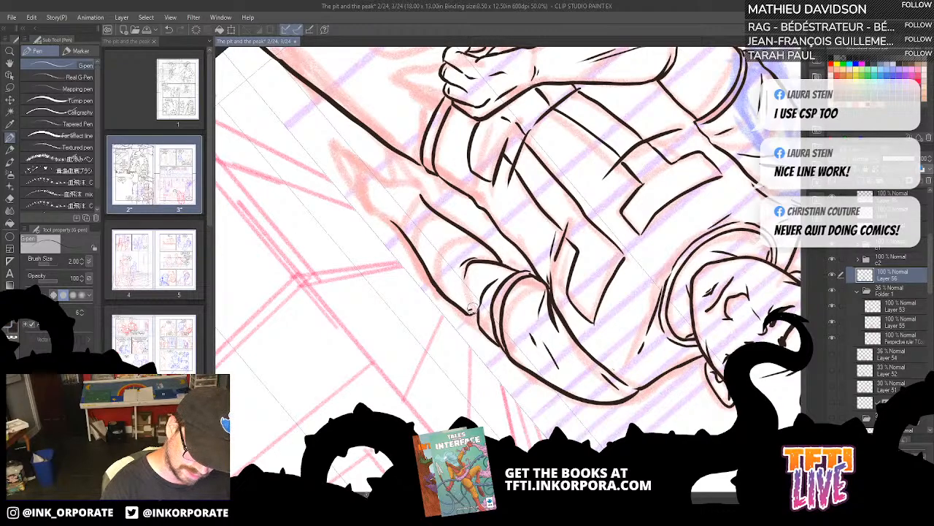
mouse_move(474, 313)
left_mouse_down()
mouse_move(477, 323)
mouse_move(494, 274)
left_mouse_up()
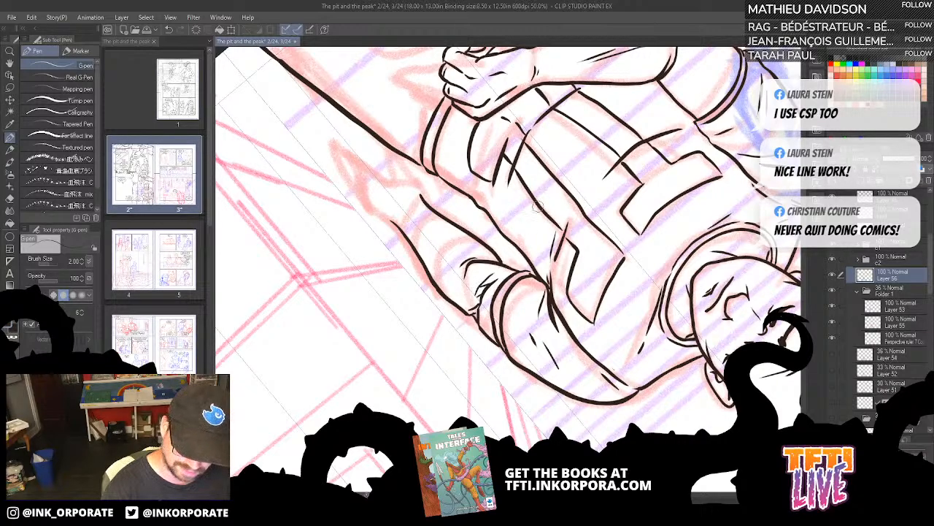
key("asciicircum")
key("asciicircum")
key("asciicircum")
key("asciicircum")
key("asciicircum")
key("asciicircum")
key("asciicircum")
key("asciicircum")
key("asciicircum")
key("asciicircum")
key("asciicircum")
key("asciicircum")
key("asciicircum")
key("asciicircum")
key("asciicircum")
key("asciicircum")
key("asciicircum")
key("asciicircum")
key("asciicircum")
key("asciicircum")
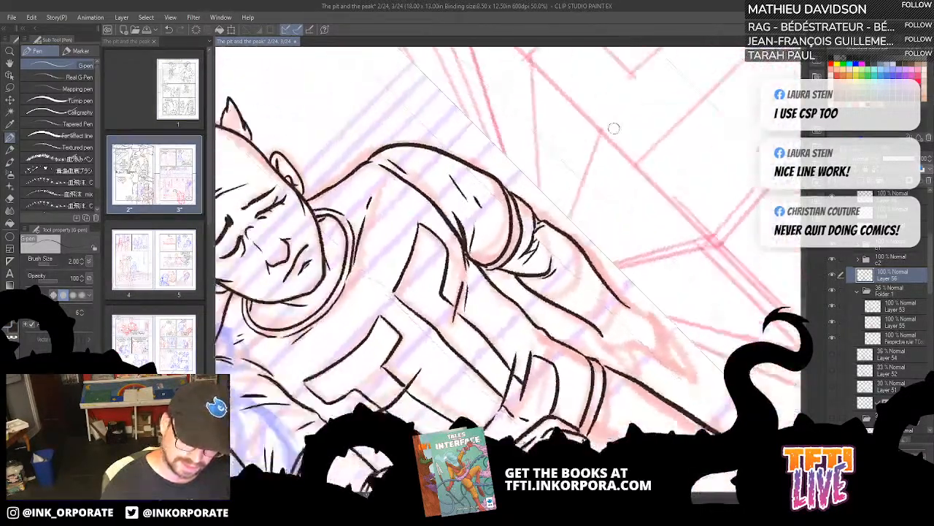
Step: Ink the inner forearm line of the man's hanging arm down past the wrist to the base of the thumb
key("asciicircum")
key("asciicircum")
key("asciicircum")
key("asciicircum")
key("asciicircum")
key("asciicircum")
key("asciicircum")
key("asciicircum")
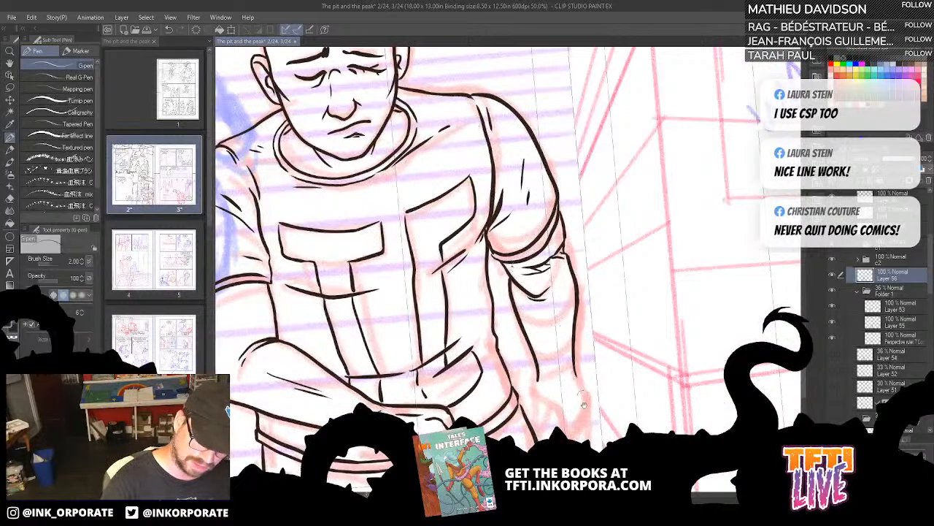
mouse_move(584, 405)
left_mouse_down()
mouse_move(587, 322)
mouse_move(536, 356)
mouse_move(542, 389)
left_mouse_up()
key("ctrl+z")
left_click_drag(537, 333, 549, 400)
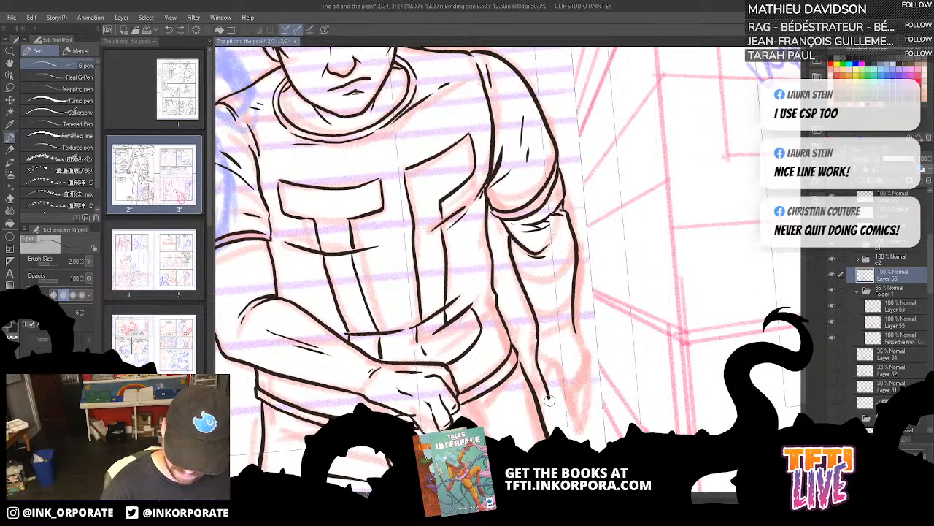
Step: Ink the rounded thumb of the hanging hand, redoing the stroke until it follows the red sketch
left_click_drag(559, 362, 581, 431)
key("ctrl+z")
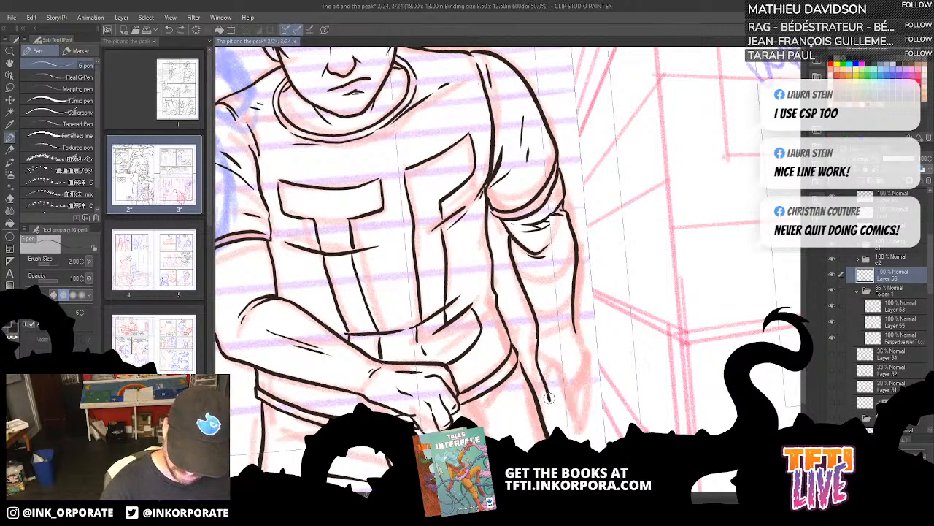
mouse_move(549, 398)
left_mouse_down()
mouse_move(557, 375)
mouse_move(569, 425)
left_mouse_up()
key("ctrl+z")
mouse_move(546, 353)
left_mouse_down()
mouse_move(560, 381)
mouse_move(566, 432)
mouse_move(574, 400)
left_mouse_up()
key("ctrl+z")
key("ctrl+z")
mouse_move(550, 369)
left_mouse_down()
mouse_move(566, 431)
mouse_move(575, 431)
mouse_move(579, 394)
left_mouse_up()
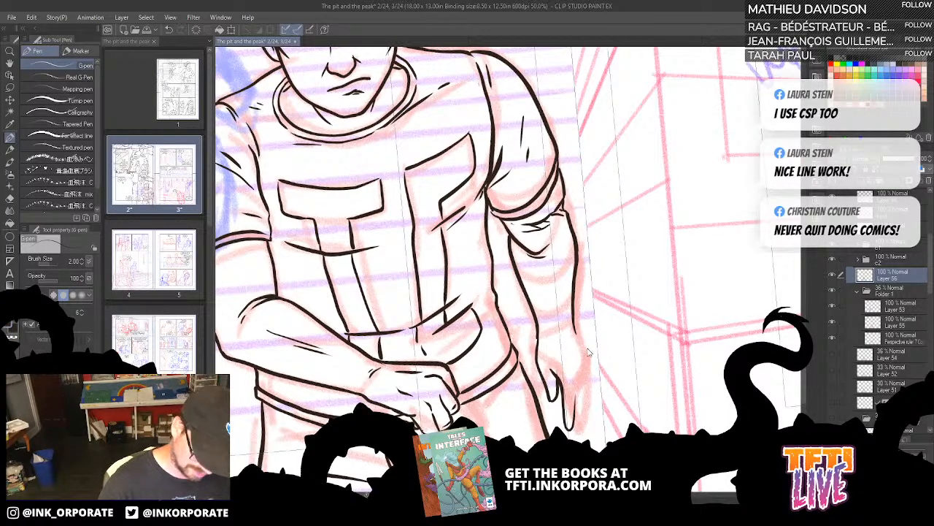
Step: Try to ink the inner edge of the finger beside the thumb on the hanging hand
scroll(587, 349, "down", 2)
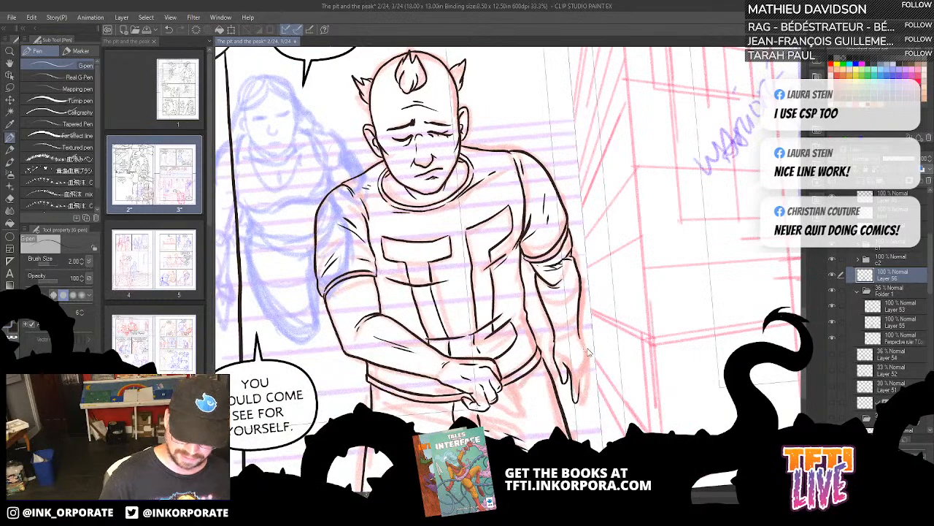
scroll(588, 352, "up", 3)
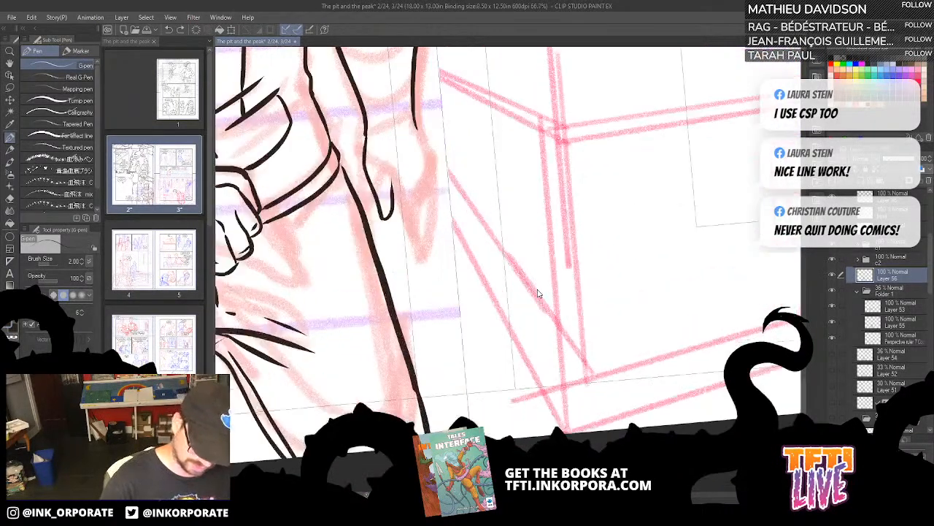
scroll(451, 181, "up", 1)
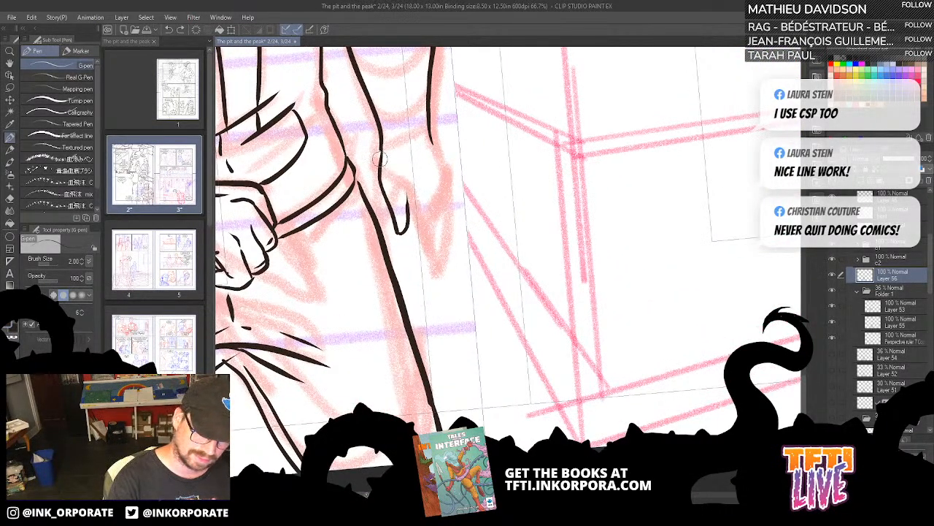
left_click_drag(380, 159, 382, 140)
mouse_move(399, 183)
left_mouse_down()
mouse_move(417, 216)
mouse_move(420, 254)
left_mouse_up()
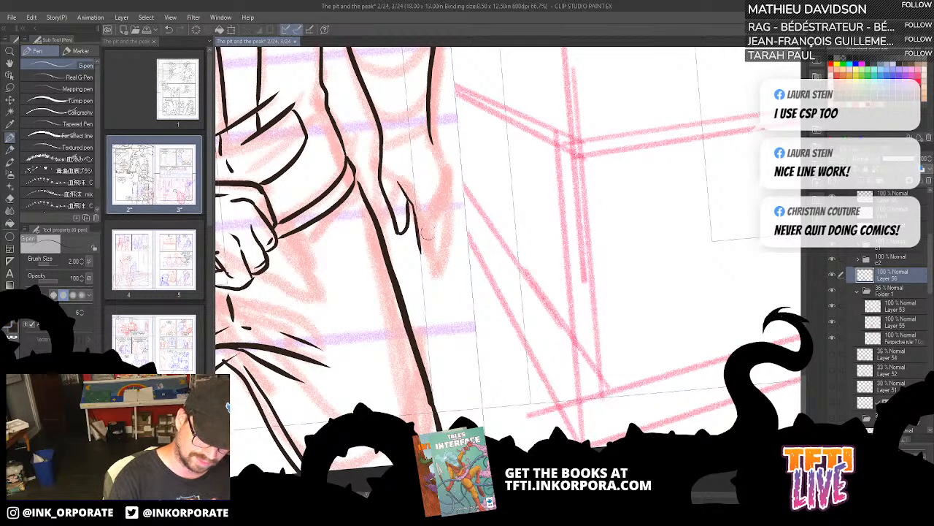
key("ctrl+z")
left_click_drag(397, 186, 418, 281)
key("ctrl+z")
mouse_move(401, 190)
left_mouse_down()
mouse_move(413, 211)
mouse_move(411, 260)
mouse_move(427, 218)
left_mouse_up()
key("ctrl+z")
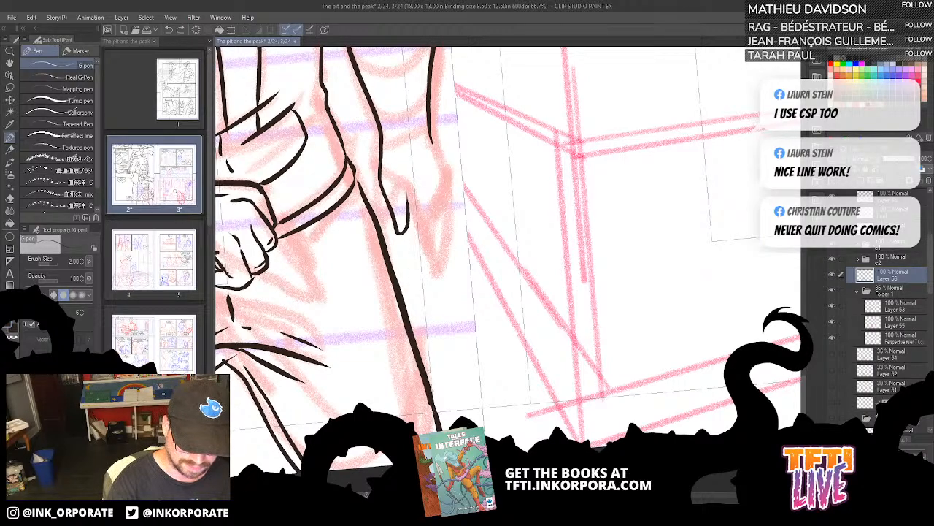
Step: Ink the outer edge of the hanging hand from the wrist to the first bend at the knuckles
key("minus")
key("minus")
key("minus")
key("minus")
key("minus")
key("minus")
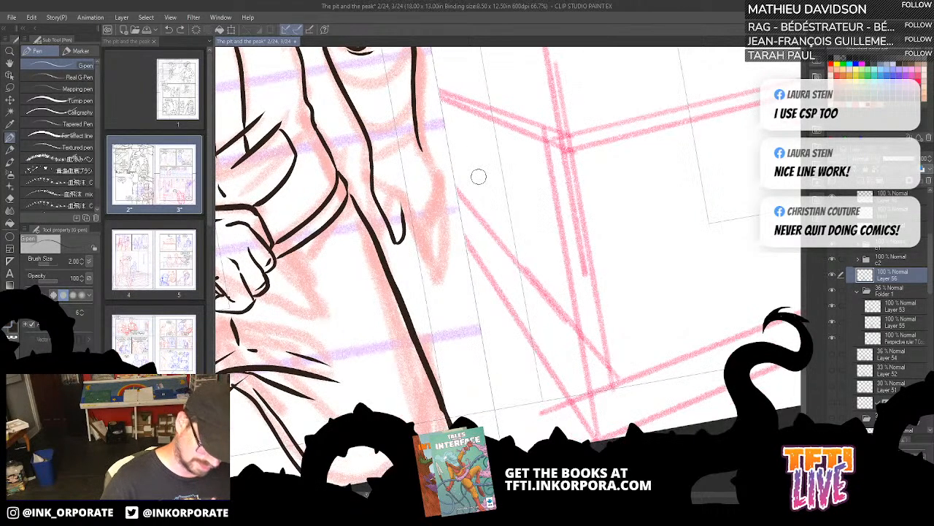
left_click_drag(572, 273, 633, 151)
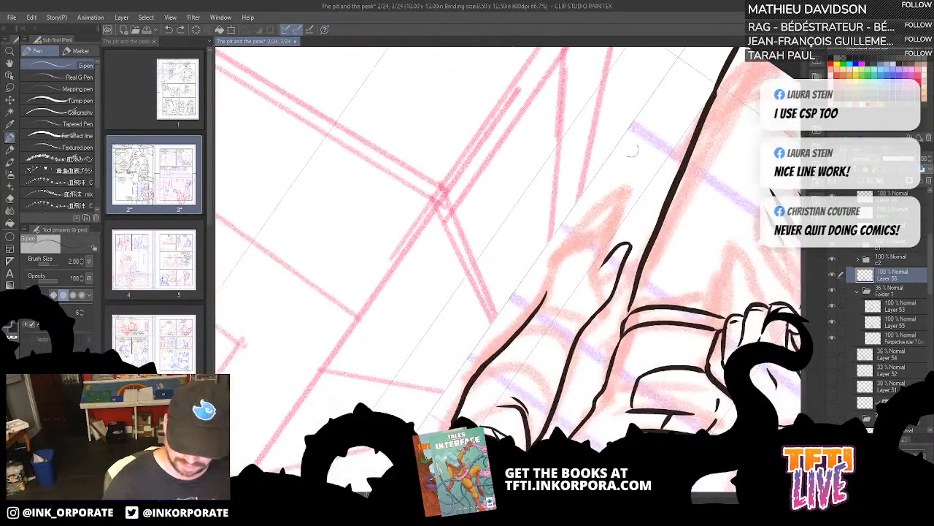
mouse_move(546, 294)
left_mouse_down()
mouse_move(551, 261)
mouse_move(593, 236)
left_mouse_up()
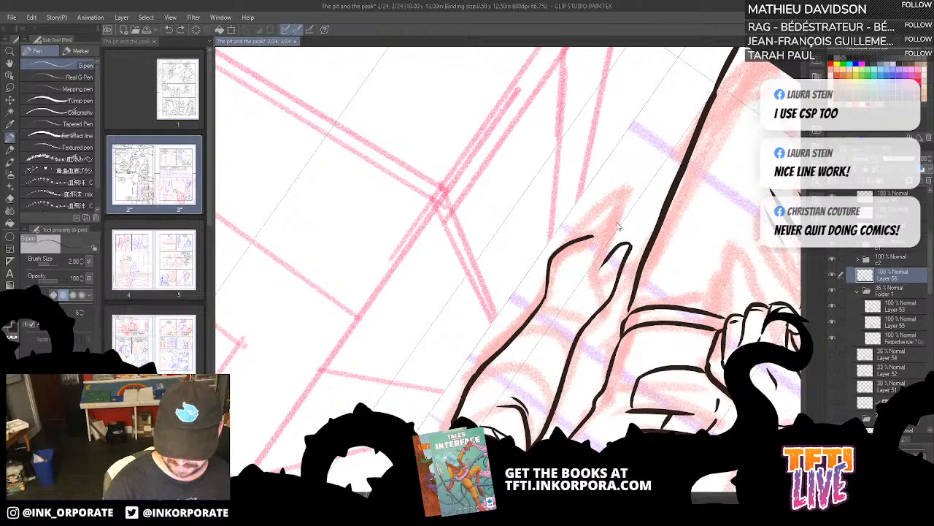
key("ctrl+z")
left_click_drag(543, 292, 562, 244)
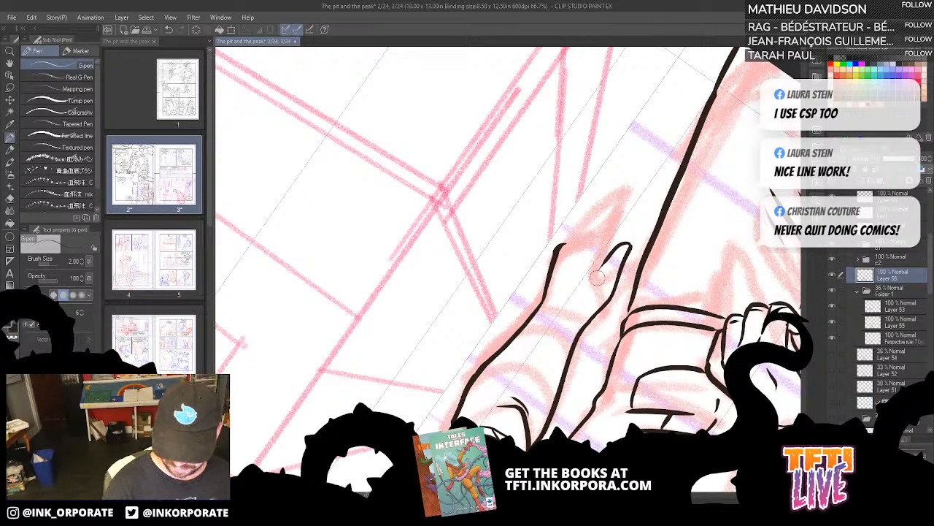
left_click_drag(591, 297, 577, 307)
left_click_drag(564, 268, 574, 246)
key("ctrl+z")
Step: Ink both sides of the index finger next to the thumb and add a short knuckle mark near the hand's outer edge
key("asciicircum")
key("asciicircum")
key("asciicircum")
key("asciicircum")
key("asciicircum")
key("asciicircum")
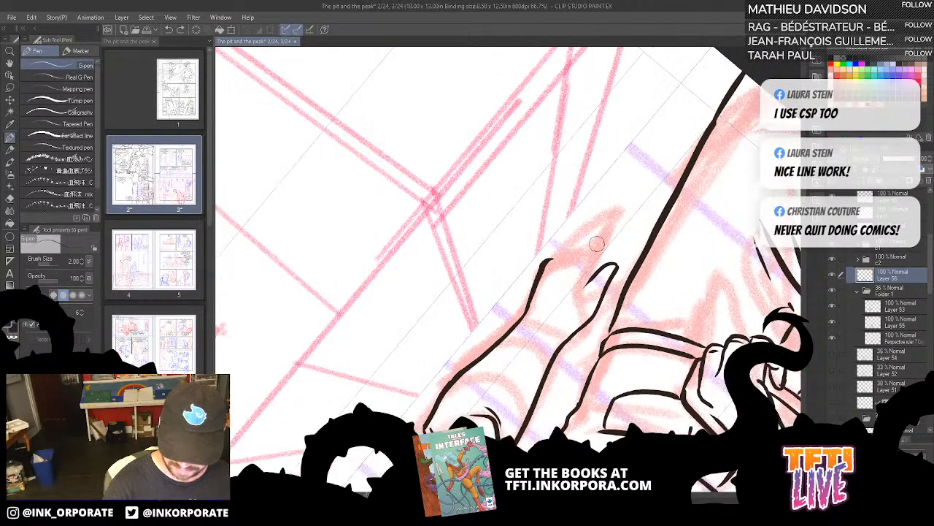
key("asciicircum")
key("asciicircum")
left_click_drag(451, 346, 640, 222)
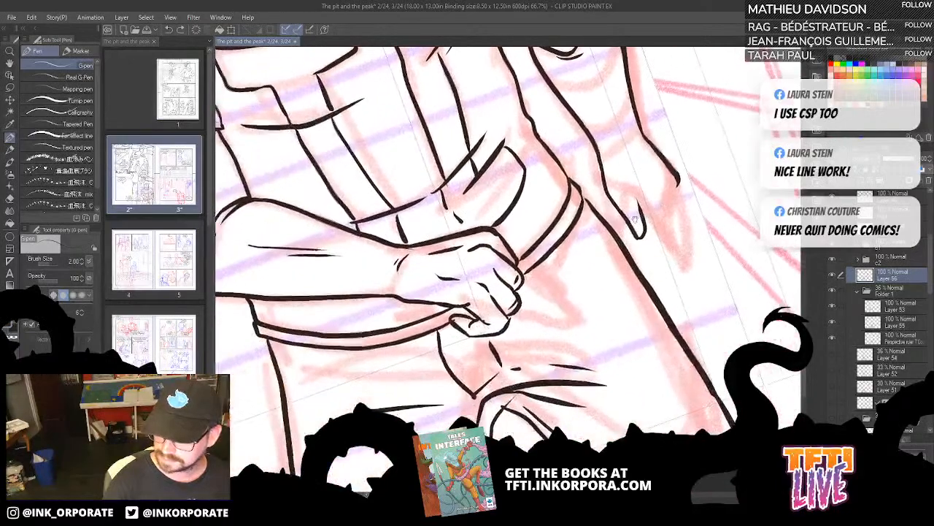
key("asciicircum")
key("asciicircum")
key("asciicircum")
key("asciicircum")
key("asciicircum")
key("asciicircum")
left_click_drag(648, 320, 648, 203)
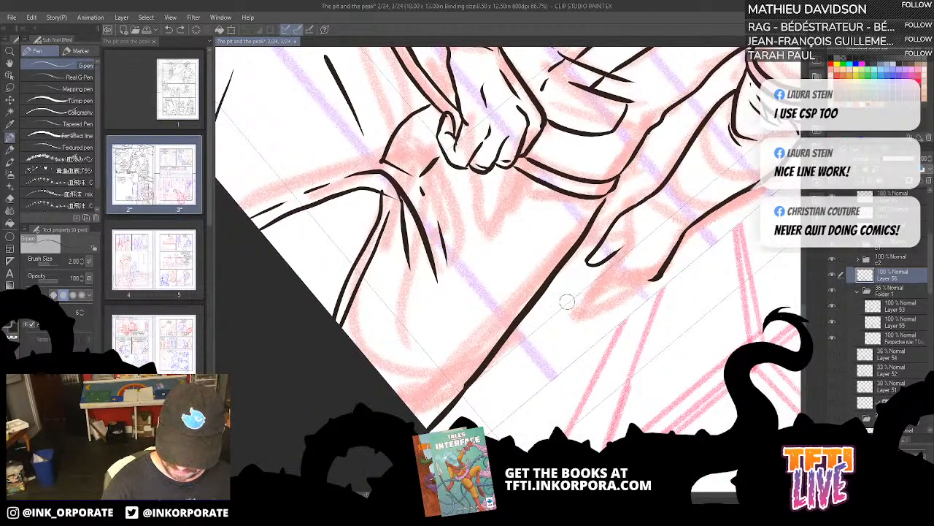
left_click_drag(567, 301, 621, 247)
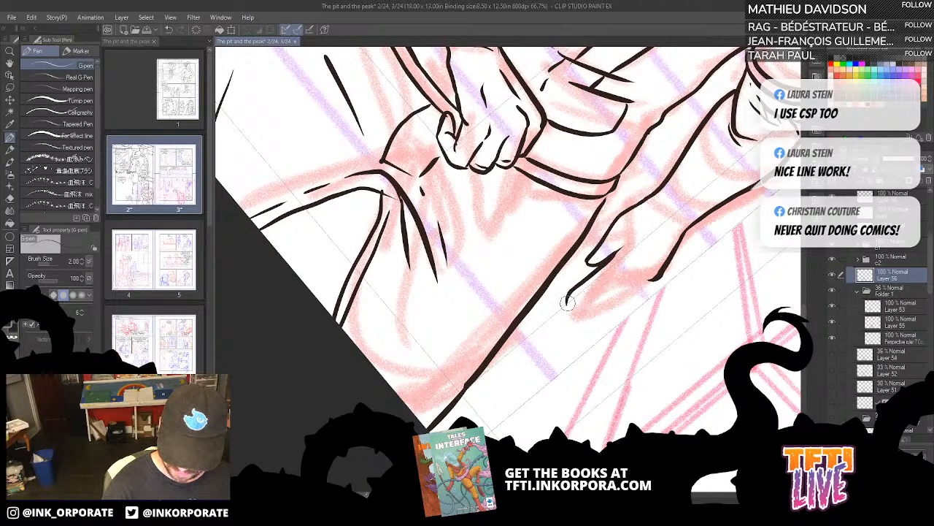
left_click_drag(567, 302, 625, 276)
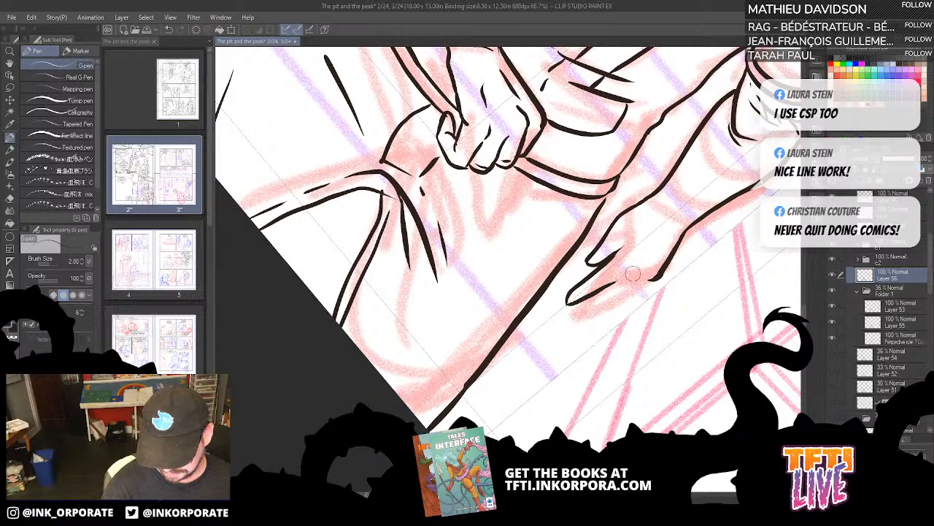
left_click_drag(633, 277, 644, 263)
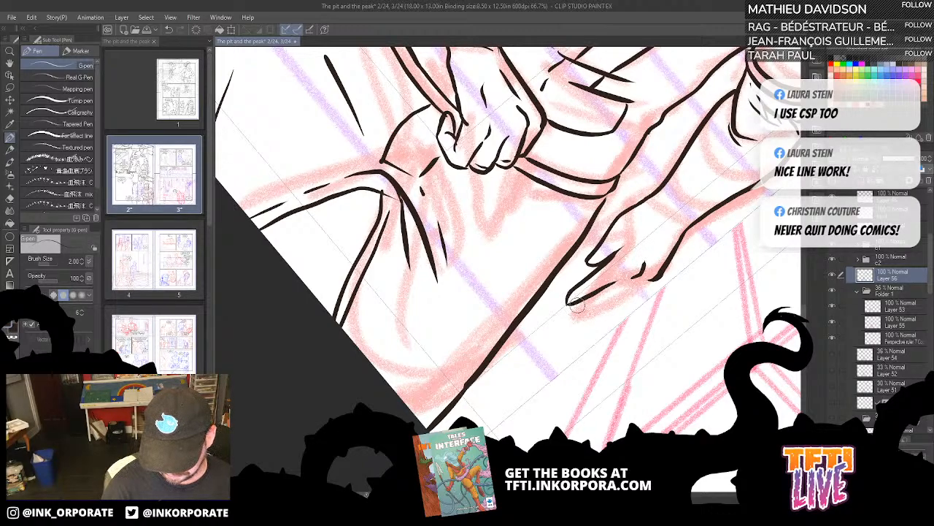
mouse_move(570, 303)
left_mouse_down()
mouse_move(640, 275)
mouse_move(591, 295)
mouse_move(624, 287)
left_mouse_up()
key("ctrl+z")
Step: Ink the remaining fingers of the hanging hand with their separating lines and small knuckle details
key("asciicircum")
key("asciicircum")
key("asciicircum")
key("asciicircum")
key("asciicircum")
key("asciicircum")
key("asciicircum")
key("asciicircum")
key("asciicircum")
key("asciicircum")
key("asciicircum")
key("asciicircum")
key("asciicircum")
key("asciicircum")
key("asciicircum")
key("asciicircum")
key("asciicircum")
key("asciicircum")
key("asciicircum")
key("asciicircum")
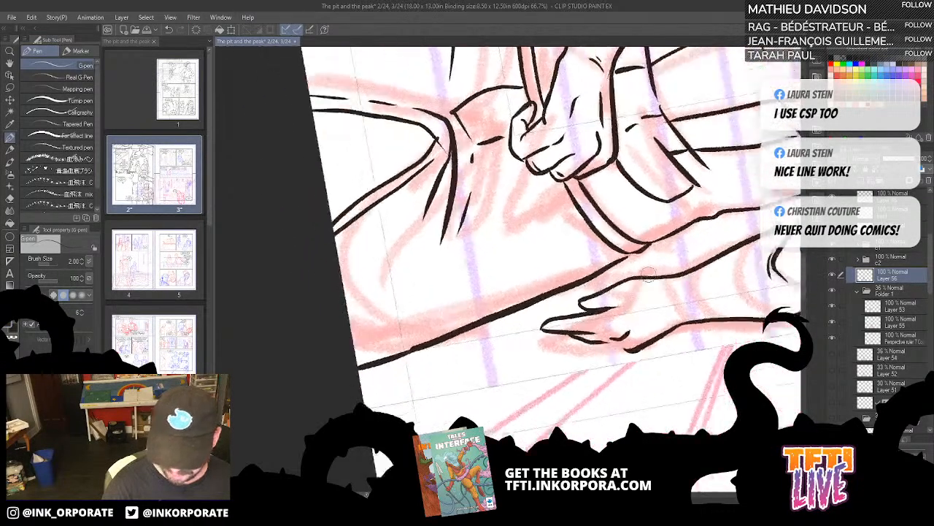
key("asciicircum")
key("asciicircum")
mouse_move(413, 326)
left_mouse_down()
mouse_move(387, 361)
mouse_move(385, 343)
mouse_move(403, 319)
left_mouse_up()
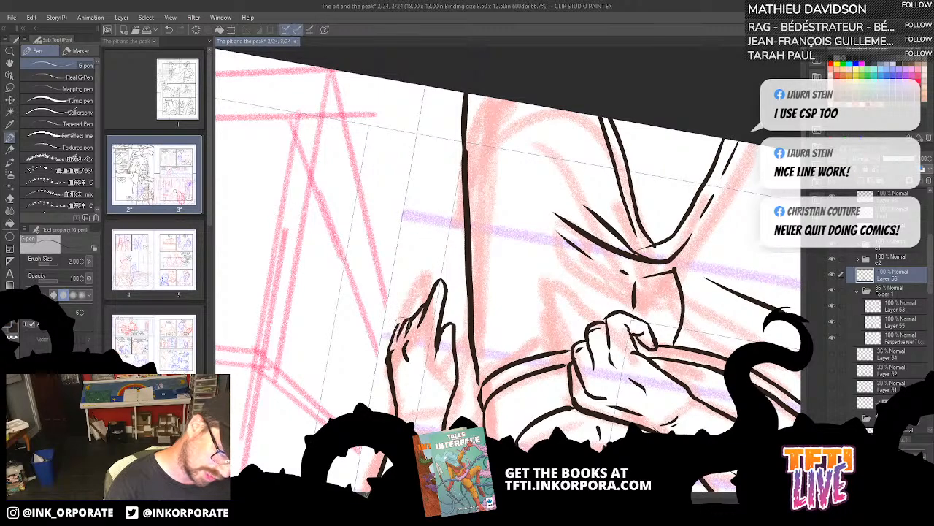
key("asciicircum")
key("asciicircum")
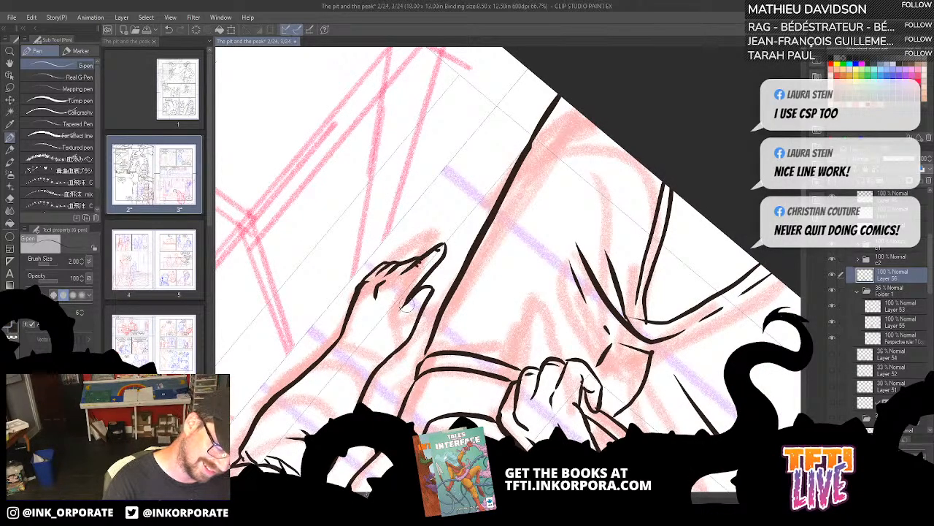
key("asciicircum")
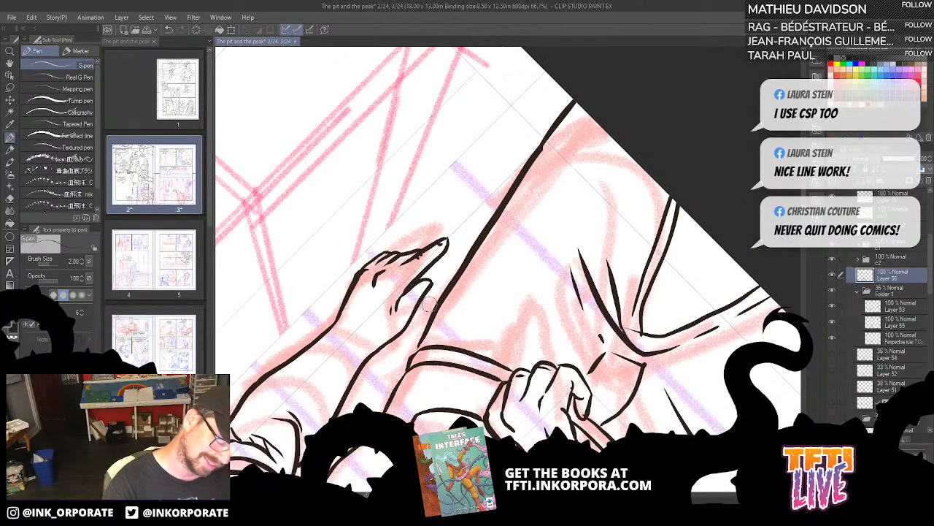
key("asciicircum")
Step: Check the inked man and his finished hand within the whole panel, with the page turned back towards upright
key("ctrl+minus")
key("ctrl+minus")
key("ctrl+minus")
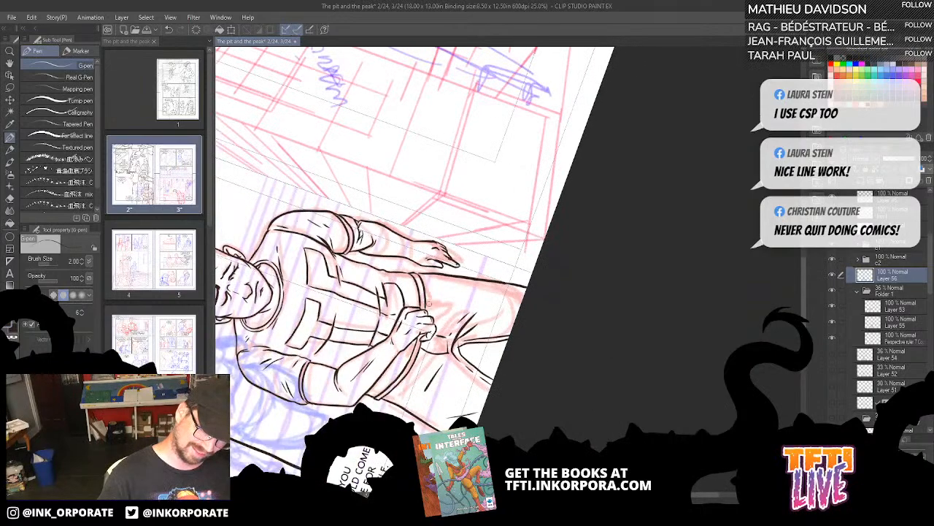
key("asciicircum")
key("asciicircum")
key("asciicircum")
key("asciicircum")
key("asciicircum")
key("asciicircum")
left_click_drag(445, 325, 601, 372)
key("asciicircum")
key("asciicircum")
key("asciicircum")
key("asciicircum")
key("asciicircum")
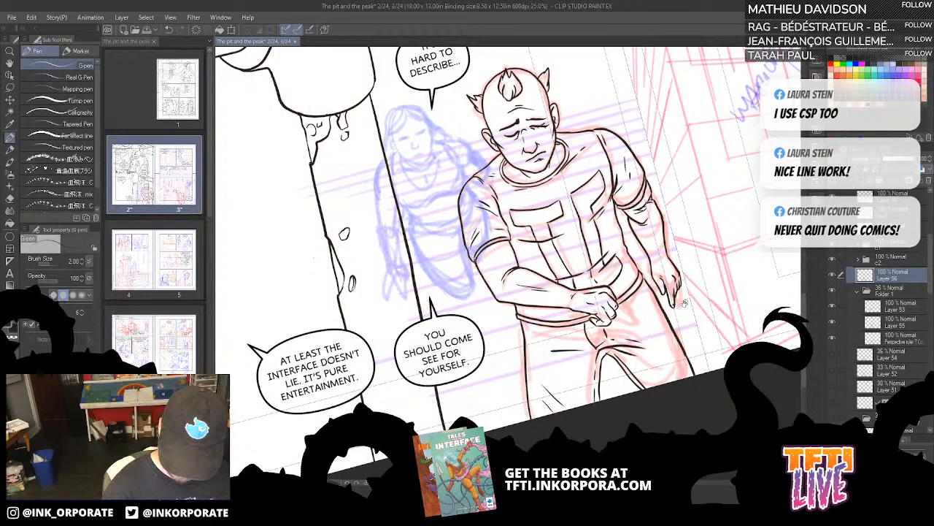
left_click_drag(684, 303, 687, 374)
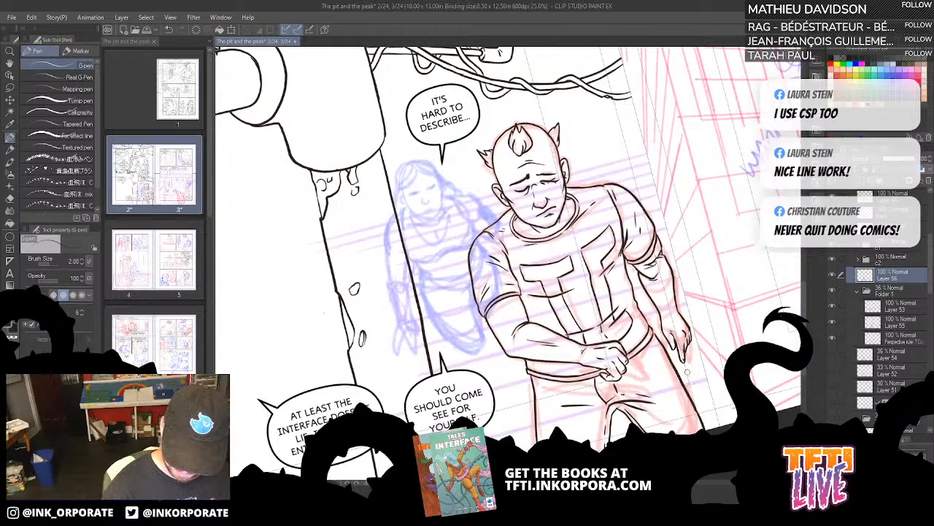
left_click_drag(682, 377, 673, 373)
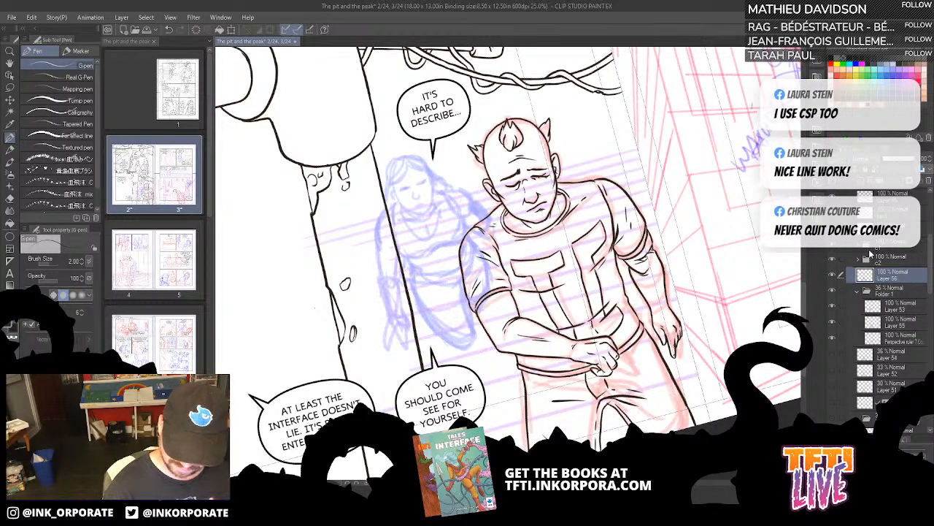
Step: Hide the man's red sketch on Layer 55 and add a new layer directly beneath the man's ink layer
left_click(832, 332)
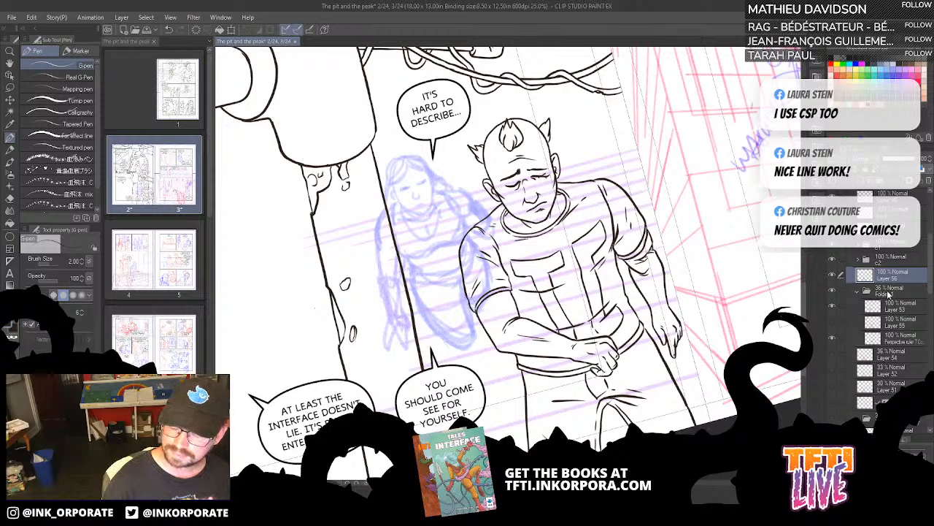
key("ctrl+shift+n")
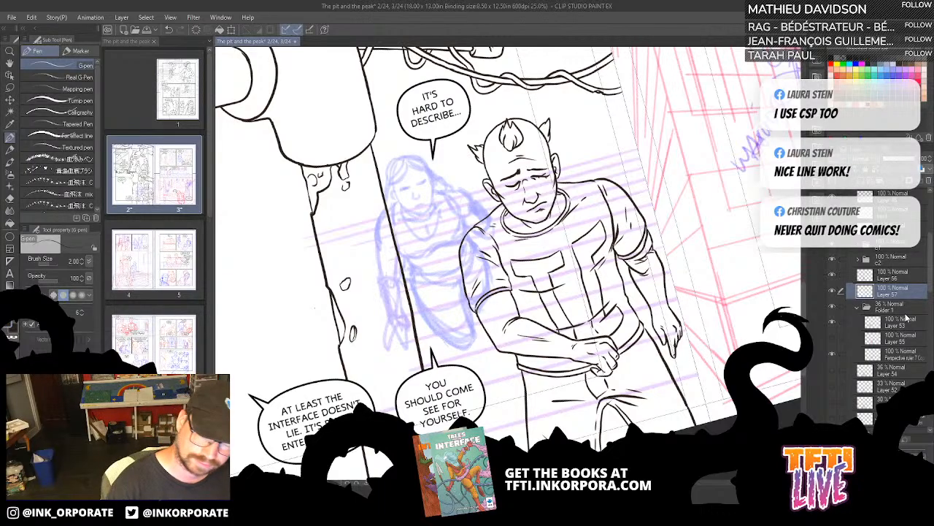
Step: Select the man's ink layer, Layer 56, and lower its opacity to about a third
scroll(461, 174, "up", 1)
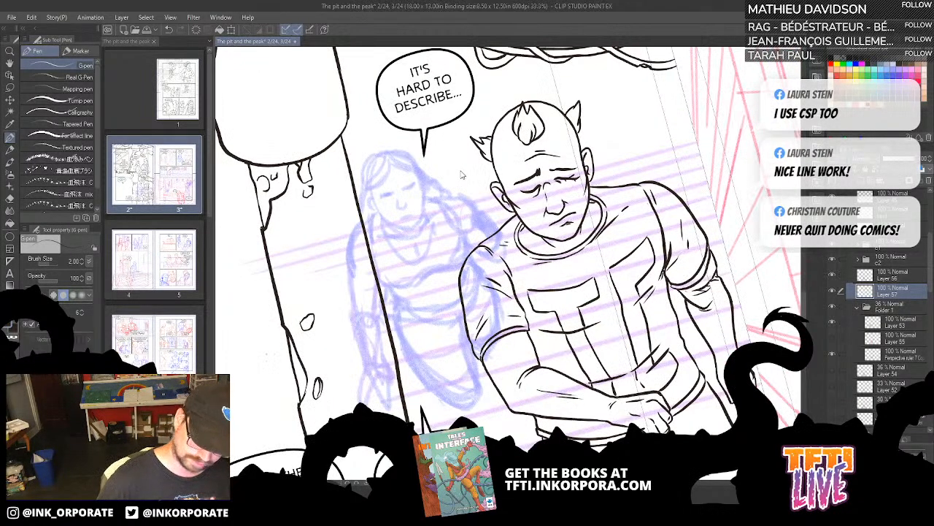
scroll(461, 174, "down", 3)
scroll(461, 173, "up", 3)
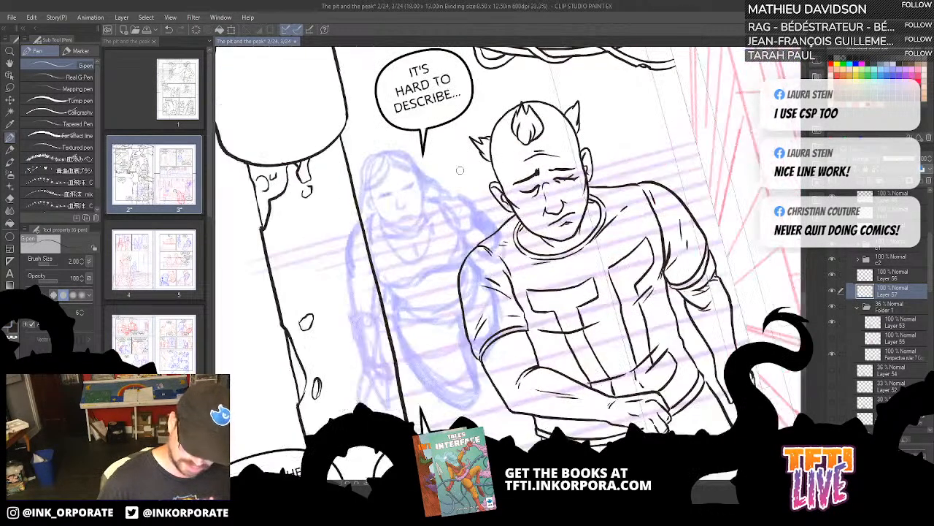
key("asciicircum")
key("asciicircum")
key("asciicircum")
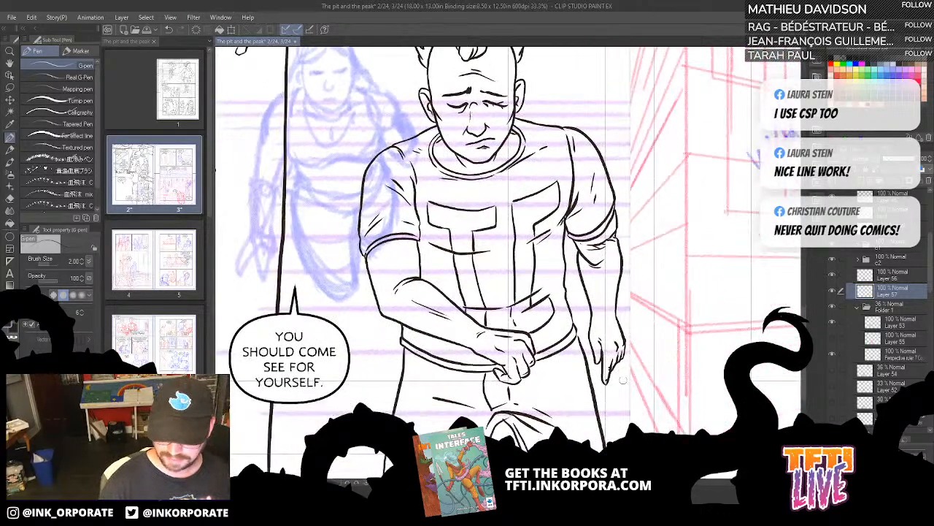
scroll(618, 340, "down", 1)
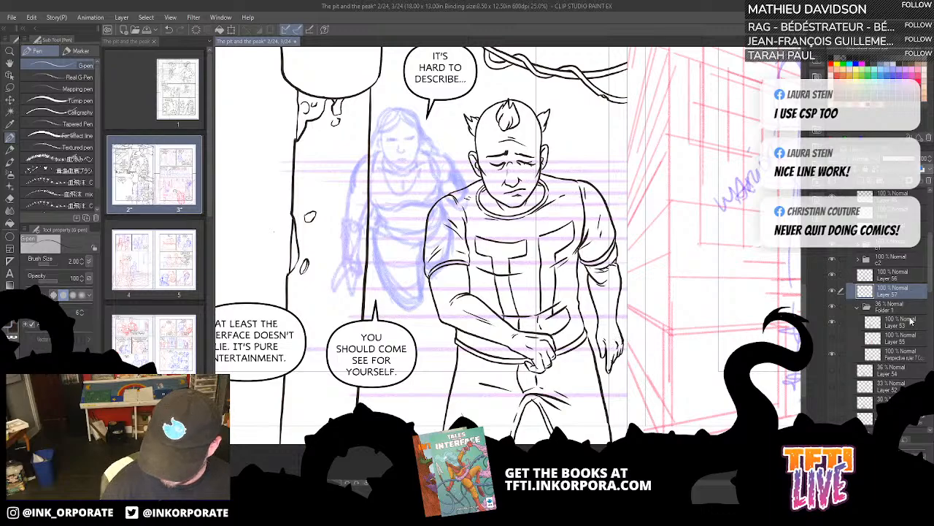
left_click(833, 276)
left_click(833, 276)
left_click(899, 281)
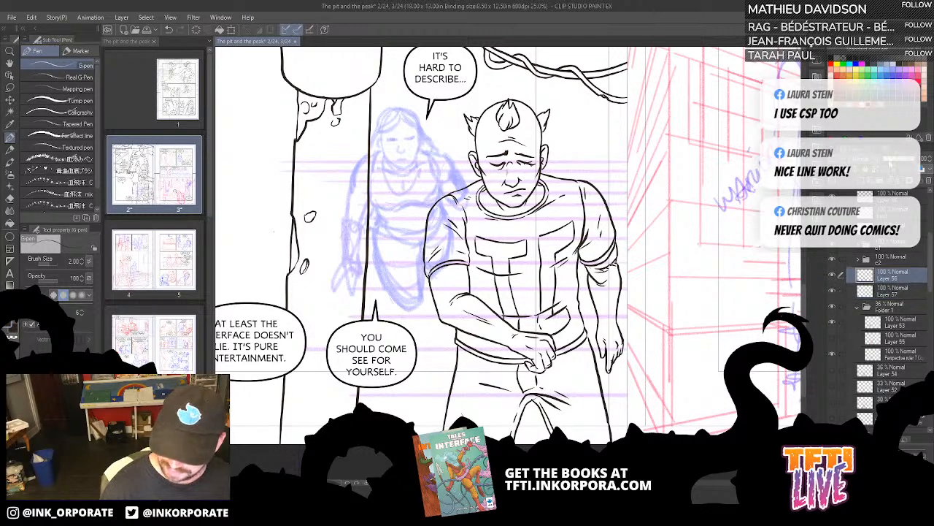
left_click(892, 158)
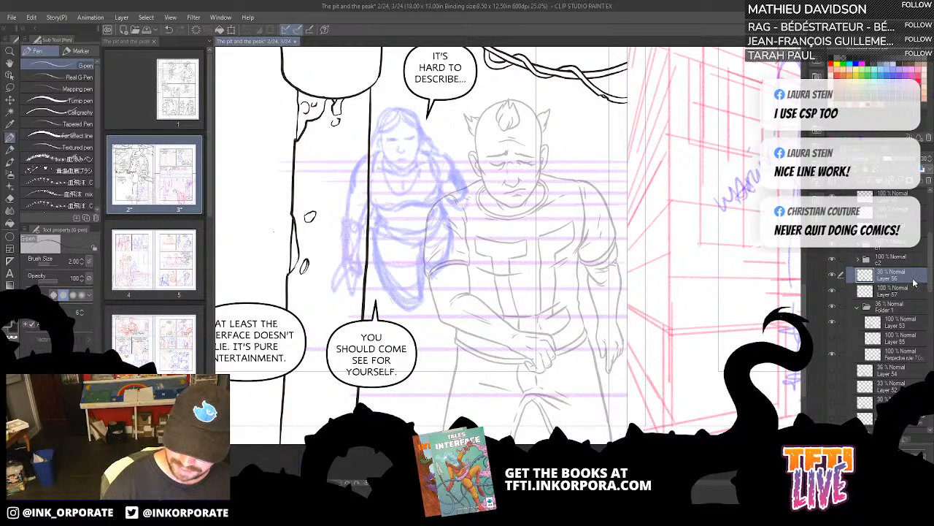
Step: On a new layer above the man's faded ink, sketch his chest line, torso edge and both shoulders with the red Real pencil
left_click(9, 149)
key("ctrl+plus")
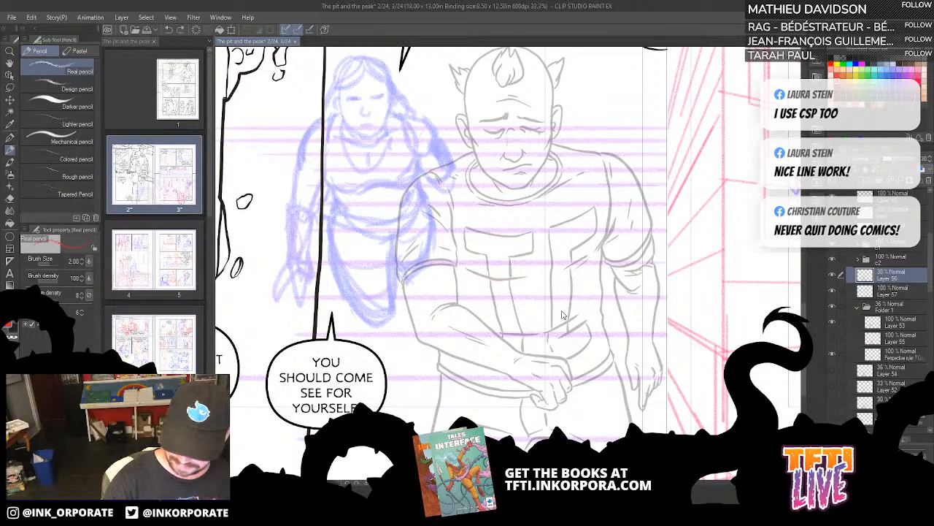
key("ctrl+shift+n")
mouse_move(447, 262)
left_mouse_down()
mouse_move(523, 273)
mouse_move(581, 259)
mouse_move(608, 210)
mouse_move(605, 232)
mouse_move(601, 161)
left_mouse_up()
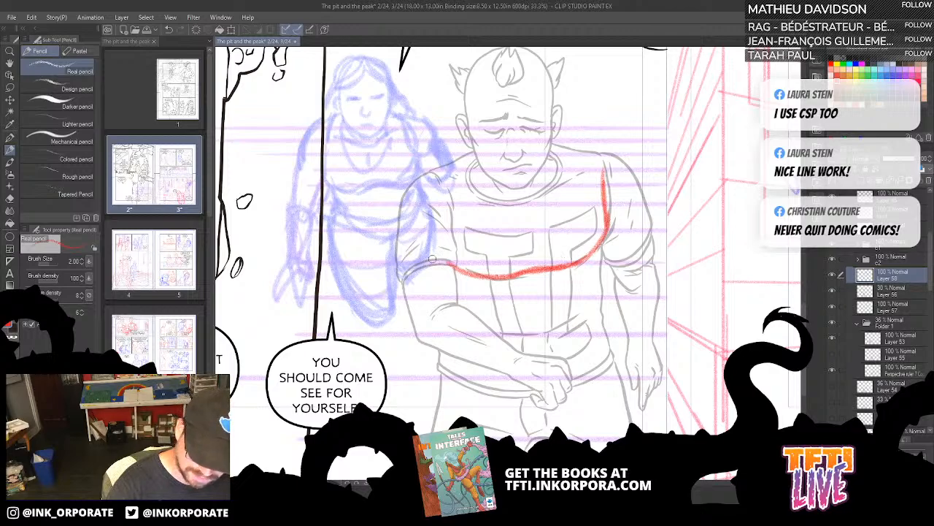
mouse_move(427, 170)
left_mouse_down()
mouse_move(401, 212)
mouse_move(406, 192)
mouse_move(474, 151)
left_mouse_up()
mouse_move(549, 146)
left_mouse_down()
mouse_move(597, 151)
mouse_move(640, 192)
mouse_move(635, 209)
left_mouse_up()
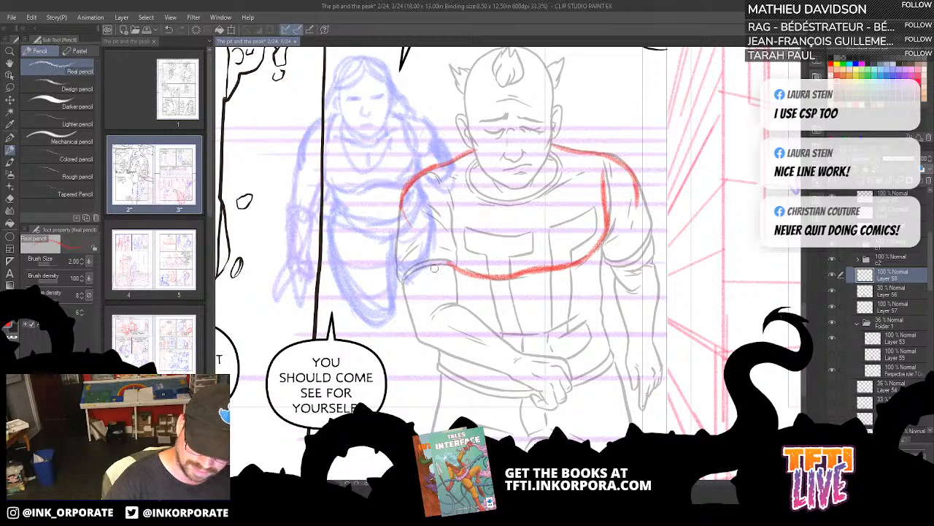
Step: Sketch both sides of the man's lower torso and close them with a curved waistline above his hands
left_click_drag(433, 267, 442, 307)
left_click_drag(435, 261, 447, 319)
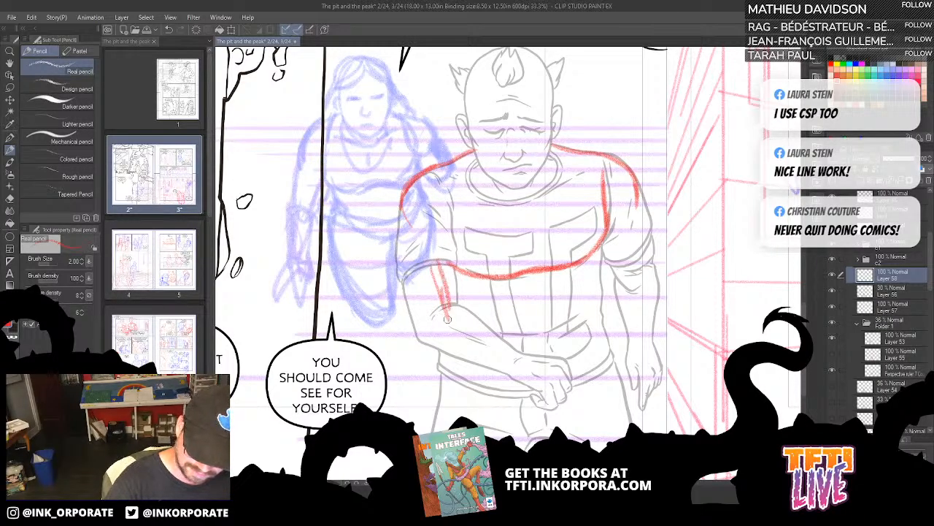
mouse_move(612, 235)
left_mouse_down()
mouse_move(596, 299)
mouse_move(603, 291)
mouse_move(603, 303)
left_mouse_up()
mouse_move(456, 297)
left_mouse_down()
mouse_move(443, 323)
mouse_move(479, 339)
mouse_move(615, 292)
mouse_move(540, 350)
left_mouse_up()
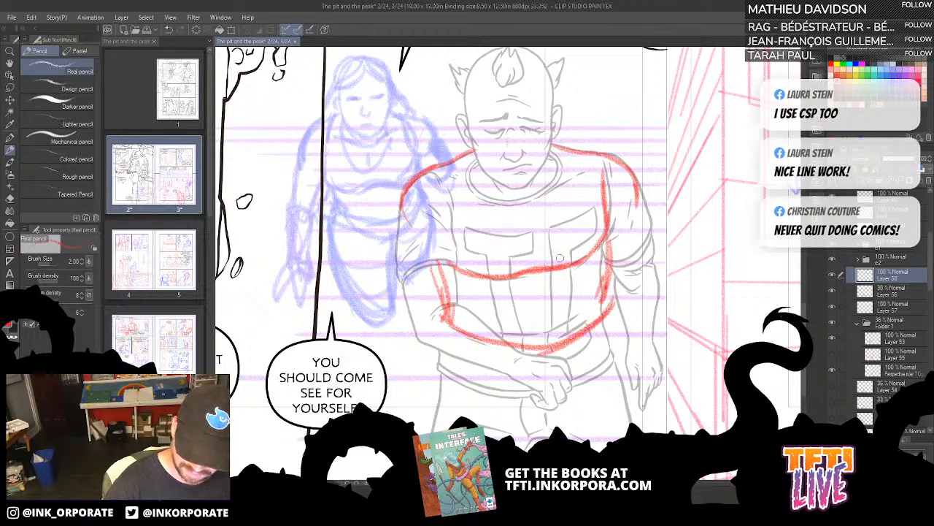
Step: Sketch the curved neckline and chest centre line, darken the torso side, and thicken the neckline with Layer 56 hidden
mouse_move(479, 162)
left_mouse_down()
mouse_move(513, 191)
mouse_move(549, 158)
mouse_move(543, 180)
left_mouse_up()
left_click_drag(543, 154, 556, 184)
mouse_move(476, 157)
left_mouse_down()
mouse_move(498, 192)
mouse_move(544, 176)
left_mouse_up()
left_click_drag(475, 276, 566, 260)
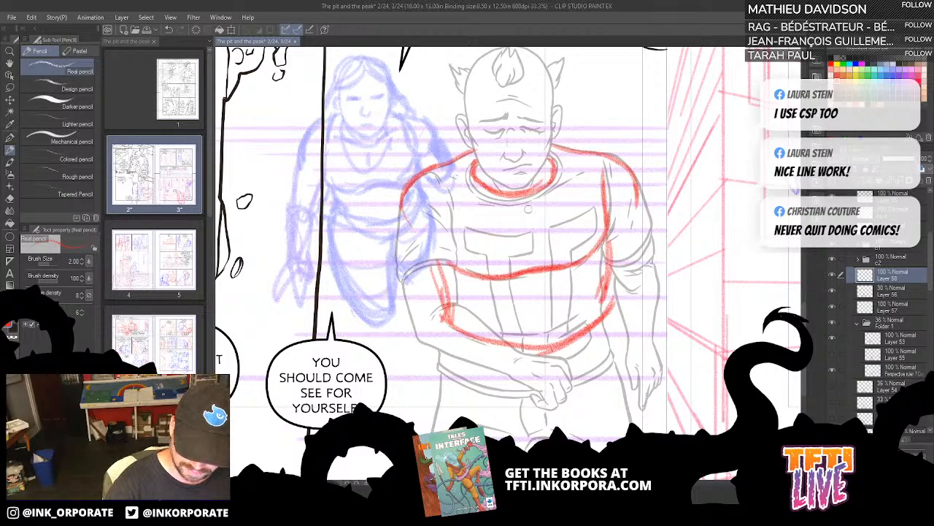
left_click_drag(528, 208, 534, 259)
mouse_move(603, 285)
left_mouse_down()
mouse_move(597, 321)
mouse_move(605, 240)
mouse_move(595, 313)
left_mouse_up()
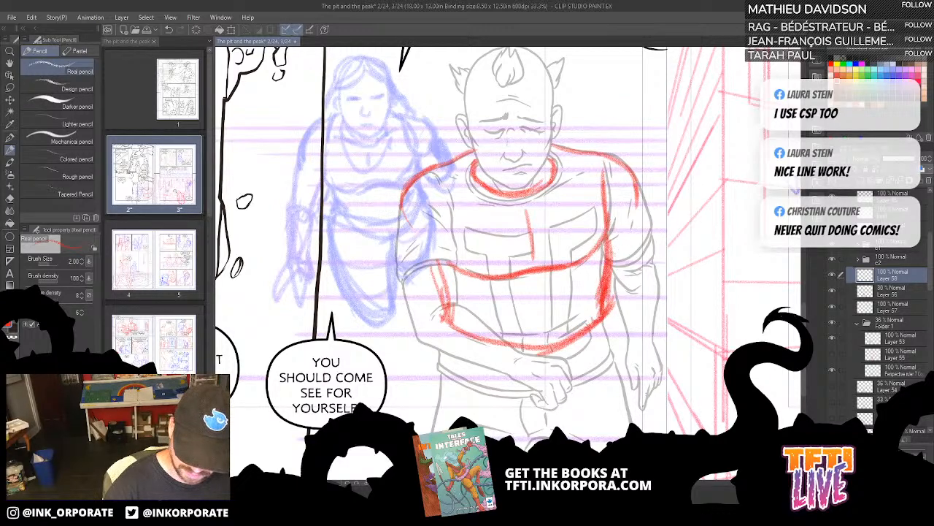
left_click(832, 291)
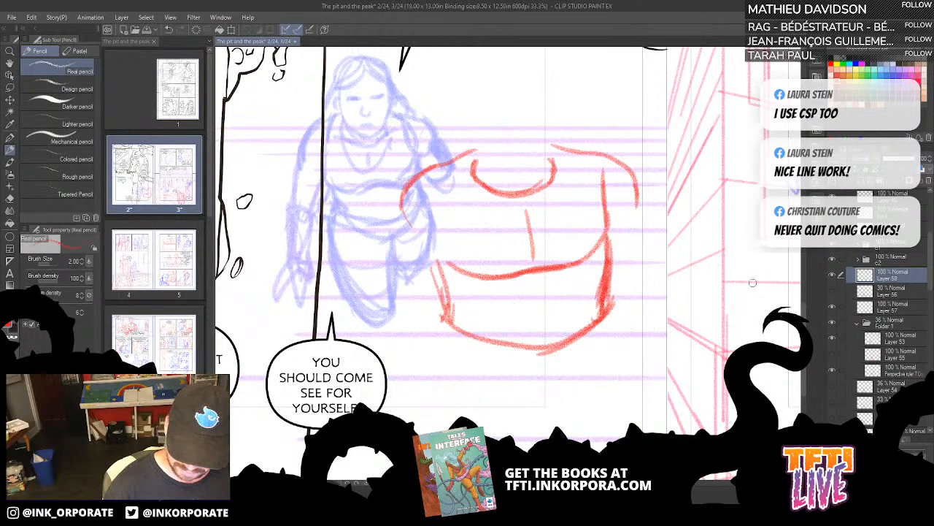
mouse_move(473, 171)
left_mouse_down()
mouse_move(488, 194)
mouse_move(531, 197)
left_mouse_up()
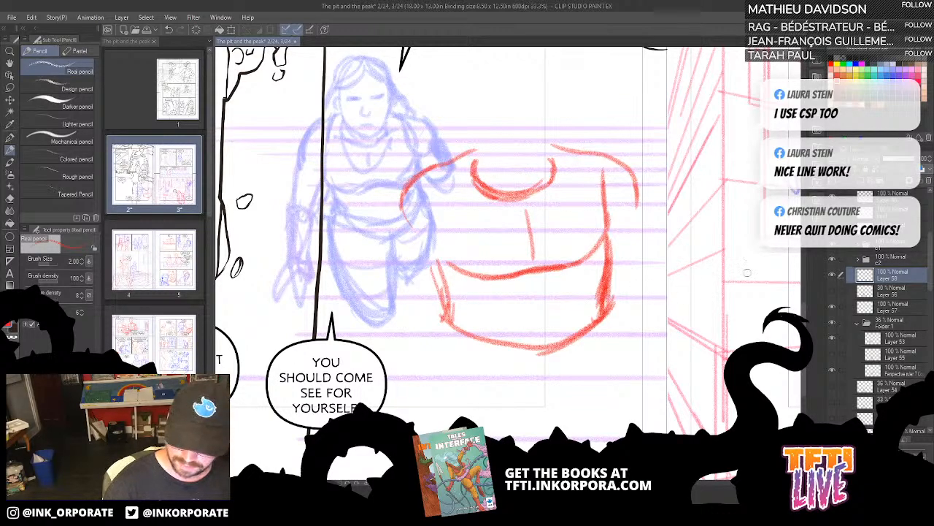
Step: Toggle the visibility of Layer 56 and the red sketch layer to compare the torso construction with the man's line art
left_click(841, 291)
left_click(831, 292)
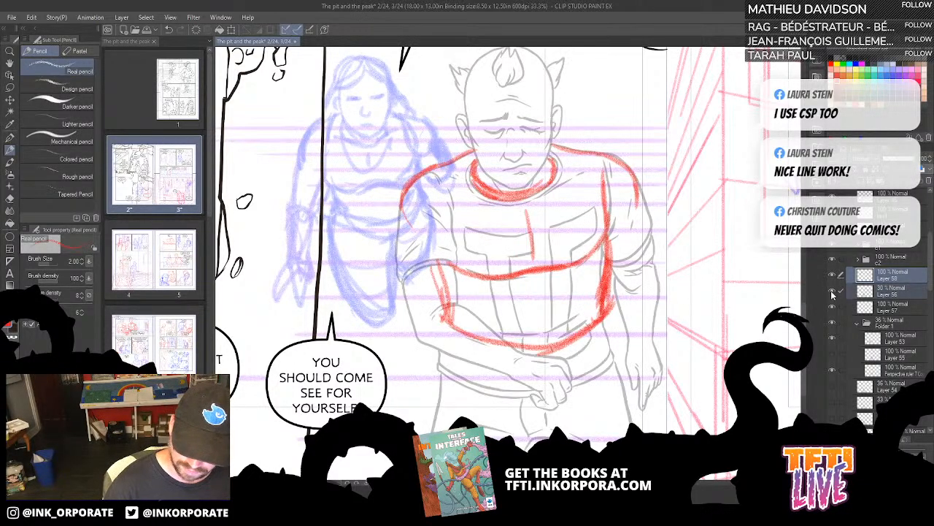
left_click(831, 293)
left_click(833, 274)
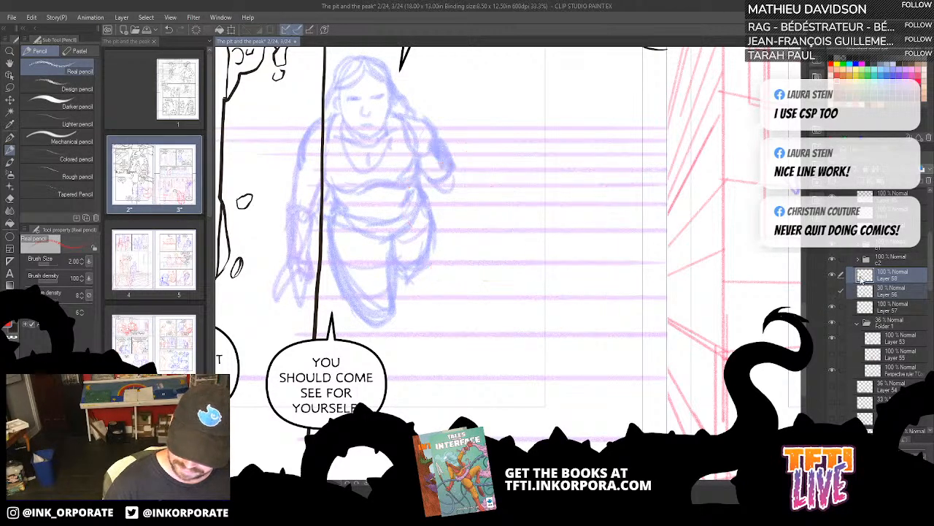
left_click(832, 274)
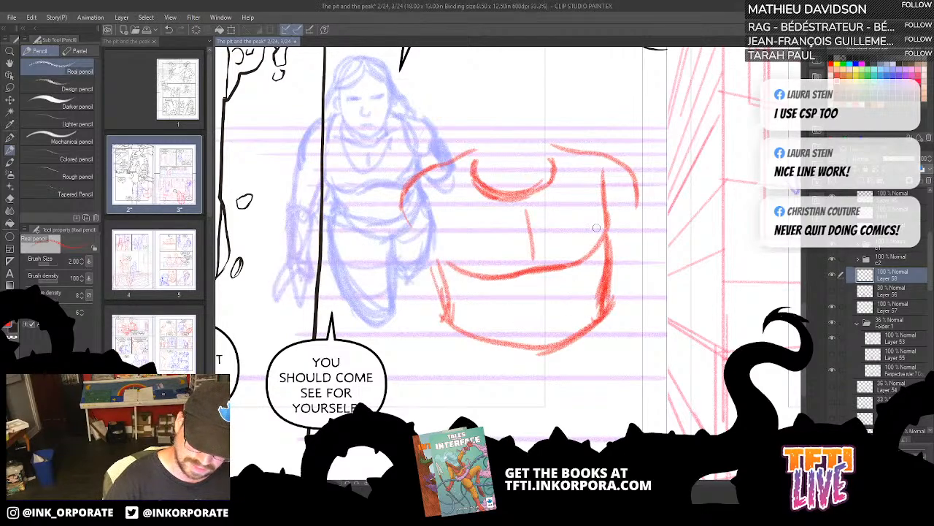
left_click(831, 292)
Step: Extend the red shoulder lines down the upper arms and darken the torso's side and waistline
left_click_drag(402, 197, 398, 241)
left_click_drag(633, 177, 638, 207)
left_click_drag(553, 346, 558, 312)
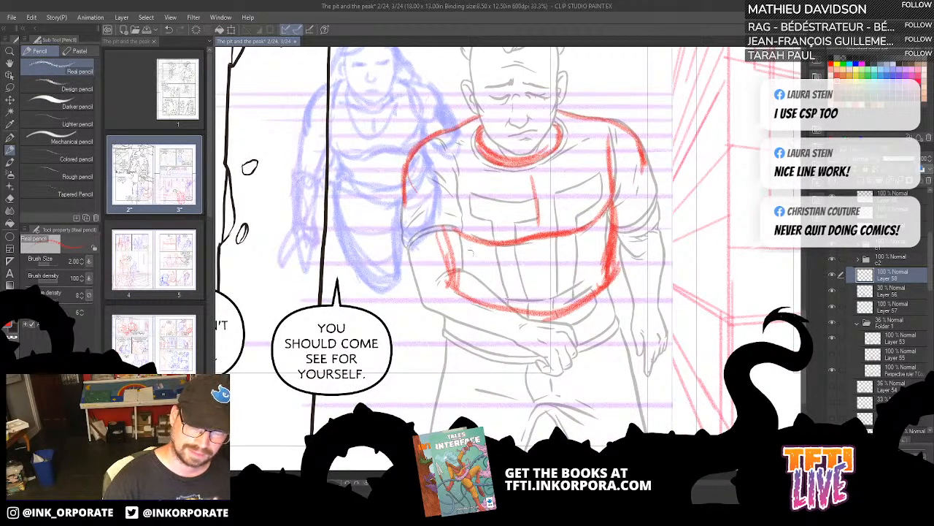
mouse_move(452, 228)
left_mouse_down()
mouse_move(457, 279)
mouse_move(446, 301)
mouse_move(515, 311)
left_mouse_up()
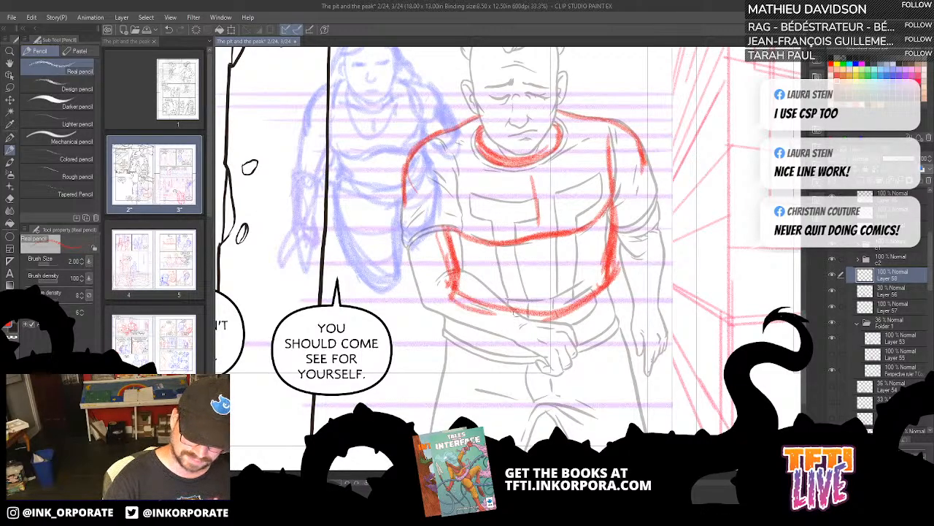
Step: Sketch the front thigh's outlines below the waist and the outer curve of the opposite hip, redoing the first thigh line
left_click_drag(454, 307, 435, 419)
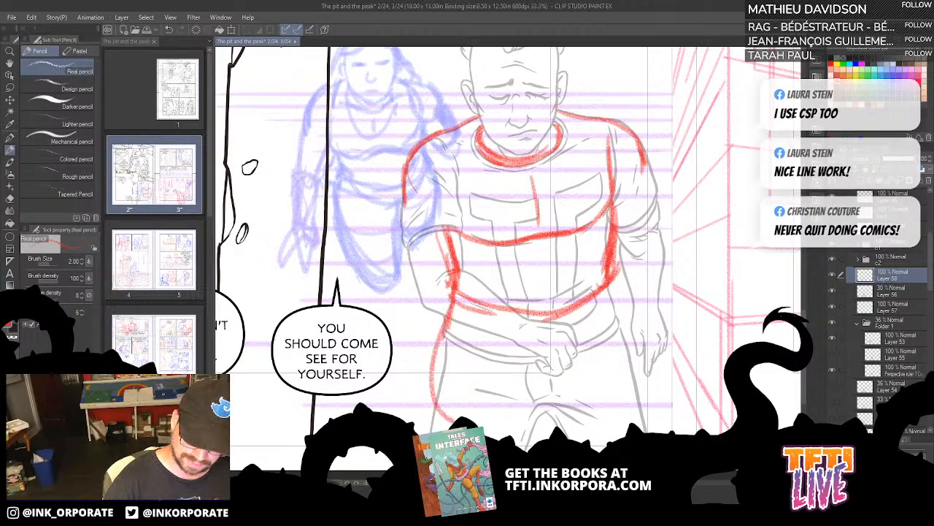
key("ctrl+z")
mouse_move(455, 291)
left_mouse_down()
mouse_move(443, 409)
mouse_move(452, 422)
left_mouse_up()
left_click_drag(443, 383, 452, 416)
mouse_move(506, 438)
left_mouse_down()
mouse_move(539, 347)
mouse_move(571, 317)
mouse_move(614, 342)
left_mouse_up()
left_click_drag(619, 269, 618, 345)
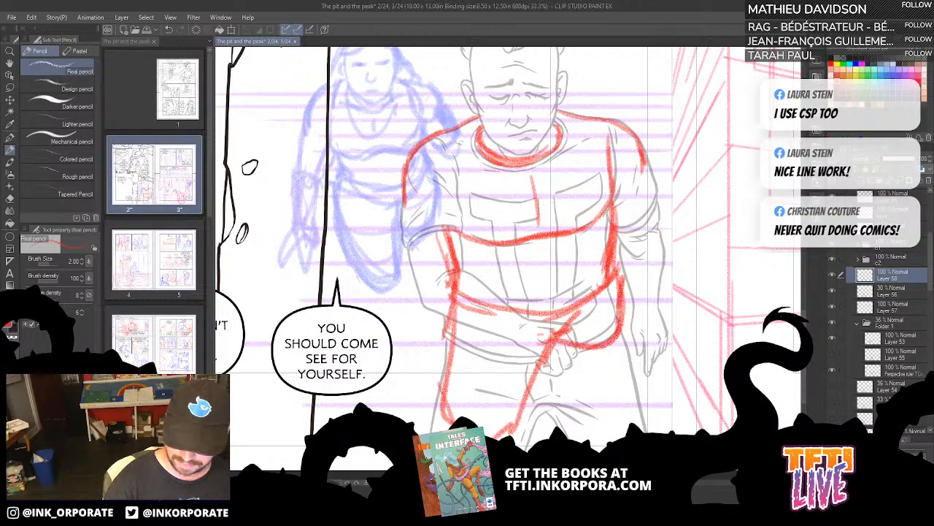
Step: Rough in the shorter rear thigh with stacked curved contours and darken its outer hip line
mouse_move(552, 330)
left_mouse_down()
mouse_move(597, 369)
mouse_move(619, 335)
left_mouse_up()
left_click_drag(623, 295, 622, 369)
mouse_move(545, 347)
left_mouse_down()
mouse_move(559, 366)
mouse_move(627, 347)
left_mouse_up()
left_click_drag(629, 321, 622, 351)
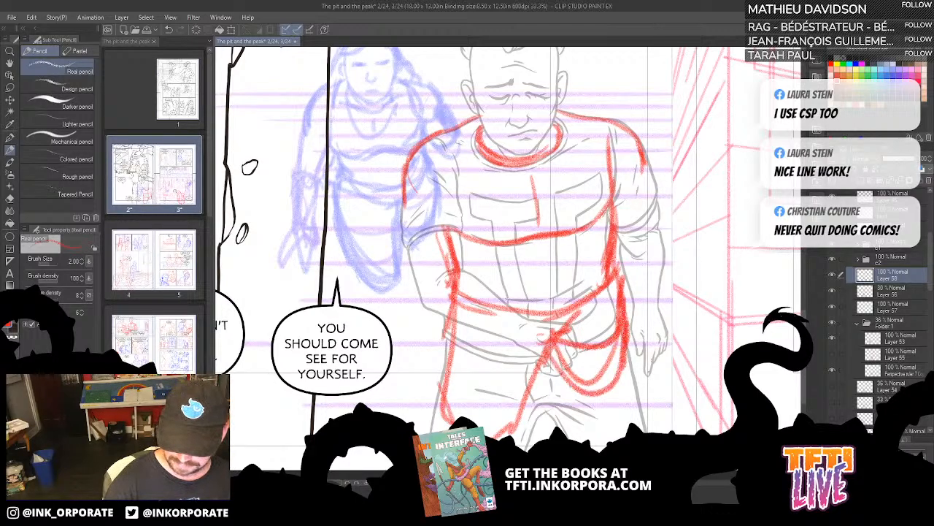
left_click_drag(625, 289, 626, 336)
left_click_drag(613, 258, 622, 301)
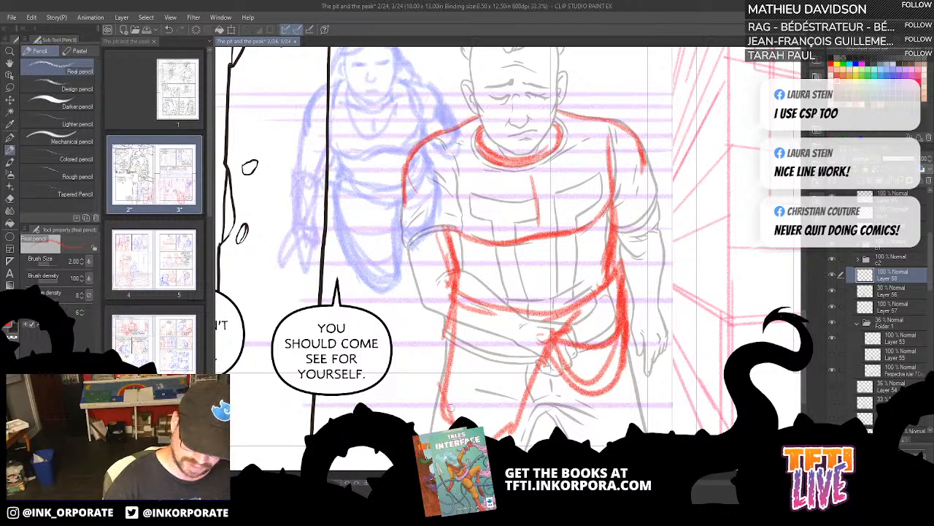
Step: Reinforce the front thigh's outer and inner edges and close its lower end with a curve
mouse_move(454, 326)
left_mouse_down()
mouse_move(464, 397)
mouse_move(490, 431)
left_mouse_up()
left_click_drag(450, 394, 535, 432)
mouse_move(547, 356)
left_mouse_down()
mouse_move(530, 411)
mouse_move(488, 437)
left_mouse_up()
mouse_move(460, 301)
left_mouse_down()
mouse_move(450, 417)
mouse_move(453, 335)
left_mouse_up()
Step: Reinforce the torso's side from the waist up to the armpit and join it to the chest line
left_click_drag(460, 259, 449, 295)
left_click_drag(455, 209, 443, 266)
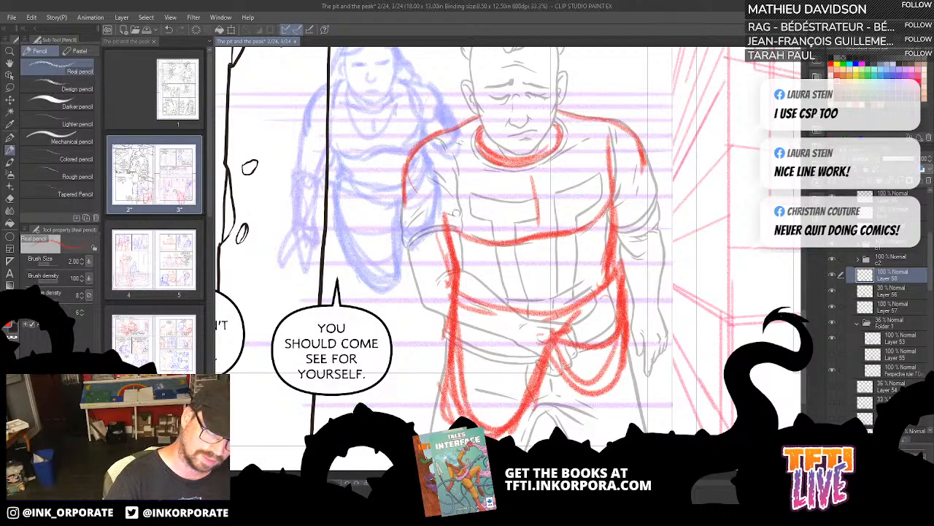
left_click_drag(453, 178, 444, 245)
left_click_drag(445, 162, 438, 197)
left_click_drag(465, 193, 441, 228)
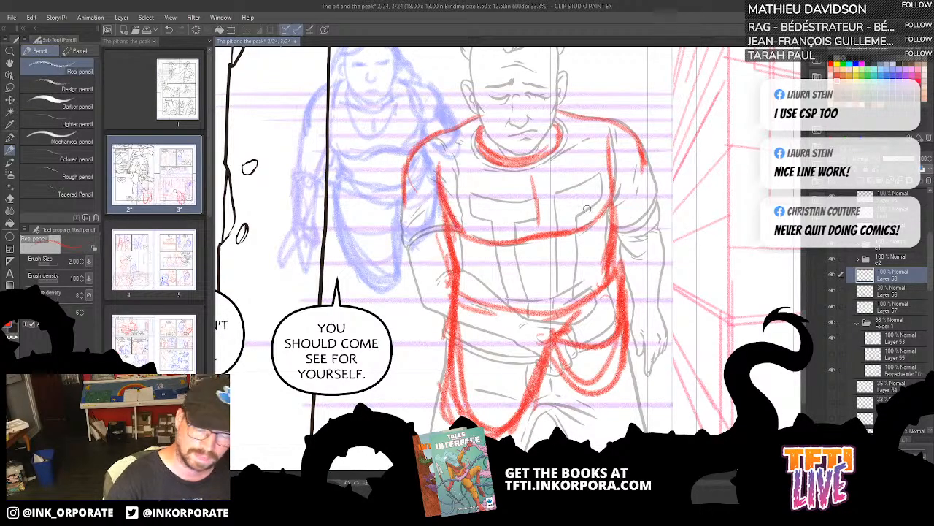
Step: Extend the centre line onto the belly and strengthen the outlines of both thighs and the crotch
left_click_drag(542, 240, 545, 279)
left_click_drag(467, 269, 448, 422)
left_click_drag(617, 270, 627, 340)
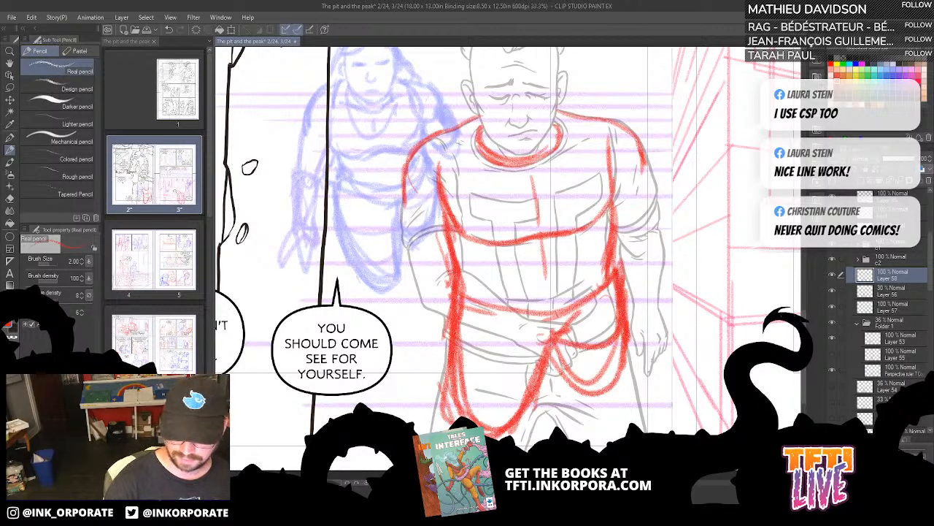
left_click_drag(625, 307, 603, 385)
mouse_move(549, 357)
left_mouse_down()
mouse_move(617, 386)
mouse_move(629, 368)
left_mouse_up()
mouse_move(554, 364)
left_mouse_down()
mouse_move(601, 395)
mouse_move(548, 353)
mouse_move(517, 351)
left_mouse_up()
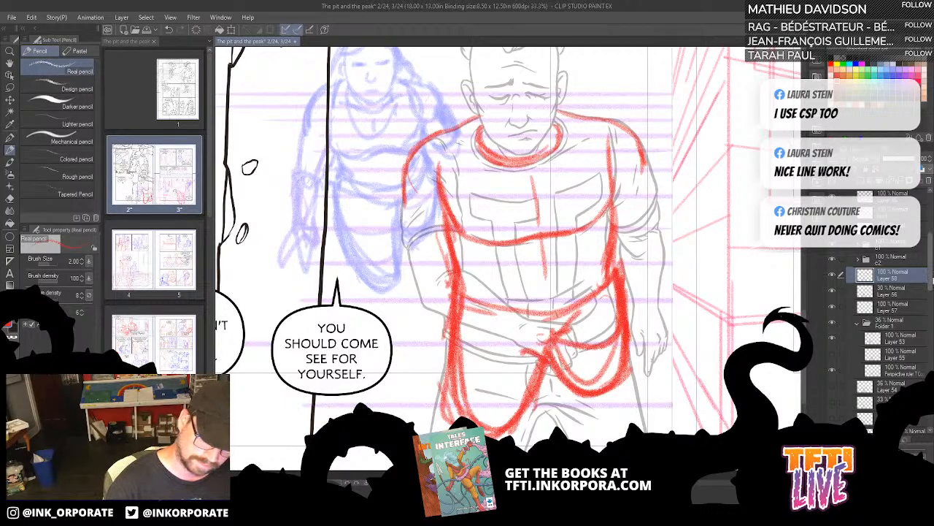
Step: Hide Layer 56, lasso the red lower torso and thighs, shift them slightly upward, and clear the selection
left_click(833, 295)
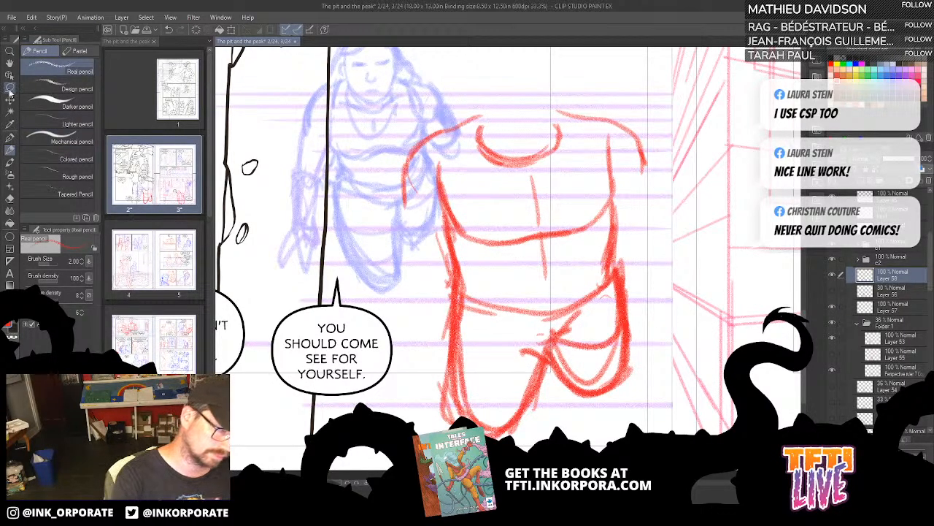
key("m")
mouse_move(644, 384)
left_mouse_down()
mouse_move(619, 425)
mouse_move(412, 331)
mouse_move(437, 204)
mouse_move(556, 243)
mouse_move(650, 208)
mouse_move(610, 407)
left_mouse_up()
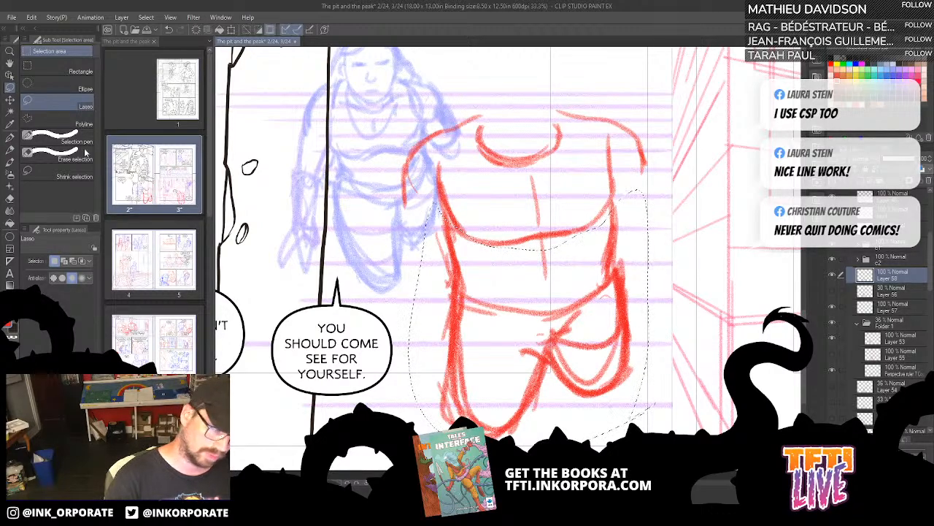
key("k")
left_click_drag(605, 287, 598, 265)
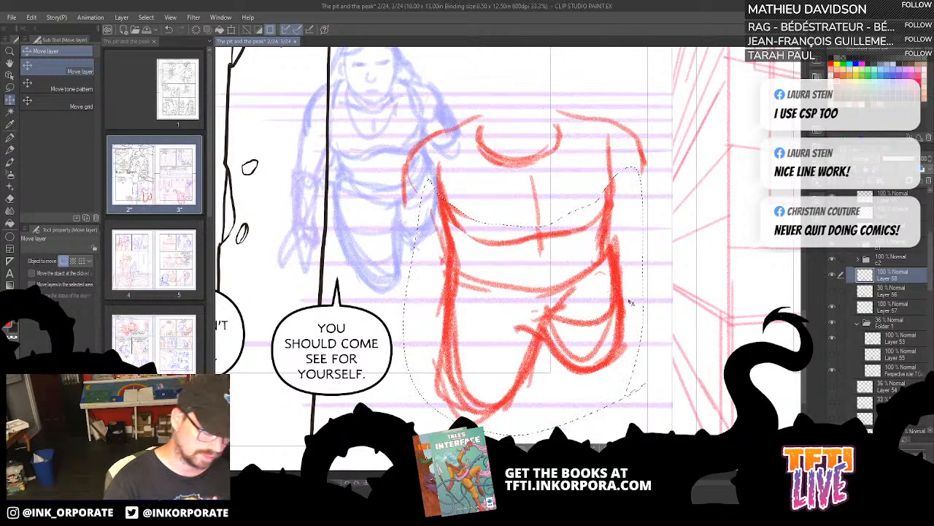
key("ctrl+d")
Step: Build up a deeper curved pelvis line with overlapping red pencil strokes between the waist and thighs
left_click(10, 149)
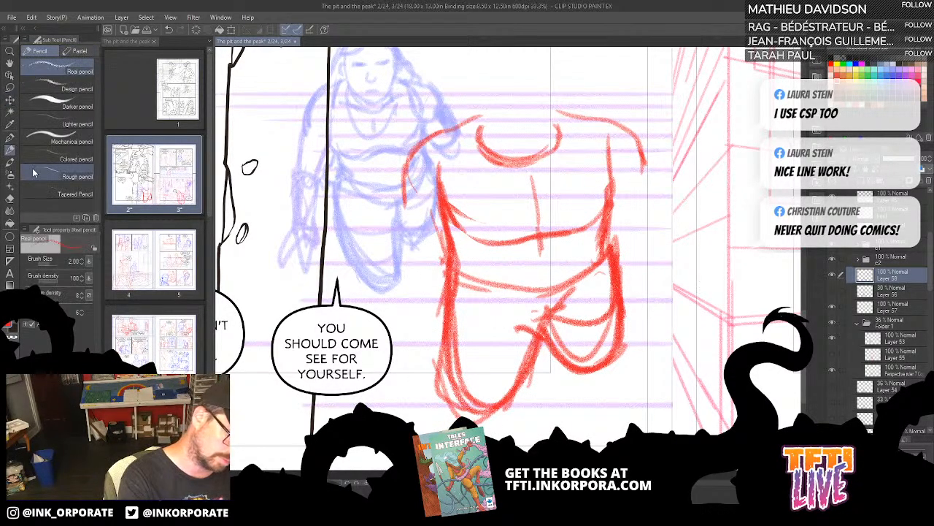
mouse_move(459, 270)
left_mouse_down()
mouse_move(587, 294)
mouse_move(560, 305)
mouse_move(610, 259)
left_mouse_up()
mouse_move(610, 260)
left_mouse_down()
mouse_move(533, 327)
mouse_move(503, 323)
left_mouse_up()
left_click_drag(600, 286, 476, 291)
mouse_move(456, 282)
left_mouse_down()
mouse_move(506, 314)
mouse_move(611, 299)
left_mouse_up()
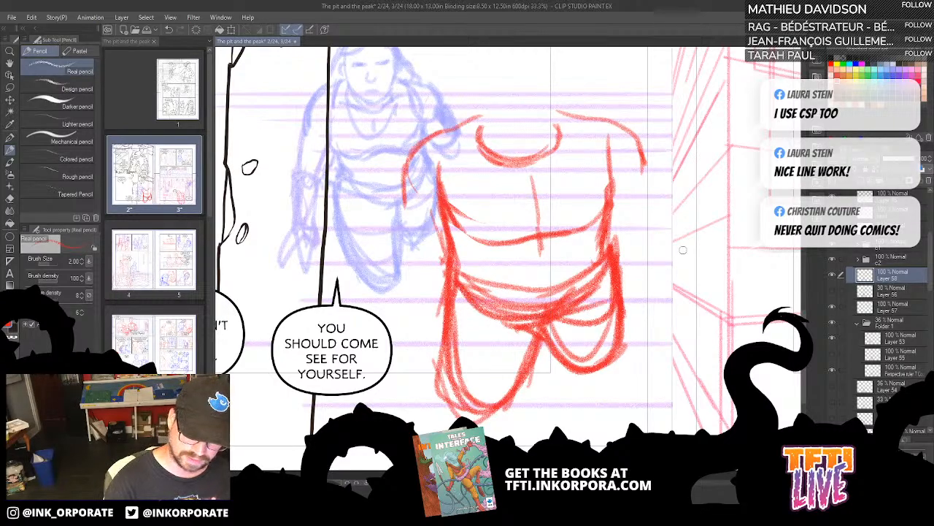
Step: Erase the old waistline strokes, redraw the belly crease and hip edge, and reshape the chest's lower edge into angled rib lines
mouse_move(471, 264)
left_mouse_down()
mouse_move(602, 272)
mouse_move(489, 307)
mouse_move(568, 290)
left_mouse_up()
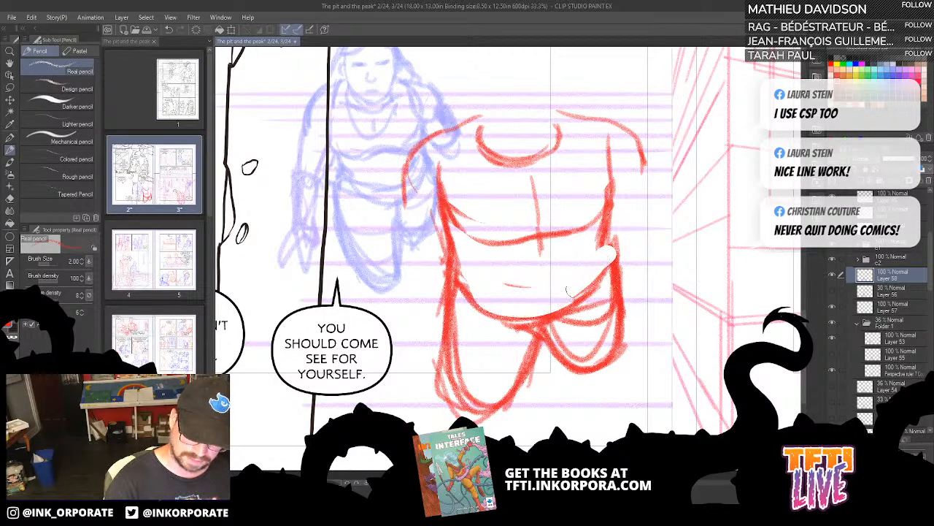
left_click_drag(606, 243, 620, 271)
mouse_move(468, 287)
left_mouse_down()
mouse_move(521, 319)
mouse_move(611, 272)
left_mouse_up()
mouse_move(611, 282)
left_mouse_down()
mouse_move(512, 330)
mouse_move(454, 287)
mouse_move(586, 276)
left_mouse_up()
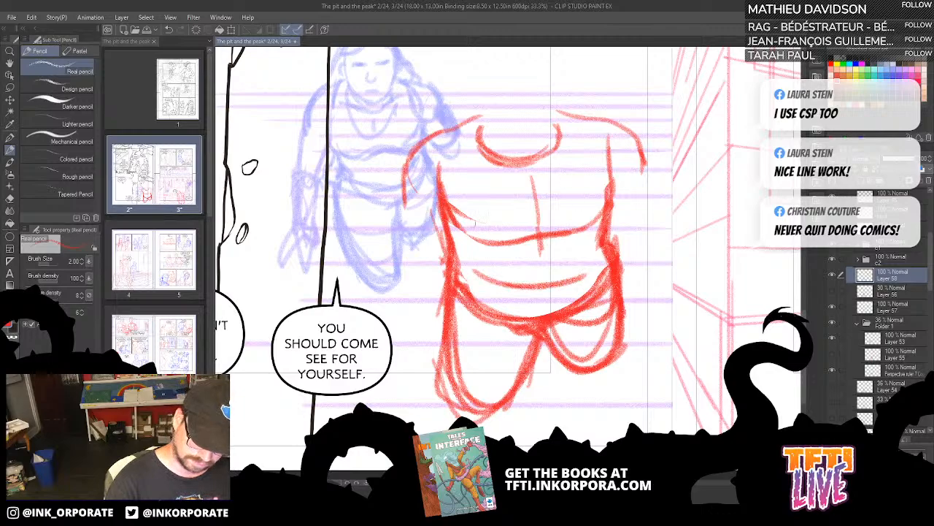
mouse_move(451, 209)
left_mouse_down()
mouse_move(483, 238)
mouse_move(505, 241)
left_mouse_up()
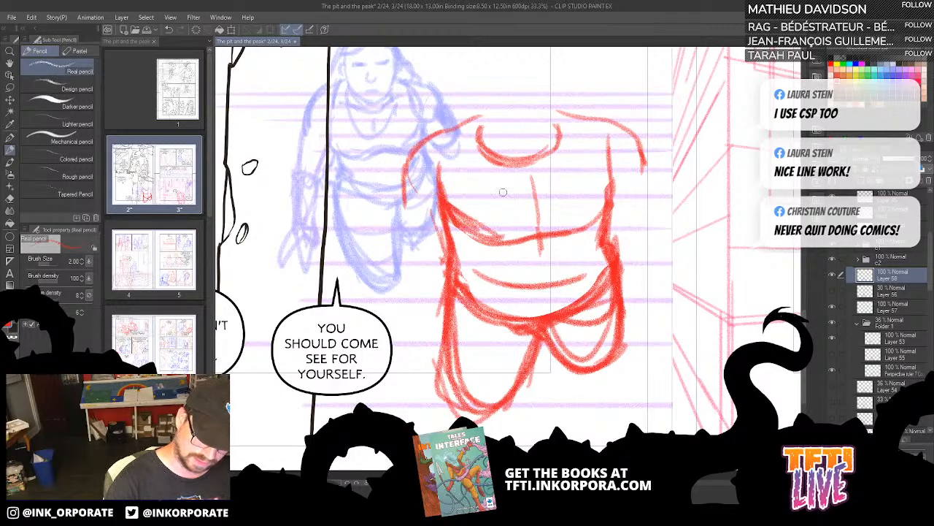
mouse_move(449, 219)
left_mouse_down()
mouse_move(499, 248)
mouse_move(537, 248)
mouse_move(590, 219)
mouse_move(603, 149)
mouse_move(610, 186)
mouse_move(536, 275)
left_mouse_up()
Step: Rough in both upper arms down from the shoulders and touch up the side of the torso
left_click_drag(401, 191, 385, 260)
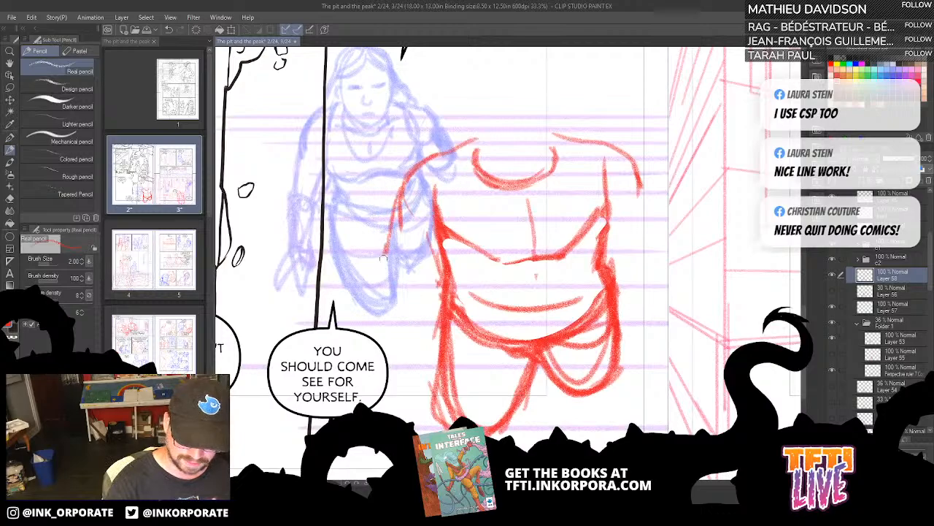
left_click_drag(396, 215, 384, 260)
mouse_move(608, 222)
left_mouse_down()
mouse_move(639, 251)
mouse_move(648, 192)
left_mouse_up()
left_click_drag(639, 188, 650, 231)
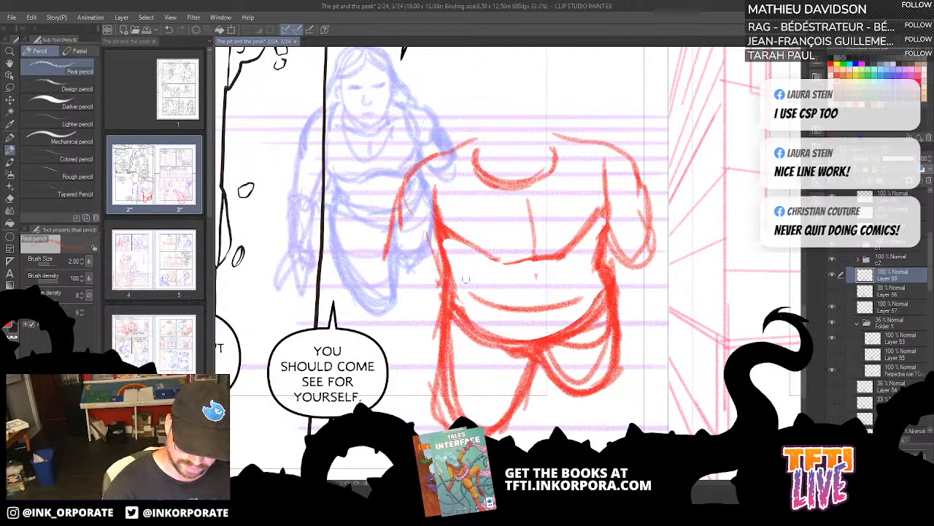
left_click_drag(454, 237, 445, 283)
Step: Switch the man's ink layer and the red sketch layer on and off to check the revised body construction
scroll(653, 300, "up", 2)
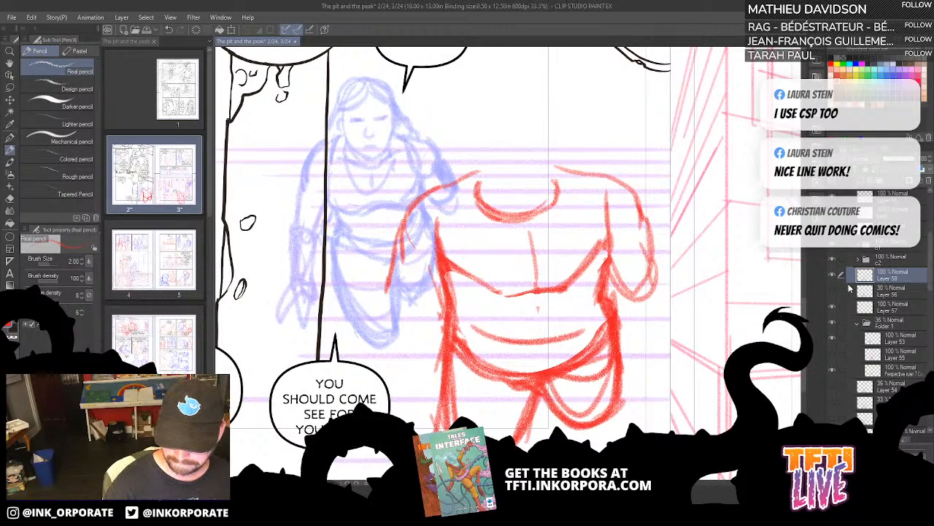
left_click(833, 292)
left_click(836, 306)
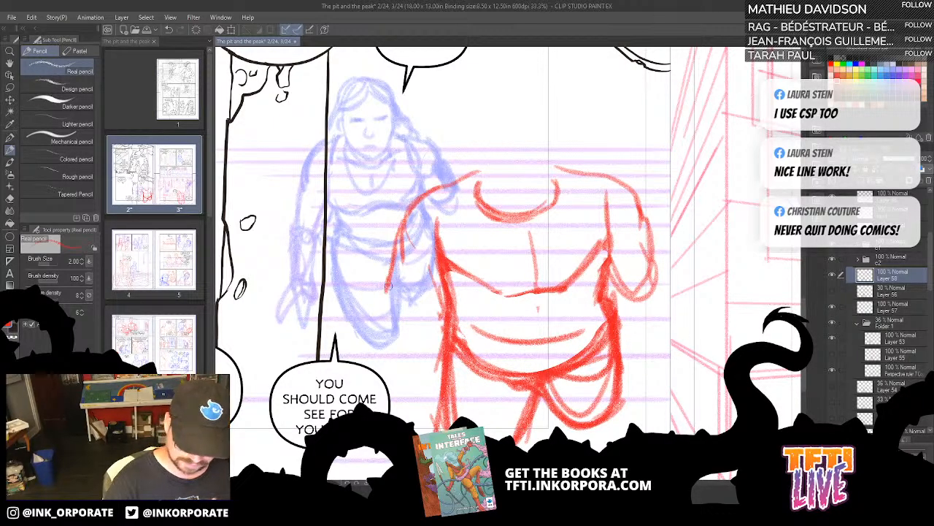
left_click(832, 275)
left_click(832, 276)
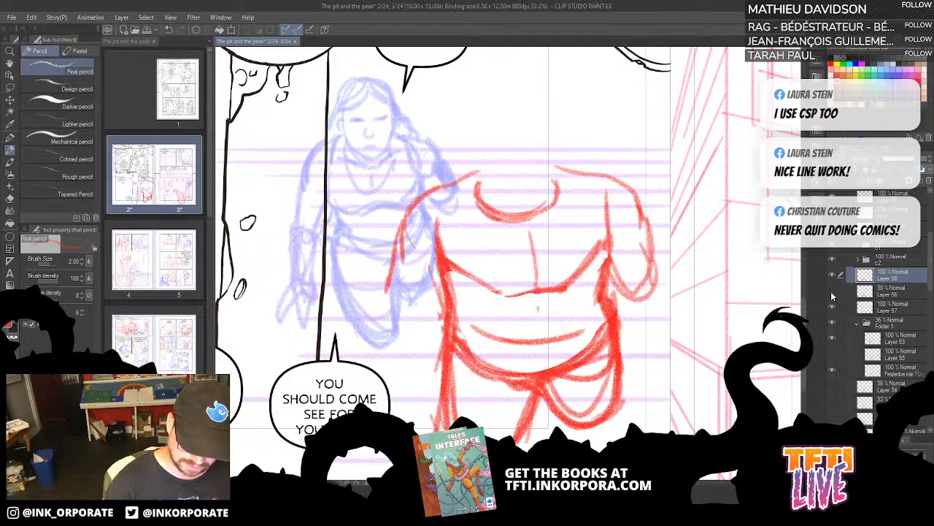
Step: Close the end of one upper arm with a curved edge, then sketch the other arm's elbow contours and tapering forearm in red pencil
left_click(832, 295)
left_click(832, 293)
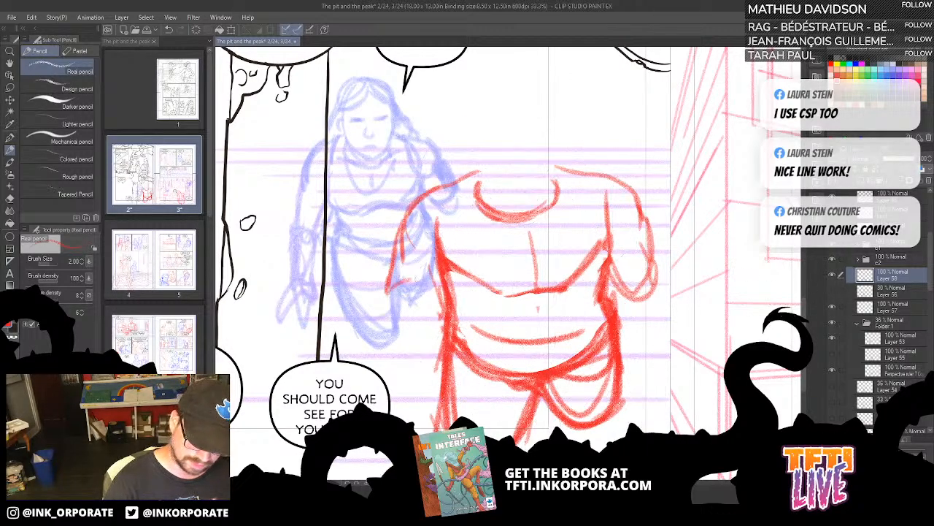
left_click_drag(438, 283, 384, 301)
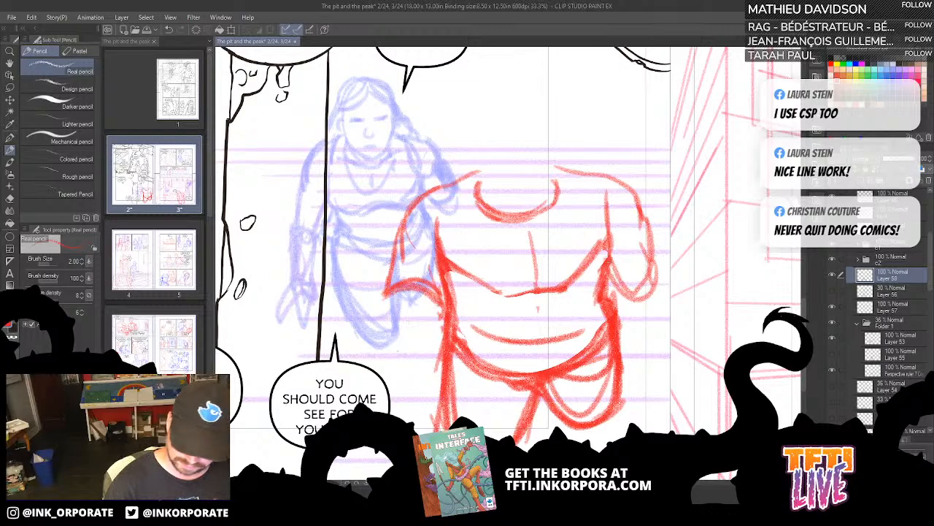
mouse_move(607, 260)
left_mouse_down()
mouse_move(636, 276)
mouse_move(628, 296)
mouse_move(657, 267)
mouse_move(647, 228)
left_mouse_up()
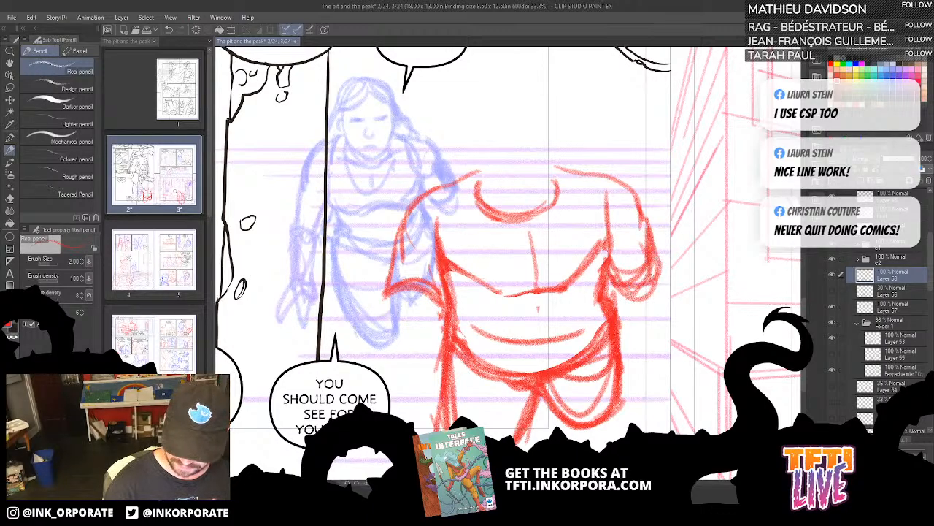
mouse_move(618, 293)
left_mouse_down()
mouse_move(640, 324)
mouse_move(656, 312)
mouse_move(668, 326)
mouse_move(658, 378)
left_mouse_up()
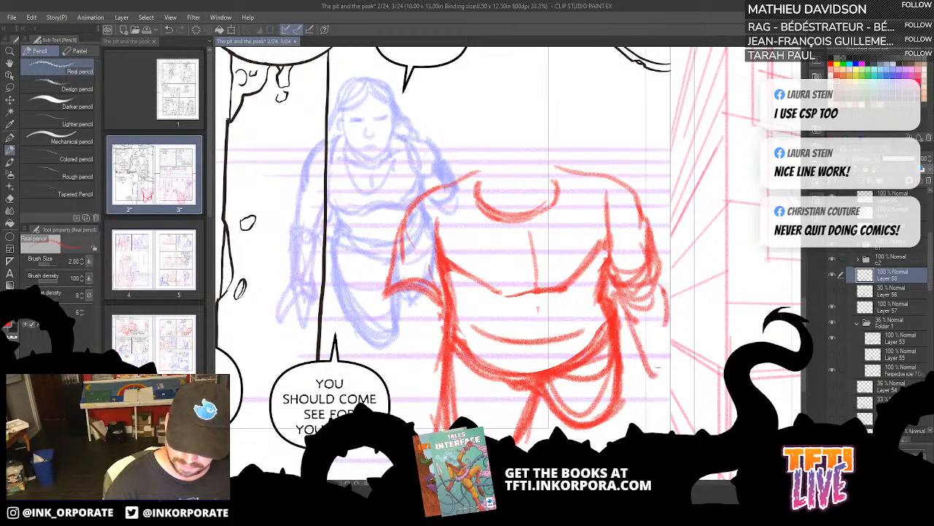
left_click_drag(667, 310, 652, 379)
left_click_drag(668, 294, 661, 342)
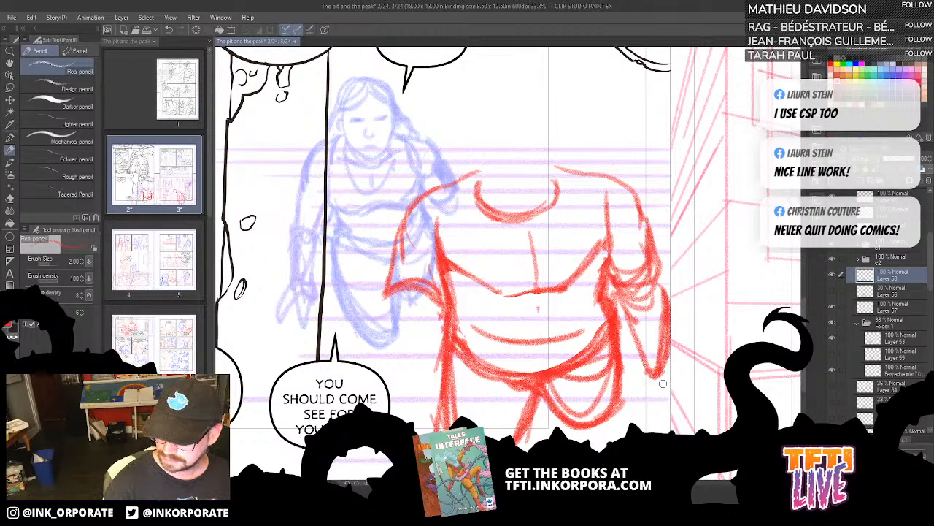
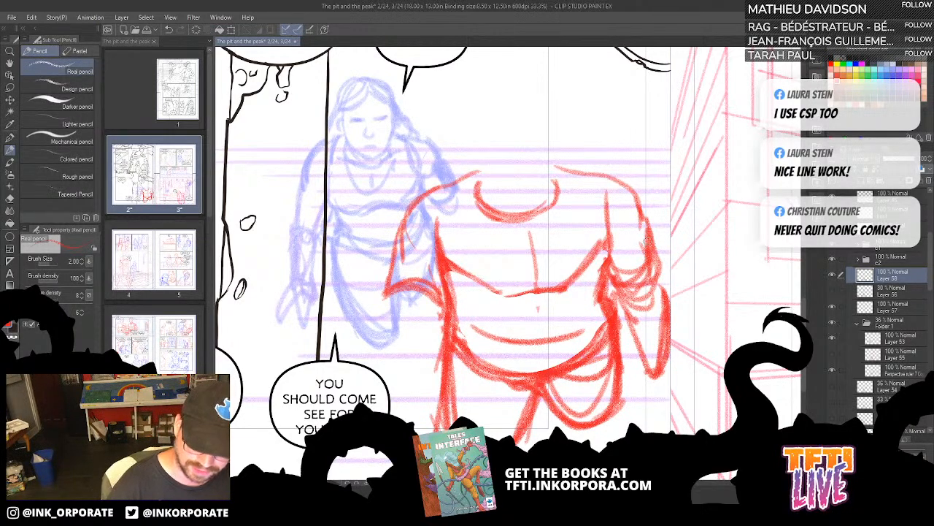
Step: Draw a continuous arched line across the top of the torso, joining both shoulders
mouse_move(645, 241)
left_mouse_down()
mouse_move(636, 206)
mouse_move(615, 180)
mouse_move(485, 162)
mouse_move(448, 182)
left_mouse_up()
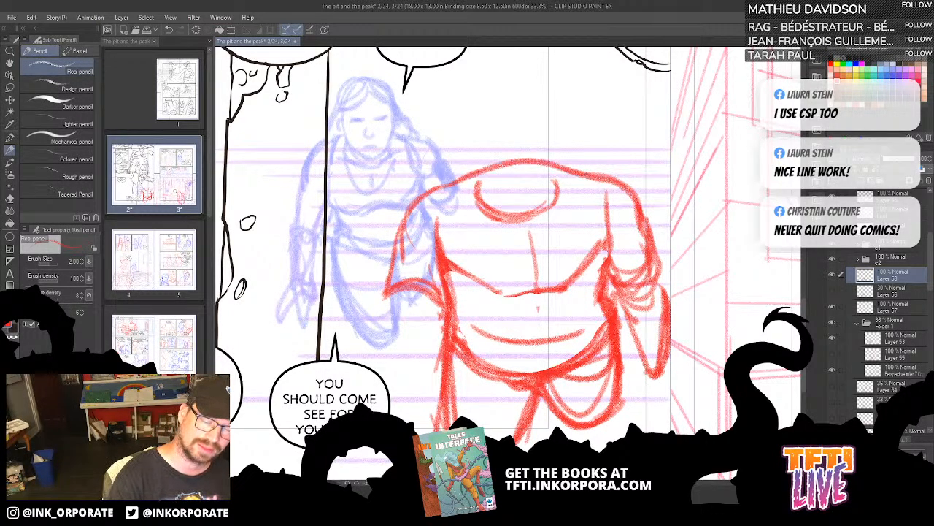
key("ctrl+z")
key("minus")
key("minus")
key("minus")
key("minus")
key("minus")
key("minus")
key("minus")
key("minus")
key("minus")
key("minus")
key("minus")
key("minus")
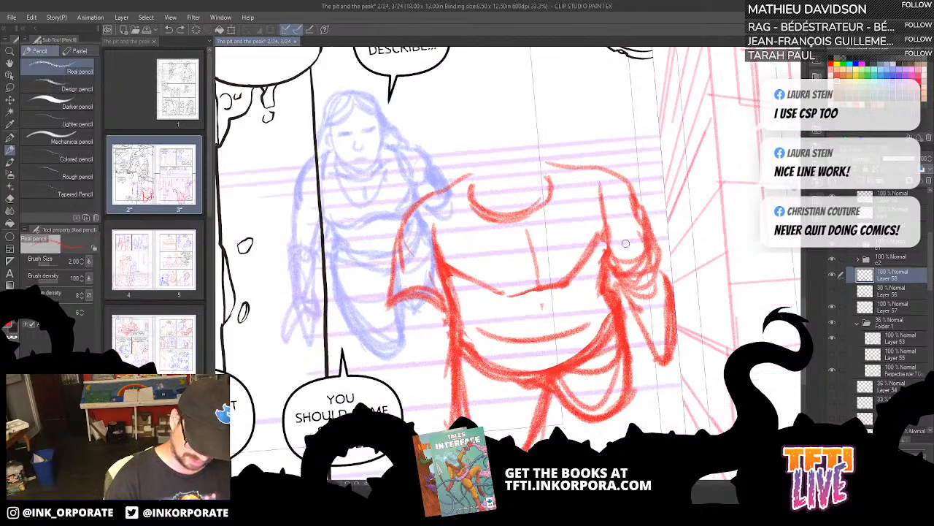
left_click_drag(436, 200, 409, 275)
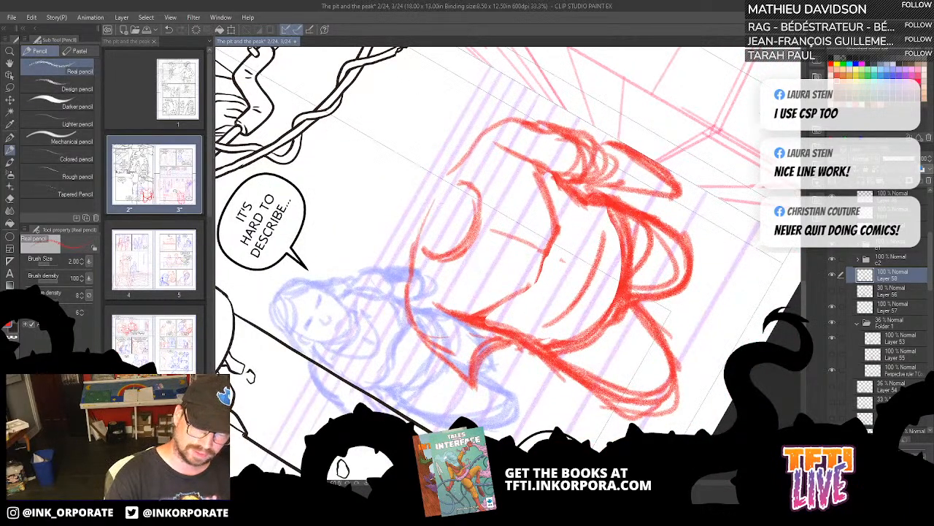
mouse_move(465, 158)
left_mouse_down()
mouse_move(409, 264)
mouse_move(405, 253)
left_mouse_up()
key("asciicircum")
key("asciicircum")
key("asciicircum")
key("asciicircum")
key("asciicircum")
key("asciicircum")
key("asciicircum")
key("asciicircum")
key("asciicircum")
key("asciicircum")
key("asciicircum")
key("asciicircum")
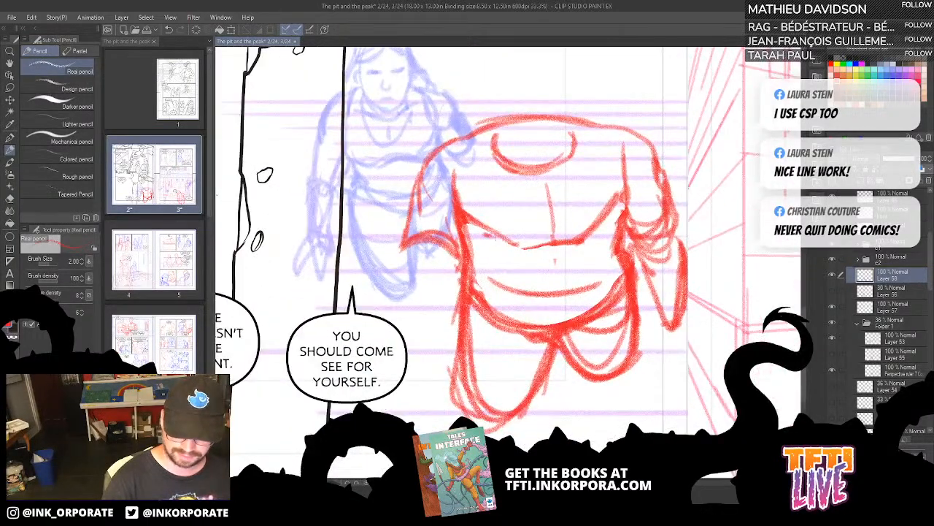
Step: Join the chest's lower edge into one curve, sketch the collarbones, and extend the torso's centre line down to the pelvis
mouse_move(503, 241)
left_mouse_down()
mouse_move(593, 232)
mouse_move(550, 237)
left_mouse_up()
left_click_drag(623, 197, 618, 146)
mouse_move(451, 153)
left_mouse_down()
mouse_move(524, 168)
mouse_move(620, 136)
left_mouse_up()
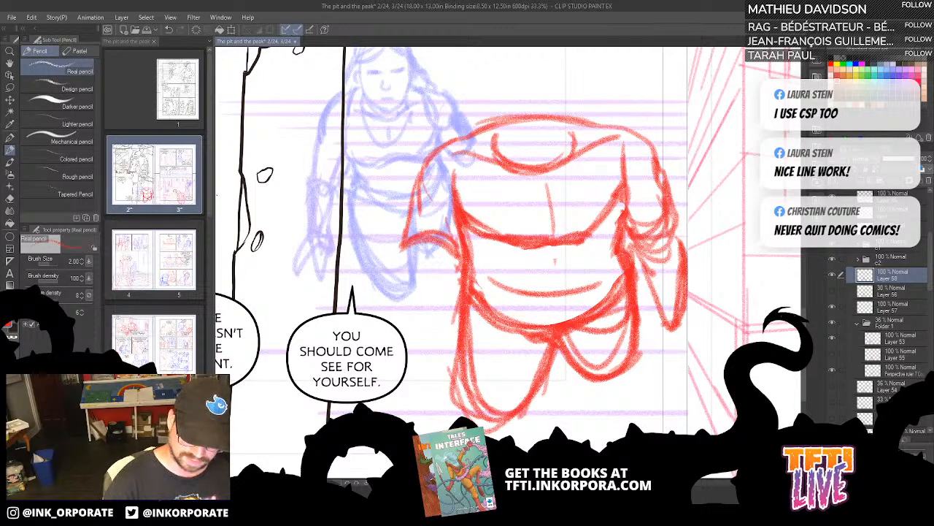
left_click_drag(549, 246, 552, 323)
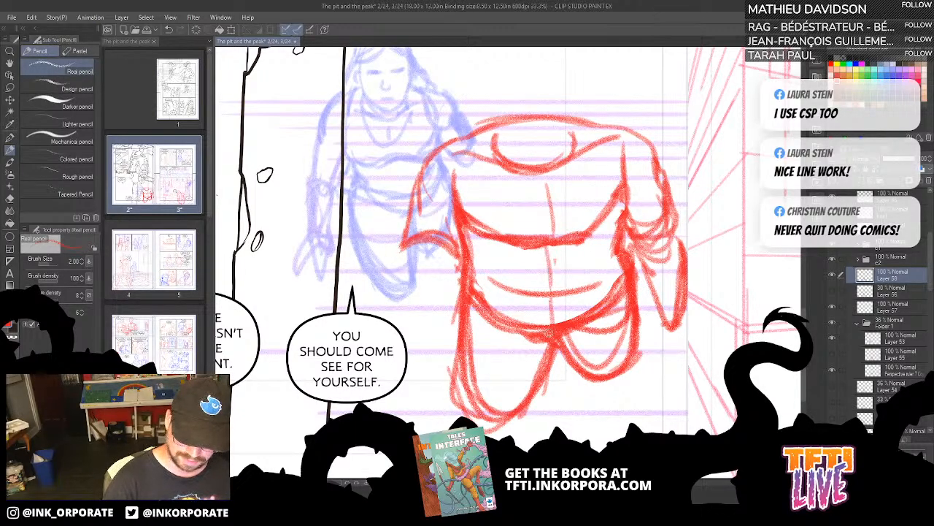
Step: Add curved cross-contour lines around both thighs and reinforce their rounded outlines
mouse_move(489, 356)
left_mouse_down()
mouse_move(468, 390)
mouse_move(471, 336)
mouse_move(545, 353)
mouse_move(631, 330)
left_mouse_up()
mouse_move(470, 317)
left_mouse_down()
mouse_move(548, 334)
mouse_move(628, 373)
left_mouse_up()
left_click_drag(633, 333, 630, 370)
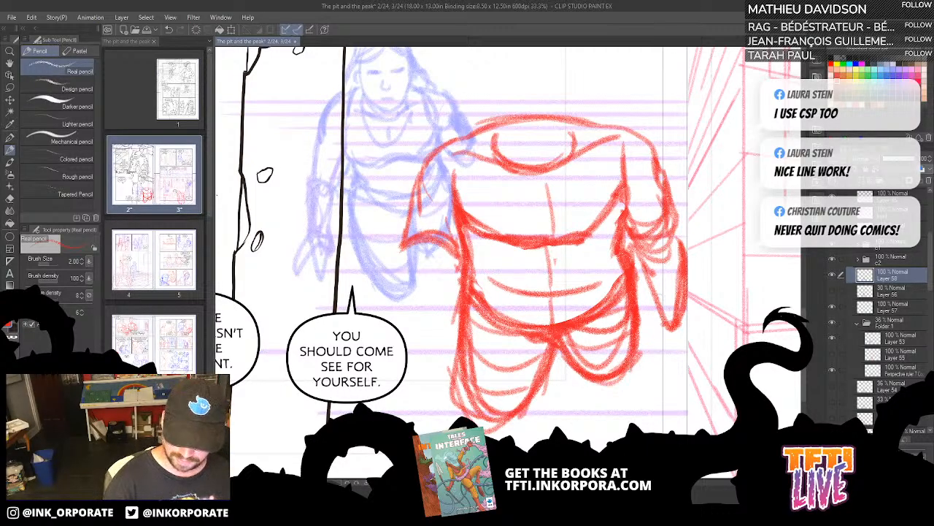
Step: Build up the elbow creases of the arm nearest the wall and darken its outer contour up to the shoulder
mouse_move(684, 311)
left_mouse_down()
mouse_move(661, 339)
mouse_move(665, 320)
left_mouse_up()
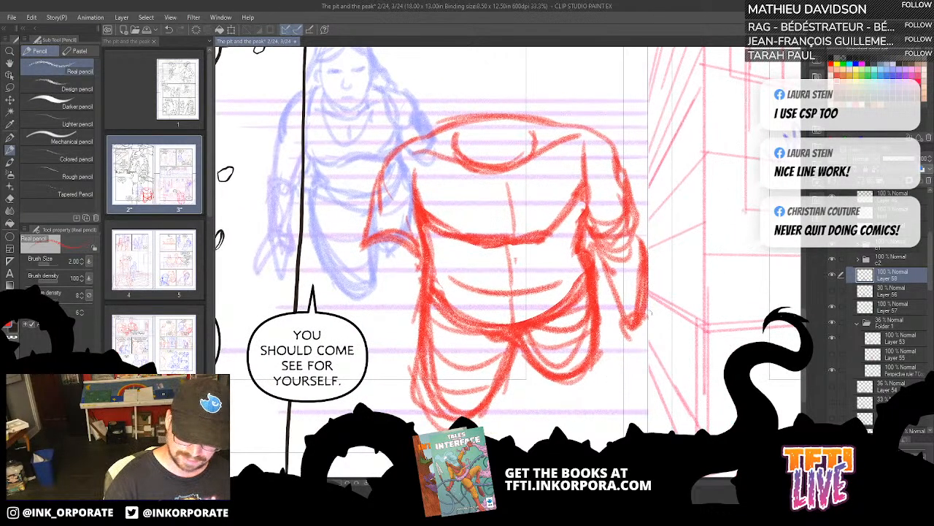
left_click_drag(612, 216, 586, 231)
left_click_drag(640, 202, 612, 232)
left_click_drag(631, 218, 596, 241)
mouse_move(633, 156)
left_mouse_down()
mouse_move(620, 214)
mouse_move(618, 189)
left_mouse_up()
mouse_move(625, 159)
left_mouse_down()
mouse_move(616, 189)
mouse_move(585, 121)
mouse_move(559, 115)
left_mouse_up()
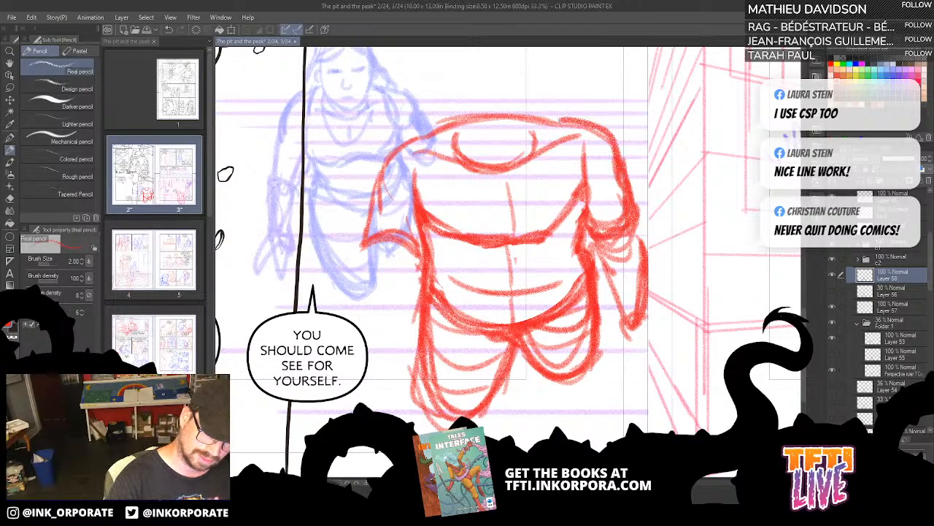
Step: Wrap cross-contour bands around both upper arms and curve the armhole lines into the shoulders
mouse_move(372, 219)
left_mouse_down()
mouse_move(413, 212)
mouse_move(415, 227)
left_mouse_up()
mouse_move(365, 206)
left_mouse_down()
mouse_move(413, 180)
mouse_move(408, 161)
left_mouse_up()
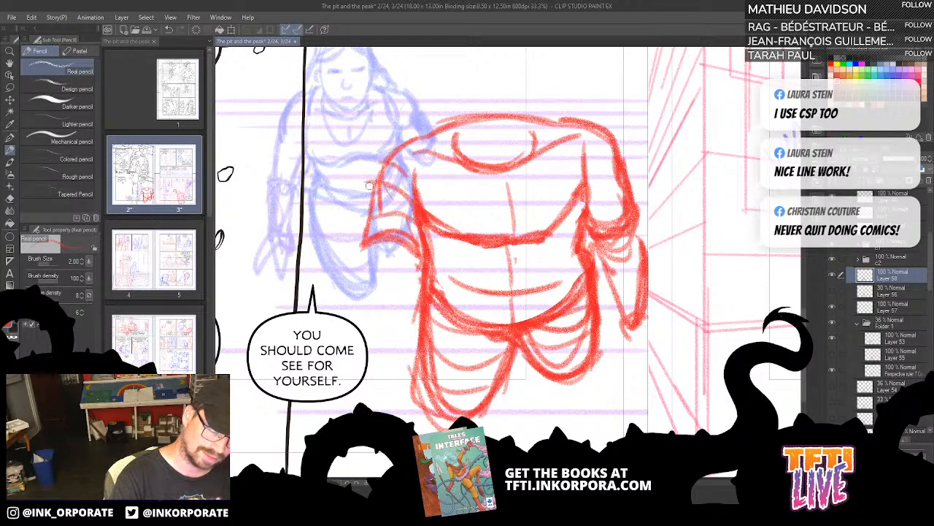
left_click_drag(614, 192, 590, 208)
left_click_drag(616, 155, 585, 171)
left_click_drag(587, 126, 565, 172)
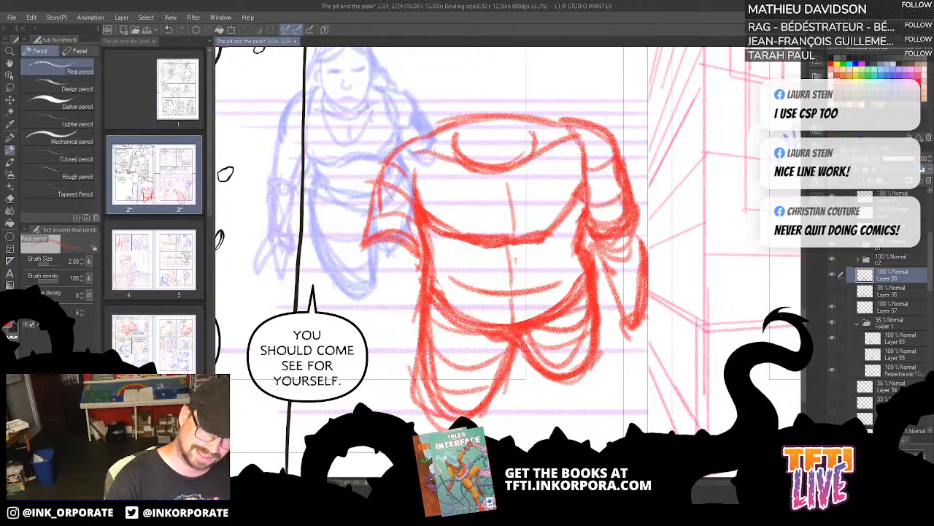
left_click_drag(414, 168, 436, 133)
left_click_drag(430, 142, 408, 191)
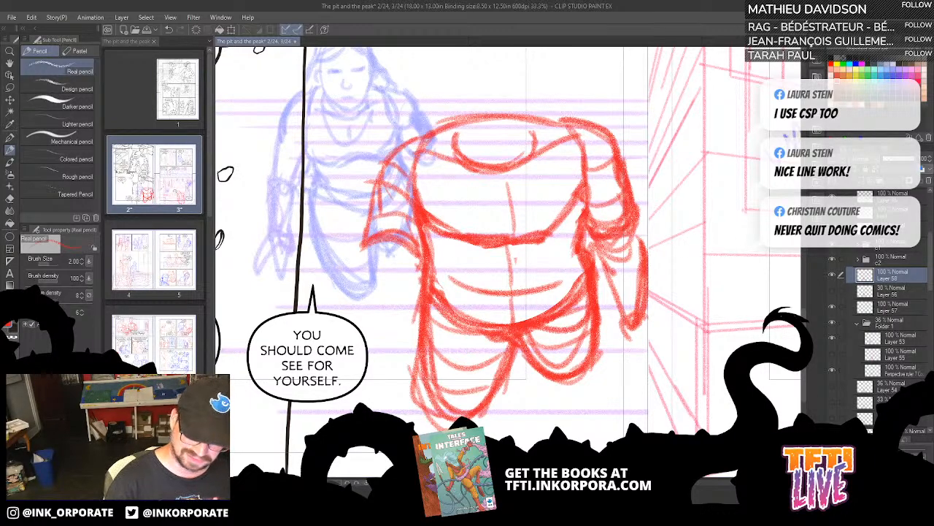
Step: Start the forearm below the woman's-side sleeve with a curved contour and extend the outline of the thigh beneath it
mouse_move(365, 248)
left_mouse_down()
mouse_move(377, 310)
mouse_move(407, 266)
left_mouse_up()
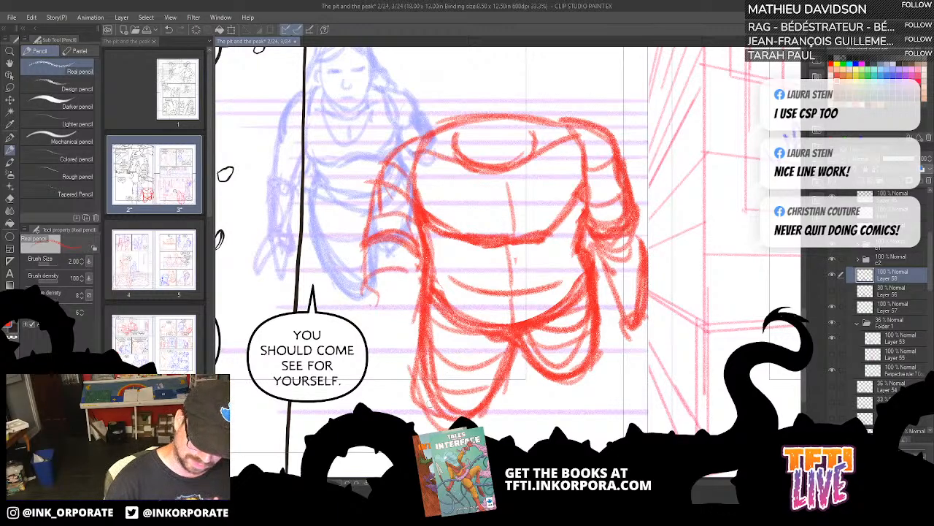
mouse_move(412, 380)
left_mouse_down()
mouse_move(424, 422)
mouse_move(438, 432)
left_mouse_up()
mouse_move(502, 378)
left_mouse_down()
mouse_move(479, 427)
mouse_move(508, 378)
left_mouse_up()
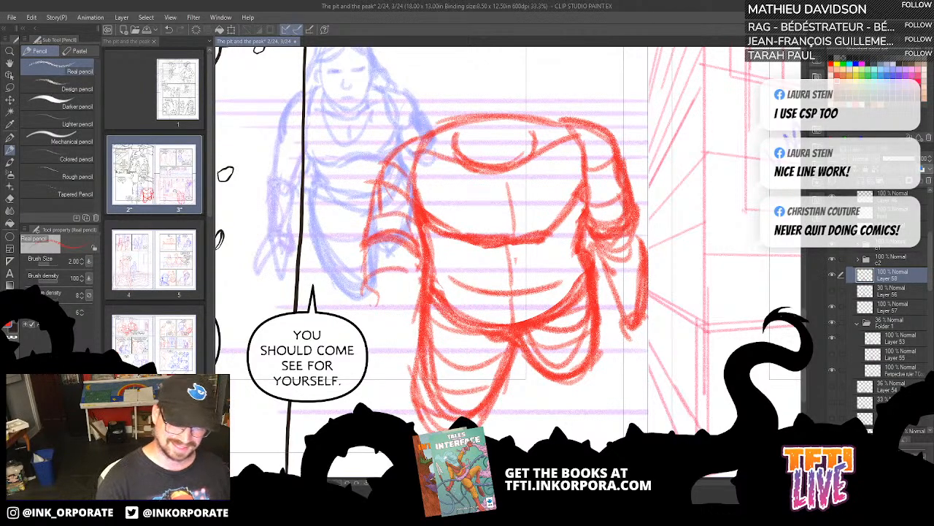
Step: Rework the chest's lower edge into two separate pectoral lines and erase the band across the upper belly
mouse_move(461, 228)
left_mouse_down()
mouse_move(535, 231)
mouse_move(536, 241)
left_mouse_up()
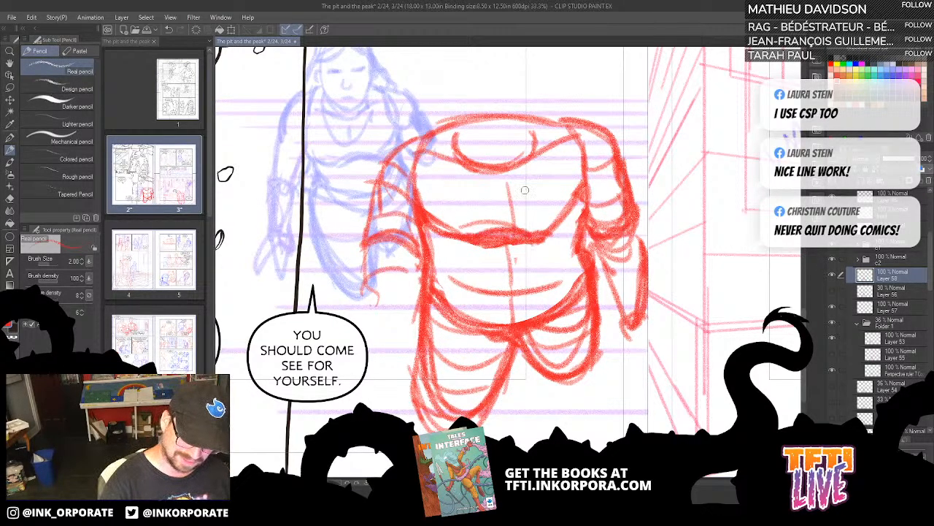
mouse_move(474, 243)
left_mouse_down()
mouse_move(530, 238)
mouse_move(467, 249)
left_mouse_up()
mouse_move(467, 249)
left_mouse_down()
mouse_move(537, 244)
mouse_move(517, 224)
mouse_move(453, 239)
mouse_move(440, 219)
mouse_move(558, 219)
mouse_move(591, 191)
left_mouse_up()
left_click_drag(491, 260, 486, 327)
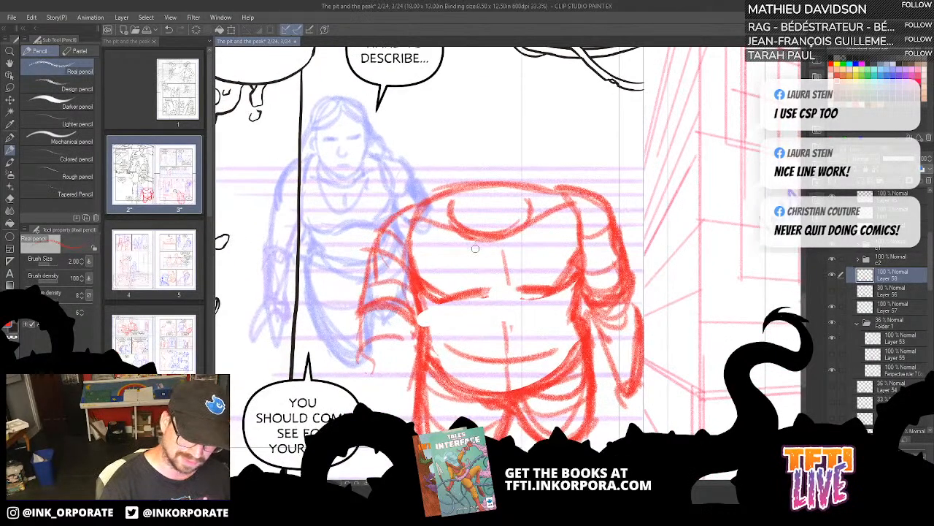
mouse_move(475, 248)
left_mouse_down()
mouse_move(538, 179)
mouse_move(541, 216)
left_mouse_up()
key("ctrl+z")
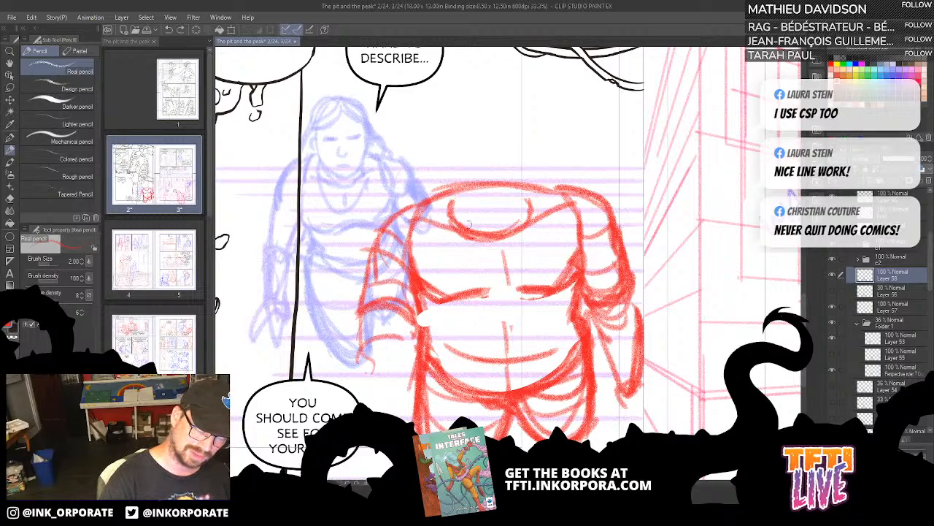
mouse_move(468, 227)
left_mouse_down()
mouse_move(449, 174)
mouse_move(541, 197)
left_mouse_up()
key("ctrl+z")
left_click_drag(441, 191, 542, 209)
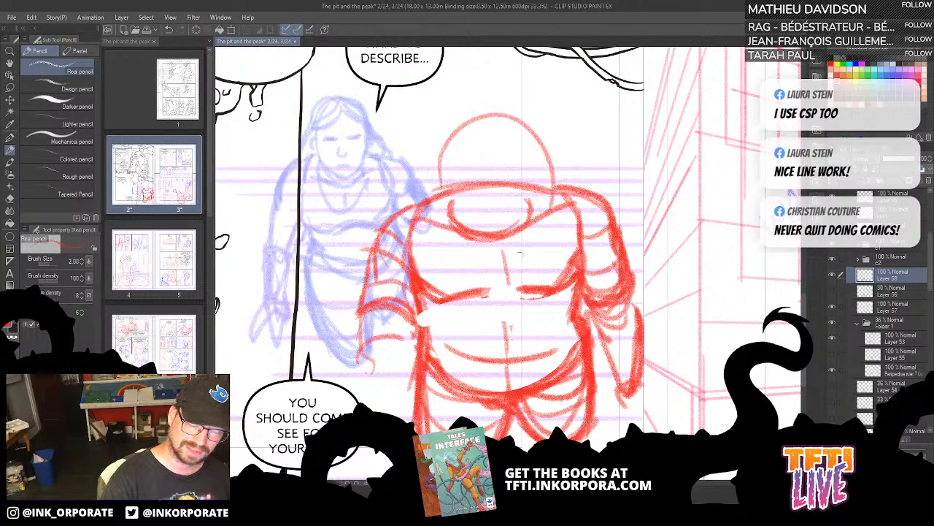
key("ctrl+z")
Step: Draw the head as a tall oval overlapping the shoulders, add a deep curve below it, and compare with the man's ink layer
mouse_move(445, 179)
left_mouse_down()
mouse_move(511, 123)
mouse_move(528, 239)
mouse_move(503, 279)
mouse_move(541, 196)
mouse_move(448, 163)
mouse_move(448, 210)
mouse_move(469, 127)
left_mouse_up()
mouse_move(444, 205)
left_mouse_down()
mouse_move(501, 113)
mouse_move(539, 179)
left_mouse_up()
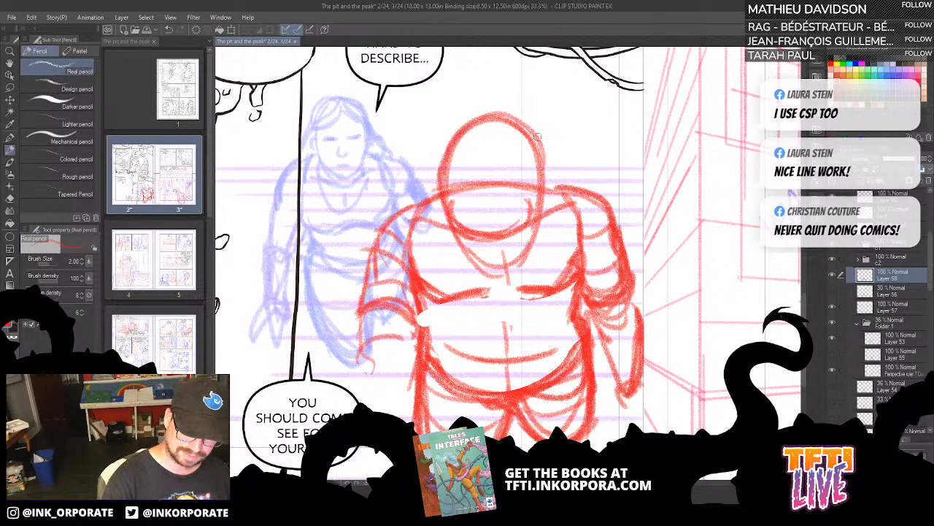
mouse_move(537, 136)
left_mouse_down()
mouse_move(492, 262)
mouse_move(527, 273)
left_mouse_up()
left_click(832, 295)
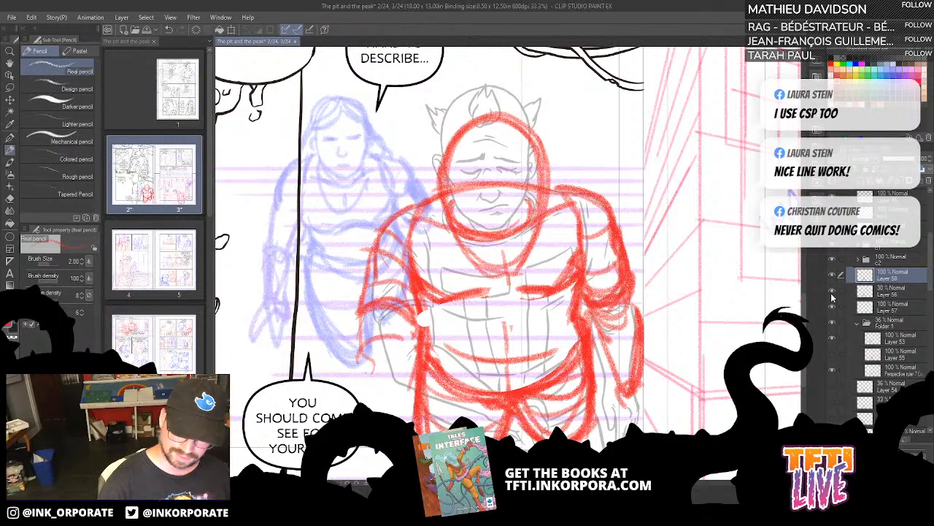
left_click(833, 293)
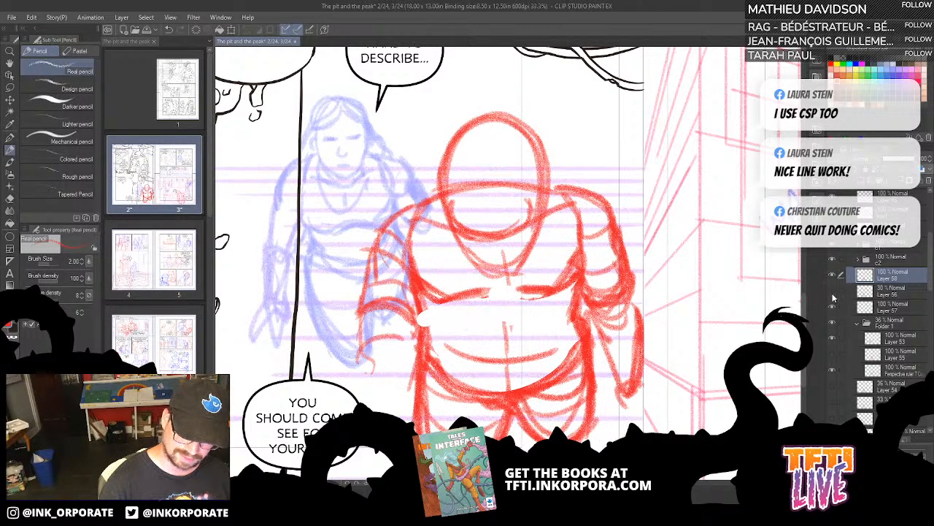
Step: Rough in the hand at the end of the wall-side forearm and darken the rounded end of the nearby thigh
left_click_drag(695, 349, 712, 297)
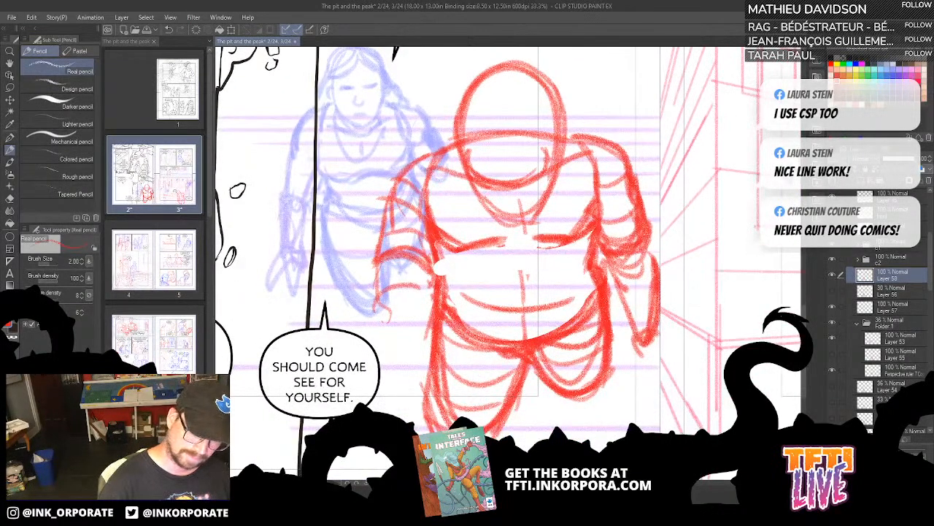
mouse_move(630, 324)
left_mouse_down()
mouse_move(653, 305)
mouse_move(628, 322)
mouse_move(646, 351)
left_mouse_up()
mouse_move(660, 309)
left_mouse_down()
mouse_move(633, 375)
mouse_move(660, 323)
left_mouse_up()
mouse_move(541, 369)
left_mouse_down()
mouse_move(587, 387)
mouse_move(604, 364)
left_mouse_up()
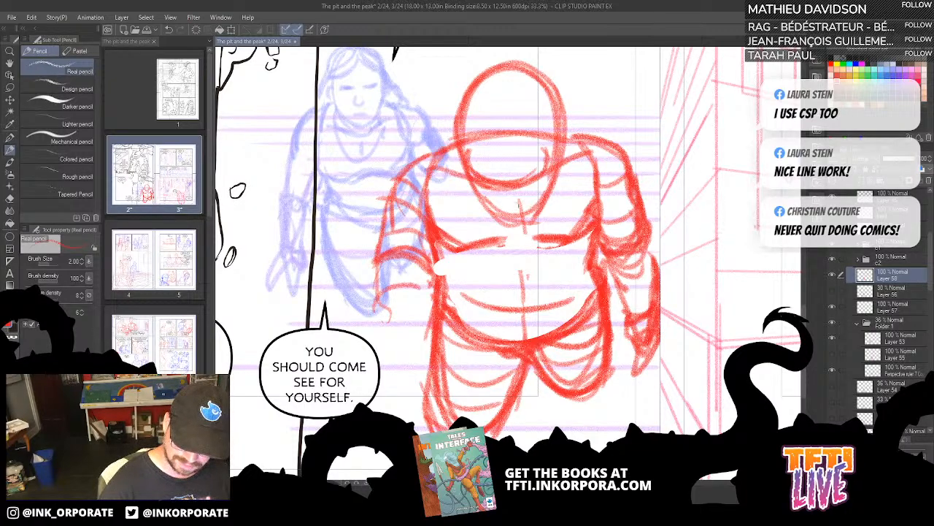
Step: Thicken the deep curve beneath the head, the side of the head and the arched shoulder line
mouse_move(488, 212)
left_mouse_down()
mouse_move(533, 225)
mouse_move(560, 174)
left_mouse_up()
left_click_drag(544, 214, 559, 168)
mouse_move(568, 115)
left_mouse_down()
mouse_move(541, 221)
mouse_move(553, 199)
mouse_move(516, 232)
mouse_move(542, 223)
left_mouse_up()
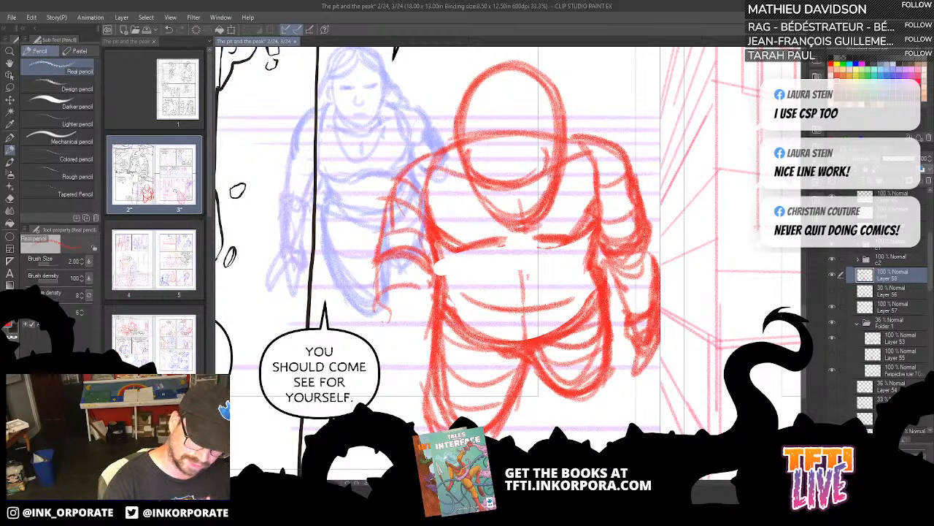
mouse_move(431, 154)
left_mouse_down()
mouse_move(473, 130)
mouse_move(553, 134)
left_mouse_up()
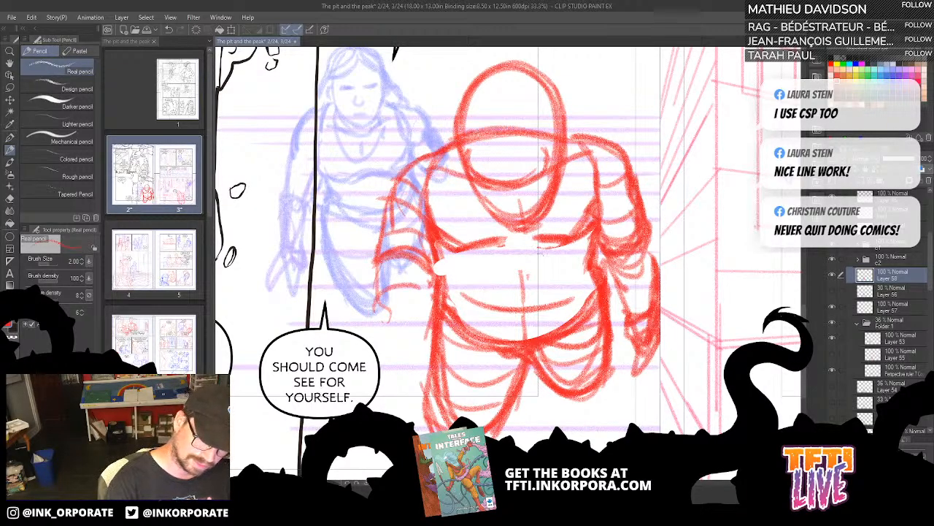
Step: Strengthen the wall-side arm's outer contour and add more cross-contour bands around both elbows and the opposite forearm
left_click_drag(646, 237, 659, 291)
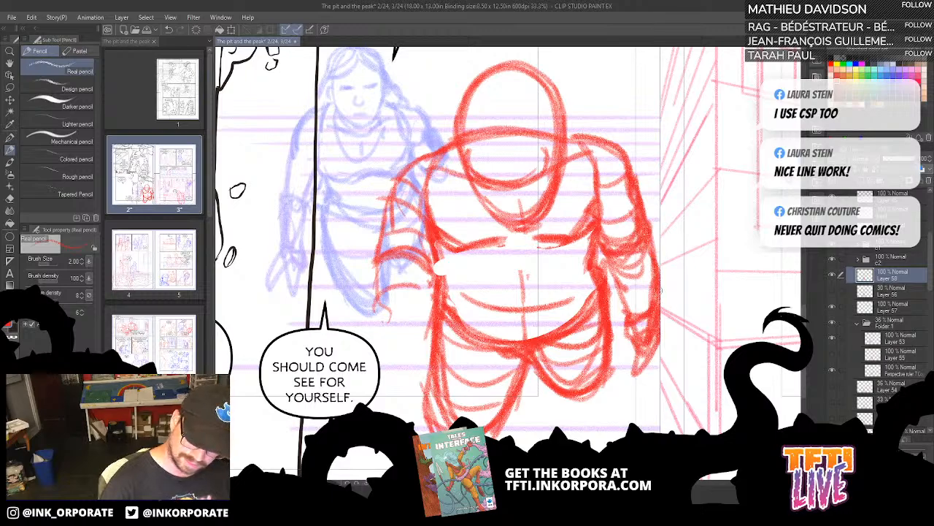
mouse_move(598, 232)
left_mouse_down()
mouse_move(649, 201)
mouse_move(642, 190)
left_mouse_up()
mouse_move(431, 236)
left_mouse_down()
mouse_move(373, 256)
mouse_move(379, 320)
left_mouse_up()
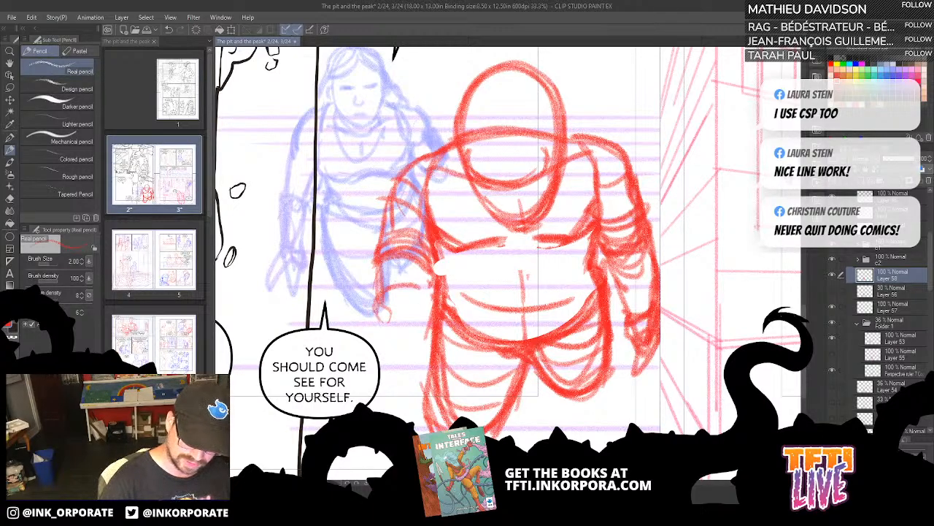
left_click_drag(434, 277, 392, 293)
left_click_drag(424, 282, 408, 287)
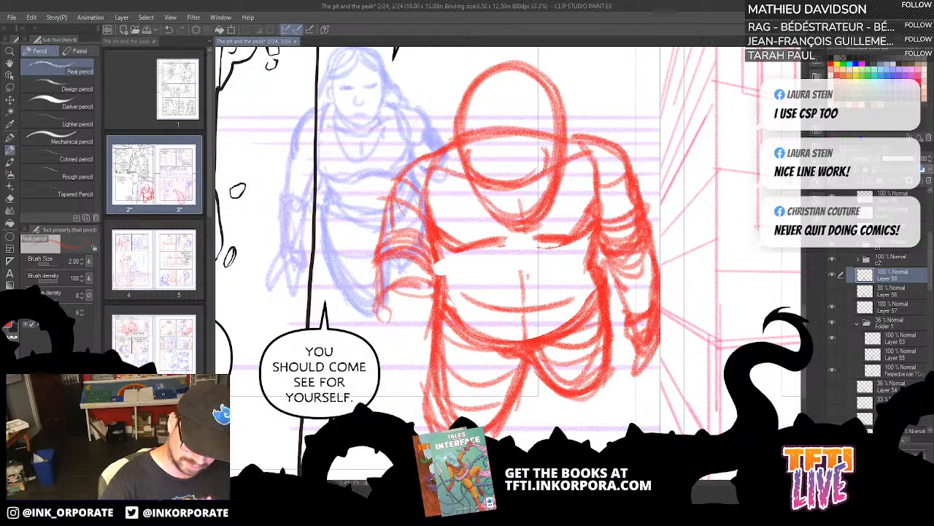
Step: Build up the woman's-side arm and sketch its forearm bending inward across the hip, with a rough hand at the waist
left_click_drag(393, 185, 389, 308)
mouse_move(434, 267)
left_mouse_down()
mouse_move(385, 285)
mouse_move(408, 330)
mouse_move(434, 292)
left_mouse_up()
left_click_drag(497, 289, 457, 326)
left_click_drag(392, 299, 394, 332)
mouse_move(428, 277)
left_mouse_down()
mouse_move(392, 307)
mouse_move(394, 365)
left_mouse_up()
left_click_drag(470, 363, 459, 371)
left_click_drag(486, 295, 450, 355)
left_click_drag(491, 308, 463, 375)
mouse_move(465, 282)
left_mouse_down()
mouse_move(389, 284)
mouse_move(442, 295)
left_mouse_up()
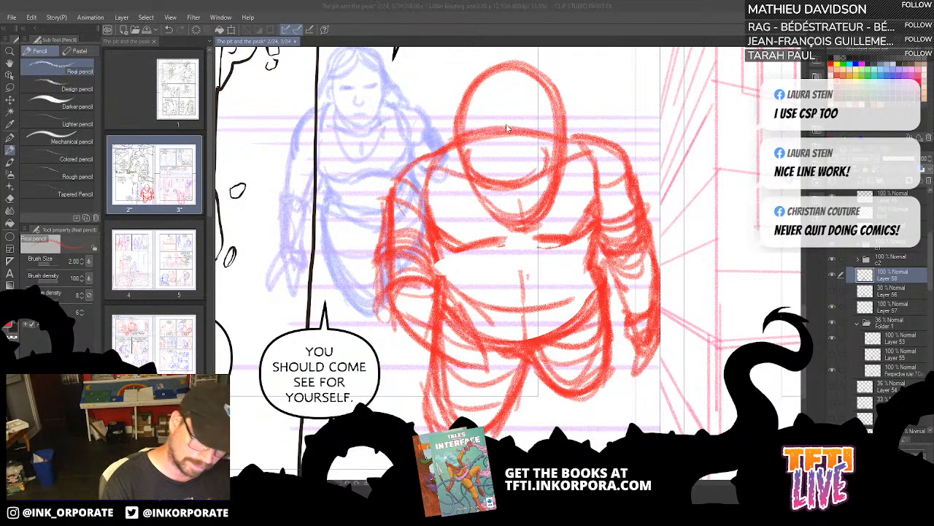
Step: Draw a vertical centre line down the man's head and short contour strokes on both sides of his neck
scroll(508, 128, "up", 4)
left_click_drag(515, 123, 525, 285)
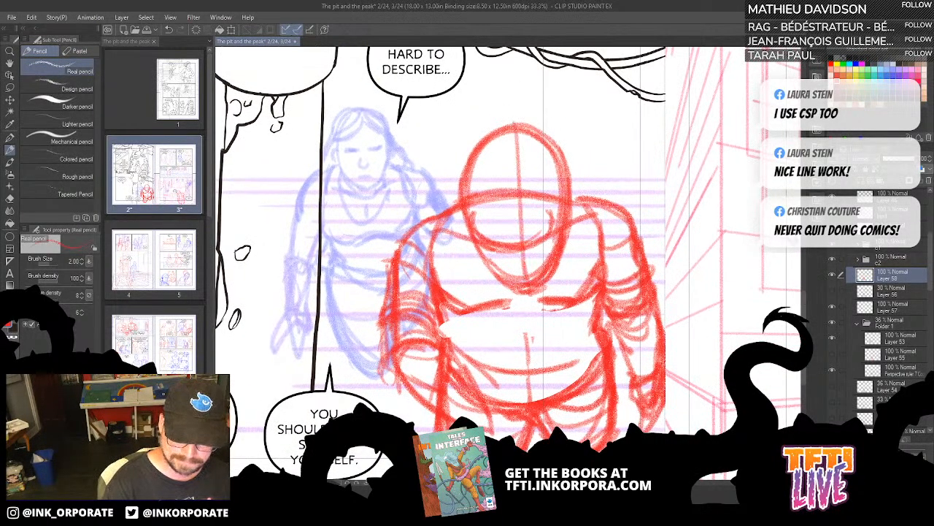
left_click_drag(573, 195, 574, 231)
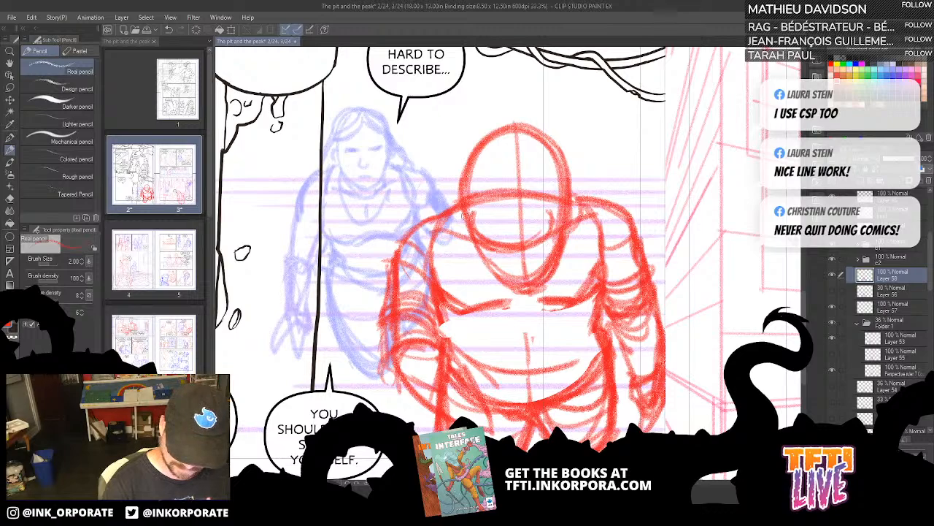
left_click_drag(455, 208, 473, 242)
Step: Touch up the inner chest line and add slanted contour strokes along both sides of the torso below the chest
left_click_drag(614, 321, 624, 284)
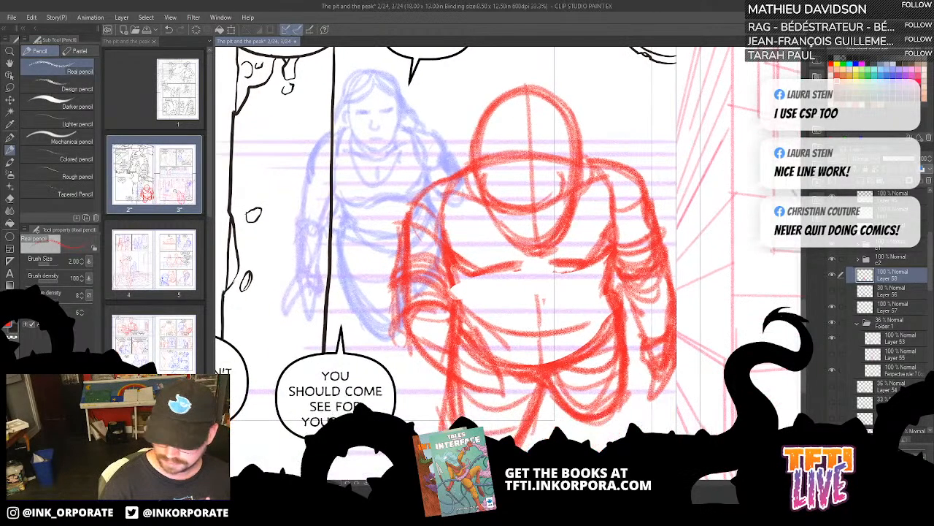
mouse_move(511, 258)
left_mouse_down()
mouse_move(505, 267)
mouse_move(453, 264)
mouse_move(523, 269)
left_mouse_up()
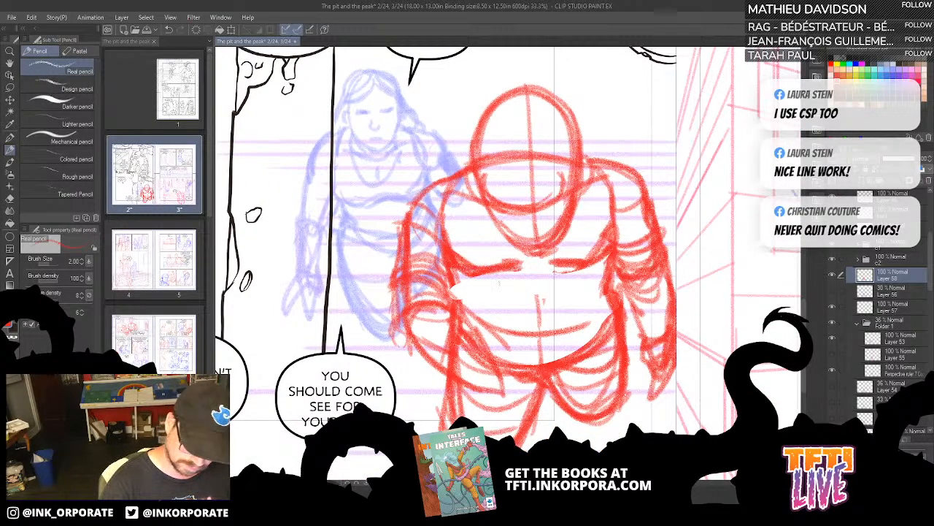
mouse_move(454, 273)
left_mouse_down()
mouse_move(490, 288)
mouse_move(481, 301)
left_mouse_up()
left_click_drag(449, 291, 502, 314)
left_click_drag(606, 259, 576, 290)
mouse_move(607, 277)
left_mouse_down()
mouse_move(577, 307)
mouse_move(595, 314)
left_mouse_up()
left_click_drag(592, 431, 584, 427)
scroll(592, 395, "down", 1)
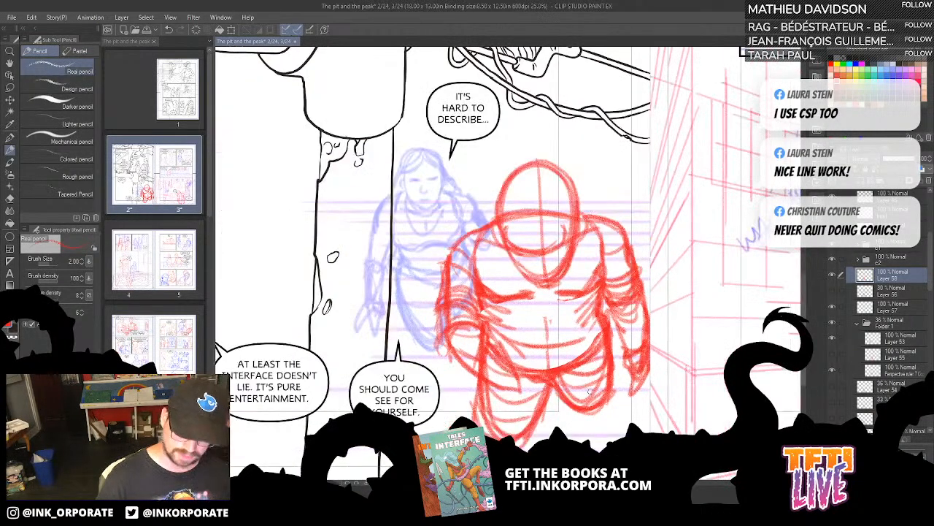
Step: Show the gray sketch on Layer 56, try shifting the red construction sideways, and undo the move
left_click(833, 291)
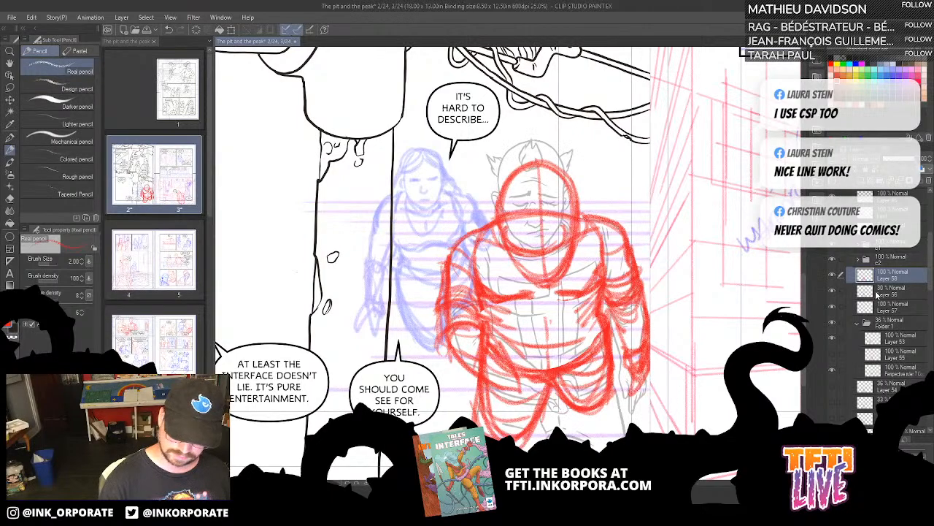
key("k")
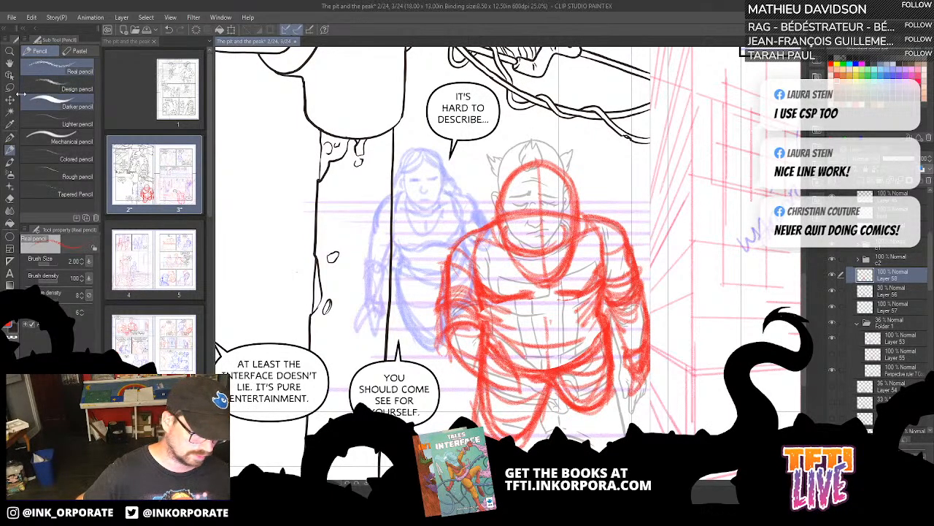
left_click_drag(605, 219, 466, 216)
key("ctrl+z")
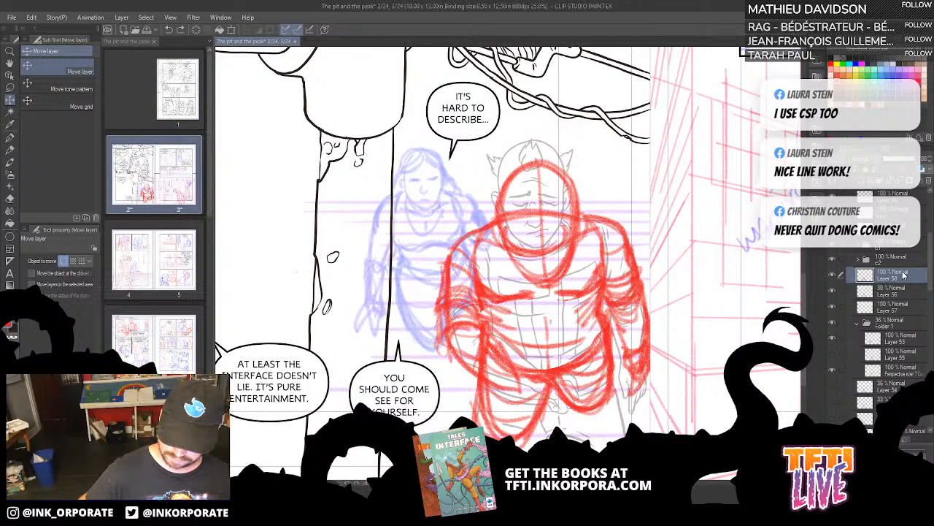
Step: Try moving Layer 56's gray man sketch aside over the woman, undo the move, and hide that layer
left_click(832, 292)
left_click(832, 292)
left_click(893, 292)
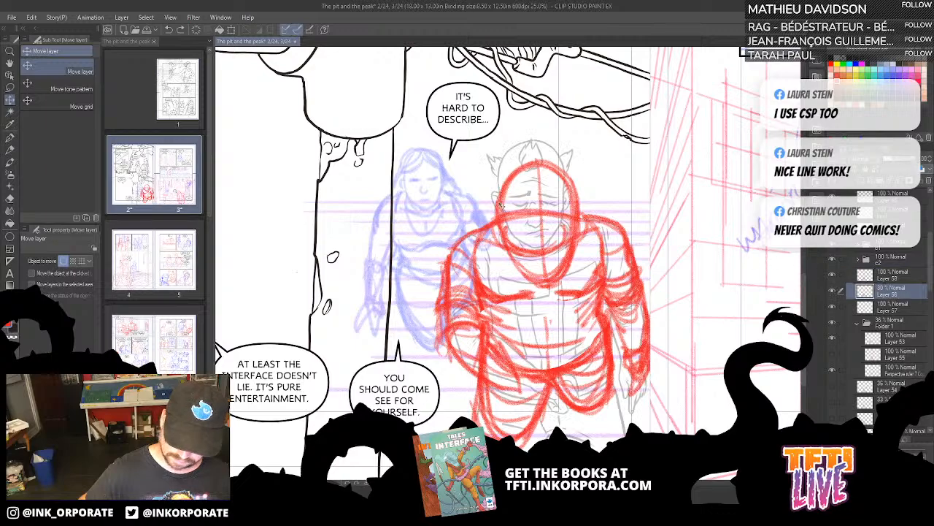
left_click_drag(502, 206, 347, 197)
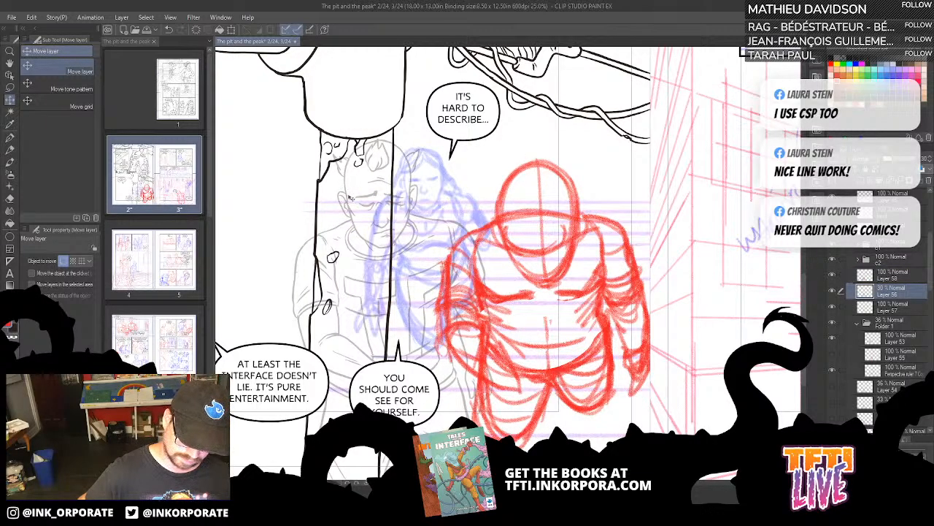
key("ctrl+z")
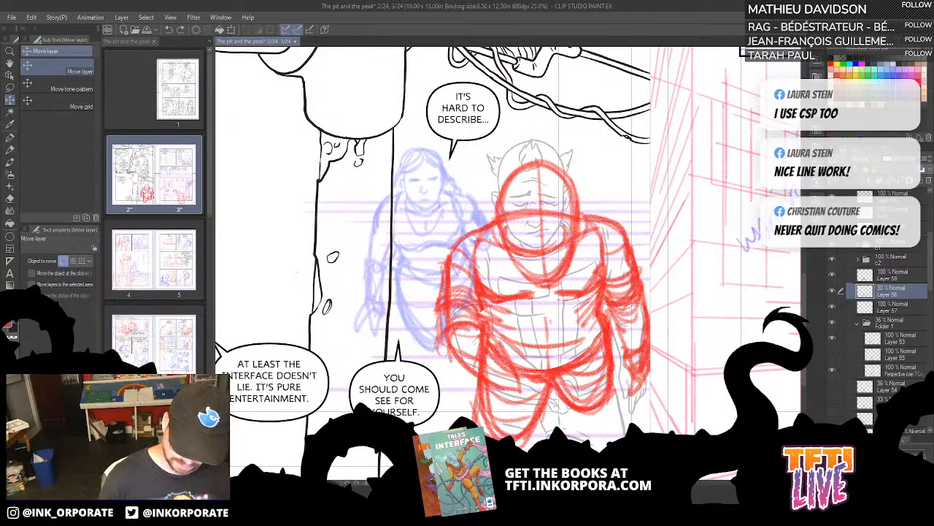
key("ctrl+plus")
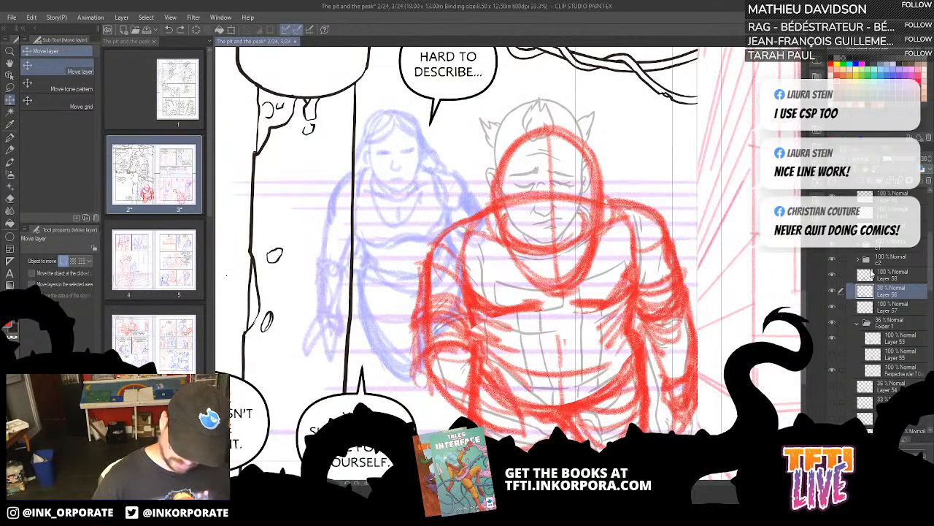
left_click(833, 290)
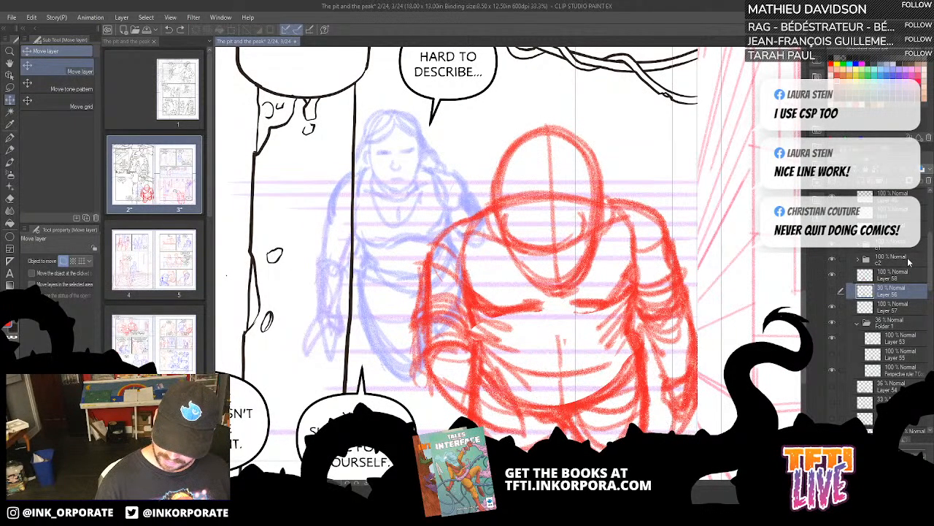
Step: Lower Layer 58's opacity to 33% and add a new layer above it for the tighter red pencil drawing
left_click(892, 278)
left_click(887, 158)
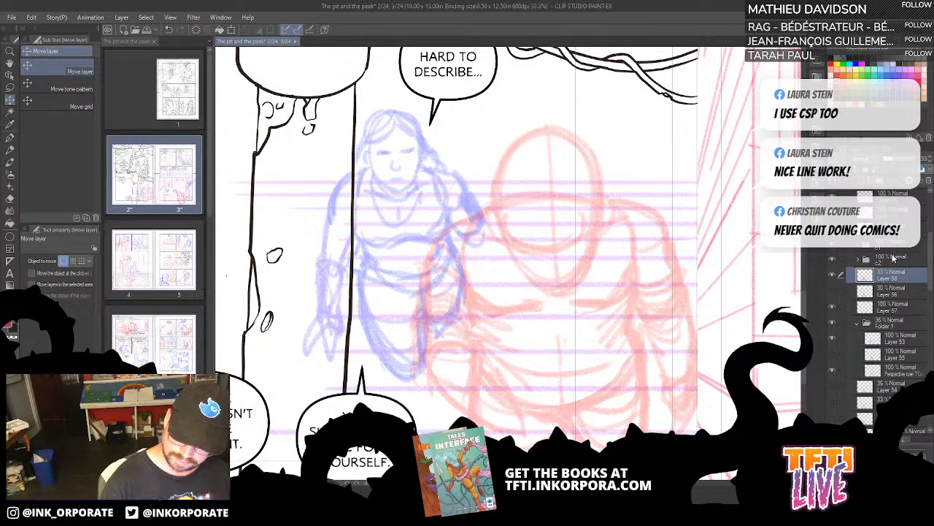
left_click(861, 182)
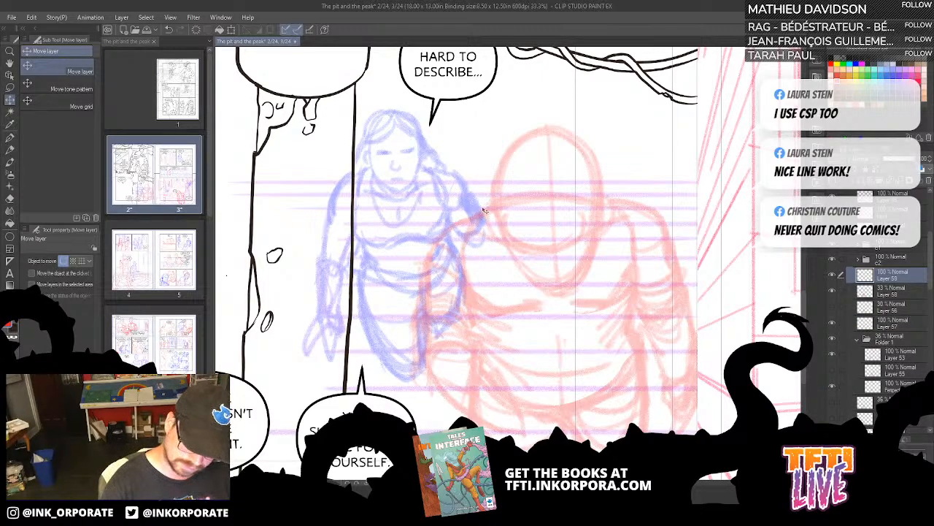
key("p")
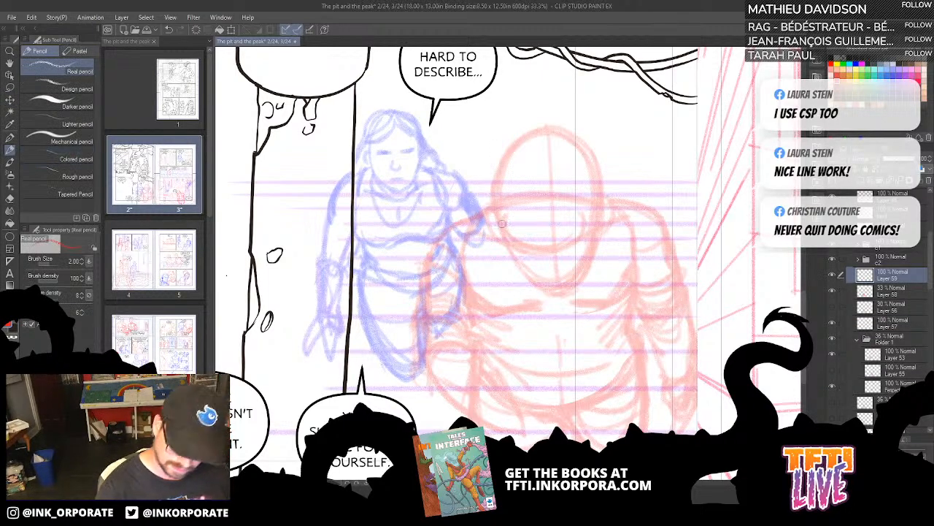
Step: Outline the man's head as a longer egg shape, with its narrow chin dropping below the old construction's head
mouse_move(502, 223)
left_mouse_down()
mouse_move(495, 179)
mouse_move(511, 146)
mouse_move(537, 134)
mouse_move(584, 146)
left_mouse_up()
key("ctrl+z")
mouse_move(525, 139)
left_mouse_down()
mouse_move(564, 133)
mouse_move(589, 147)
mouse_move(599, 210)
left_mouse_up()
left_click_drag(598, 177, 596, 238)
left_click_drag(598, 194, 596, 240)
mouse_move(498, 212)
left_mouse_down()
mouse_move(504, 250)
mouse_move(536, 292)
left_mouse_up()
mouse_move(512, 260)
left_mouse_down()
mouse_move(542, 295)
mouse_move(561, 294)
mouse_move(594, 257)
mouse_move(600, 216)
mouse_move(596, 260)
left_mouse_up()
Step: Sketch a teardrop-shaped hair tuft on the forehead and pointed hair tufts on both sides of the head
scroll(575, 261, "up", 1)
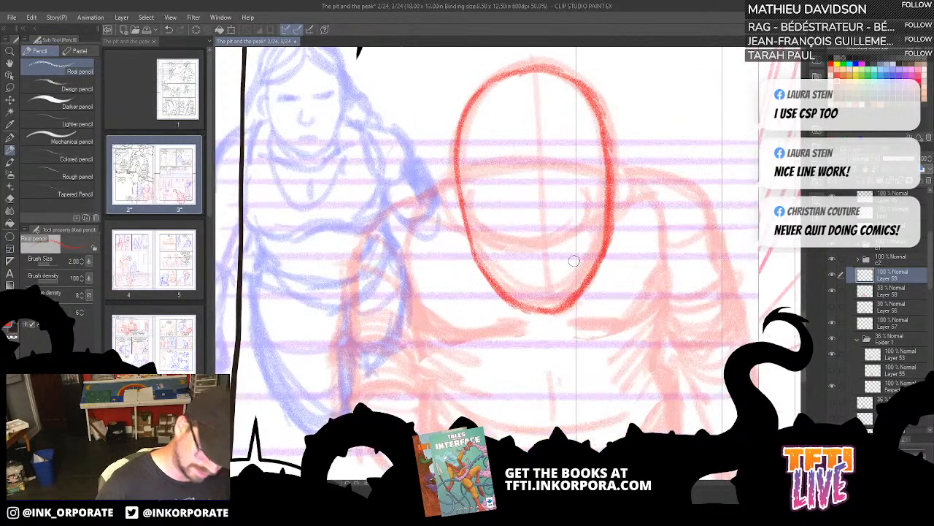
mouse_move(523, 147)
left_mouse_down()
mouse_move(535, 117)
mouse_move(508, 150)
mouse_move(539, 86)
mouse_move(572, 139)
left_mouse_up()
mouse_move(514, 146)
left_mouse_down()
mouse_move(523, 162)
mouse_move(564, 152)
mouse_move(573, 128)
mouse_move(578, 149)
left_mouse_up()
left_click_drag(613, 179, 617, 110)
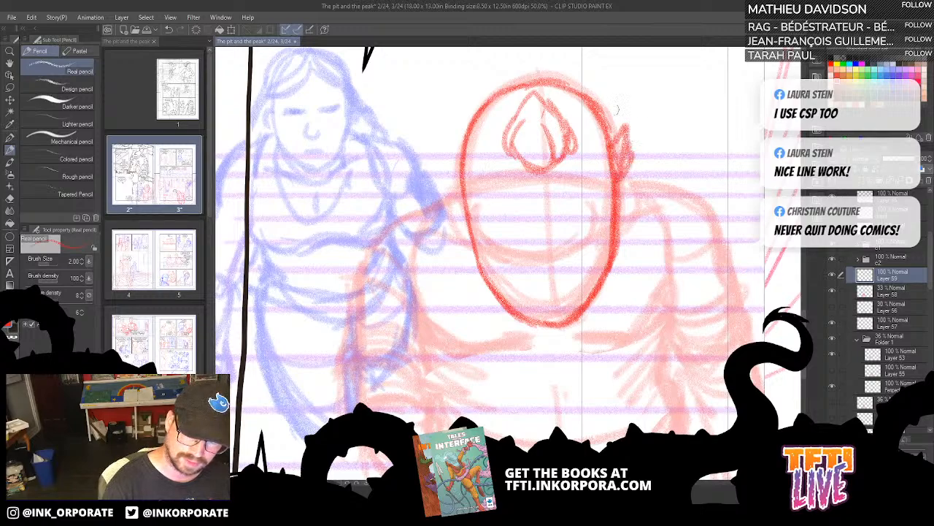
mouse_move(460, 162)
left_mouse_down()
mouse_move(458, 194)
mouse_move(451, 136)
left_mouse_up()
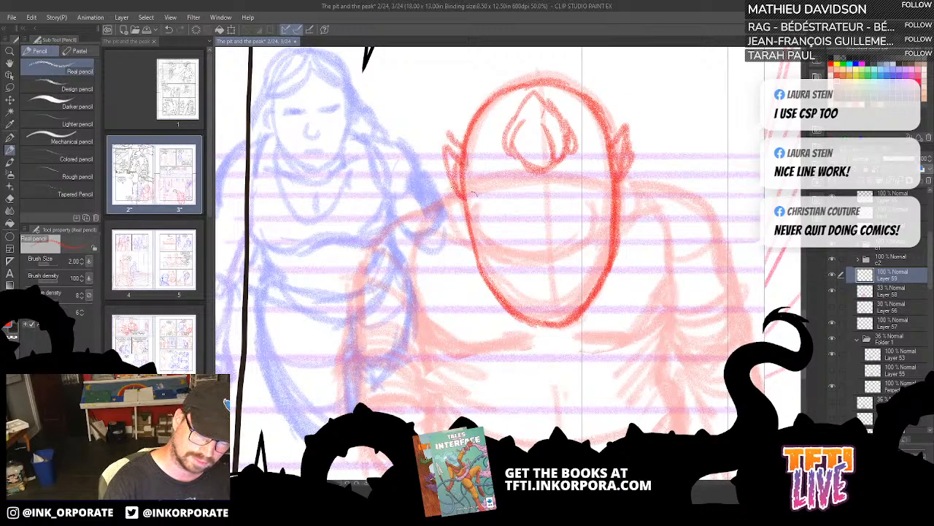
Step: Draw small ears just below the side hair tufts, redoing the woman's-side ear smaller
mouse_move(458, 216)
left_mouse_down()
mouse_move(474, 223)
mouse_move(453, 204)
mouse_move(470, 252)
left_mouse_up()
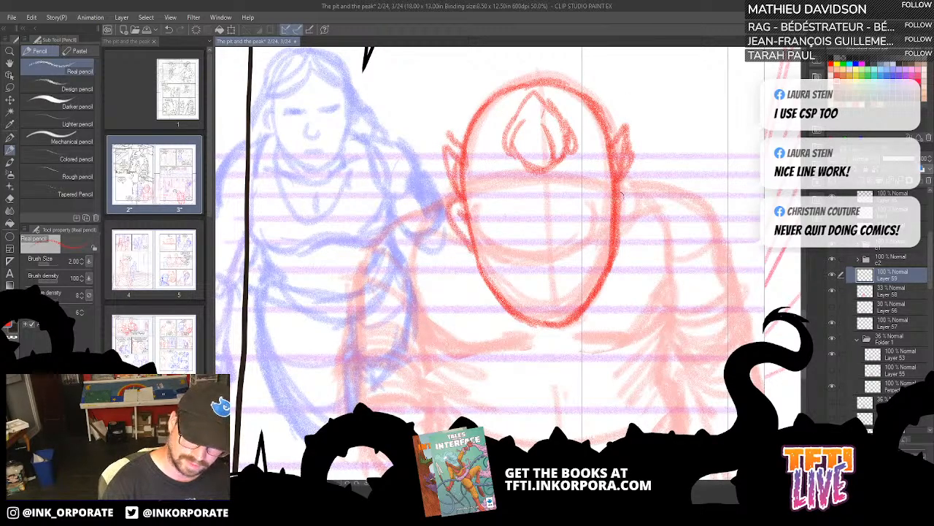
key("ctrl+z")
left_click_drag(455, 200, 473, 211)
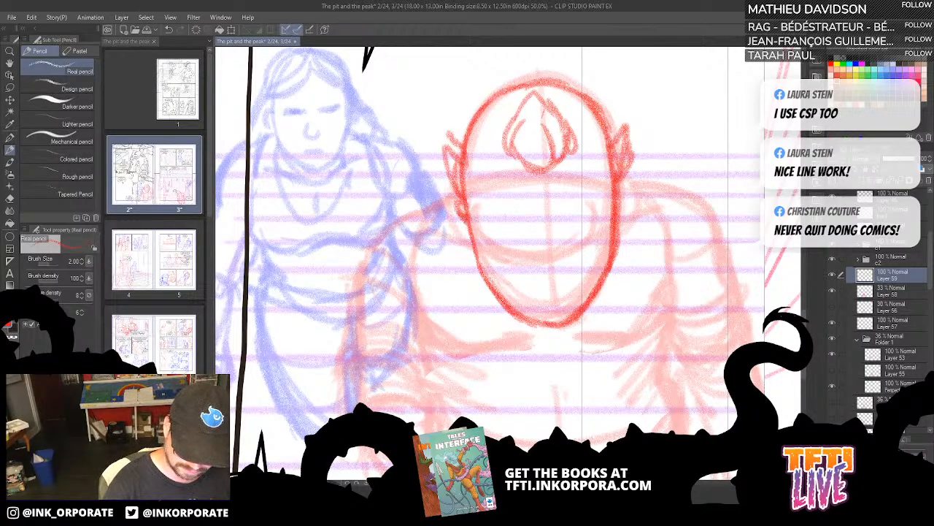
left_click_drag(630, 187, 615, 221)
Step: Sketch the downcast angled brows, closed eyes and nose low on the man's face
mouse_move(482, 233)
left_mouse_down()
mouse_move(521, 255)
mouse_move(611, 218)
mouse_move(587, 241)
left_mouse_up()
mouse_move(545, 264)
left_mouse_down()
mouse_move(542, 299)
mouse_move(533, 284)
mouse_move(567, 289)
mouse_move(533, 295)
mouse_move(542, 291)
left_mouse_up()
left_click_drag(500, 251, 607, 247)
left_click_drag(605, 291, 614, 205)
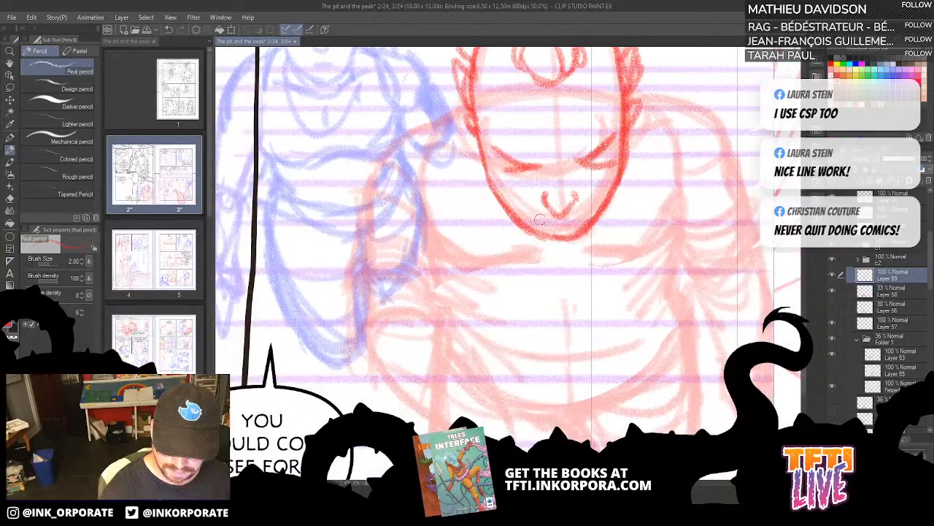
scroll(667, 89, "up", 2)
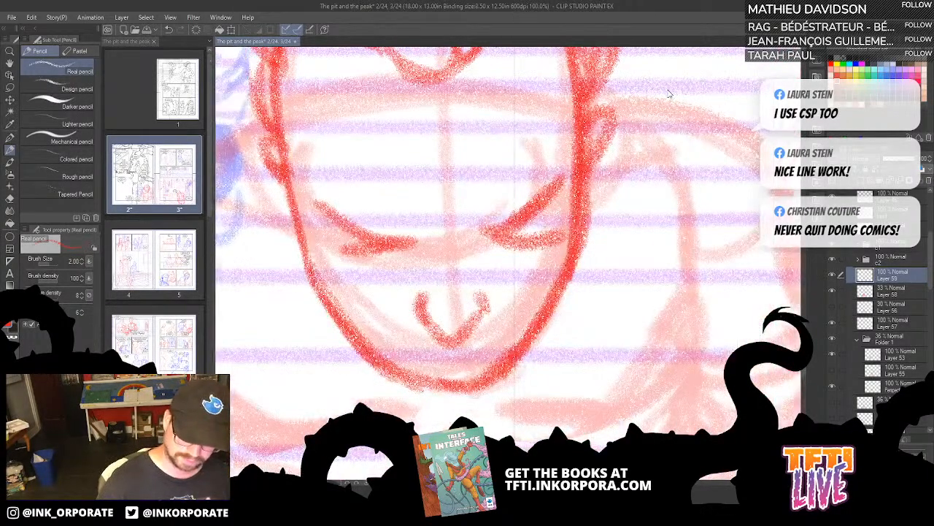
scroll(669, 94, "down", 3)
left_click_drag(667, 90, 660, 172)
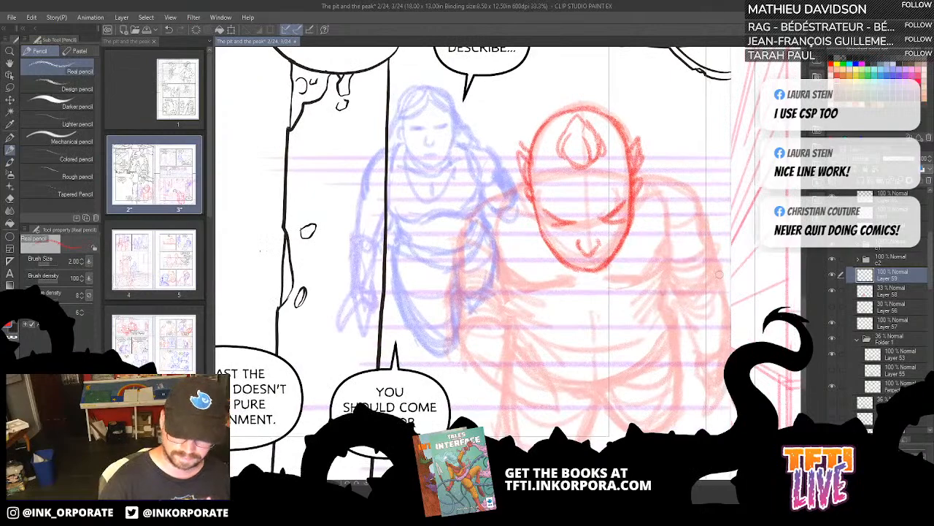
Step: Draw the woman's-side shoulder as one long curve from the upper arm up to the side of the head
key("minus")
key("minus")
key("minus")
key("minus")
key("minus")
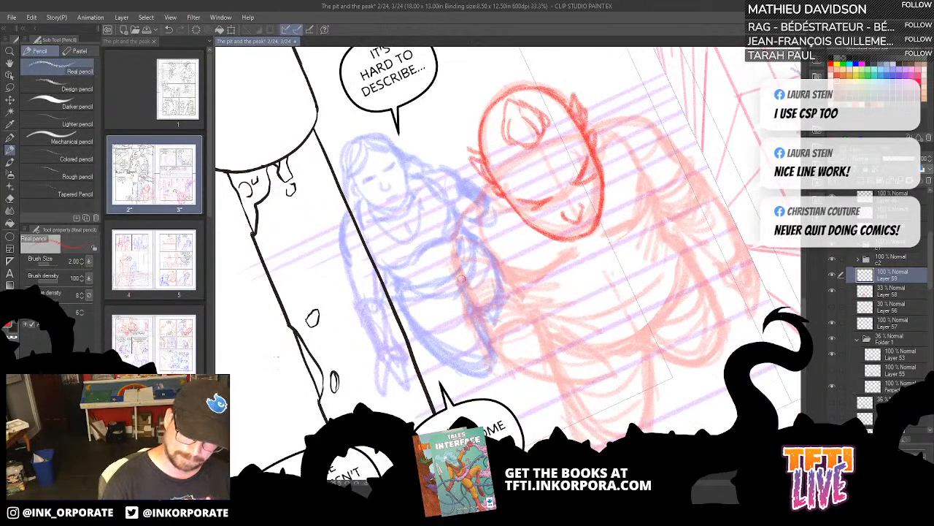
mouse_move(462, 279)
left_mouse_down()
mouse_move(450, 228)
mouse_move(455, 271)
mouse_move(468, 199)
left_mouse_up()
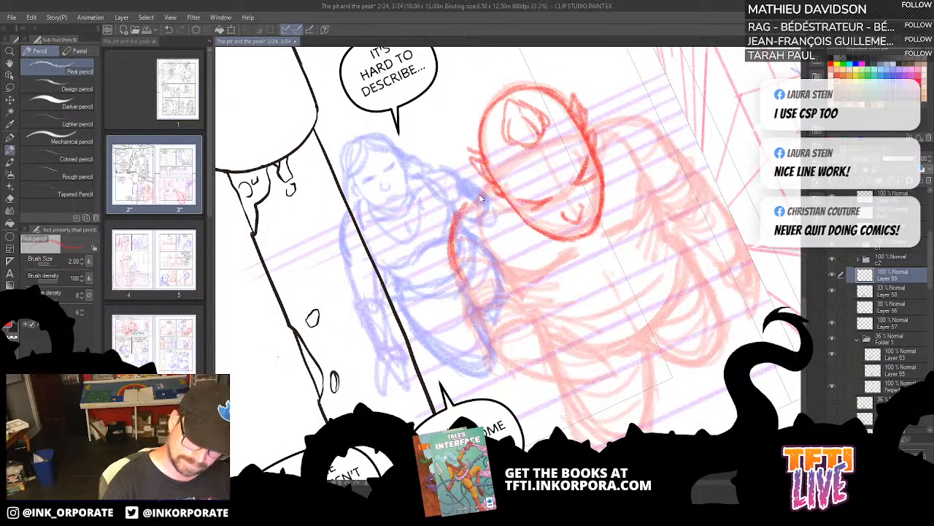
key("ctrl+z")
left_click_drag(473, 305, 462, 217)
mouse_move(458, 283)
left_mouse_down()
mouse_move(459, 214)
mouse_move(497, 175)
left_mouse_up()
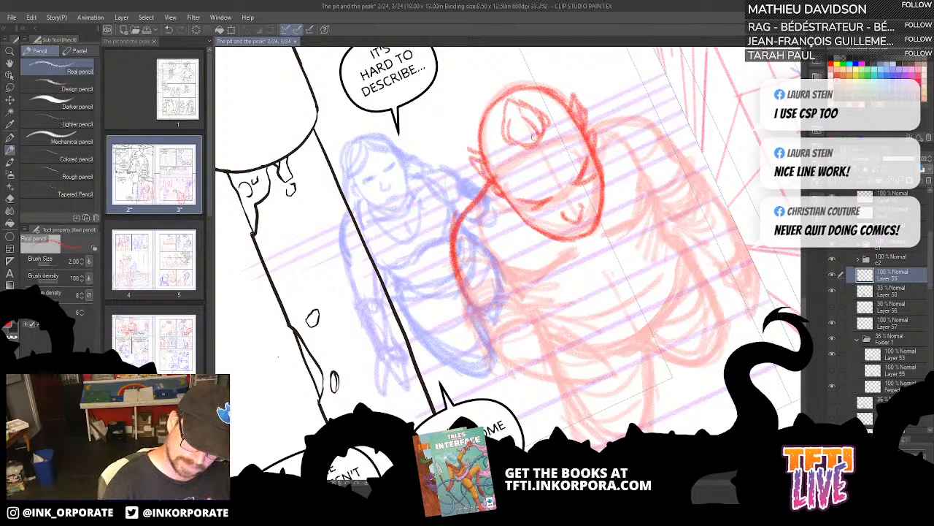
Step: Draw the wall-side shoulder arching from the head down to the upper arm and strengthen its outer curve
left_click_drag(525, 270, 445, 241)
key("^")
key("^")
key("^")
key("^")
key("^")
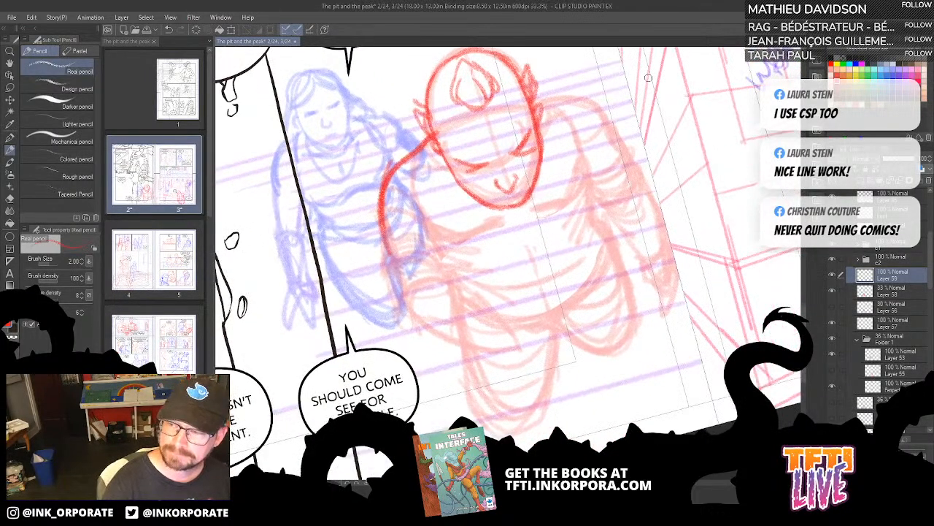
mouse_move(575, 109)
left_mouse_down()
mouse_move(614, 119)
mouse_move(647, 178)
left_mouse_up()
left_click_drag(611, 117, 649, 180)
left_click_drag(627, 139, 649, 186)
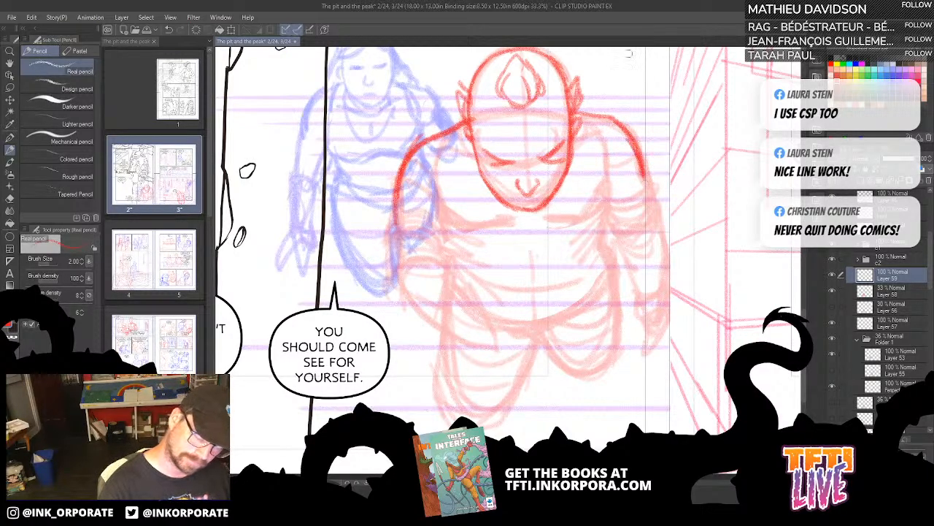
Step: Draw the broad chest curve from armpit to armpit beneath the chin, deepen its lower edge, and touch up both sides of the face
mouse_move(424, 177)
left_mouse_down()
mouse_move(449, 226)
mouse_move(473, 235)
mouse_move(548, 237)
mouse_move(606, 212)
mouse_move(609, 176)
mouse_move(600, 186)
left_mouse_up()
left_click_drag(467, 141, 479, 174)
left_click_drag(575, 142, 569, 170)
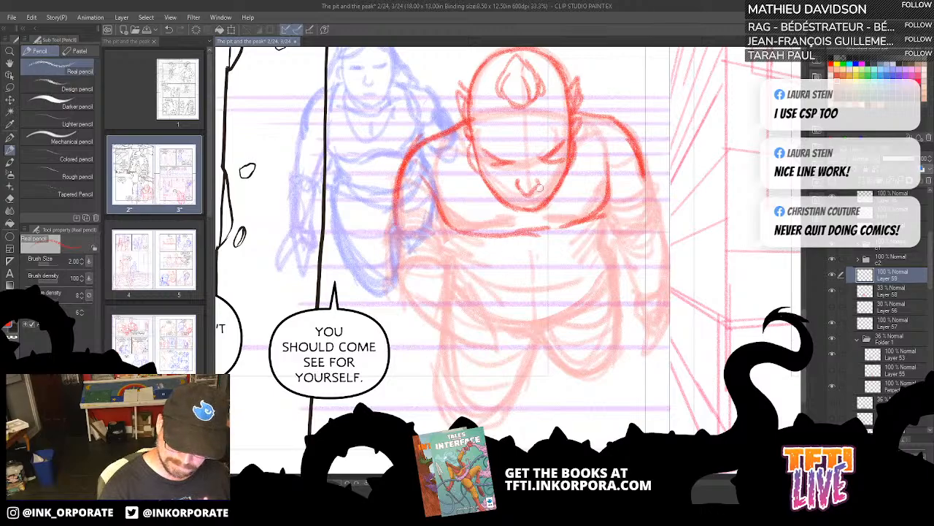
mouse_move(456, 232)
left_mouse_down()
mouse_move(605, 217)
mouse_move(605, 190)
left_mouse_up()
left_click_drag(514, 249, 590, 221)
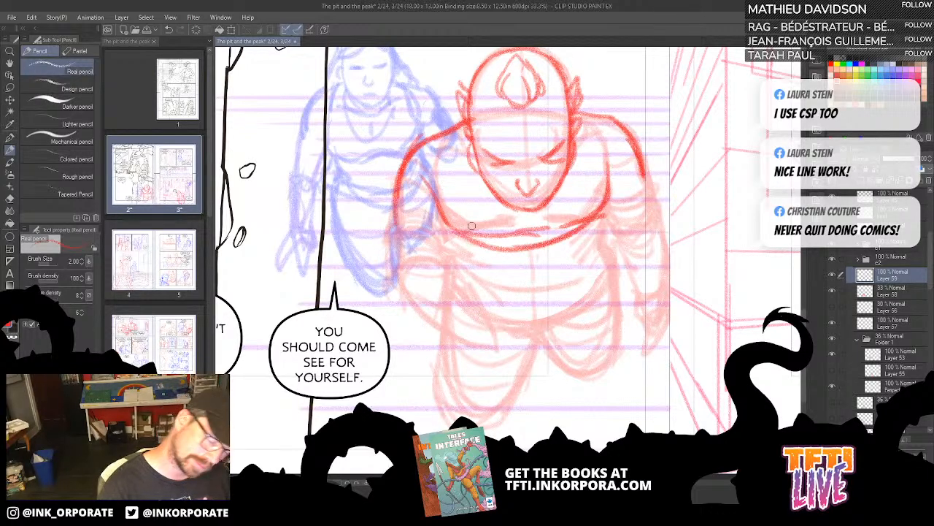
key("^")
key("^")
key("^")
key("^")
key("^")
key("^")
key("^")
key("^")
key("^")
key("^")
key("^")
key("^")
key("^")
key("^")
key("^")
key("^")
key("^")
key("^")
key("^")
key("^")
key("^")
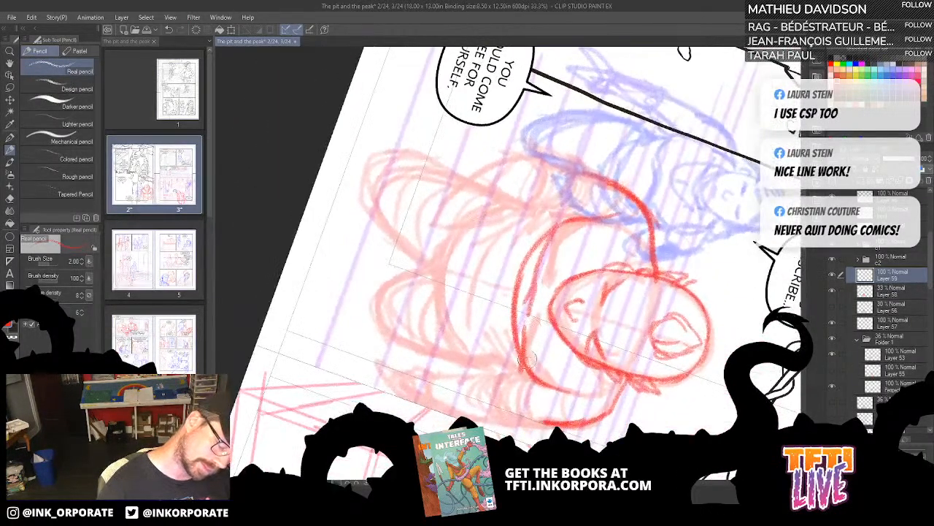
left_click_drag(530, 359, 561, 238)
Step: Mark the wall-side arm's inner edge with a short line running down from the chest curve at the armpit
key("^")
key("^")
key("^")
key("^")
key("^")
key("^")
key("^")
key("^")
key("^")
key("^")
key("^")
key("^")
key("^")
key("^")
key("^")
key("^")
key("^")
key("^")
key("^")
key("^")
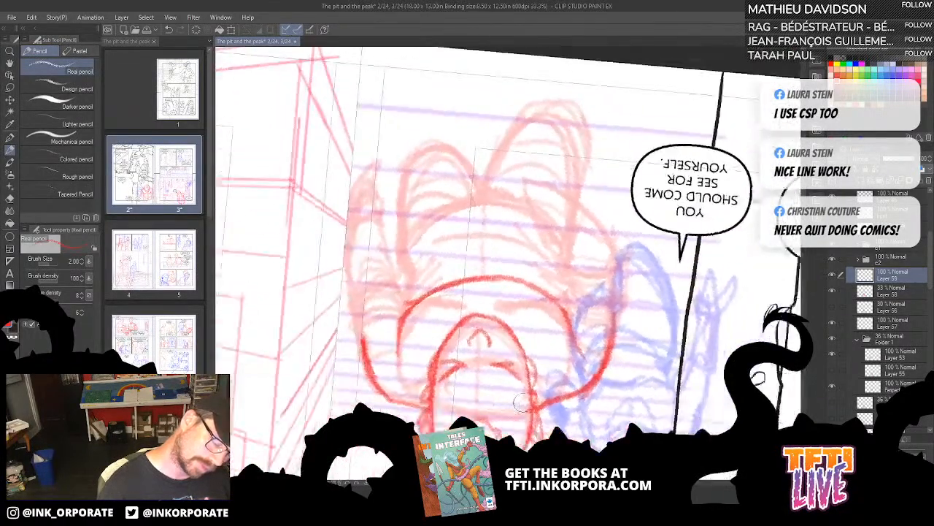
key("^")
key("^")
key("^")
key("^")
left_click_drag(509, 149, 538, 172)
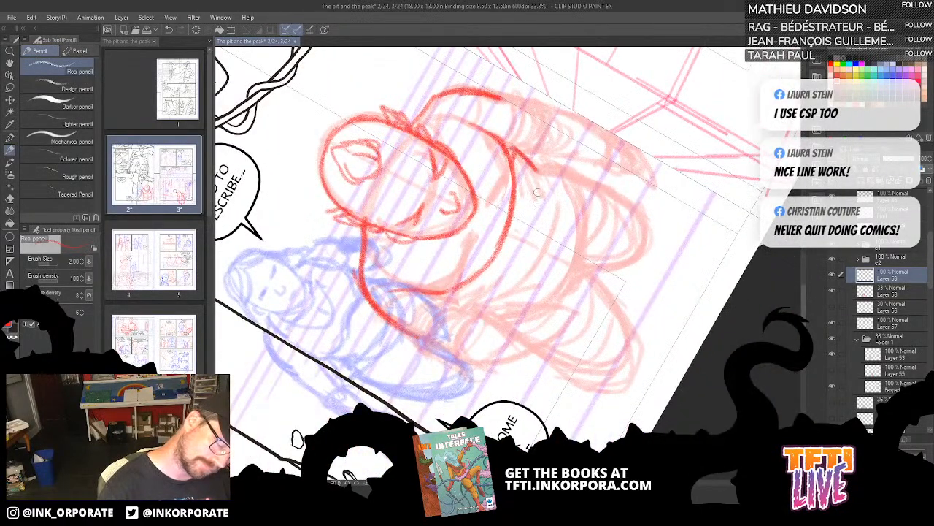
Step: Draw the woman's-side upper arm with bands at the elbow and its forearm bending across the belly
mouse_move(439, 291)
left_mouse_down()
mouse_move(522, 147)
mouse_move(434, 294)
mouse_move(452, 359)
left_mouse_up()
mouse_move(446, 324)
left_mouse_down()
mouse_move(394, 358)
mouse_move(463, 362)
mouse_move(459, 345)
mouse_move(487, 311)
mouse_move(473, 365)
left_mouse_up()
mouse_move(474, 323)
left_mouse_down()
mouse_move(500, 305)
mouse_move(480, 368)
mouse_move(571, 284)
left_mouse_up()
mouse_move(491, 361)
left_mouse_down()
mouse_move(576, 299)
mouse_move(570, 287)
mouse_move(579, 286)
mouse_move(598, 219)
mouse_move(578, 199)
mouse_move(650, 214)
mouse_move(633, 150)
left_mouse_up()
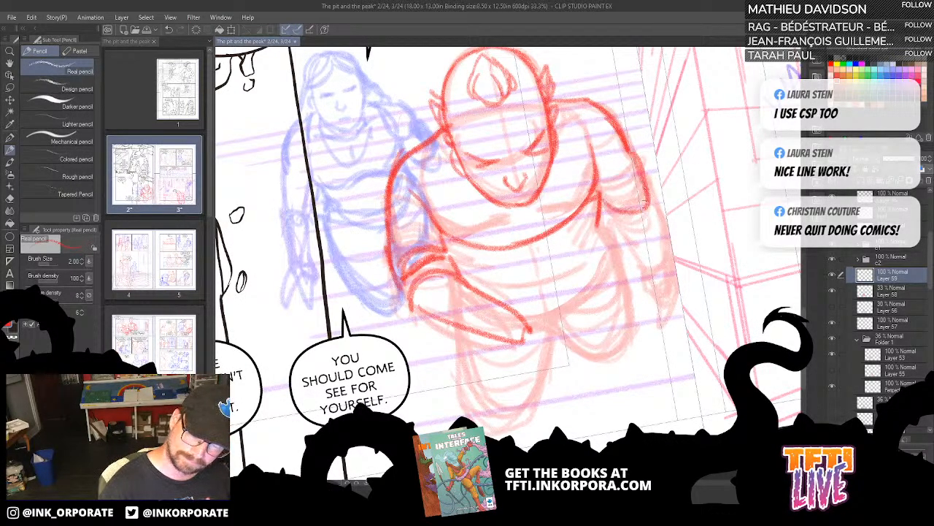
Step: Draw the wall-side forearm tapering down to its hanging hand, and the curve of the belly's lower edge
mouse_move(600, 193)
left_mouse_down()
mouse_move(631, 208)
mouse_move(610, 211)
mouse_move(661, 267)
left_mouse_up()
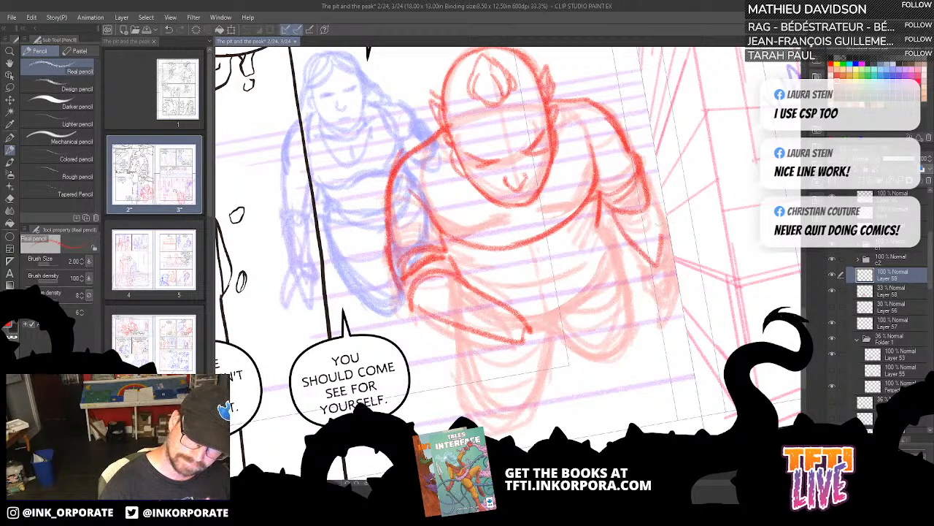
mouse_move(644, 187)
left_mouse_down()
mouse_move(660, 232)
mouse_move(638, 283)
mouse_move(663, 242)
mouse_move(671, 321)
left_mouse_up()
mouse_move(597, 216)
left_mouse_down()
mouse_move(613, 276)
mouse_move(527, 330)
mouse_move(555, 299)
left_mouse_up()
left_click_drag(549, 303, 576, 288)
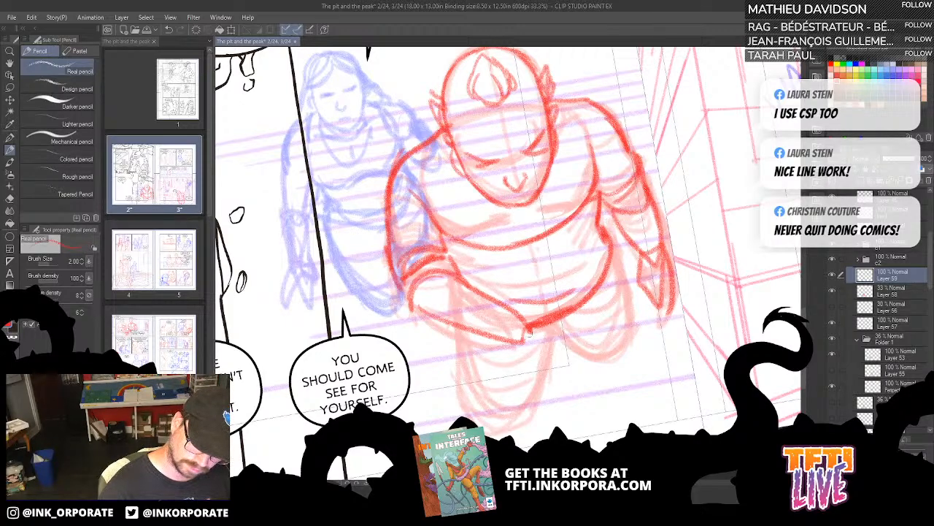
Step: Draw the woman's-side hand with its fingers resting below the belly, and outline the leg beneath it
mouse_move(527, 330)
left_mouse_down()
mouse_move(546, 342)
mouse_move(524, 347)
mouse_move(558, 347)
mouse_move(568, 324)
left_mouse_up()
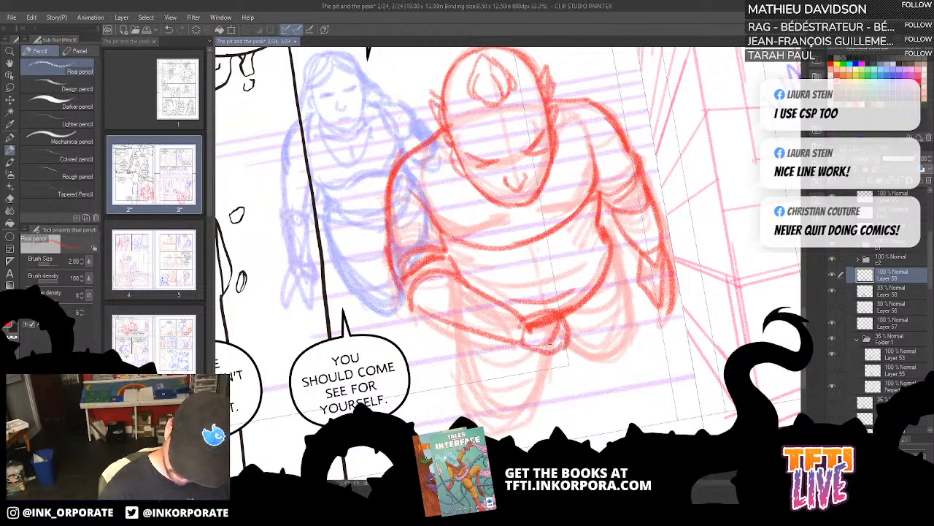
left_click_drag(519, 345, 558, 358)
left_click_drag(564, 314, 589, 350)
mouse_move(558, 355)
left_mouse_down()
mouse_move(547, 361)
mouse_move(590, 366)
left_mouse_up()
mouse_move(590, 365)
left_mouse_down()
mouse_move(579, 326)
mouse_move(596, 335)
left_mouse_up()
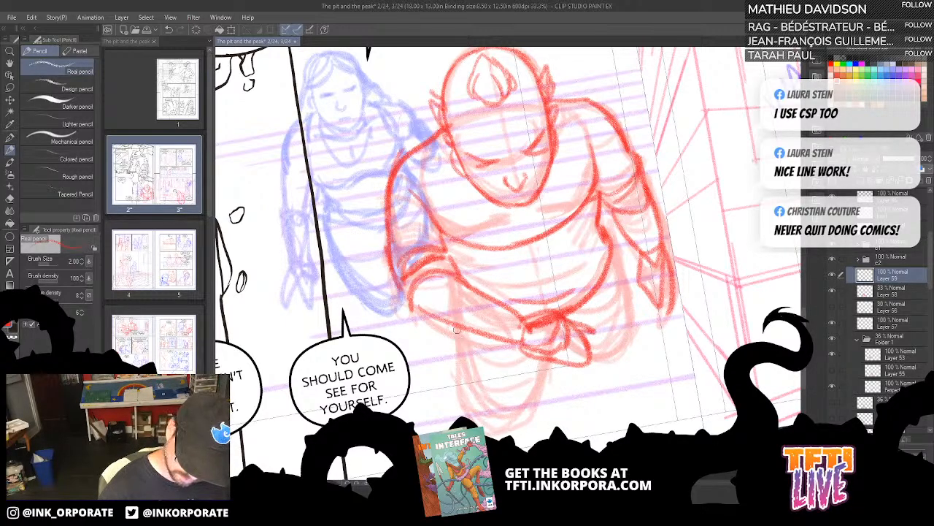
mouse_move(456, 330)
left_mouse_down()
mouse_move(499, 431)
mouse_move(466, 416)
mouse_move(541, 359)
mouse_move(517, 446)
left_mouse_up()
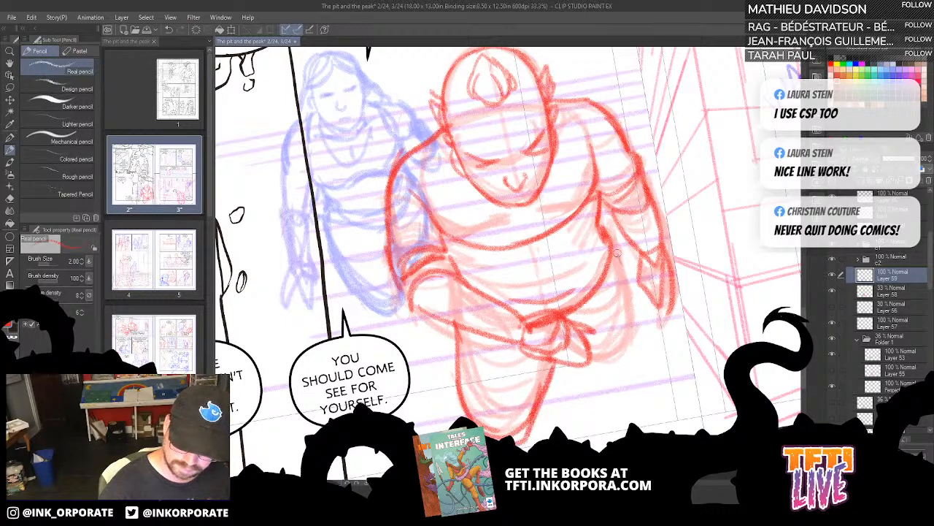
Step: Sketch the wall-side thigh's outer contour and rounded lower edge, and take back the last stroke
mouse_move(617, 251)
left_mouse_down()
mouse_move(642, 341)
mouse_move(588, 378)
mouse_move(645, 372)
left_mouse_up()
left_click_drag(625, 295, 635, 381)
left_click_drag(632, 361, 569, 381)
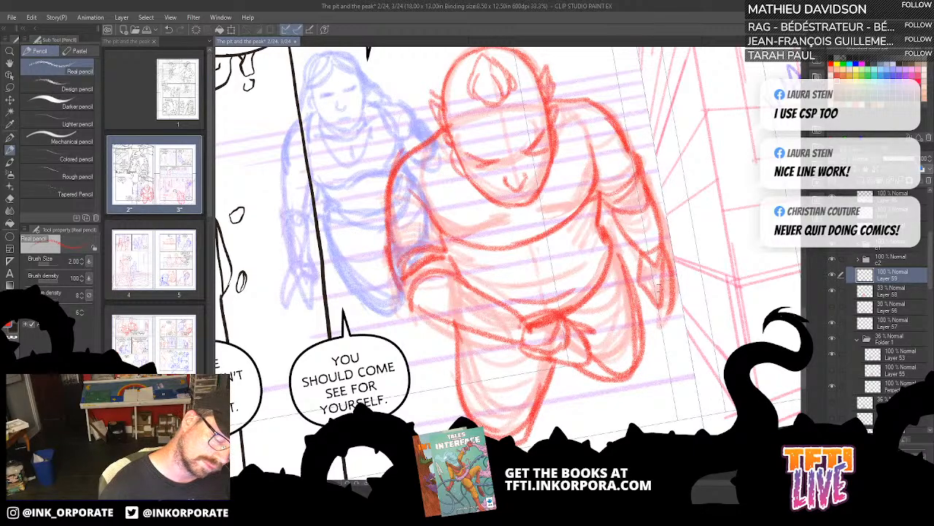
key("ctrl+z")
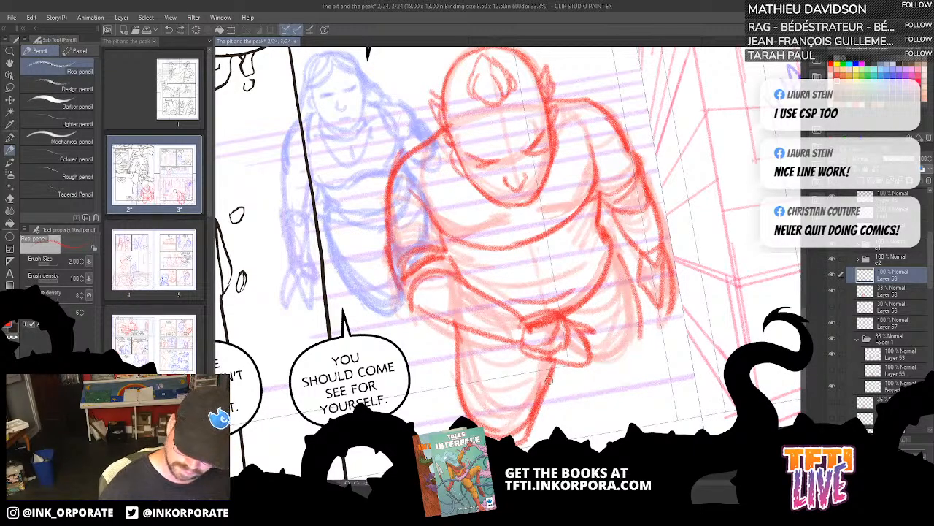
Step: Sketch the wall-side hip line sweeping past the hand and darken the inner edge of the woman's-side leg
left_click_drag(551, 374, 621, 315)
mouse_move(577, 338)
left_mouse_down()
mouse_move(628, 269)
mouse_move(610, 241)
mouse_move(615, 286)
left_mouse_up()
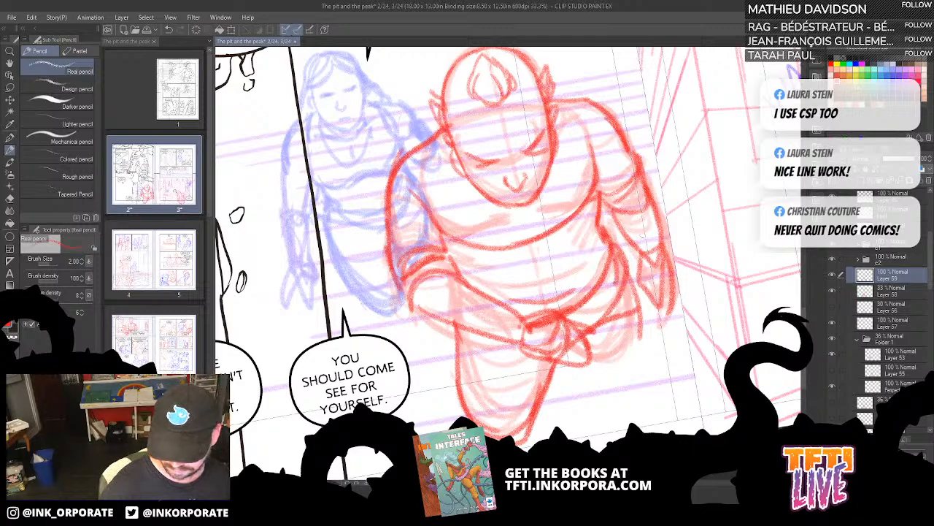
mouse_move(621, 254)
left_mouse_down()
mouse_move(606, 314)
mouse_move(574, 358)
left_mouse_up()
mouse_move(612, 302)
left_mouse_down()
mouse_move(541, 375)
mouse_move(541, 410)
left_mouse_up()
left_click_drag(579, 340, 520, 444)
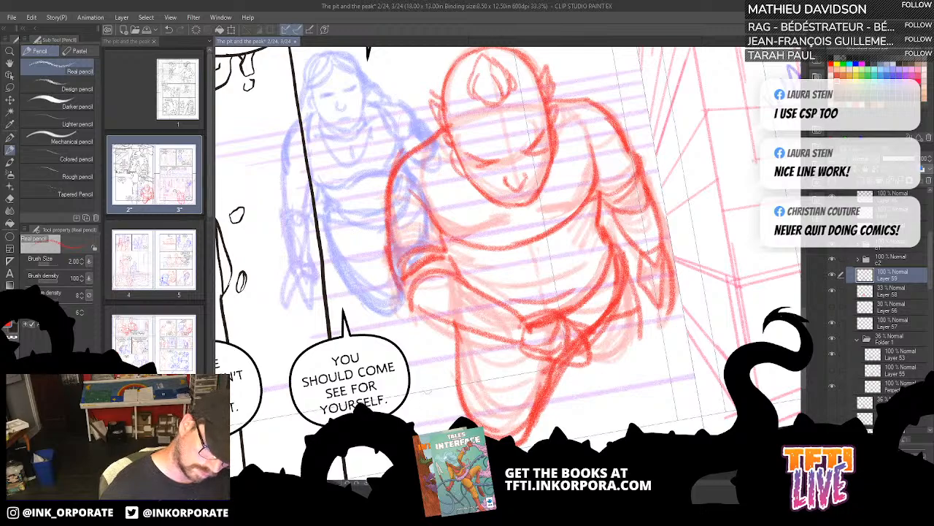
Step: Sketch slanting guide lines beside both legs and undo the ones on the wall side
left_click_drag(442, 353, 419, 434)
left_click_drag(443, 309, 428, 348)
left_click_drag(617, 321, 686, 376)
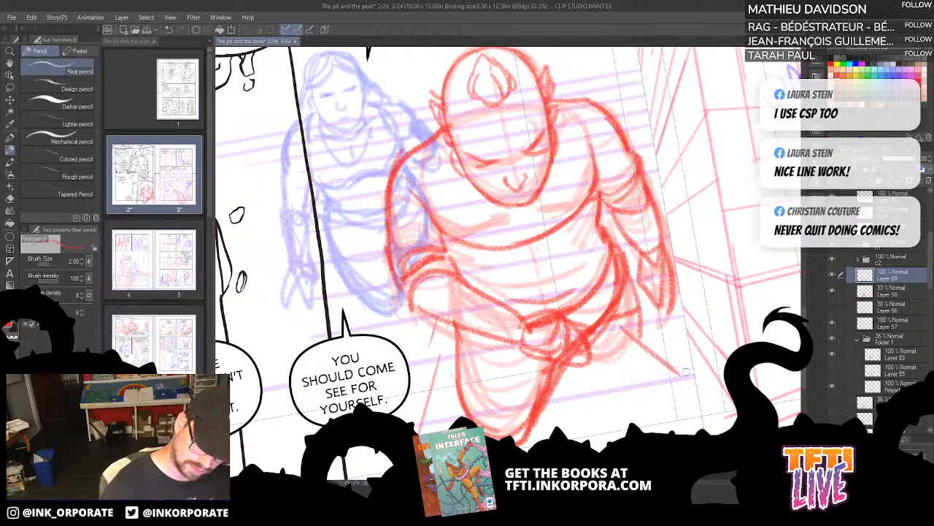
left_click_drag(656, 317, 689, 336)
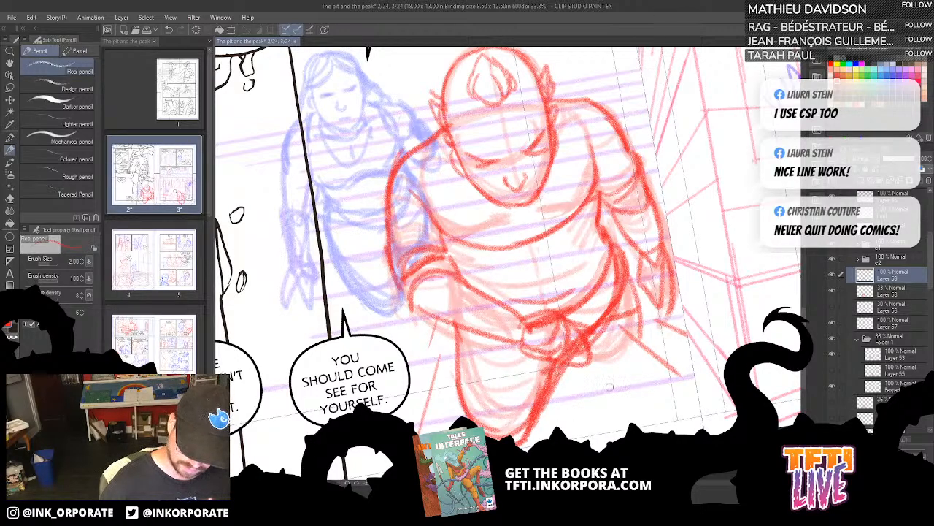
left_click_drag(612, 389, 674, 427)
key("ctrl+z")
key("ctrl+z")
key("ctrl+z")
key("ctrl+z")
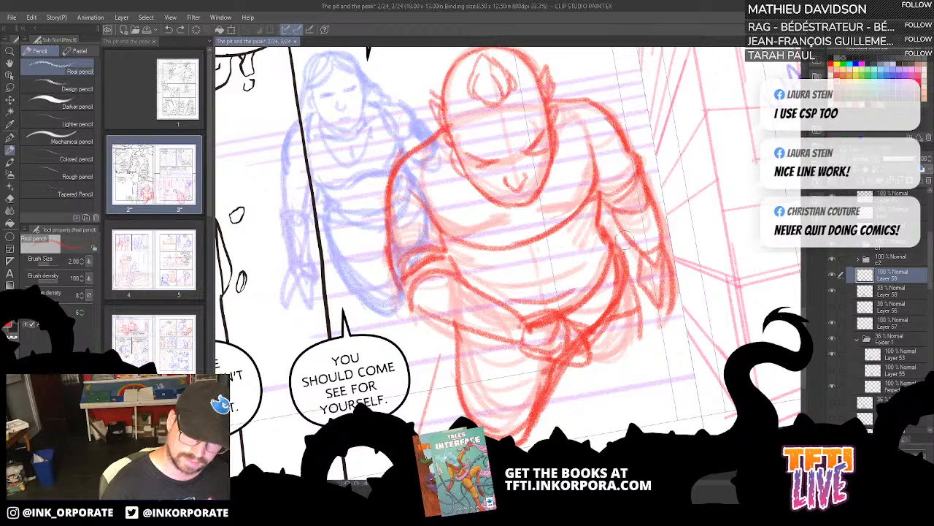
Step: Erase the hip line crossing the wall-side thigh, redraw the thigh's rounded outline, and reinforce the woman's-side leg contours
mouse_move(612, 286)
left_mouse_down()
mouse_move(598, 341)
mouse_move(634, 286)
left_mouse_up()
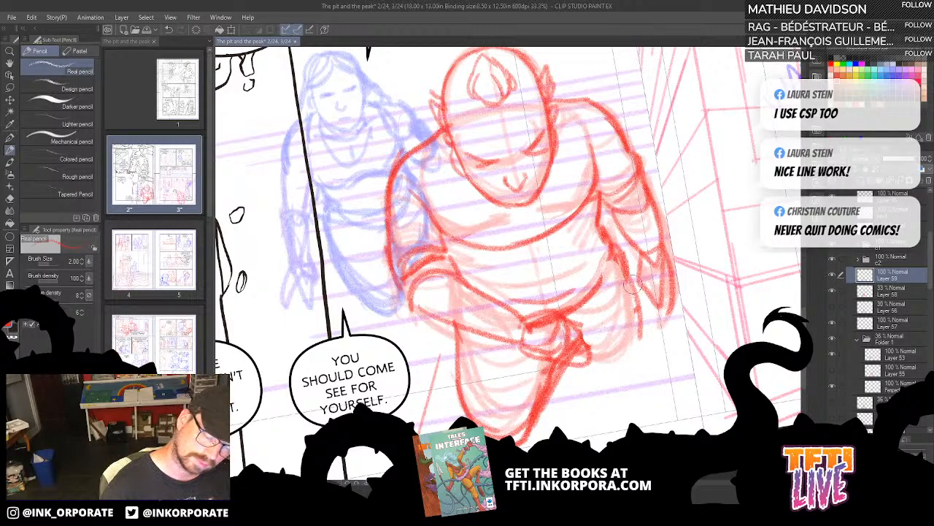
left_click_drag(641, 338, 589, 365)
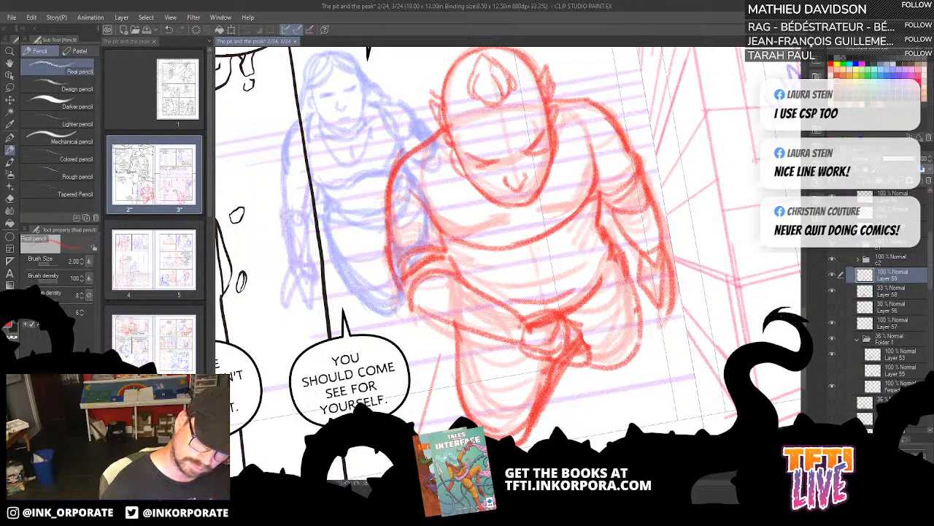
mouse_move(643, 313)
left_mouse_down()
mouse_move(616, 381)
mouse_move(637, 359)
left_mouse_up()
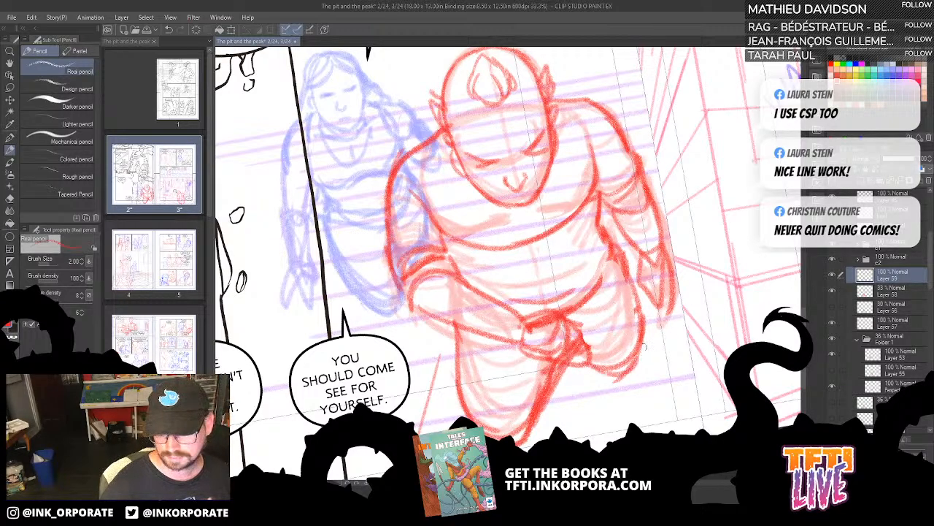
left_click_drag(551, 372, 515, 442)
left_click_drag(452, 375, 460, 418)
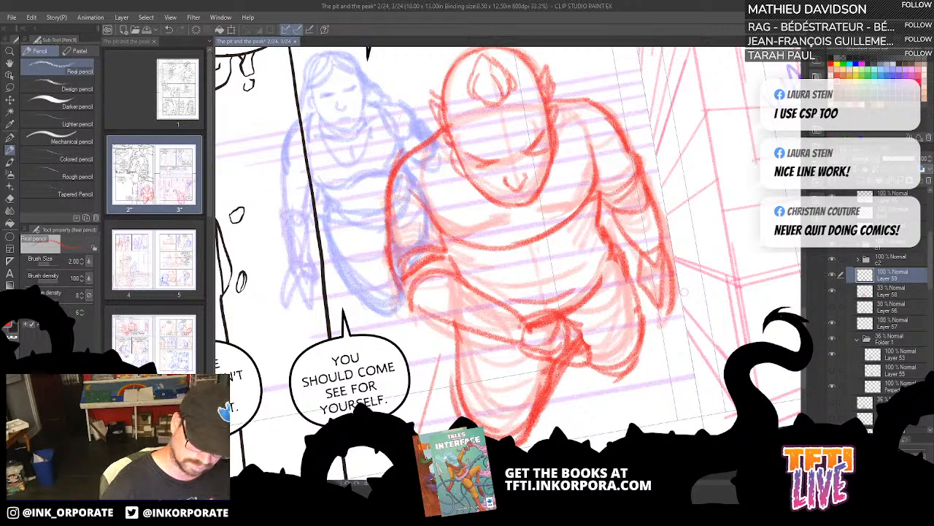
Step: Hide the faded body construction on Layer 58
left_click_drag(676, 330, 678, 349)
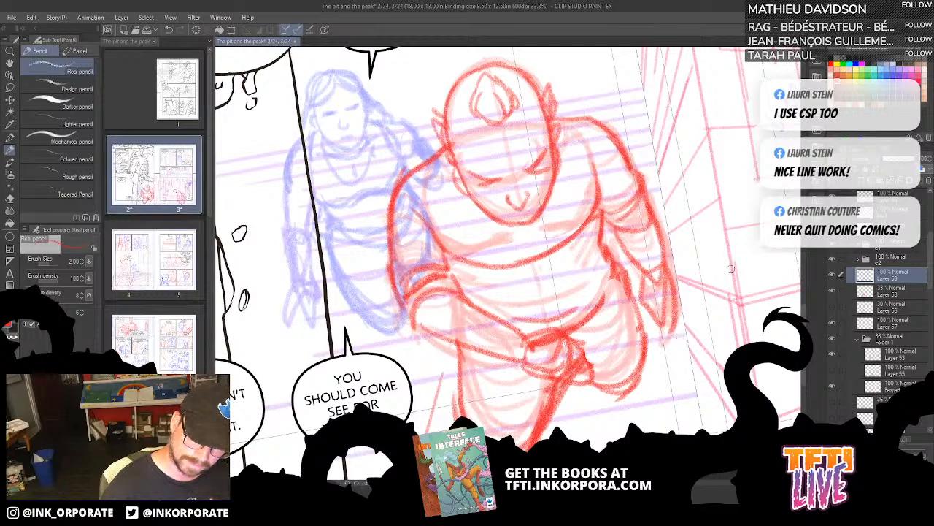
left_click_drag(660, 292, 667, 294)
left_click(832, 290)
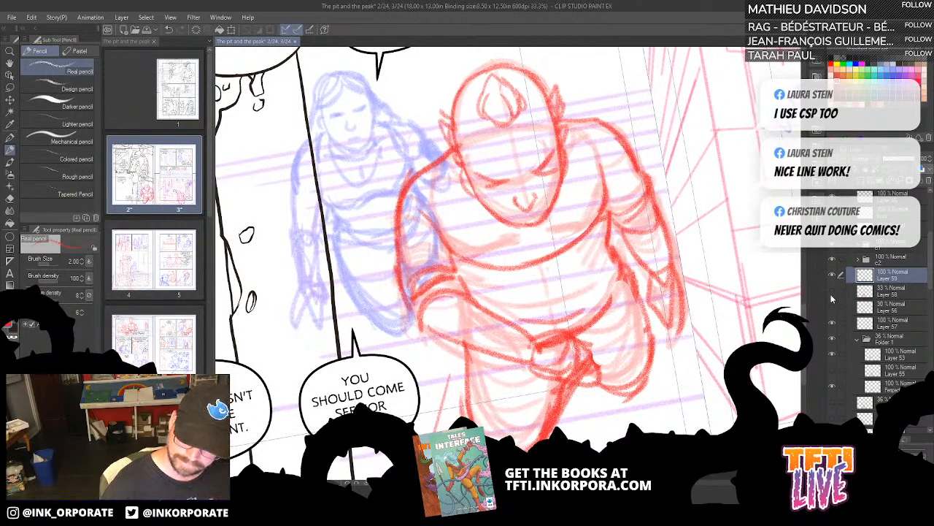
Step: Strengthen the upper and lower edges of the forearm crossing the belly, rotating the canvas for the long strokes
mouse_move(422, 310)
left_mouse_down()
mouse_move(424, 321)
mouse_move(511, 356)
left_mouse_up()
mouse_move(443, 294)
left_mouse_down()
mouse_move(509, 319)
mouse_move(540, 346)
left_mouse_up()
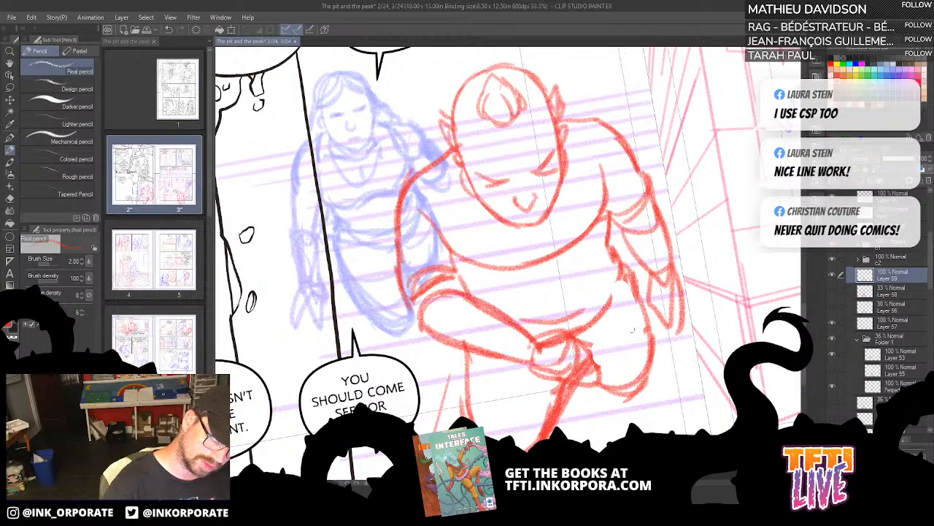
left_click_drag(488, 306, 541, 347)
left_click_drag(504, 322, 535, 344)
key("asciicircum")
key("asciicircum")
key("asciicircum")
key("asciicircum")
key("asciicircum")
key("asciicircum")
key("asciicircum")
key("asciicircum")
key("asciicircum")
key("asciicircum")
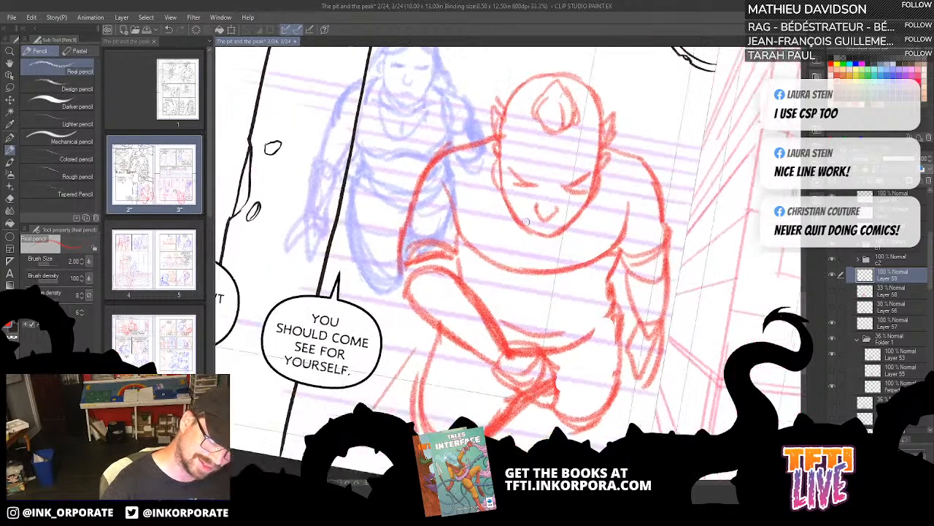
left_click_drag(468, 328, 466, 266)
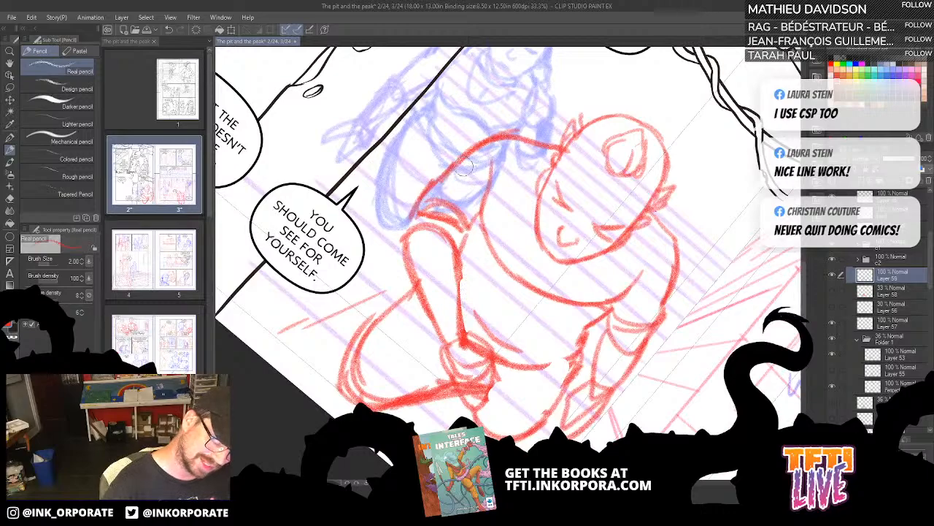
left_click_drag(462, 349, 467, 252)
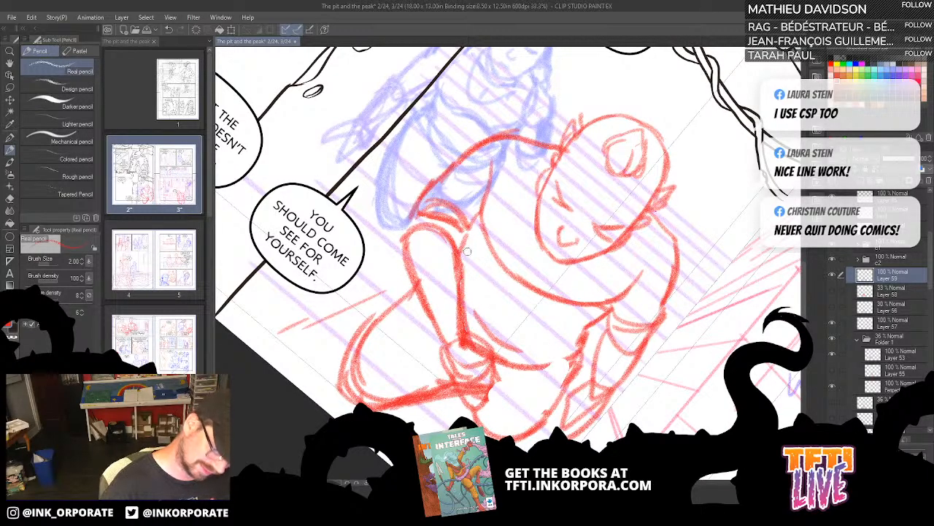
Step: With the canvas rotated back, draw the clothing's chest bands and vertical torso seams, undoing unwanted strokes
scroll(468, 251, "down", 3)
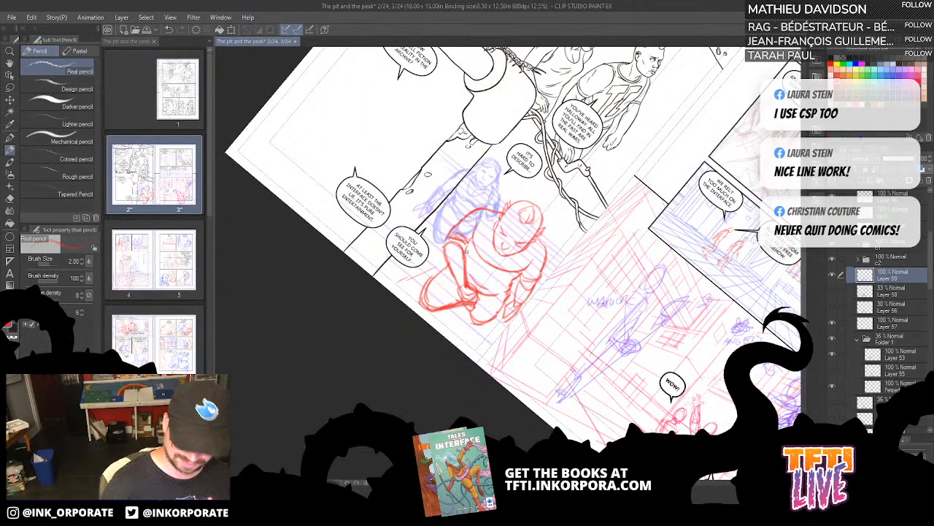
key("minus")
key("minus")
key("minus")
key("minus")
key("minus")
key("minus")
key("minus")
key("minus")
key("minus")
scroll(469, 255, "up", 2)
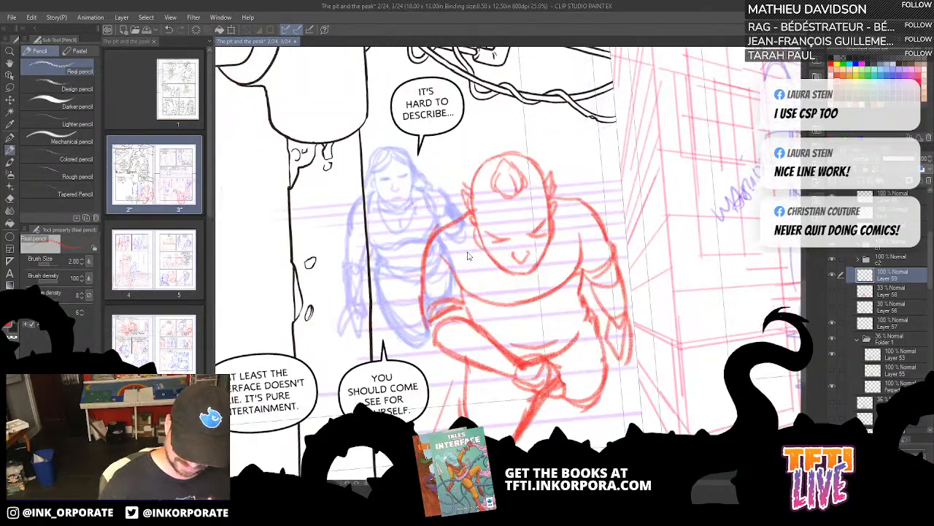
mouse_move(464, 292)
left_mouse_down()
mouse_move(474, 319)
mouse_move(495, 301)
mouse_move(572, 291)
left_mouse_up()
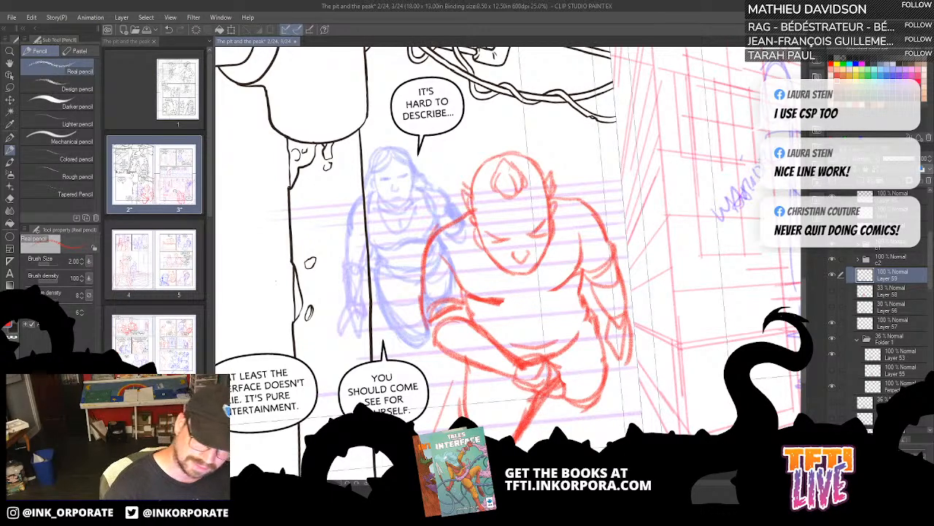
mouse_move(461, 259)
left_mouse_down()
mouse_move(495, 261)
mouse_move(460, 276)
mouse_move(495, 268)
mouse_move(513, 280)
mouse_move(471, 294)
mouse_move(516, 295)
mouse_move(531, 283)
mouse_move(531, 294)
mouse_move(565, 259)
mouse_move(558, 326)
left_mouse_up()
key("ctrl+z")
key("ctrl+z")
key("ctrl+z")
mouse_move(531, 292)
left_mouse_down()
mouse_move(548, 341)
mouse_move(580, 305)
left_mouse_up()
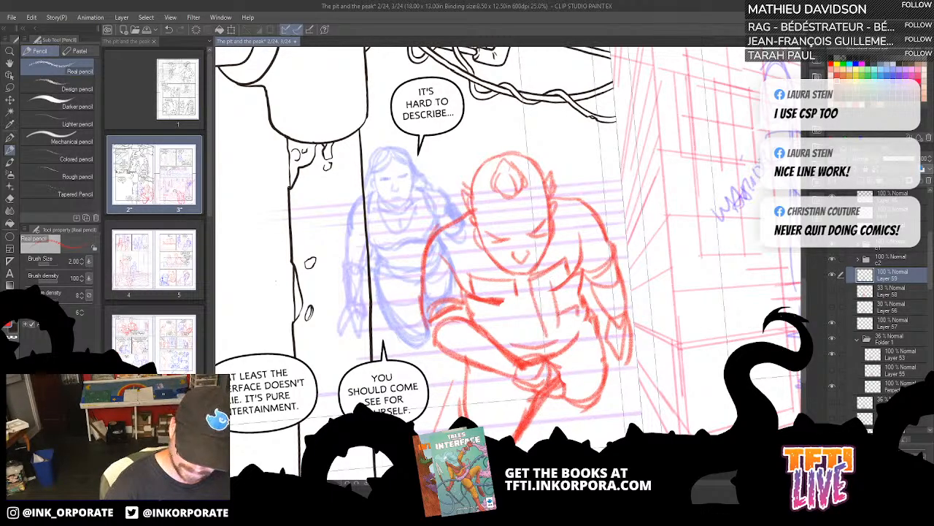
Step: Deepen the waistband along the belly, add the garment's side seam, and mark a crease between the brows
mouse_move(560, 342)
left_mouse_down()
mouse_move(578, 318)
mouse_move(561, 340)
left_mouse_up()
left_click_drag(577, 321, 552, 343)
mouse_move(504, 298)
left_mouse_down()
mouse_move(510, 331)
mouse_move(500, 343)
mouse_move(517, 339)
left_mouse_up()
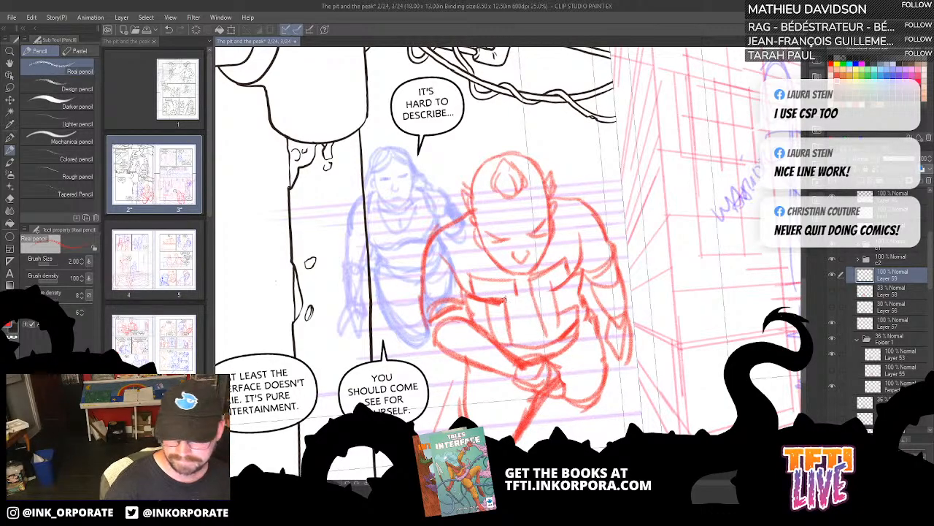
mouse_move(500, 299)
left_mouse_down()
mouse_move(523, 295)
mouse_move(523, 264)
left_mouse_up()
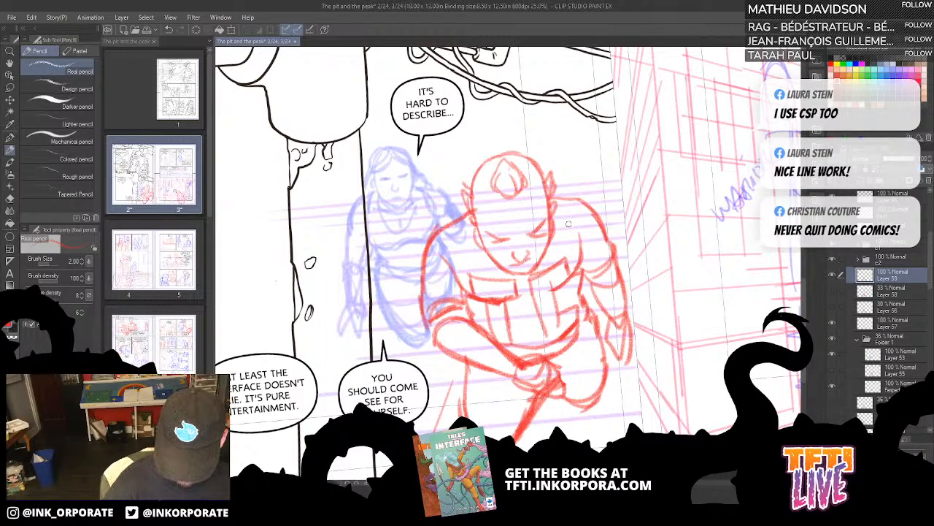
key("ctrl+z")
mouse_move(524, 237)
left_mouse_down()
mouse_move(541, 236)
mouse_move(520, 227)
left_mouse_up()
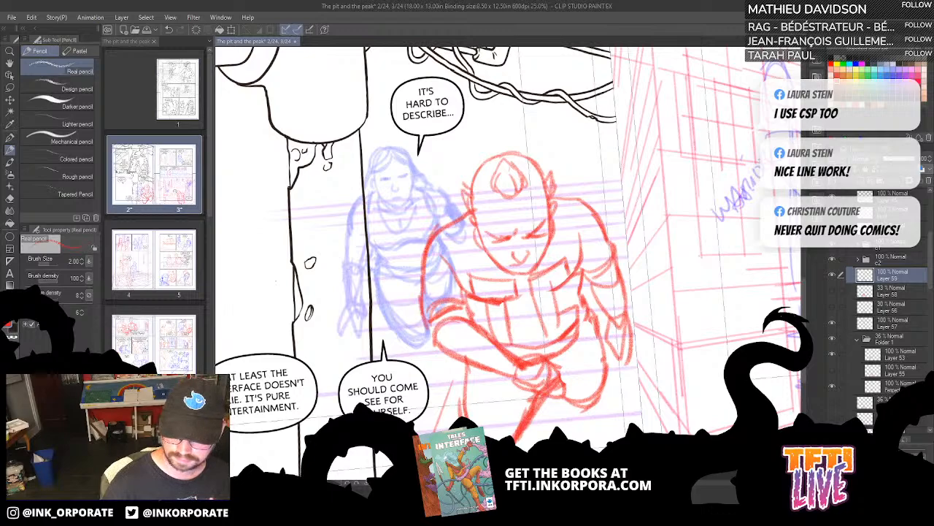
Step: Compare the red figure with the grey sketch on Layer 56 by toggling that layer's visibility, leaving it hidden
left_click(832, 308)
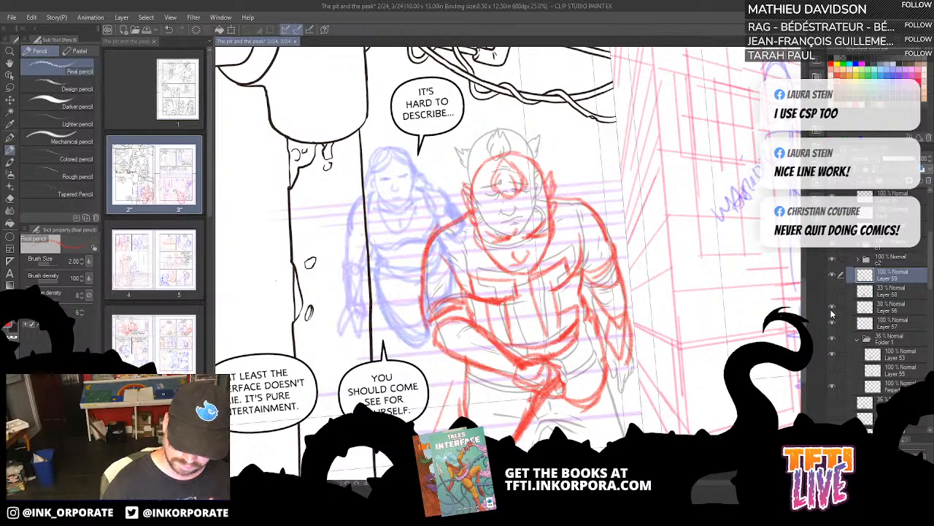
left_click(831, 314)
left_click(832, 314)
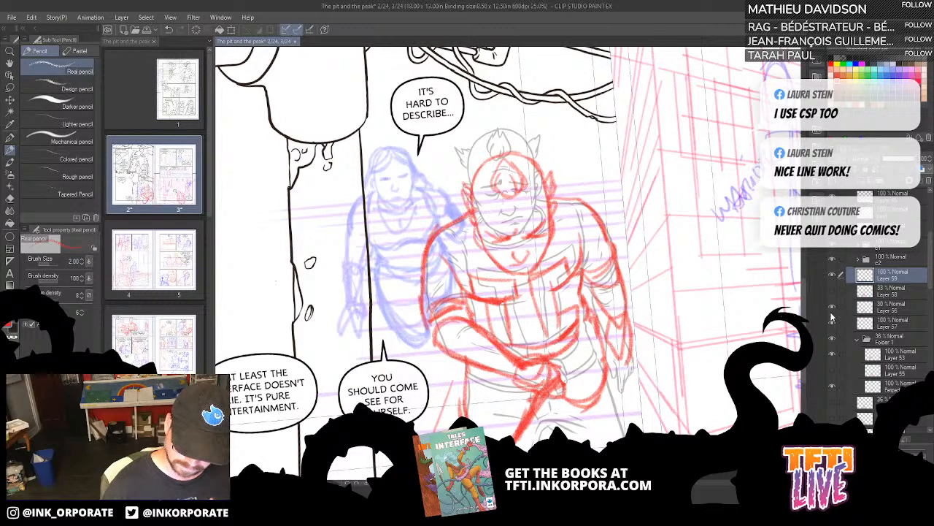
left_click(831, 317)
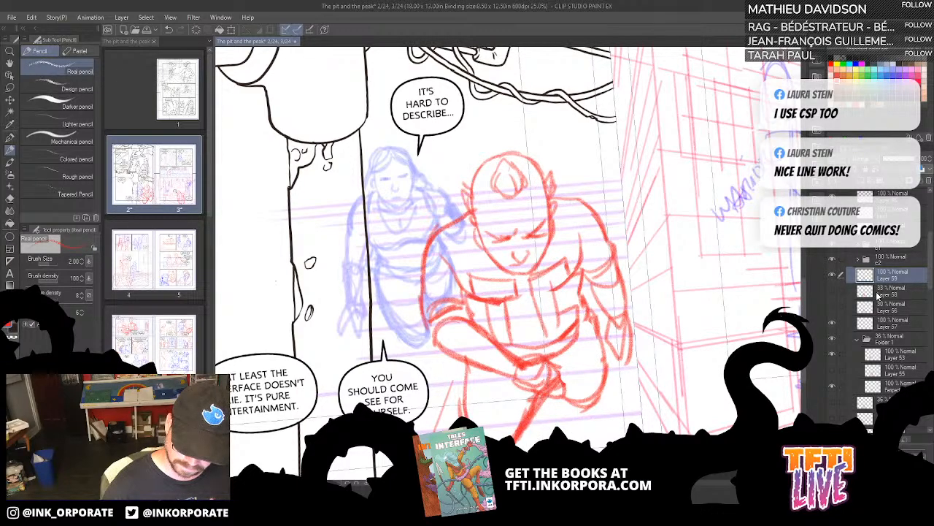
Step: Add a new vector layer above the man's red sketch and switch to the G-pen
left_click_drag(640, 348, 682, 358)
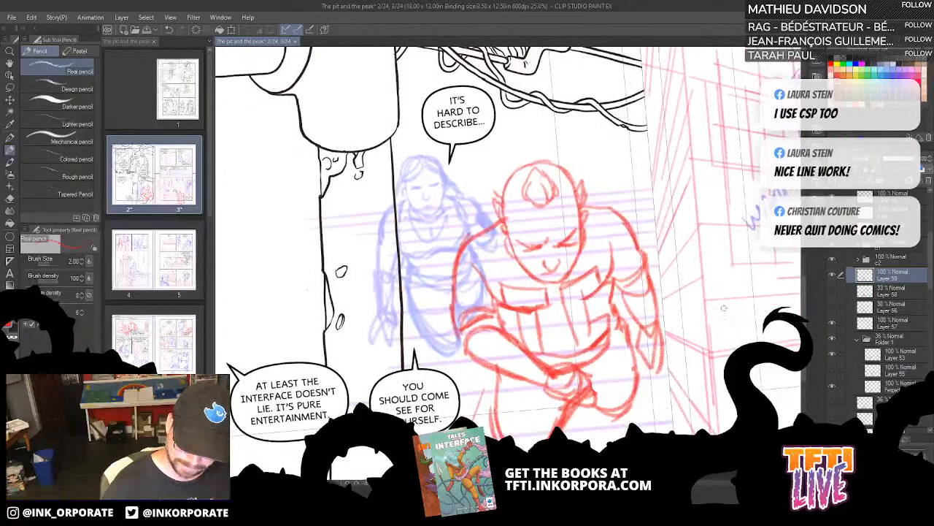
left_click(869, 180)
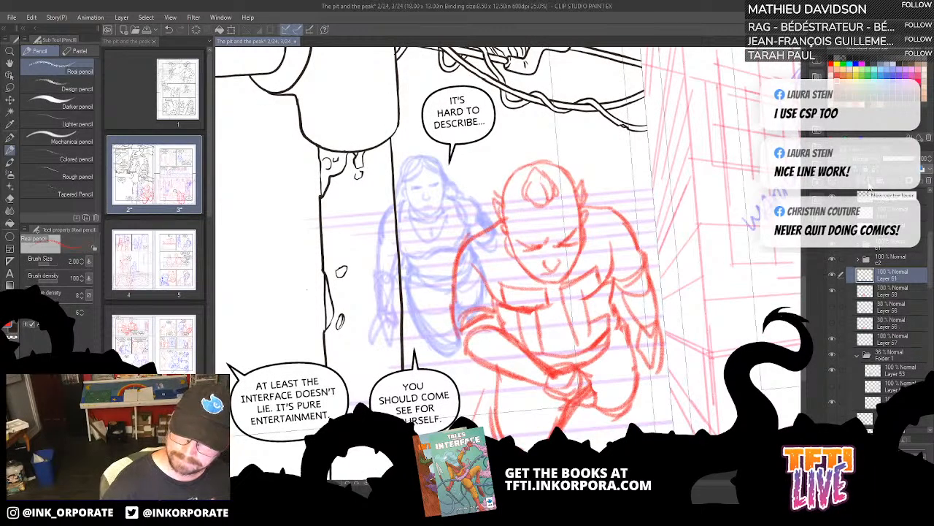
left_click(9, 136)
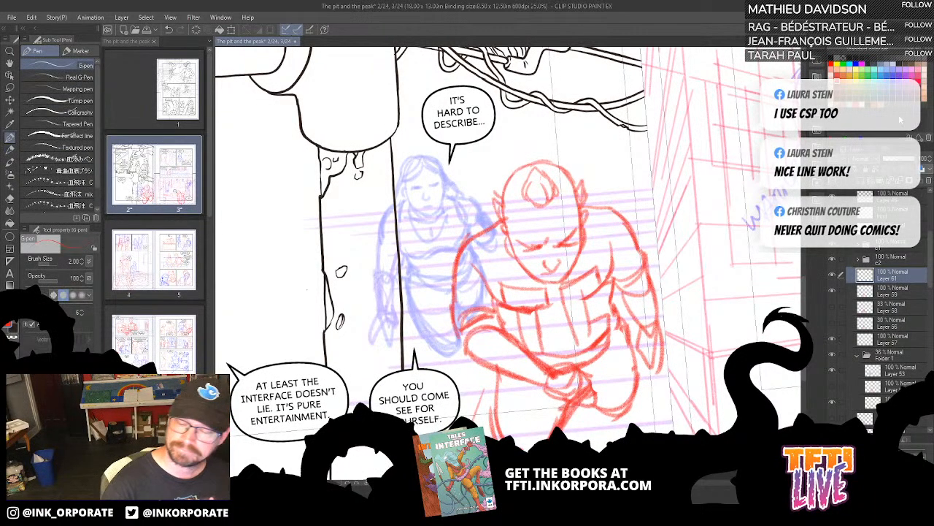
Step: Lower the opacity of the man's red sketch on Layer 59 to 32% and make Layer 61 active for inking
left_click(904, 291)
left_click(893, 158)
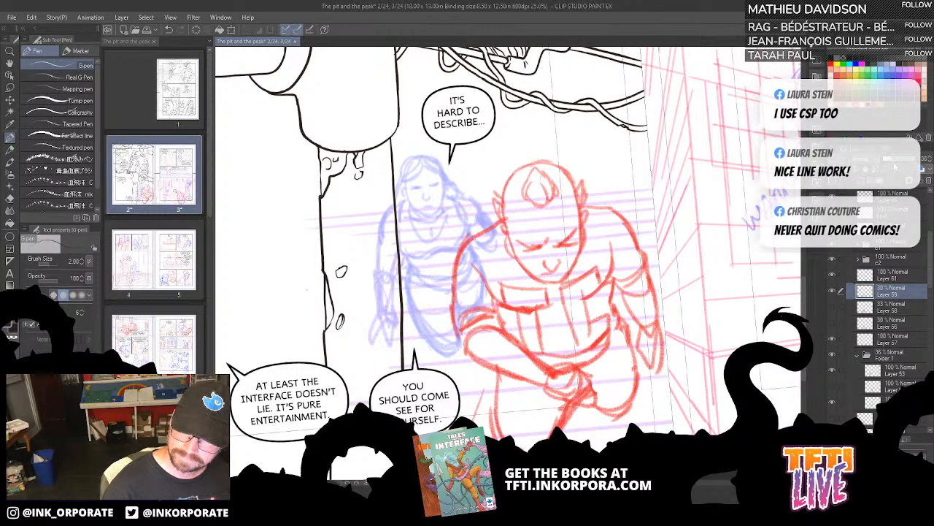
left_click(887, 280)
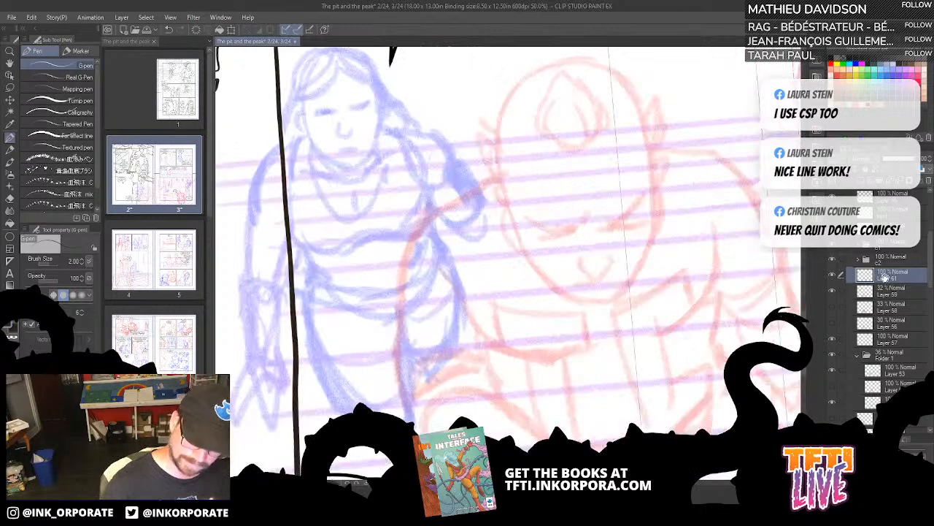
Step: Ink the pointed tuft of hair above the man's forehead with its inner strands, undoing a misplaced stroke
left_click_drag(561, 71, 519, 122)
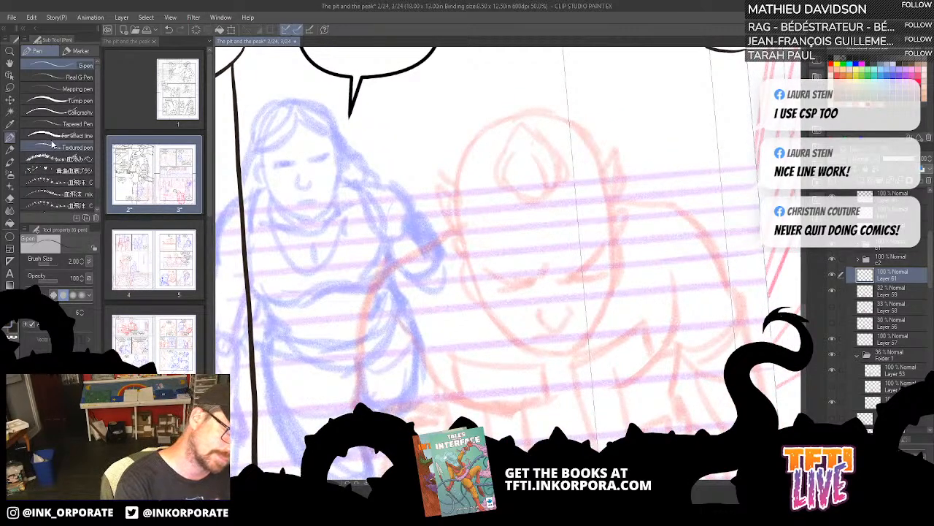
mouse_move(499, 183)
left_mouse_down()
mouse_move(504, 146)
mouse_move(522, 124)
left_mouse_up()
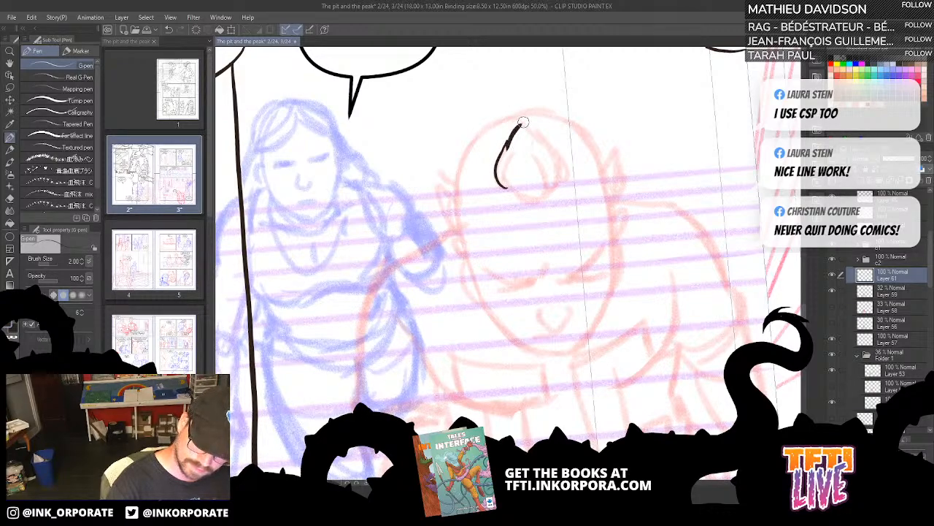
key("ctrl+z")
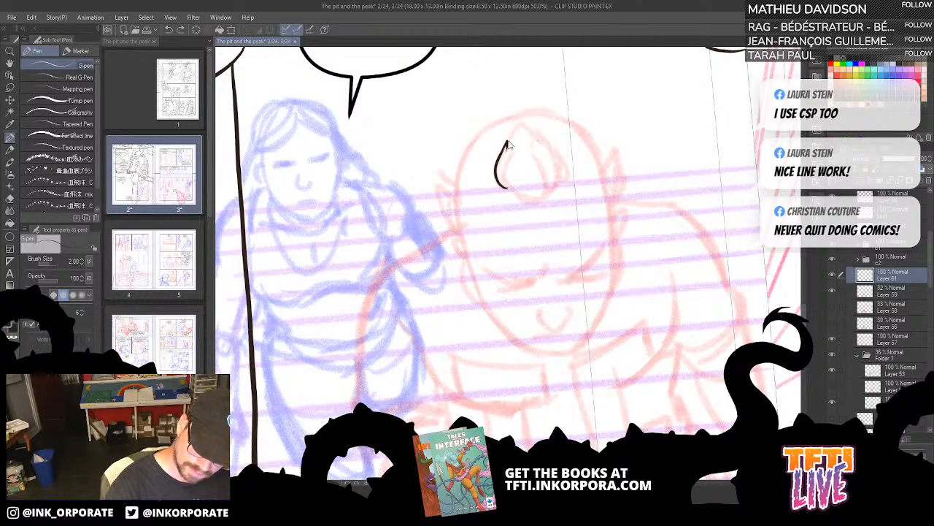
mouse_move(508, 137)
left_mouse_down()
mouse_move(529, 124)
mouse_move(567, 168)
mouse_move(551, 149)
mouse_move(504, 190)
mouse_move(548, 196)
mouse_move(553, 181)
left_mouse_up()
mouse_move(533, 161)
left_mouse_down()
mouse_move(547, 192)
mouse_move(545, 161)
left_mouse_up()
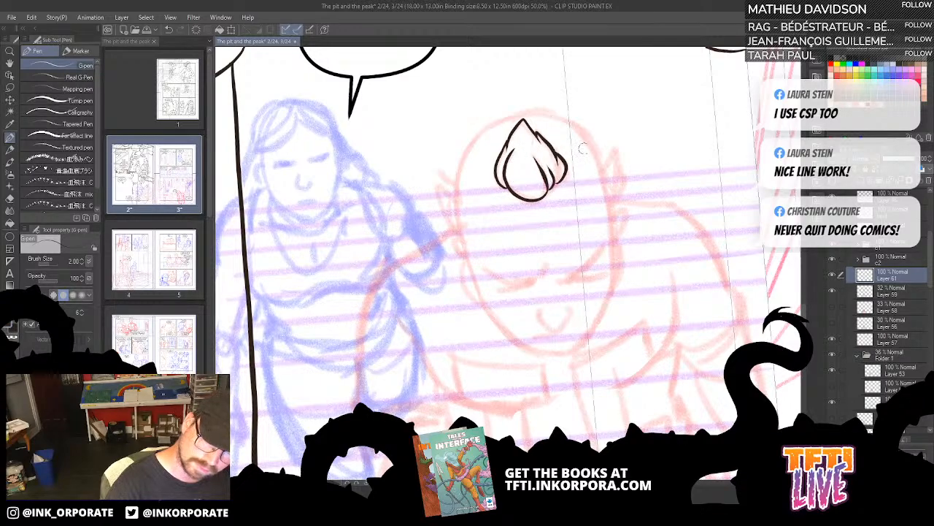
Step: Ink the spiky hair tufts on both sides of the man's head and one small ear, undoing an unwanted stroke
mouse_move(458, 232)
left_mouse_down()
mouse_move(441, 195)
mouse_move(451, 188)
left_mouse_up()
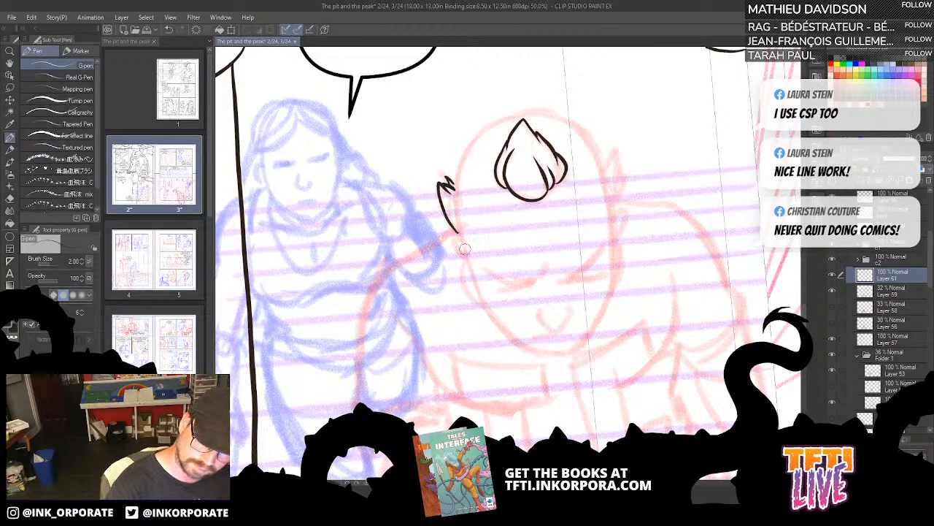
left_click_drag(452, 238, 468, 261)
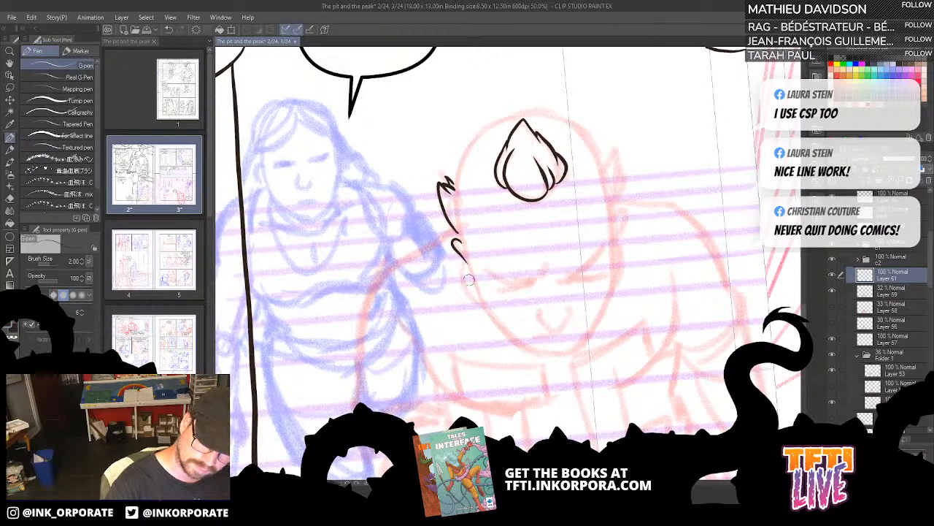
left_click_drag(621, 213, 613, 243)
key("ctrl+z")
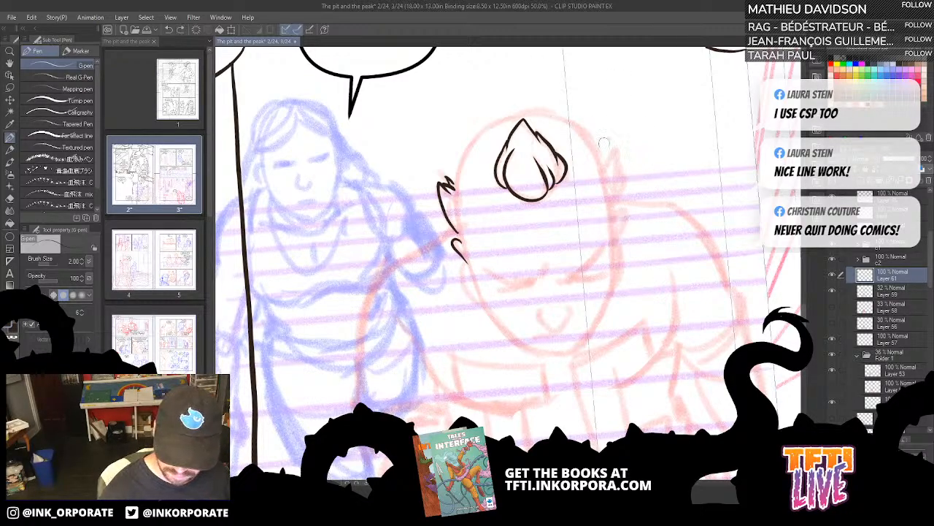
left_click_drag(613, 148, 610, 200)
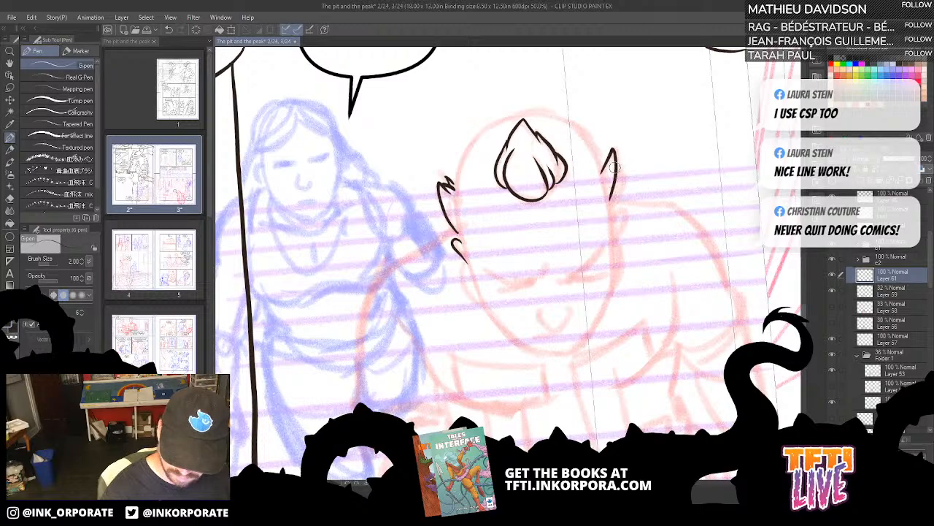
left_click_drag(616, 166, 611, 210)
left_click_drag(603, 163, 611, 150)
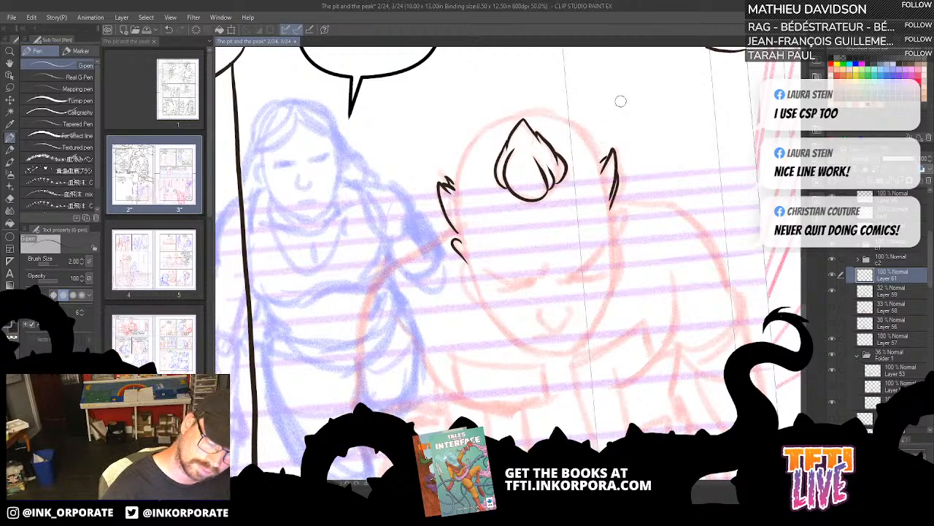
Step: Ink the arc of the man's bald crown between the two side tufts, redoing the first stroke
left_click_drag(573, 204, 537, 265)
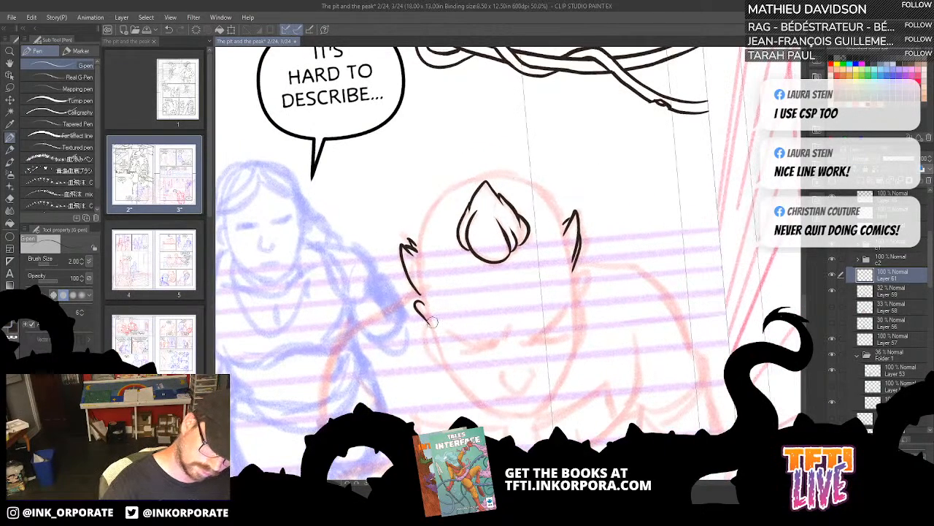
mouse_move(434, 330)
left_mouse_down()
mouse_move(415, 257)
mouse_move(441, 200)
mouse_move(485, 168)
mouse_move(511, 171)
mouse_move(553, 199)
left_mouse_up()
key("ctrl+z")
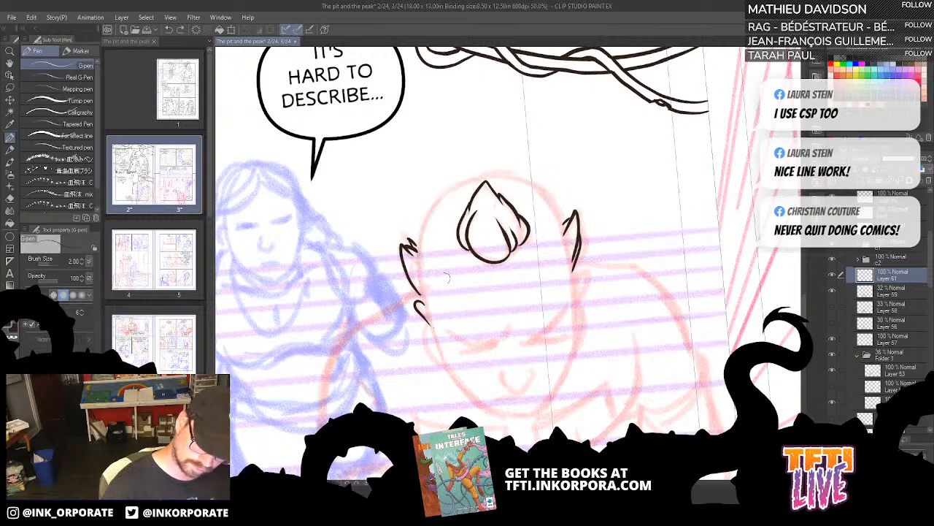
mouse_move(429, 326)
left_mouse_down()
mouse_move(414, 231)
mouse_move(435, 194)
mouse_move(492, 169)
mouse_move(525, 175)
mouse_move(552, 202)
mouse_move(572, 315)
left_mouse_up()
Step: Ink the man's cheeks, jaw and chin to complete the lower contour of the head
key("asciicircum")
key("asciicircum")
key("asciicircum")
key("asciicircum")
key("asciicircum")
key("asciicircum")
key("asciicircum")
key("asciicircum")
key("asciicircum")
key("asciicircum")
key("asciicircum")
key("asciicircum")
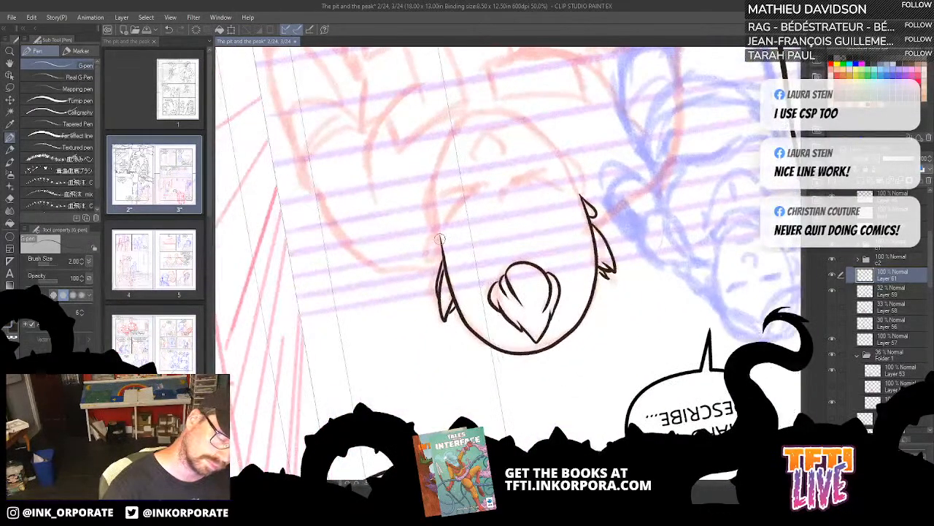
mouse_move(441, 251)
left_mouse_down()
mouse_move(433, 171)
mouse_move(477, 108)
mouse_move(504, 108)
mouse_move(561, 153)
mouse_move(600, 271)
left_mouse_up()
Step: Remove the small ear with the contour beside it and redraw the side of the head as one clean line
key("minus")
key("asciicircum")
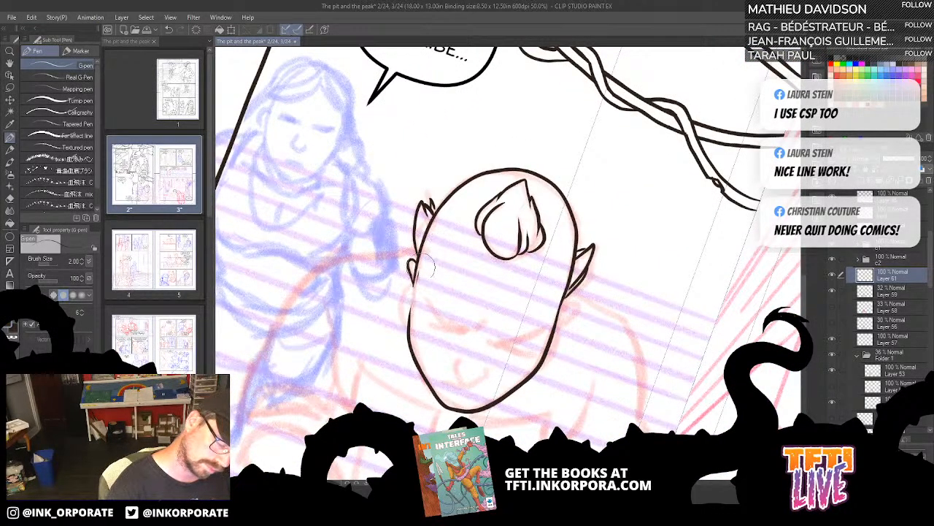
left_click_drag(419, 270, 406, 259)
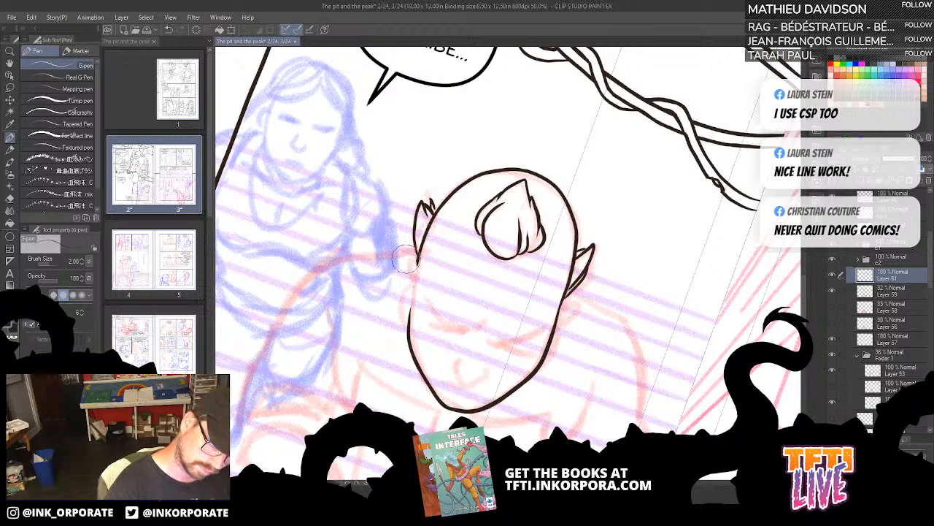
key("^")
key("^")
key("^")
key("^")
key("^")
key("^")
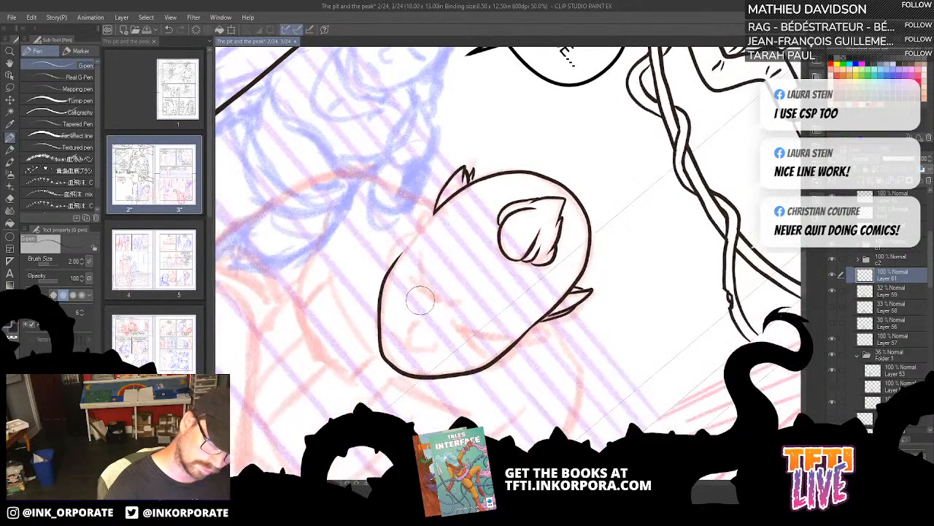
left_click_drag(398, 254, 439, 203)
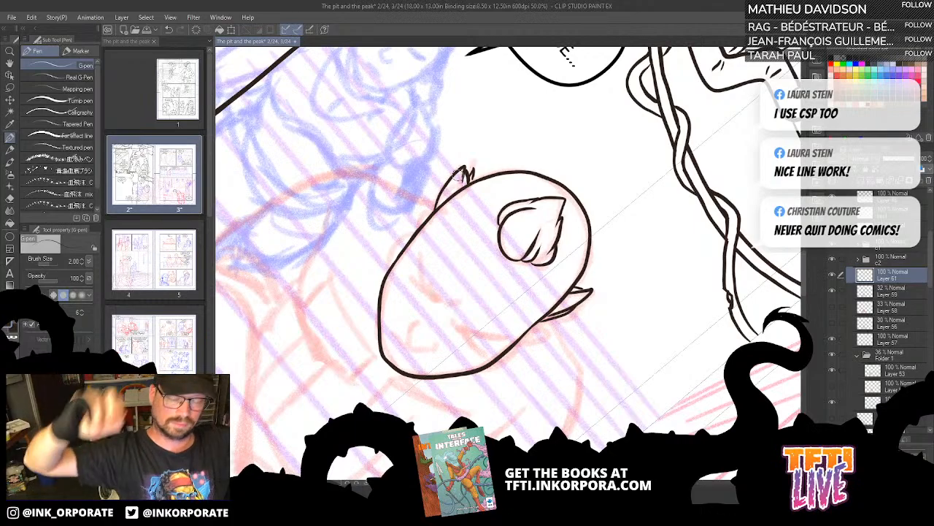
Step: Ink the man's two ears just below the side tufts of hair, following the red sketch
scroll(460, 175, "up", 2)
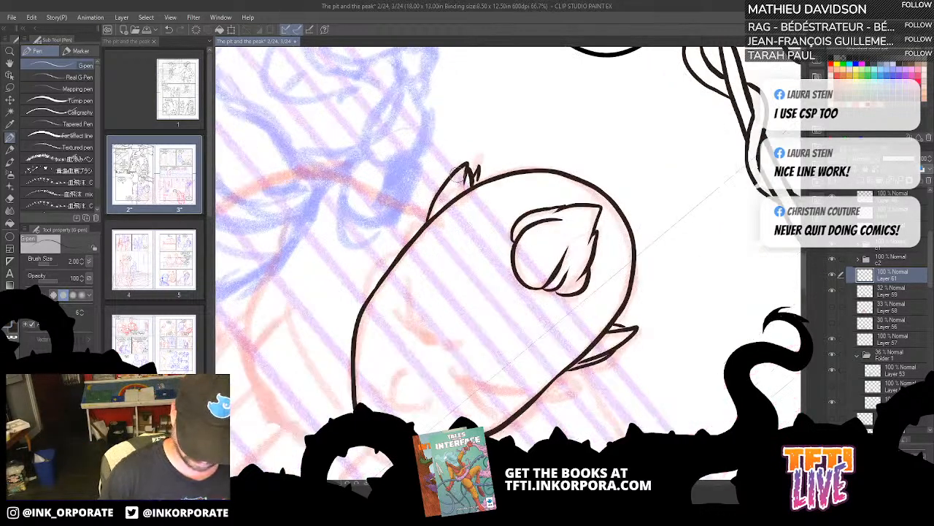
key("minus")
key("minus")
key("minus")
key("minus")
key("minus")
key("minus")
key("minus")
key("minus")
key("minus")
key("minus")
key("minus")
key("minus")
key("minus")
left_click_drag(644, 371, 613, 202)
mouse_move(626, 101)
left_mouse_down()
mouse_move(588, 139)
mouse_move(595, 111)
mouse_move(612, 168)
left_mouse_up()
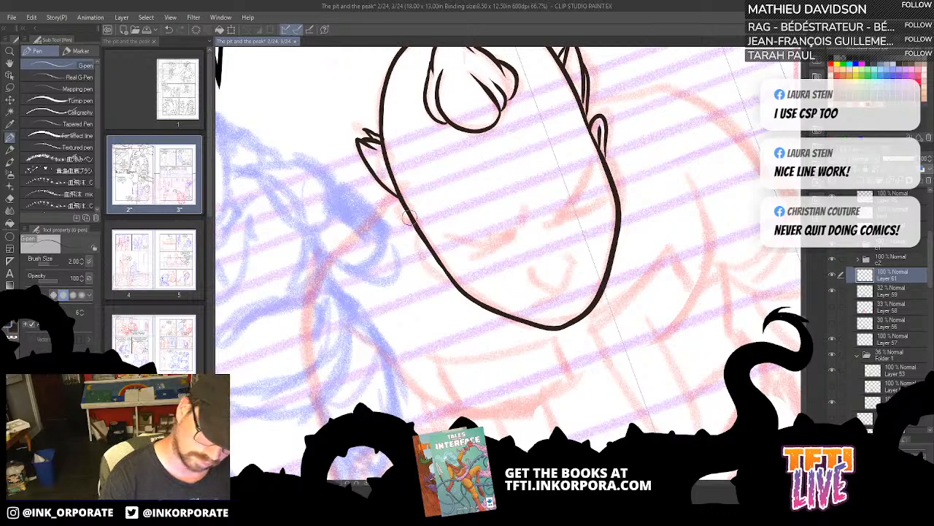
left_click_drag(401, 210, 420, 237)
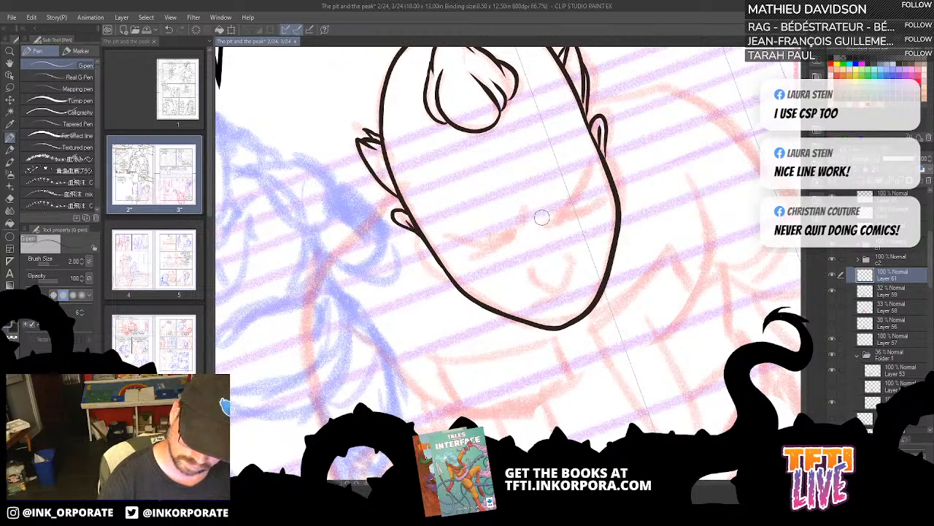
Step: Ink the man's frowning brows and closed eyes, adding creases below the eyes and between the brows
left_click_drag(545, 217, 590, 193)
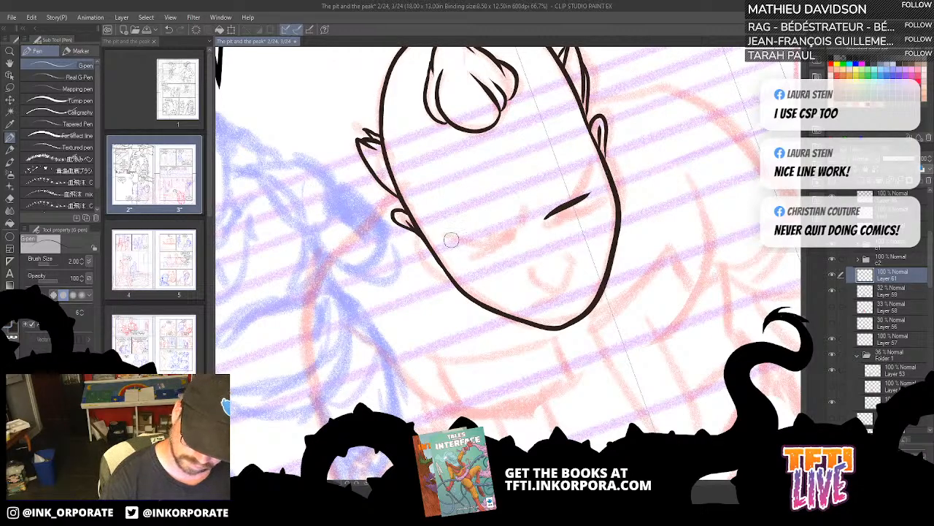
mouse_move(452, 241)
left_mouse_down()
mouse_move(482, 239)
mouse_move(520, 218)
mouse_move(516, 226)
left_mouse_up()
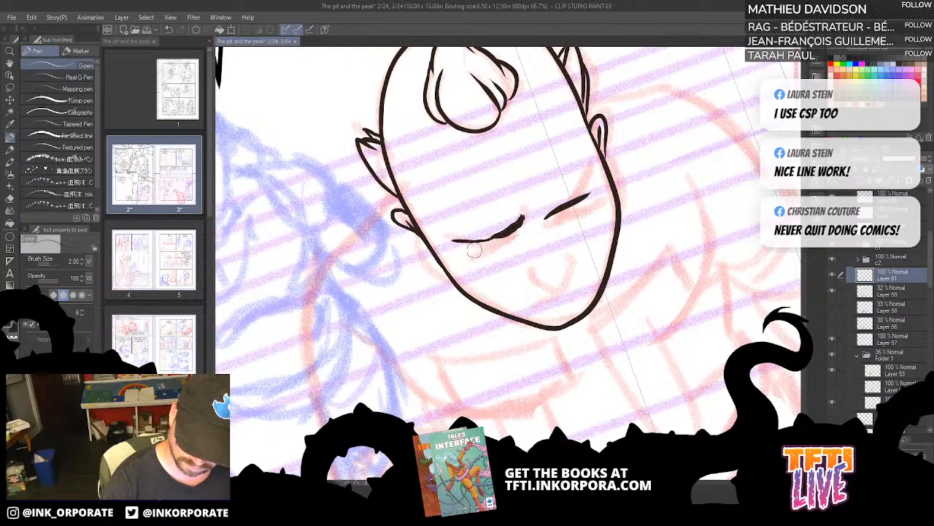
mouse_move(472, 253)
left_mouse_down()
mouse_move(518, 228)
mouse_move(505, 251)
left_mouse_up()
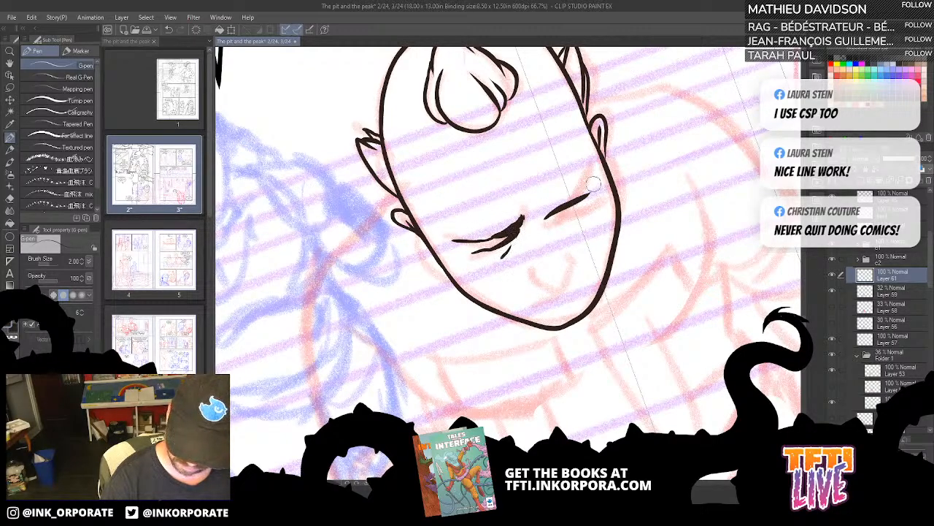
mouse_move(552, 215)
left_mouse_down()
mouse_move(600, 199)
mouse_move(597, 221)
mouse_move(589, 181)
left_mouse_up()
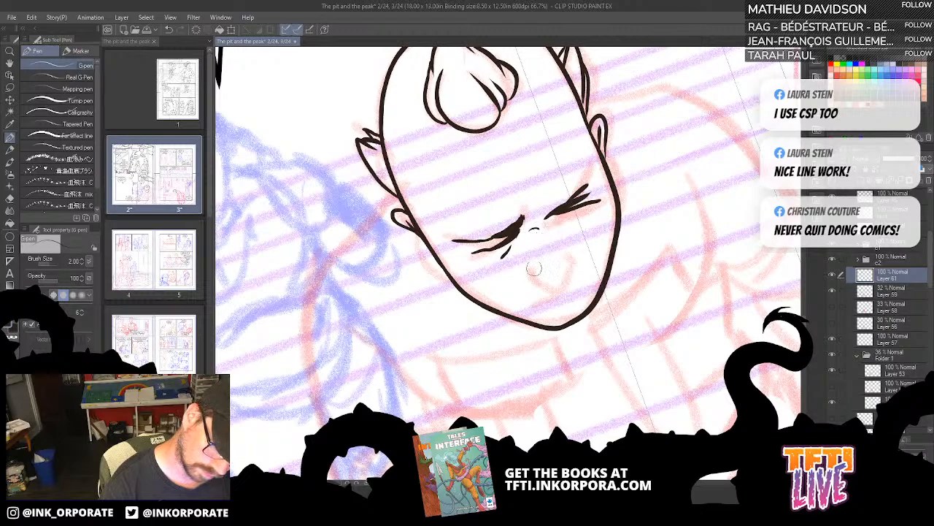
left_click_drag(485, 257, 468, 260)
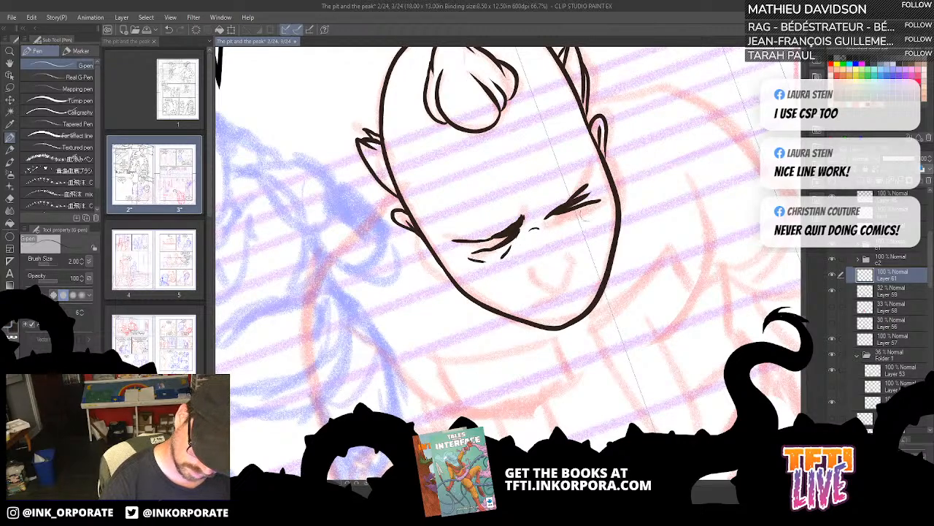
Step: Ink the man's nose and downturned mouth, replacing the first mouth line with a more curved one
mouse_move(531, 266)
left_mouse_down()
mouse_move(537, 286)
mouse_move(554, 285)
mouse_move(577, 255)
left_mouse_up()
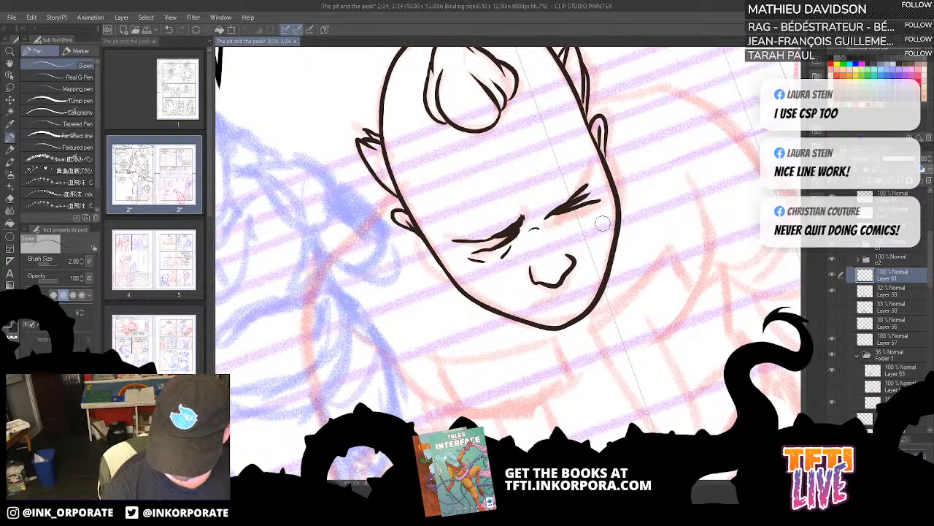
left_click_drag(531, 308, 588, 284)
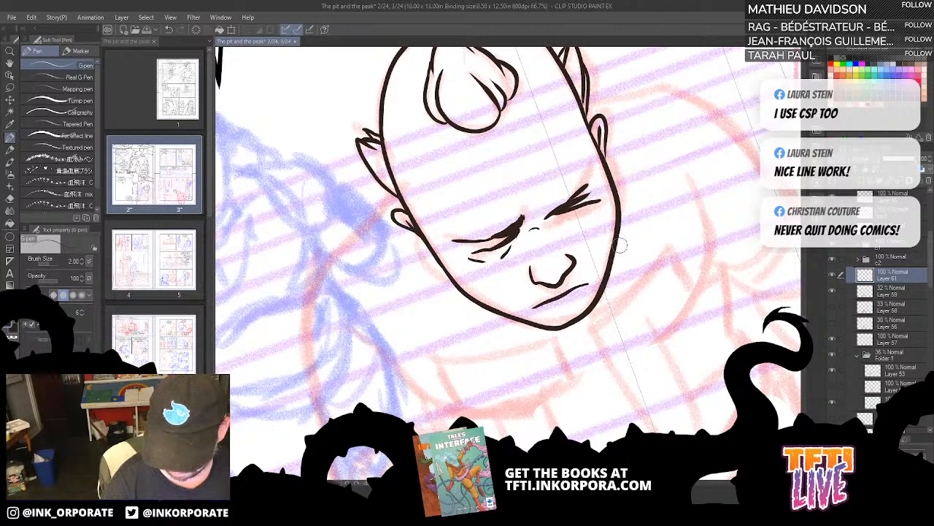
key("ctrl+z")
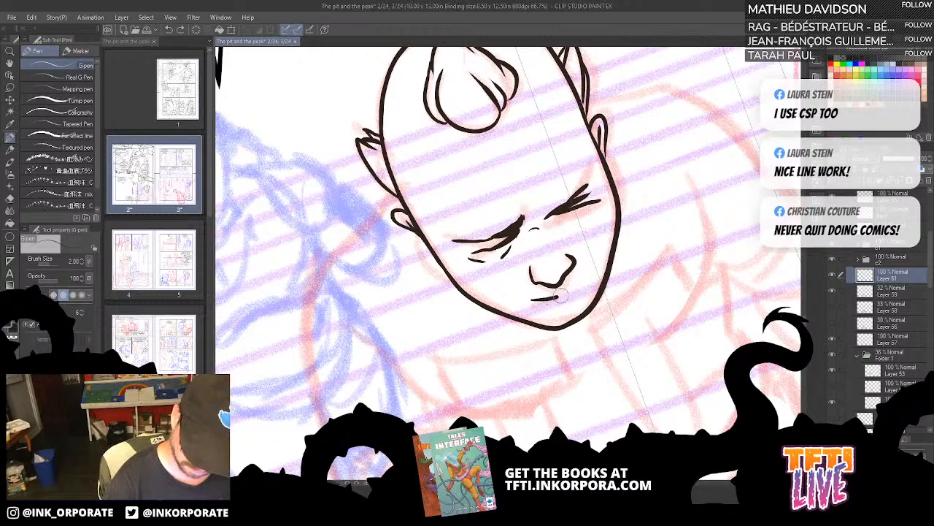
left_click_drag(537, 301, 586, 279)
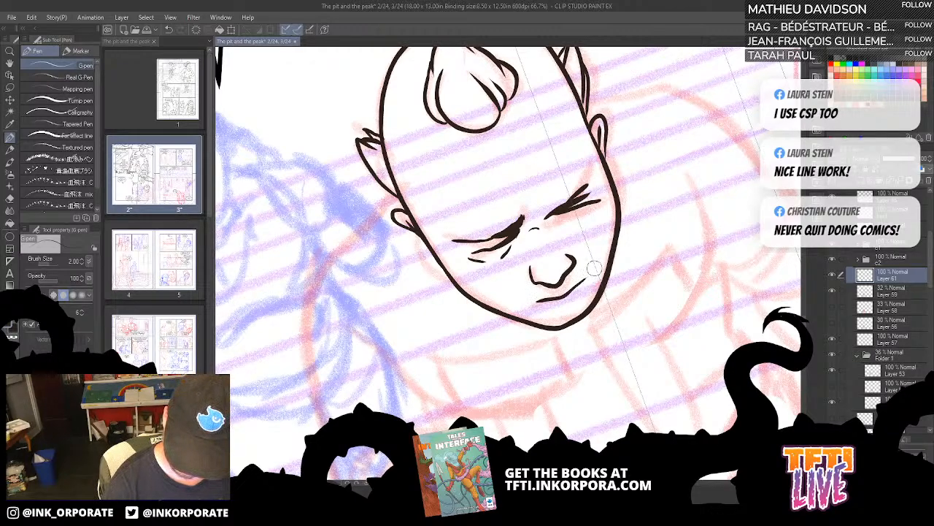
left_click_drag(530, 304, 591, 274)
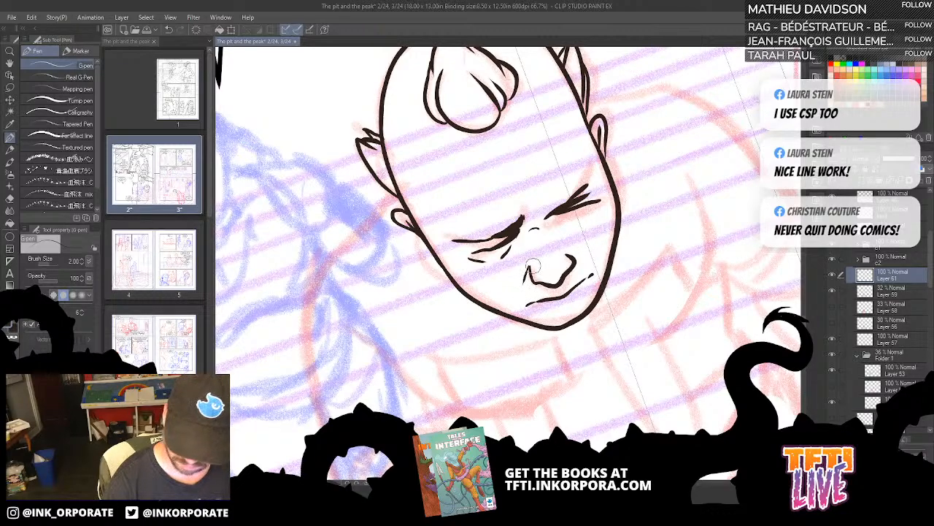
left_click_drag(531, 266, 523, 282)
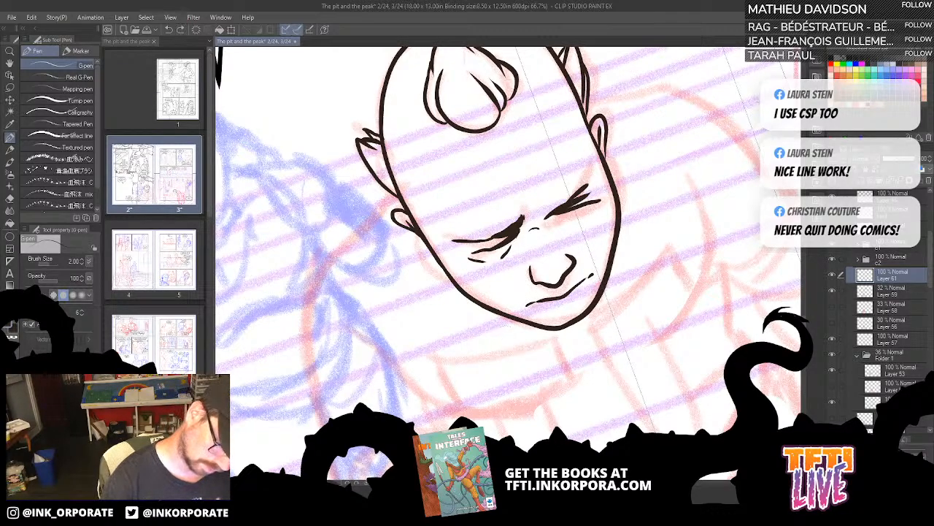
Step: Hide Folder 1 with the blue rough sketch so the man's body sketch stands alone below the inked head
scroll(513, 324, "down", 2)
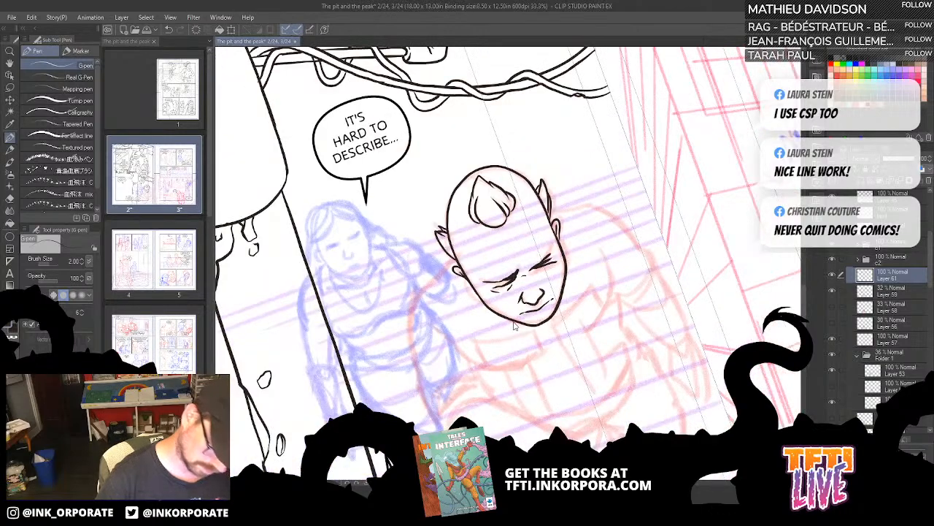
left_click_drag(640, 368, 638, 294)
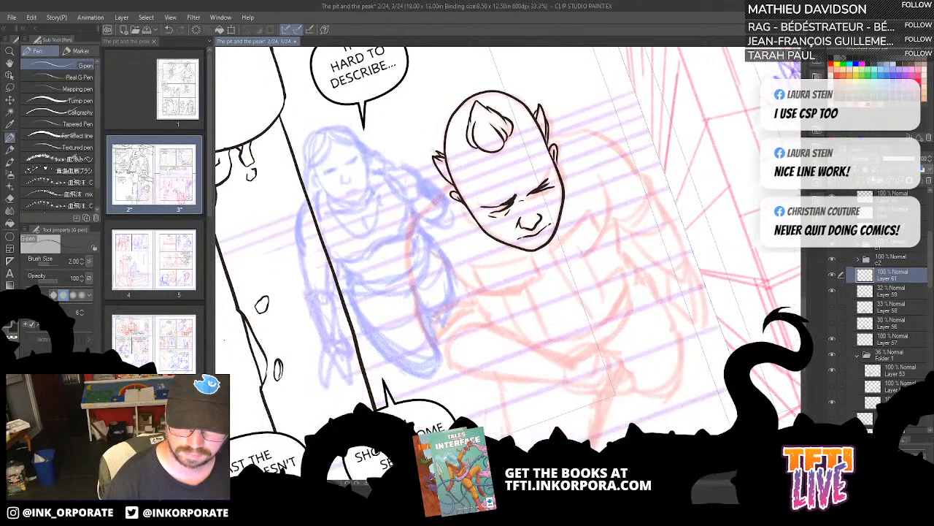
left_click(833, 354)
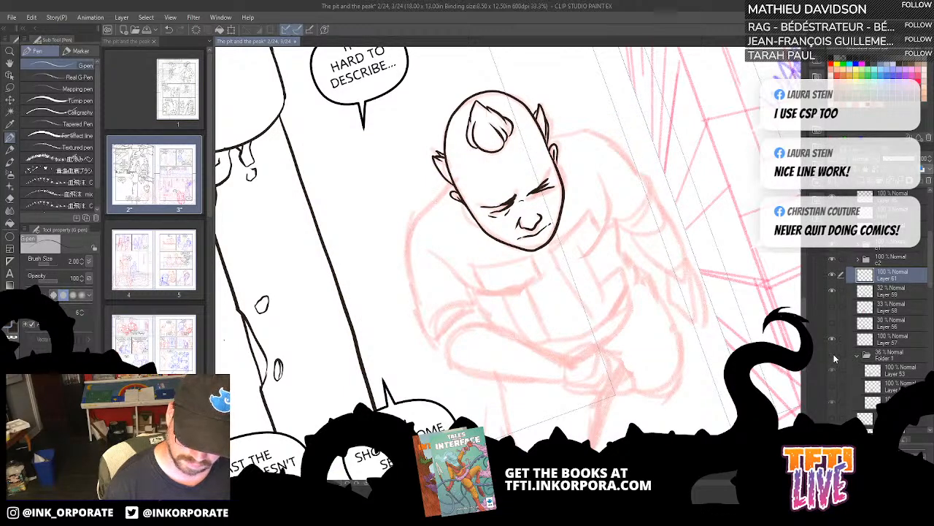
Step: Show Folder 1's rough sketch again and ink the curved double cuff of the man's sleeve nearest the woman's blue sketch
left_click(833, 354)
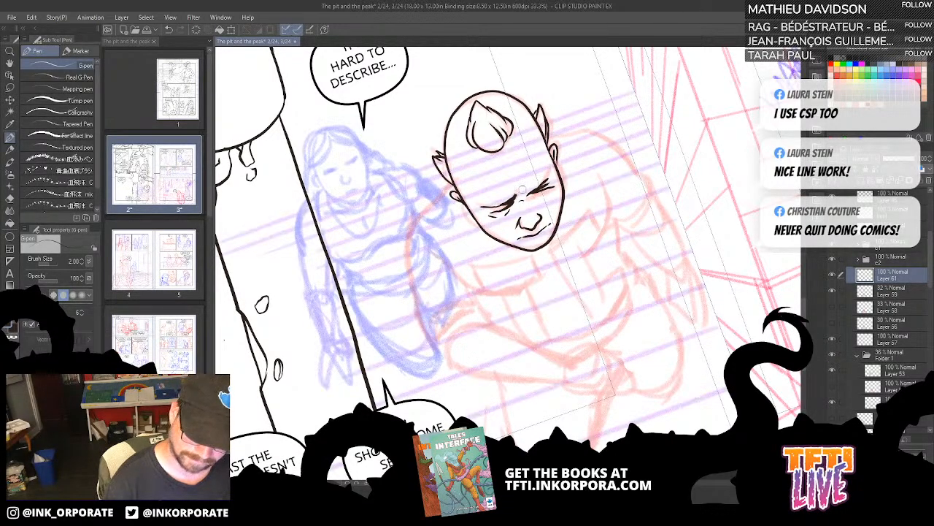
left_click_drag(601, 313, 620, 287)
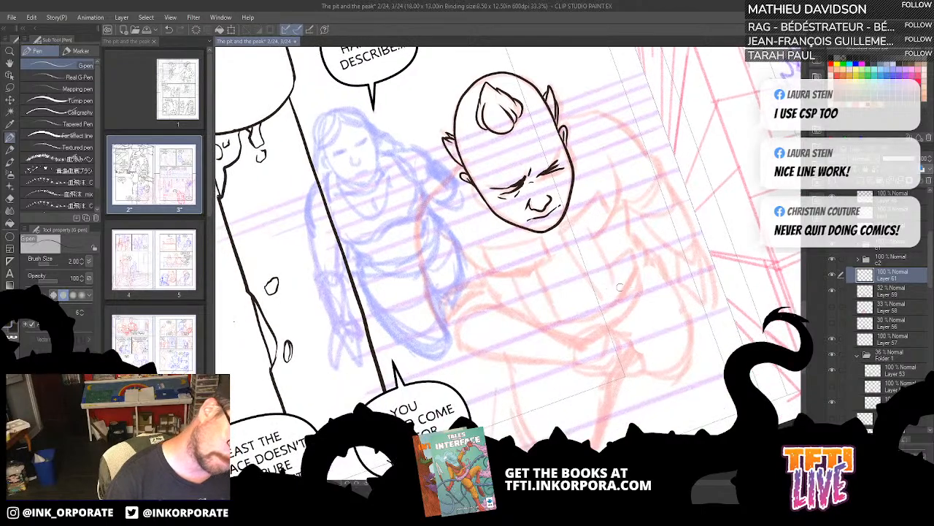
left_click_drag(520, 337, 657, 295)
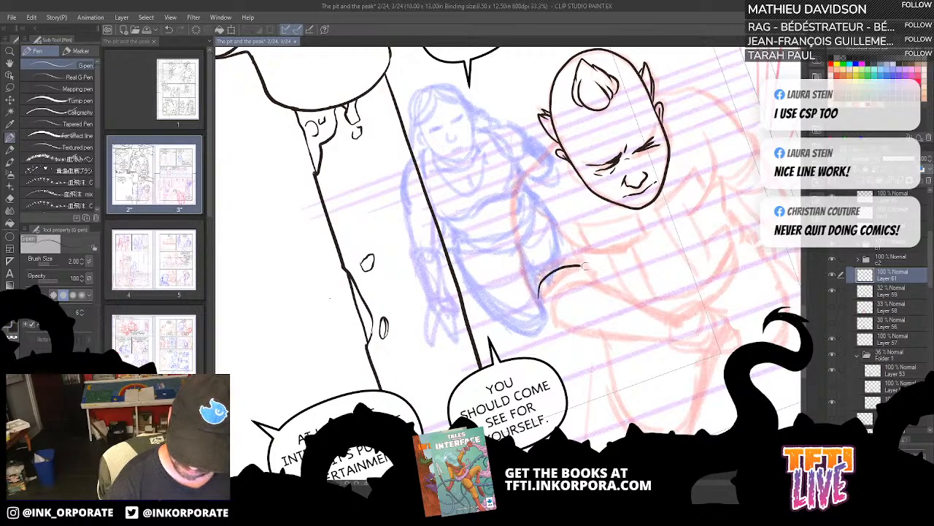
key("ctrl+z")
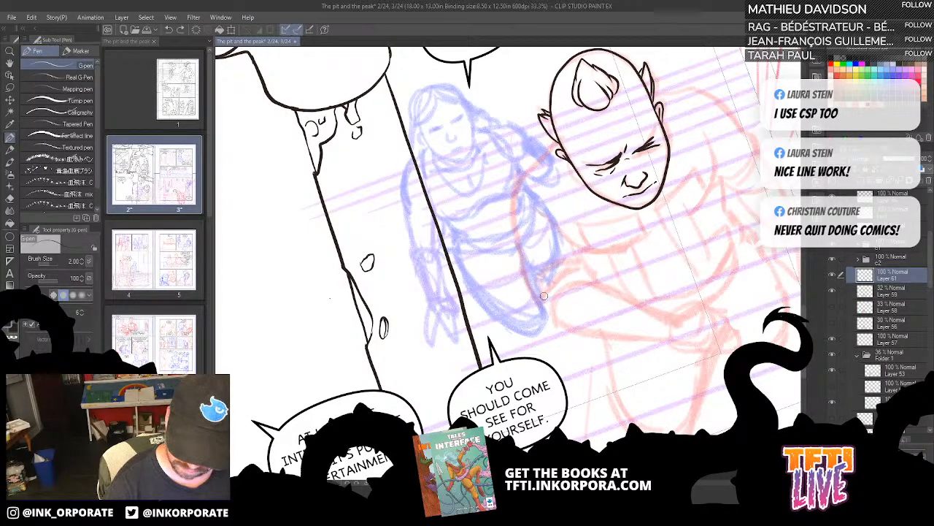
left_click_drag(545, 286, 543, 297)
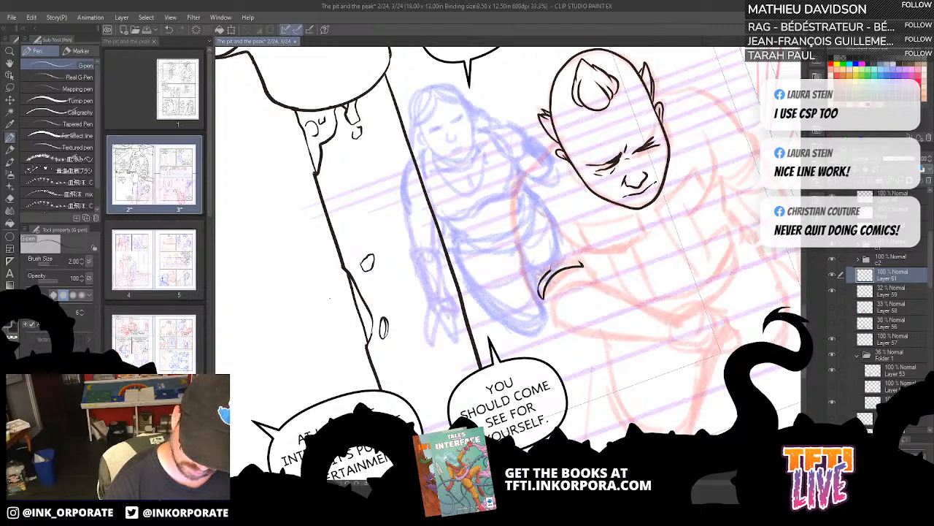
Step: Ink the outer shoulder contour and inner seam of the same sleeve, joining the neck to the cuff
left_click_drag(582, 263, 572, 233)
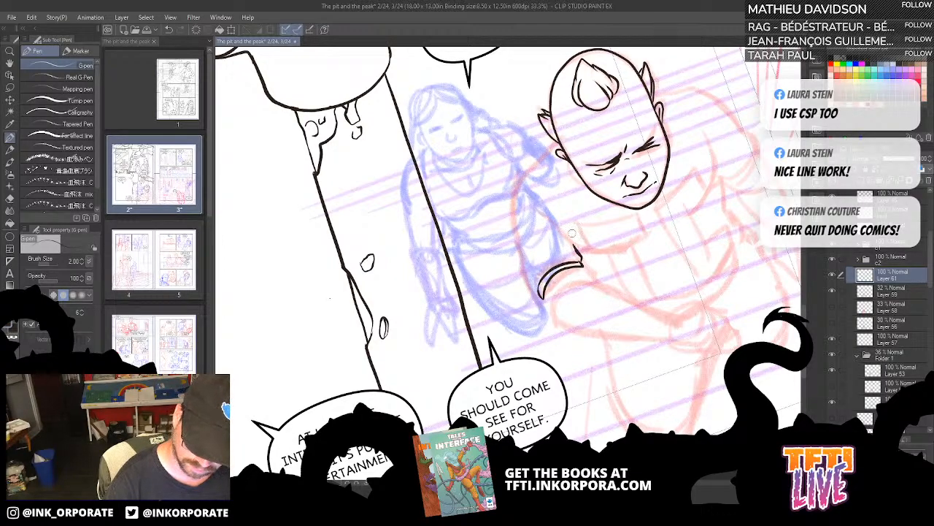
left_click_drag(522, 263, 509, 224)
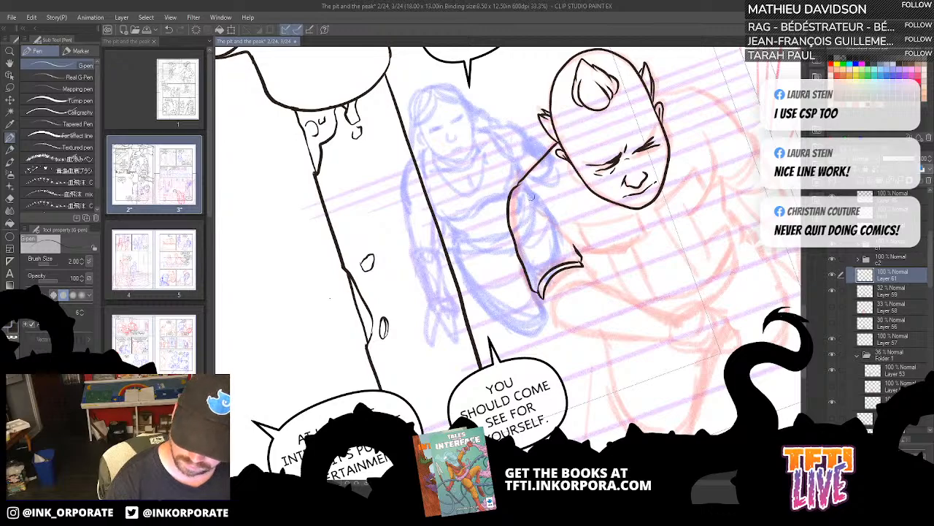
left_click_drag(527, 189, 575, 247)
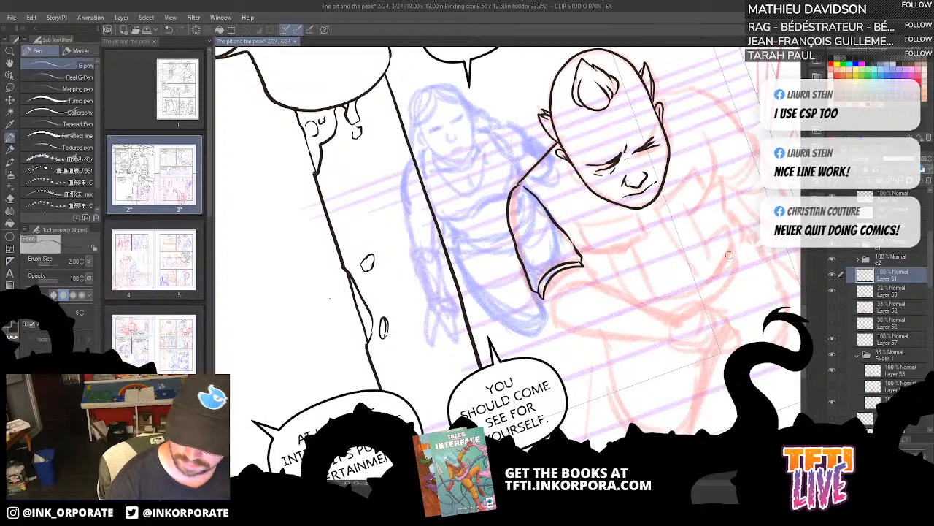
Step: Ink the man's opposite shoulder and armhole seam down the torso, plus the short chest line beside the finished sleeve
left_click_drag(729, 255, 659, 263)
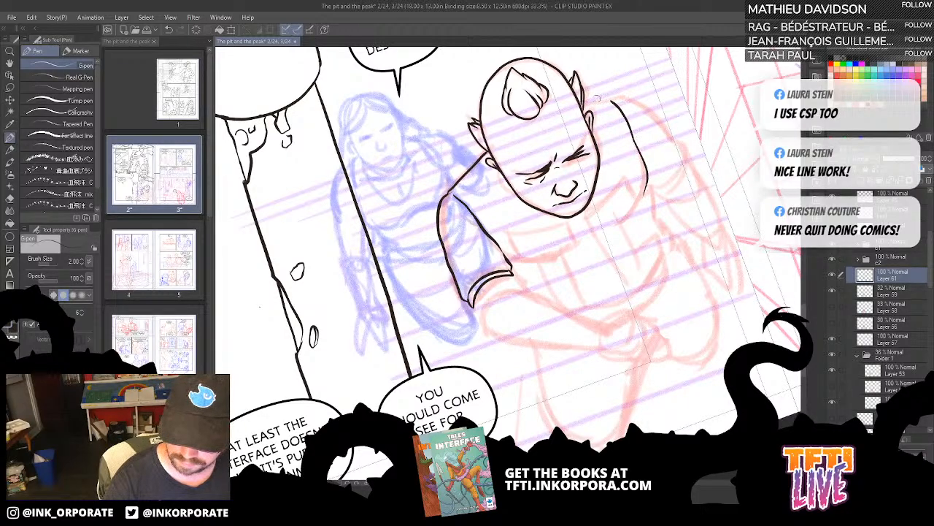
mouse_move(586, 106)
left_mouse_down()
mouse_move(620, 96)
mouse_move(679, 140)
left_mouse_up()
key("ctrl+z")
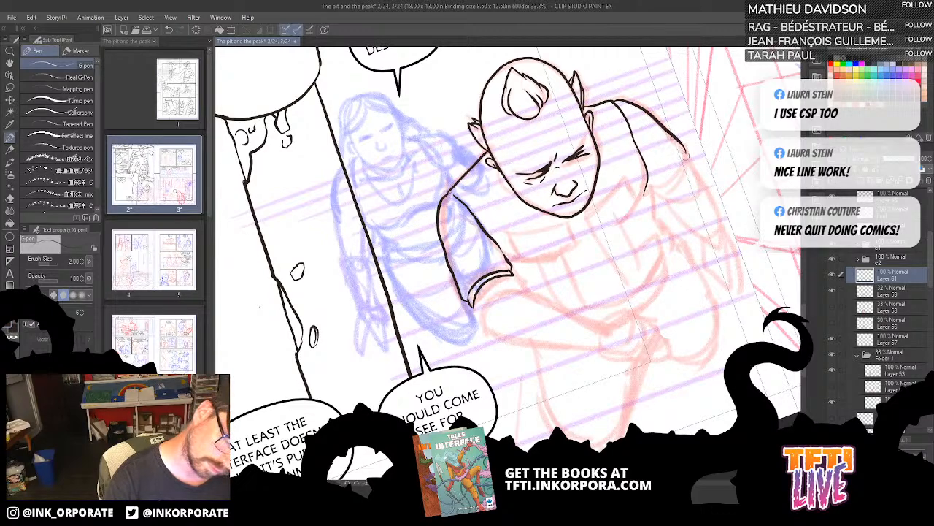
left_click_drag(504, 256, 556, 257)
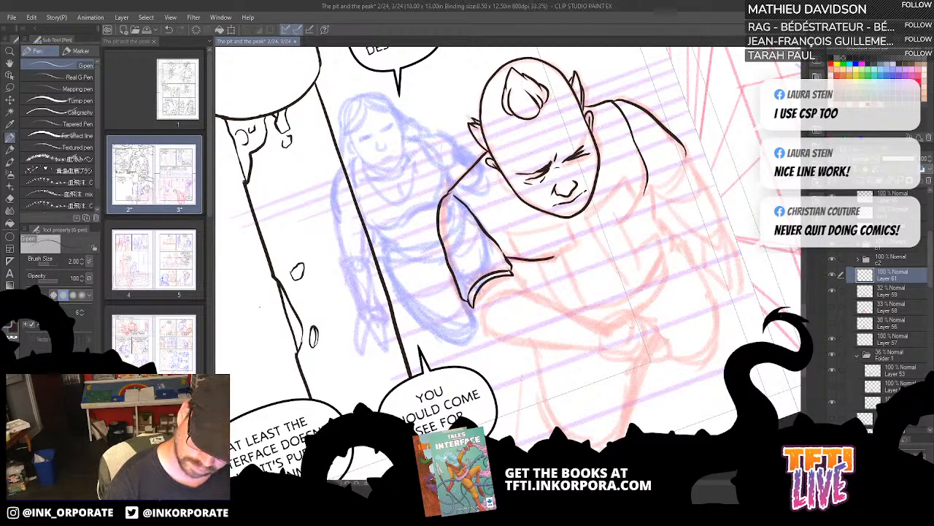
mouse_move(652, 189)
left_mouse_down()
mouse_move(623, 179)
mouse_move(639, 218)
left_mouse_up()
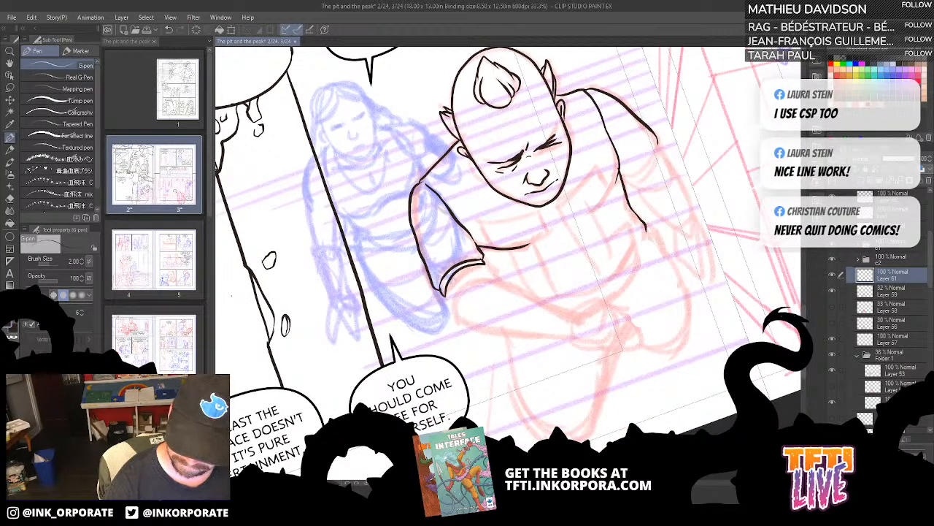
Step: Ink the angular chest flap below the man's chin and the matching chest lines on the opposite side of his shirt
key("asciicircum")
key("asciicircum")
key("asciicircum")
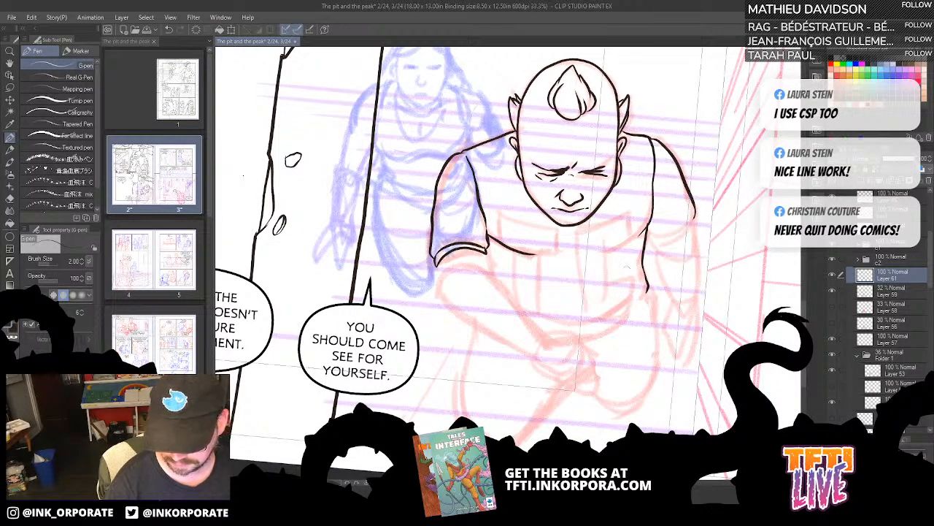
left_click_drag(620, 343, 635, 181)
key("asciicircum")
key("asciicircum")
key("asciicircum")
key("asciicircum")
key("asciicircum")
key("asciicircum")
key("asciicircum")
key("asciicircum")
key("asciicircum")
key("asciicircum")
key("asciicircum")
key("asciicircum")
key("asciicircum")
key("asciicircum")
key("asciicircum")
key("asciicircum")
key("asciicircum")
key("asciicircum")
key("asciicircum")
key("asciicircum")
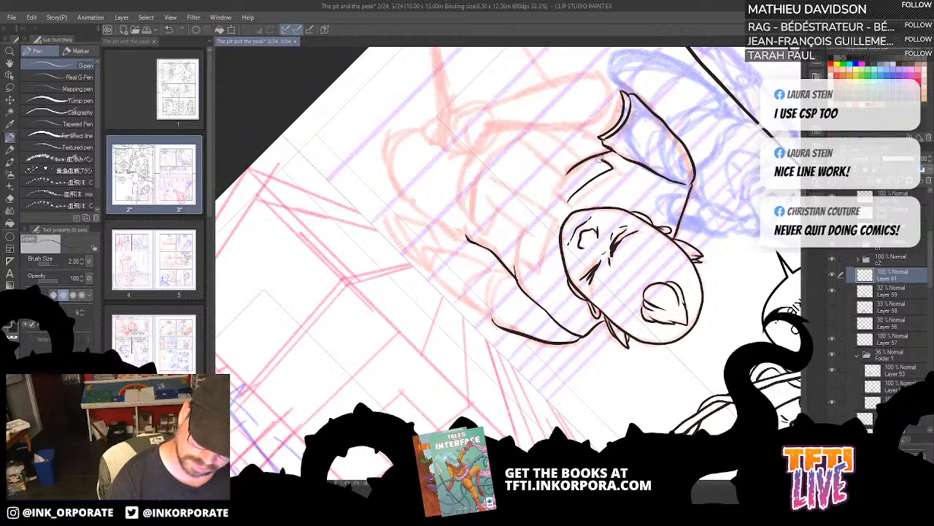
left_click_drag(568, 201, 555, 193)
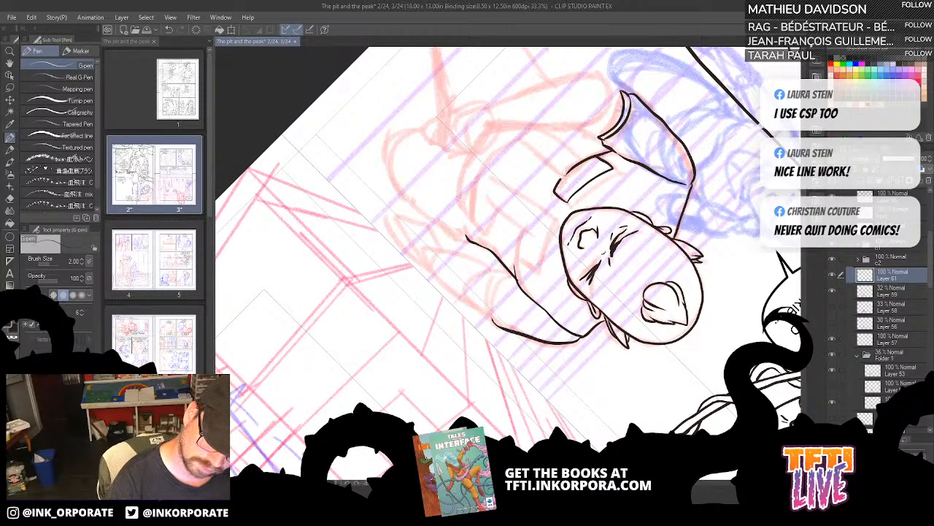
left_click_drag(536, 271, 538, 250)
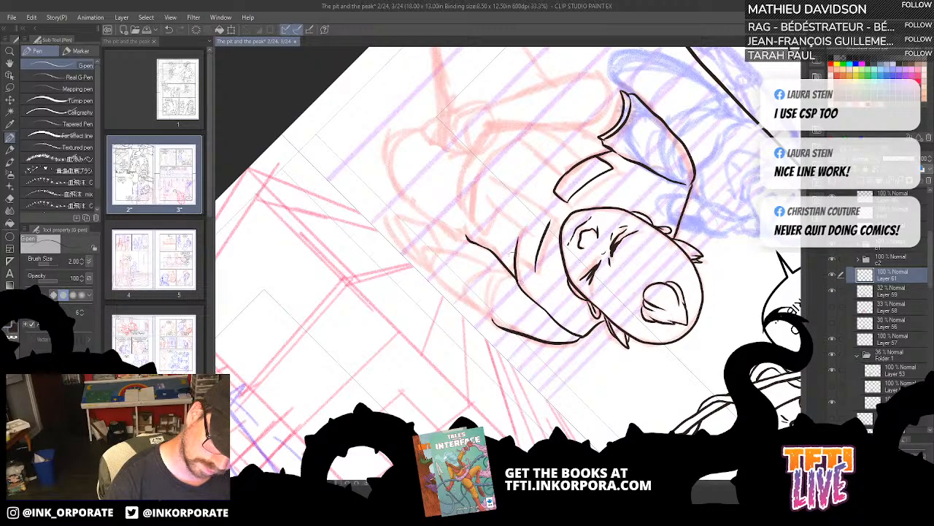
Step: Ink the two long lines running down the shirt front from the chest flaps toward the hands
key("^")
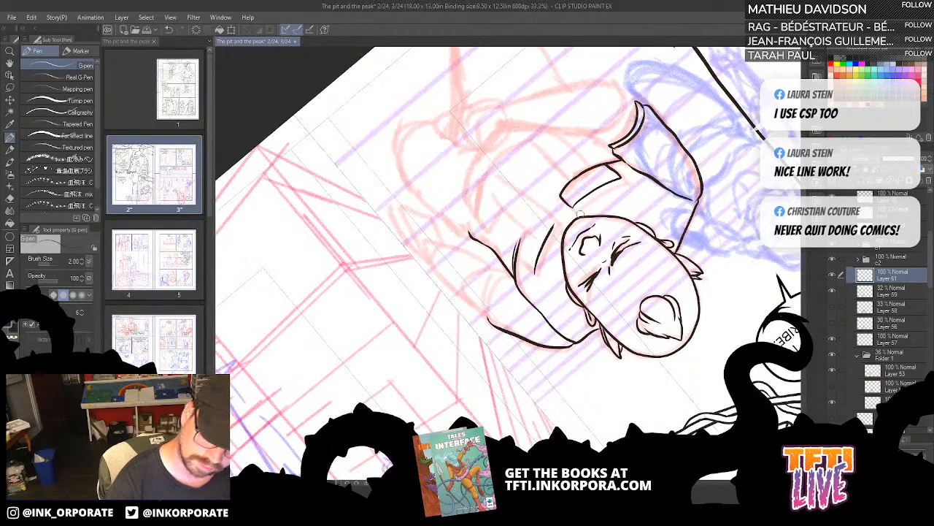
key("^")
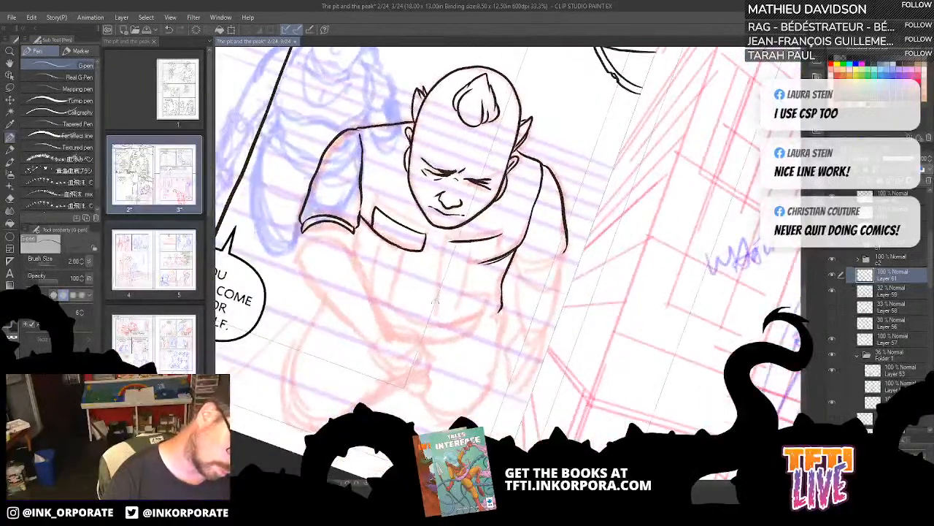
left_click_drag(435, 315, 449, 239)
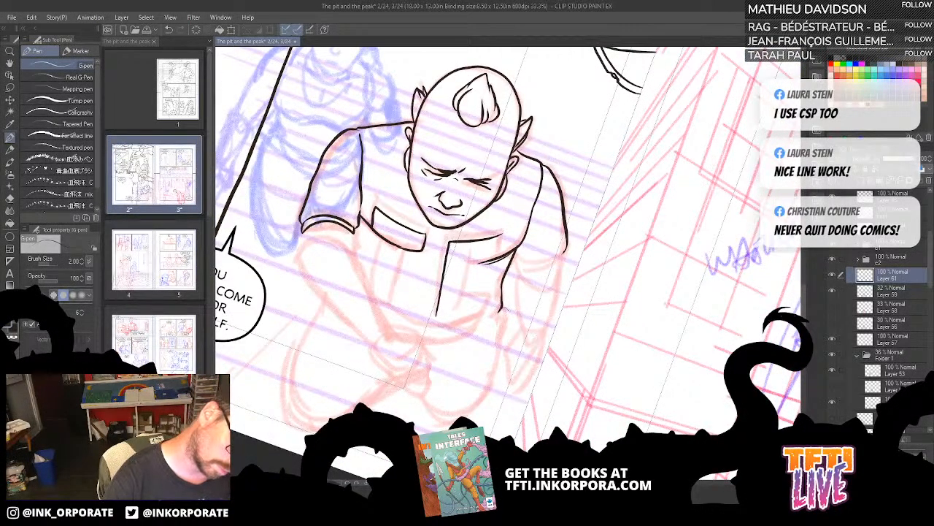
left_click_drag(543, 279, 663, 237)
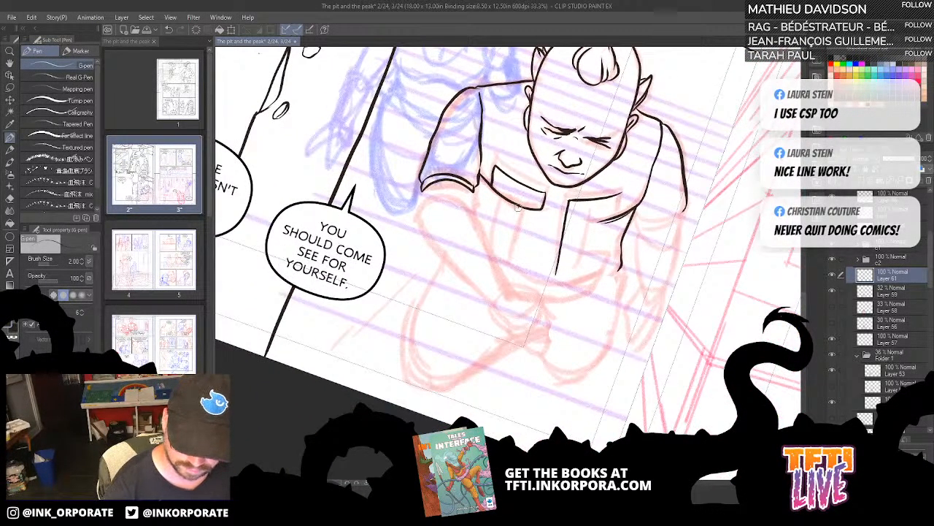
left_click_drag(518, 207, 504, 264)
Step: Ink both contours of the bent forearm below the finished cuff, from the elbow to the clasped hands
key("^")
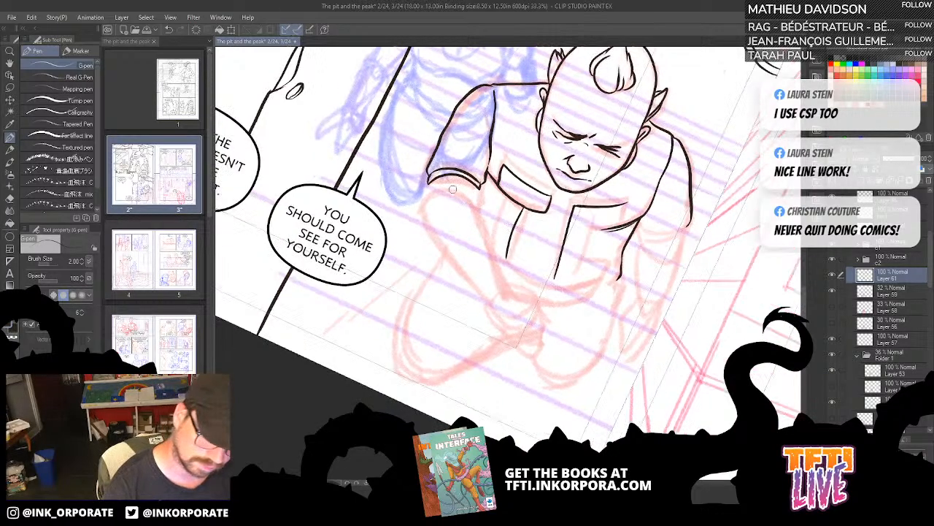
left_click_drag(482, 225, 506, 292)
mouse_move(469, 287)
left_mouse_down()
mouse_move(436, 241)
mouse_move(427, 183)
left_mouse_up()
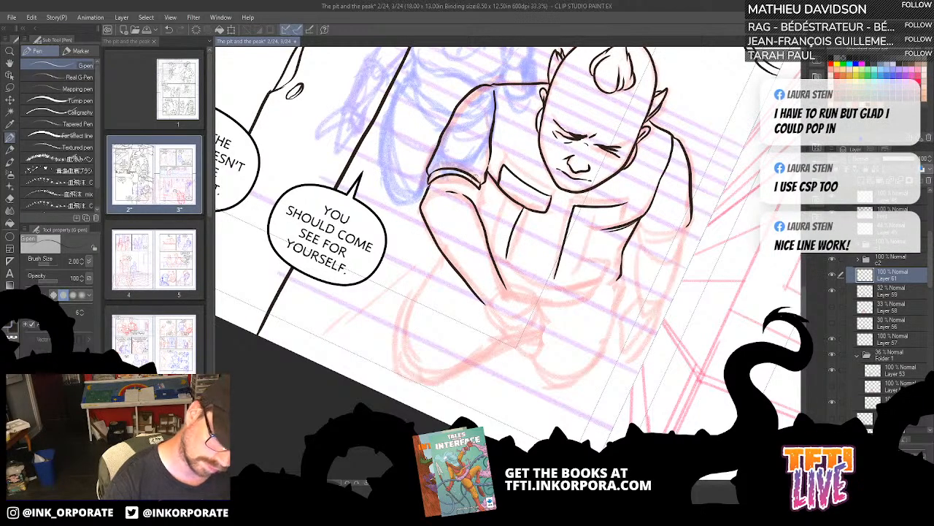
left_click_drag(510, 156, 580, 125)
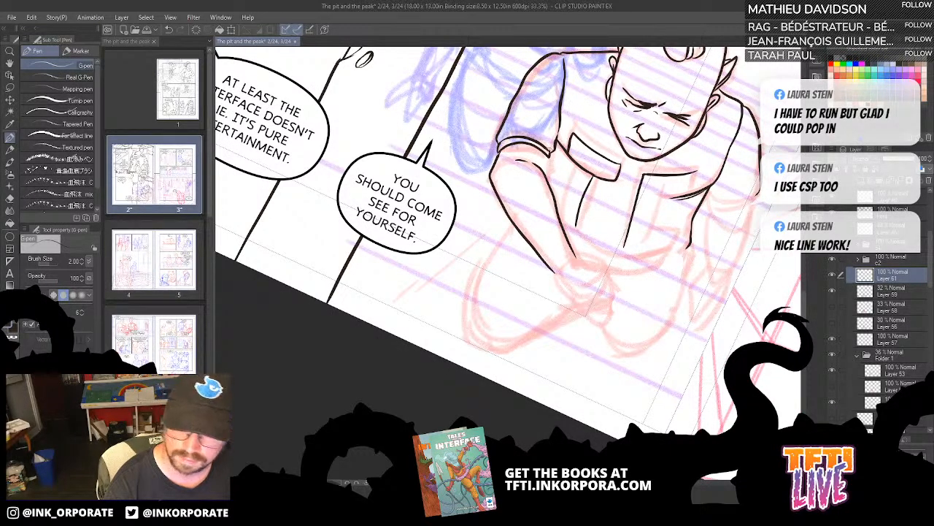
mouse_move(547, 160)
left_mouse_down()
mouse_move(538, 174)
mouse_move(545, 164)
left_mouse_up()
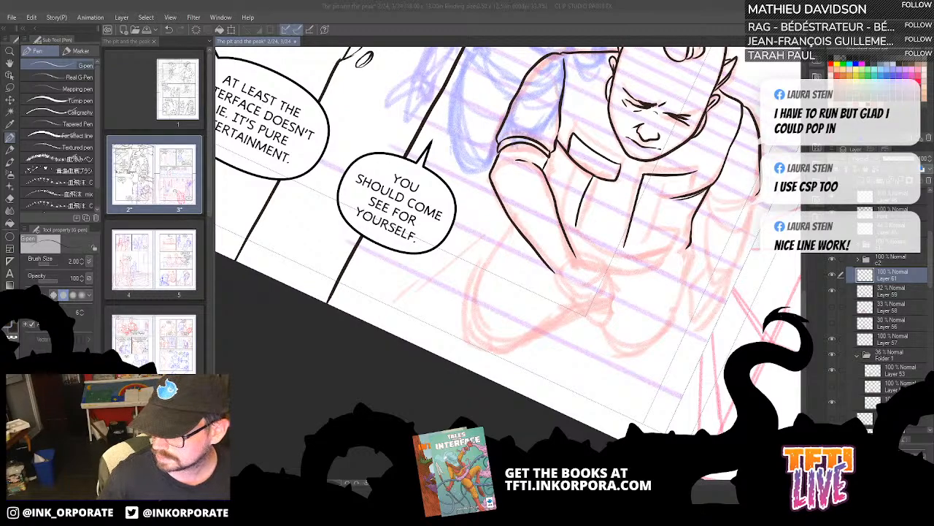
Step: Add short fold lines inside the upper part of the sleeve nearest the woman's sketch
left_click(607, 18)
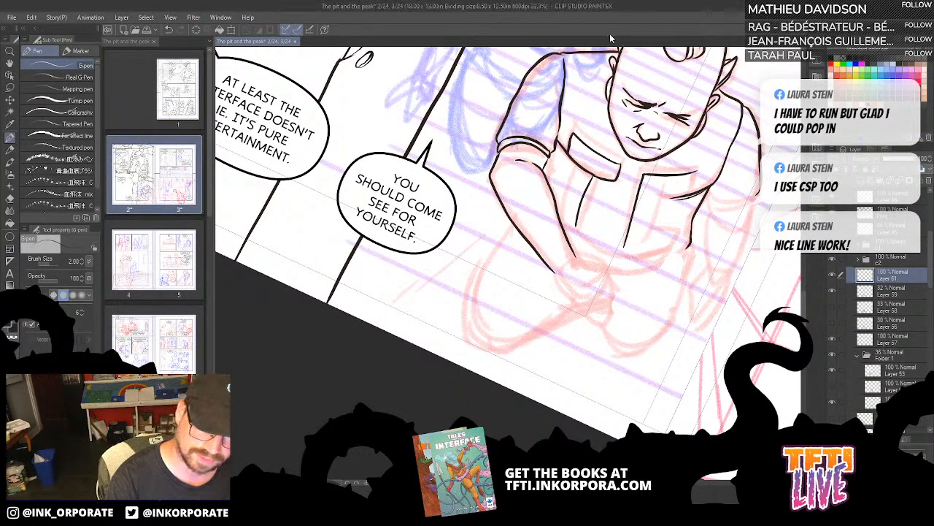
left_click_drag(554, 245, 486, 306)
left_click_drag(480, 180, 481, 140)
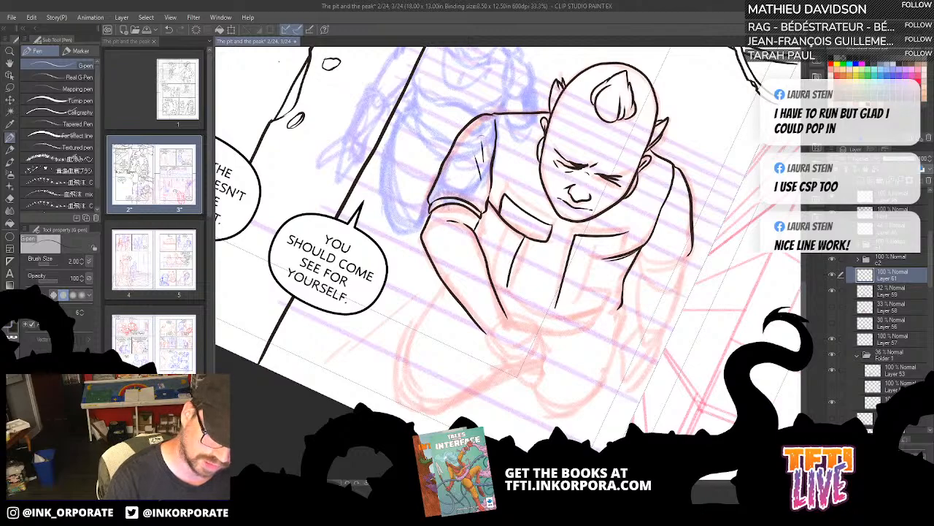
Step: Ink the lower edge of the man's opposite sleeve, redrawing its curved cuff line between the torso and the outer arm
left_click_drag(655, 343, 600, 344)
key("minus")
key("minus")
key("minus")
key("minus")
key("minus")
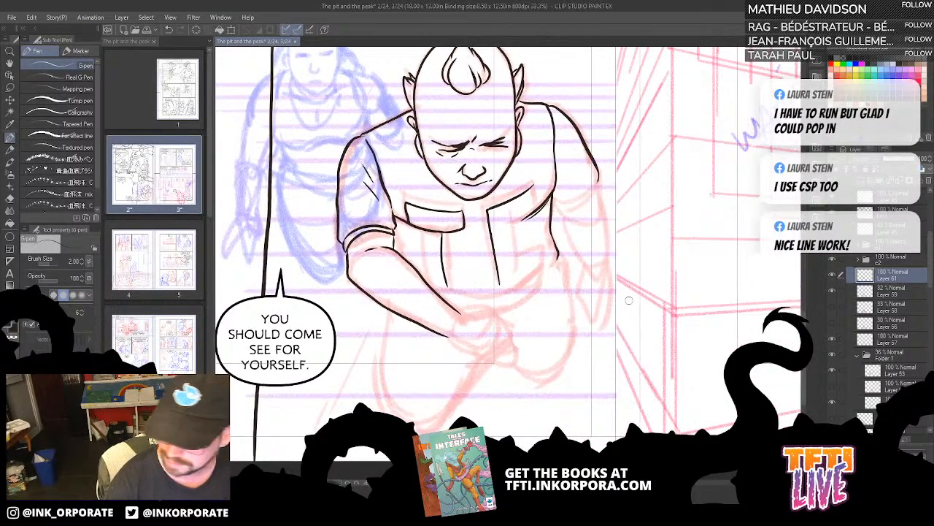
mouse_move(544, 169)
left_mouse_down()
mouse_move(568, 183)
mouse_move(587, 213)
mouse_move(622, 191)
left_mouse_up()
mouse_move(579, 215)
left_mouse_down()
mouse_move(598, 219)
mouse_move(622, 197)
left_mouse_up()
key("ctrl+z")
mouse_move(577, 219)
left_mouse_down()
mouse_move(599, 221)
mouse_move(620, 189)
left_mouse_up()
Step: Ink the inner and outer contours of the opposite forearm, redoing the first strokes, and add a muscle crease to the bent forearm
left_click_drag(540, 270, 597, 192)
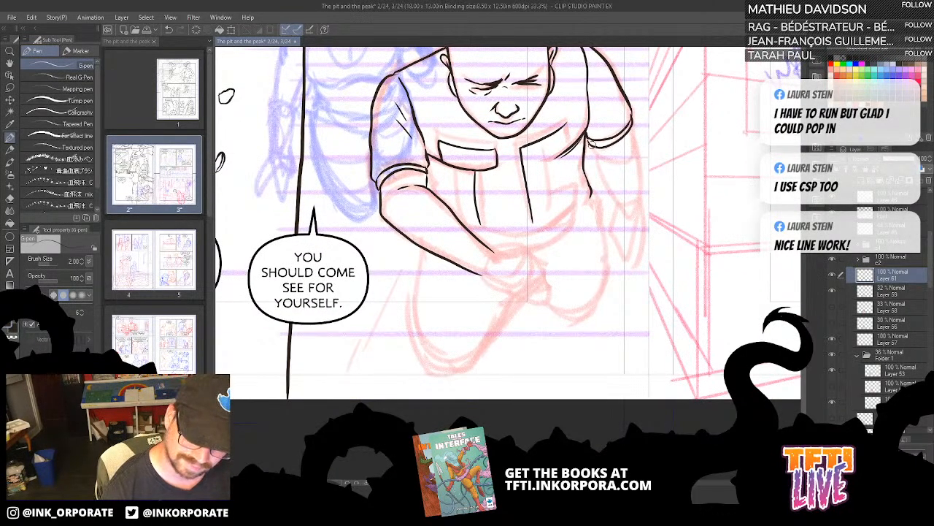
left_click_drag(593, 149, 610, 165)
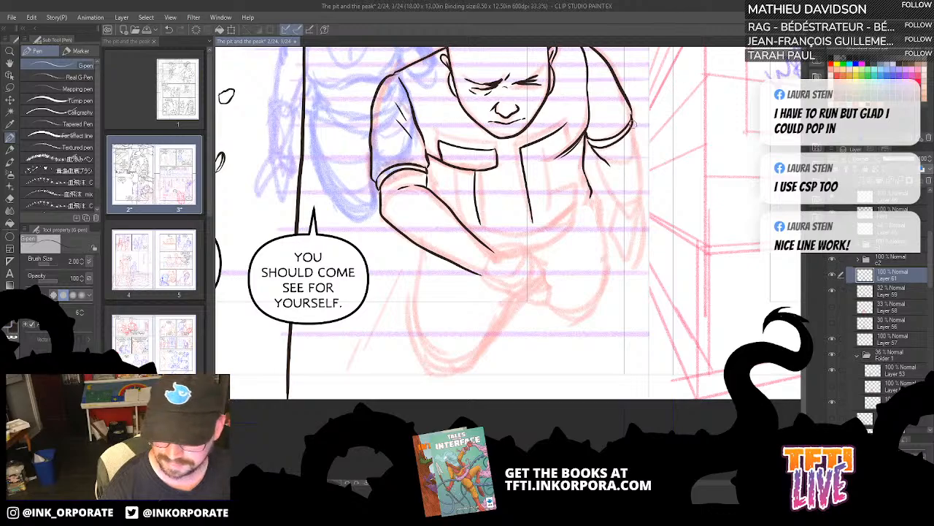
left_click_drag(633, 123, 641, 206)
key("ctrl+z")
key("ctrl+z")
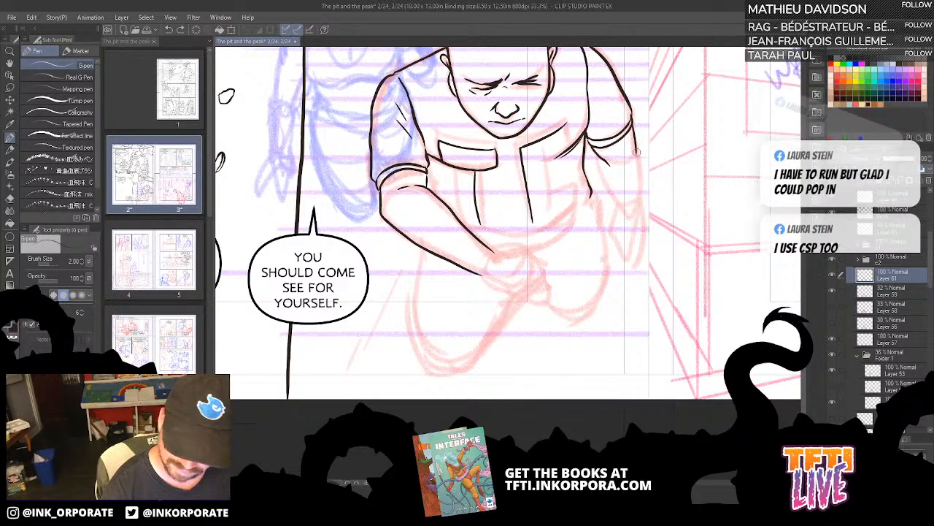
left_click_drag(636, 155, 633, 208)
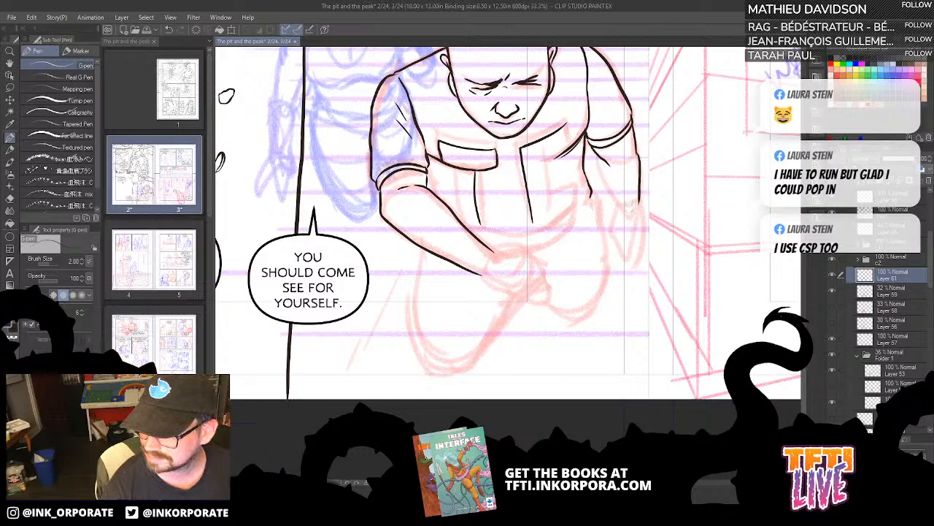
left_click_drag(600, 153, 624, 221)
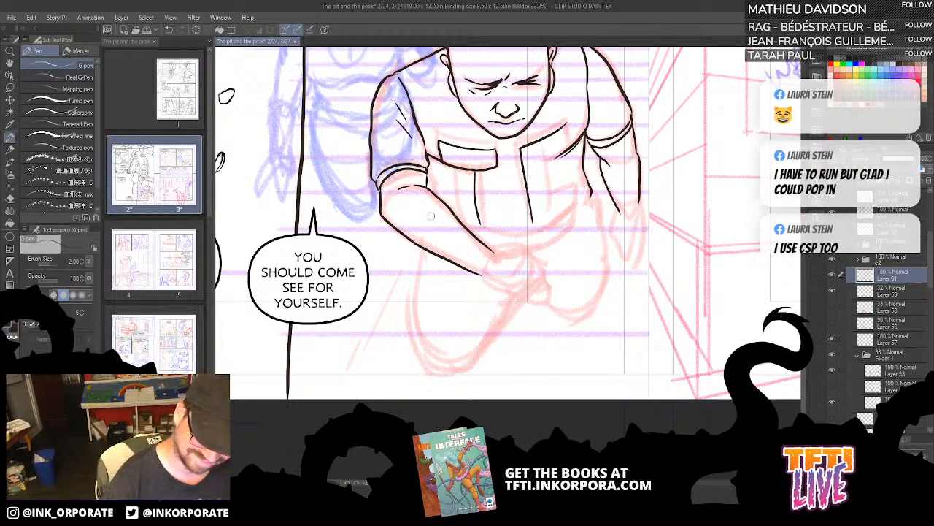
left_click_drag(422, 213, 453, 226)
Step: Ink a second cuff line and small fold marks on the opposite sleeve, undoing the last unwanted stroke
left_click_drag(590, 261, 565, 283)
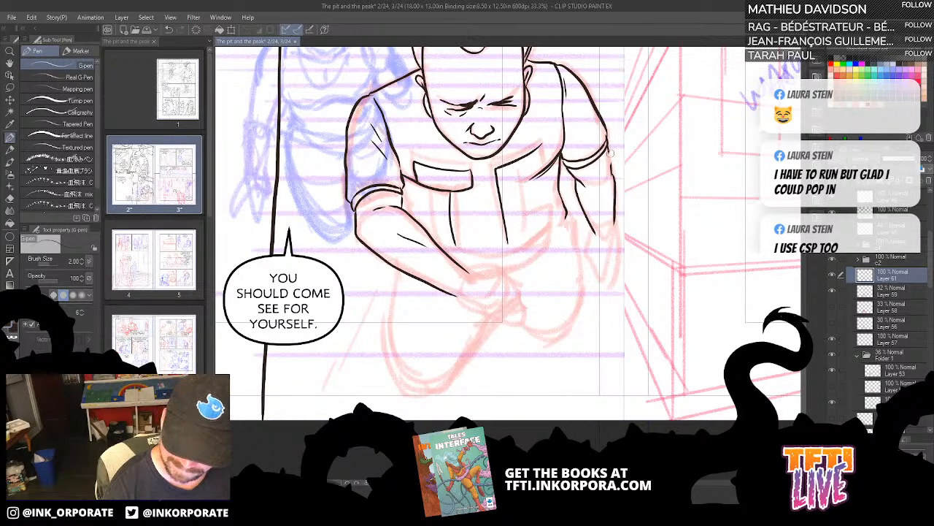
left_click_drag(608, 151, 605, 160)
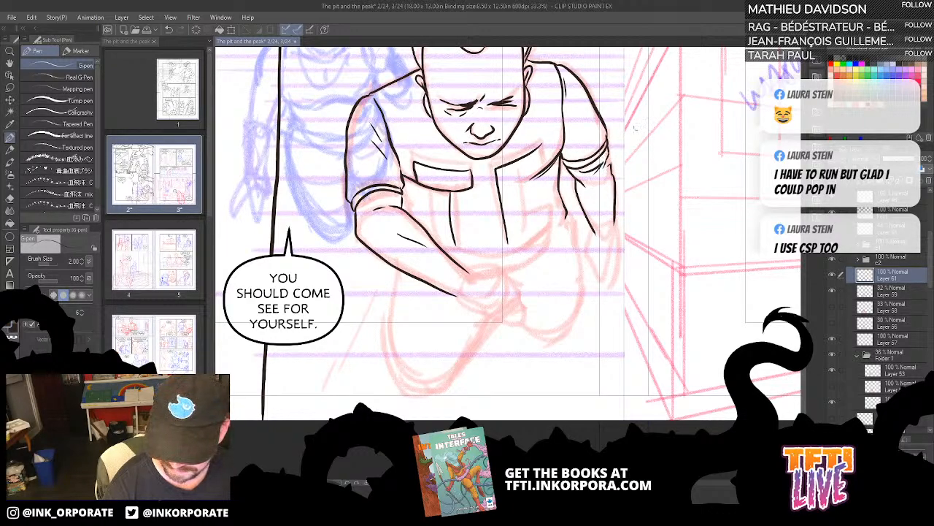
mouse_move(592, 175)
left_mouse_down()
mouse_move(610, 158)
mouse_move(612, 170)
mouse_move(609, 155)
left_mouse_up()
key("ctrl+z")
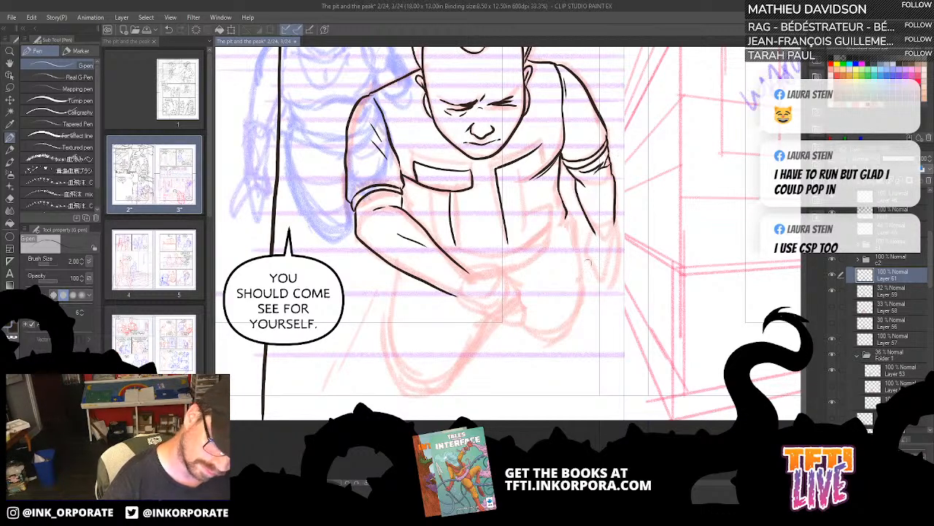
Step: Ink the curved side contour of the man's torso beside the opposite arm down towards the belly, undoing the unwanted stroke
key("asciicircum")
key("asciicircum")
key("asciicircum")
key("asciicircum")
key("asciicircum")
key("asciicircum")
key("asciicircum")
key("asciicircum")
key("asciicircum")
key("asciicircum")
key("asciicircum")
key("asciicircum")
key("asciicircum")
key("asciicircum")
key("asciicircum")
key("asciicircum")
key("asciicircum")
key("asciicircum")
key("asciicircum")
key("asciicircum")
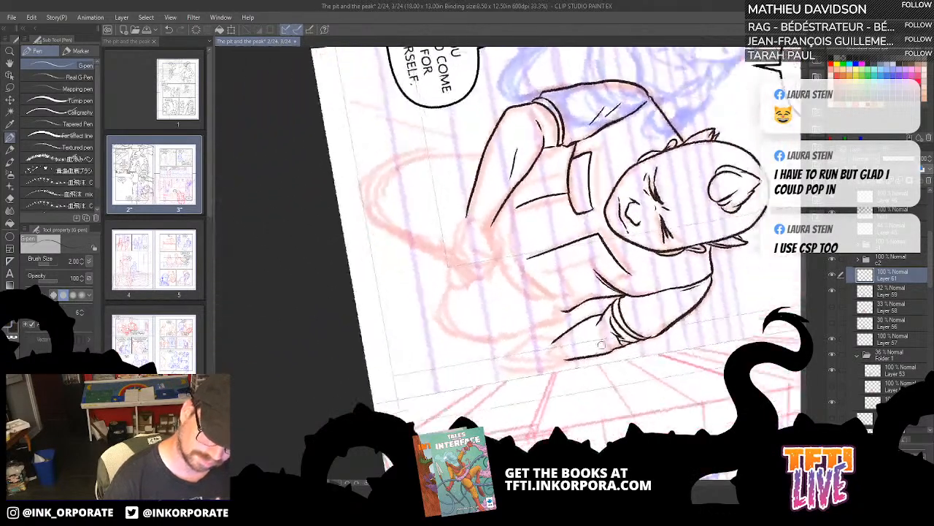
mouse_move(459, 320)
left_mouse_down()
mouse_move(459, 300)
mouse_move(504, 257)
left_mouse_up()
key("minus")
key("minus")
key("minus")
key("minus")
key("minus")
key("minus")
key("minus")
key("minus")
key("minus")
key("minus")
key("minus")
key("minus")
key("minus")
key("minus")
key("minus")
key("minus")
key("minus")
key("minus")
key("minus")
key("minus")
key("minus")
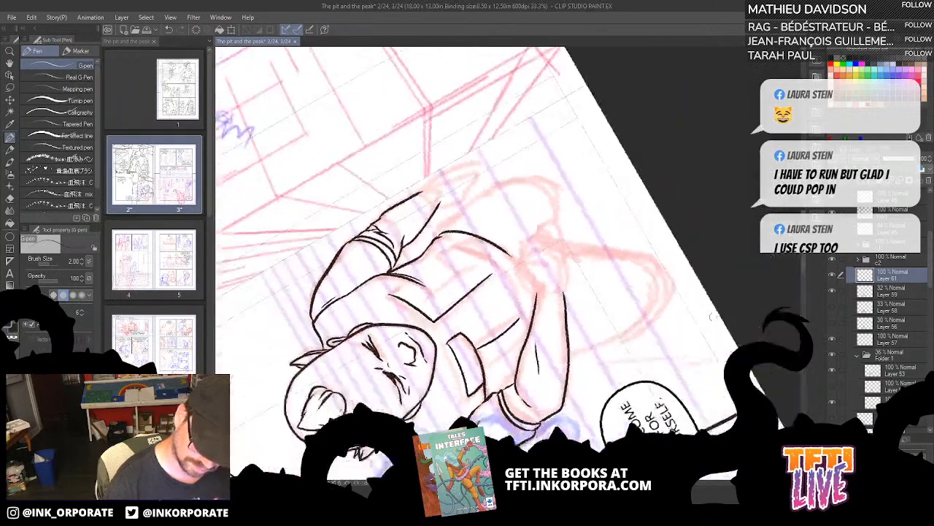
mouse_move(497, 141)
left_mouse_down()
mouse_move(511, 162)
mouse_move(490, 187)
mouse_move(509, 225)
left_mouse_up()
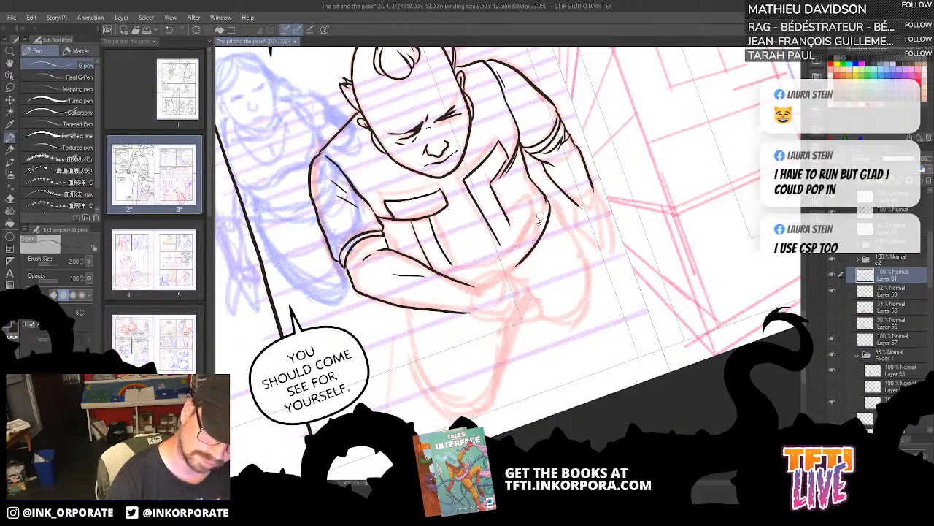
key("ctrl+z")
Step: Ink the shirt's side contour beside the bent forearm, adding a short stroke that joins it to the forearm
key("asciicircum")
key("asciicircum")
key("asciicircum")
key("asciicircum")
key("asciicircum")
key("asciicircum")
key("asciicircum")
key("asciicircum")
key("asciicircum")
key("asciicircum")
key("asciicircum")
key("asciicircum")
key("asciicircum")
key("asciicircum")
key("asciicircum")
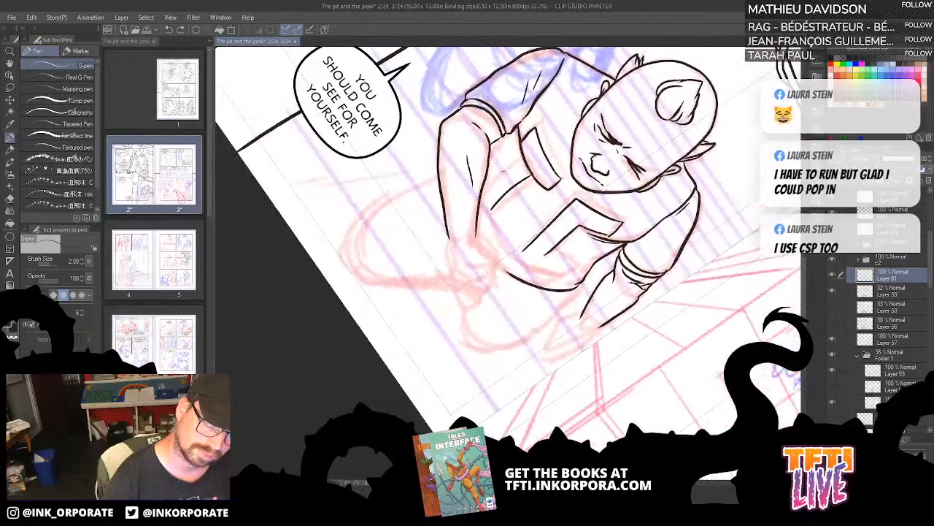
left_click_drag(486, 189, 523, 154)
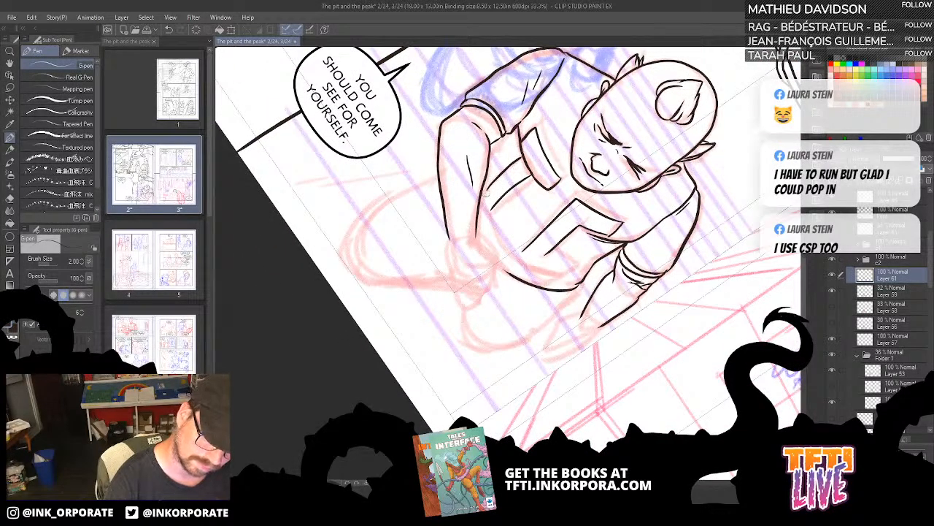
left_click_drag(487, 190, 490, 211)
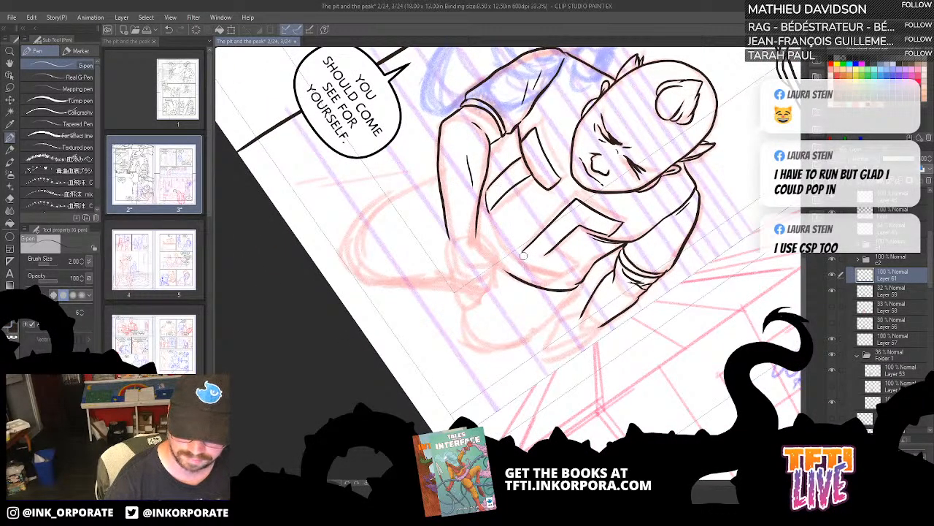
Step: Ink the inner edges of the angular shirt panel on the opposite side of the chest, undoing the unwanted strokes
key("asciicircum")
key("asciicircum")
key("asciicircum")
key("asciicircum")
key("asciicircum")
key("asciicircum")
key("asciicircum")
key("asciicircum")
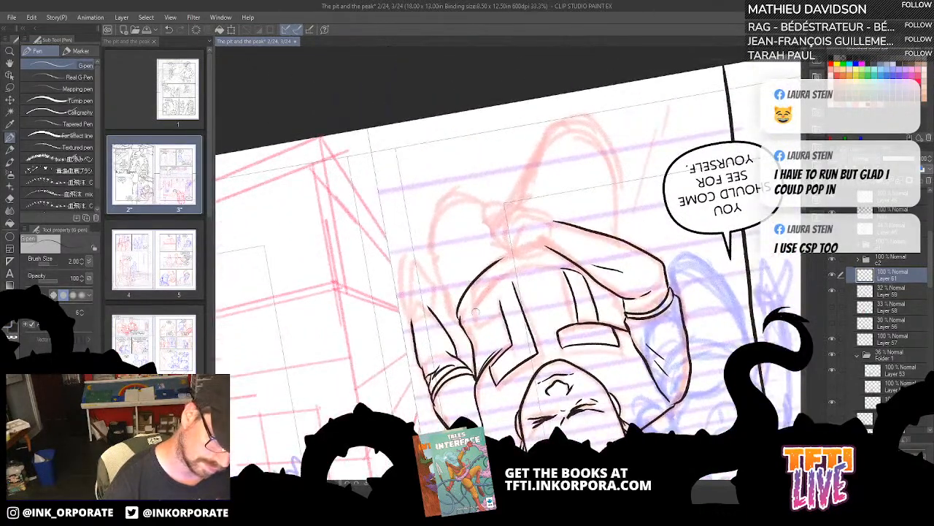
left_click_drag(475, 312, 511, 282)
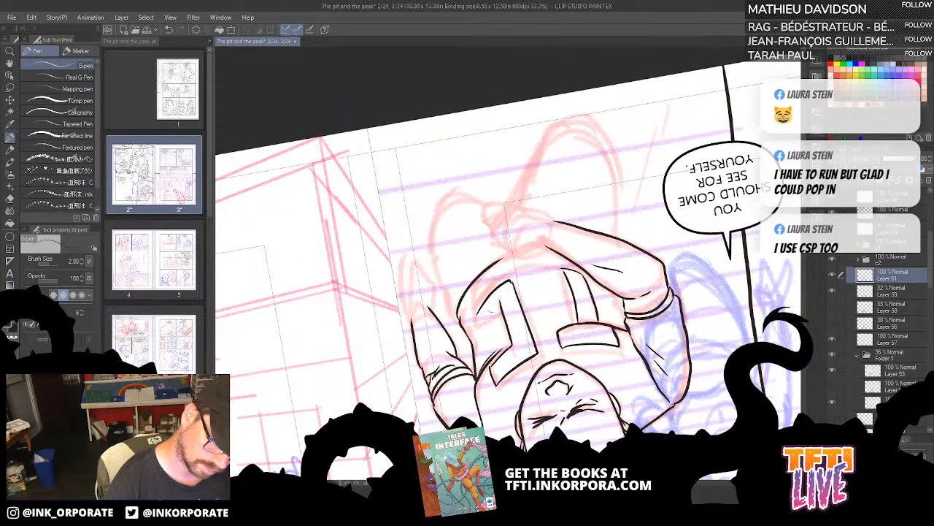
key("ctrl+z")
mouse_move(476, 313)
left_mouse_down()
mouse_move(510, 281)
mouse_move(473, 318)
mouse_move(485, 330)
mouse_move(508, 302)
mouse_move(483, 328)
mouse_move(502, 310)
left_mouse_up()
key("ctrl+z")
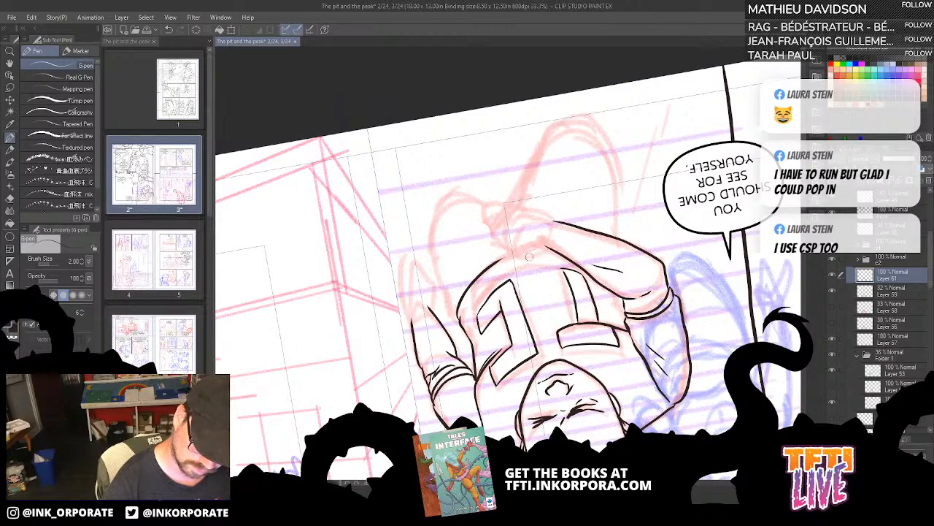
Step: Ink the back of the bent arm's hand from the wrist to the first knuckles, redoing the knuckle stroke
key("asciicircum")
key("asciicircum")
key("asciicircum")
key("asciicircum")
key("asciicircum")
key("asciicircum")
key("asciicircum")
key("asciicircum")
key("asciicircum")
key("asciicircum")
key("asciicircum")
key("asciicircum")
key("asciicircum")
key("asciicircum")
key("asciicircum")
key("asciicircum")
key("asciicircum")
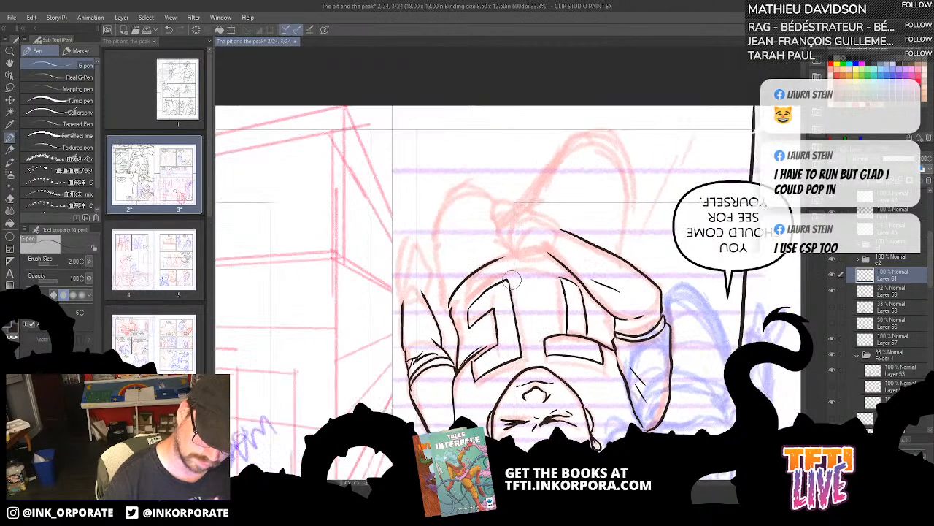
key("asciicircum")
key("asciicircum")
key("asciicircum")
key("asciicircum")
key("asciicircum")
key("asciicircum")
key("asciicircum")
key("asciicircum")
key("asciicircum")
key("asciicircum")
key("asciicircum")
key("asciicircum")
left_click_drag(573, 286, 597, 219)
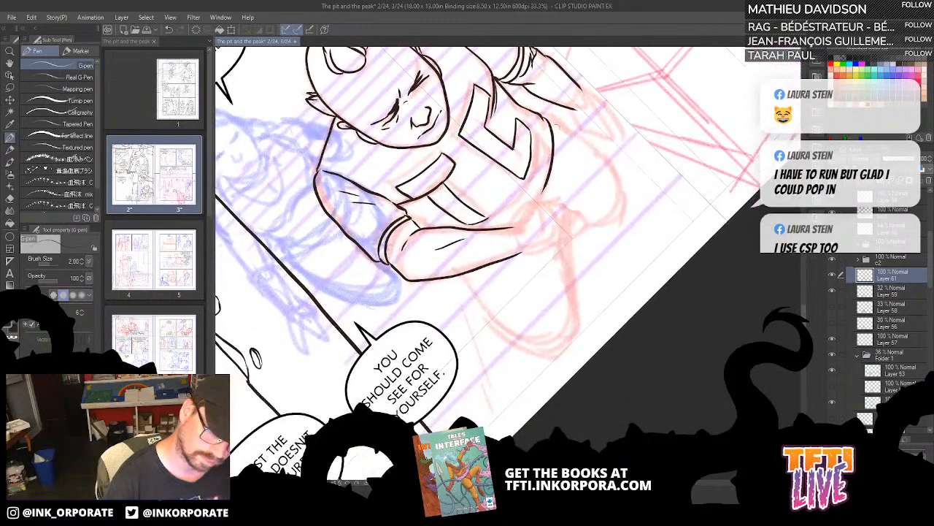
mouse_move(514, 230)
left_mouse_down()
mouse_move(540, 200)
mouse_move(553, 197)
mouse_move(552, 212)
mouse_move(550, 188)
mouse_move(576, 167)
mouse_move(572, 207)
left_mouse_up()
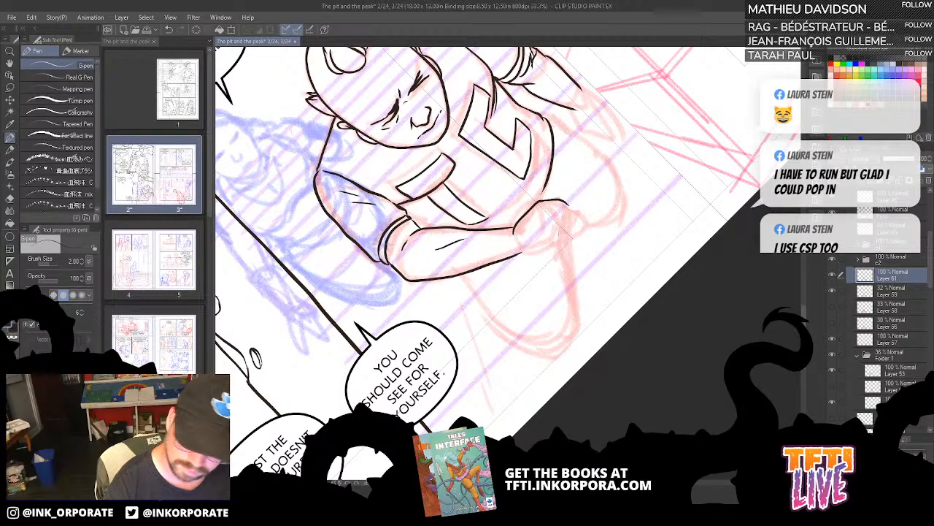
left_click_drag(563, 238, 572, 201)
key("ctrl+z")
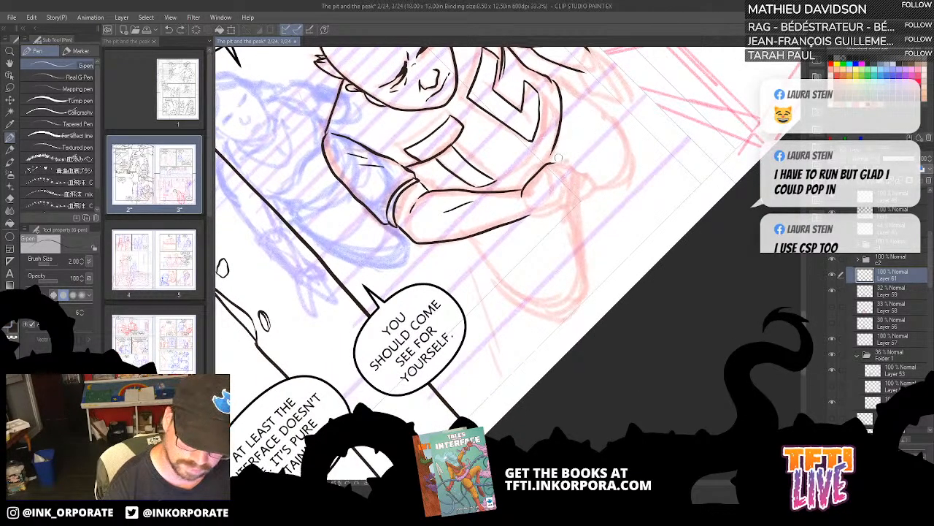
left_click_drag(549, 165, 579, 176)
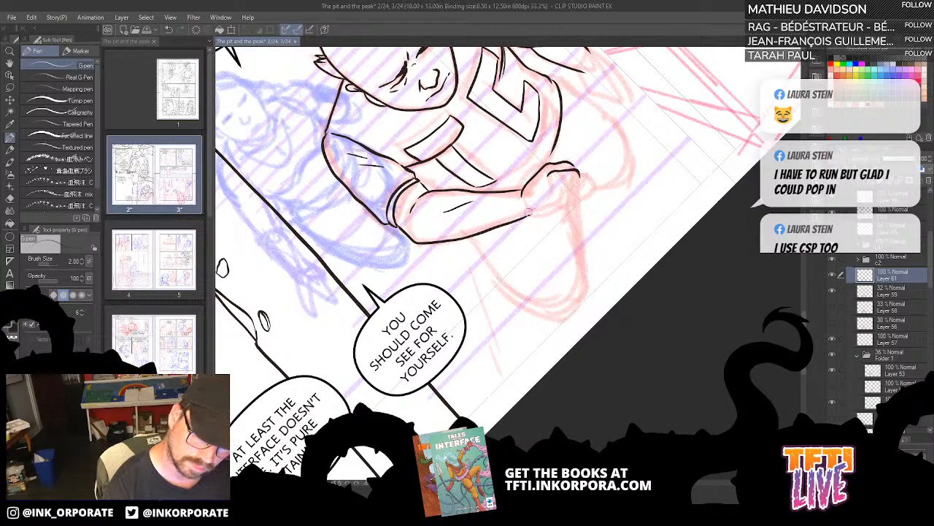
Step: Ink the underside of the hand and its curled fingers, redrawing the first finger shapes
left_click_drag(526, 214, 561, 203)
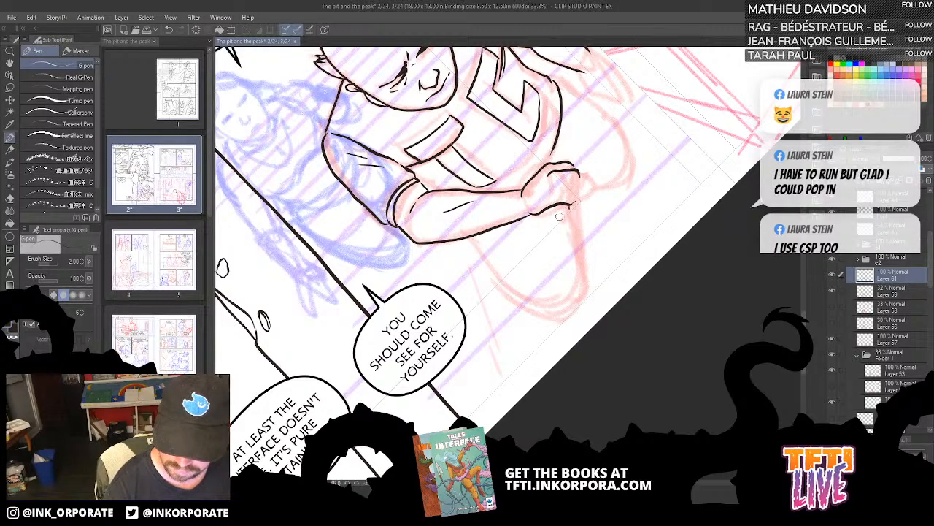
left_click_drag(563, 208, 581, 211)
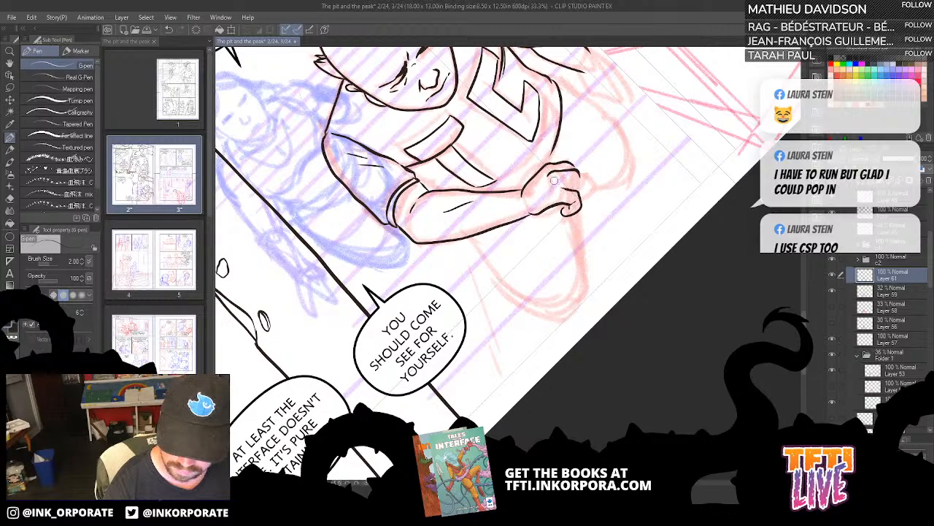
key("ctrl+z")
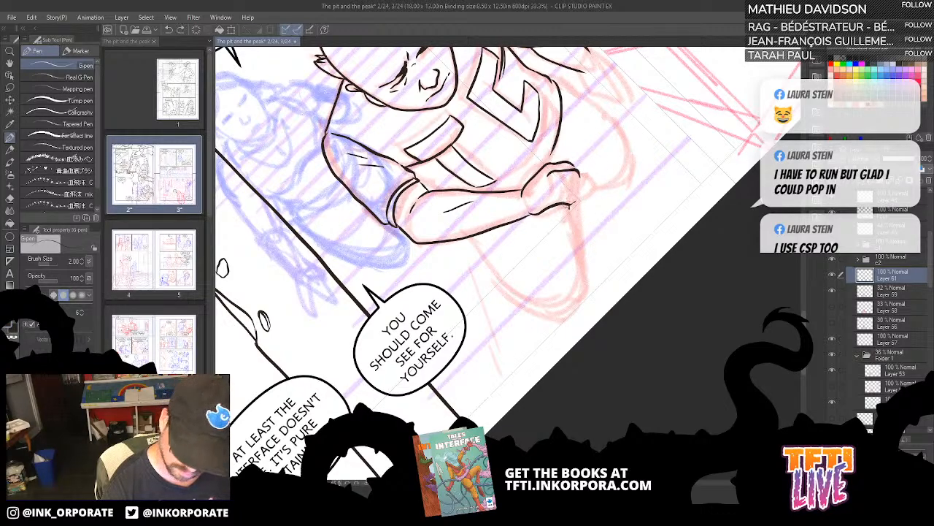
left_click_drag(551, 191, 567, 187)
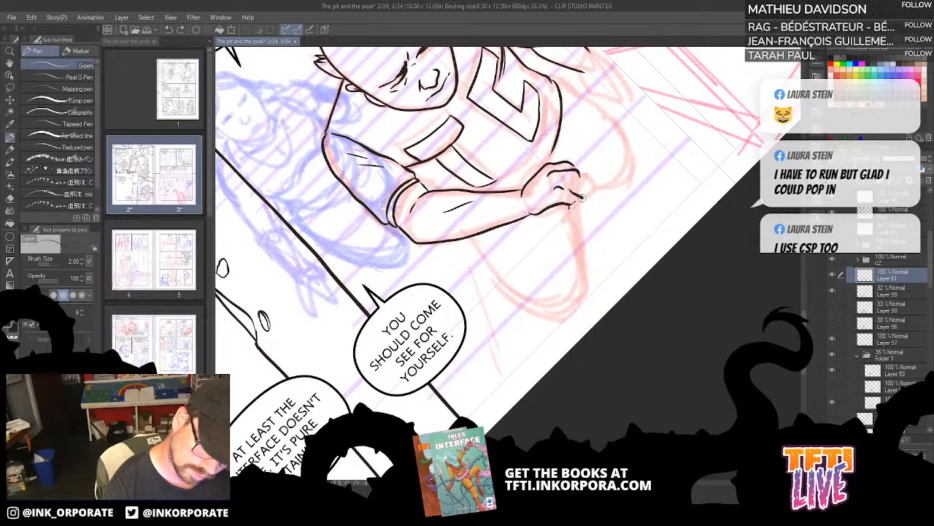
left_click_drag(582, 206, 577, 217)
left_click_drag(589, 169, 582, 189)
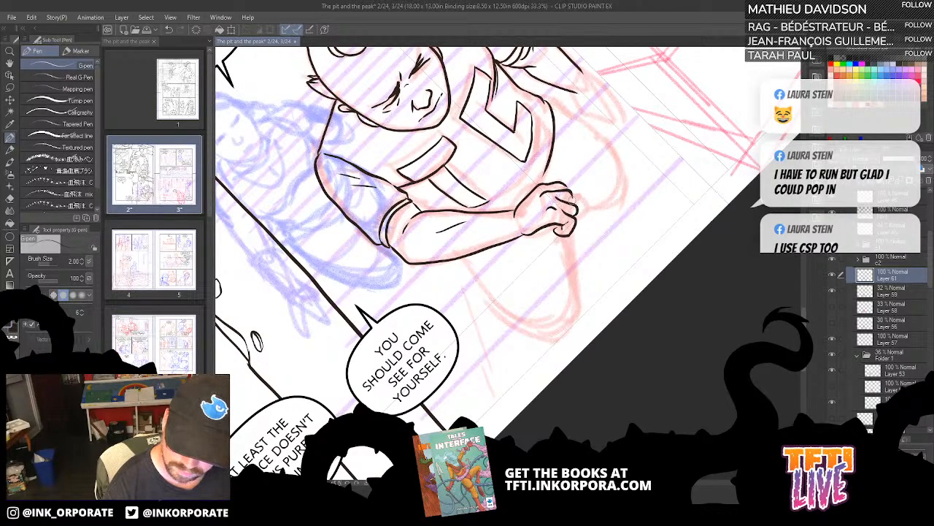
Step: Ink a second line along the torso's side, the curved lower edge of the shirt panels and a short chest crease
left_click_drag(579, 125, 552, 174)
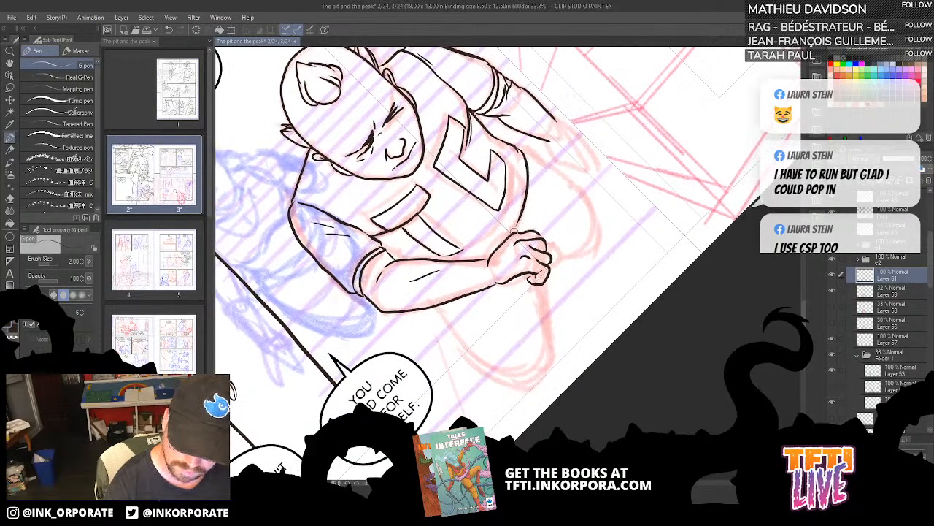
mouse_move(516, 230)
left_mouse_down()
mouse_move(530, 187)
mouse_move(520, 146)
left_mouse_up()
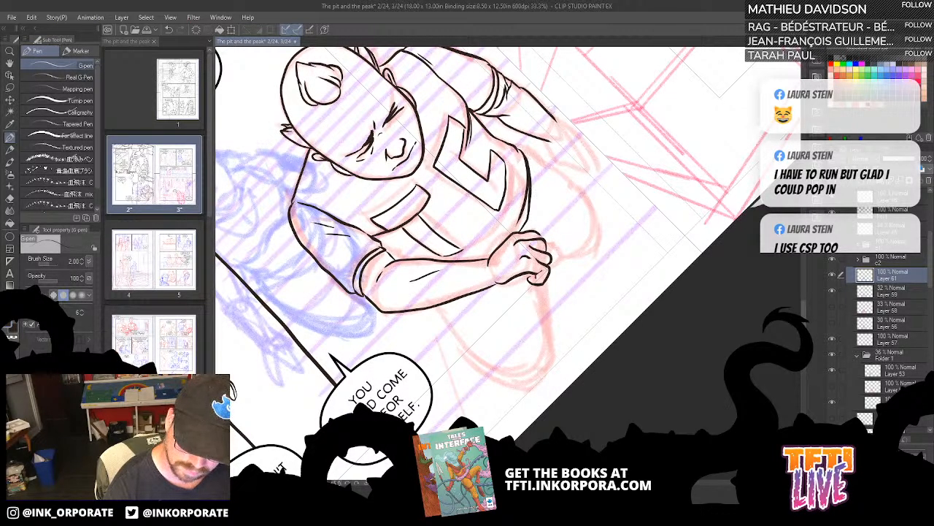
mouse_move(467, 255)
left_mouse_down()
mouse_move(482, 245)
mouse_move(513, 184)
left_mouse_up()
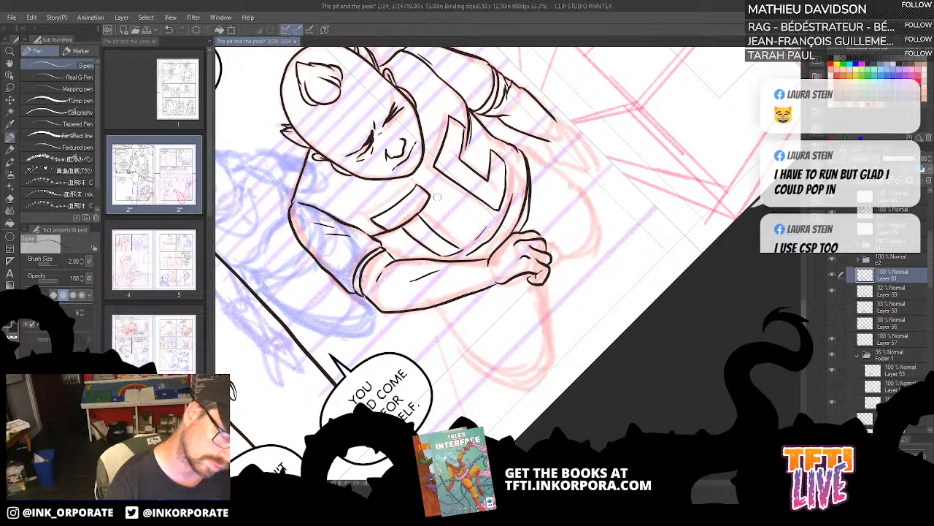
left_click_drag(436, 199, 451, 170)
scroll(583, 358, "down", 3)
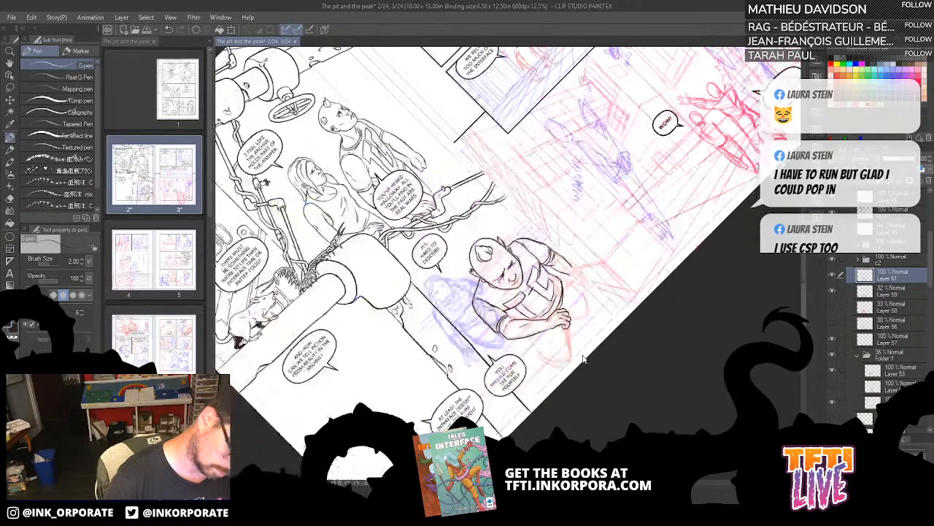
Step: Ink the outline of the bent leg below the forearm, with its rounded knee and the narrow inner line beneath the hand
key("asciicircum")
key("asciicircum")
key("asciicircum")
left_click_drag(604, 397, 655, 278)
scroll(574, 283, "up", 4)
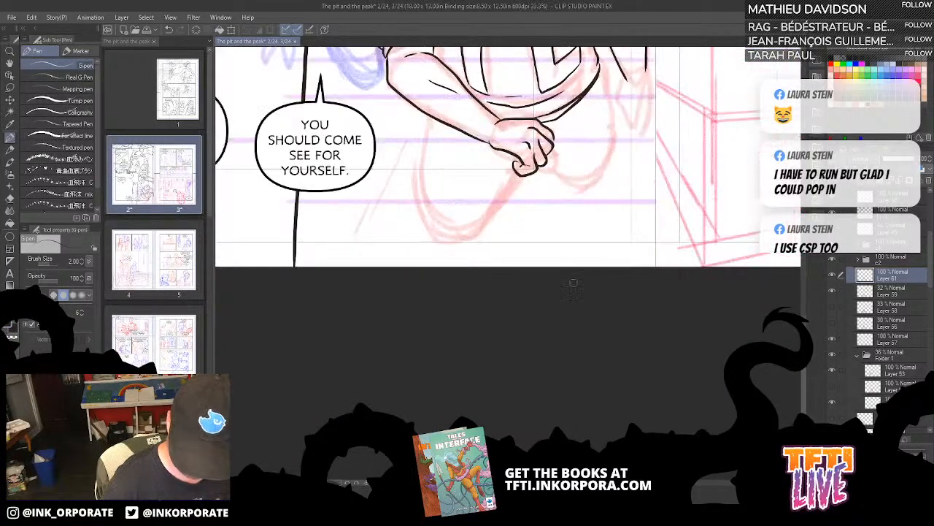
mouse_move(427, 112)
left_mouse_down()
mouse_move(414, 215)
mouse_move(440, 247)
mouse_move(456, 253)
mouse_move(482, 239)
mouse_move(519, 171)
left_mouse_up()
mouse_move(482, 232)
left_mouse_down()
mouse_move(517, 169)
mouse_move(472, 247)
left_mouse_up()
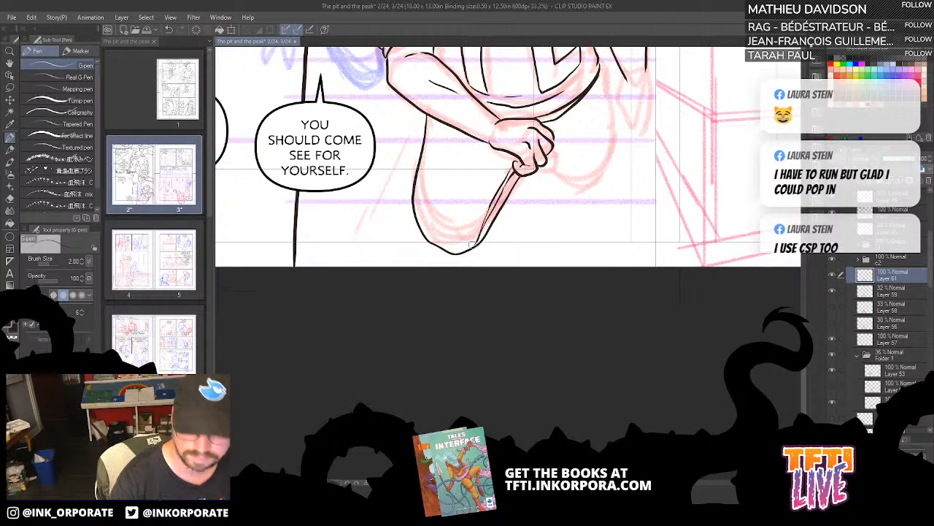
left_click_drag(632, 281, 602, 416)
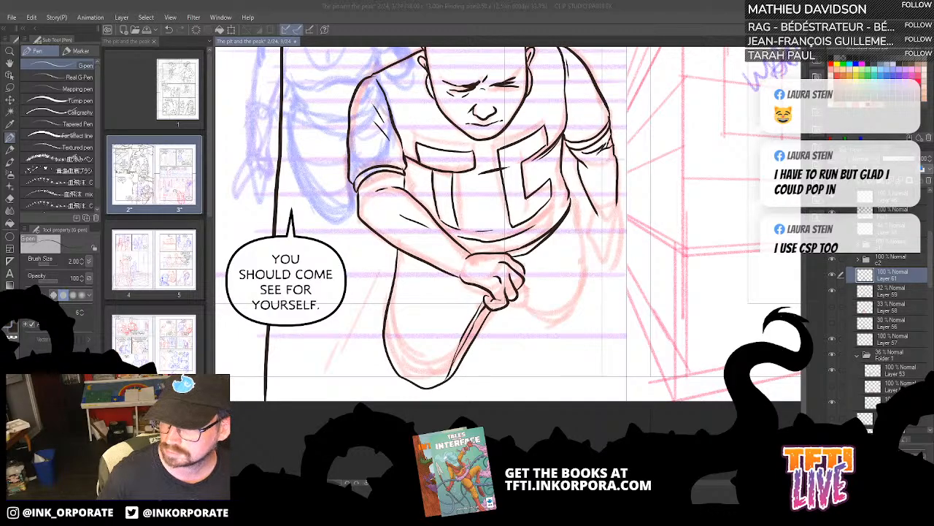
Step: Extend the opposite forearm's outer contour towards the wrist and ink the outer edge of the second thigh
left_click(604, 17)
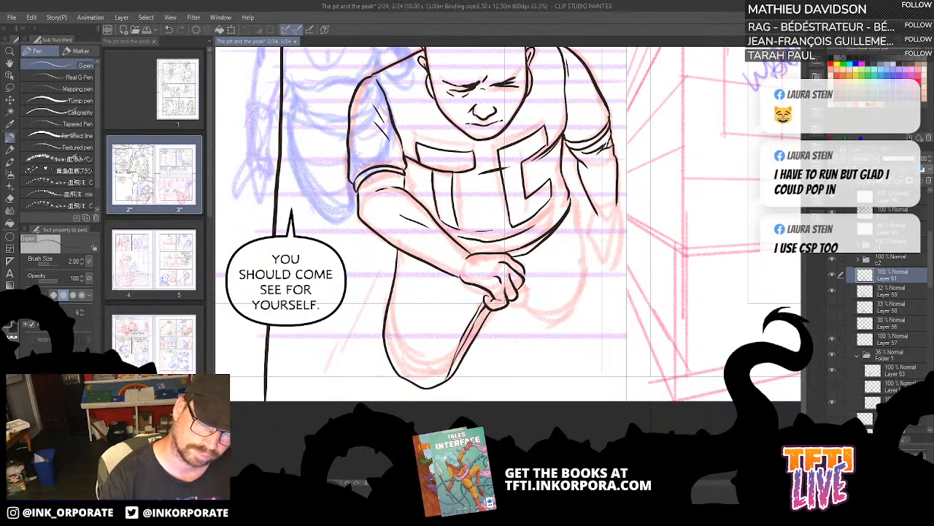
left_click_drag(617, 206, 614, 218)
left_click_drag(589, 276, 572, 292)
left_click_drag(555, 212, 568, 311)
mouse_move(499, 320)
left_mouse_down()
mouse_move(533, 347)
mouse_move(562, 337)
mouse_move(571, 305)
left_mouse_up()
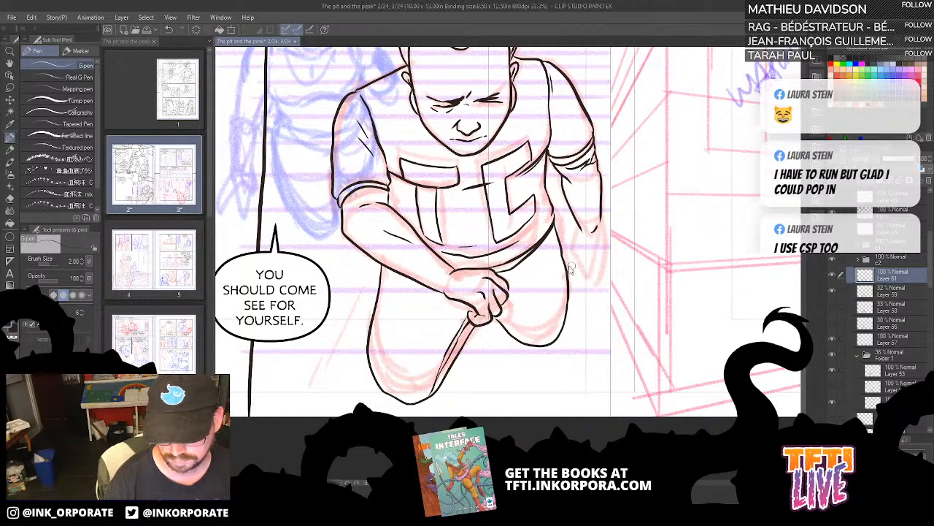
key("ctrl+z")
mouse_move(492, 318)
left_mouse_down()
mouse_move(536, 331)
mouse_move(567, 314)
left_mouse_up()
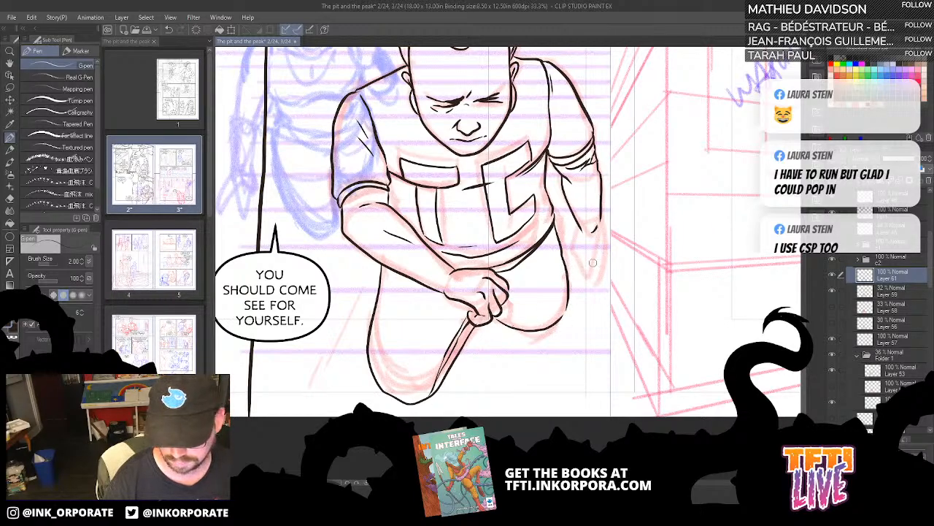
key("ctrl+z")
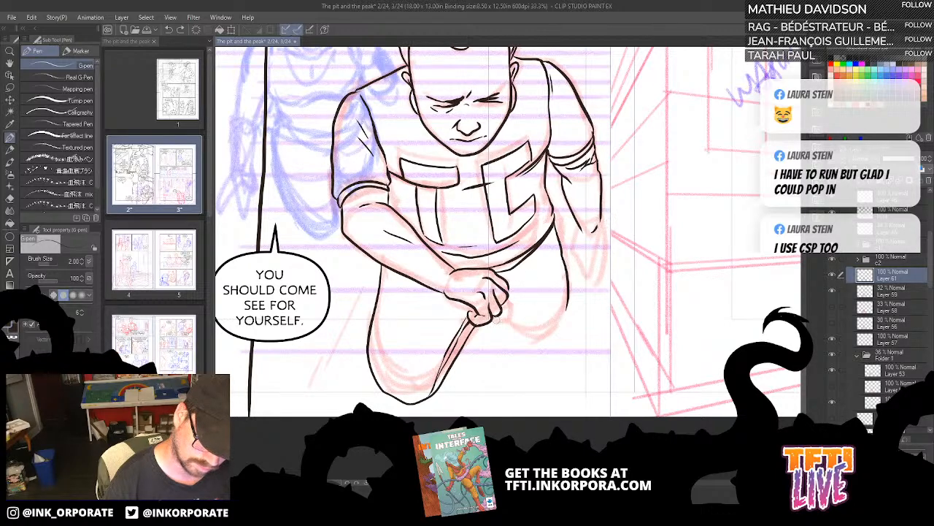
mouse_move(501, 326)
left_mouse_down()
mouse_move(551, 362)
mouse_move(571, 309)
left_mouse_up()
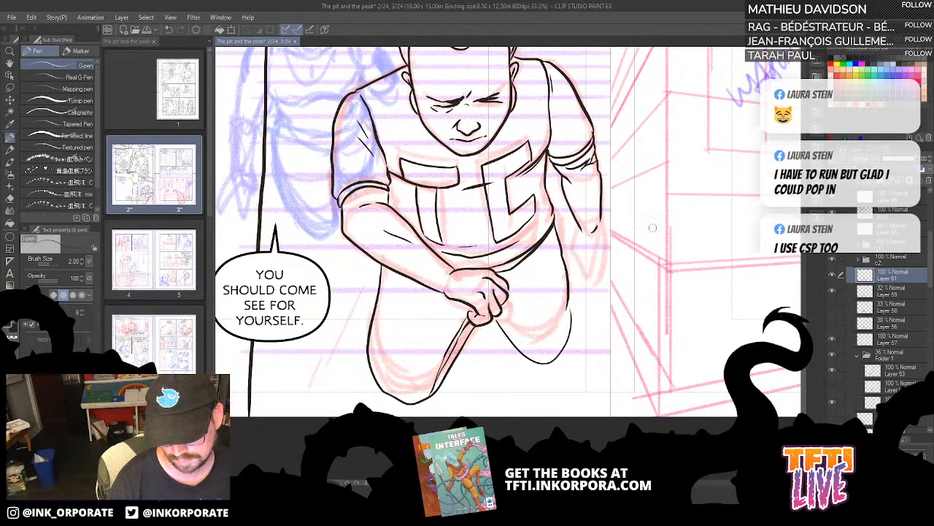
key("ctrl+z")
mouse_move(489, 319)
left_mouse_down()
mouse_move(519, 361)
mouse_move(556, 333)
mouse_move(567, 307)
mouse_move(495, 324)
mouse_move(539, 359)
mouse_move(564, 323)
mouse_move(591, 249)
left_mouse_up()
key("ctrl+z")
key("ctrl+z")
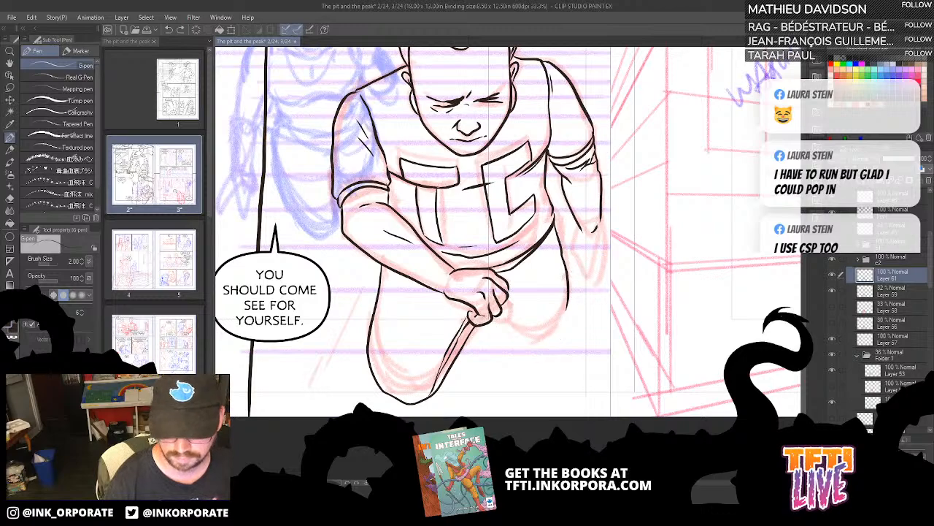
mouse_move(568, 283)
left_mouse_down()
mouse_move(560, 340)
mouse_move(542, 353)
left_mouse_up()
key("ctrl+z")
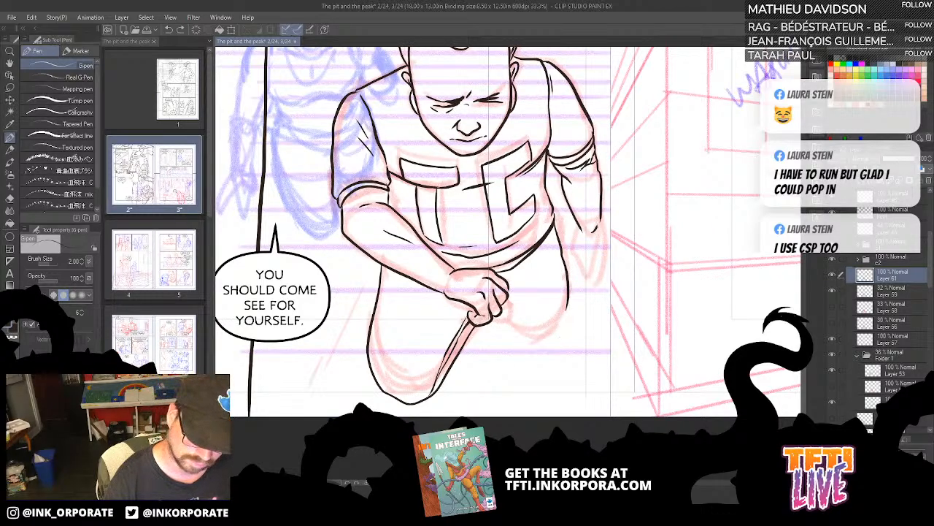
Step: Ink the second leg's rounded knee from beneath the hand up to the outer thigh line, reinforcing its inner edge
mouse_move(488, 314)
left_mouse_down()
mouse_move(527, 356)
mouse_move(547, 352)
mouse_move(569, 295)
left_mouse_up()
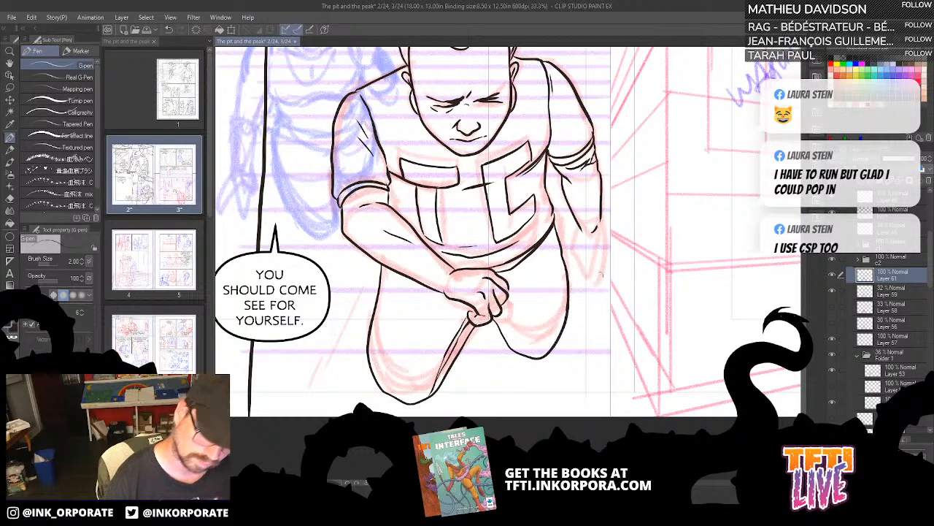
left_click_drag(498, 317, 523, 356)
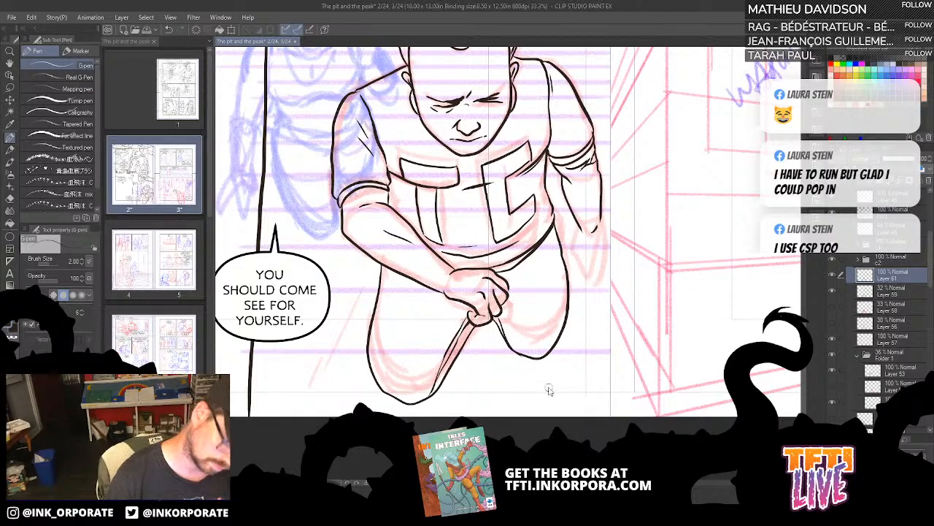
Step: Add a new layer for the woman behind the man and place it directly below his inked layer, Layer 61
scroll(549, 391, "down", 3)
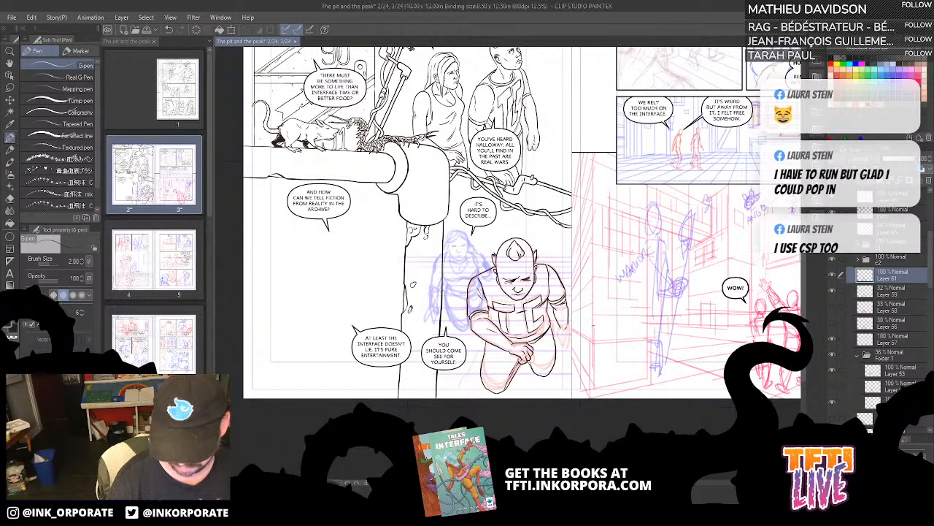
scroll(540, 422, "down", 2)
scroll(540, 422, "up", 5)
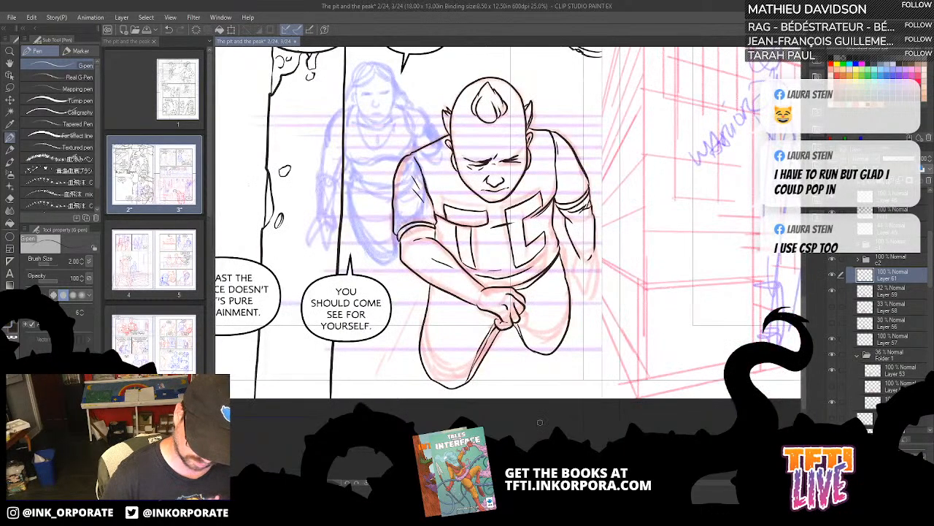
left_click_drag(575, 266, 662, 271)
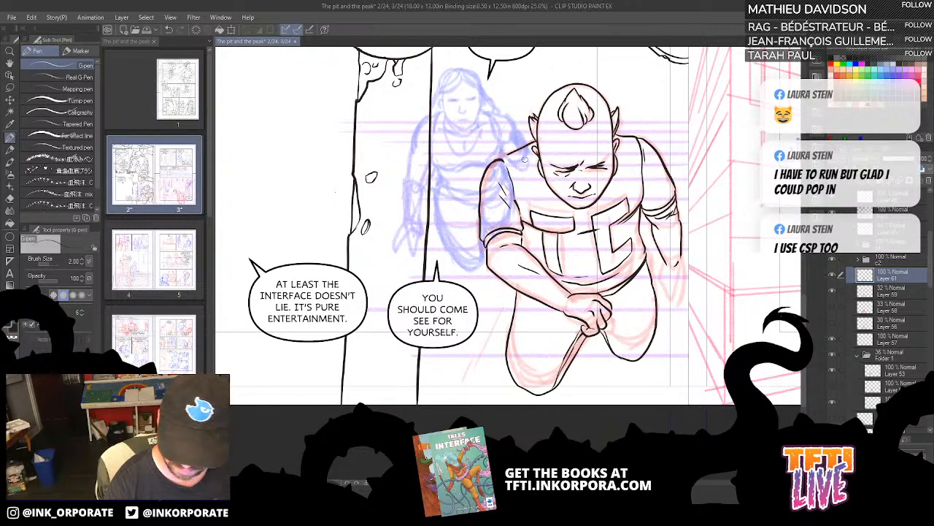
left_click_drag(548, 290, 531, 338)
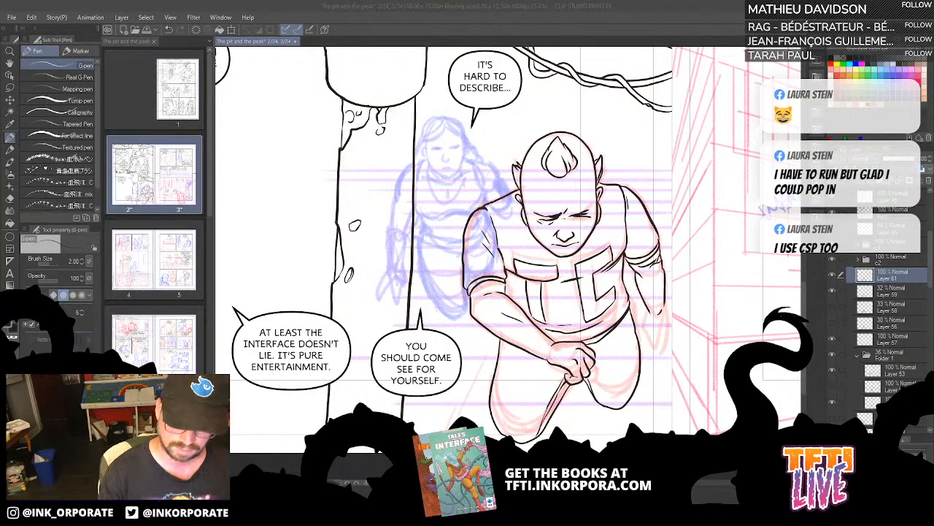
left_click(608, 19)
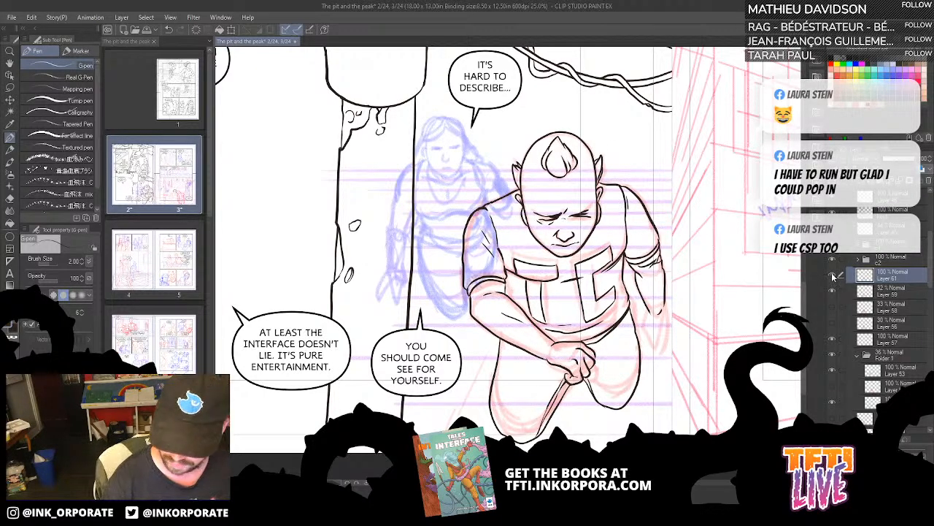
left_click(833, 275)
left_click(833, 275)
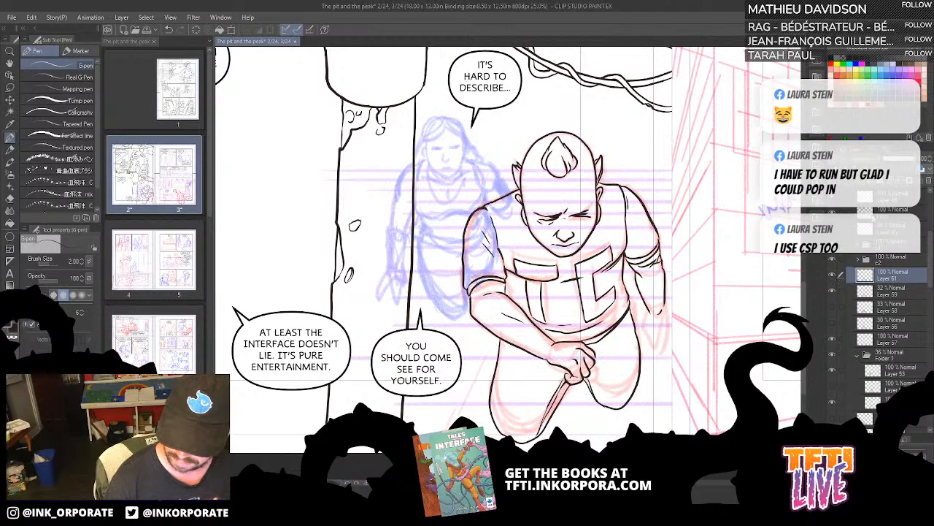
left_click(862, 181)
left_click_drag(900, 279, 900, 295)
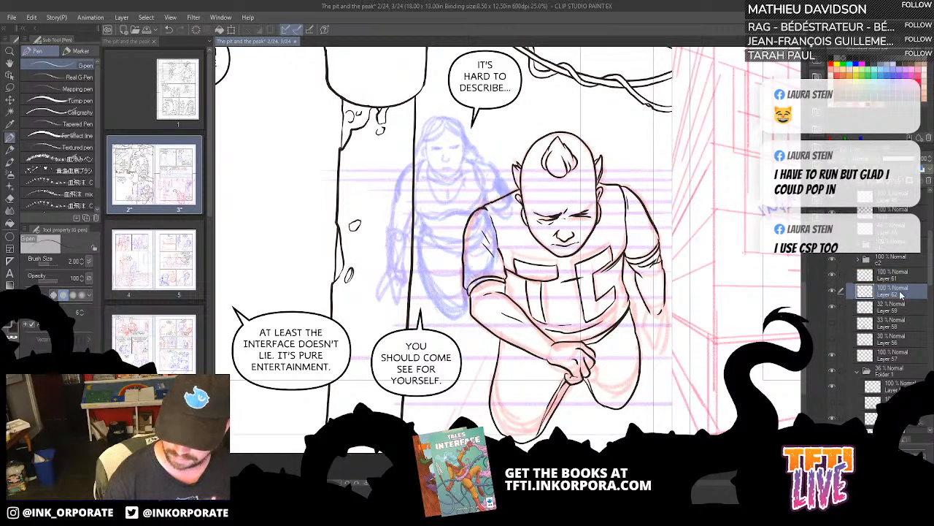
Step: Ink the upper eyelid lines of both of the woman's eyes over the faded blue sketch
key("ctrl+plus")
left_click_drag(504, 174, 582, 221)
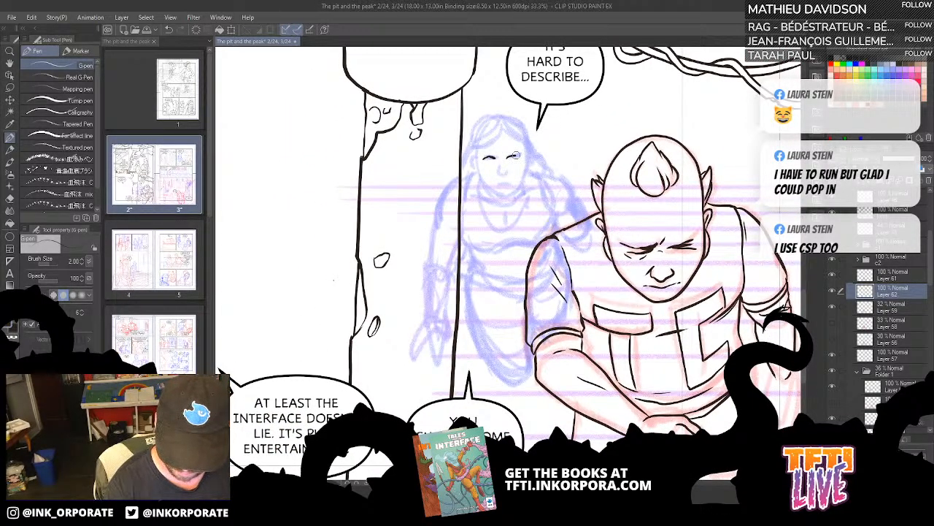
left_click_drag(516, 154, 520, 157)
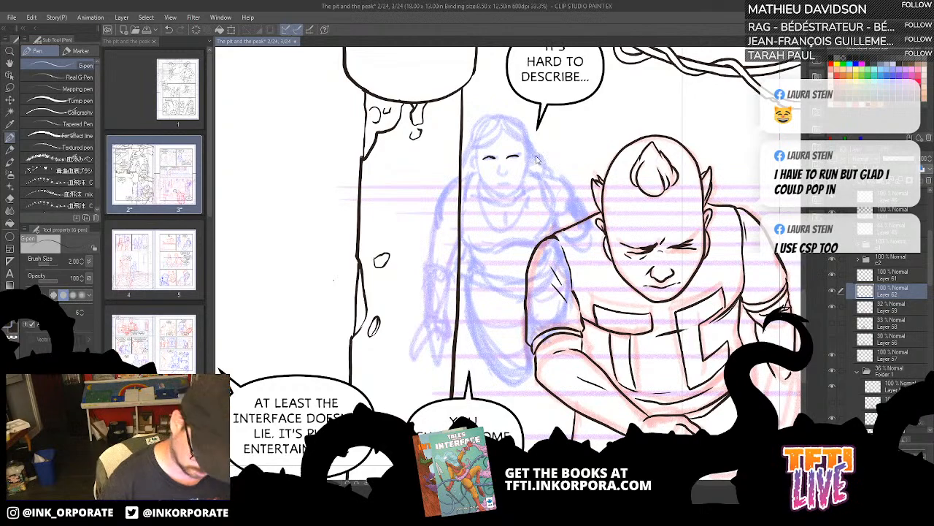
scroll(536, 159, "up", 1)
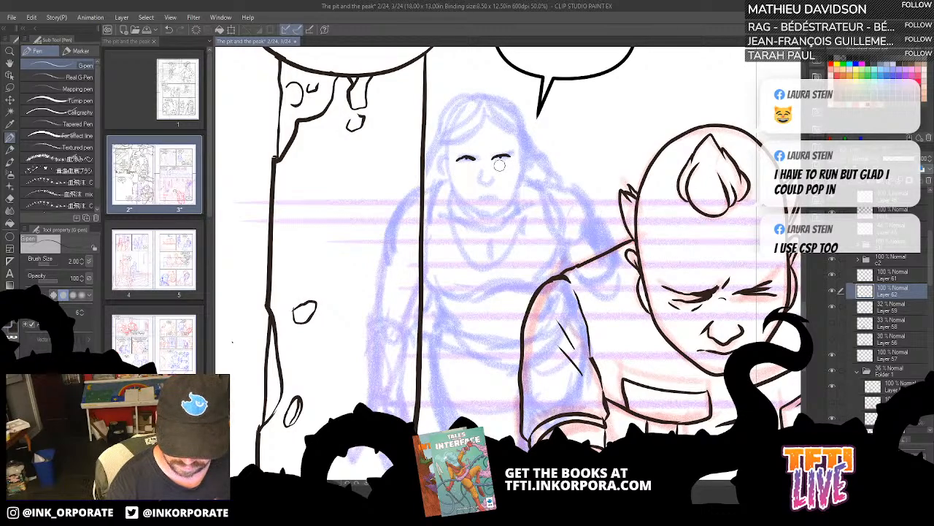
left_click_drag(457, 156, 479, 156)
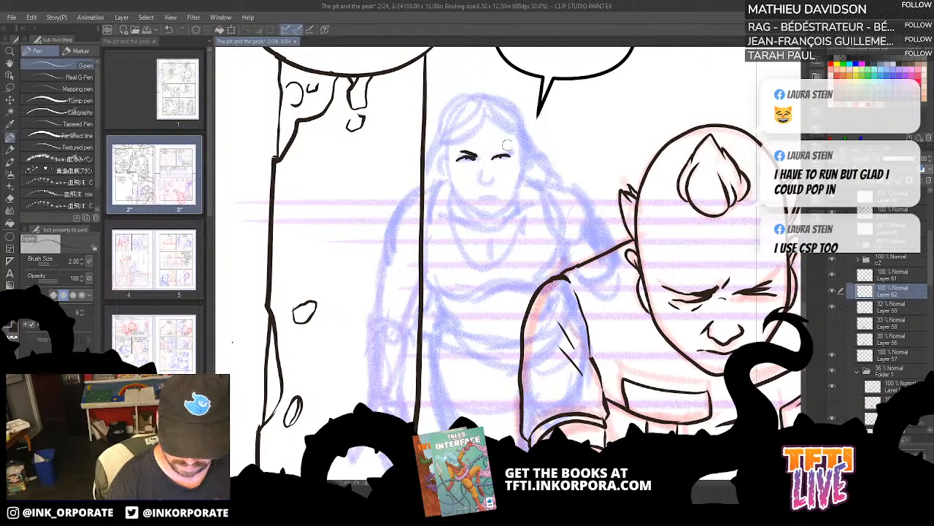
Step: Ink the woman's raised, worried eyebrows and add the irises and lower lines to her eyes
scroll(535, 139, "down", 2)
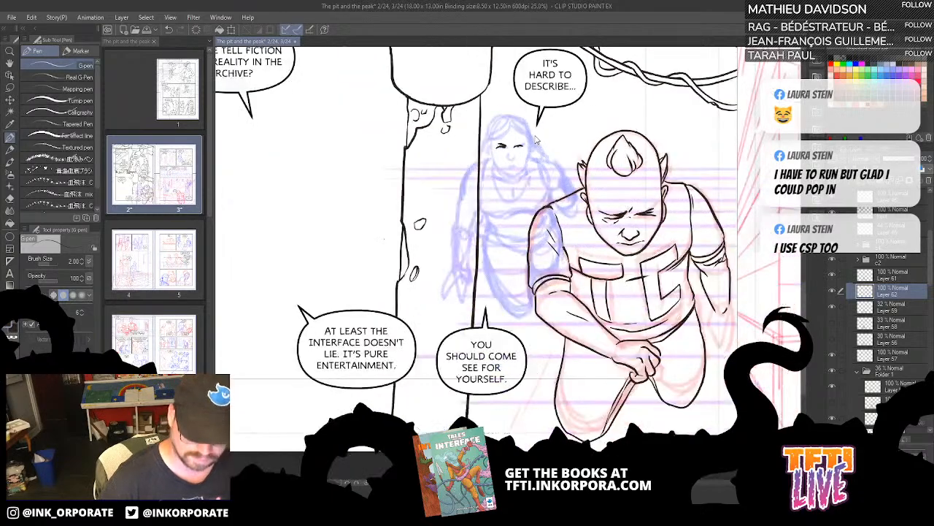
scroll(535, 138, "up", 4)
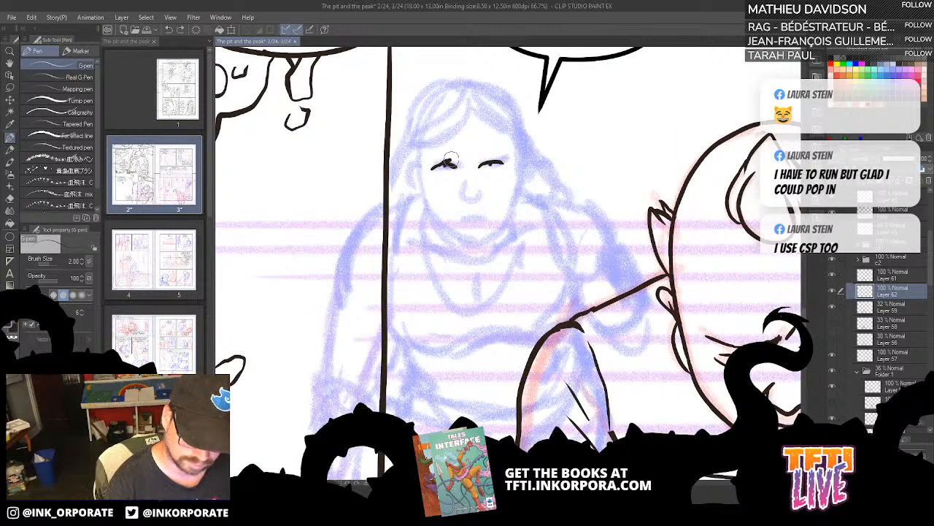
mouse_move(456, 164)
left_mouse_down()
mouse_move(459, 151)
mouse_move(452, 157)
mouse_move(503, 157)
left_mouse_up()
key("ctrl+z")
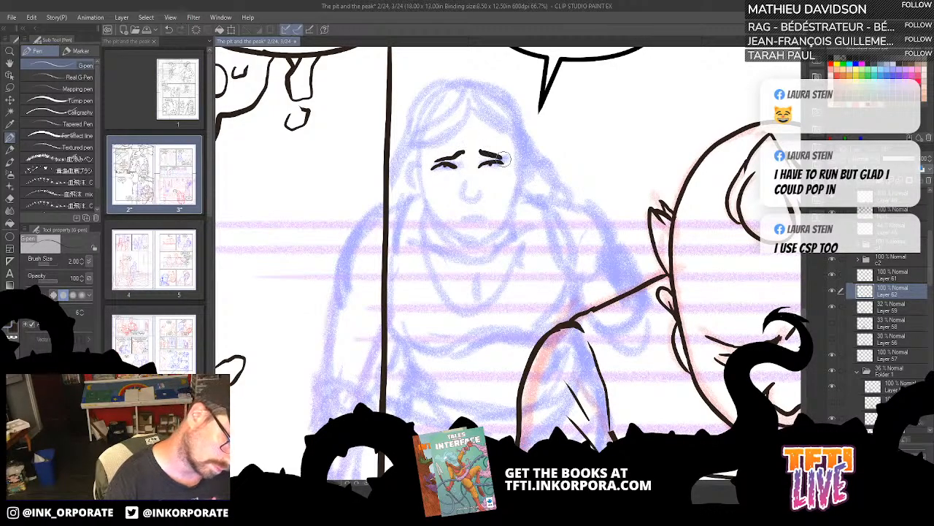
mouse_move(434, 169)
left_mouse_down()
mouse_move(502, 165)
mouse_move(444, 174)
mouse_move(493, 170)
left_mouse_up()
key("ctrl+z")
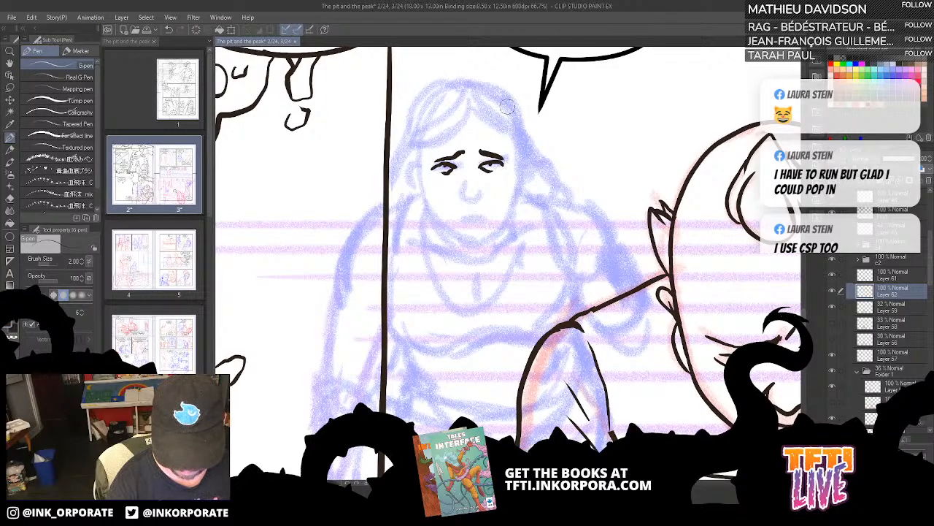
Step: Ink the woman's small open mouth with a dark interior, and try a contour line from temple to chin
left_click_drag(462, 228, 487, 222)
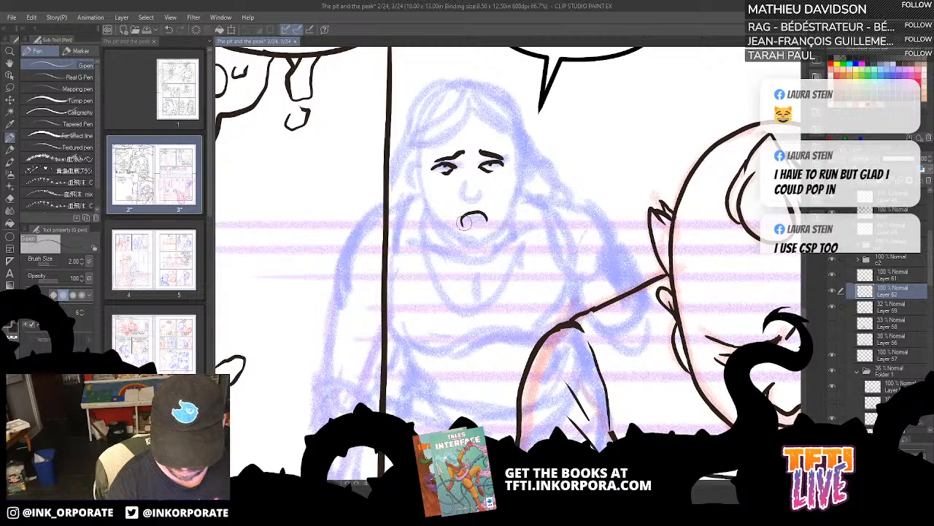
left_click_drag(457, 219, 487, 219)
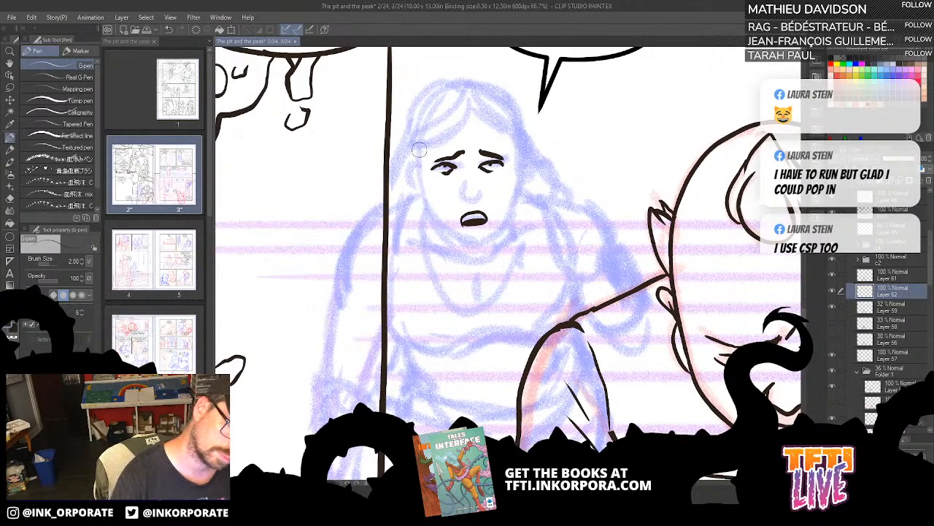
left_click_drag(420, 151, 434, 216)
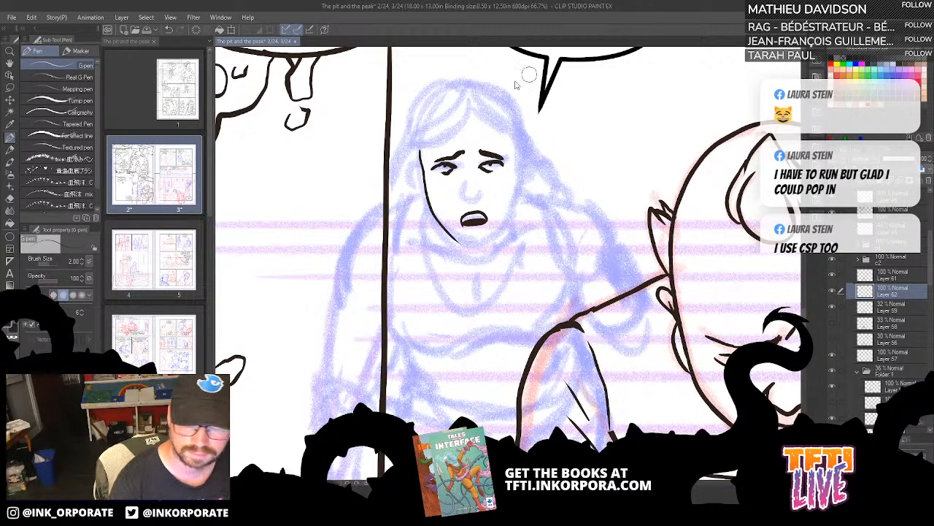
key("ctrl+z")
Step: Ink the lock of hair sweeping from the woman's parting across her forehead and the ear below it
mouse_move(473, 88)
left_mouse_down()
mouse_move(464, 119)
mouse_move(420, 156)
left_mouse_up()
key("ctrl+z")
mouse_move(473, 86)
left_mouse_down()
mouse_move(459, 133)
mouse_move(417, 166)
left_mouse_up()
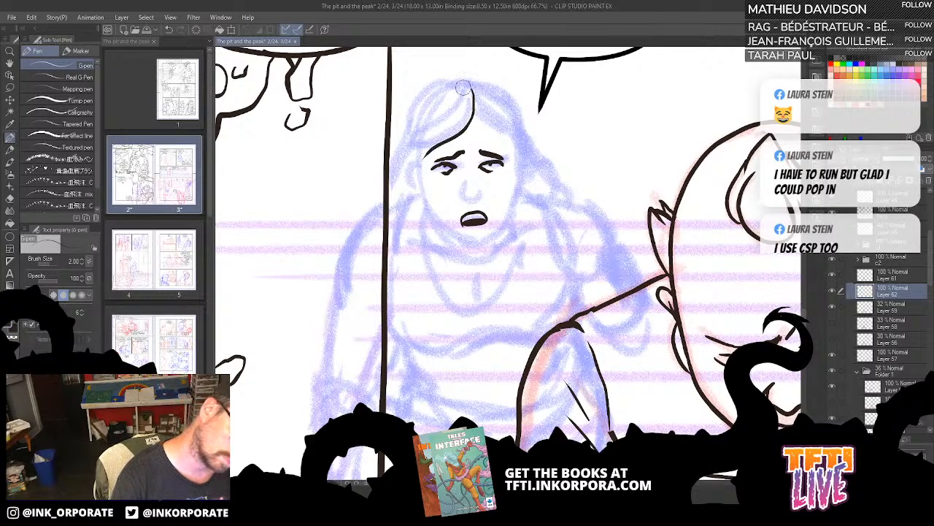
mouse_move(461, 89)
left_mouse_down()
mouse_move(429, 131)
mouse_move(423, 192)
left_mouse_up()
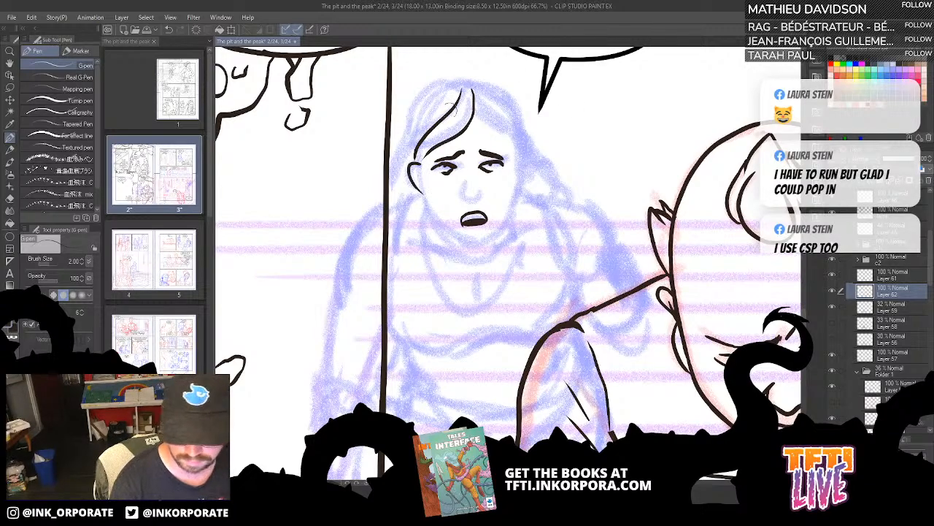
Step: Ink the woman's face outline from the ear around the chin to the opposite temple, and add her nose
mouse_move(416, 159)
left_mouse_down()
mouse_move(427, 207)
mouse_move(475, 246)
mouse_move(490, 238)
mouse_move(515, 198)
mouse_move(511, 130)
left_mouse_up()
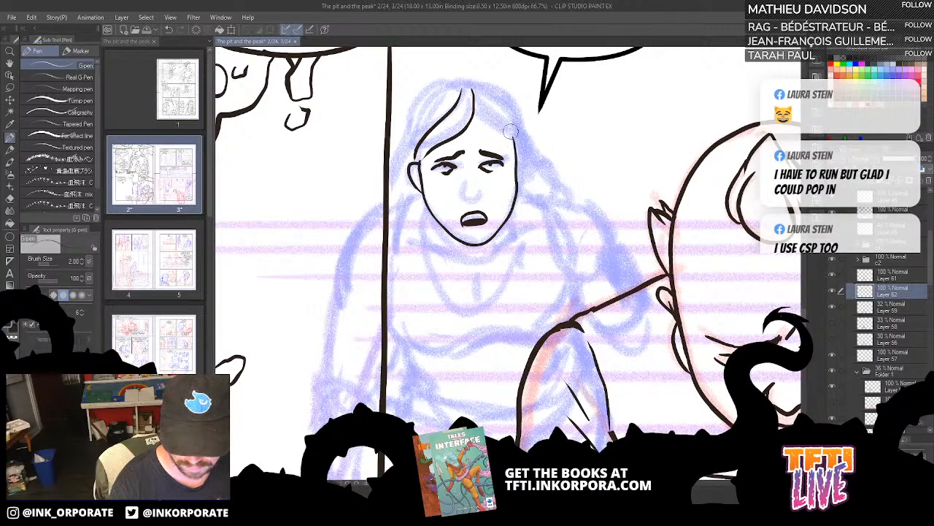
mouse_move(462, 188)
left_mouse_down()
mouse_move(474, 209)
mouse_move(478, 186)
mouse_move(462, 199)
mouse_move(482, 195)
mouse_move(480, 184)
left_mouse_up()
key("ctrl+z")
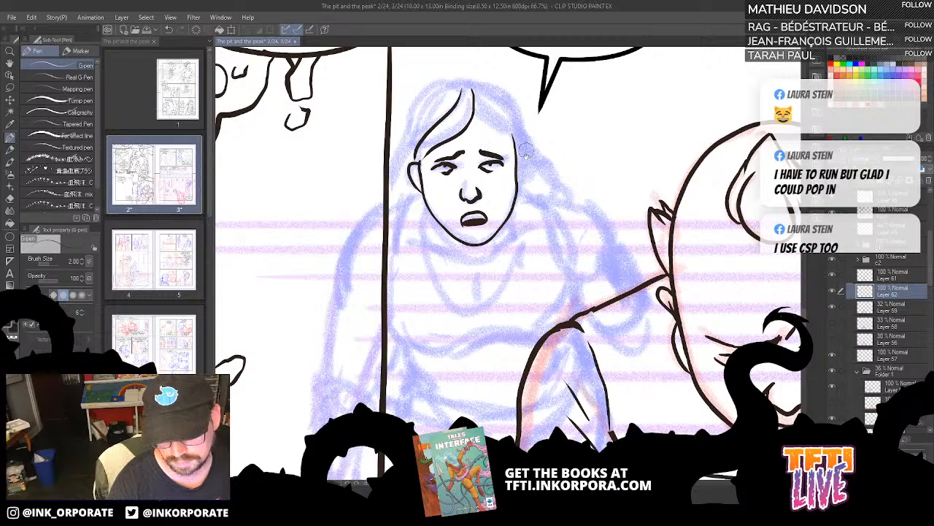
Step: Complete the woman's forehead hairline and second ear, and ink the outer hair contour from the crown down past the first ear
left_click_drag(527, 150, 537, 155)
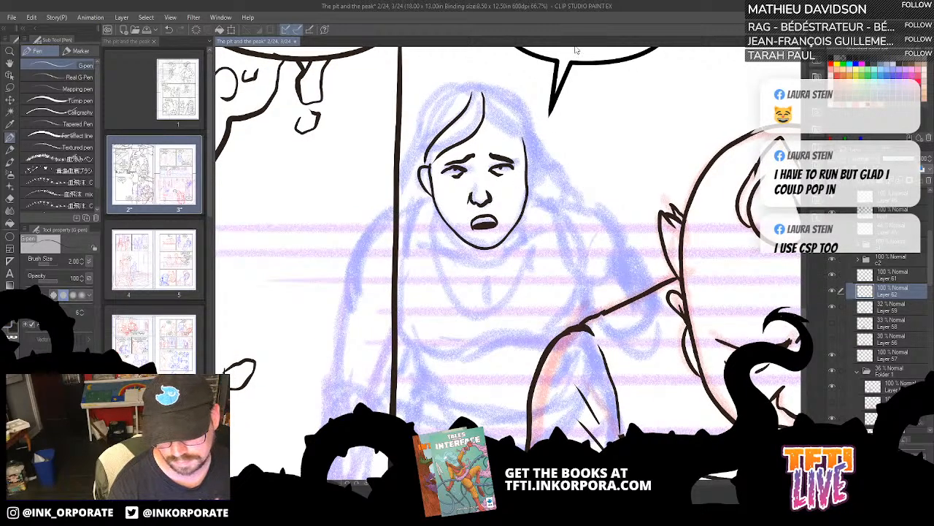
mouse_move(484, 108)
left_mouse_down()
mouse_move(511, 131)
mouse_move(526, 167)
left_mouse_up()
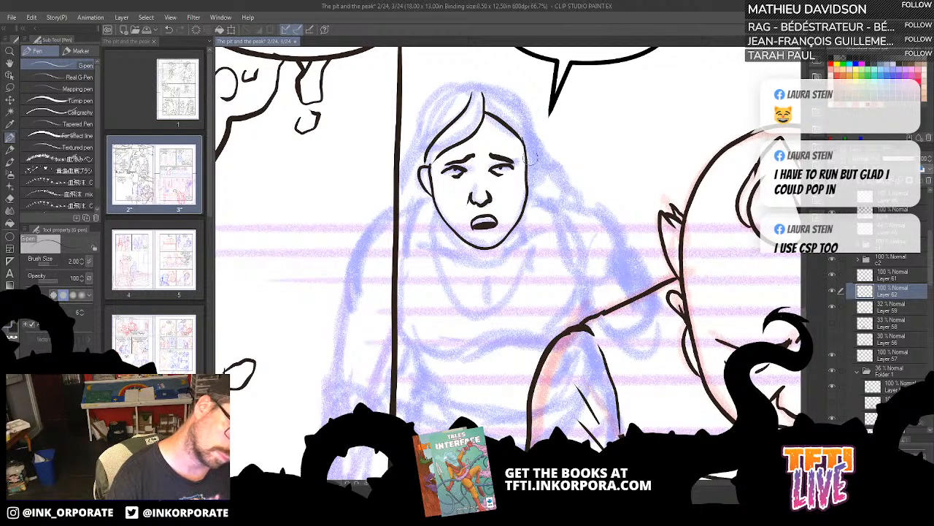
mouse_move(527, 157)
left_mouse_down()
mouse_move(535, 169)
mouse_move(528, 184)
left_mouse_up()
key("ctrl+z")
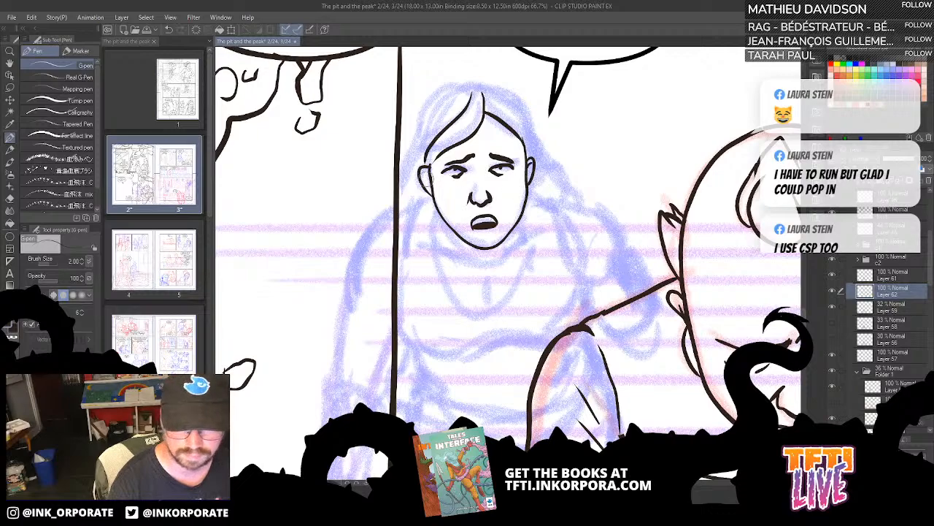
mouse_move(480, 86)
left_mouse_down()
mouse_move(440, 89)
mouse_move(401, 173)
left_mouse_up()
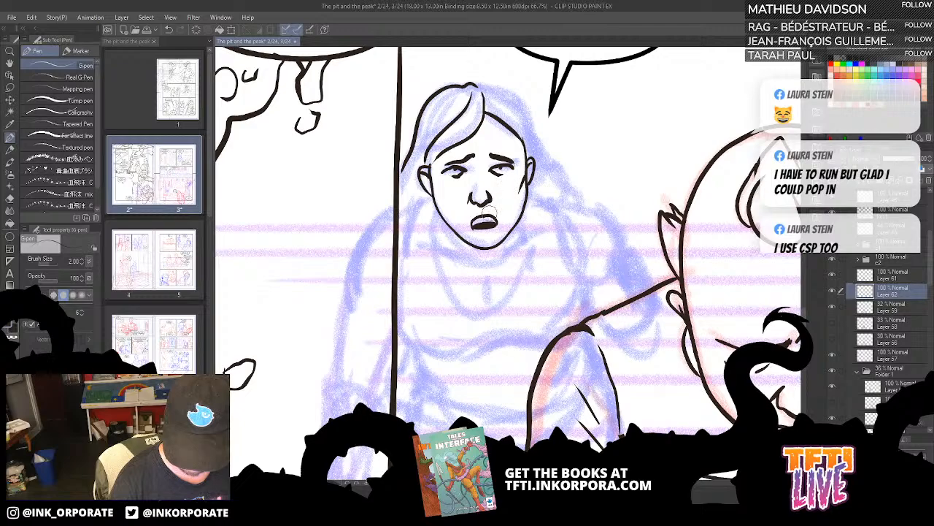
Step: Reshape the woman's open mouth with a fuller dark interior and add a short line under her lower lip
mouse_move(484, 226)
left_mouse_down()
mouse_move(493, 223)
mouse_move(475, 224)
mouse_move(496, 222)
mouse_move(492, 235)
left_mouse_up()
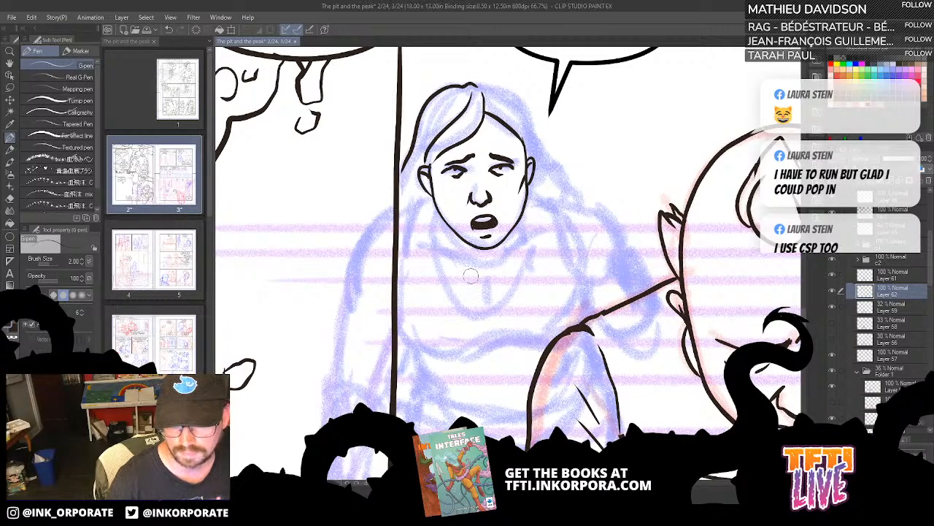
scroll(471, 275, "down", 1)
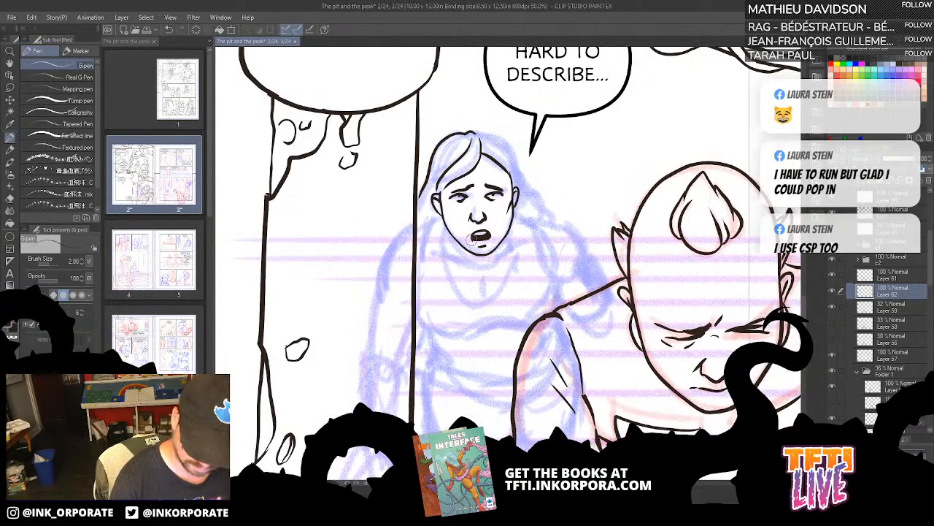
left_click_drag(476, 238, 491, 234)
key("ctrl+z")
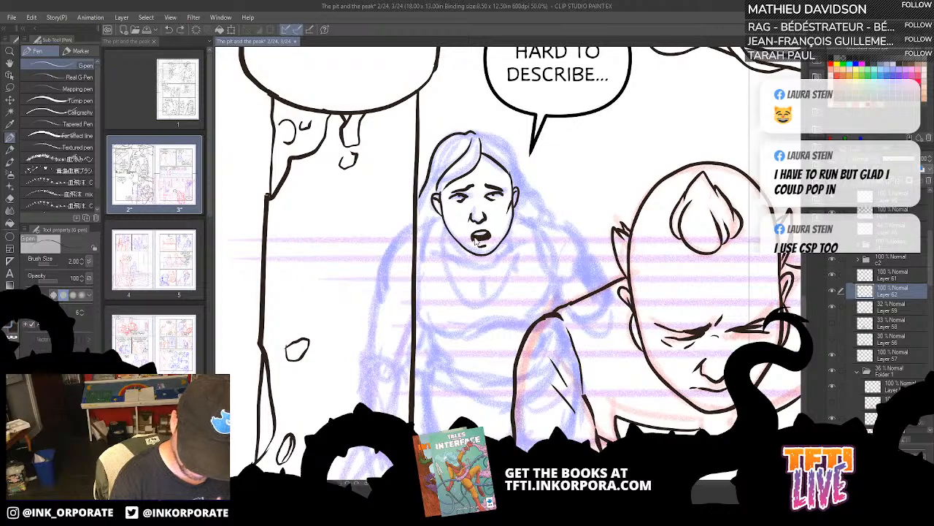
left_click_drag(473, 243, 484, 246)
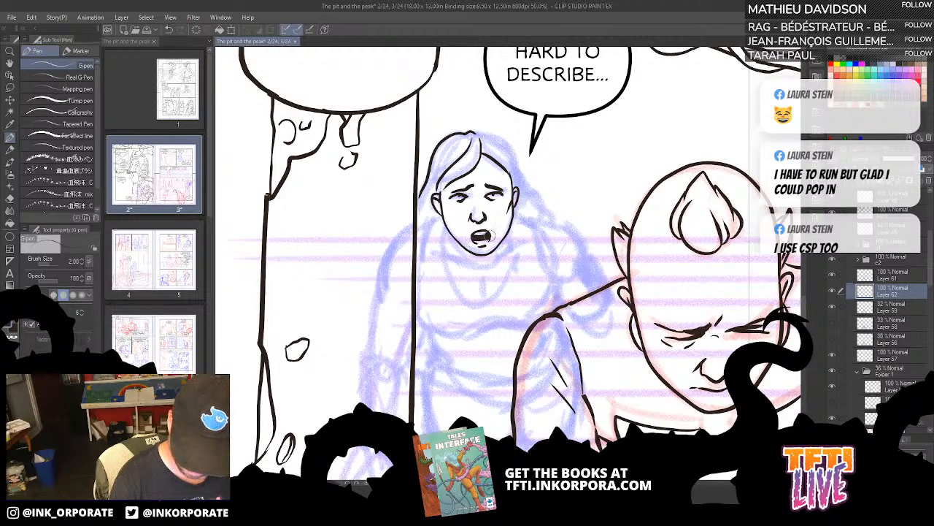
Step: Ink the woman's outer hair contour from the crown down past the second ear towards her shoulder
left_click_drag(551, 241, 548, 266)
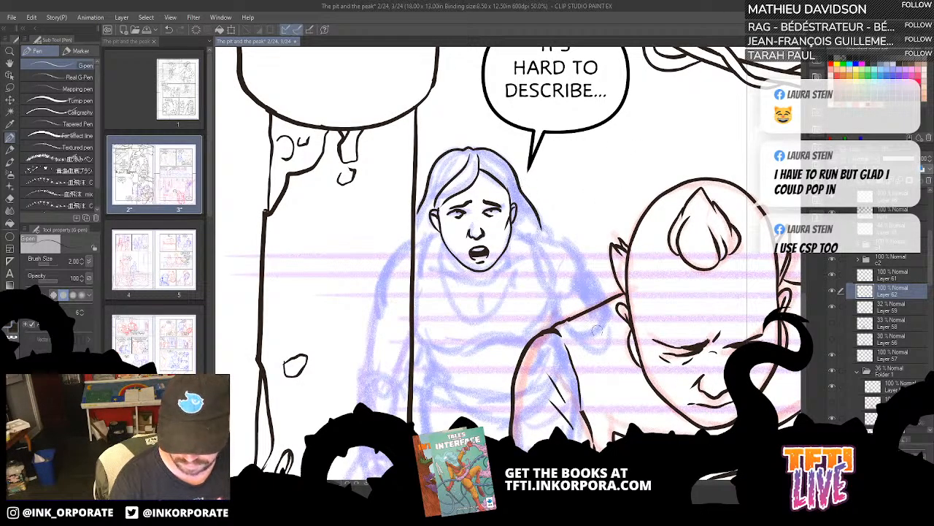
left_click_drag(597, 330, 612, 317)
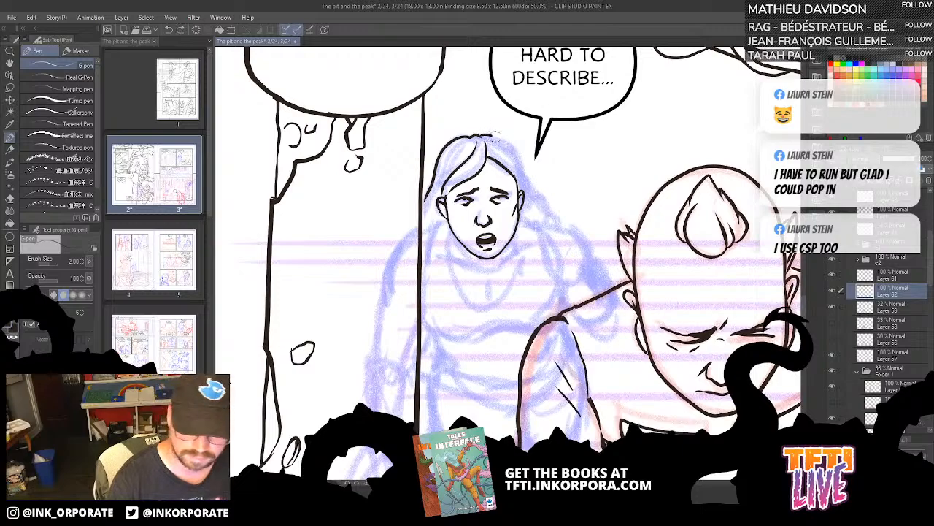
left_click_drag(517, 159, 544, 223)
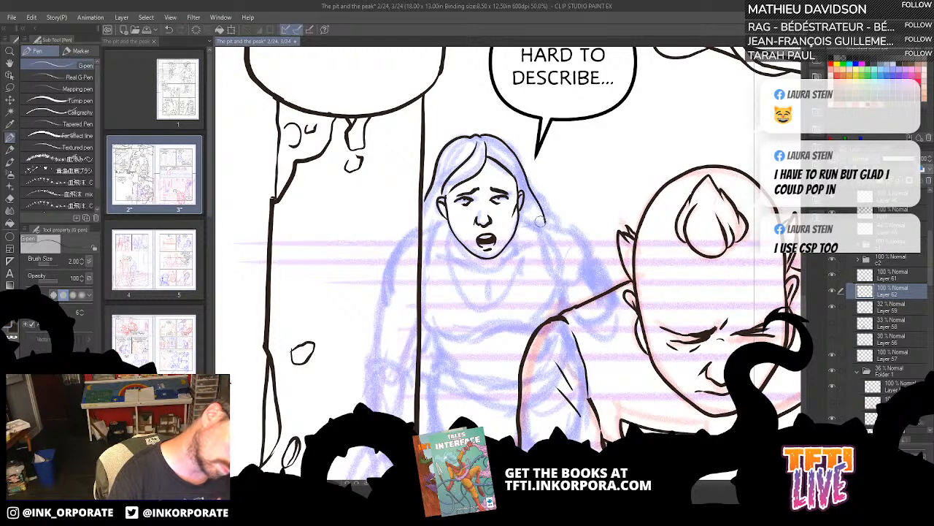
left_click_drag(610, 290, 624, 268)
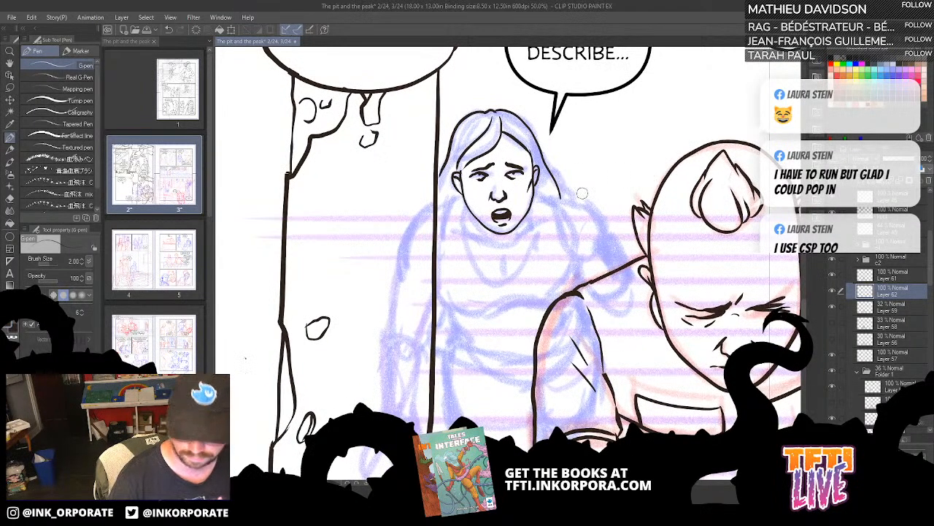
key("minus")
key("minus")
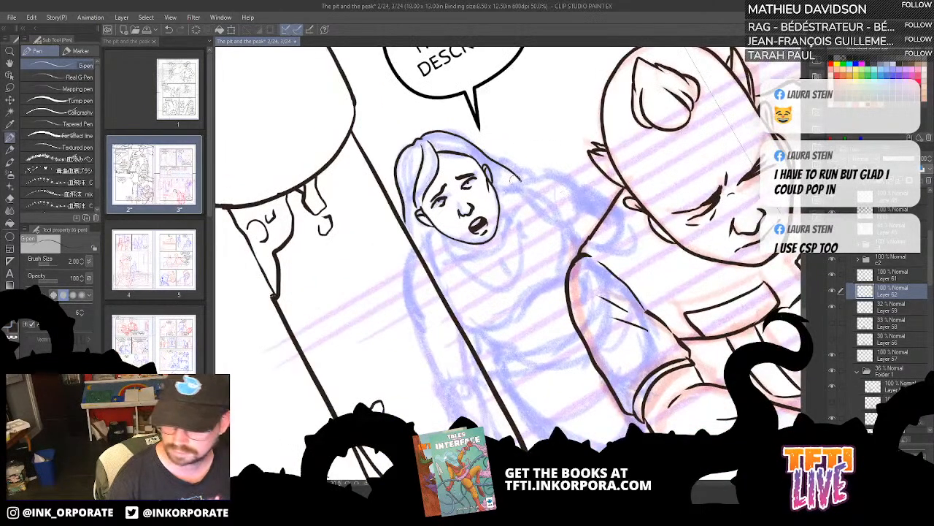
Step: Ink the side of the woman's neck below her jaw and the collarbone line across the base of her throat
left_click_drag(503, 245, 524, 205)
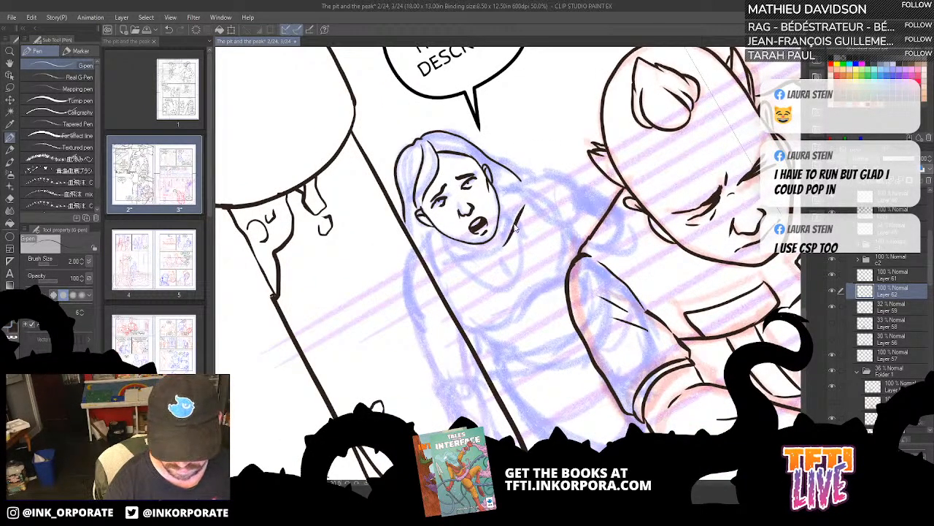
key("ctrl+z")
left_click_drag(496, 257, 519, 205)
key("ctrl+z")
left_click_drag(445, 267, 496, 256)
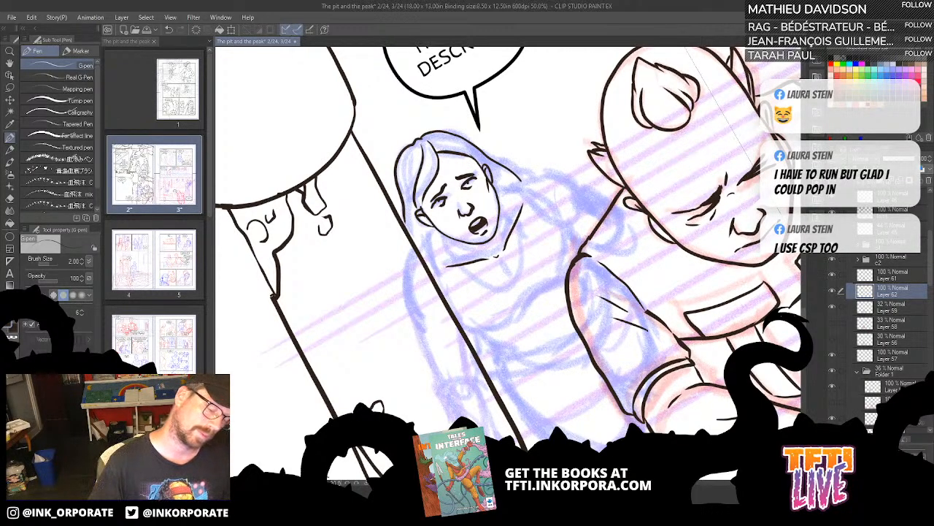
left_click(338, 514)
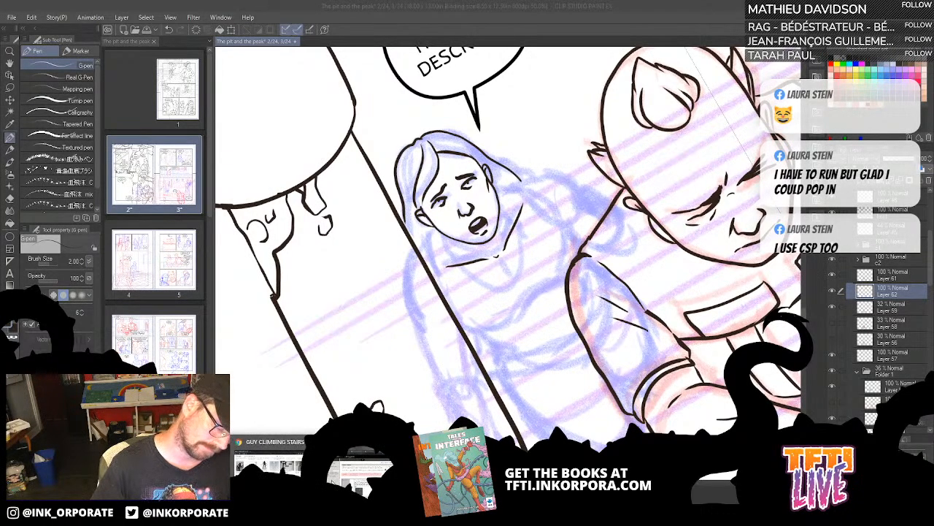
mouse_move(285, 465)
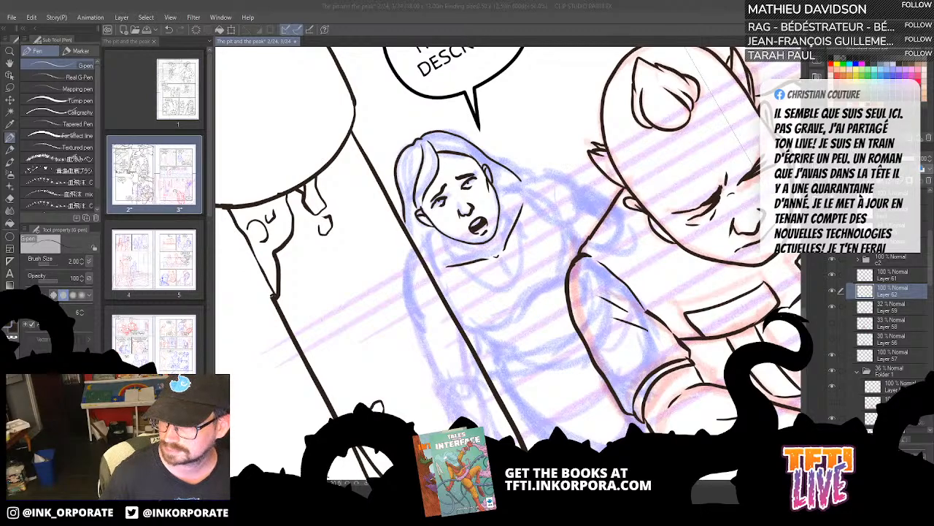
Step: Ink the loose hair ends beside the woman's ear and the torso contour from her neck down to the man's shoulder
scroll(598, 251, "down", 3)
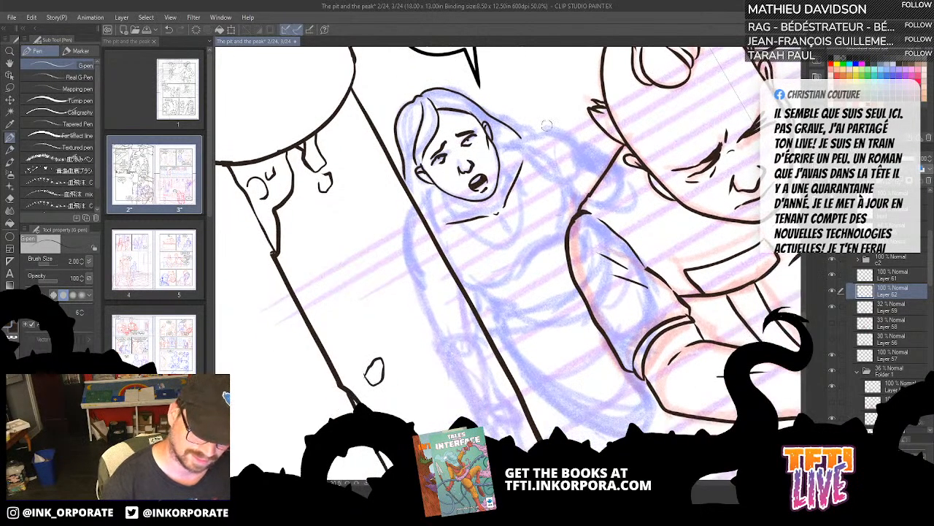
key("asciicircum")
key("asciicircum")
key("asciicircum")
key("asciicircum")
key("asciicircum")
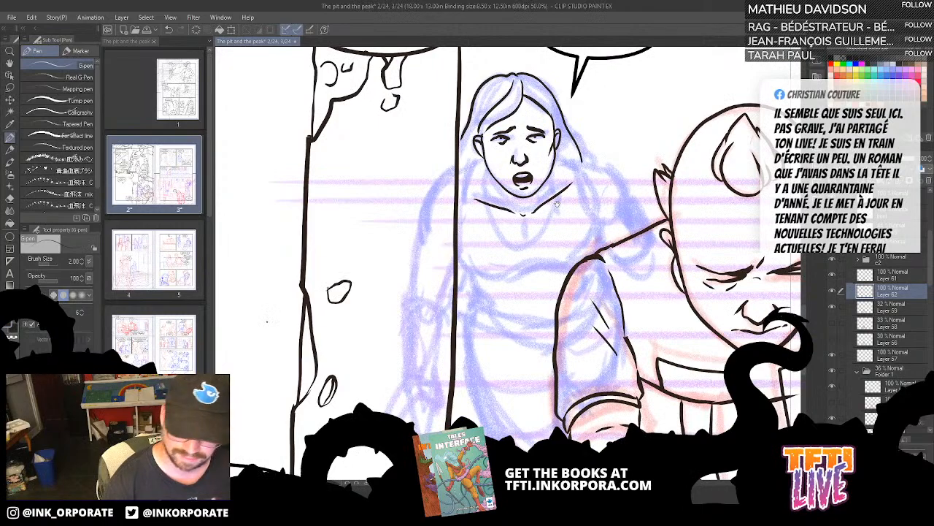
scroll(556, 205, "down", 1)
mouse_move(485, 119)
left_mouse_down()
mouse_move(472, 140)
mouse_move(492, 139)
left_mouse_up()
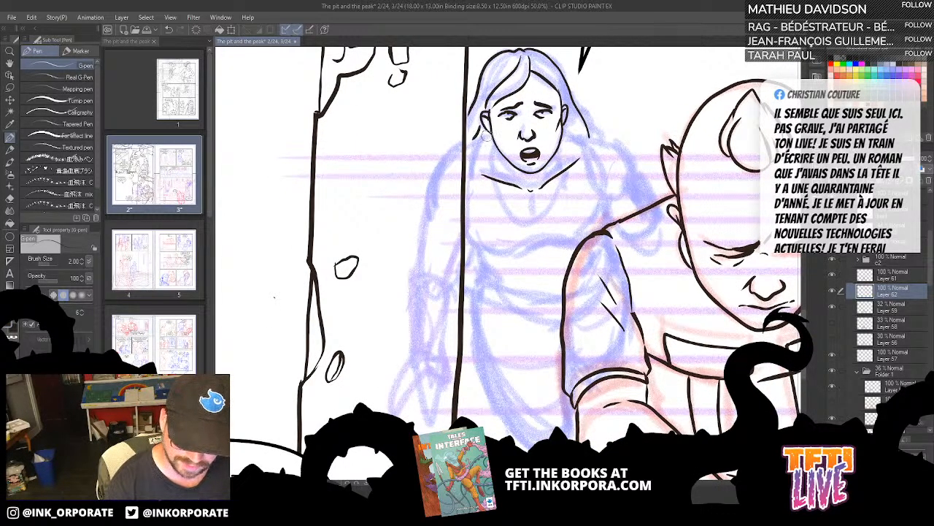
left_click_drag(589, 54, 591, 64)
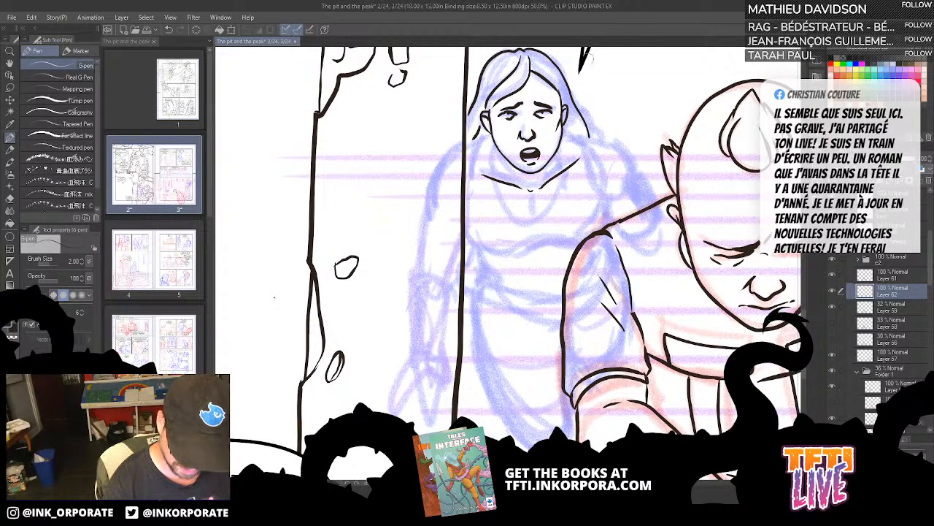
left_click_drag(491, 131, 475, 150)
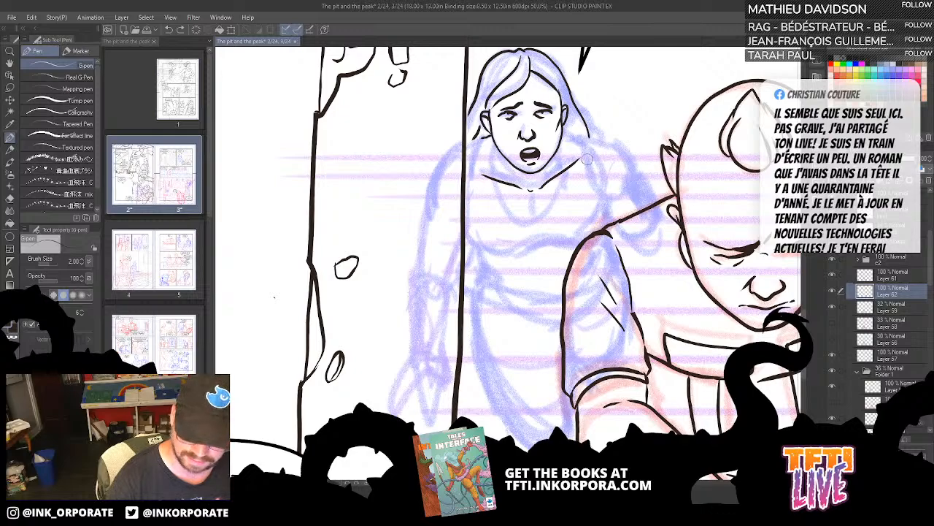
left_click_drag(589, 158, 610, 225)
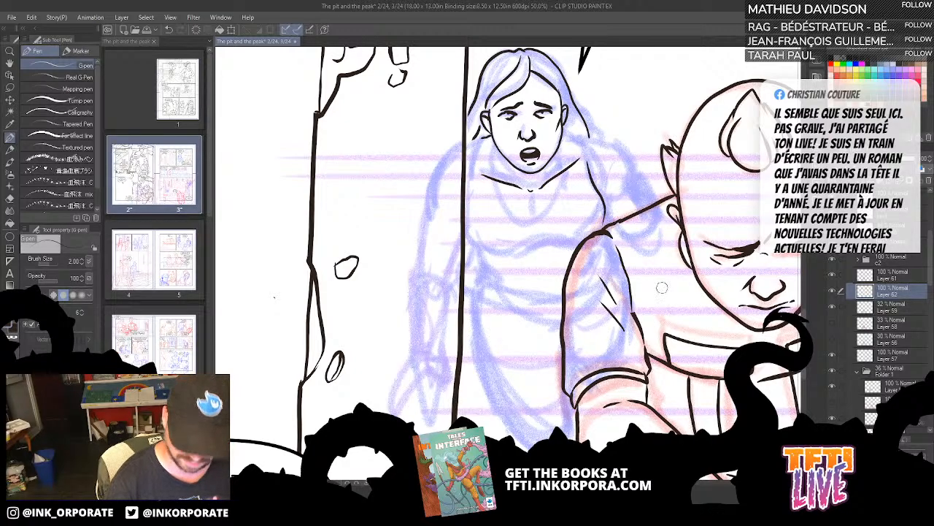
Step: Ink the lower contour of the woman's chest and the side of her torso along the panel border
key("minus")
key("minus")
key("minus")
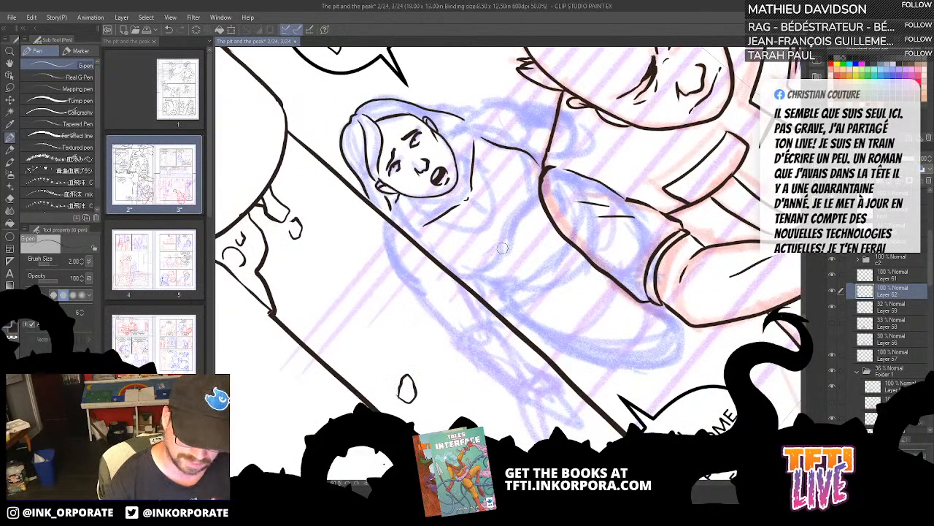
mouse_move(504, 248)
left_mouse_down()
mouse_move(514, 215)
mouse_move(540, 188)
left_mouse_up()
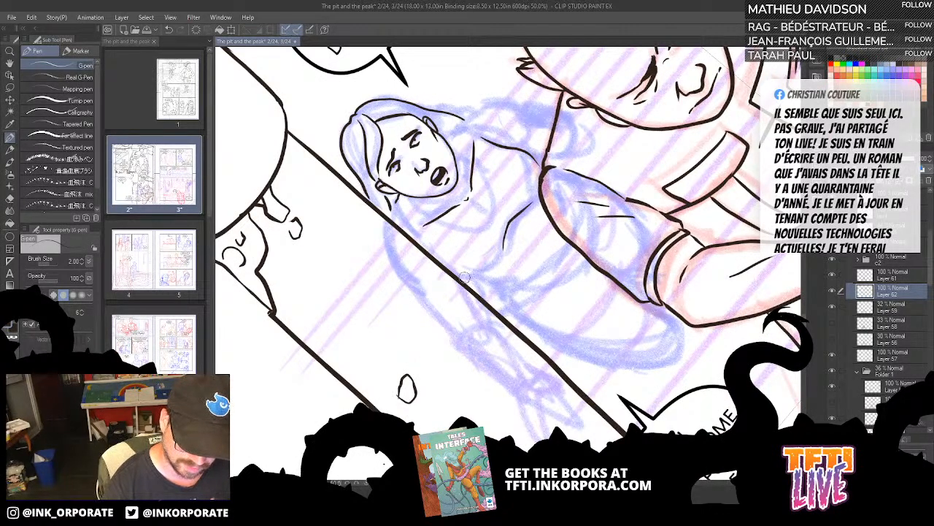
left_click_drag(466, 278, 493, 268)
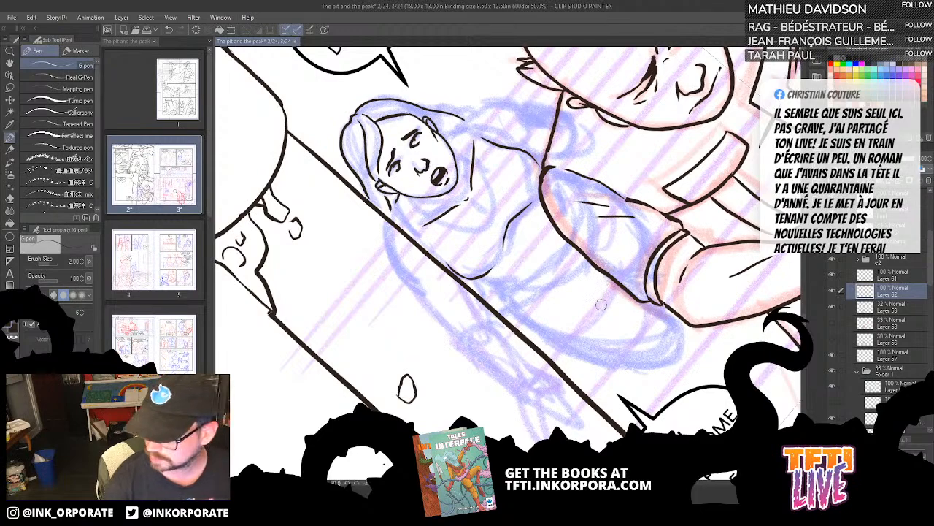
mouse_move(398, 202)
left_mouse_down()
mouse_move(448, 138)
mouse_move(467, 235)
left_mouse_up()
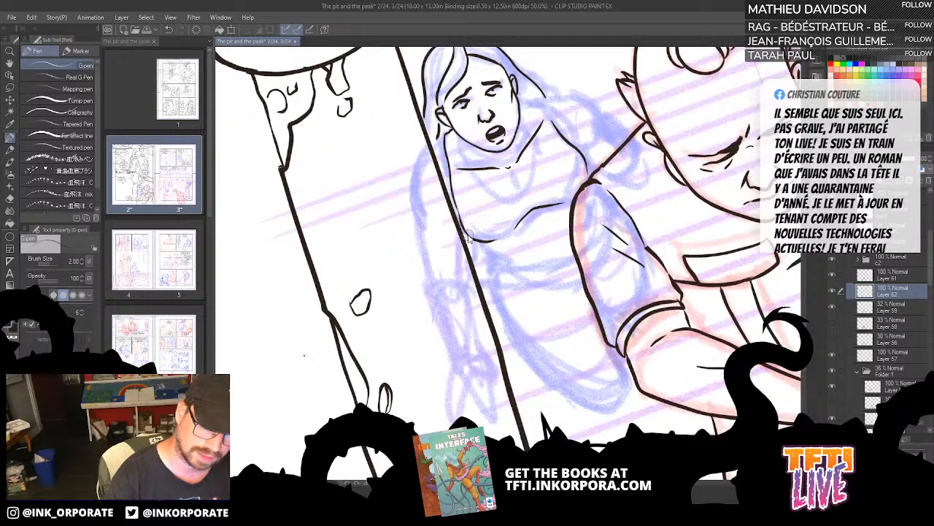
key("ctrl+z")
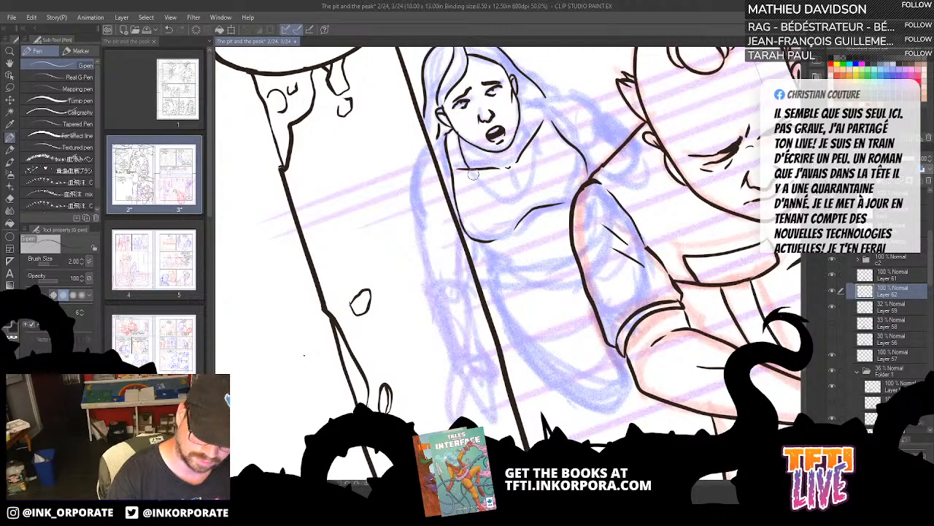
Step: Ink the scooped neckline of the woman's top as a rounded curve below her collarbones, rising to the side of her neck
mouse_move(475, 176)
left_mouse_down()
mouse_move(510, 196)
mouse_move(546, 155)
left_mouse_up()
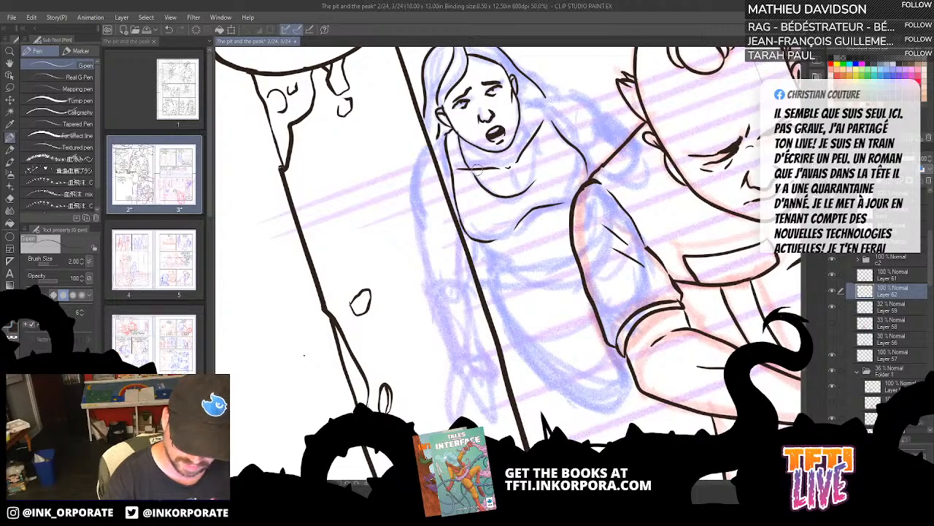
key("ctrl+z")
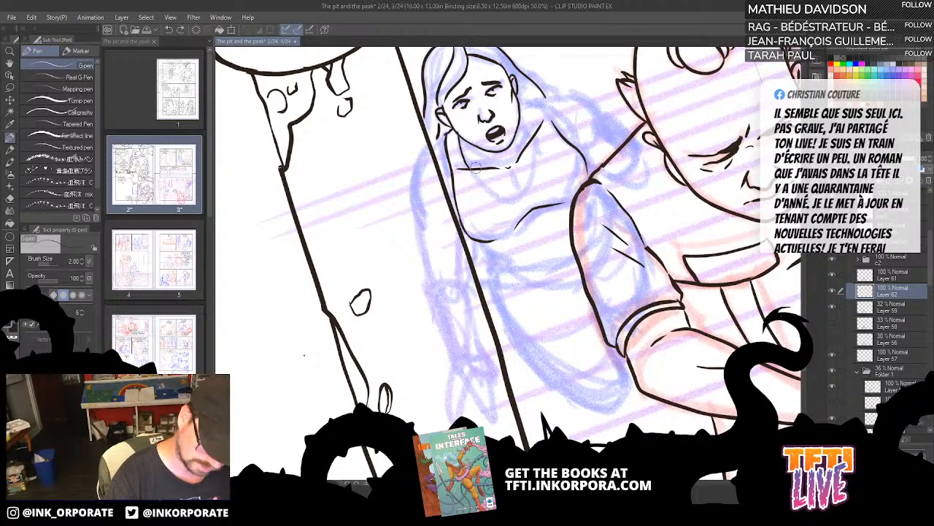
mouse_move(473, 172)
left_mouse_down()
mouse_move(525, 192)
mouse_move(543, 165)
mouse_move(525, 94)
mouse_move(534, 130)
mouse_move(516, 107)
mouse_move(529, 101)
mouse_move(537, 138)
mouse_move(531, 94)
mouse_move(517, 100)
mouse_move(538, 102)
mouse_move(557, 130)
left_mouse_up()
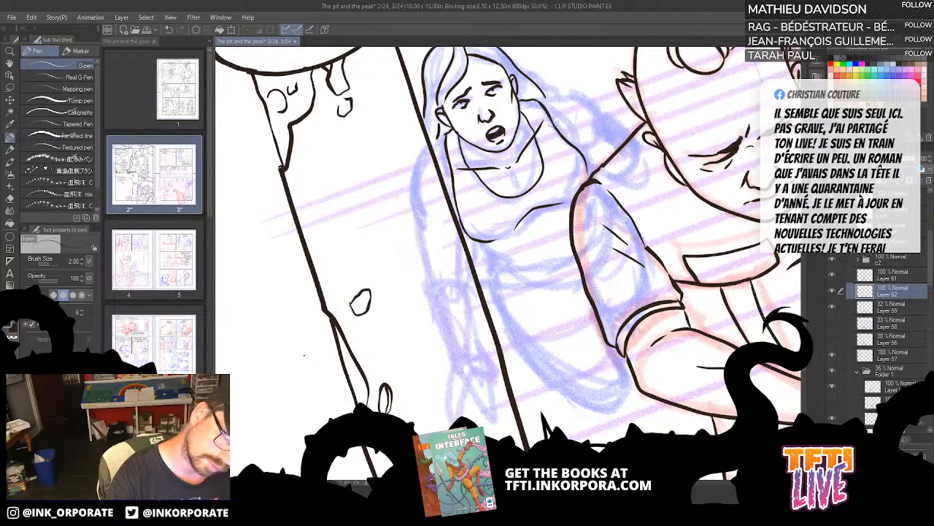
key("ctrl+z")
mouse_move(516, 99)
left_mouse_down()
mouse_move(549, 117)
mouse_move(564, 151)
left_mouse_up()
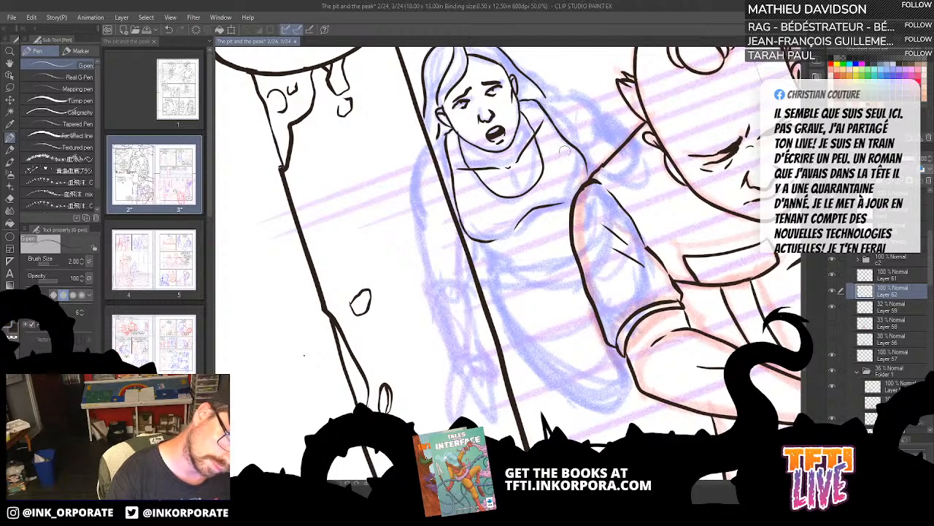
Step: Ink the short shoulder line below the woman's ear near the panel border and a small cleavage line inside the neckline
left_click_drag(634, 369, 645, 357)
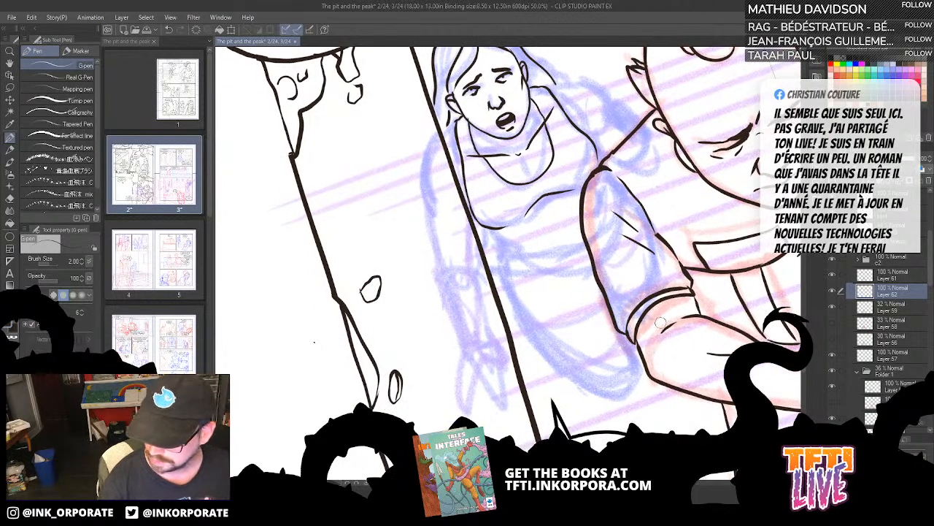
left_click_drag(662, 323, 595, 340)
key("^")
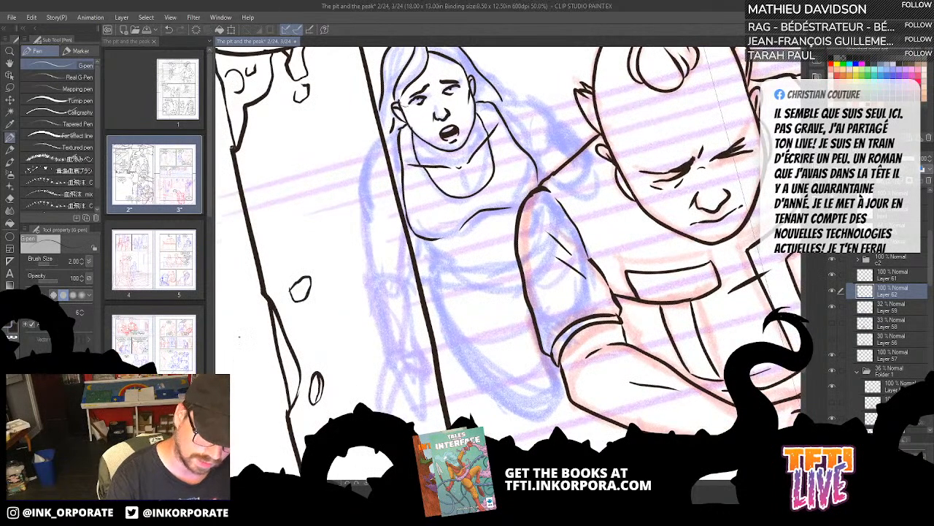
left_click_drag(385, 138, 402, 129)
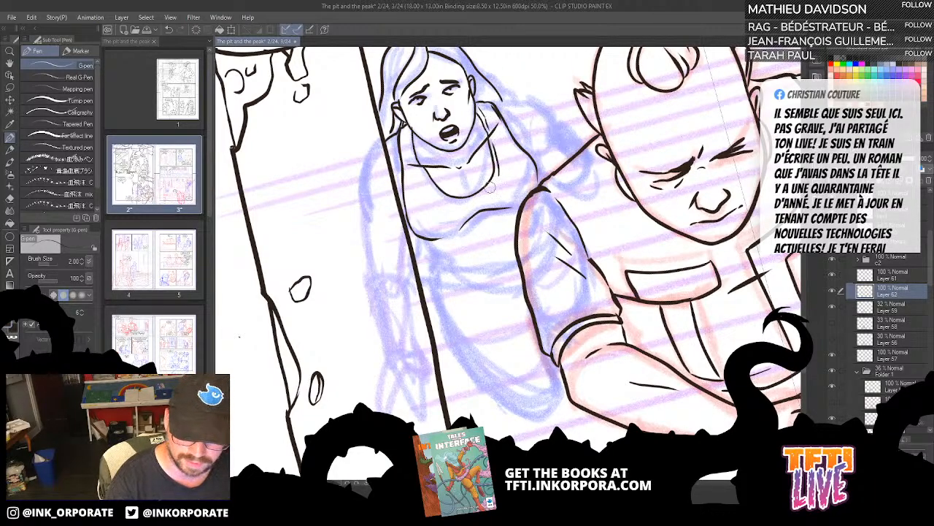
left_click_drag(465, 173, 471, 194)
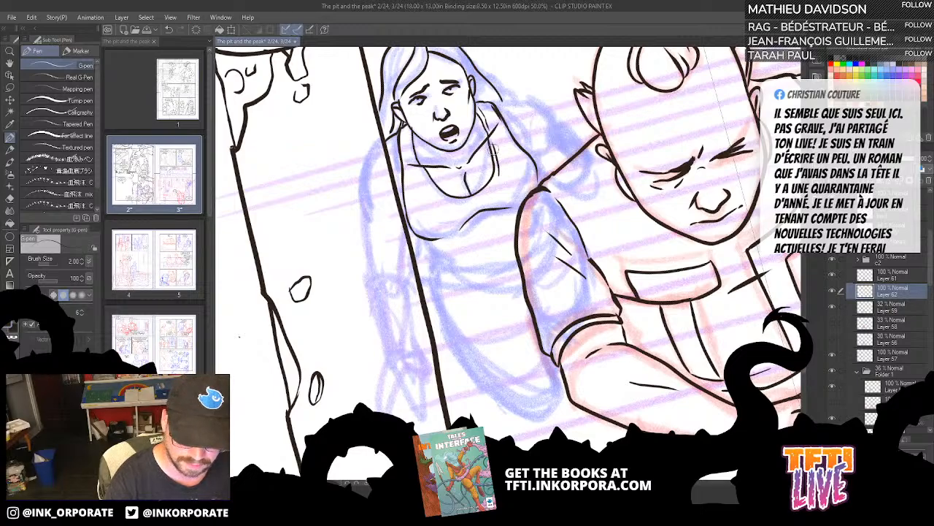
Step: Ink the neckline and collar details of the woman's top over the blue sketch
mouse_move(668, 290)
left_mouse_down()
mouse_move(668, 319)
mouse_move(691, 344)
mouse_move(569, 424)
left_mouse_up()
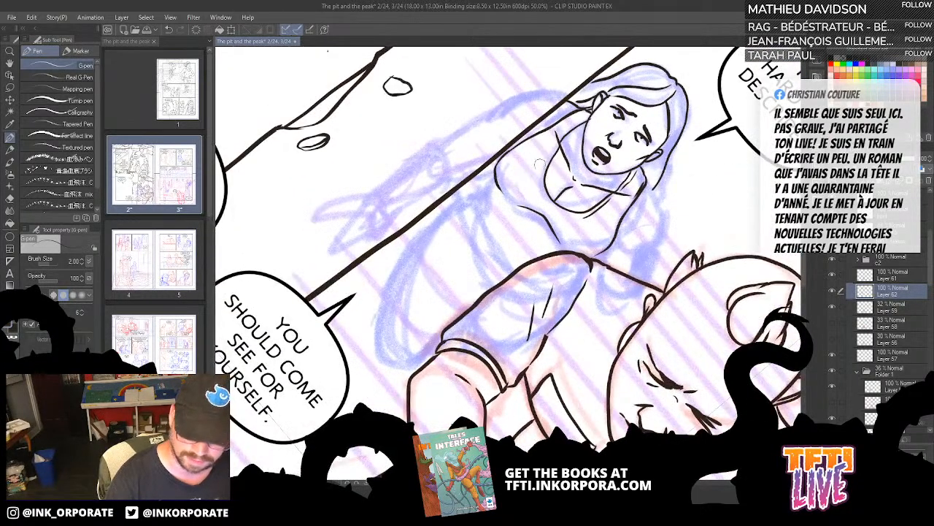
mouse_move(546, 193)
left_mouse_down()
mouse_move(540, 170)
mouse_move(552, 149)
left_mouse_up()
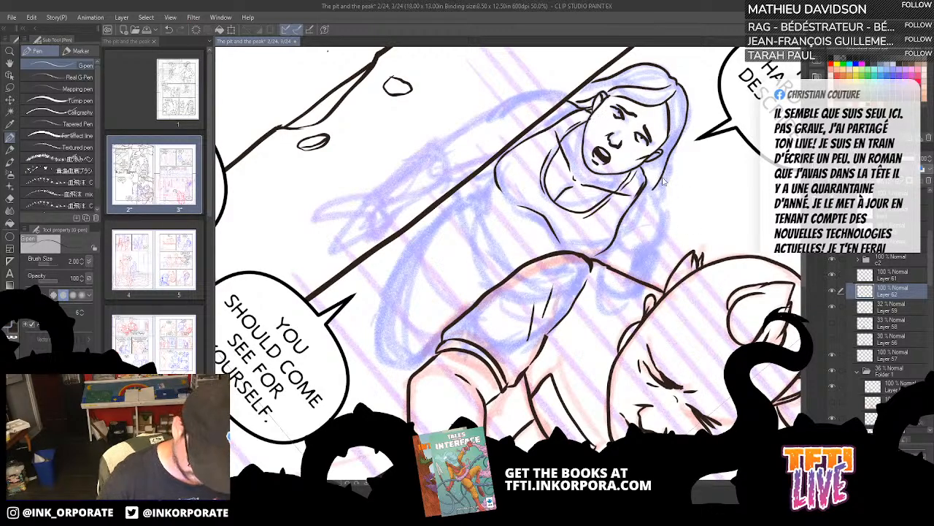
scroll(662, 181, "up", 3)
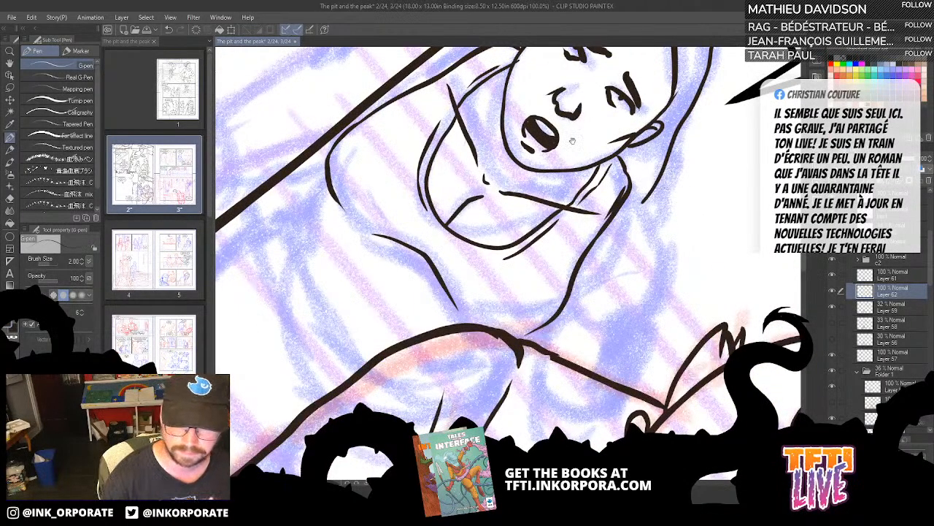
scroll(572, 141, "up", 1)
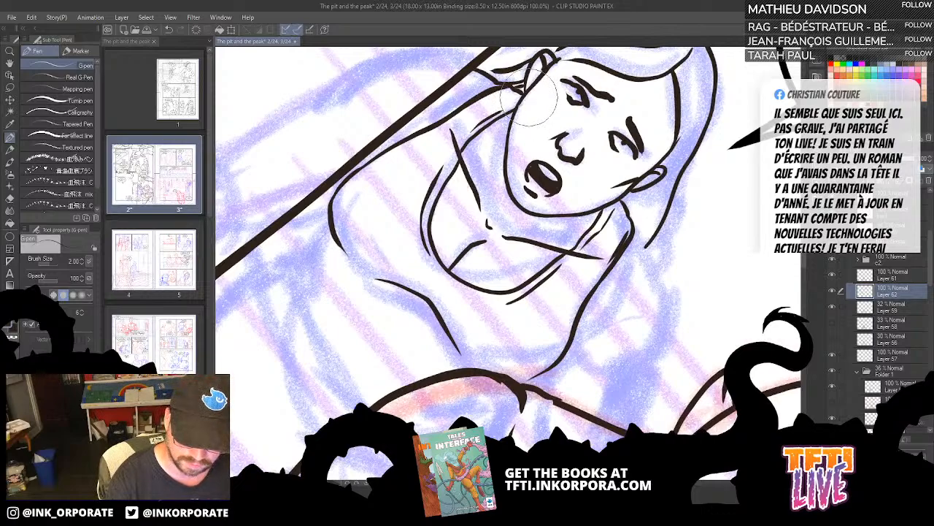
left_click_drag(528, 97, 520, 137)
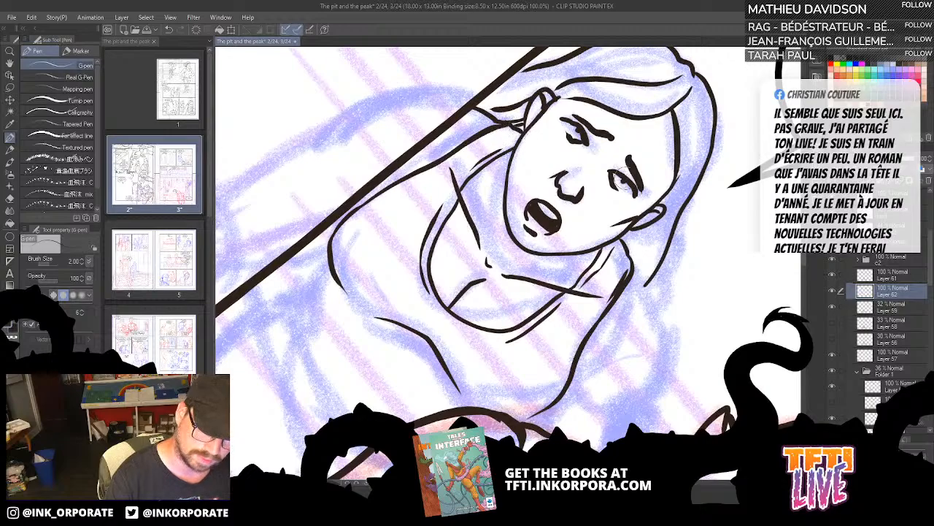
scroll(629, 293, "down", 5)
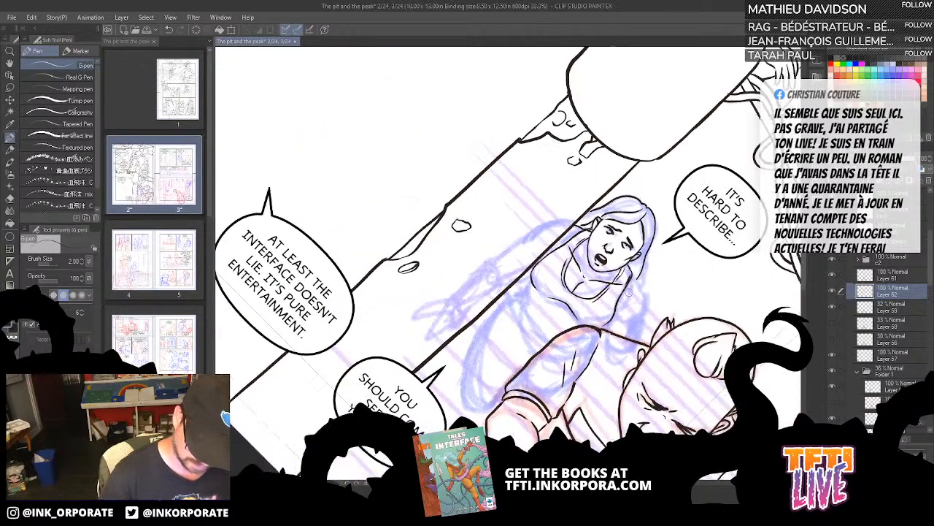
Step: Ink the waist folds and lower hem of the woman's top with the canvas rotated
key("minus")
key("minus")
key("minus")
key("minus")
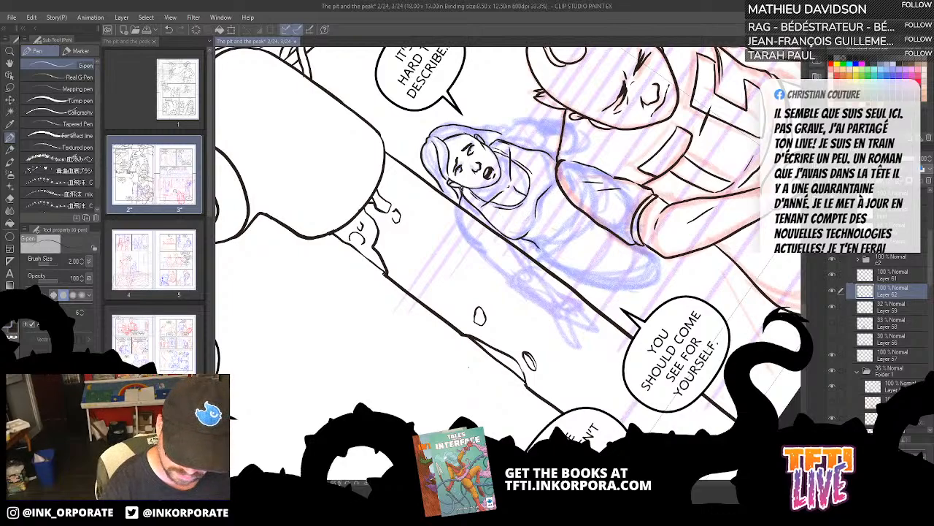
left_click_drag(546, 232, 569, 197)
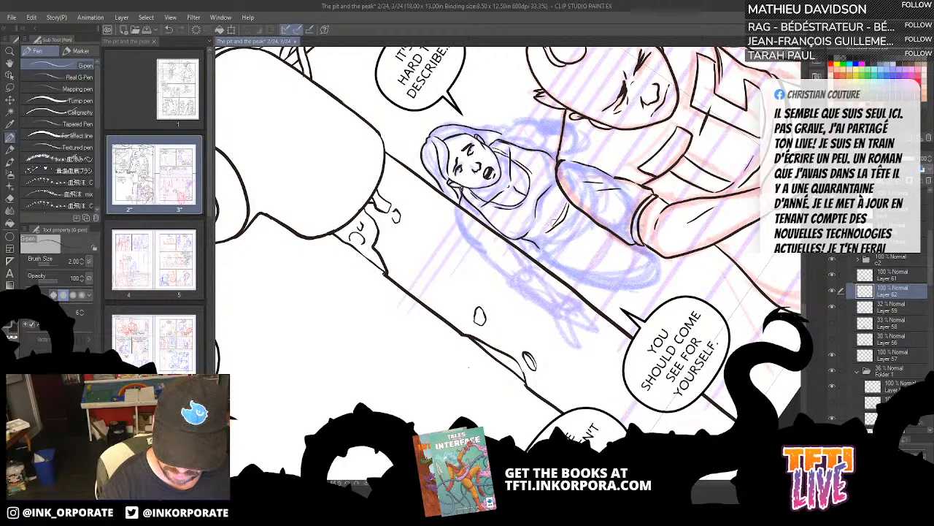
mouse_move(546, 253)
left_mouse_down()
mouse_move(590, 219)
mouse_move(581, 211)
left_mouse_up()
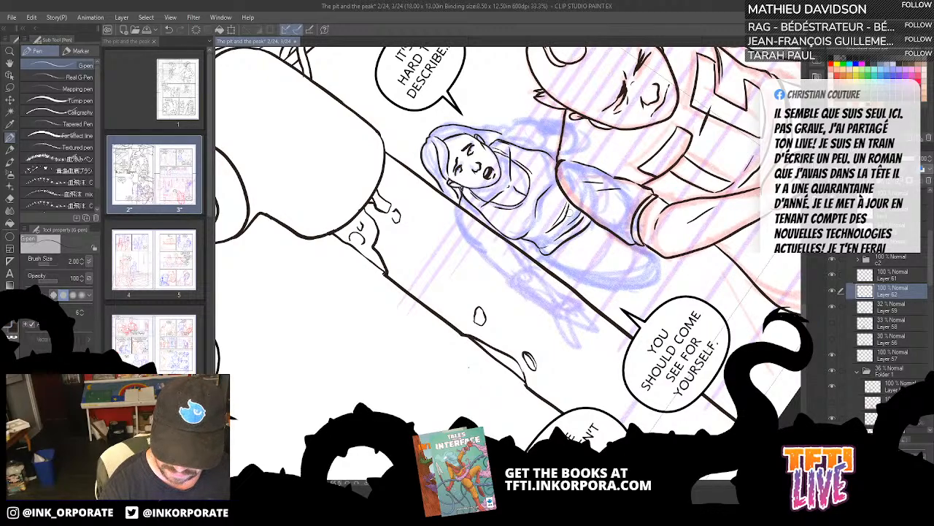
Step: Rotate the canvas back upright and ink the woman's shoulder and upper arm line behind the man
key("asciicircum")
key("asciicircum")
key("asciicircum")
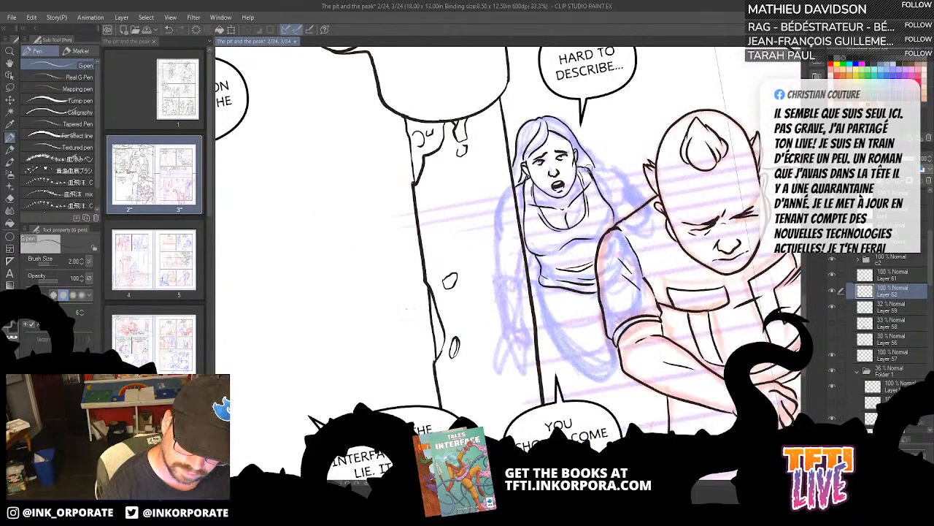
mouse_move(586, 168)
left_mouse_down()
mouse_move(608, 170)
mouse_move(633, 208)
left_mouse_up()
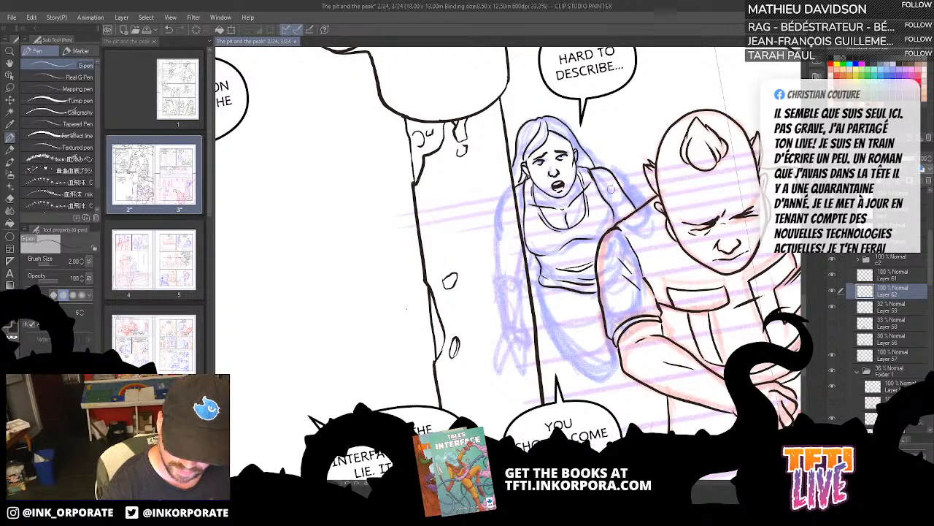
Step: Ink the woman's hip and thigh outline, trying small creases below the waist and undoing the rejected strokes
mouse_move(571, 273)
left_mouse_down()
mouse_move(532, 223)
mouse_move(520, 289)
mouse_move(543, 319)
mouse_move(568, 330)
mouse_move(582, 308)
left_mouse_up()
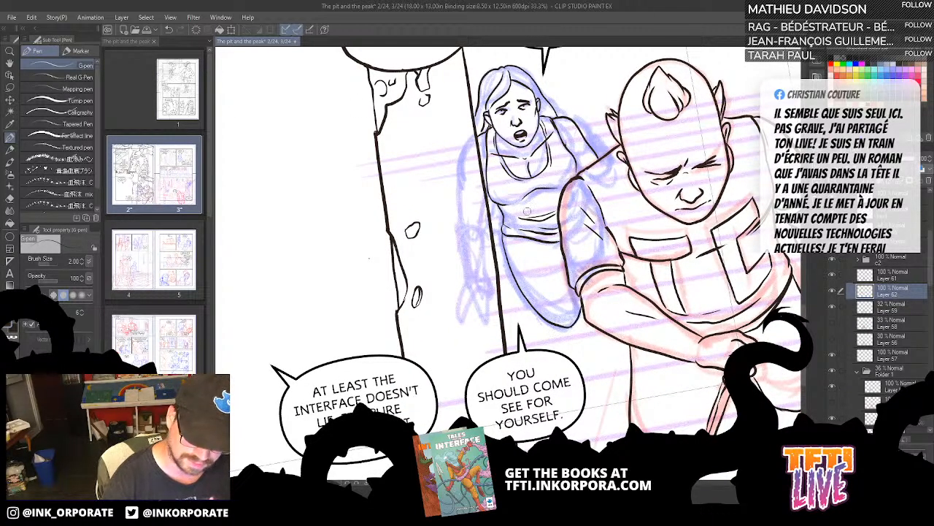
left_click_drag(503, 234, 510, 251)
left_click_drag(519, 283, 562, 325)
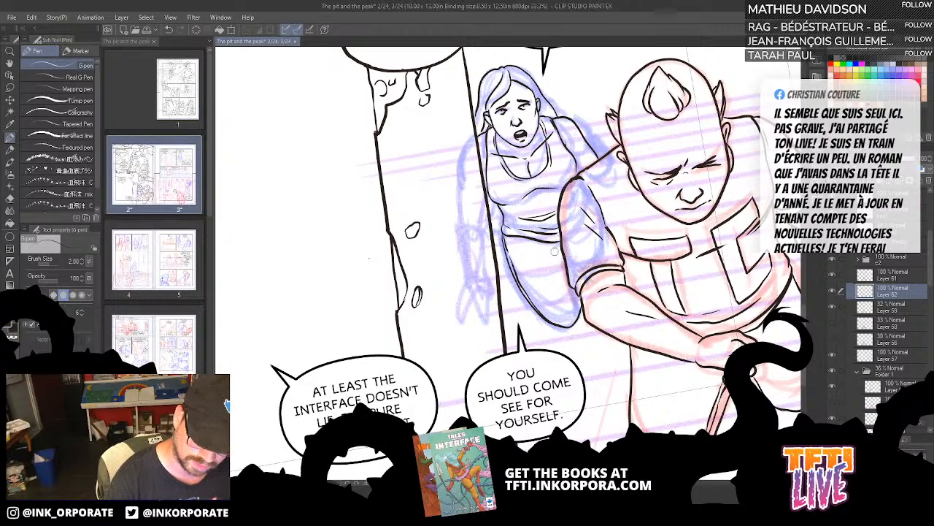
mouse_move(522, 240)
left_mouse_down()
mouse_move(541, 253)
mouse_move(574, 229)
mouse_move(536, 247)
mouse_move(565, 242)
mouse_move(537, 251)
mouse_move(561, 251)
left_mouse_up()
key("ctrl+z")
key("ctrl+z")
key("ctrl+z")
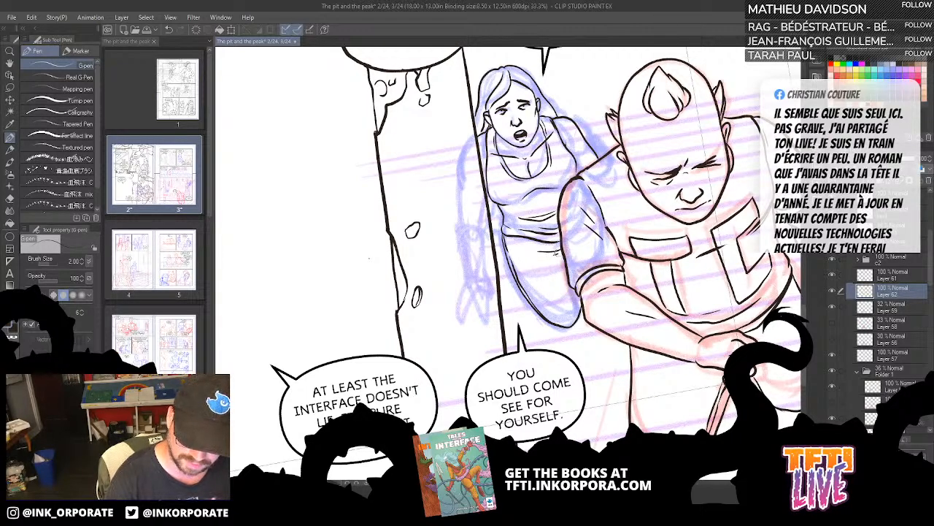
left_click_drag(368, 257, 346, 295)
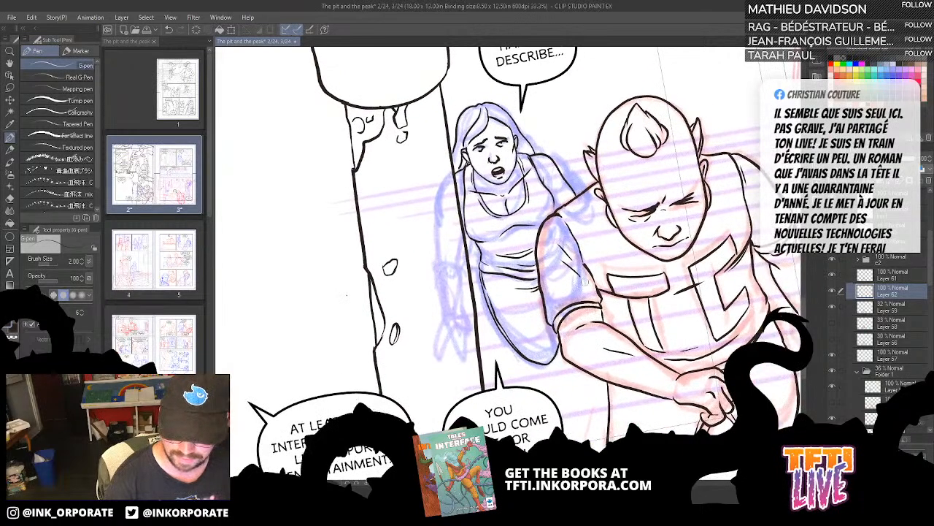
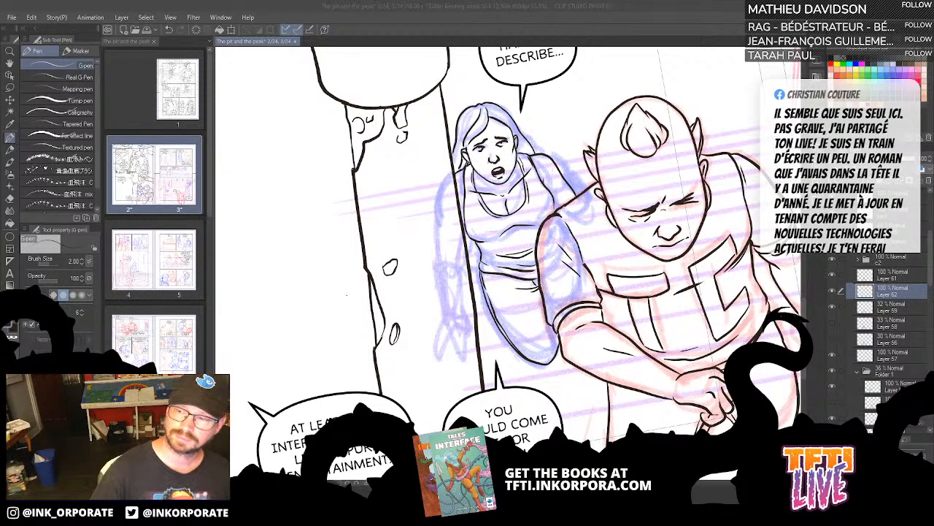
left_click(659, 27)
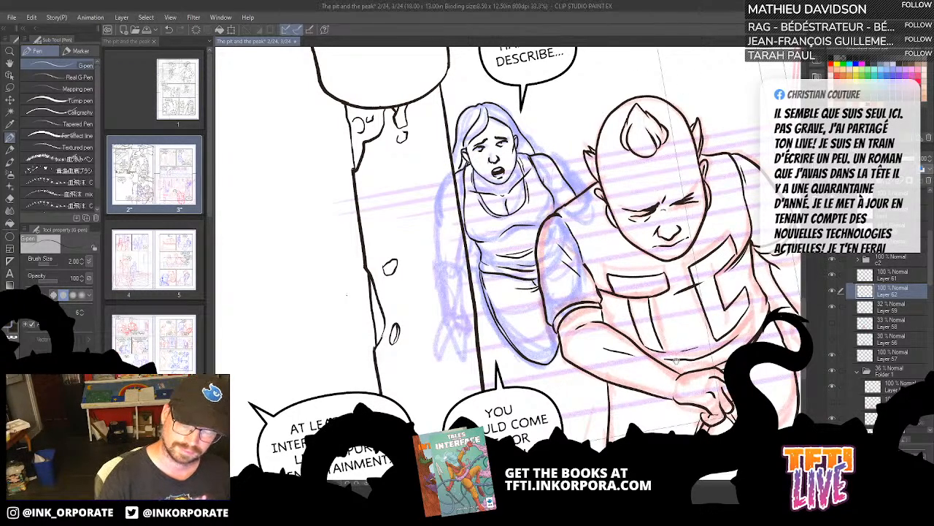
left_click_drag(687, 209, 636, 186)
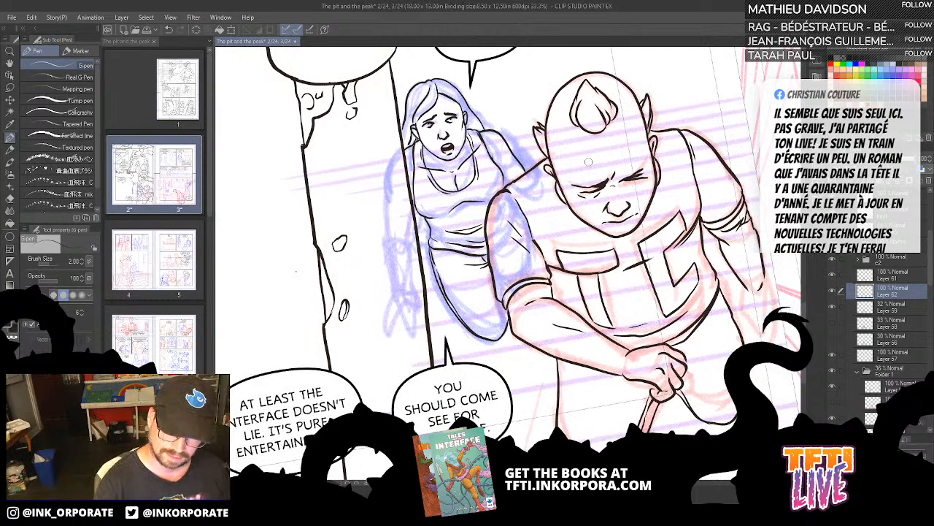
left_click_drag(588, 160, 616, 156)
key("ctrl+z")
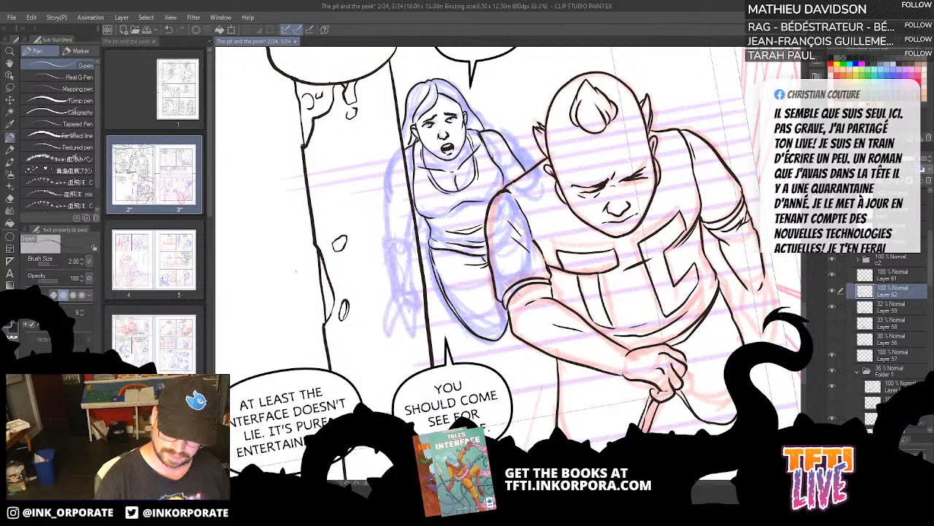
Step: Ink the thumb side and outer edge of the man's hanging hand over the red sketch
left_click_drag(620, 212, 608, 189)
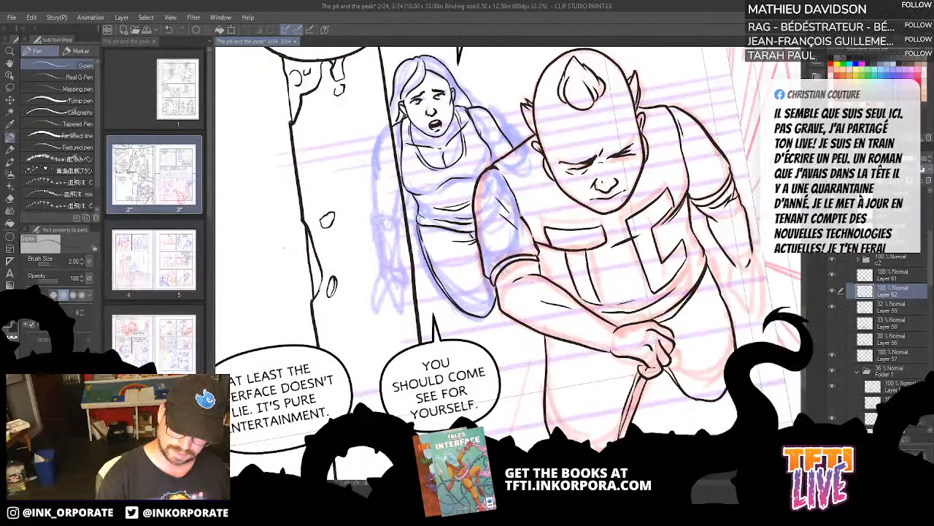
left_click_drag(676, 421, 643, 424)
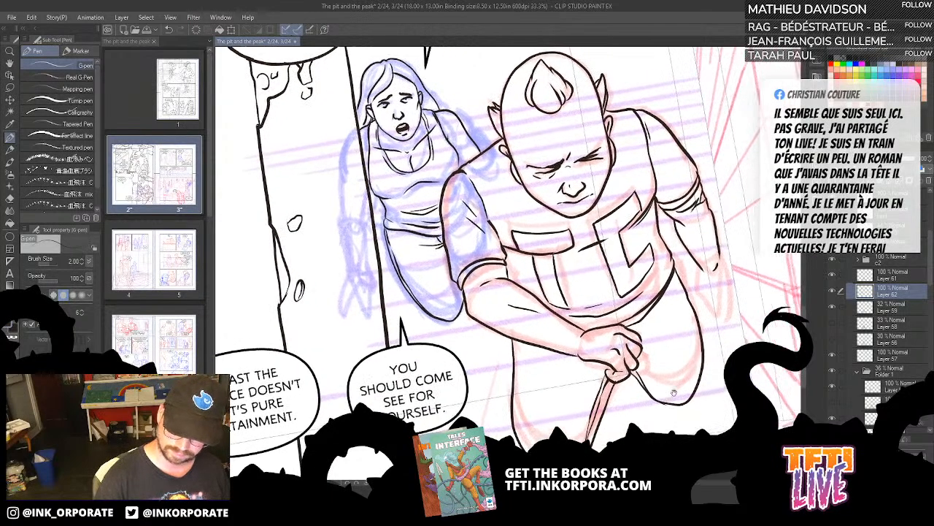
left_click_drag(695, 261, 706, 301)
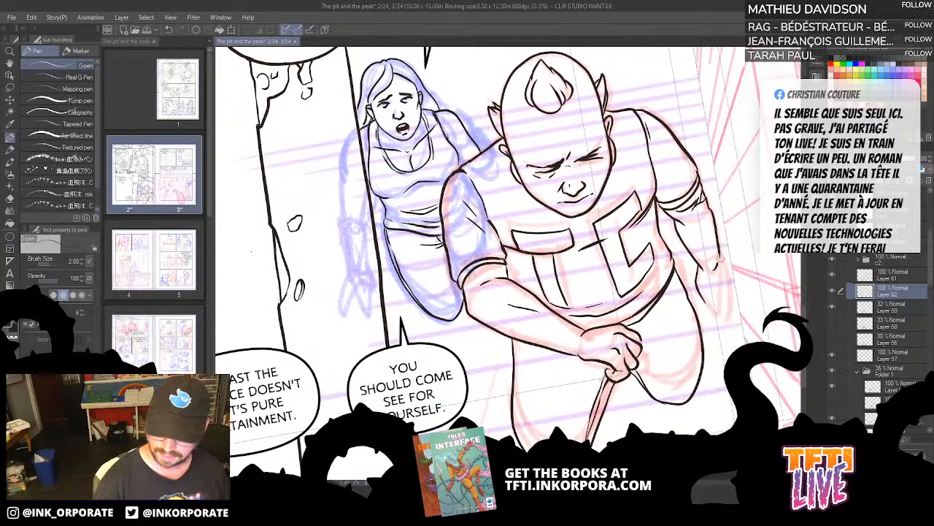
key("ctrl+z")
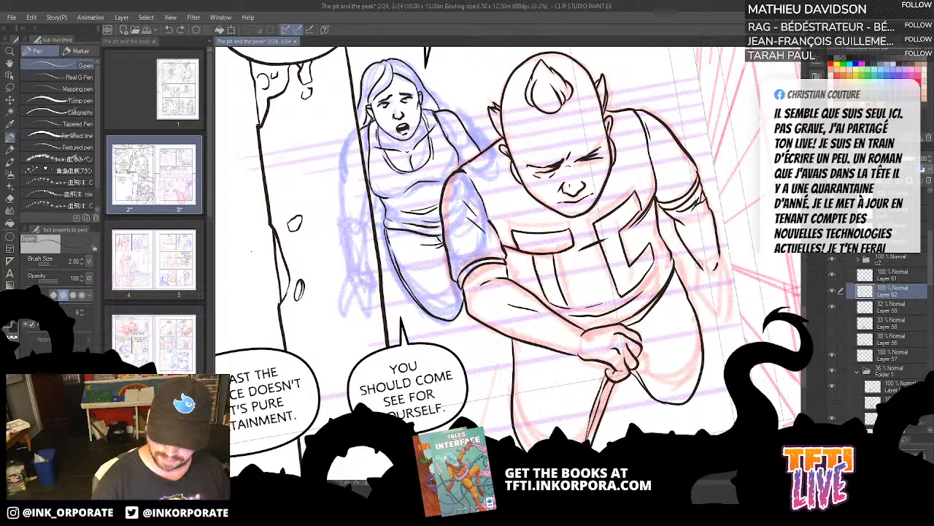
left_click_drag(699, 264, 694, 287)
left_click_drag(719, 254, 732, 303)
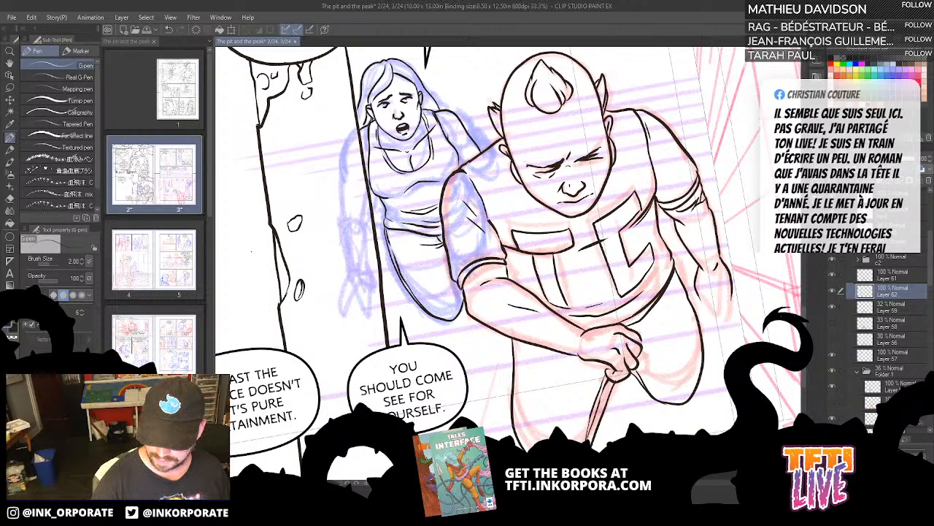
Step: Try several fingertip outlines at the end of the man's hanging hand, undoing the rejected strokes
mouse_move(701, 289)
left_mouse_down()
mouse_move(712, 329)
mouse_move(714, 267)
mouse_move(704, 288)
mouse_move(723, 332)
left_mouse_up()
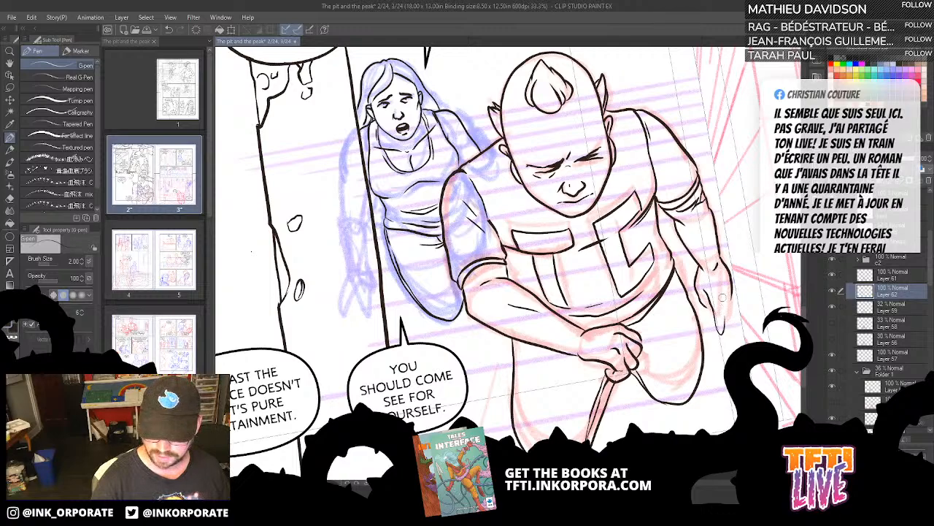
key("ctrl+z")
key("ctrl+z")
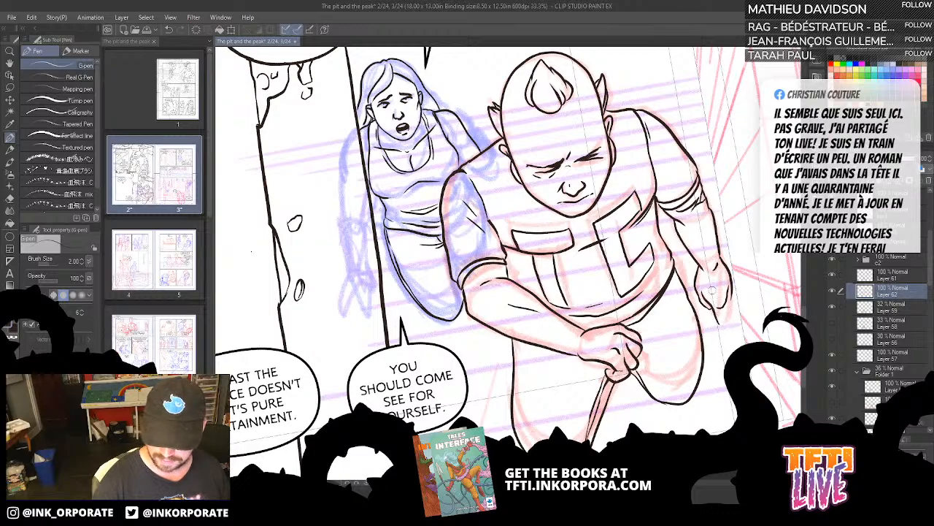
mouse_move(723, 303)
left_mouse_down()
mouse_move(719, 333)
mouse_move(730, 305)
left_mouse_up()
key("ctrl+z")
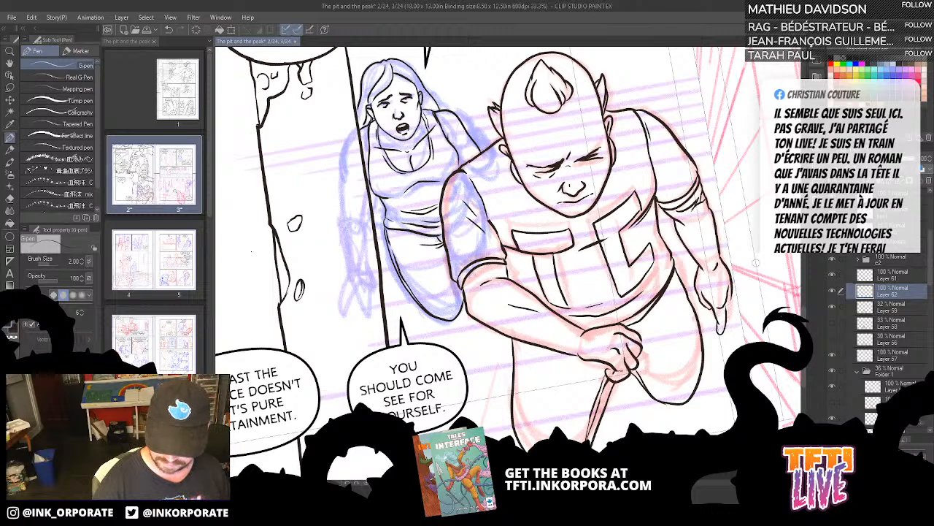
key("ctrl+z")
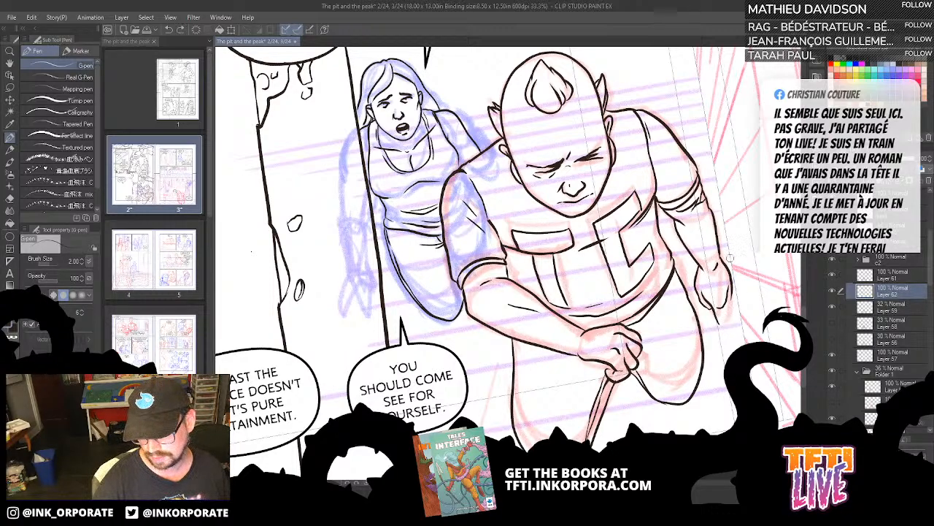
left_click_drag(719, 319, 730, 325)
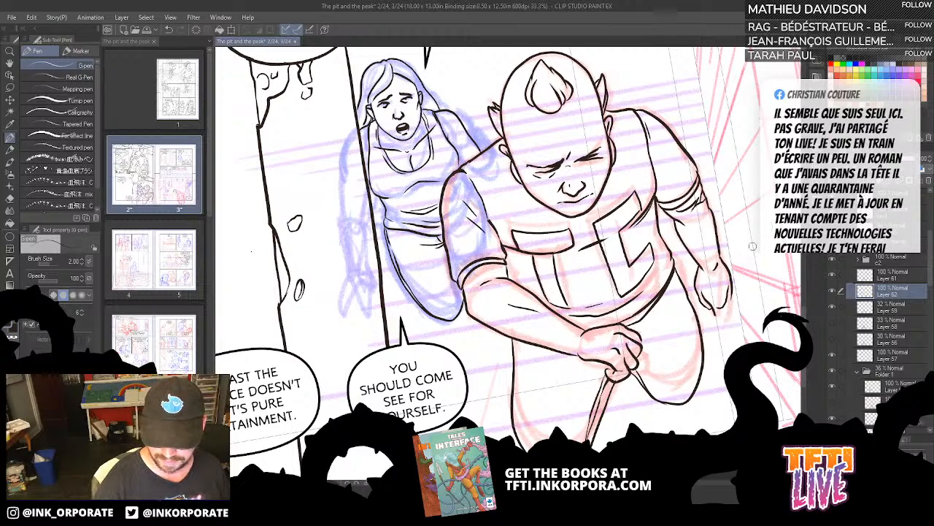
Step: Rework the outer finger contour of the man's hanging hand and undo the trial finger line
scroll(721, 259, "up", 3)
left_click_drag(720, 257, 579, 178)
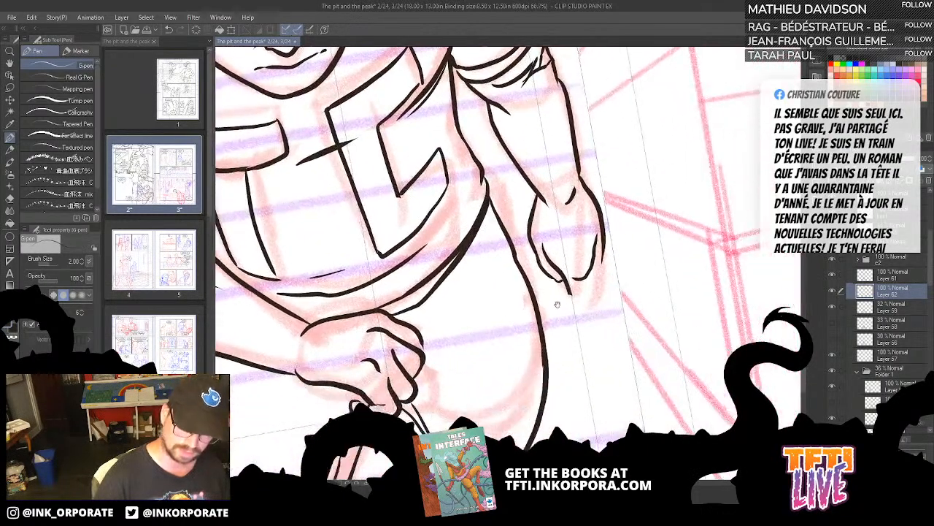
mouse_move(598, 232)
left_mouse_down()
mouse_move(591, 272)
mouse_move(590, 252)
mouse_move(574, 280)
left_mouse_up()
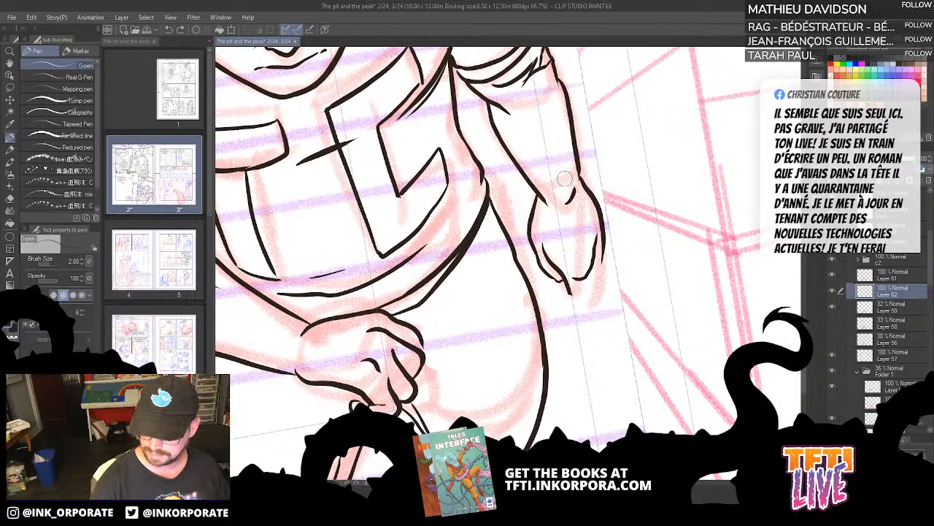
mouse_move(595, 231)
left_mouse_down()
mouse_move(587, 268)
mouse_move(569, 276)
mouse_move(601, 306)
mouse_move(632, 270)
mouse_move(634, 304)
mouse_move(628, 307)
mouse_move(634, 285)
left_mouse_up()
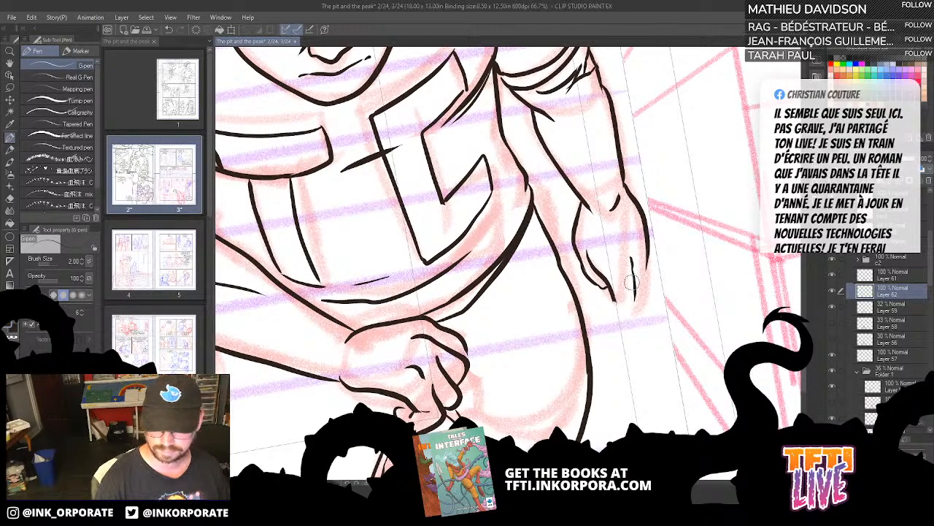
key("ctrl+z")
key("ctrl+z")
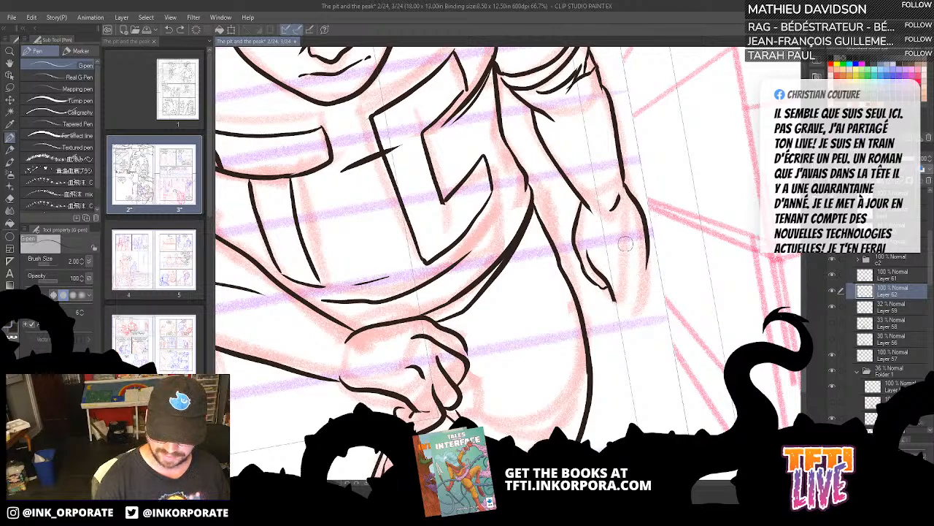
Step: Ink the extended finger with a rounded tip and the finger separation lines on the man's hanging hand
left_click_drag(626, 244, 633, 298)
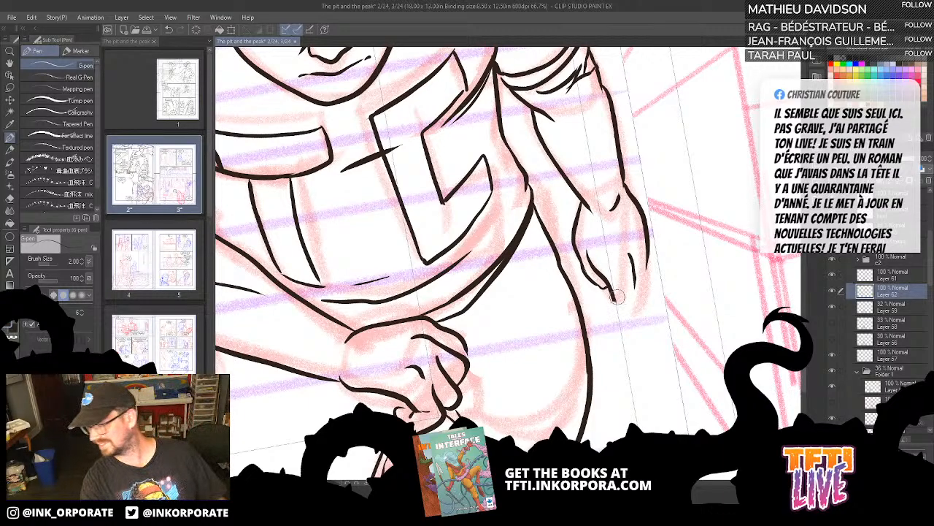
mouse_move(614, 300)
left_mouse_down()
mouse_move(625, 333)
mouse_move(647, 219)
left_mouse_up()
left_click_drag(633, 260, 622, 225)
left_click_drag(623, 284, 626, 265)
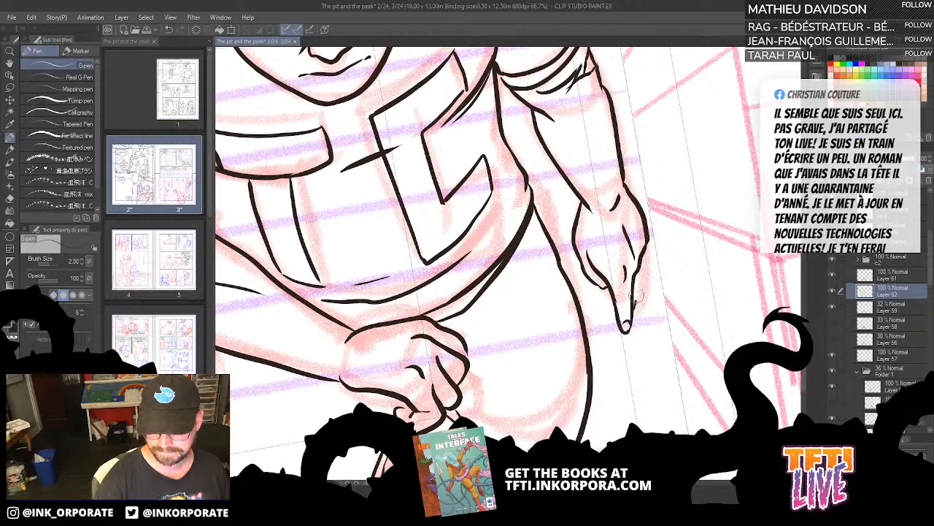
Step: Ink the outer edge line of the man's hanging hand, between the wrist and the fingers
left_click_drag(639, 285, 648, 228)
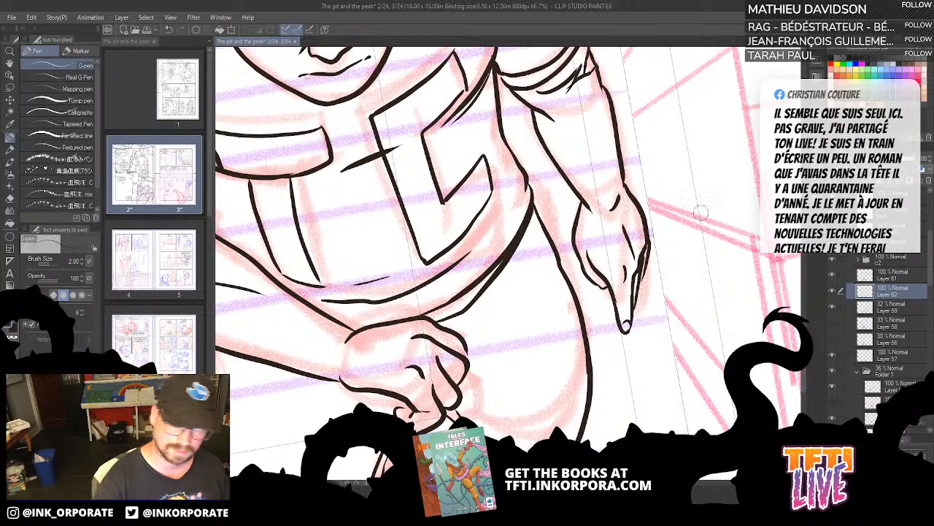
scroll(700, 212, "down", 3)
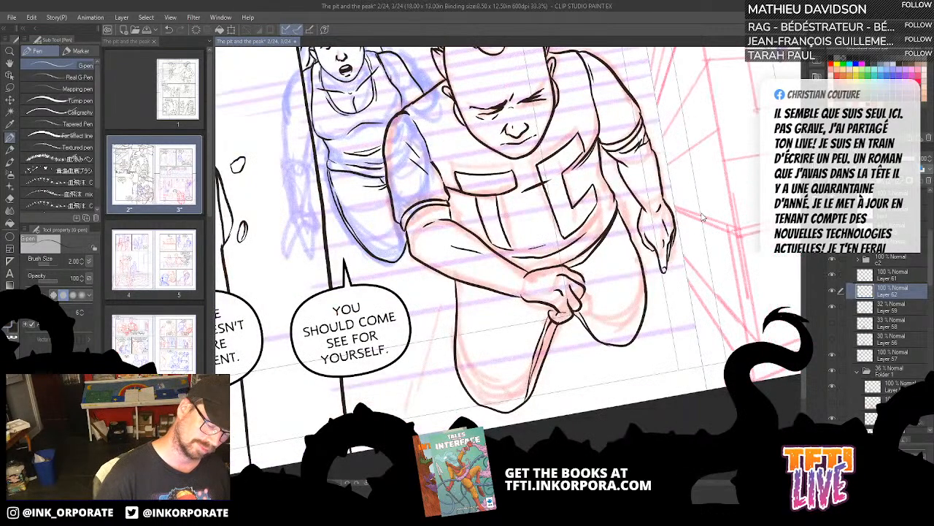
left_click_drag(701, 212, 704, 246)
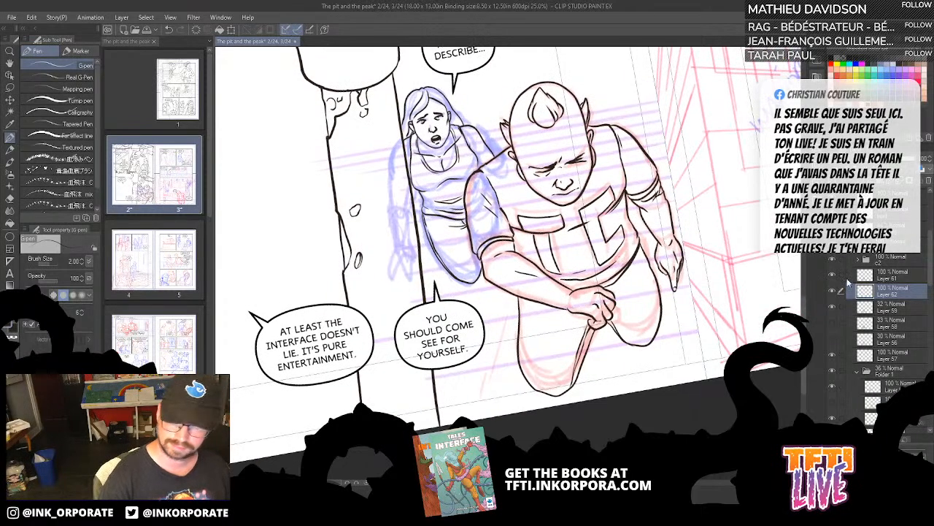
Step: Check which lines Layer 62 holds and hide Layer 61 with the man's inks to isolate his misplaced hand
left_click(833, 291)
left_click(835, 291)
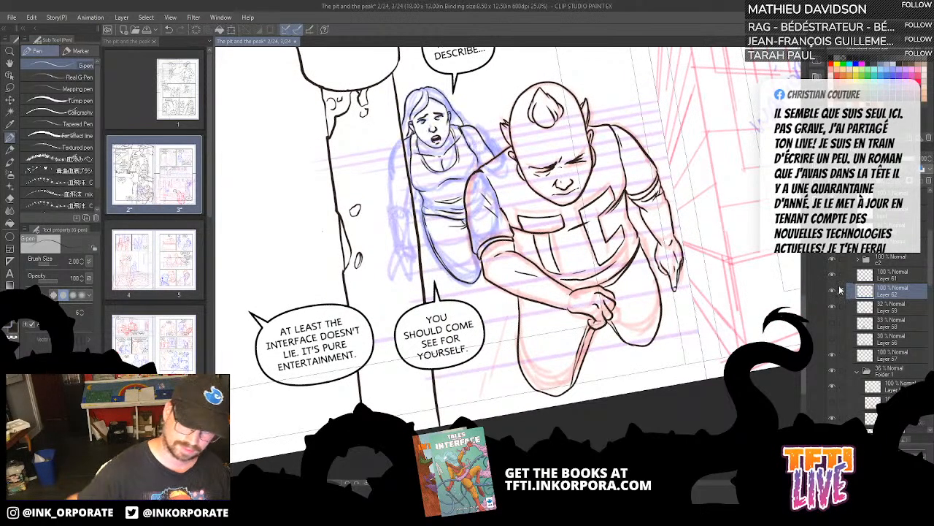
left_click(832, 275)
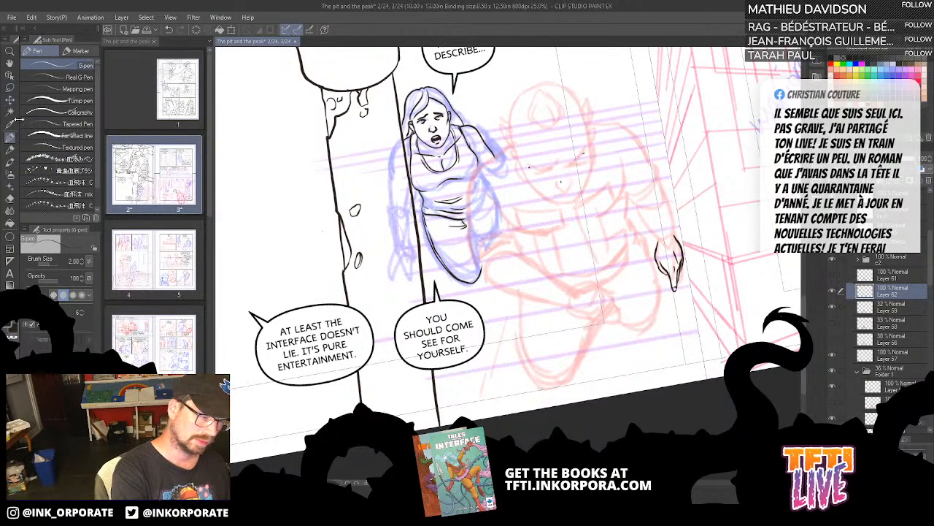
Step: Lasso the man's hand on Layer 62, cut and paste it above Layer 61, and merge it with the man's inks
mouse_move(693, 170)
left_mouse_down()
mouse_move(566, 58)
mouse_move(646, 368)
mouse_move(709, 176)
left_mouse_up()
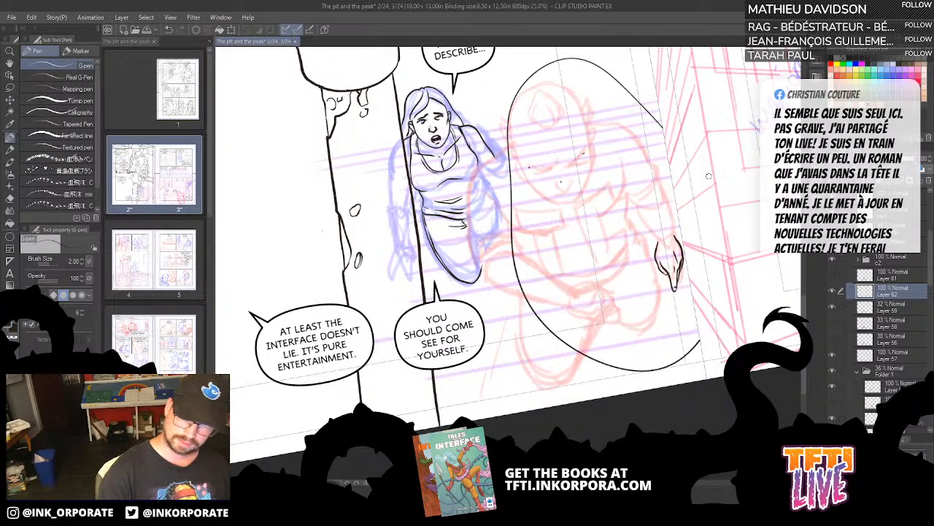
key("ctrl+z")
left_click(9, 87)
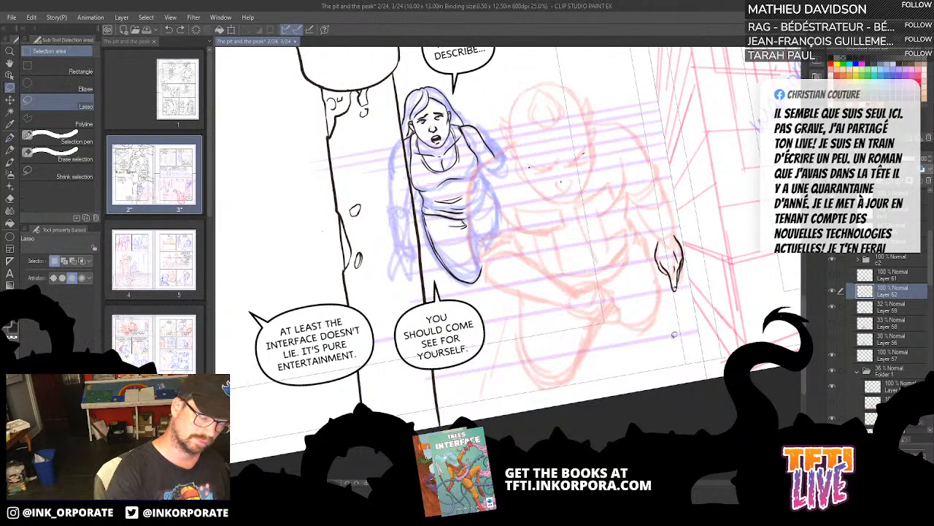
mouse_move(674, 334)
left_mouse_down()
mouse_move(674, 112)
mouse_move(520, 297)
mouse_move(661, 359)
left_mouse_up()
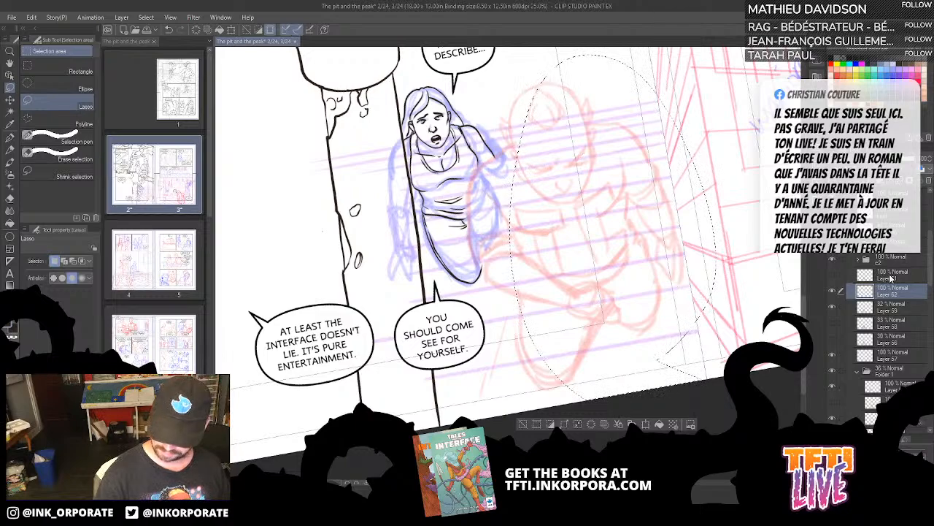
left_click(890, 278)
key("ctrl+v")
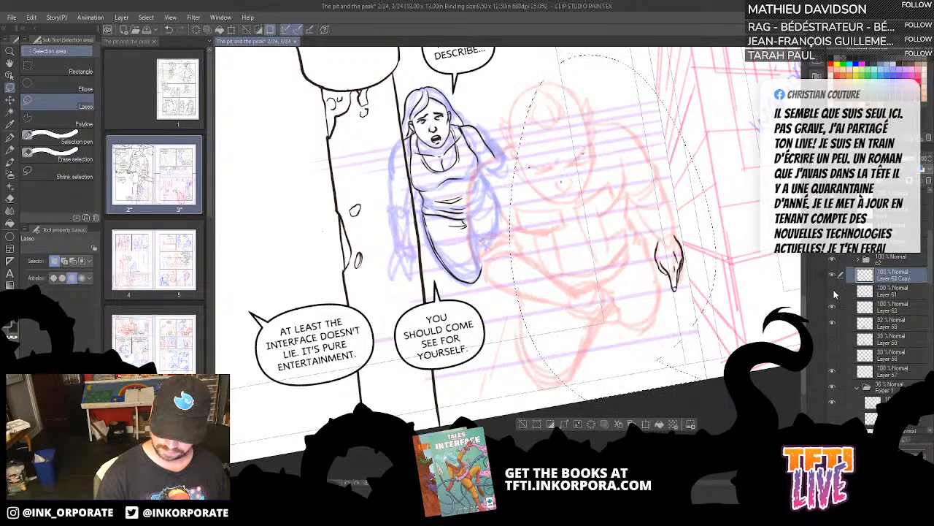
left_click(909, 276)
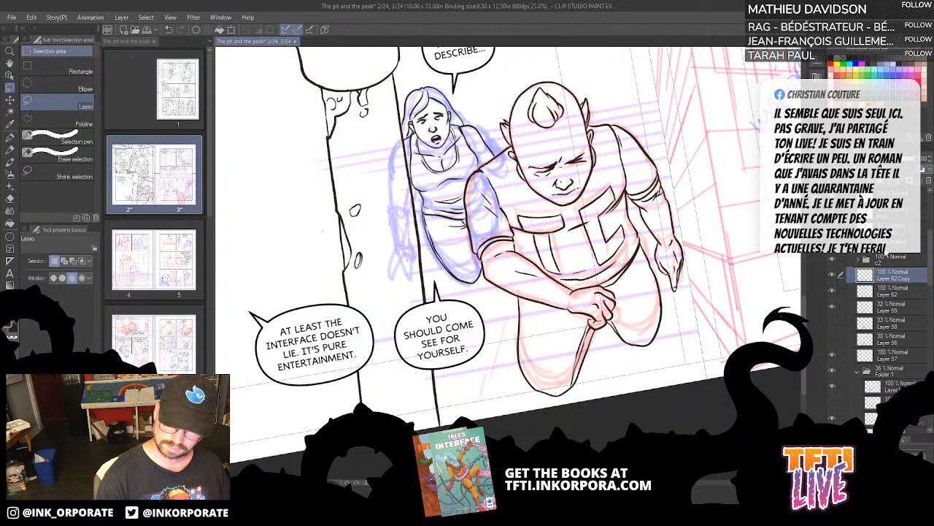
Step: Check the merged man layer and the woman's Layer 62 by toggling their visibility and viewing the whole panel
left_click(832, 276)
left_click(832, 275)
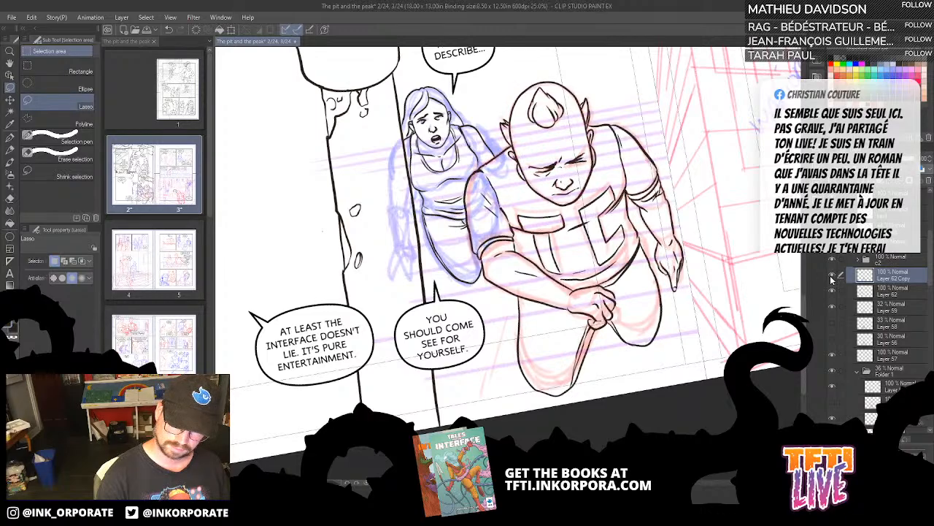
key("ctrl+minus")
key("minus")
key("minus")
key("minus")
key("minus")
key("minus")
key("minus")
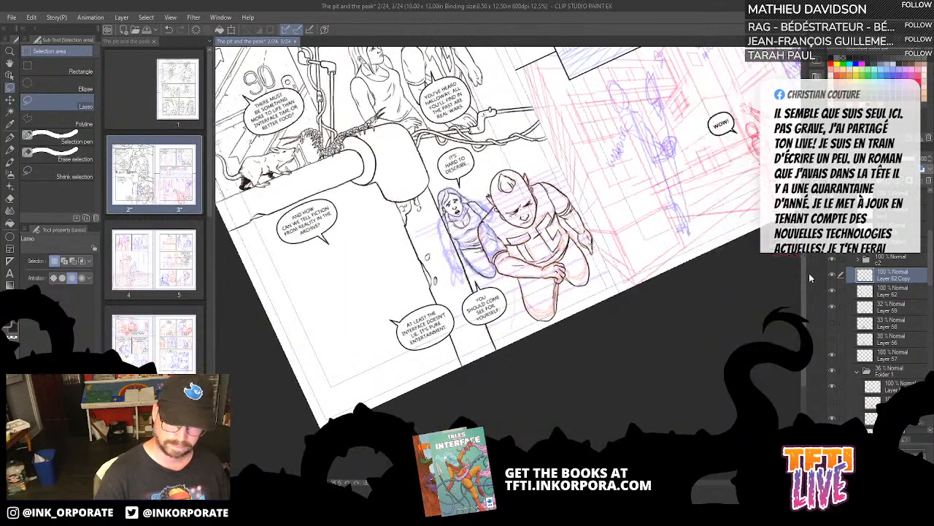
key("ctrl+plus")
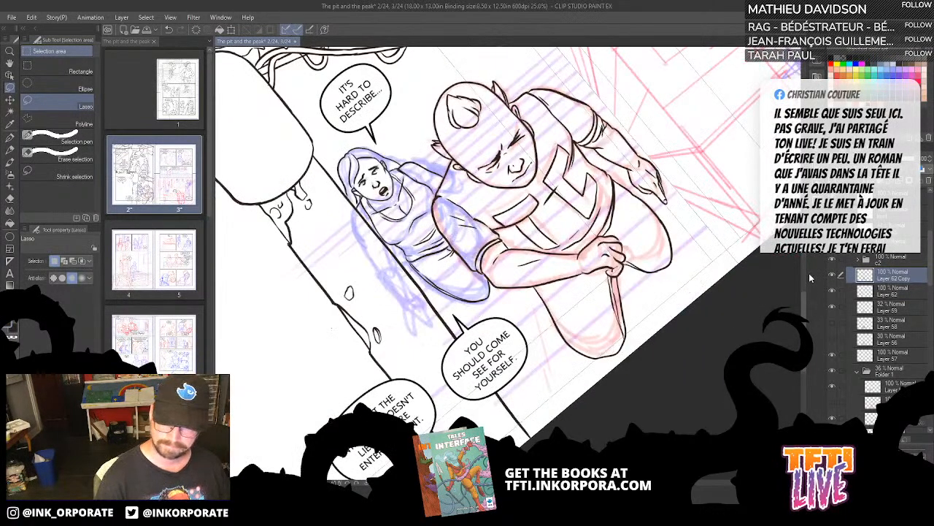
left_click(831, 292)
left_click(831, 293)
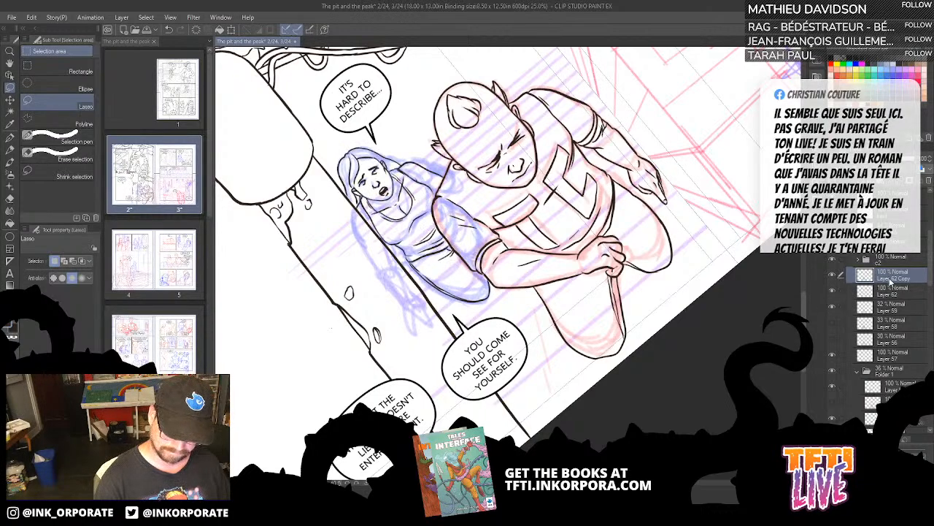
Step: Hide the red and blue figure sketches and add a new layer beneath both figures' ink layers
left_click(833, 308)
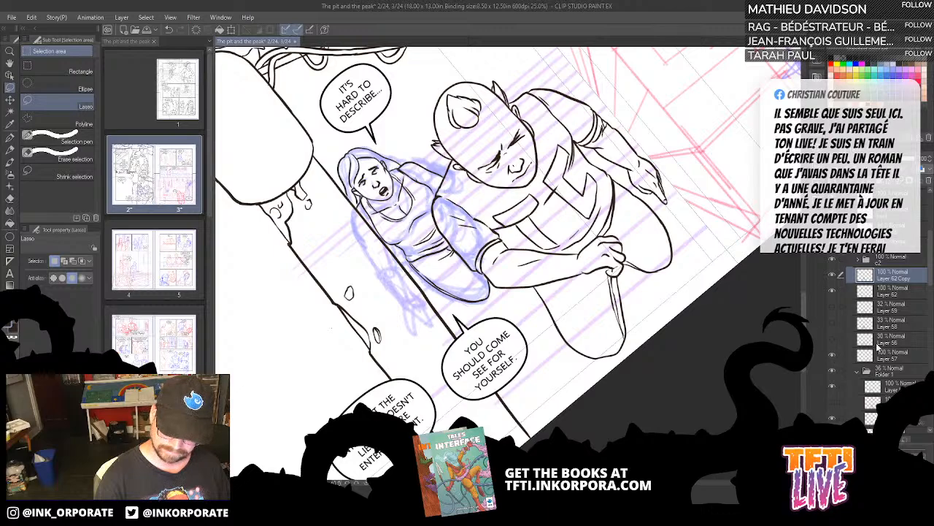
left_click(834, 388)
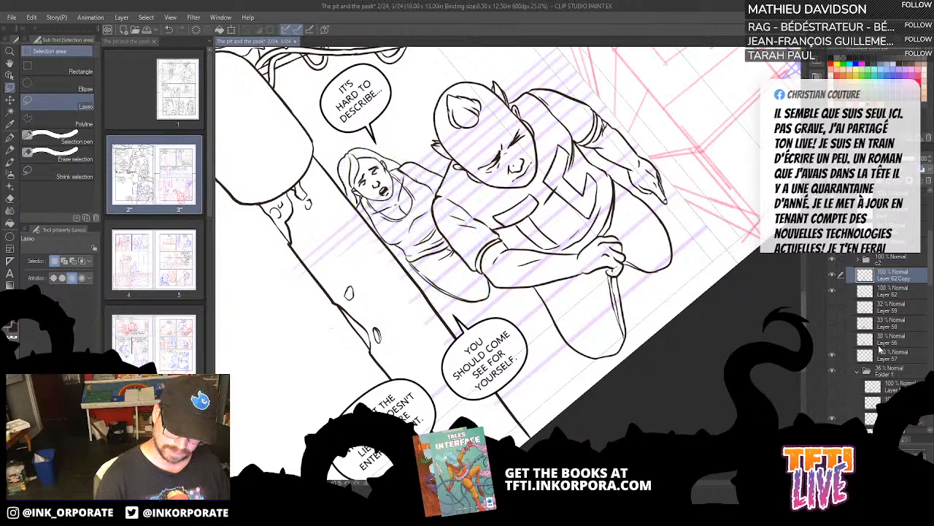
left_click(887, 292)
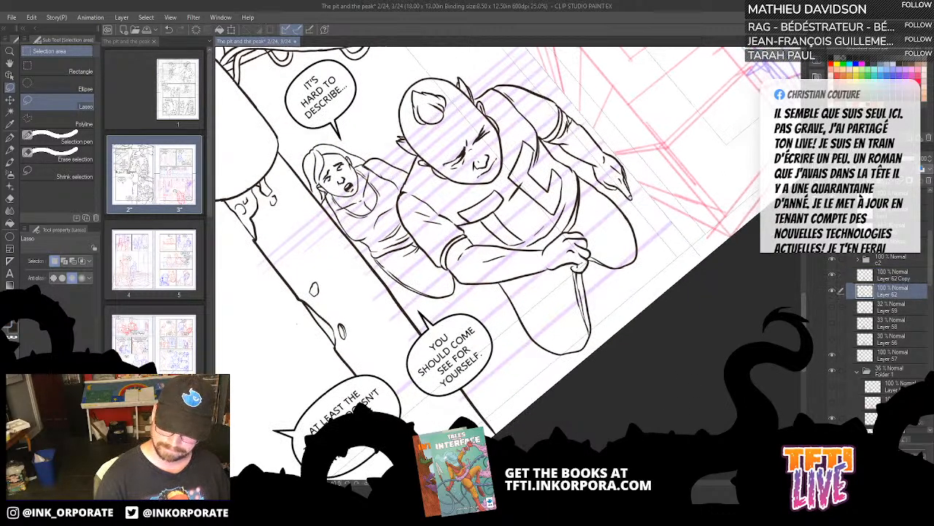
left_click(861, 179)
left_click_drag(901, 298, 880, 318)
left_click_drag(612, 373, 630, 319)
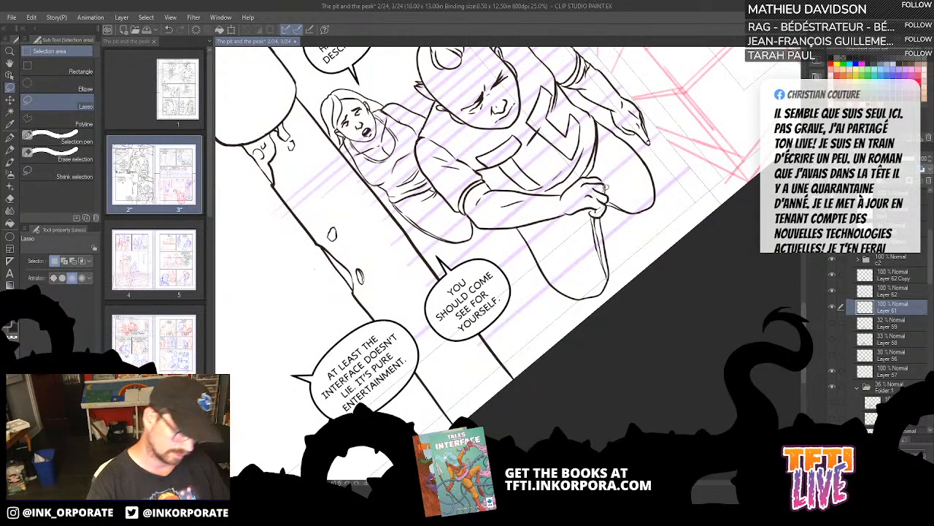
Step: Ink the first straight background line with the G-pen along the lowest purple guide, behind the man's legs
left_click(9, 137)
key("minus")
key("minus")
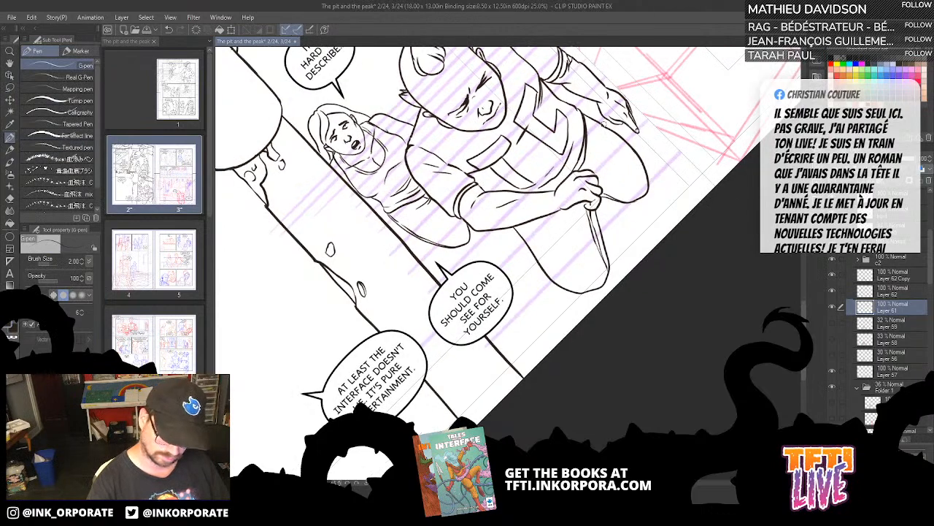
mouse_move(504, 334)
left_mouse_down()
mouse_move(556, 271)
mouse_move(617, 232)
mouse_move(661, 180)
left_mouse_up()
scroll(652, 173, "up", 2)
scroll(655, 179, "up", 2)
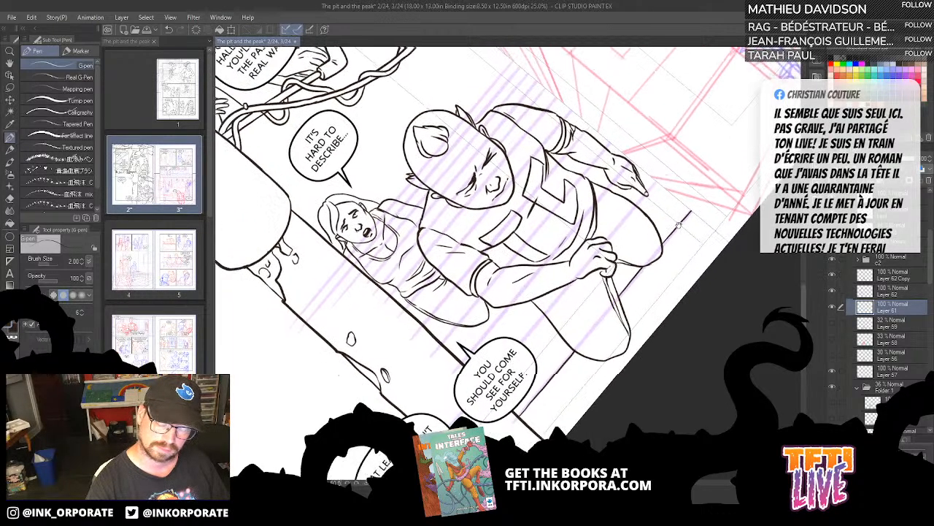
Step: Ink more straight background lines along the purple guides around the man's legs, hanging hand and the lower speech bubble
left_click_drag(520, 342, 541, 317)
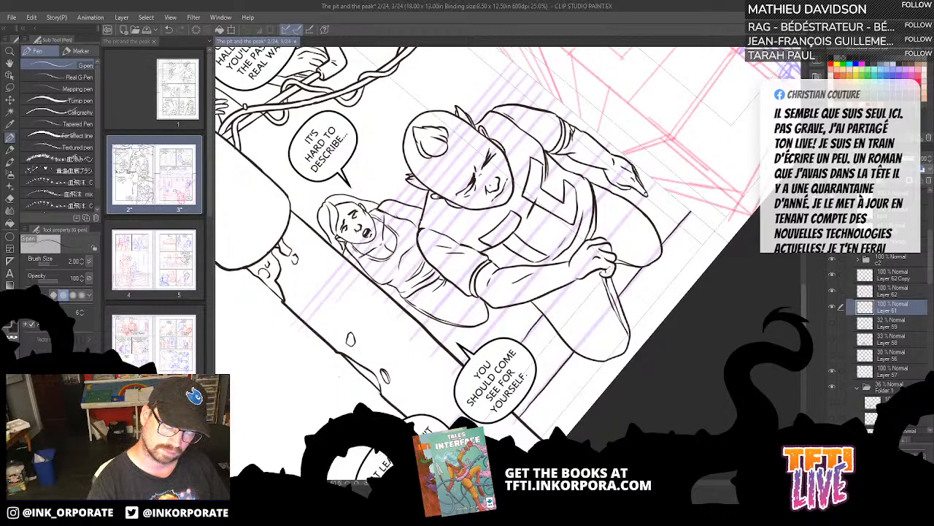
left_click_drag(634, 209, 647, 191)
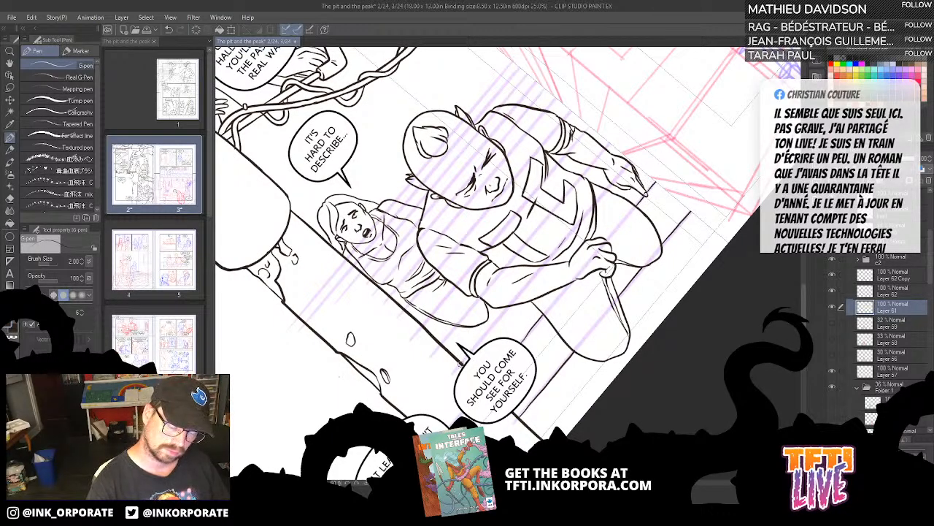
left_click_drag(461, 362, 498, 318)
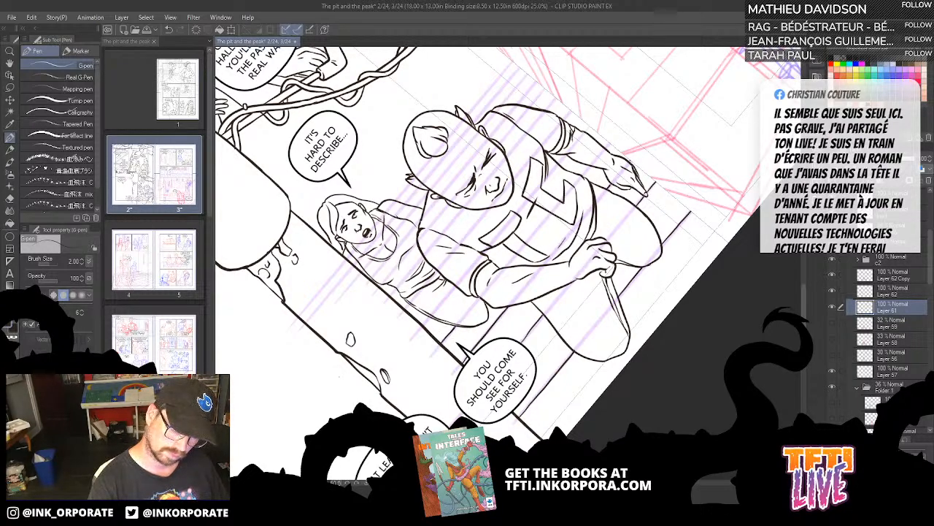
left_click_drag(593, 184, 597, 238)
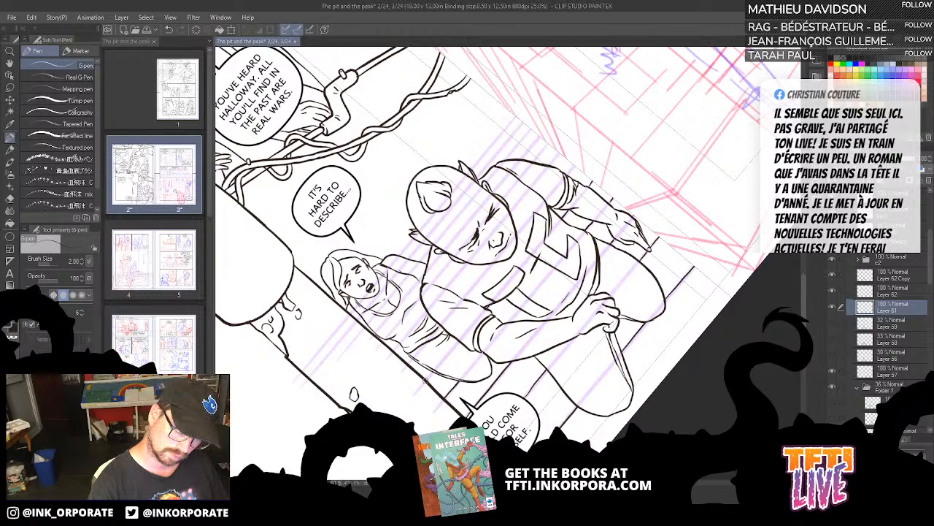
Step: Ink the upper background lines along the purple guides beside the man's head and shoulder and behind the woman
left_click_drag(452, 320, 579, 210)
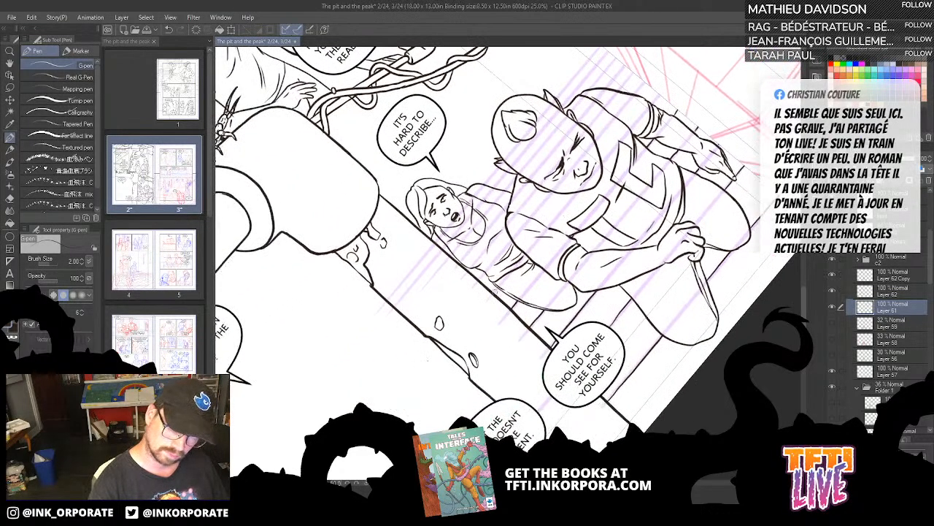
mouse_move(655, 96)
left_mouse_down()
mouse_move(603, 187)
mouse_move(604, 209)
mouse_move(577, 218)
mouse_move(550, 248)
mouse_move(552, 226)
mouse_move(527, 219)
left_mouse_up()
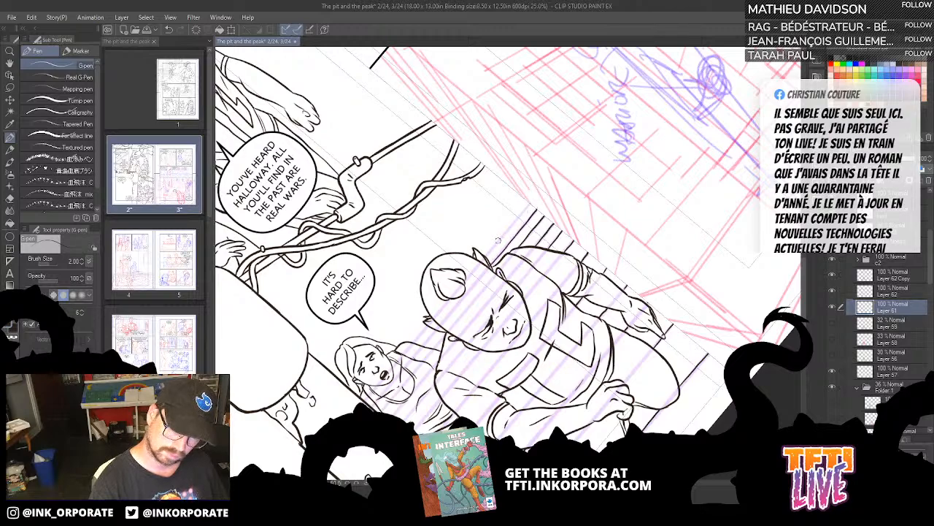
left_click_drag(483, 258, 519, 214)
mouse_move(425, 343)
left_mouse_down()
mouse_move(531, 243)
mouse_move(539, 219)
left_mouse_up()
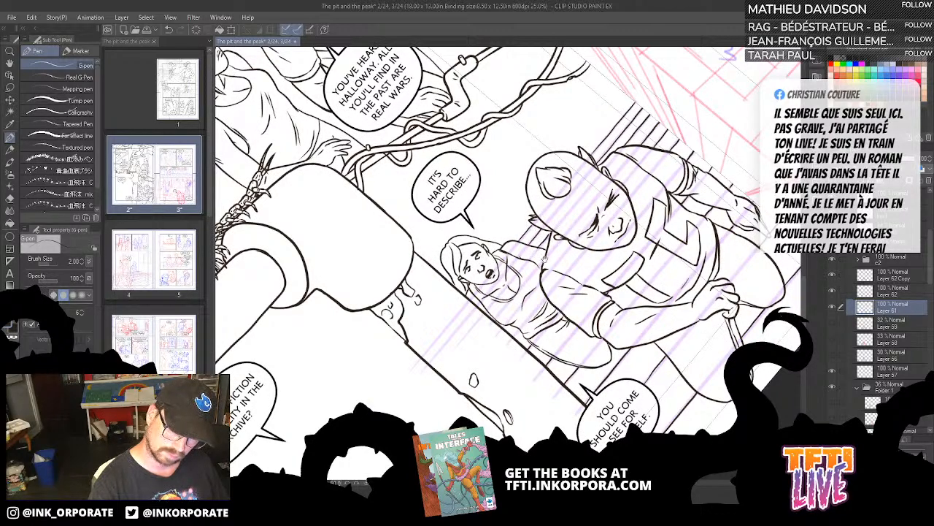
left_click_drag(545, 258, 599, 193)
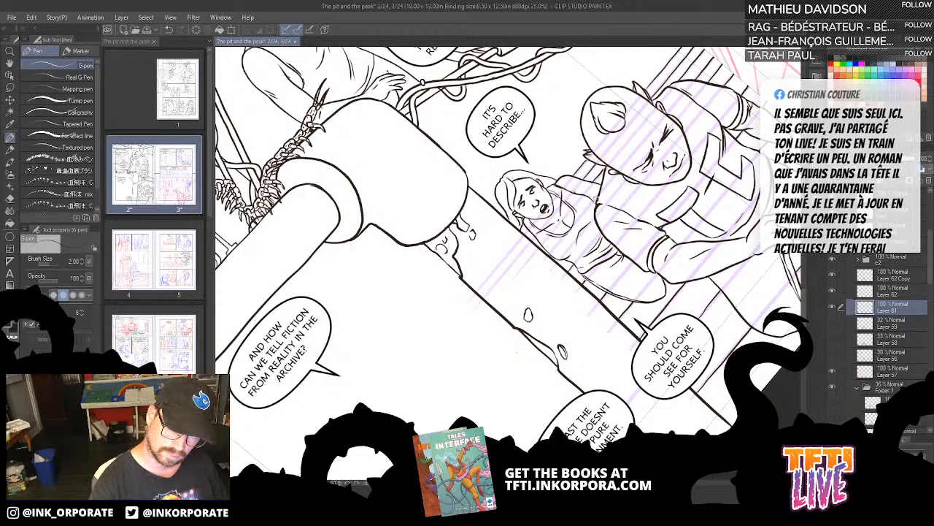
Step: Identify the woman's ink layer by toggling it, select Layer 62, and hide Folder 1 with the purple guides
left_click(833, 301)
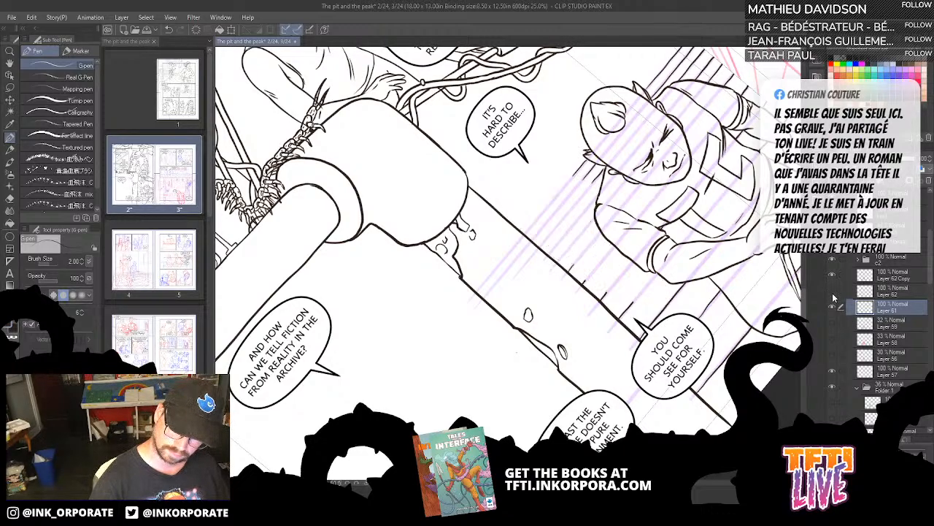
left_click(833, 299)
left_click(857, 289)
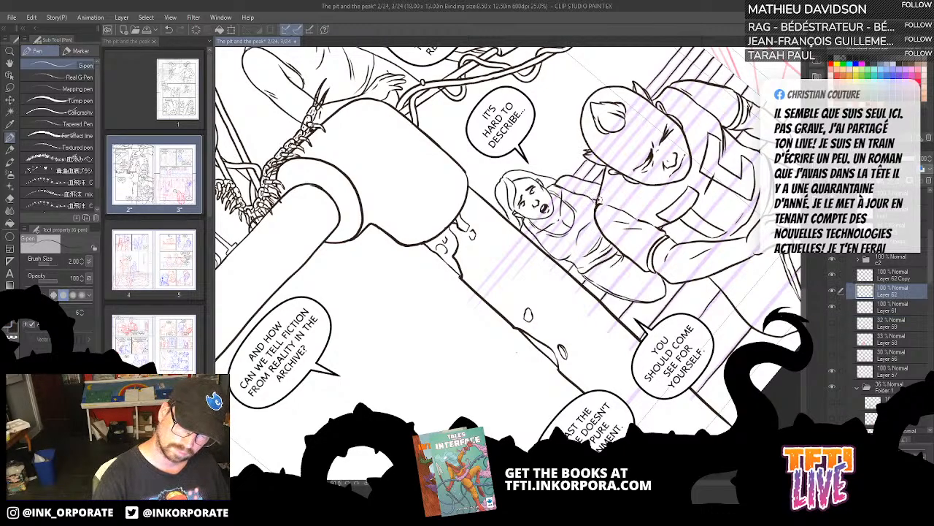
left_click_drag(643, 329, 588, 405)
left_click_drag(687, 130, 861, 367)
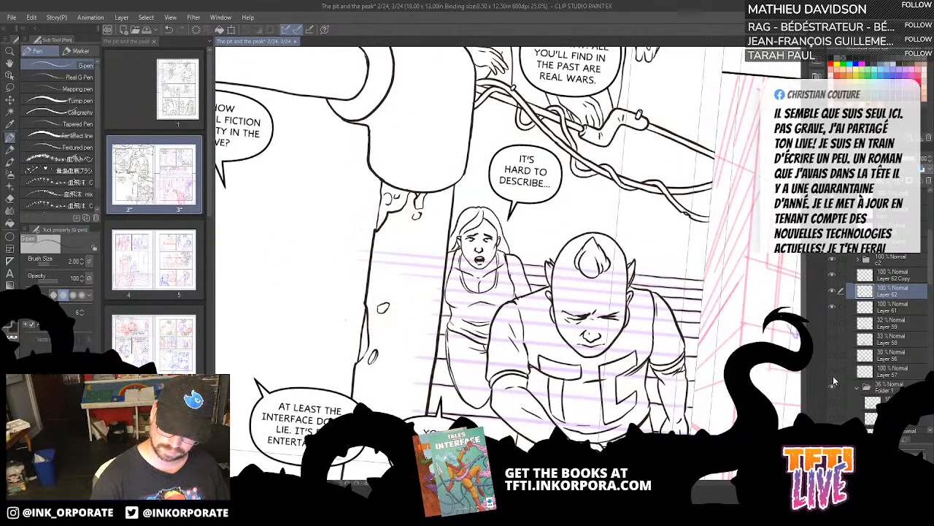
left_click(831, 371)
left_click(833, 387)
Step: Examine the inked figures and background lines without the guides at several canvas rotations
key("asciicircum")
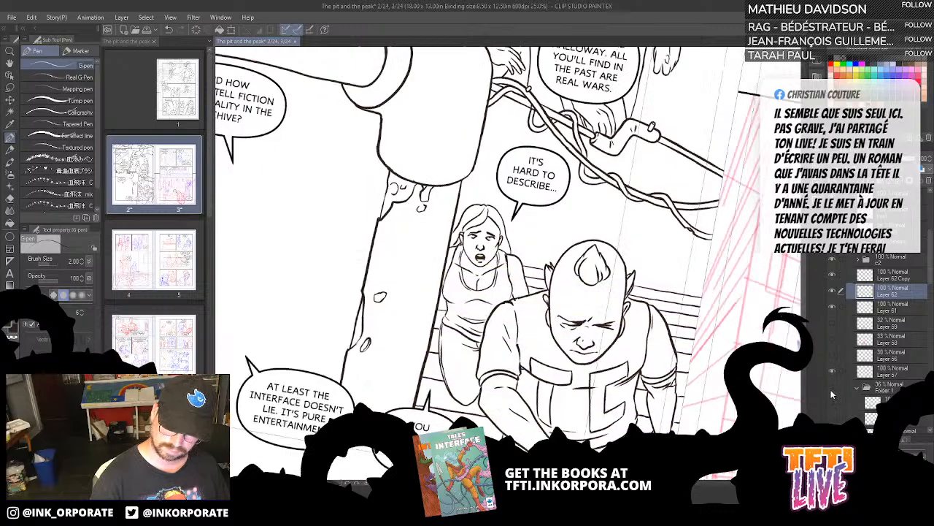
left_click_drag(615, 188, 659, 325)
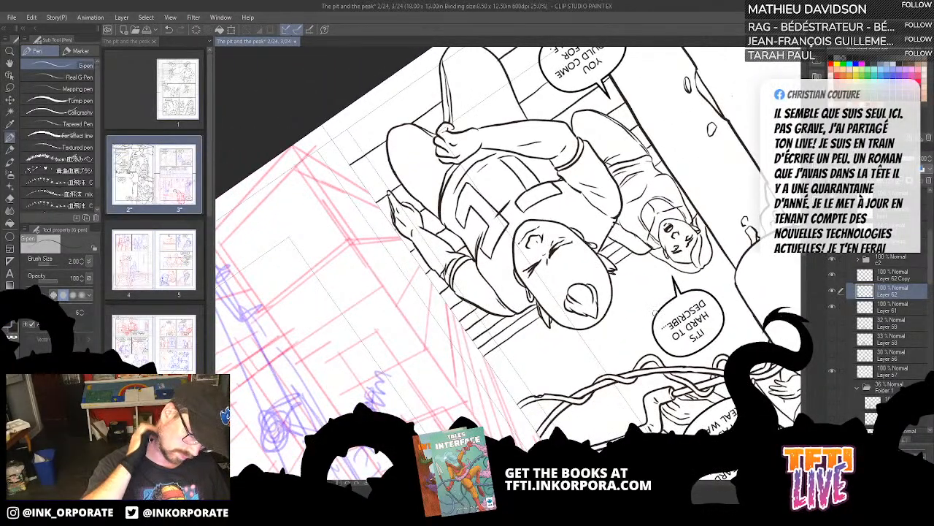
key("asciicircum")
key("asciicircum")
key("asciicircum")
key("asciicircum")
key("asciicircum")
key("asciicircum")
key("asciicircum")
key("asciicircum")
key("asciicircum")
key("asciicircum")
key("asciicircum")
key("asciicircum")
key("asciicircum")
key("asciicircum")
key("asciicircum")
key("asciicircum")
key("asciicircum")
key("asciicircum")
key("asciicircum")
key("asciicircum")
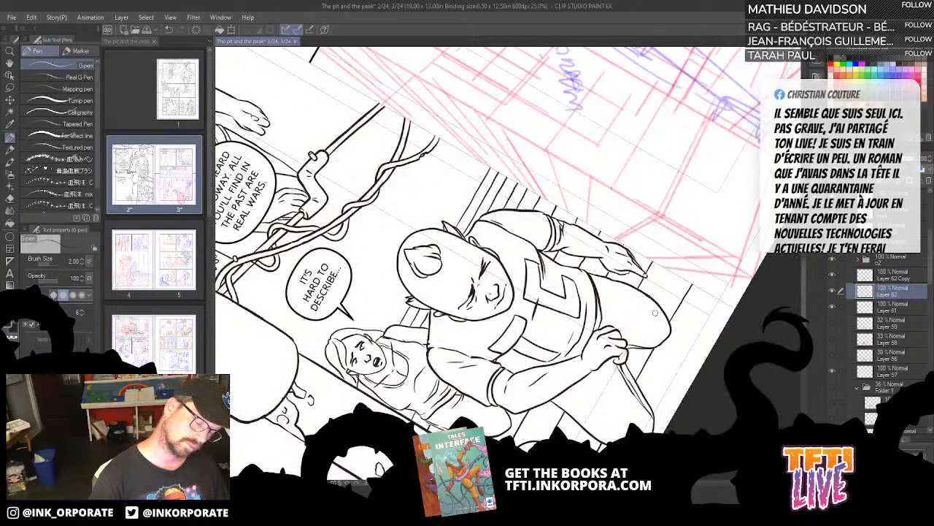
left_click_drag(422, 295, 457, 267)
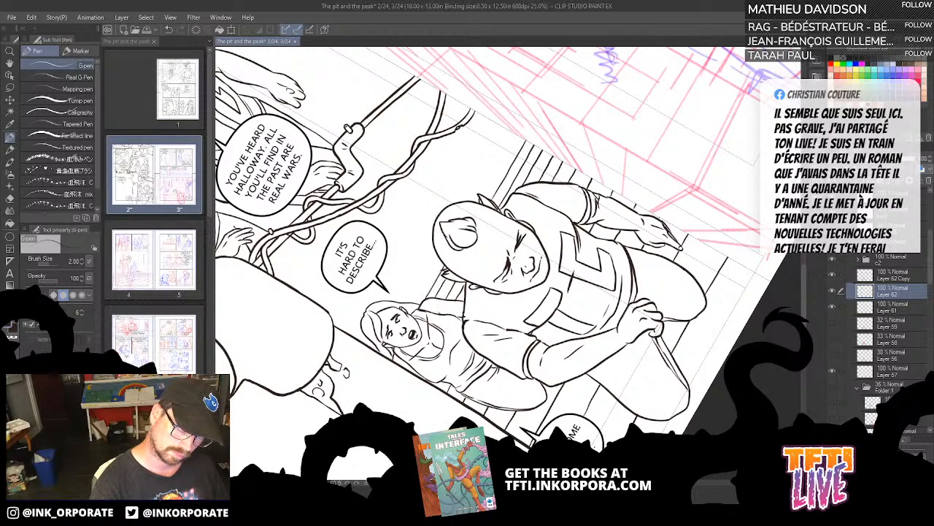
Step: Ink short straight background lines between the man's head and the panel edge, undoing the stray strokes
left_click_drag(478, 243, 467, 306)
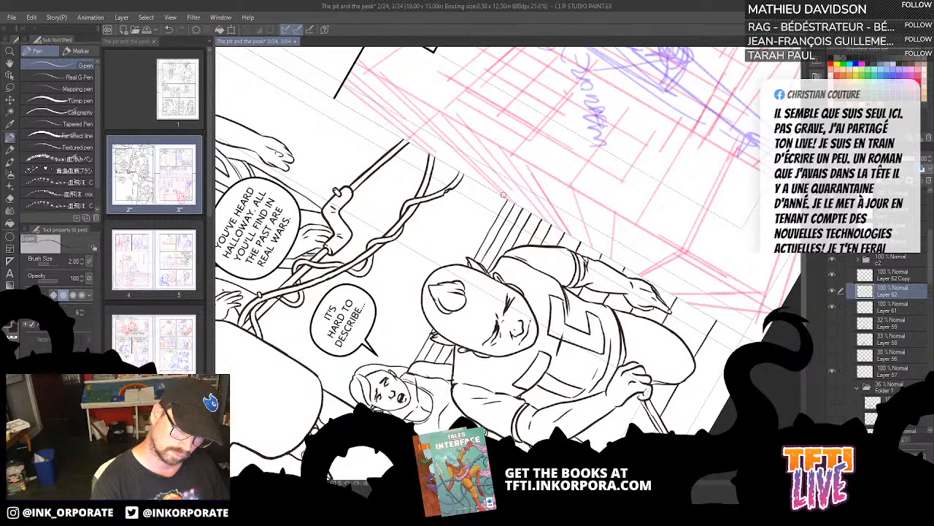
key("ctrl+z")
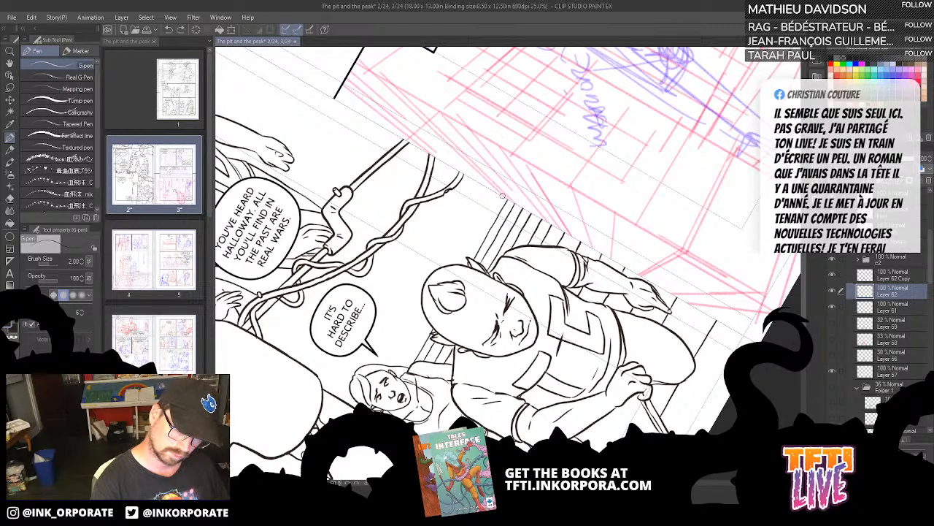
left_click_drag(503, 198, 485, 225)
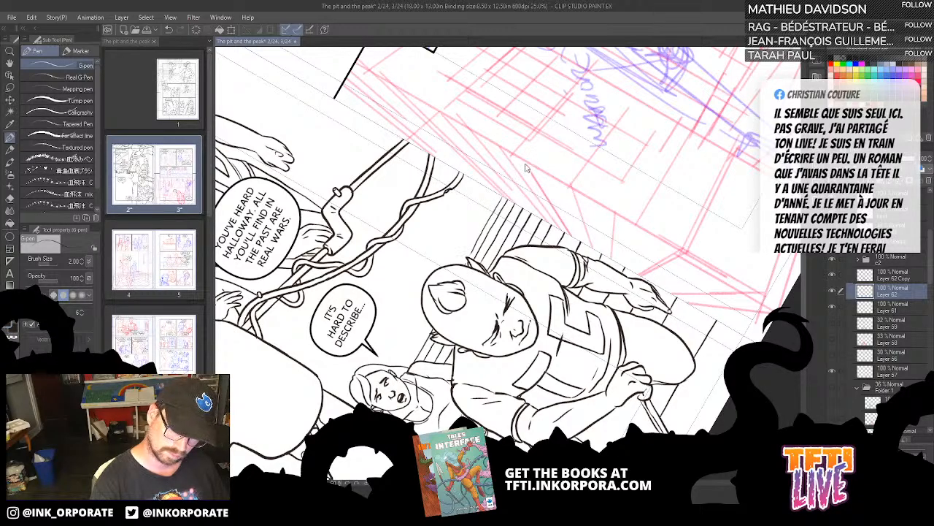
key("ctrl+z")
Step: Examine the inked panel at several rotations and compare it with the whole two-page spread
key("asciicircum")
key("asciicircum")
key("asciicircum")
key("asciicircum")
key("asciicircum")
key("asciicircum")
key("asciicircum")
key("asciicircum")
key("asciicircum")
key("asciicircum")
key("asciicircum")
key("asciicircum")
key("asciicircum")
key("asciicircum")
key("asciicircum")
key("asciicircum")
key("asciicircum")
key("asciicircum")
key("asciicircum")
key("asciicircum")
key("asciicircum")
key("asciicircum")
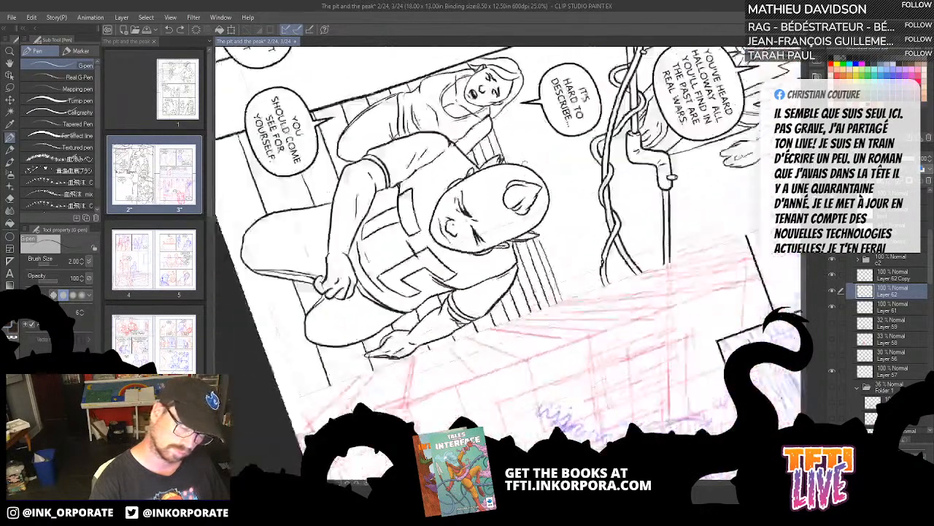
left_click_drag(598, 215, 625, 179)
scroll(644, 134, "down", 4)
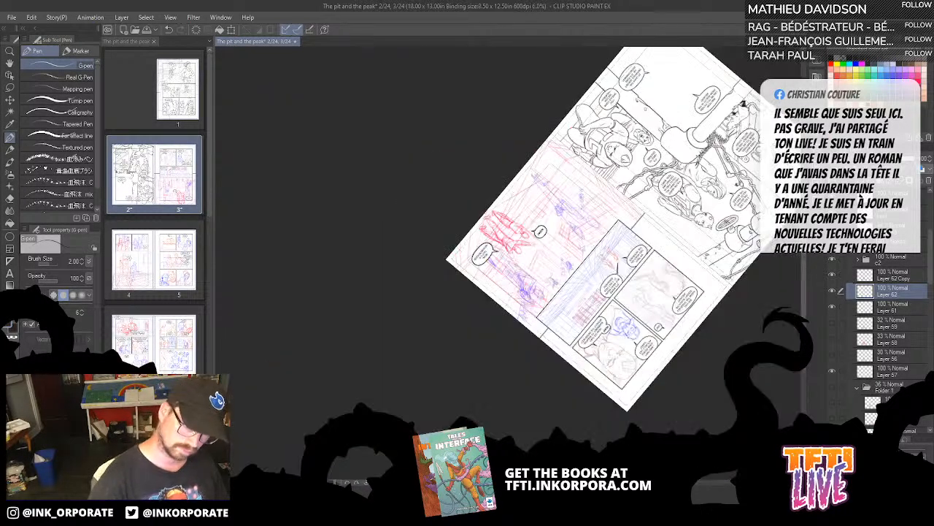
key("minus")
key("minus")
key("minus")
key("minus")
key("minus")
key("minus")
key("minus")
key("minus")
key("minus")
key("minus")
key("minus")
key("minus")
key("minus")
key("minus")
key("minus")
key("minus")
key("minus")
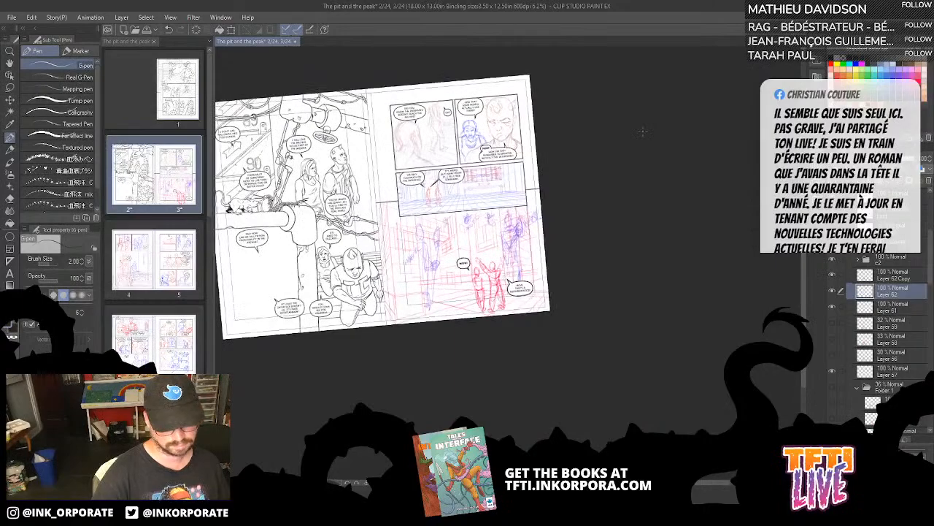
scroll(642, 131, "up", 2)
left_click_drag(518, 309, 708, 227)
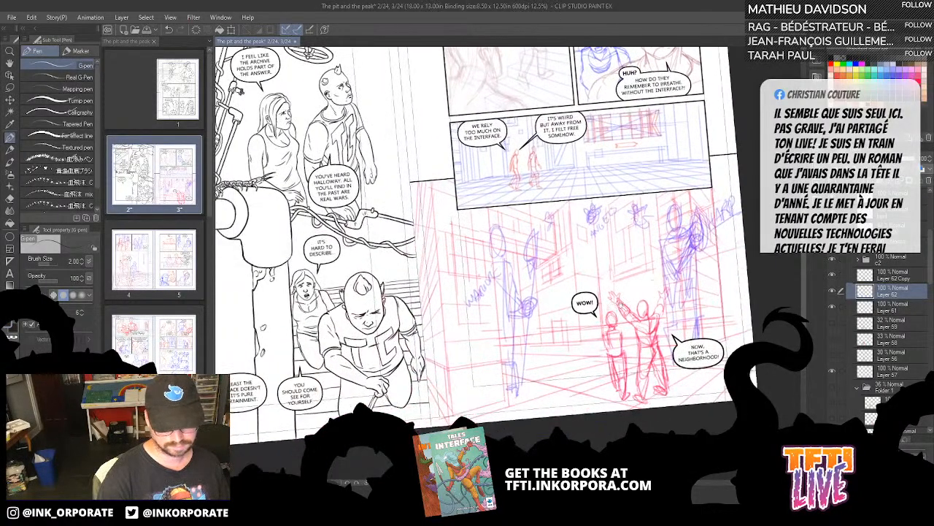
left_click_drag(572, 349, 683, 325)
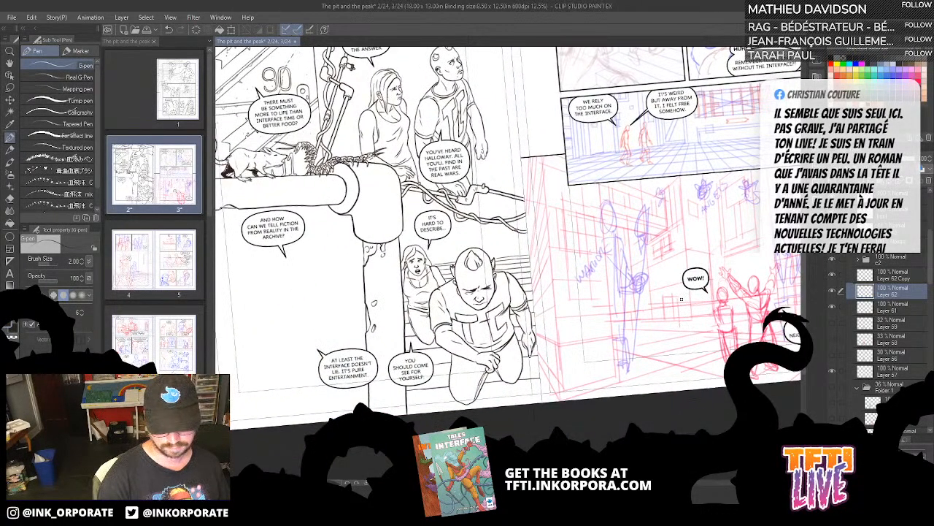
key("minus")
key("minus")
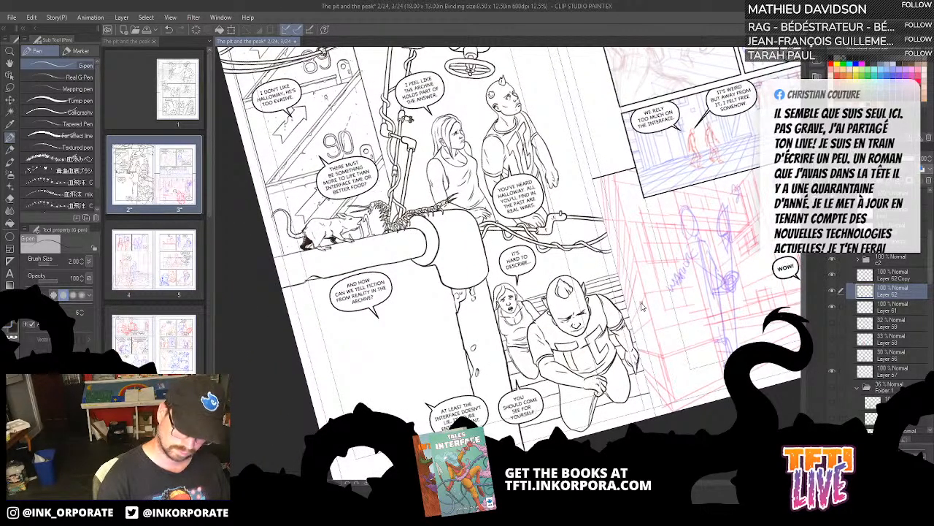
Step: Inspect the background lines around the man's head and the woman up close at several canvas rotations
scroll(652, 302, "up", 3)
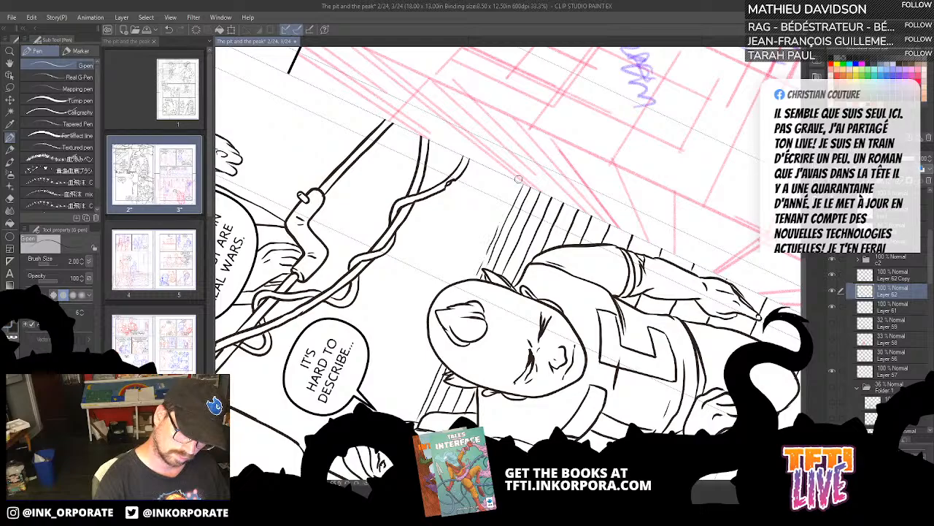
key("minus")
key("minus")
key("minus")
key("minus")
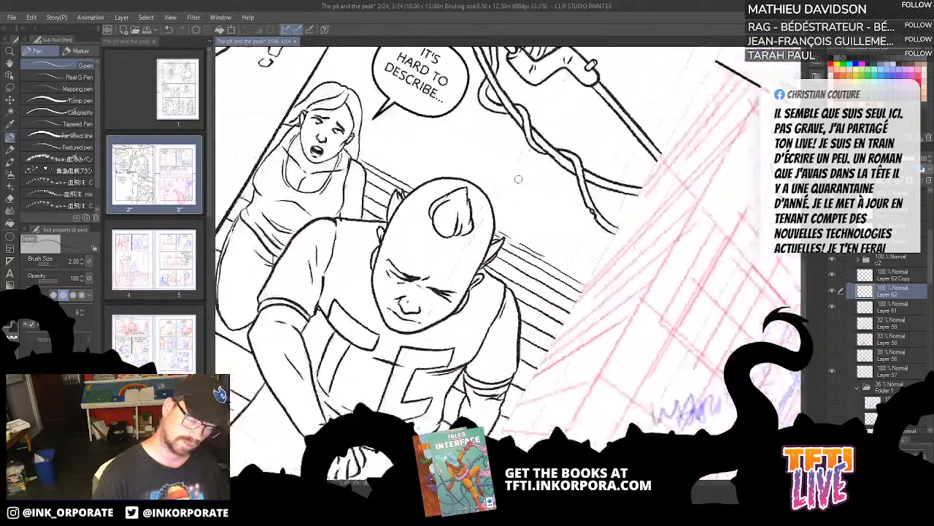
key("minus")
key("ctrl+minus")
key("ctrl+minus")
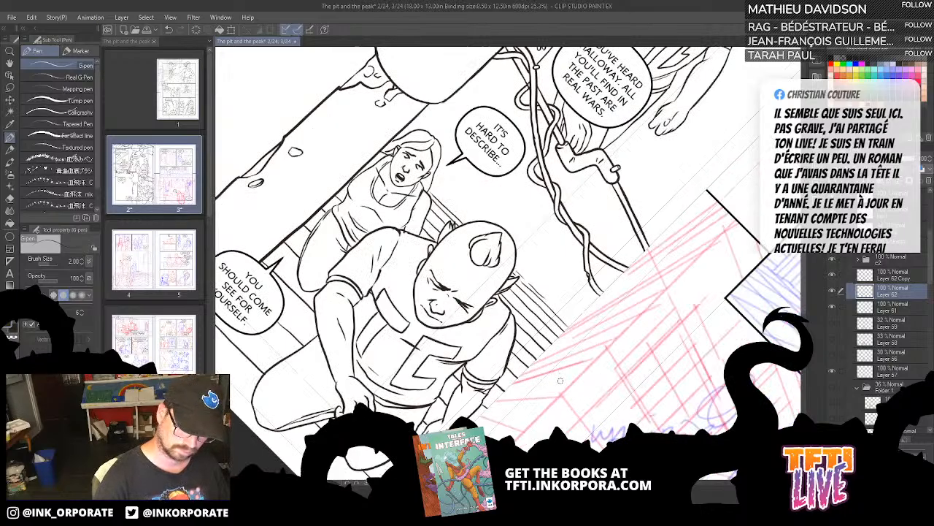
key("minus")
key("minus")
key("minus")
key("minus")
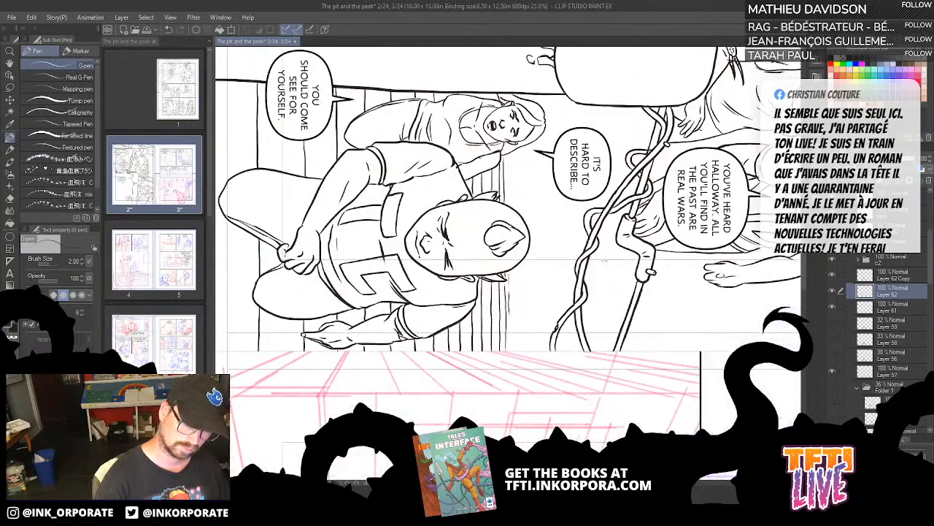
key("minus")
key("minus")
key("minus")
key("minus")
key("minus")
key("minus")
key("minus")
key("minus")
key("minus")
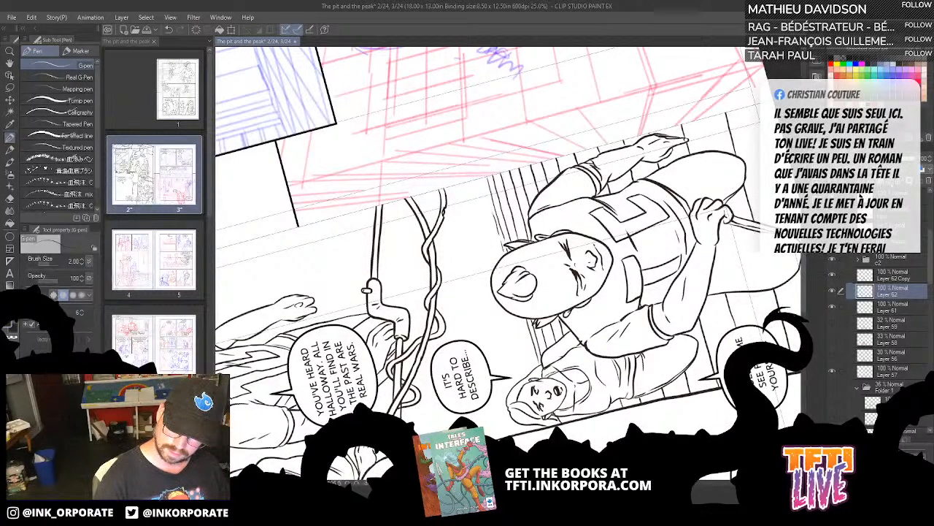
Step: Add a new layer above Layer 62 and try a straight diagonal line from the bent pipe to the panel edge, then undo the line
key("ctrl+shift+n")
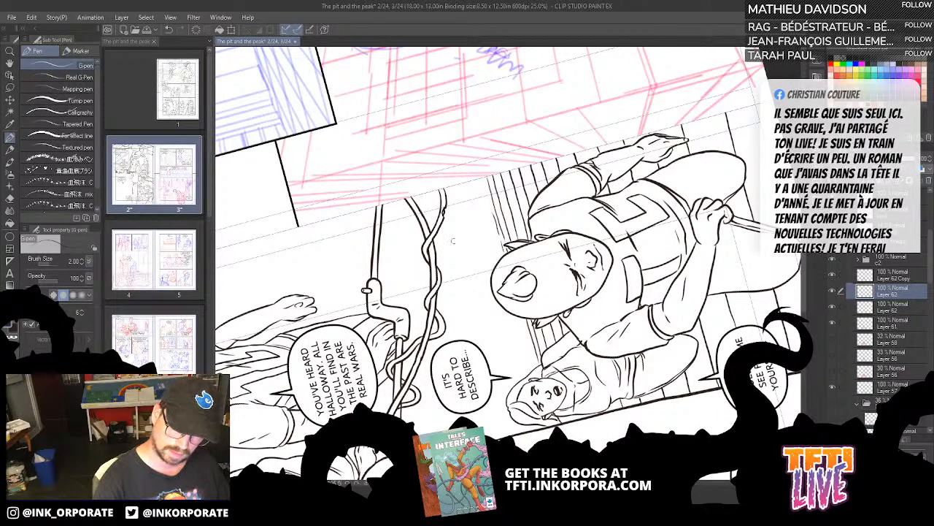
left_click_drag(375, 311, 520, 170)
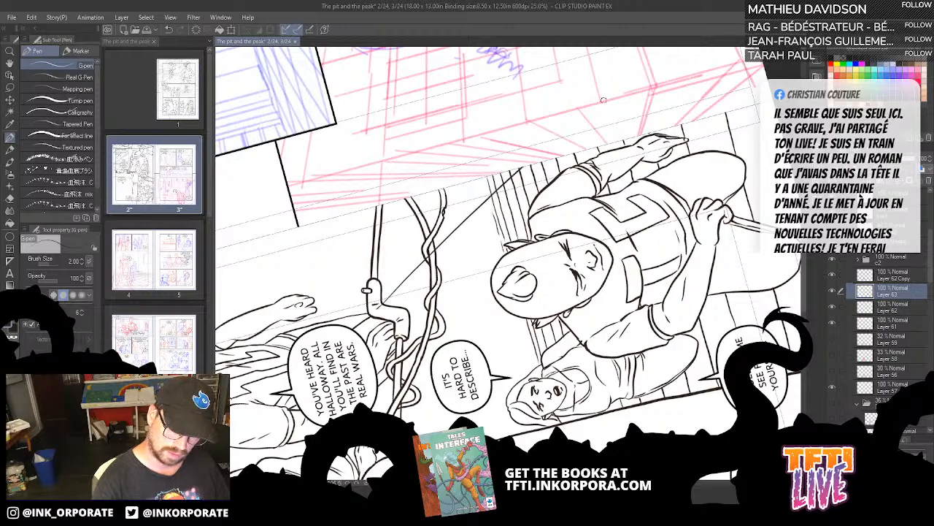
key("minus")
key("minus")
key("asciicircum")
key("asciicircum")
key("asciicircum")
key("asciicircum")
key("asciicircum")
key("asciicircum")
key("asciicircum")
key("asciicircum")
key("asciicircum")
key("asciicircum")
key("asciicircum")
key("asciicircum")
key("asciicircum")
key("asciicircum")
key("asciicircum")
key("asciicircum")
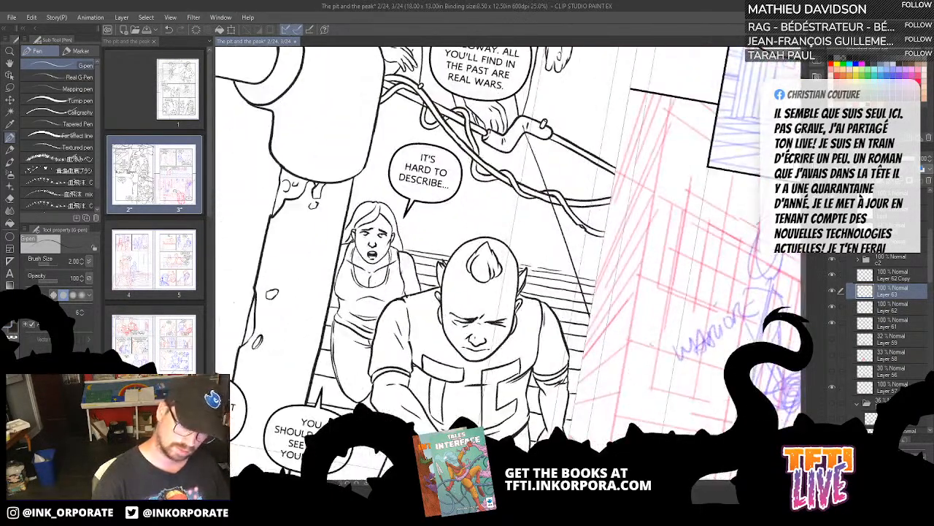
key("ctrl+z")
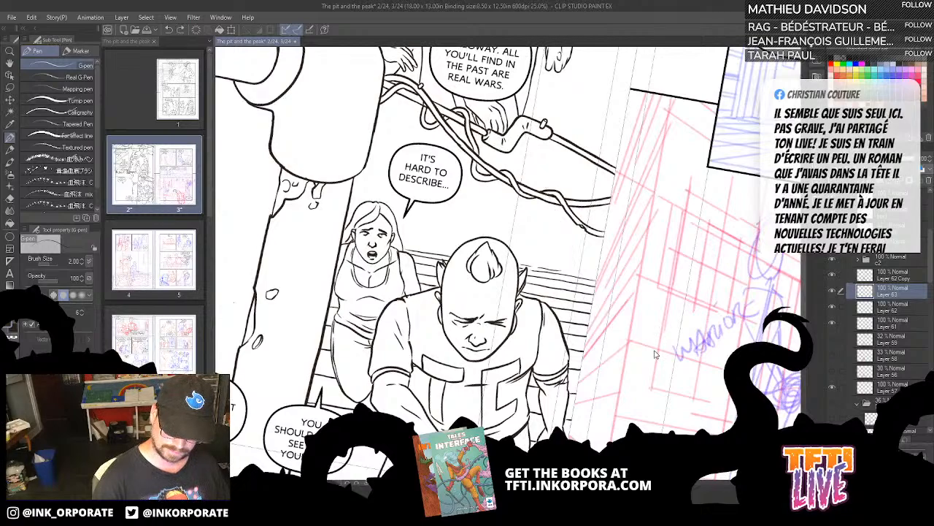
Step: Draw a long, nearly vertical straight line from the cables down past the man's shoulder on Layer 63
left_click_drag(542, 194, 566, 418)
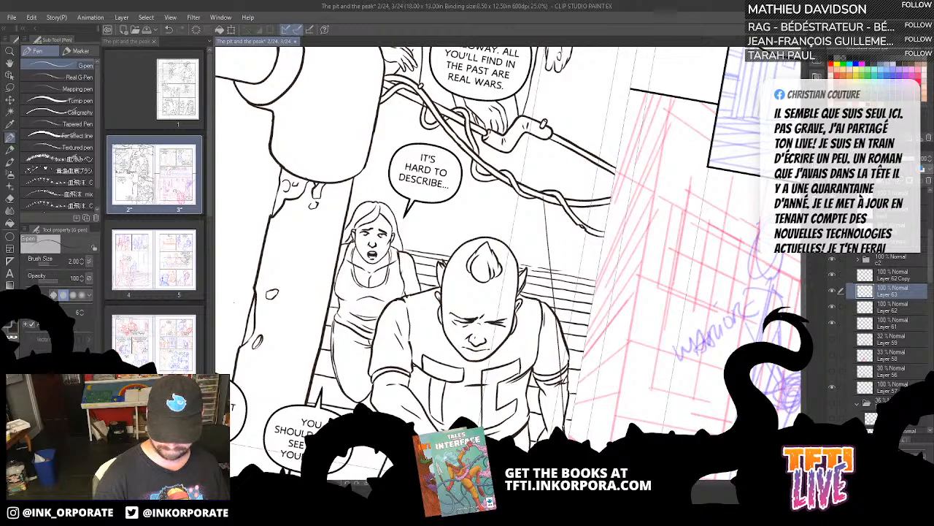
left_click_drag(632, 433, 635, 298)
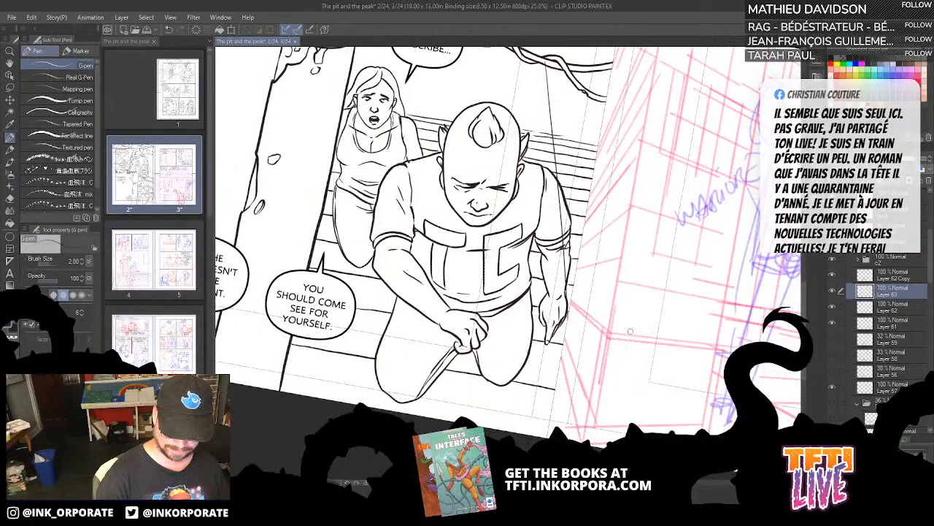
left_click_drag(590, 241, 593, 354)
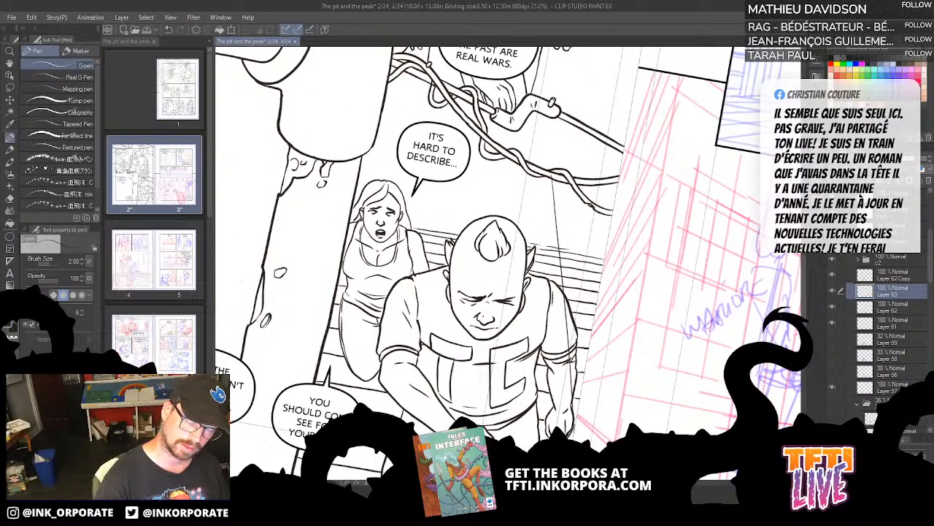
Step: Check the contents of Layer 63, Layer 62 Copy and Layer 62 by toggling their visibility, and select Layer 62
left_click(832, 291)
left_click(832, 291)
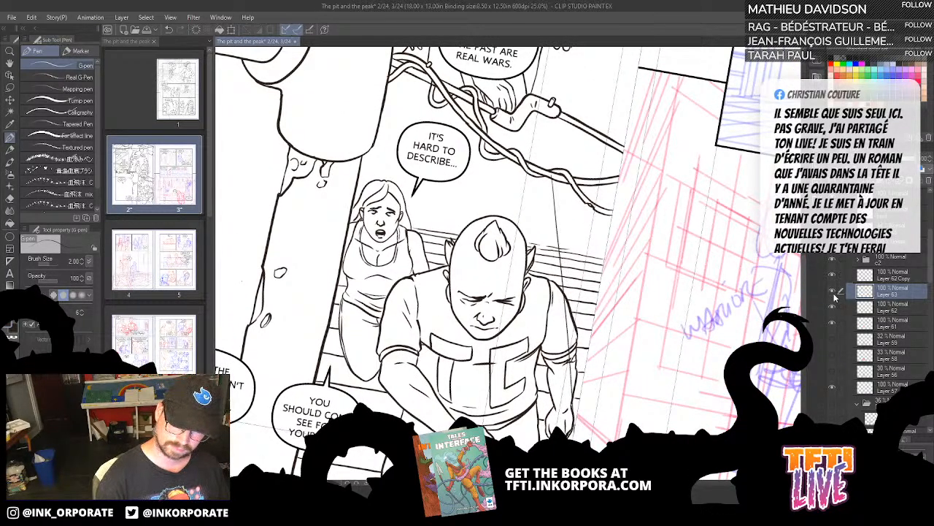
left_click(832, 276)
left_click(832, 276)
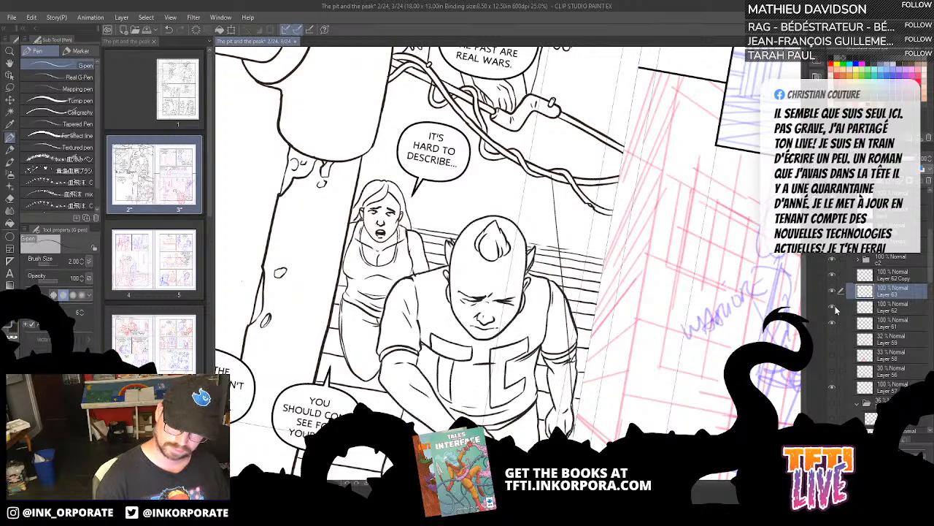
left_click(833, 309)
left_click(833, 308)
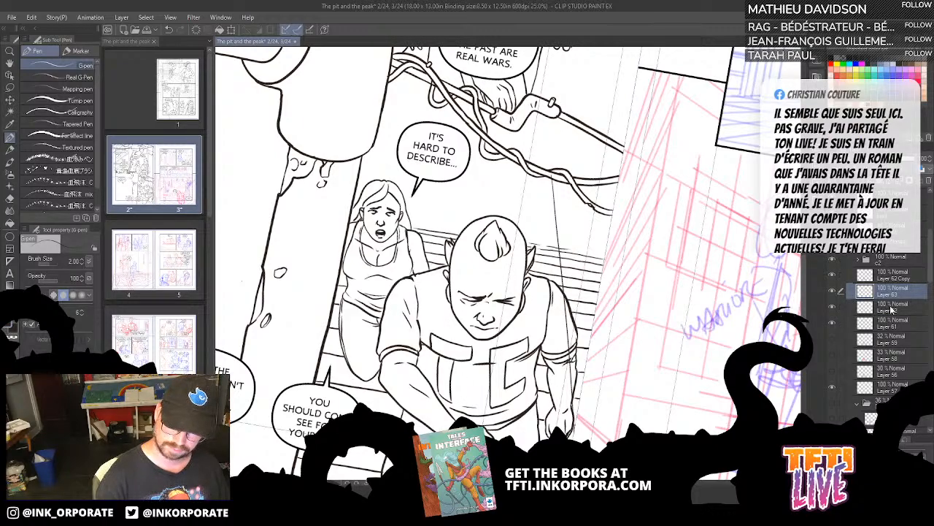
left_click(891, 309)
key("asciicircum")
key("asciicircum")
key("asciicircum")
key("asciicircum")
key("asciicircum")
key("asciicircum")
key("asciicircum")
key("asciicircum")
key("asciicircum")
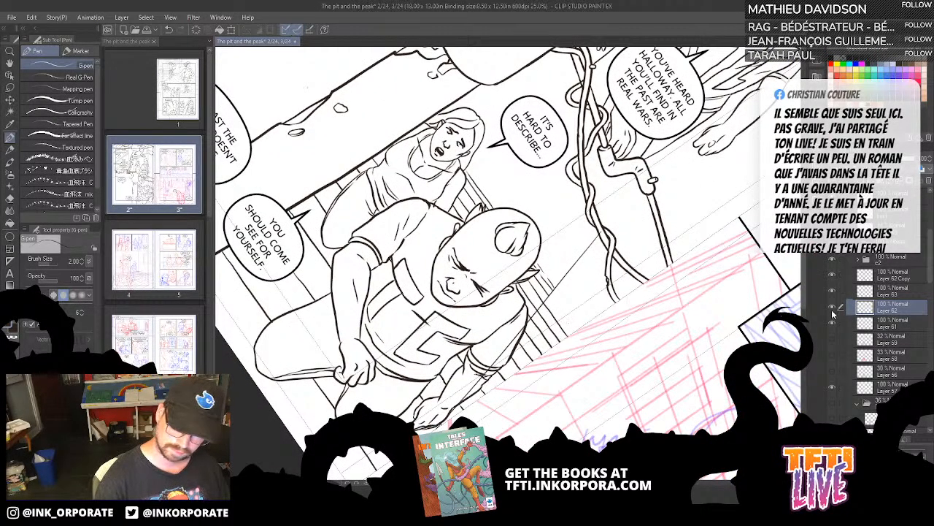
Step: Isolate the artwork on Layer 62 by hiding Layer 62 Copy, Layer 63 and Layer 61
left_click(832, 310)
left_click(832, 310)
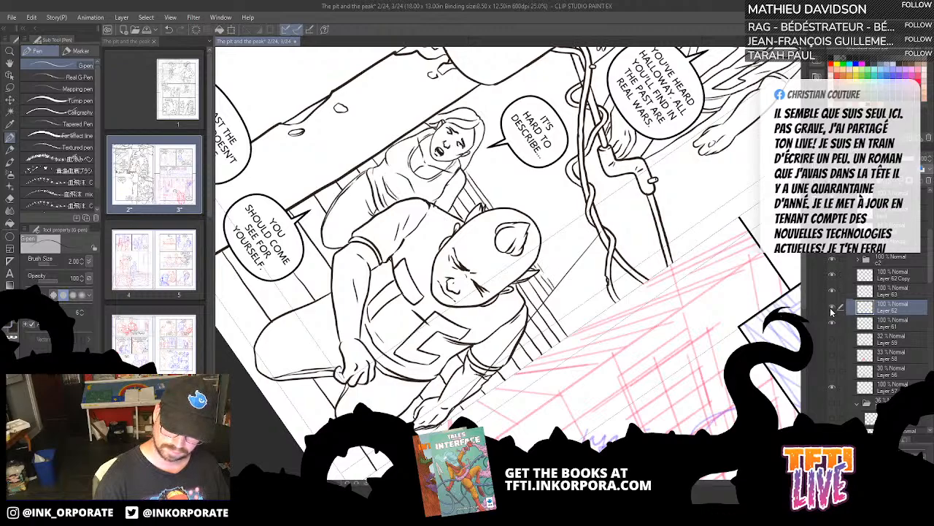
left_click(832, 310)
left_click(832, 310)
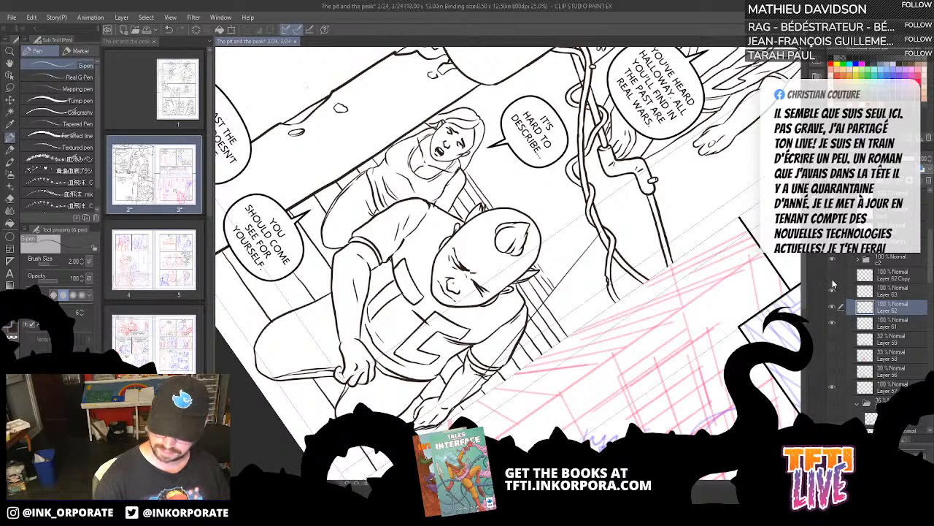
left_click(833, 294)
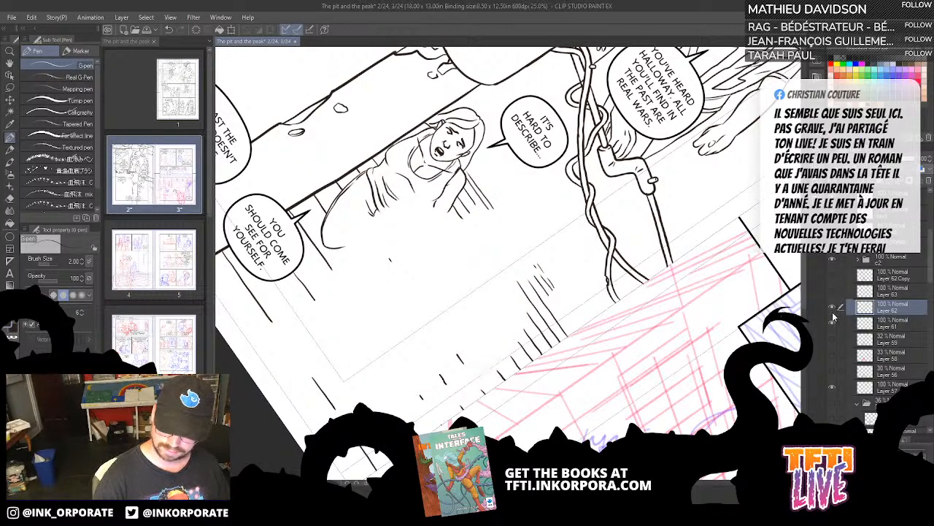
left_click(831, 321)
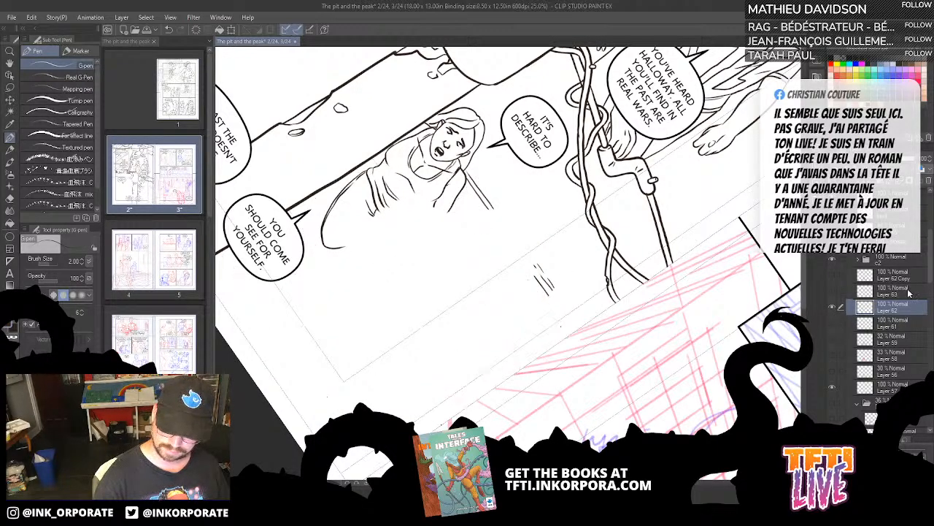
Step: Lasso the stray background lines beside the woman's shoulder and near the panel edge on Layer 62, and cut them
left_click(9, 87)
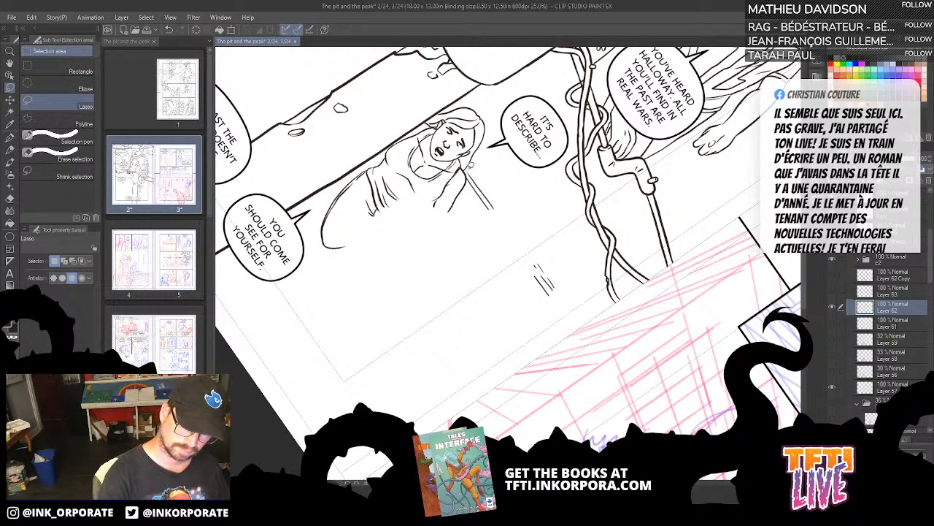
mouse_move(468, 173)
left_mouse_down()
mouse_move(488, 253)
mouse_move(512, 282)
mouse_move(515, 180)
mouse_move(471, 165)
left_mouse_up()
mouse_move(562, 248)
left_mouse_down()
mouse_move(517, 292)
mouse_move(609, 289)
left_mouse_up()
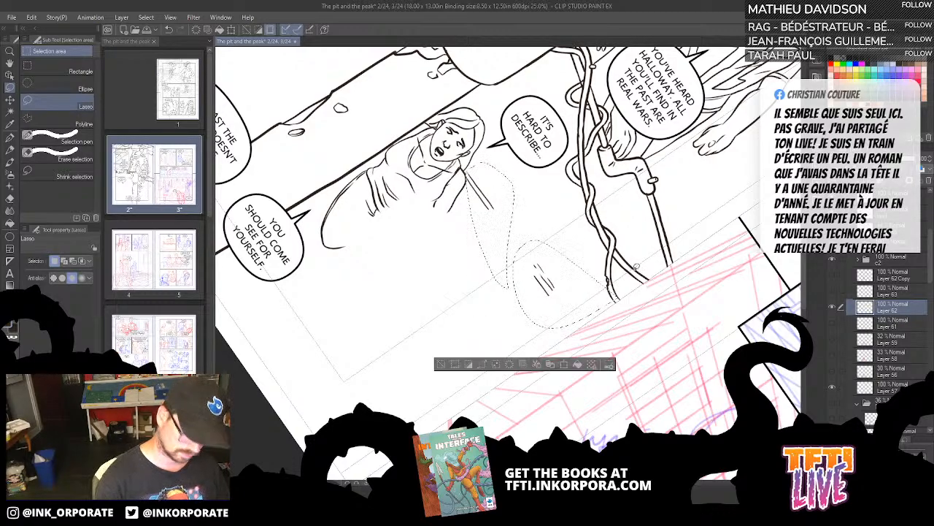
key("ctrl+d")
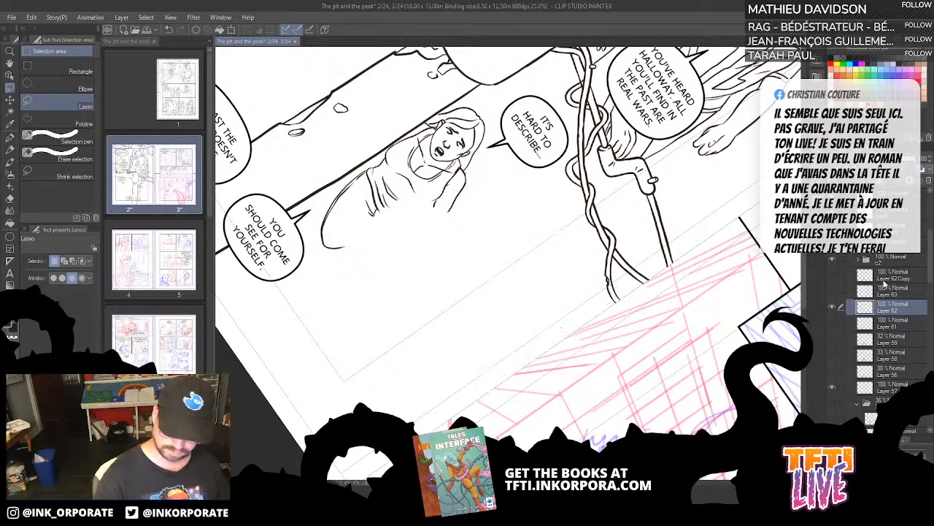
Step: Show and select Layer 61, and paste the cut background lines onto a new layer directly above it
left_click(833, 292)
left_click(834, 292)
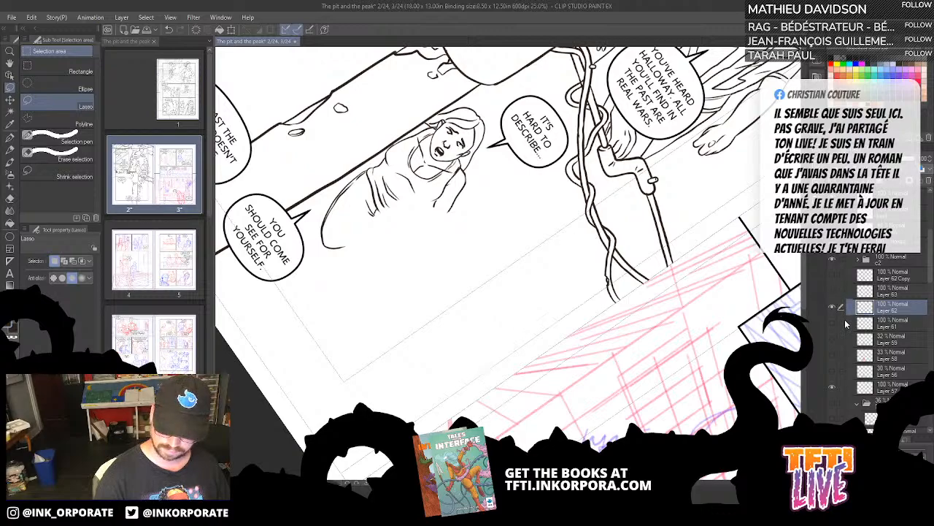
left_click(833, 323)
left_click(881, 327)
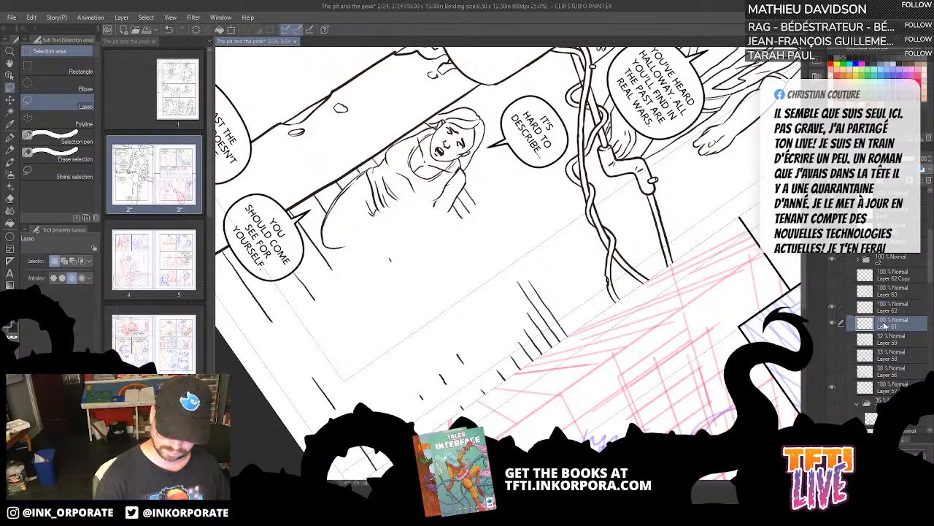
key("ctrl+v")
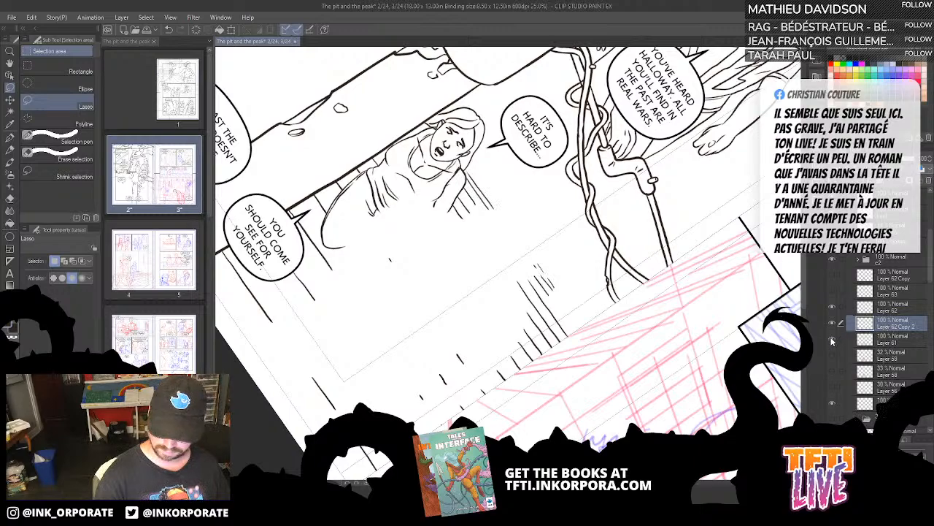
Step: Merge the pasted background lines on Layer 62 Copy 2 with Layer 61 into a single layer
left_click(887, 341, "ctrl")
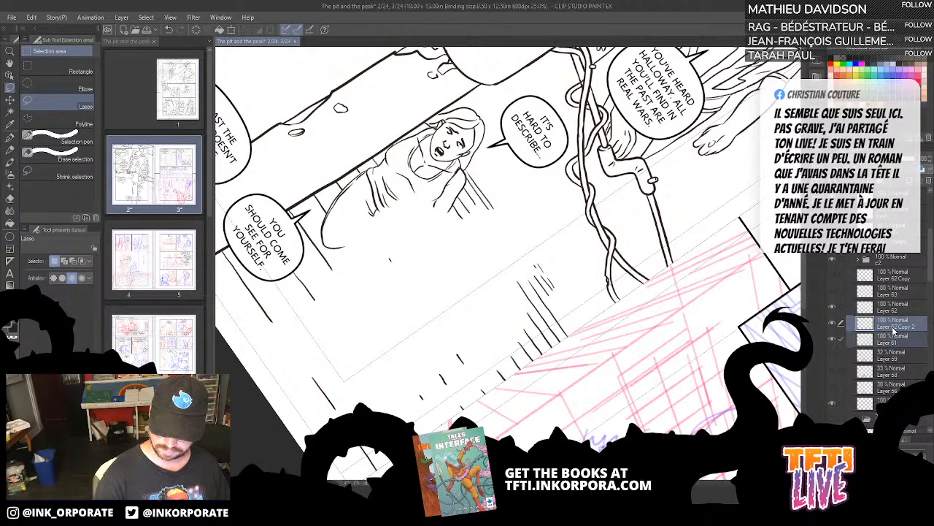
right_click(892, 329)
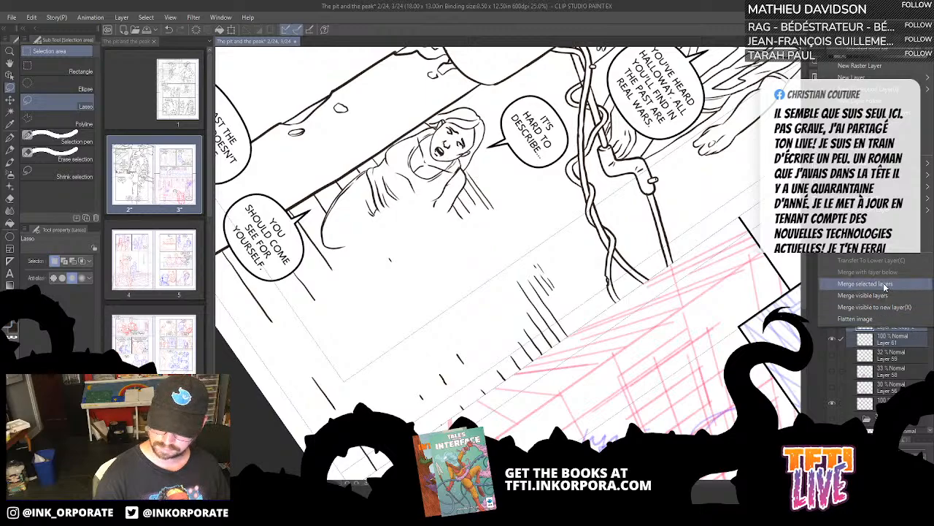
left_click(884, 284)
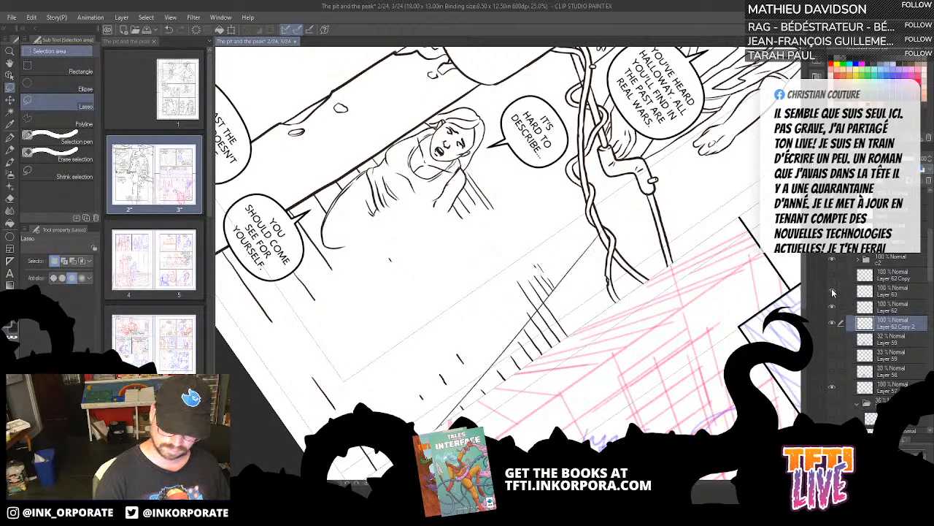
Step: Show Layer 62 Copy again, check Layer 62 and Layer 62 Copy 2 by toggling their visibility, and select Layer 62 Copy 2
left_click(873, 292)
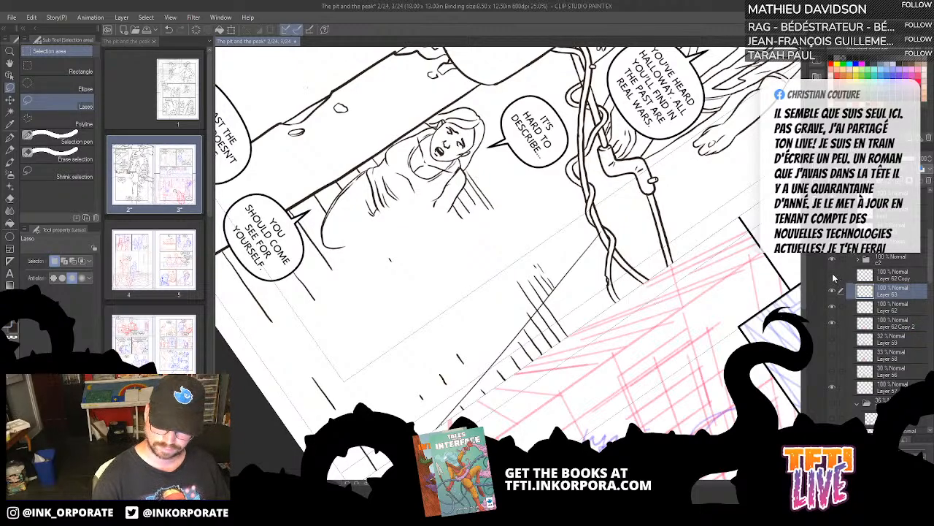
left_click(833, 308)
left_click(832, 307)
left_click(832, 308)
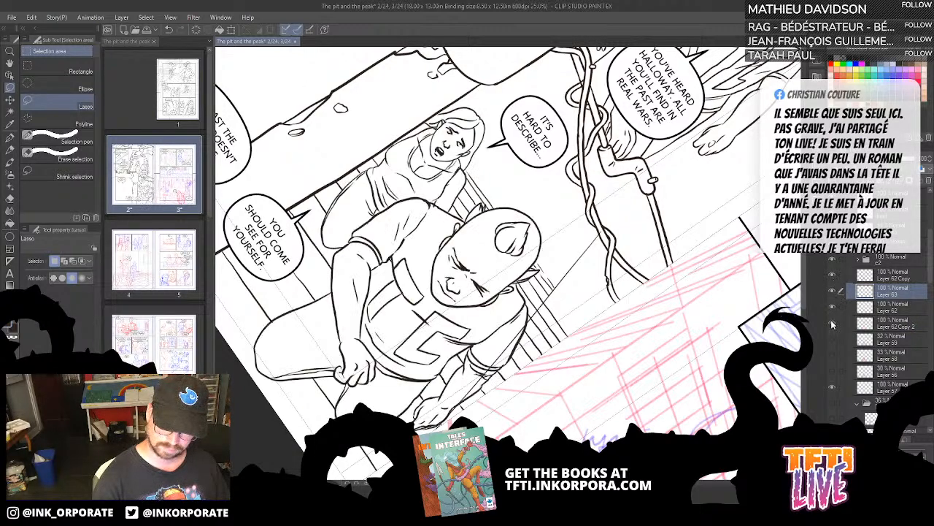
left_click(832, 323)
left_click(832, 322)
left_click(850, 324)
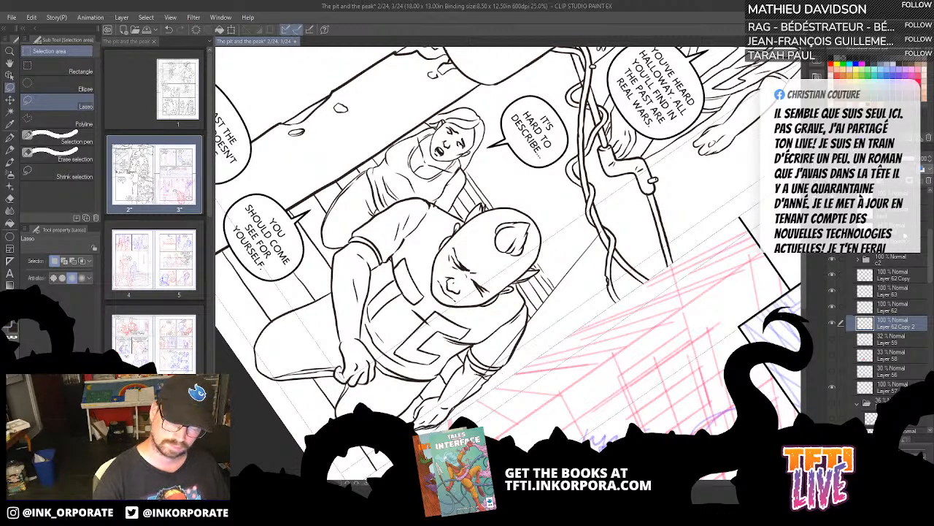
Step: Check which artwork sits on Layer 63 and Layer 62 Copy by toggling their visibility, and select Layer 63
left_click(832, 291)
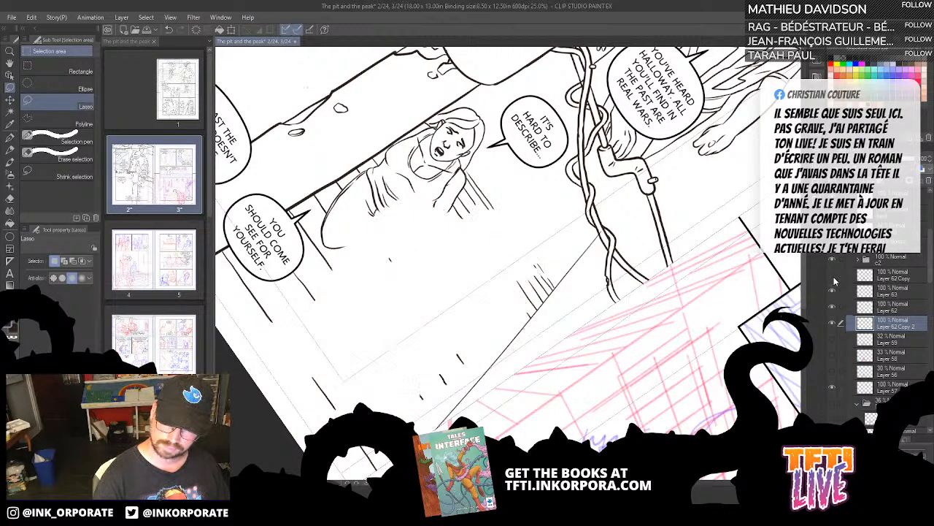
left_click(832, 291)
left_click(832, 291)
left_click(832, 290)
left_click(887, 292)
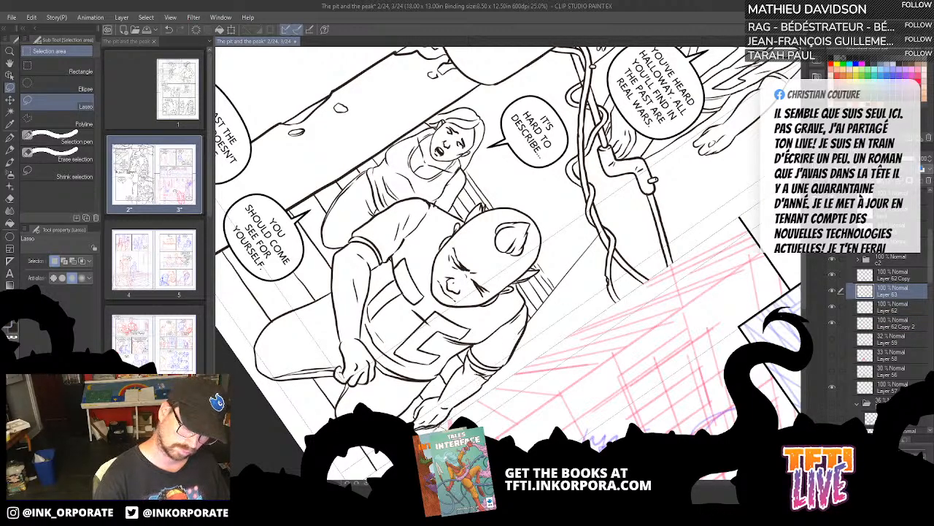
Step: Examine the panel's figures and background lines layer by layer, toggling Layer 62 Copy, Layer 62 Copy 2, Layer 62 and Layer 63
key("^")
key("^")
key("^")
key("^")
key("^")
key("^")
key("^")
key("^")
key("^")
key("^")
key("^")
key("^")
key("^")
key("^")
key("^")
key("^")
key("^")
key("^")
key("^")
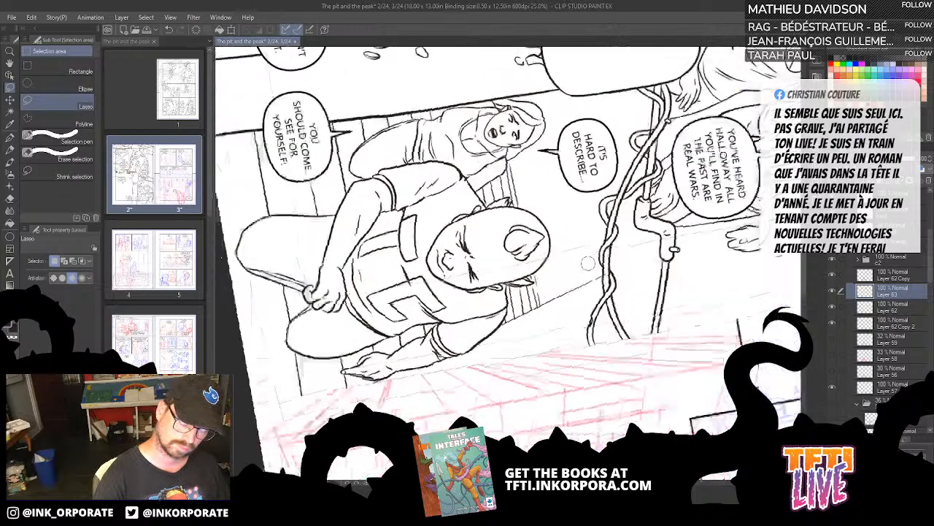
key("^")
key("^")
key("^")
key("^")
key("^")
key("^")
key("^")
key("^")
key("^")
key("^")
key("^")
key("^")
key("^")
key("^")
key("^")
key("^")
key("^")
key("^")
key("^")
key("^")
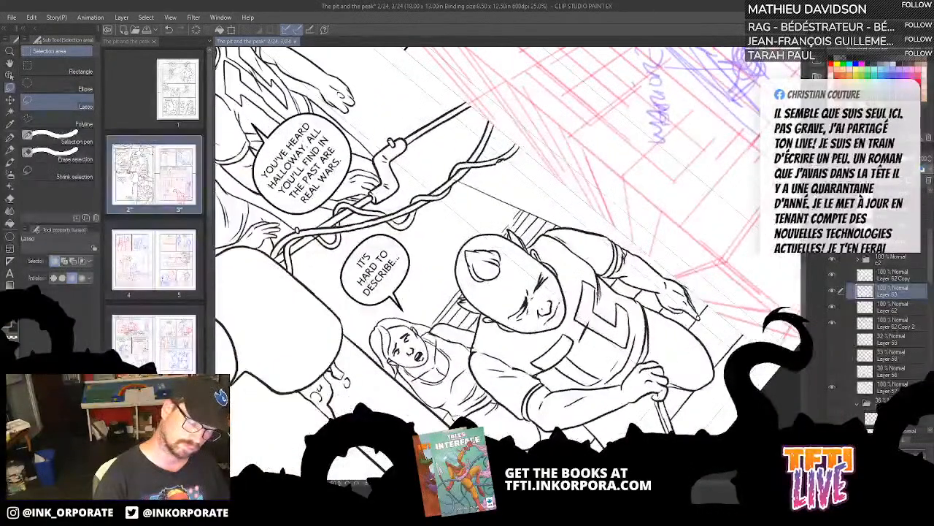
key("^")
key("^")
key("^")
key("^")
key("^")
key("^")
key("^")
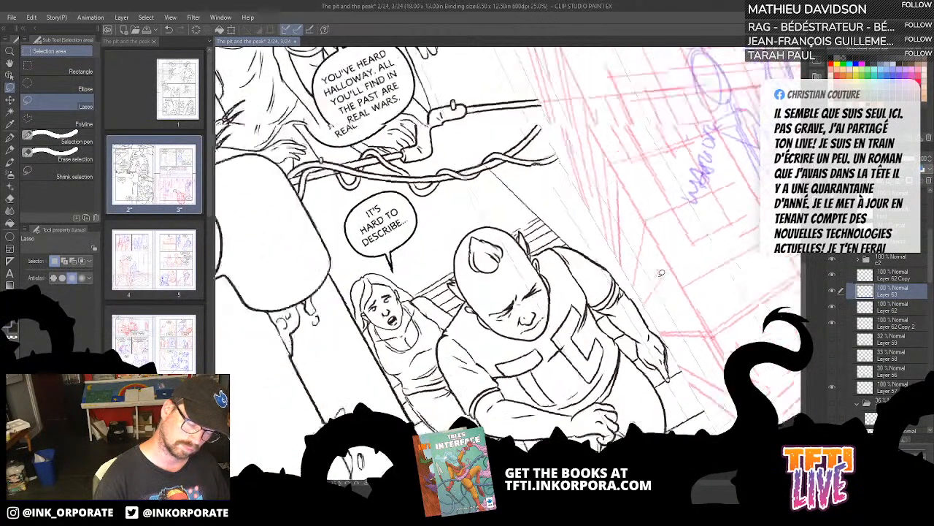
left_click(833, 276)
left_click(833, 275)
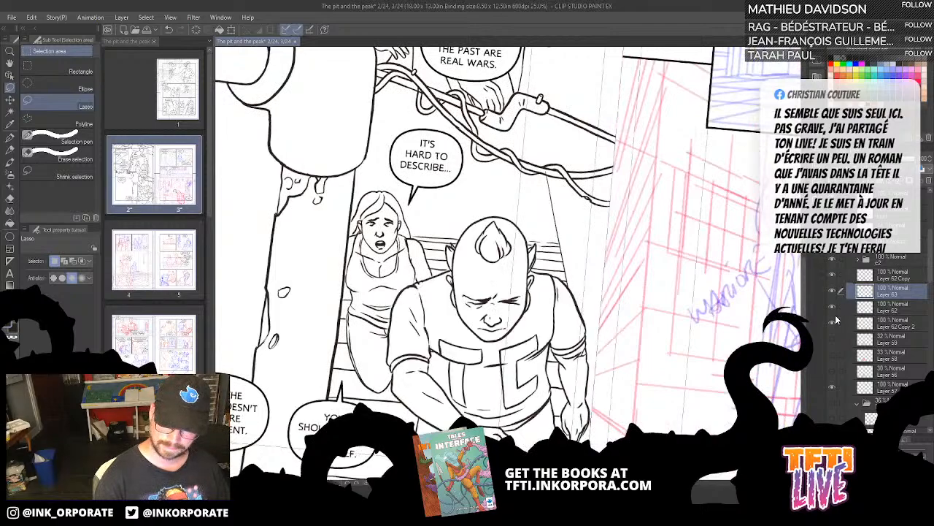
left_click(833, 324)
left_click(834, 323)
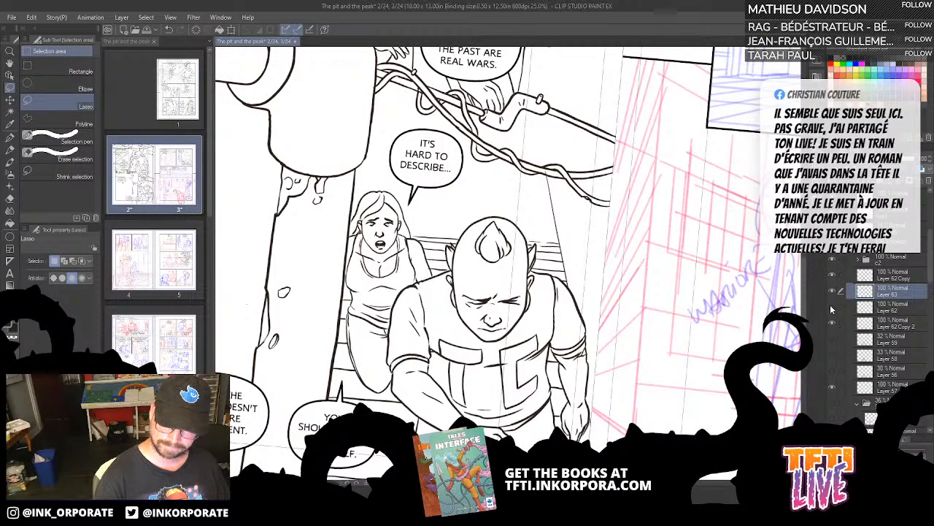
left_click(832, 307)
left_click(832, 306)
left_click(833, 275)
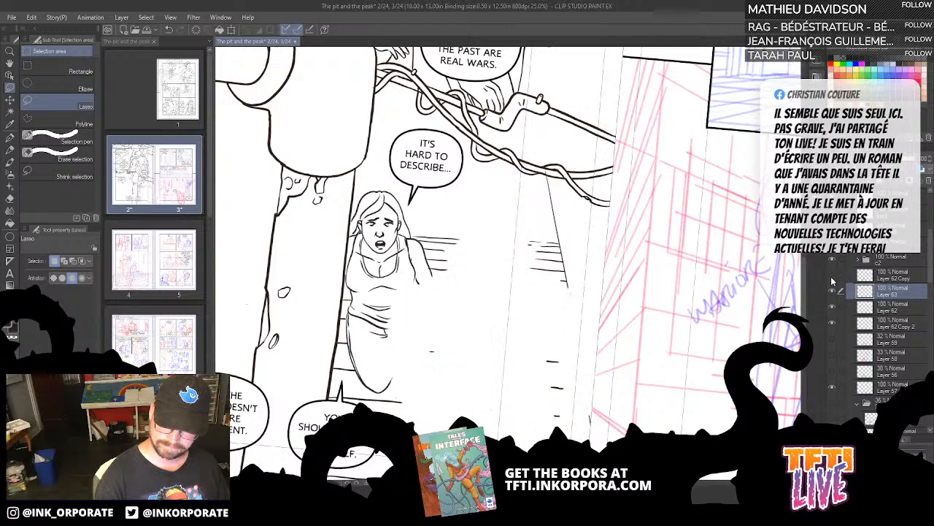
left_click(833, 278)
left_click(833, 297)
left_click(834, 299)
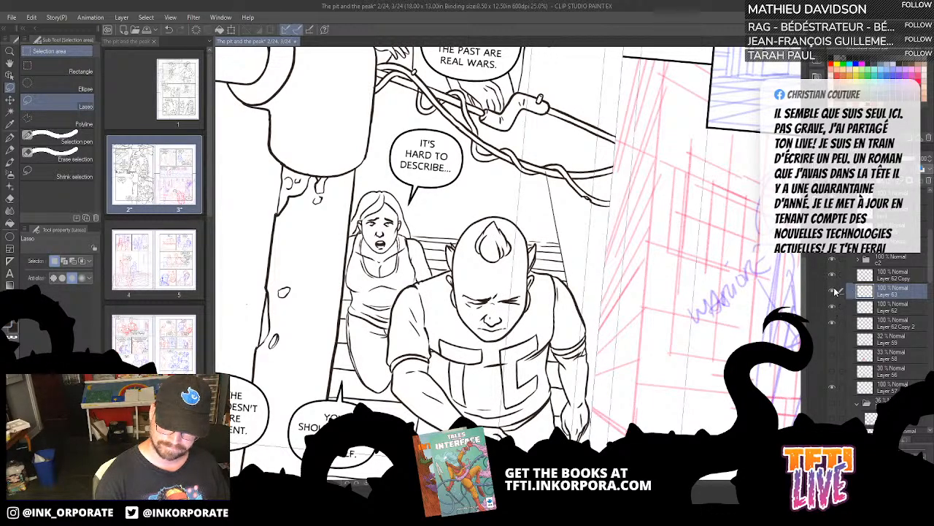
left_click(833, 291)
left_click(833, 292)
Step: Switch from the lasso selection to the G-pen and bring the two crouching figures into view
key("asciicircum")
key("asciicircum")
key("asciicircum")
key("asciicircum")
key("asciicircum")
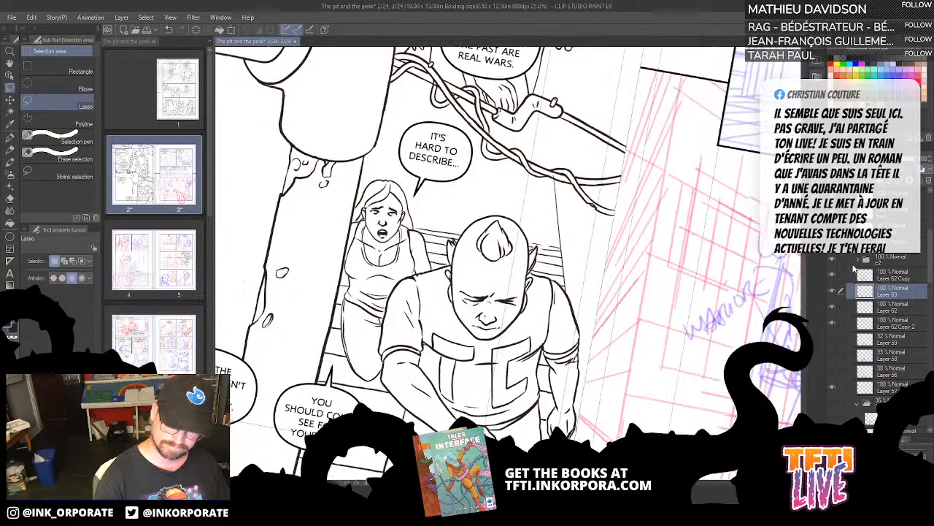
left_click(9, 138)
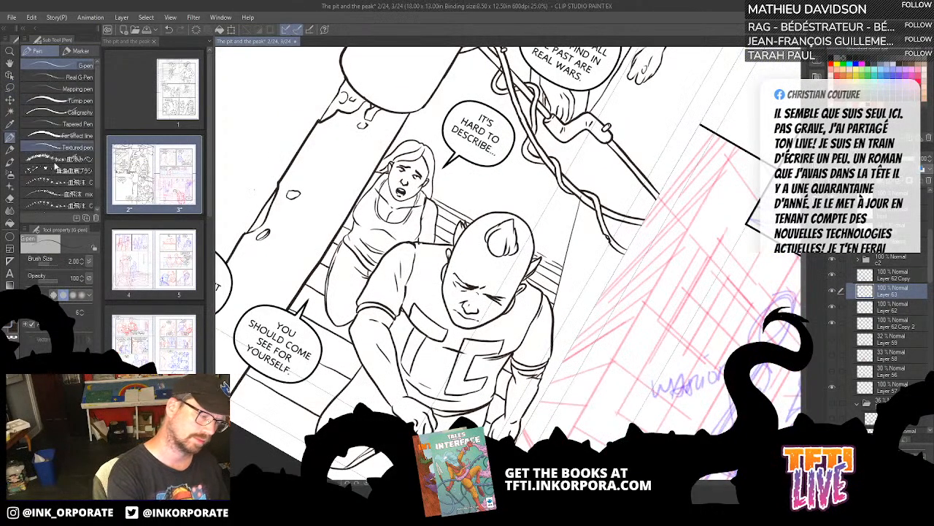
left_click_drag(365, 205, 444, 235)
key("minus")
key("minus")
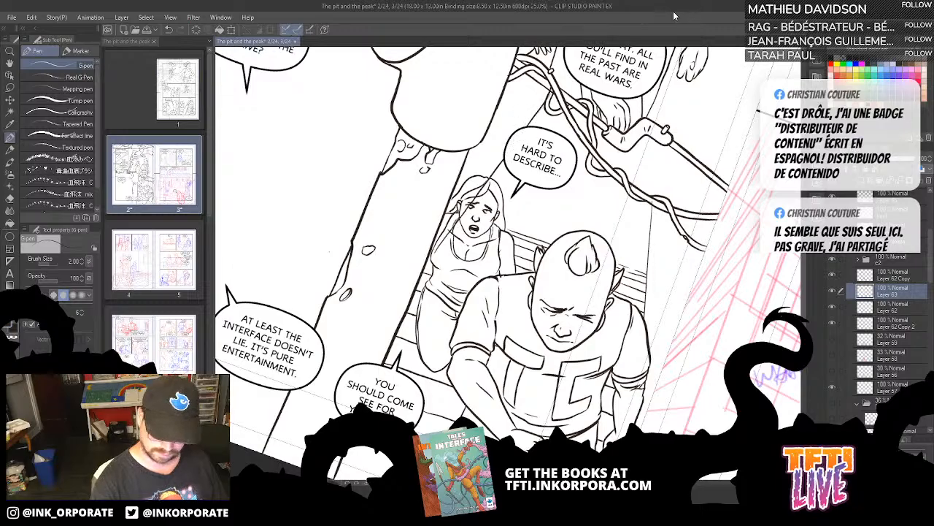
key("minus")
key("minus")
key("asciicircum")
key("asciicircum")
key("asciicircum")
key("asciicircum")
key("asciicircum")
key("asciicircum")
key("asciicircum")
key("asciicircum")
key("asciicircum")
key("asciicircum")
key("asciicircum")
key("asciicircum")
key("asciicircum")
key("asciicircum")
key("asciicircum")
key("asciicircum")
key("asciicircum")
key("asciicircum")
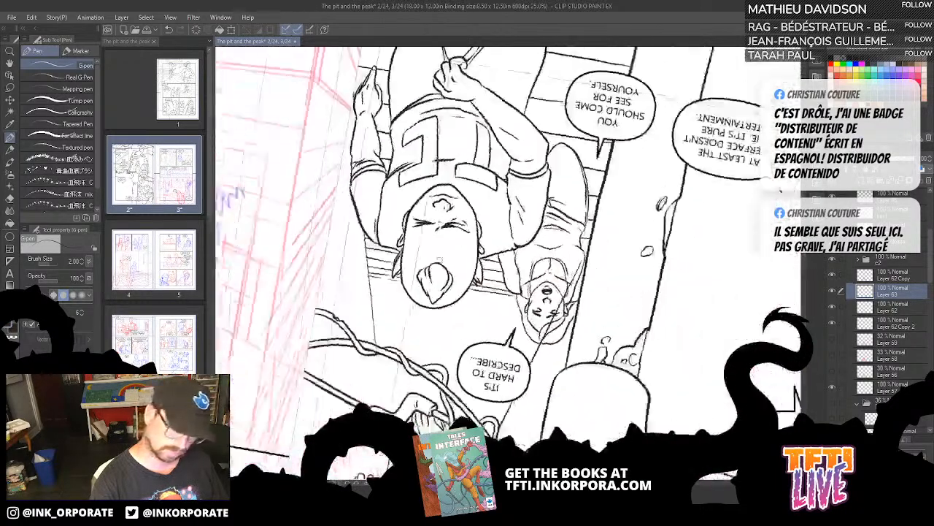
left_click_drag(355, 235, 292, 340)
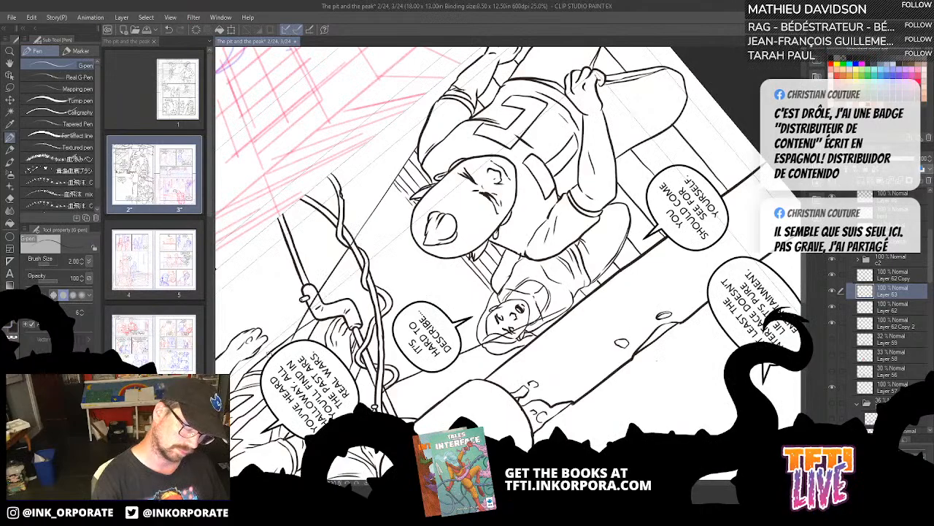
key("asciicircum")
key("asciicircum")
key("asciicircum")
key("asciicircum")
key("asciicircum")
key("asciicircum")
key("asciicircum")
key("asciicircum")
key("asciicircum")
key("asciicircum")
key("asciicircum")
key("asciicircum")
key("asciicircum")
key("asciicircum")
key("asciicircum")
key("asciicircum")
key("asciicircum")
key("asciicircum")
key("asciicircum")
key("asciicircum")
key("asciicircum")
key("asciicircum")
key("asciicircum")
key("asciicircum")
key("asciicircum")
key("asciicircum")
key("asciicircum")
key("asciicircum")
key("asciicircum")
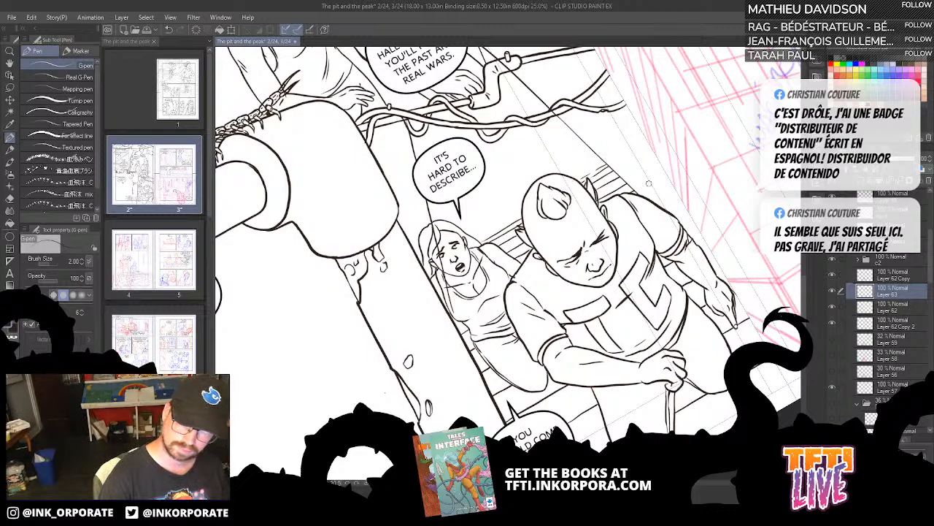
Step: Recheck Layer 62, Layer 62 Copy and Layer 62 Copy 2 by toggling their visibility, and make Layer 62 Copy 2 the active layer
left_click(832, 306)
left_click(832, 307)
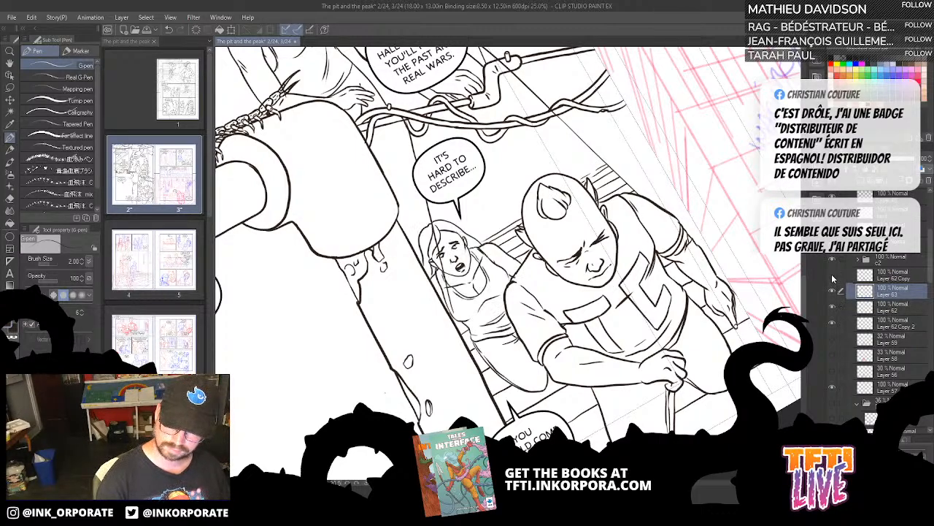
left_click(832, 276)
left_click(833, 276)
left_click(831, 322)
left_click(830, 322)
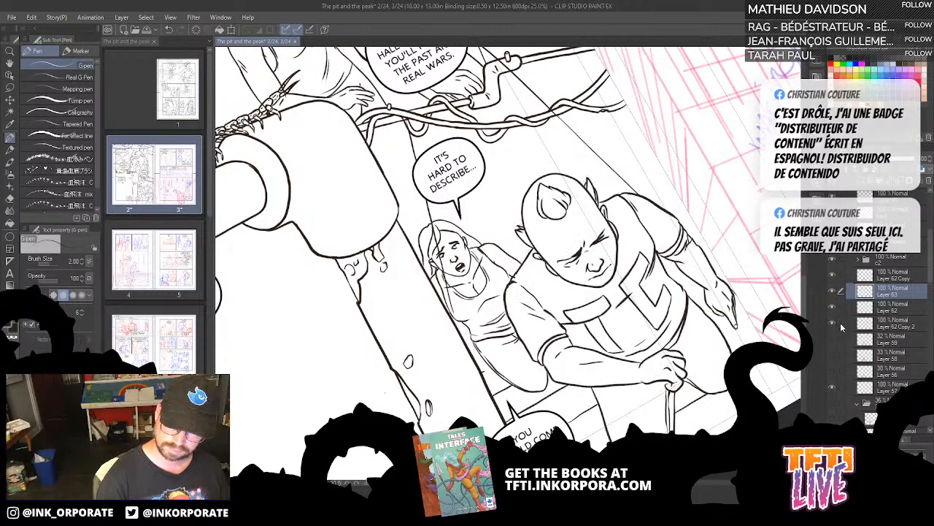
left_click(876, 322)
Step: Hide the background lines on Layer 62 Copy 2 and view the panel upright
key("minus")
key("minus")
key("minus")
key("minus")
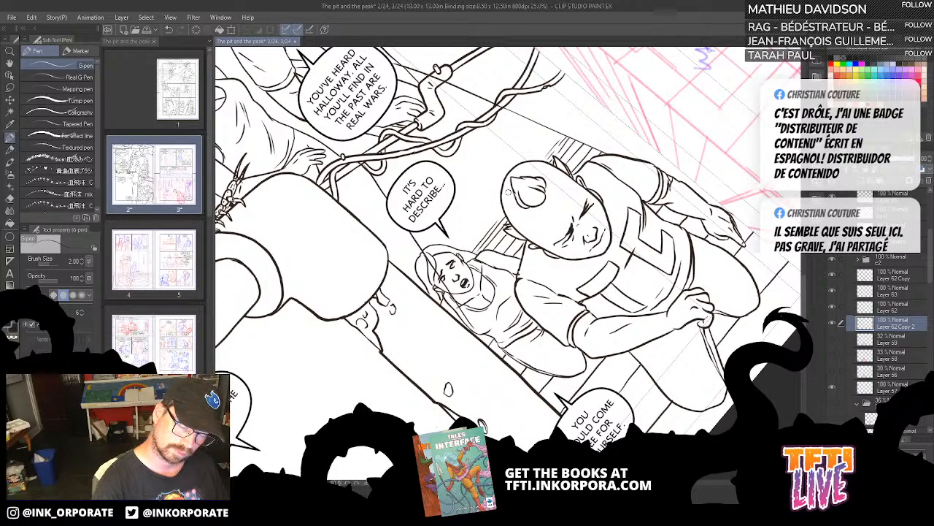
left_click(833, 324)
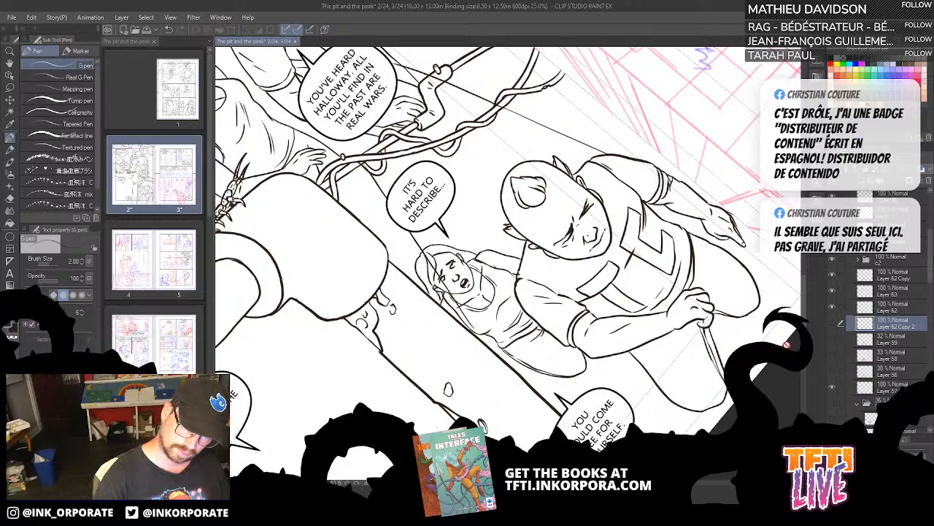
key("^")
key("^")
key("^")
key("^")
key("^")
key("^")
key("^")
key("^")
key("^")
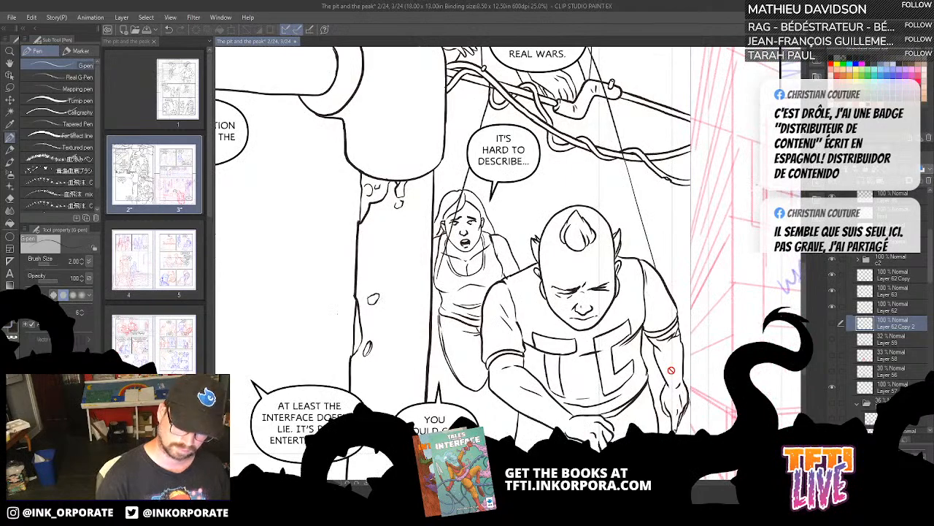
Step: Find the perspective ruler layer lower in the layer stack, and move it up directly above Folder 1
scroll(672, 372, "down", 2)
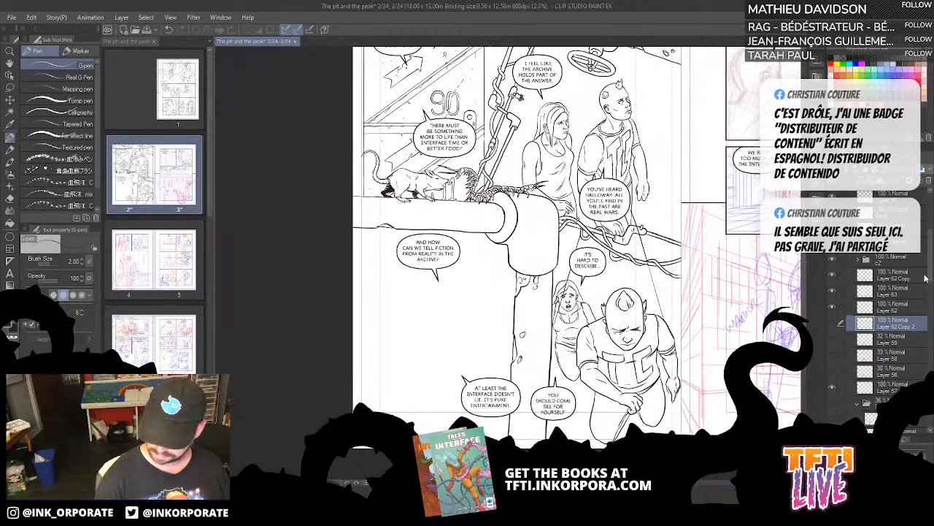
scroll(925, 278, "down", 6)
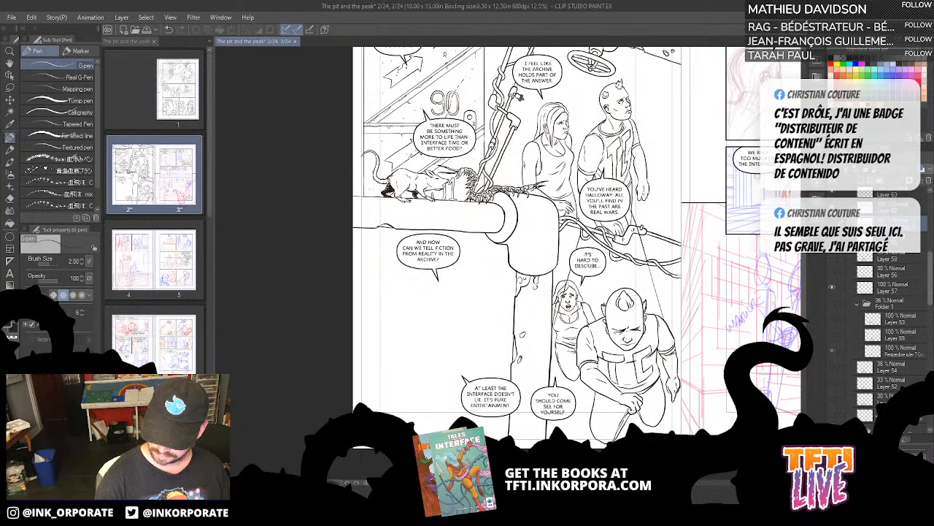
scroll(914, 312, "down", 1)
left_click(830, 412)
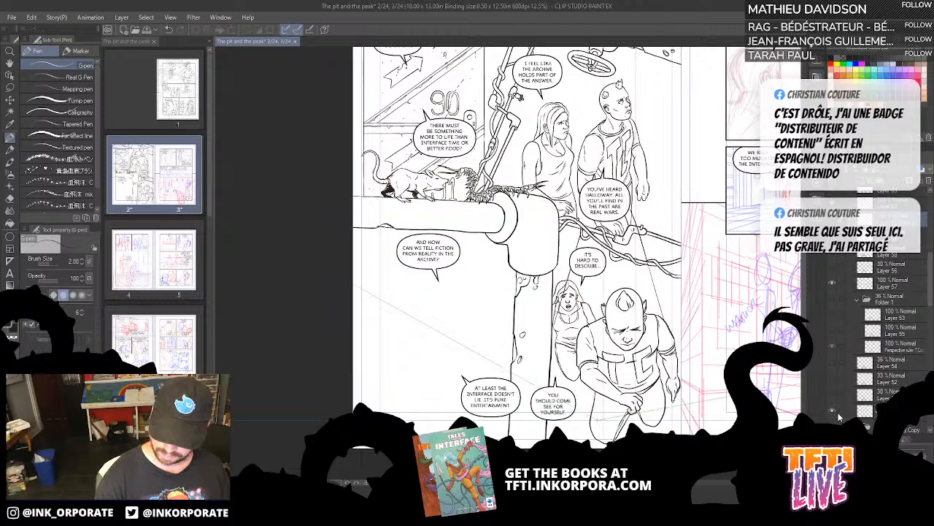
left_click(868, 413)
left_click_drag(867, 413, 889, 299)
left_click_drag(696, 367, 659, 392)
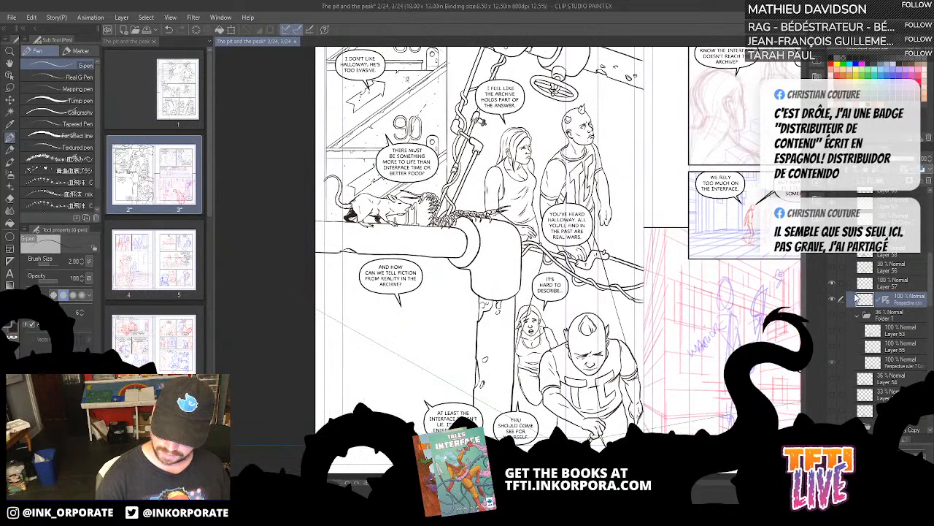
Step: Make Layer 57 active and ink two long parallel lines across the empty background at the foot of the panel, beside the lower speech balloon
scroll(760, 285, "down", 3)
scroll(754, 283, "up", 5)
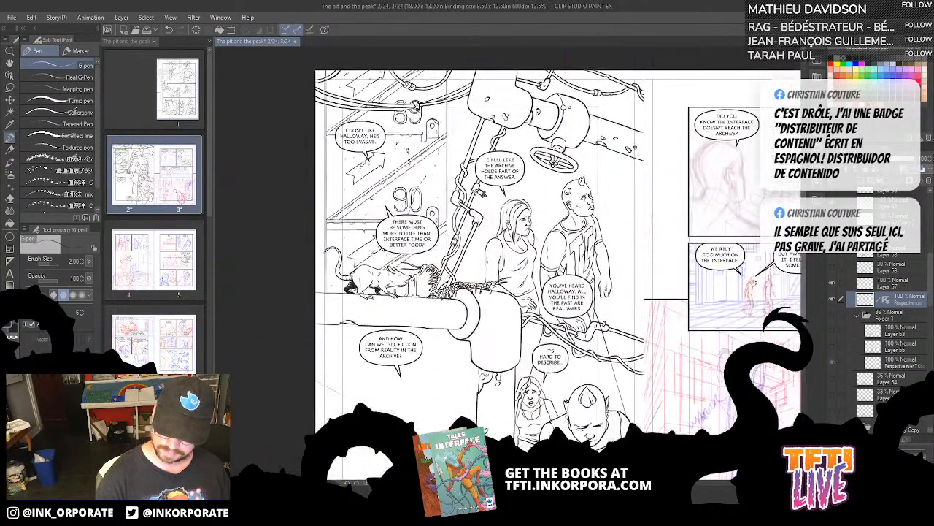
left_click_drag(689, 379, 602, 325)
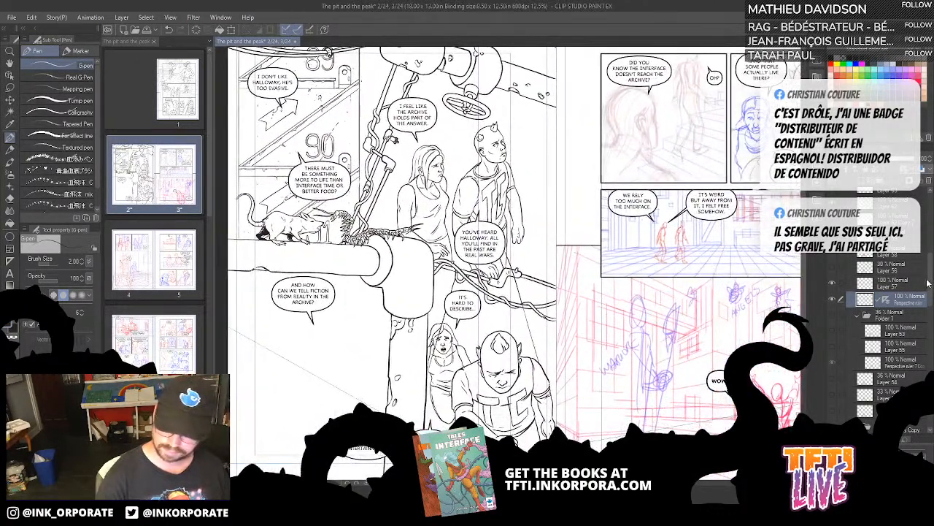
scroll(927, 283, "up", 3)
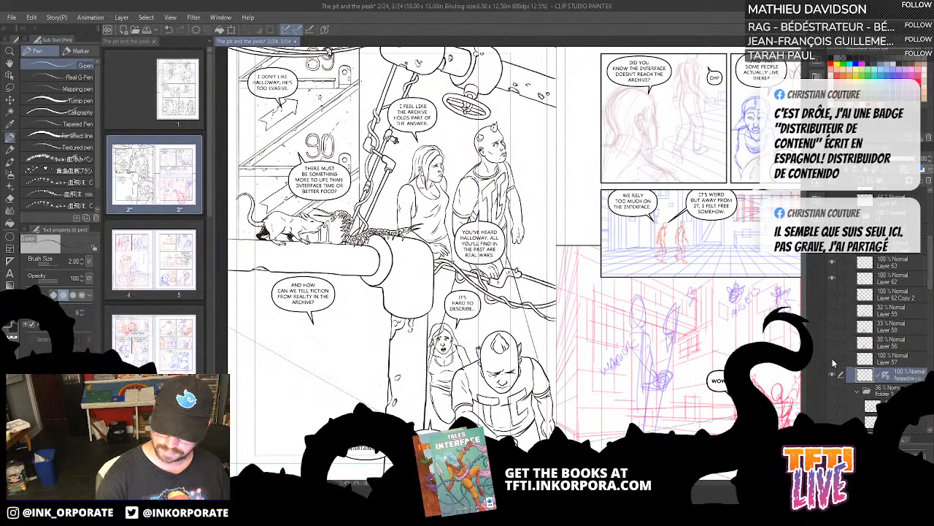
left_click(892, 359)
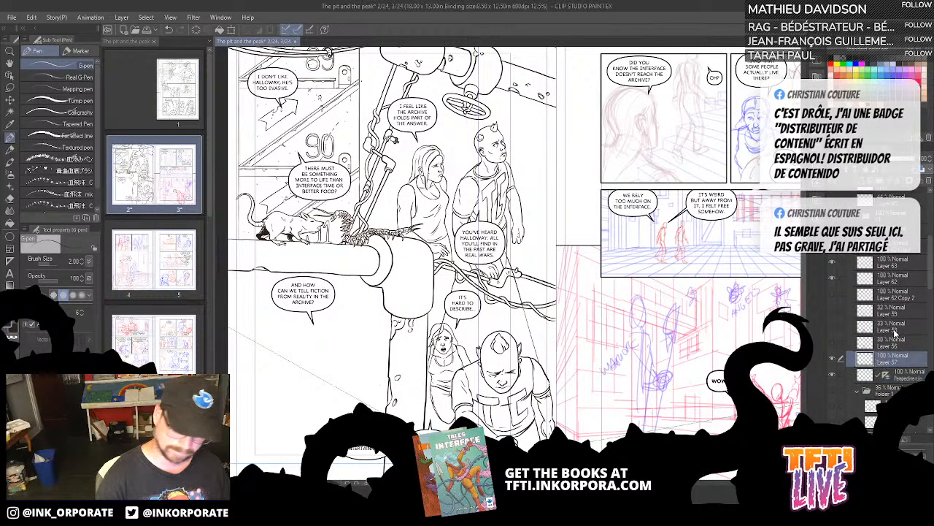
left_click_drag(642, 307, 601, 394)
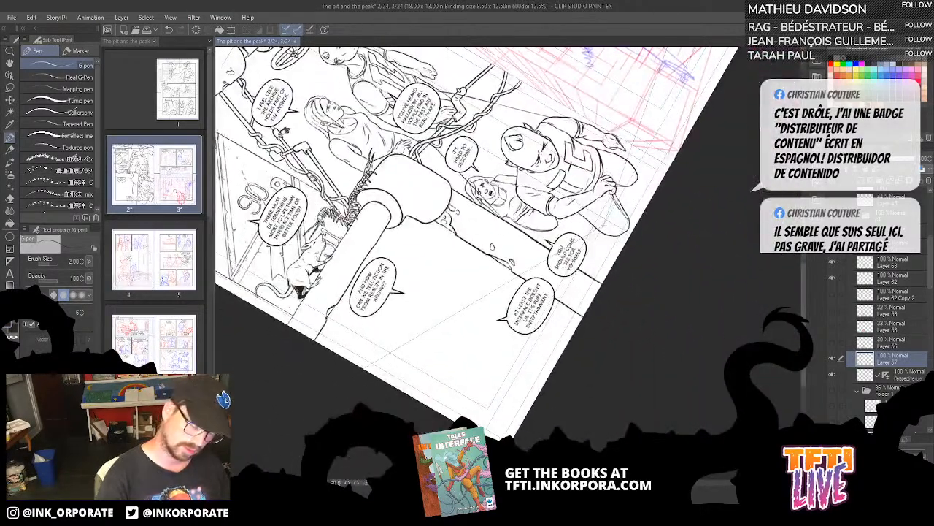
left_click_drag(527, 342, 490, 409)
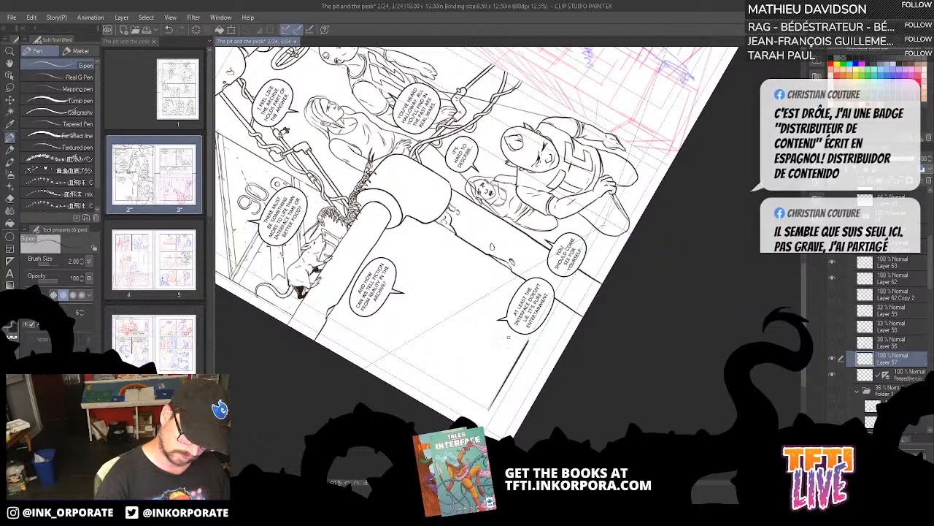
left_click_drag(512, 332, 457, 421)
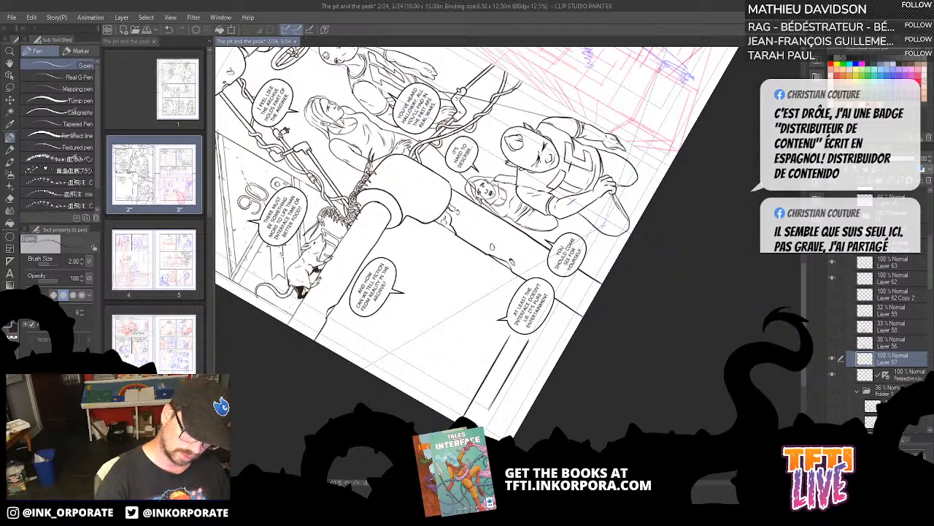
left_click_drag(521, 356, 481, 426)
key("ctrl+z")
left_click_drag(497, 395, 478, 426)
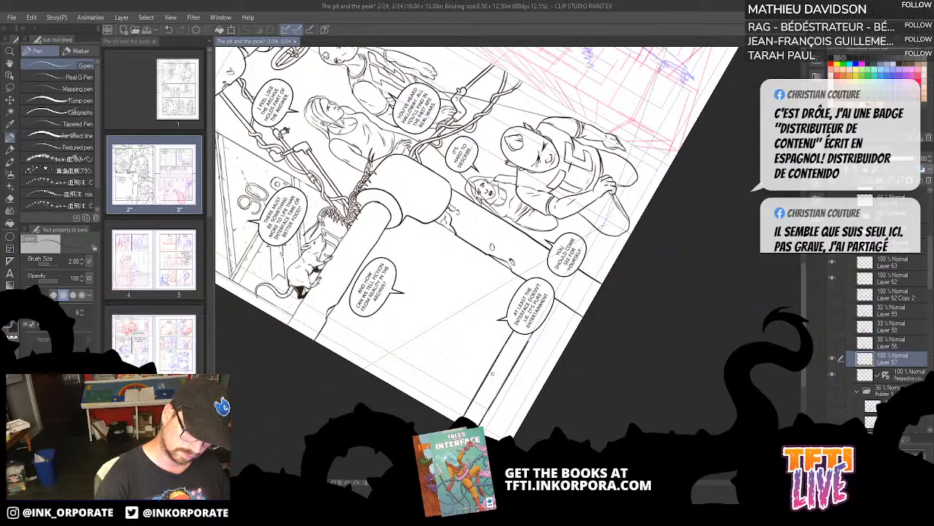
Step: Return the canvas to upright and lasso-select the two new background lines on Layer 57
key("asciicircum")
key("asciicircum")
key("asciicircum")
key("asciicircum")
key("asciicircum")
key("asciicircum")
key("asciicircum")
key("asciicircum")
key("asciicircum")
key("asciicircum")
key("asciicircum")
key("asciicircum")
key("asciicircum")
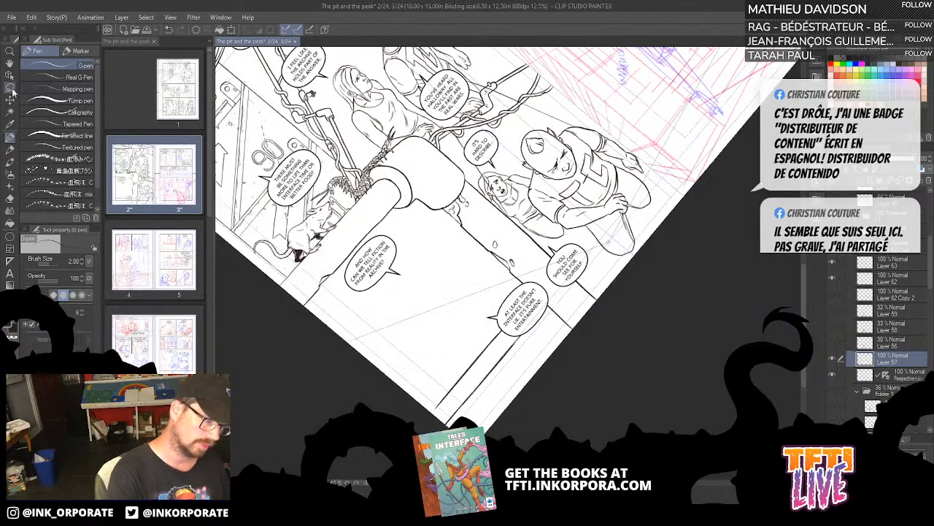
key("minus")
left_click(10, 87)
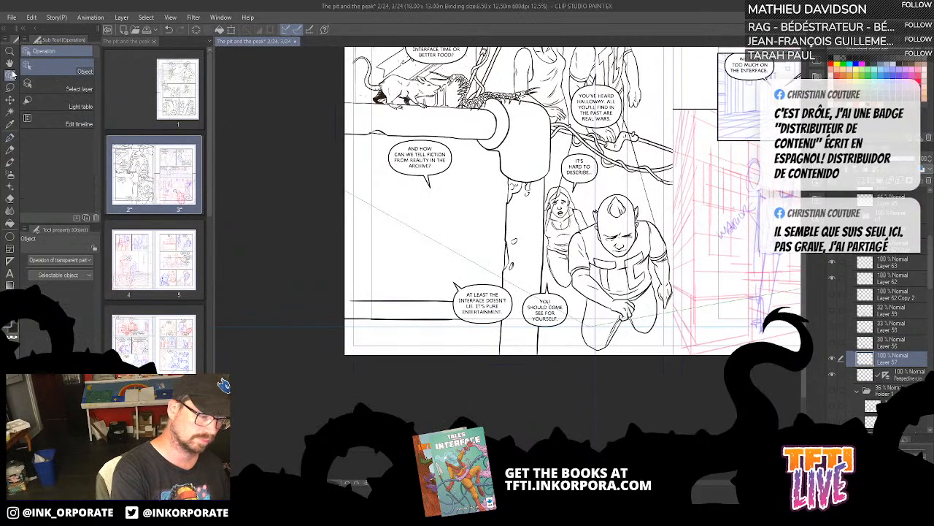
mouse_move(473, 281)
left_mouse_down()
mouse_move(349, 284)
mouse_move(523, 314)
mouse_move(453, 338)
mouse_move(517, 286)
left_mouse_up()
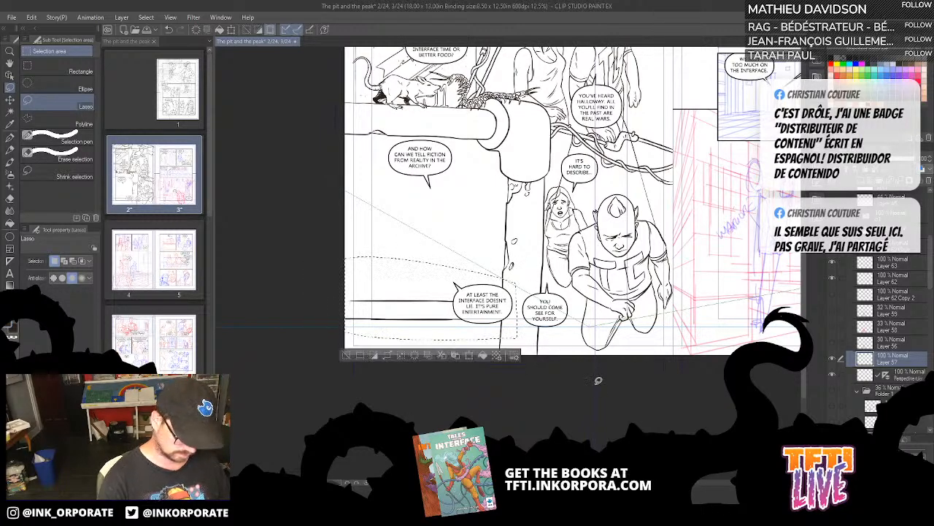
Step: Duplicate the selected lines onto a new layer, shift the copy upward above the originals, and clear the selection
key("ctrl+c")
key("ctrl+v")
key("k")
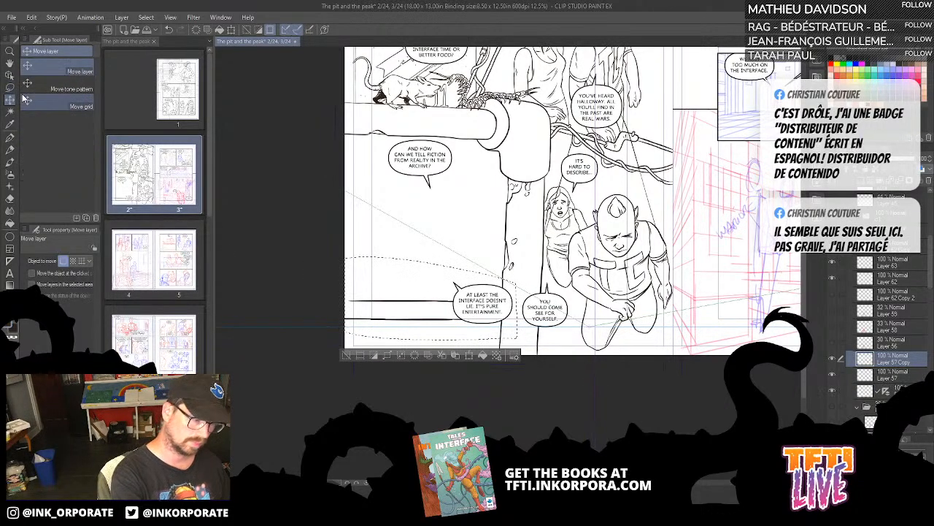
mouse_move(469, 387)
left_mouse_down()
mouse_move(470, 358)
mouse_move(470, 367)
left_mouse_up()
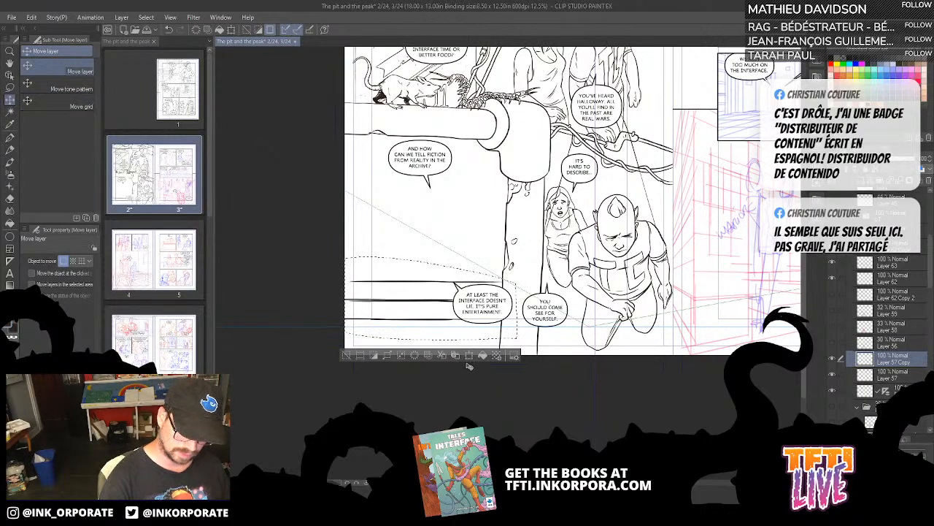
left_click_drag(468, 327, 478, 191)
key("ctrl+d")
Step: Keep duplicating the line pair and stacking the copies upward until the horizontal lines fill the background up to the large pipe
key("ctrl+c")
key("ctrl+v")
key("ctrl+c")
key("ctrl+v")
key("ctrl+c")
key("ctrl+v")
key("ctrl+c")
key("ctrl+v")
key("ctrl+c")
key("ctrl+v")
scroll(471, 242, "up", 3)
key("ctrl+c")
key("ctrl+v")
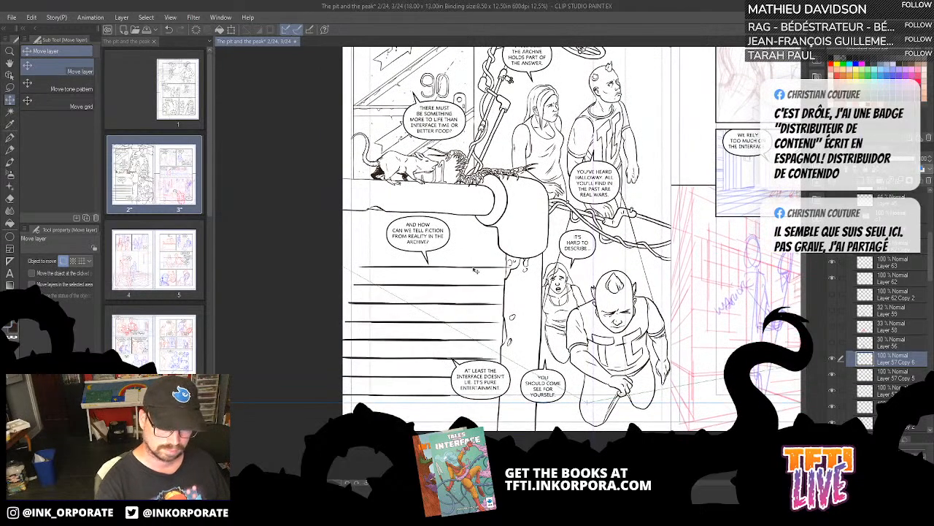
left_click_drag(475, 268, 469, 213)
key("ctrl+c")
key("ctrl+v")
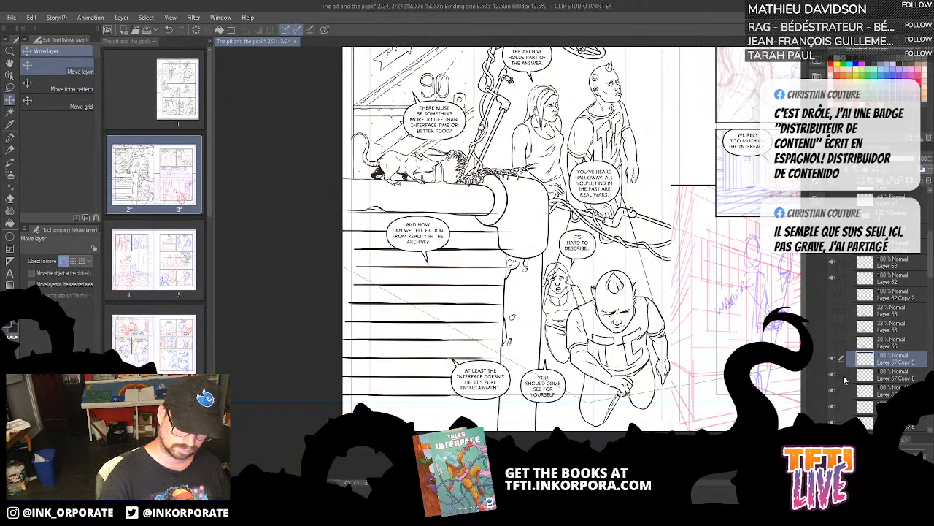
Step: Nudge the lines on Layer 57 Copy 8, Copy 7 and Copy 6 to even out their spacing
left_click(891, 378)
left_click_drag(448, 375, 446, 376)
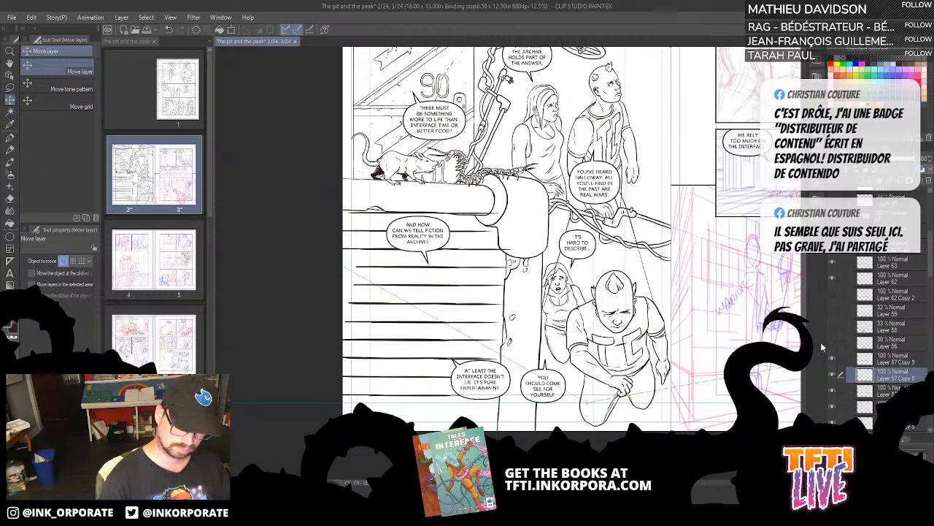
left_click(876, 391)
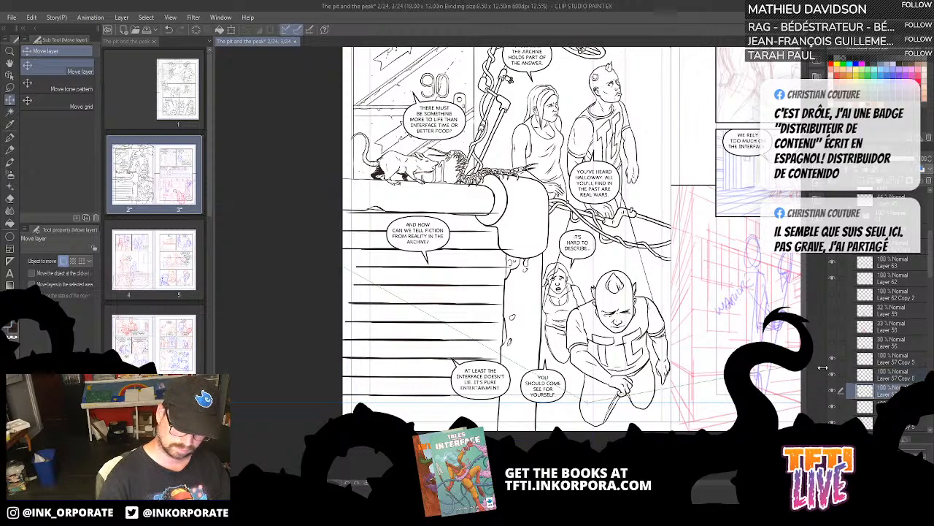
left_click_drag(439, 309, 435, 311)
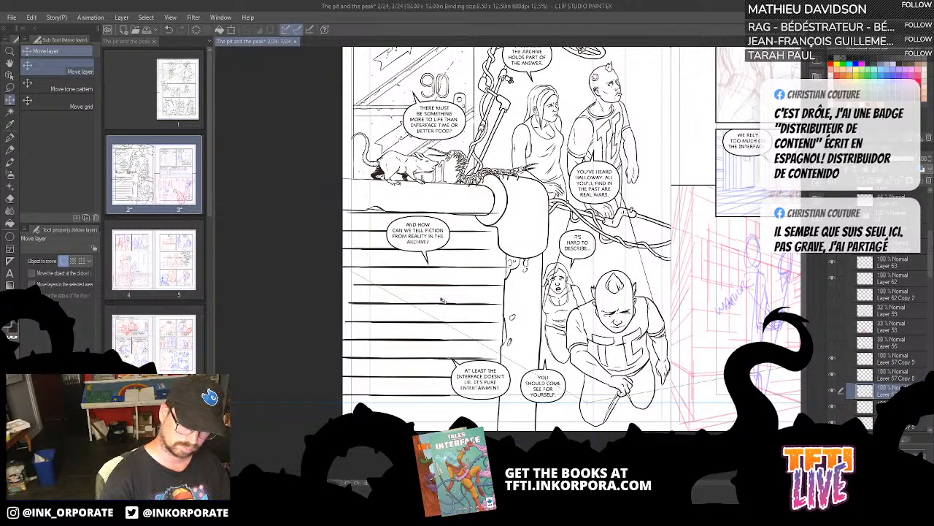
left_click(881, 403)
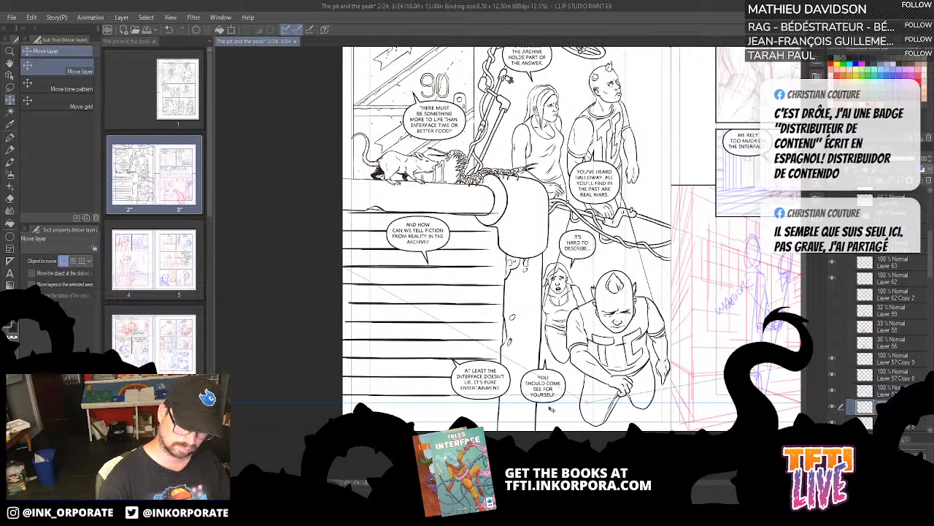
left_click_drag(552, 409, 552, 407)
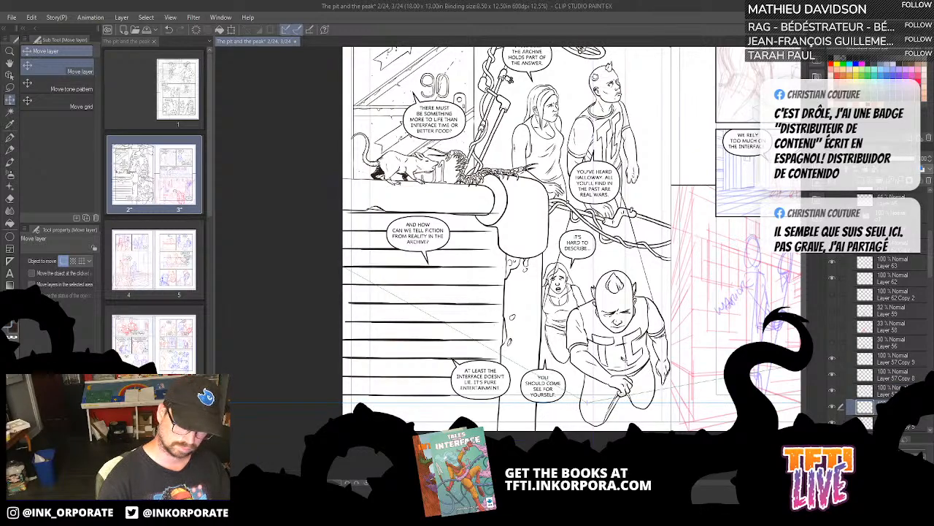
Step: Identify the lines on Layer 57 Copy 9 and Copy 4 by toggling their visibility, and move the Copy 4 lines down to the panel's foot
left_click(832, 359)
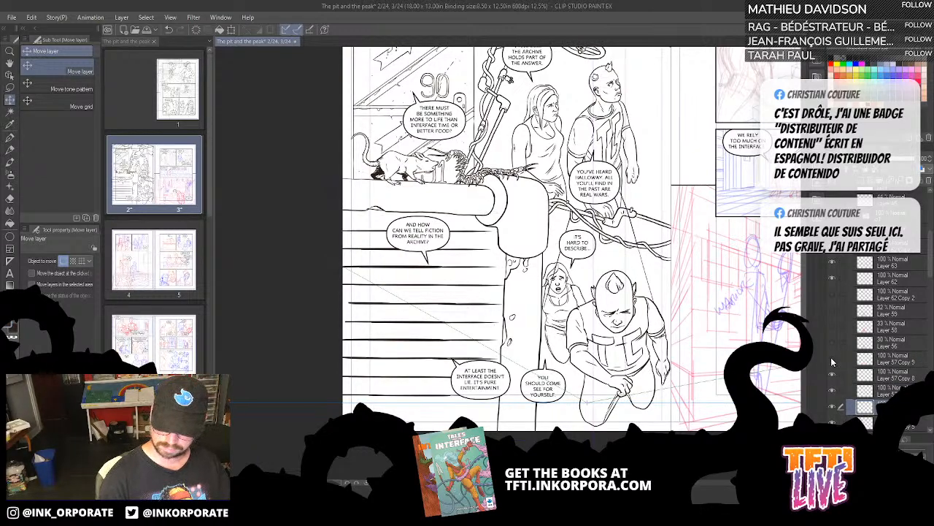
left_click(833, 361)
left_click(895, 359)
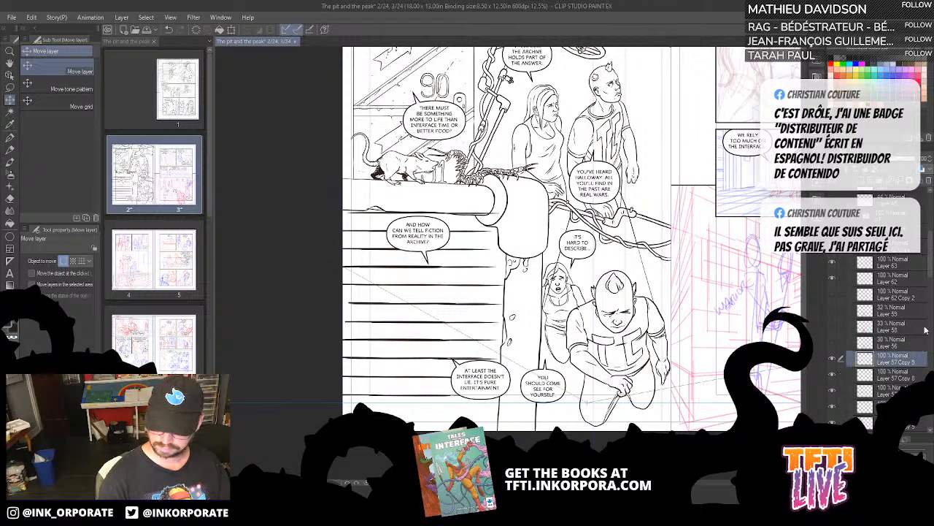
scroll(876, 328, "down", 3)
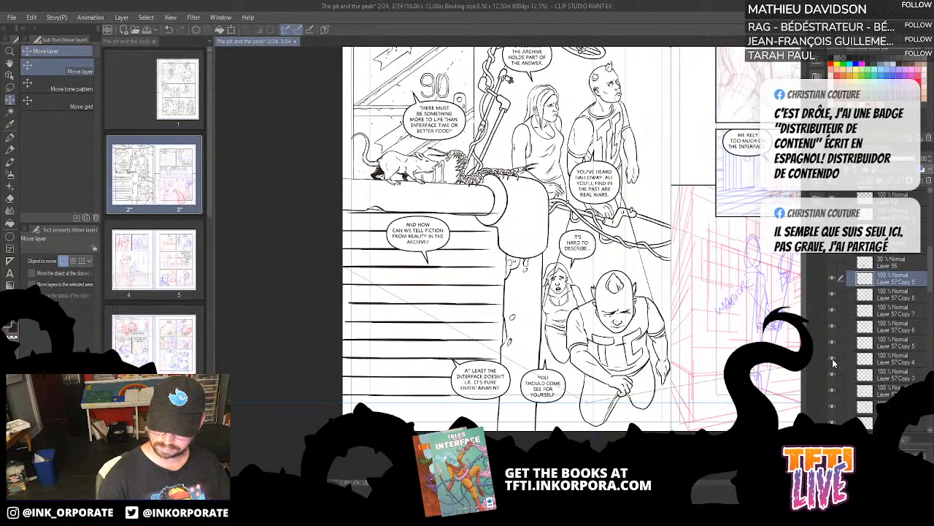
left_click(833, 359)
left_click(833, 359)
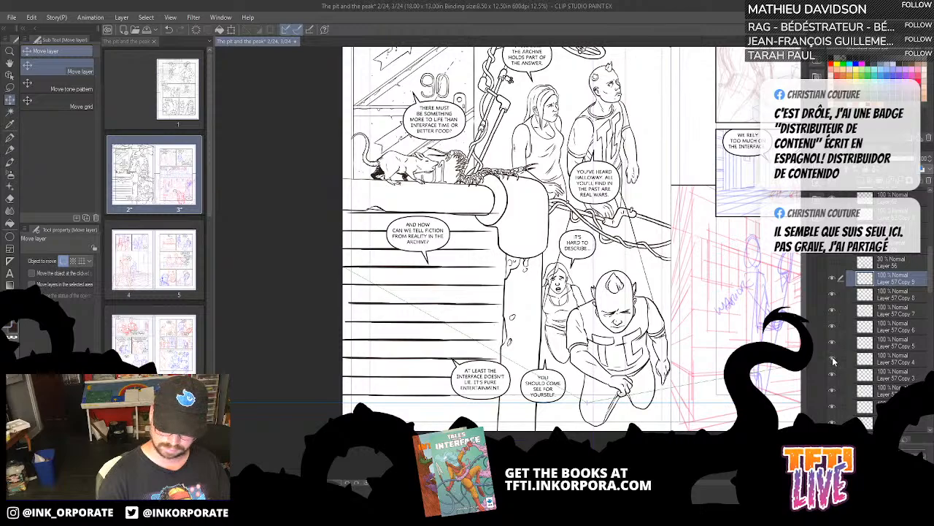
left_click(834, 360)
left_click(834, 359)
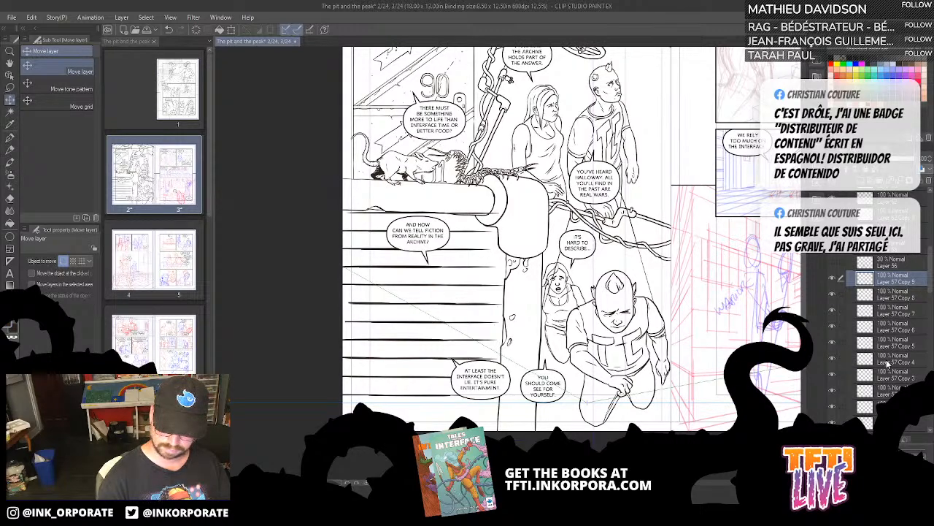
left_click(886, 361)
left_click_drag(502, 359, 499, 431)
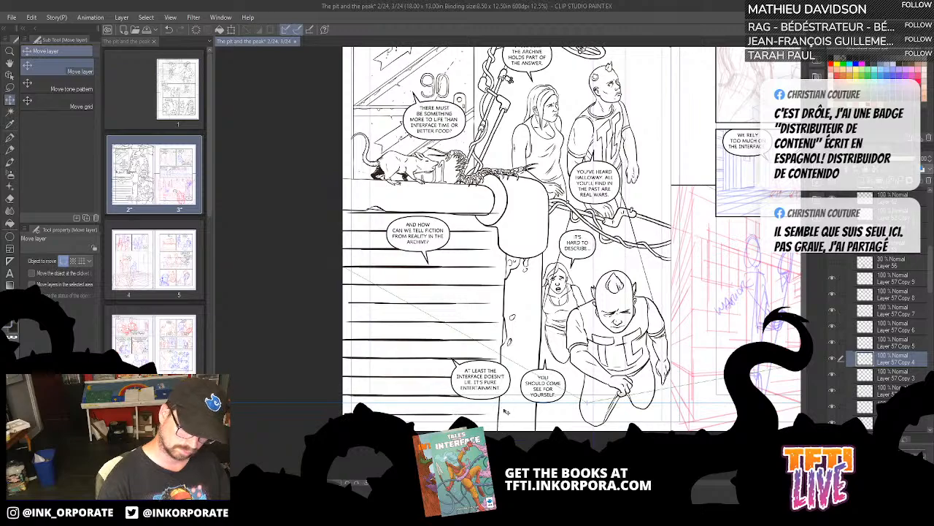
Step: Check the lower line copies by toggling their visibility, and merge Layer 57 and all its copies into one layer
left_click(831, 390)
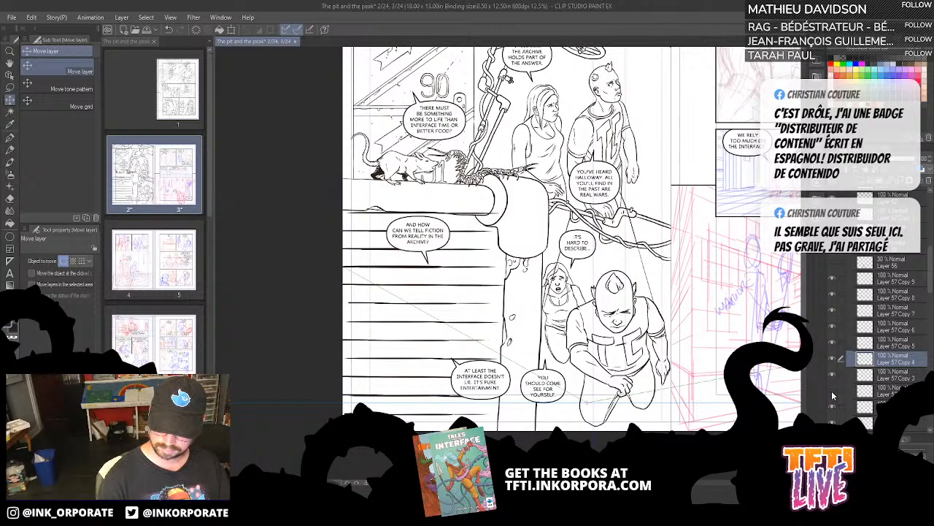
left_click(832, 391)
left_click(833, 408)
left_click(833, 407)
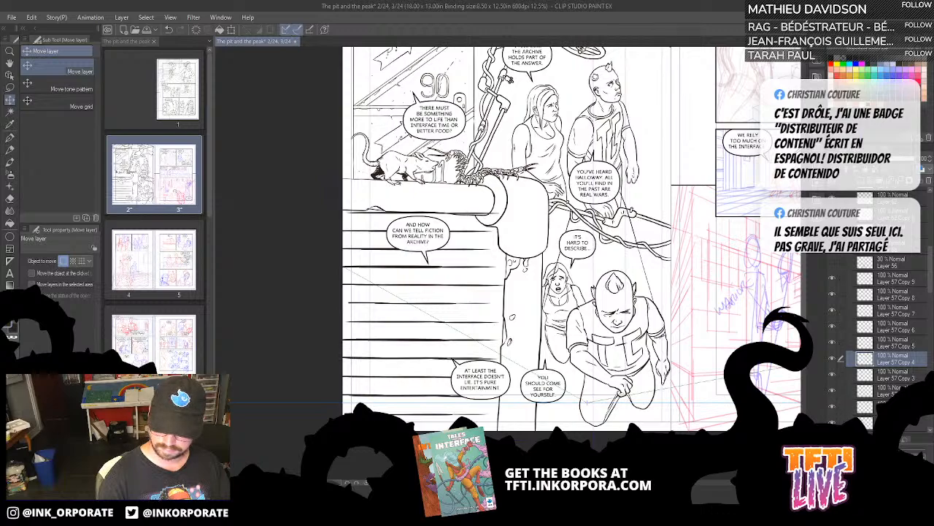
left_click(832, 422)
left_click(832, 422)
left_click(887, 423)
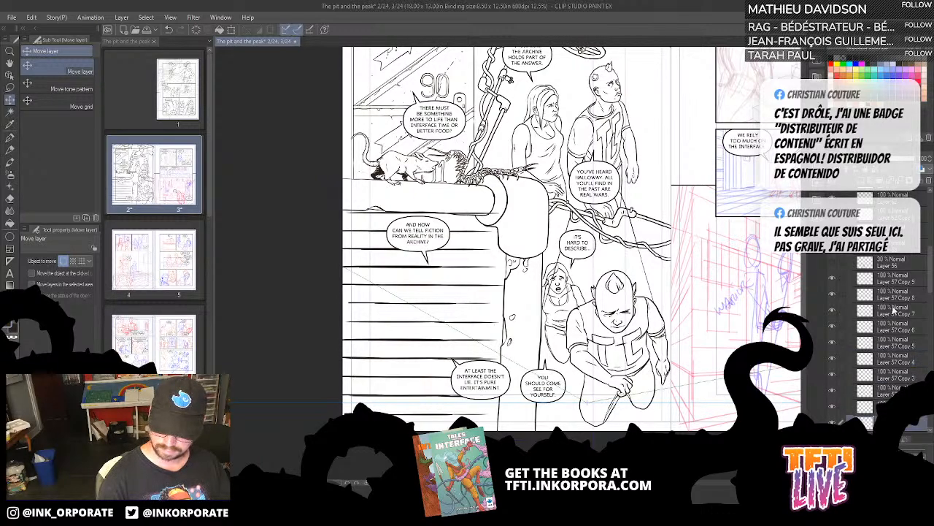
left_click(895, 283, "shift")
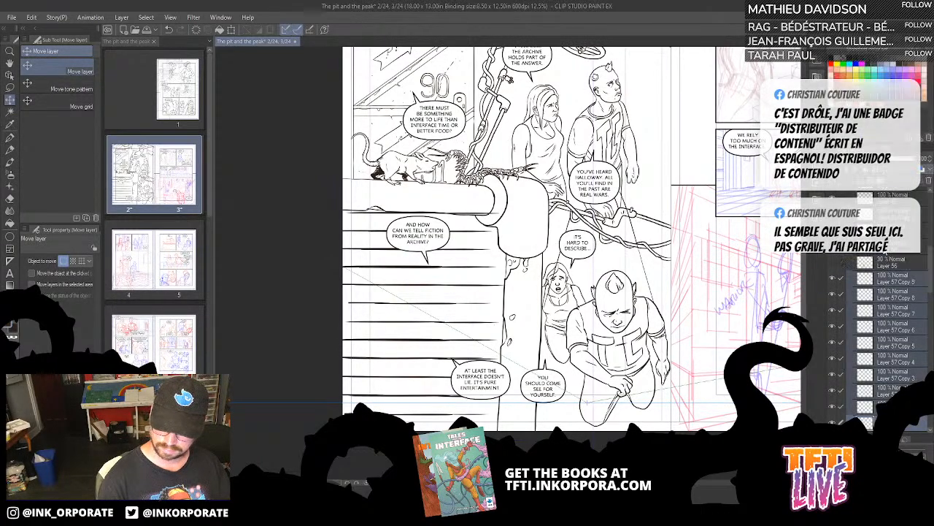
key("shift+alt+e")
Step: Move the merged horizontal lines across the panel to the area around the two crouching figures
left_click_drag(454, 366, 648, 346)
key("ctrl+t")
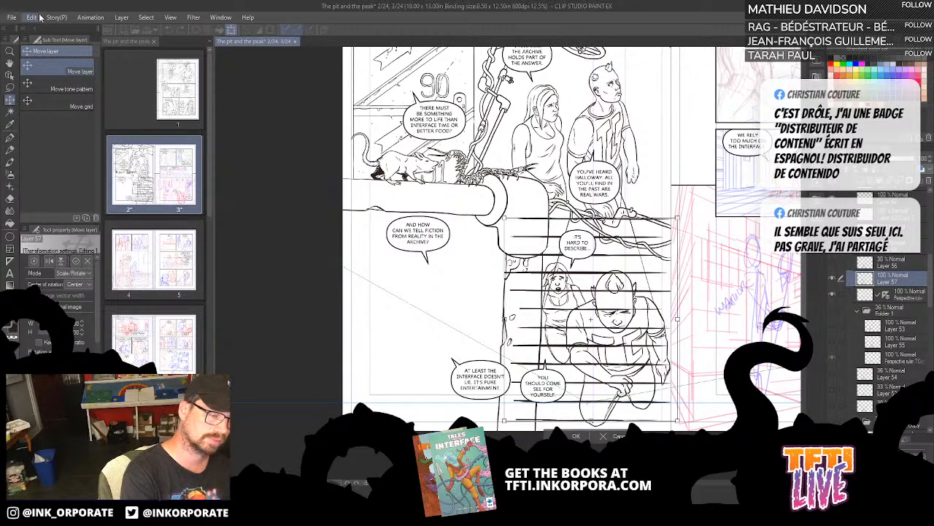
left_click(27, 64)
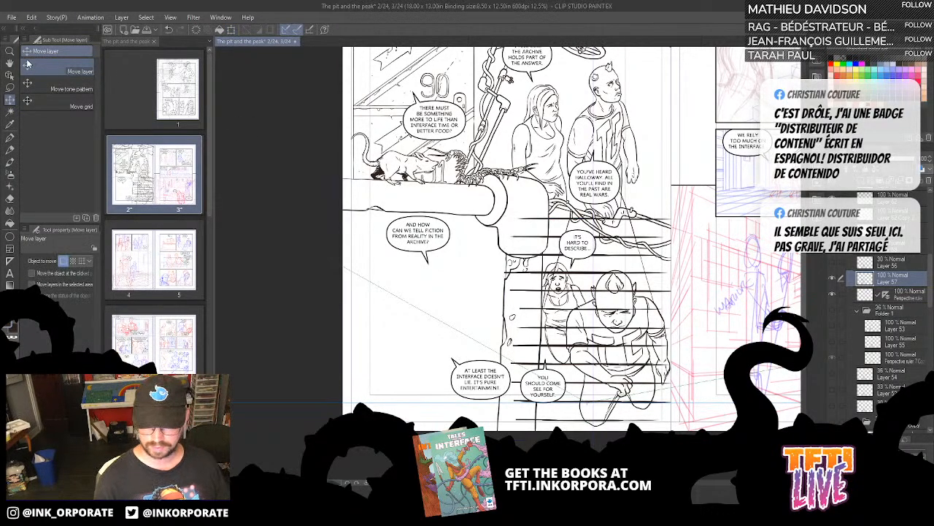
Step: Duplicate the merged lines upward over the standing figures, check the copy's visibility, and select Layer 57 together with its copy
left_click_drag(643, 391, 650, 174)
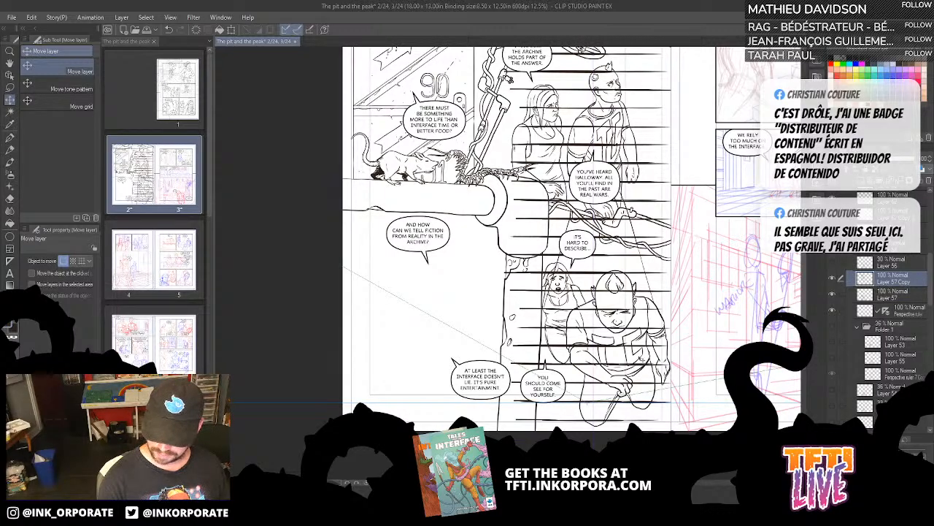
left_click(833, 279)
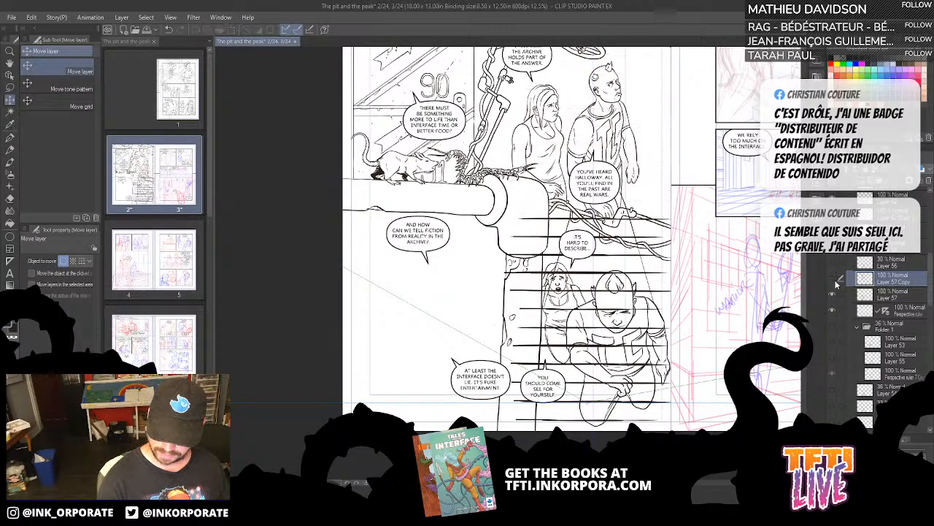
left_click(834, 280)
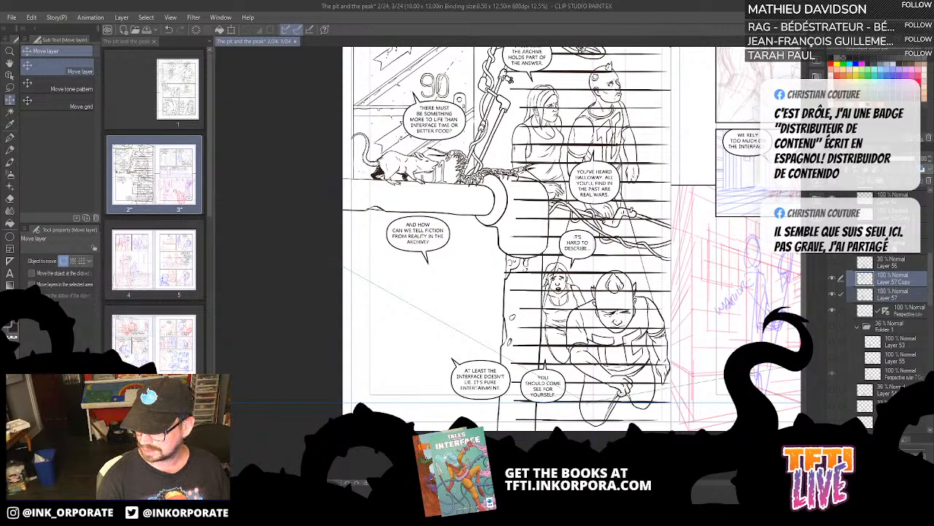
Step: Merge Layer 57 and its copy into a single layer, and check the merged lines by toggling their visibility
right_click(905, 290)
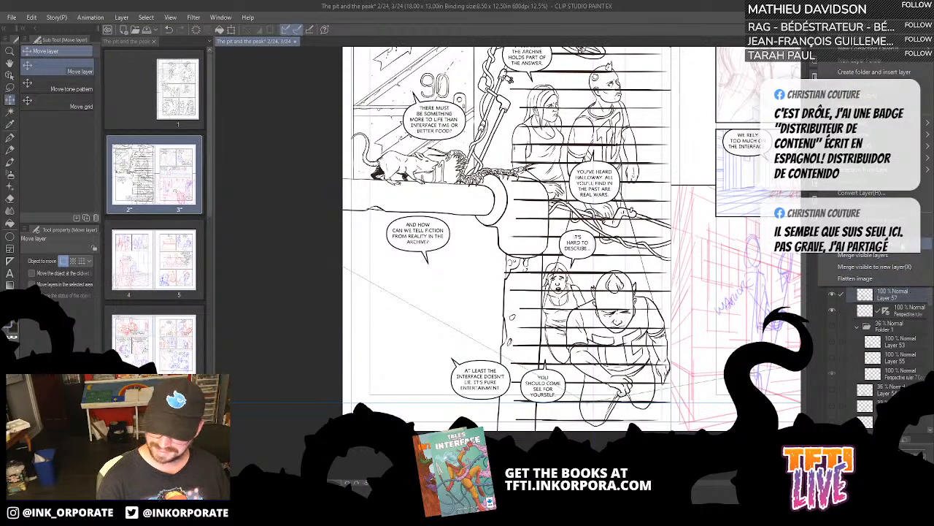
left_click(902, 247)
left_click(834, 283)
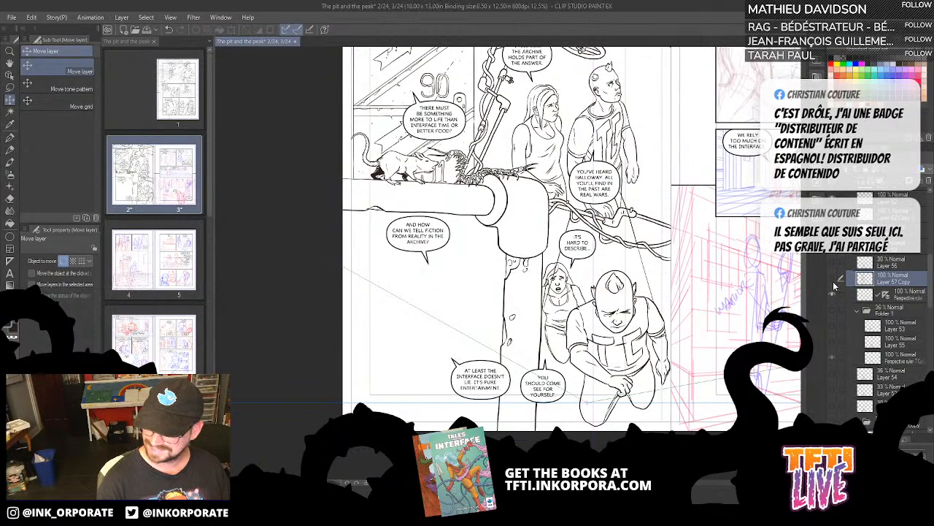
left_click(834, 285)
Step: Start a Free Transform on the merged horizontal lines and pull both upper corners inward and down so the lines taper toward the crouching figures
left_click_drag(705, 307, 643, 354)
key("ctrl+t")
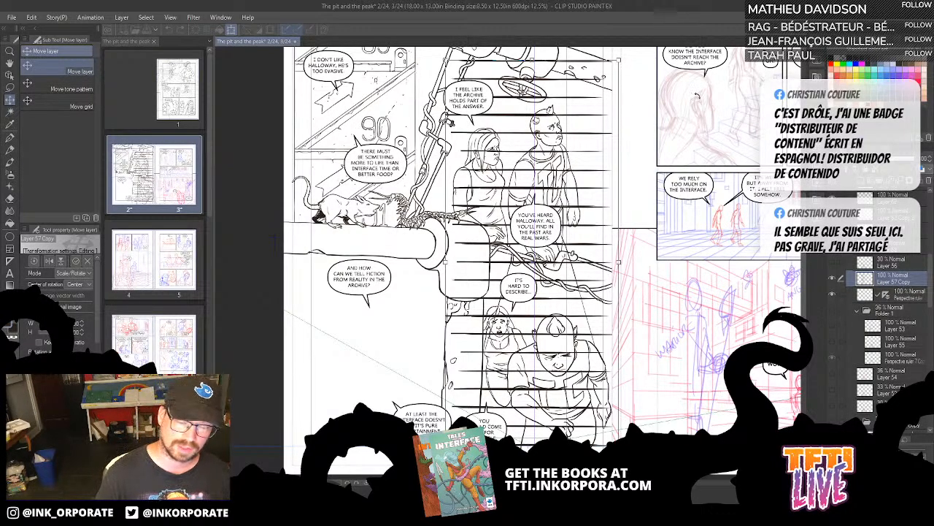
left_click(29, 18)
left_click(123, 18)
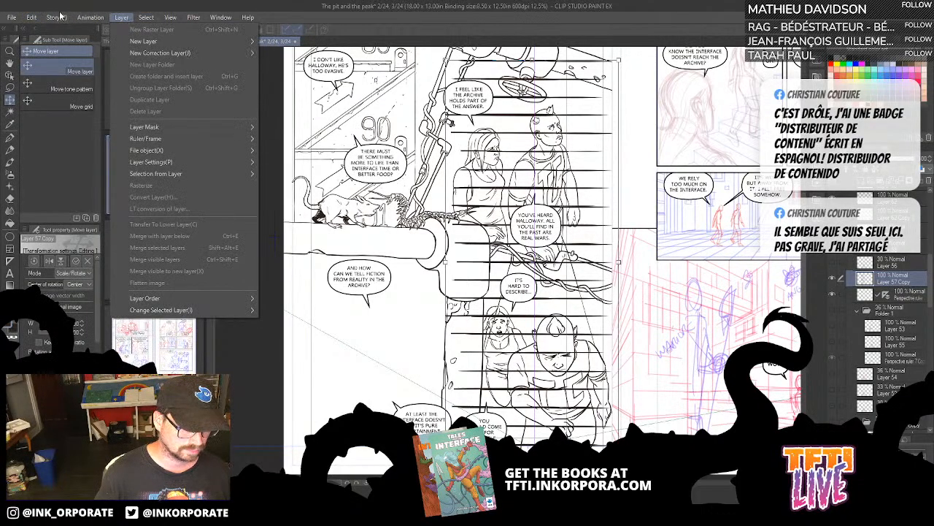
mouse_move(30, 19)
mouse_move(124, 264)
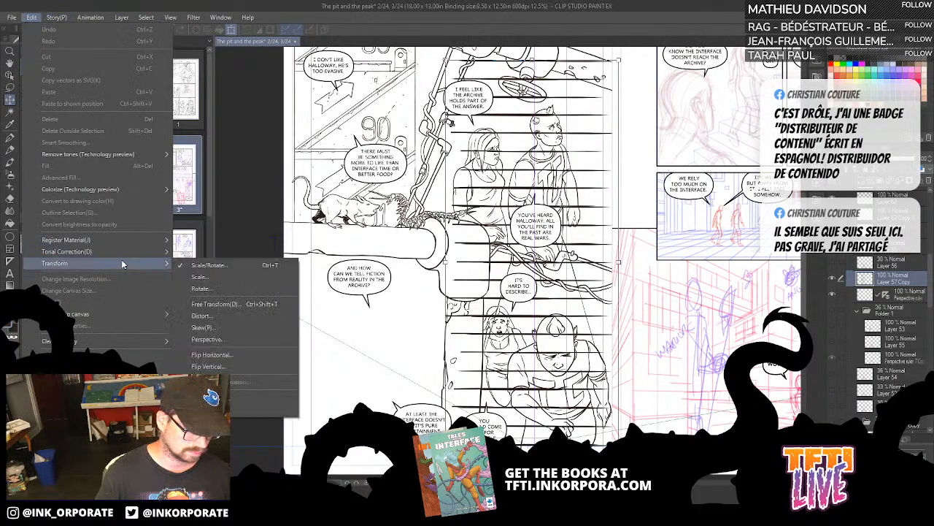
left_click(269, 304)
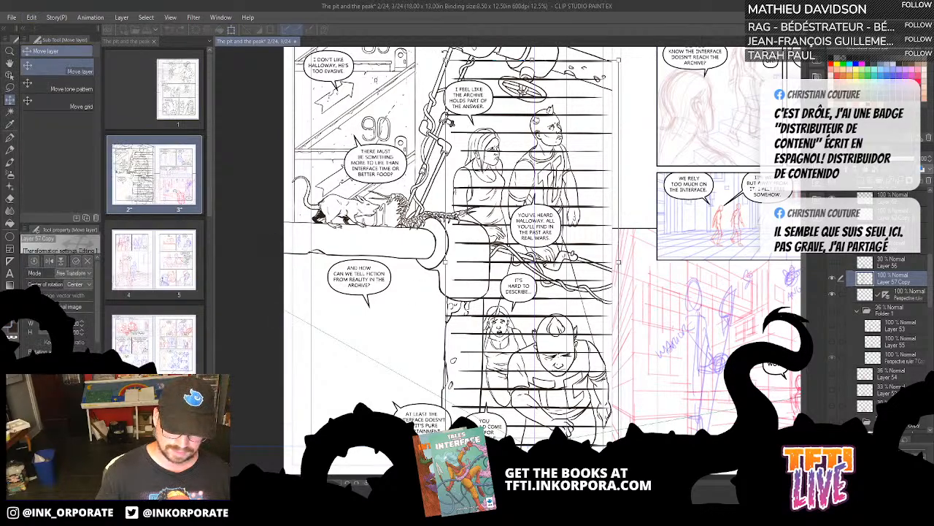
left_click_drag(447, 60, 488, 80)
left_click_drag(619, 61, 539, 245)
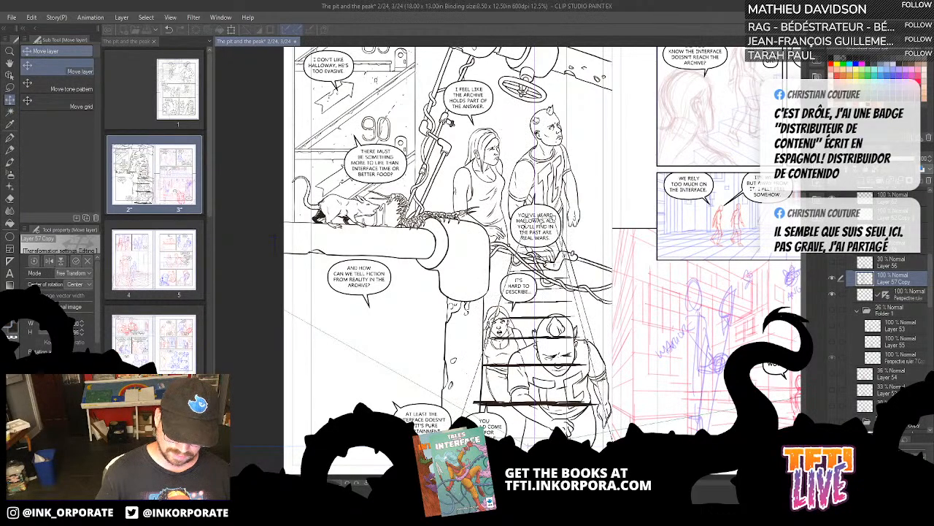
Step: Reshape the free transform by shifting its narrow upper end and pulling both lower corners below the page's bottom edge, level with each other
left_click_drag(540, 189, 539, 142)
left_click_drag(548, 204, 527, 97)
left_click_drag(431, 357, 428, 382)
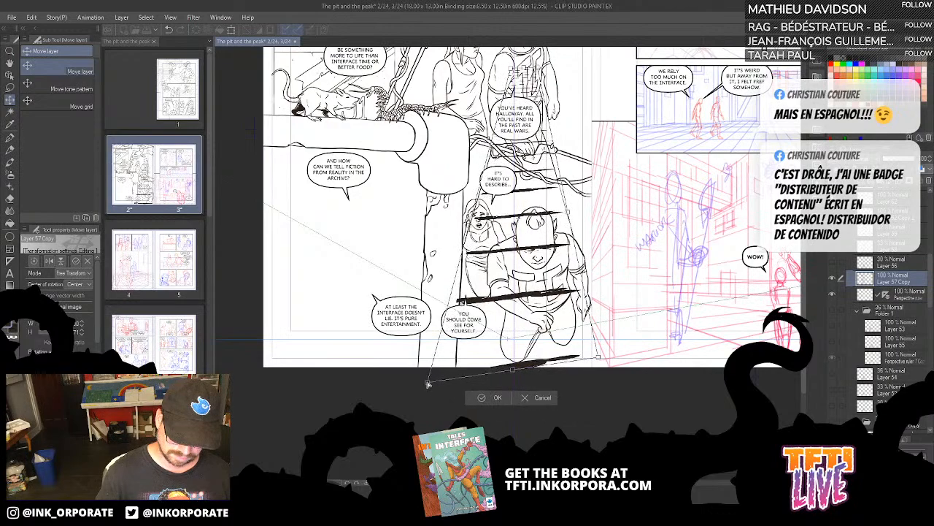
left_click_drag(598, 356, 624, 421)
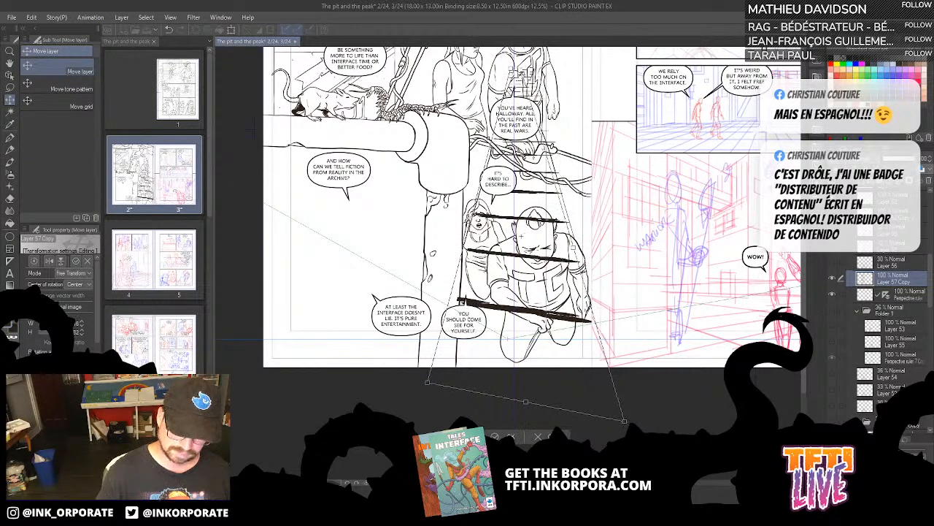
left_click_drag(535, 73, 511, 91)
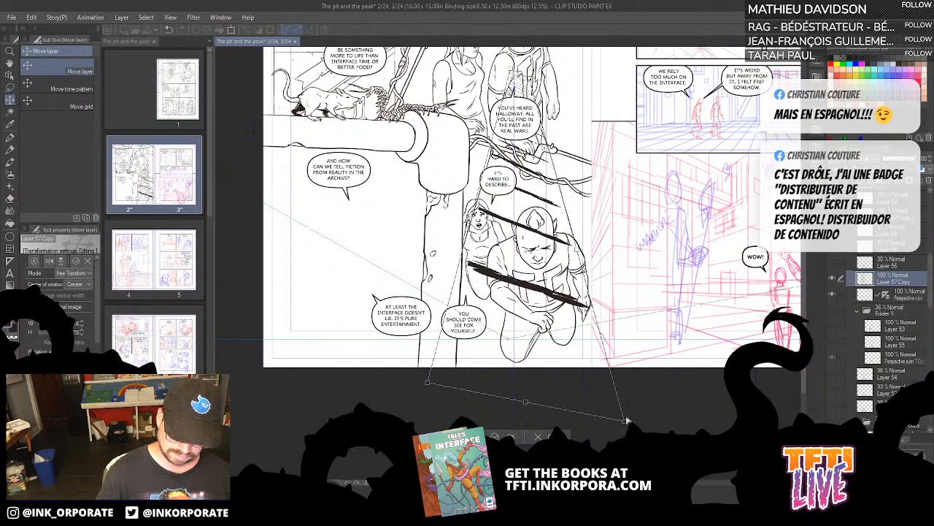
left_click_drag(626, 421, 614, 383)
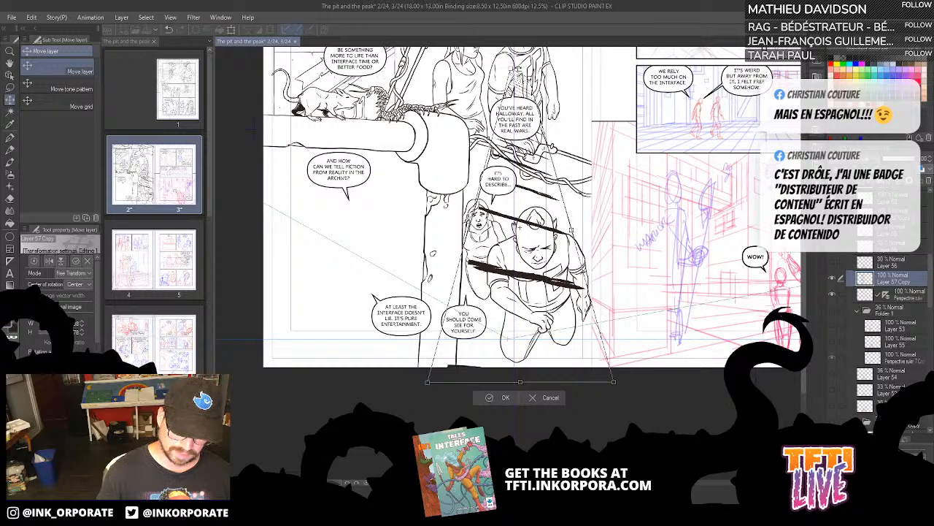
Step: Fine-tune the upper and lower ends of the tapered lines so they recede level behind the crouching figures, and apply the transform
left_click_drag(519, 70, 491, 145)
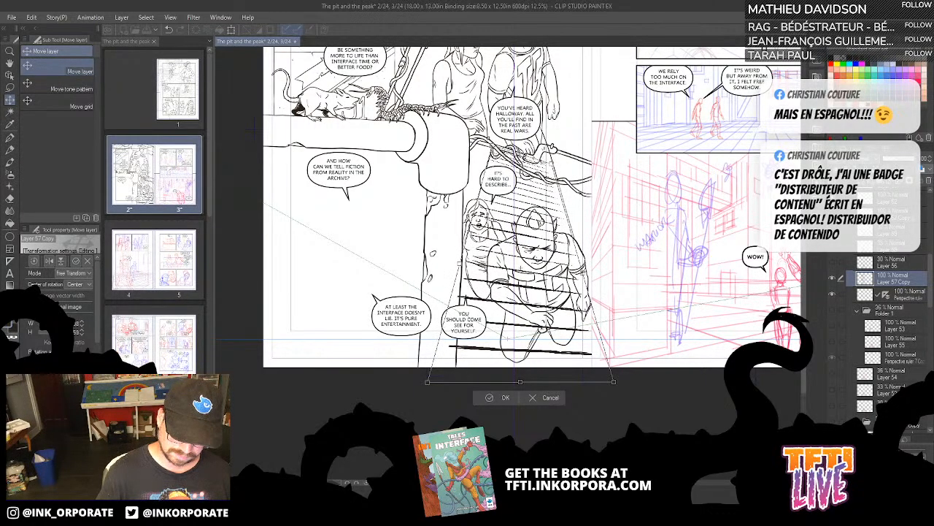
left_click_drag(553, 165, 549, 144)
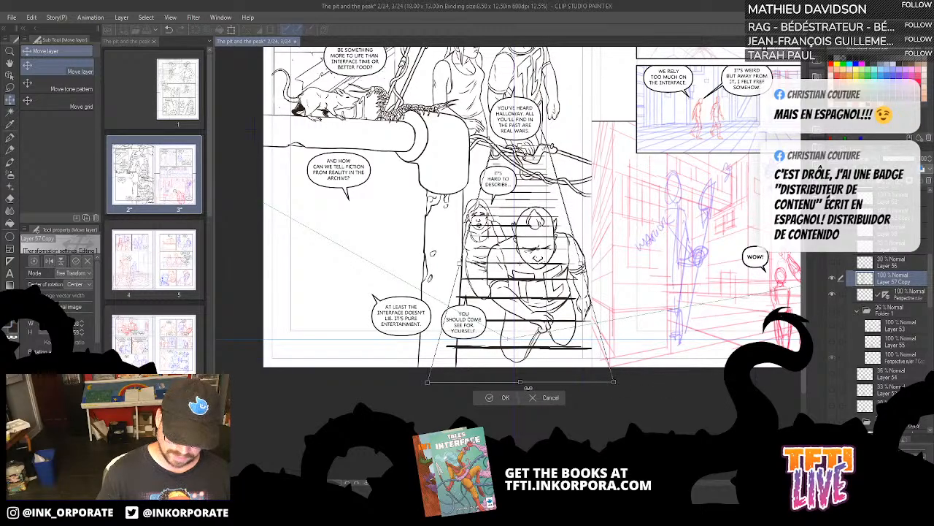
left_click_drag(520, 381, 524, 391)
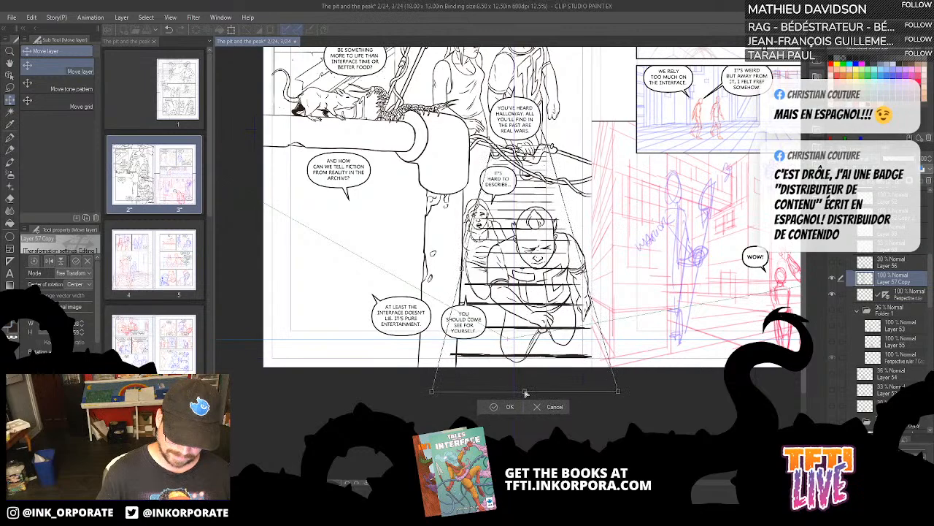
left_click_drag(521, 147, 519, 130)
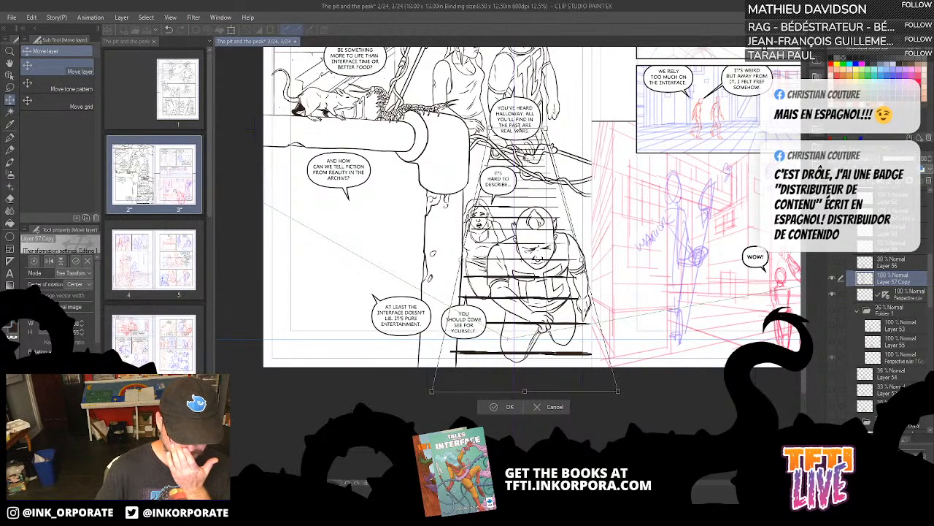
left_click_drag(491, 129, 543, 128)
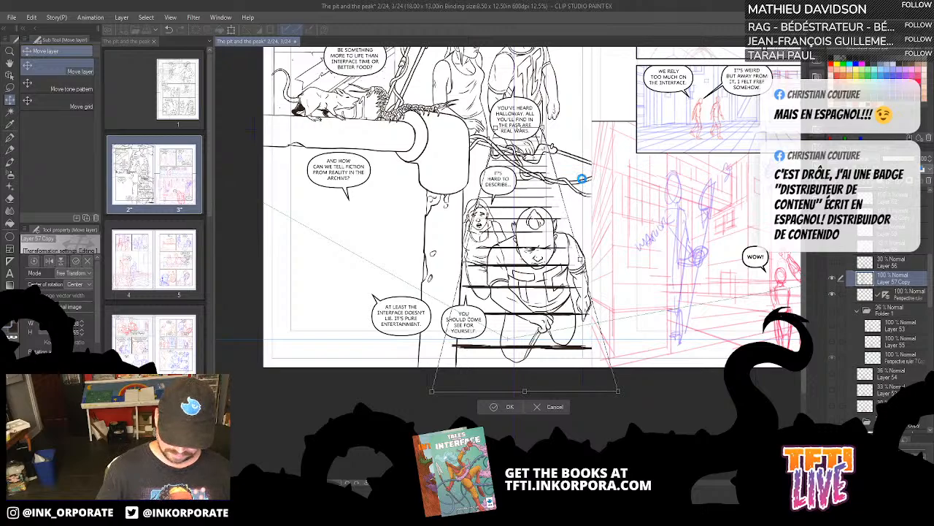
key("Return")
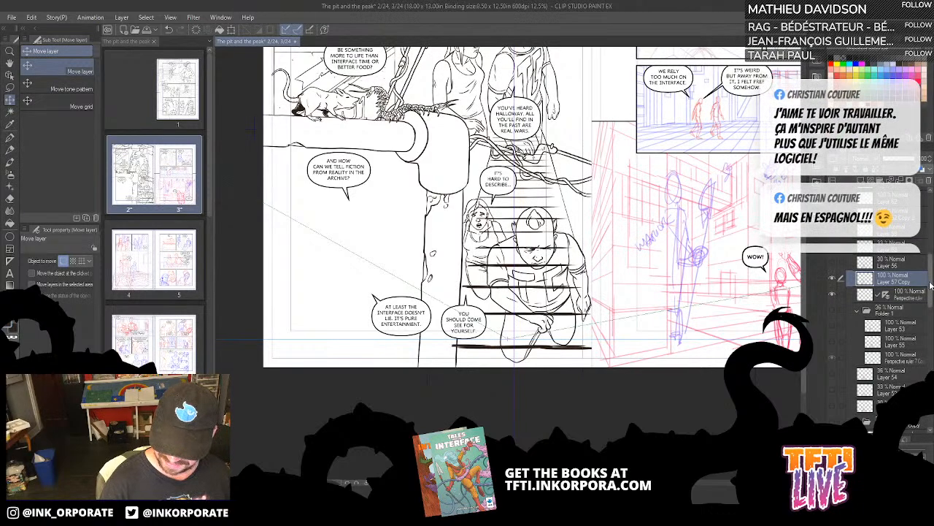
Step: Move Layer 57 Copy directly below Layer 63, select both layers, and lower their opacity to 35%
left_click_drag(932, 286, 930, 267)
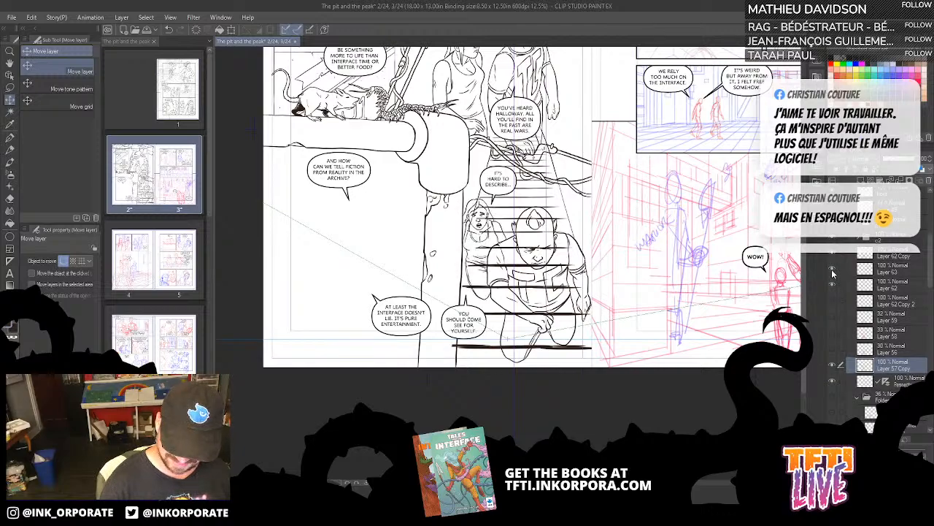
left_click_drag(892, 361, 902, 273)
right_click(902, 267)
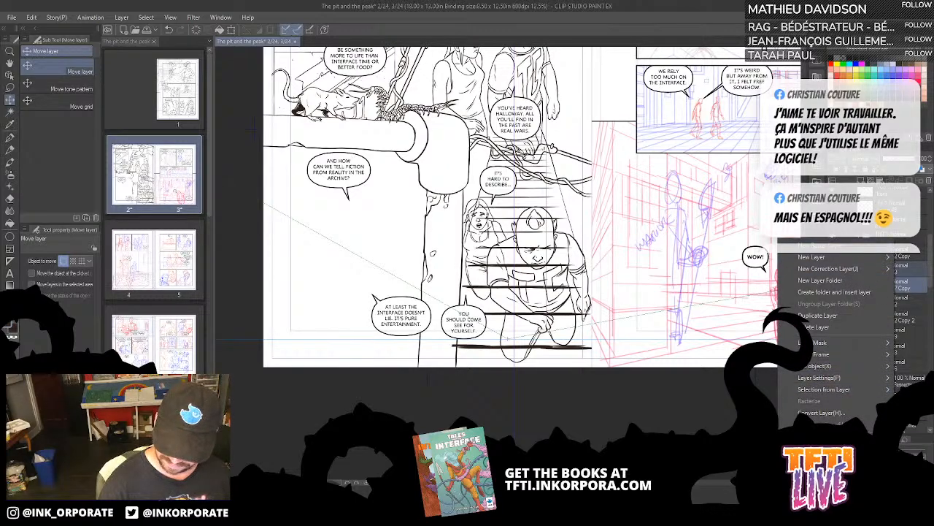
left_click(910, 271)
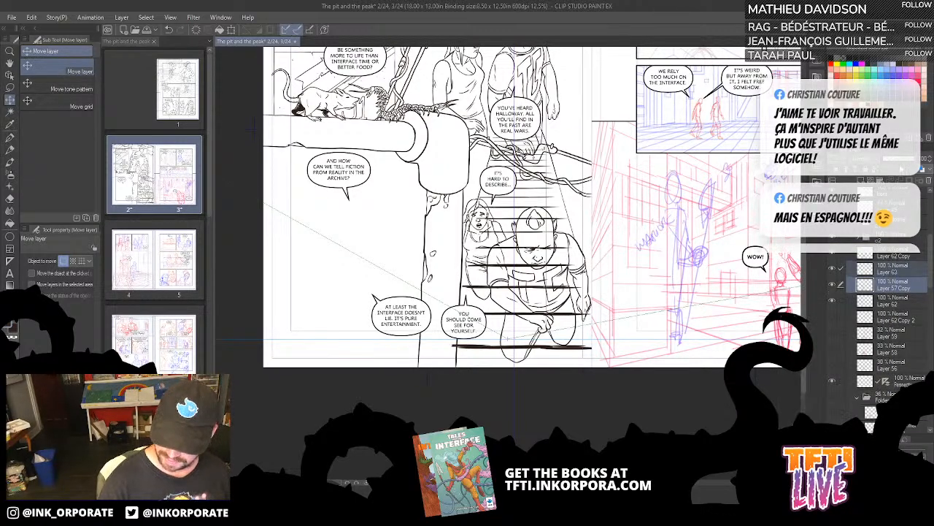
left_click(896, 159)
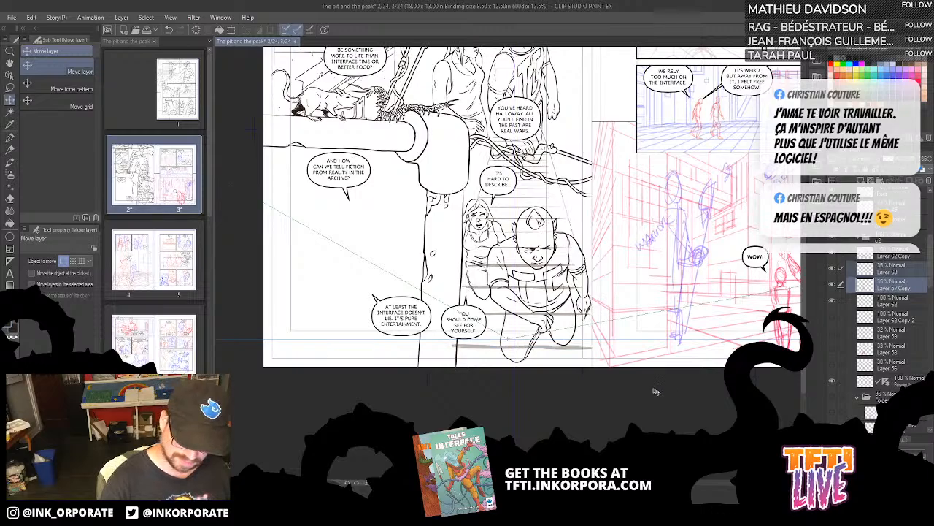
Step: Check the faded guide lines across the panel and merge Layer 63 with Layer 57 Copy
scroll(653, 384, "up", 3)
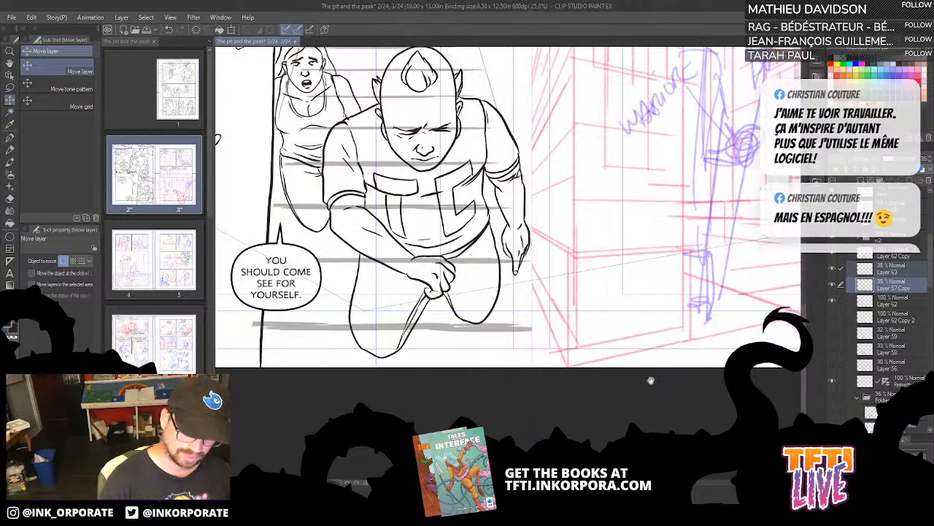
left_click_drag(529, 317, 560, 412)
left_click_drag(650, 254, 658, 359)
scroll(644, 370, "down", 3)
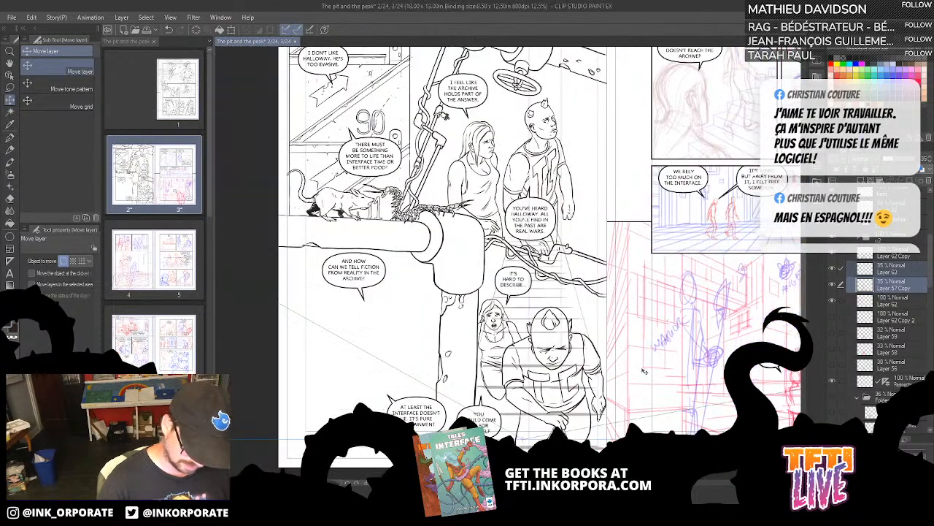
left_click_drag(598, 216, 634, 273)
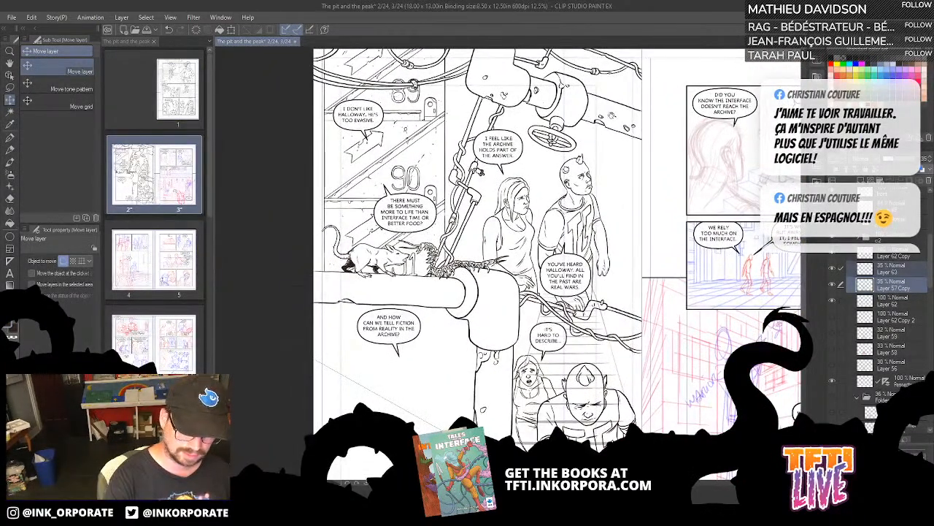
scroll(707, 329, "down", 2)
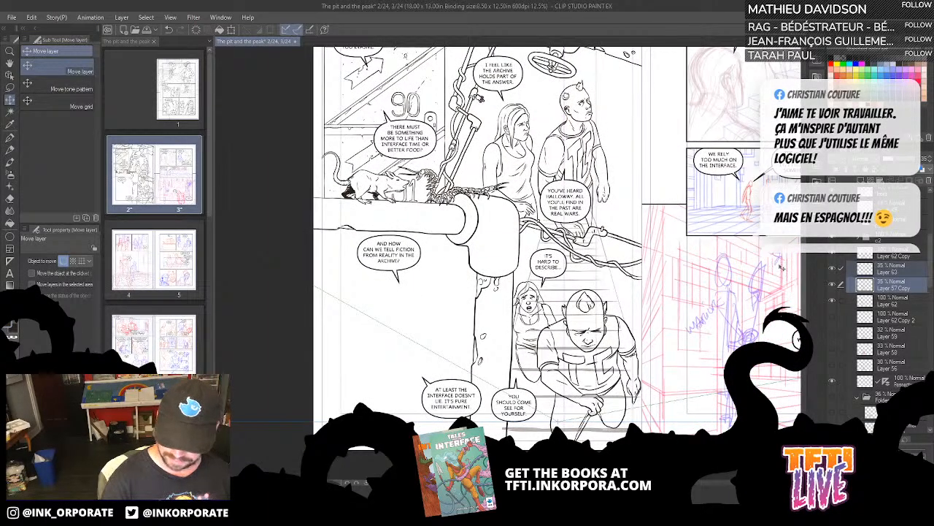
right_click(900, 279)
left_click(893, 239)
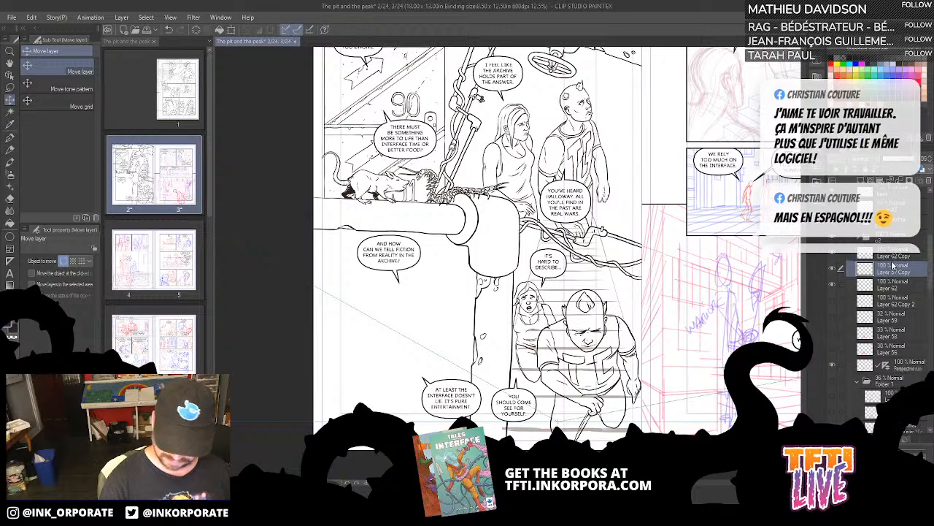
Step: Stretch the merged guide lines wider on both sides, apply the transform, and check them by toggling the layer's visibility
key("ctrl+t")
left_click_drag(495, 341, 471, 341)
left_click_drag(663, 337, 680, 340)
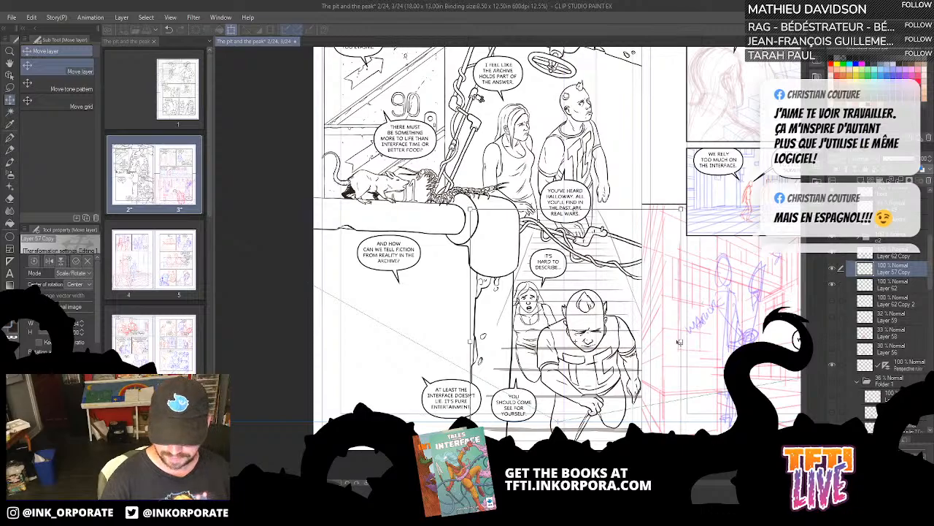
key("Return")
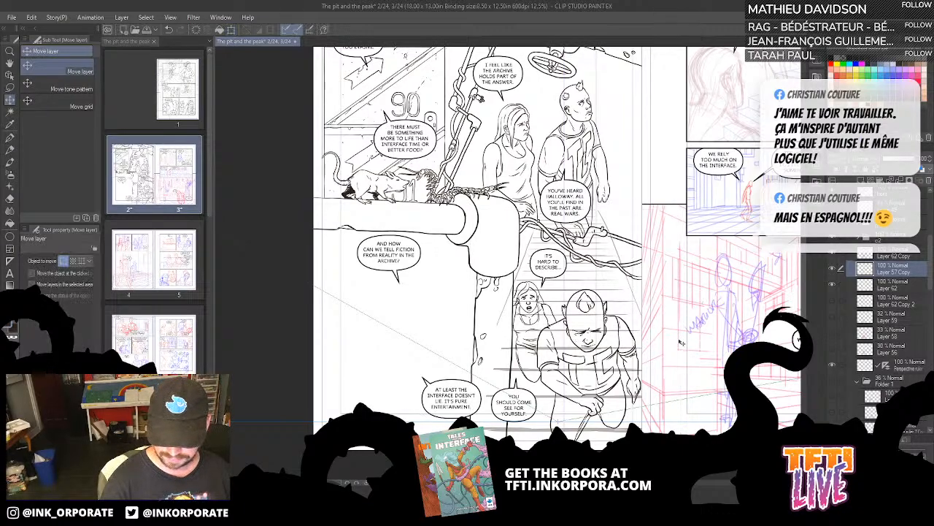
left_click(833, 270)
left_click(833, 270)
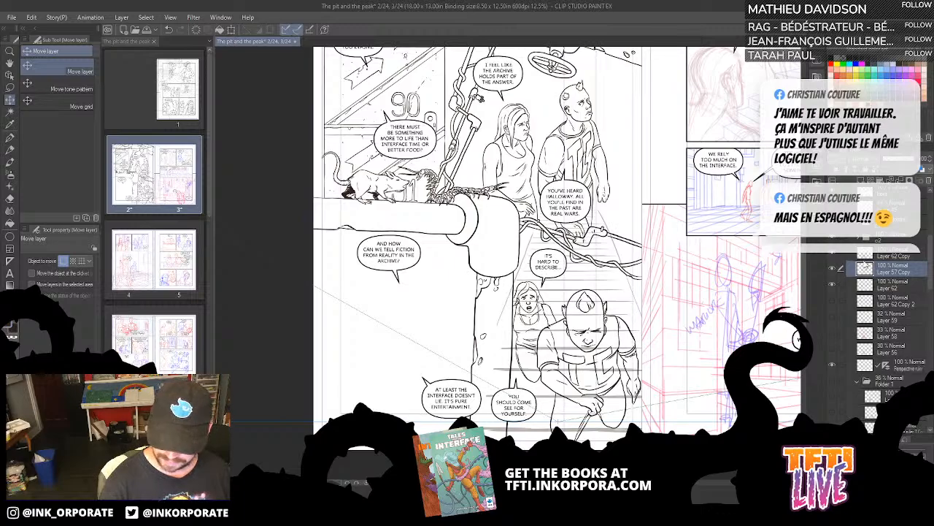
Step: Add a new layer above Layer 57 Copy and choose the G-pen for inking over the tilted guide lines
left_click(862, 180)
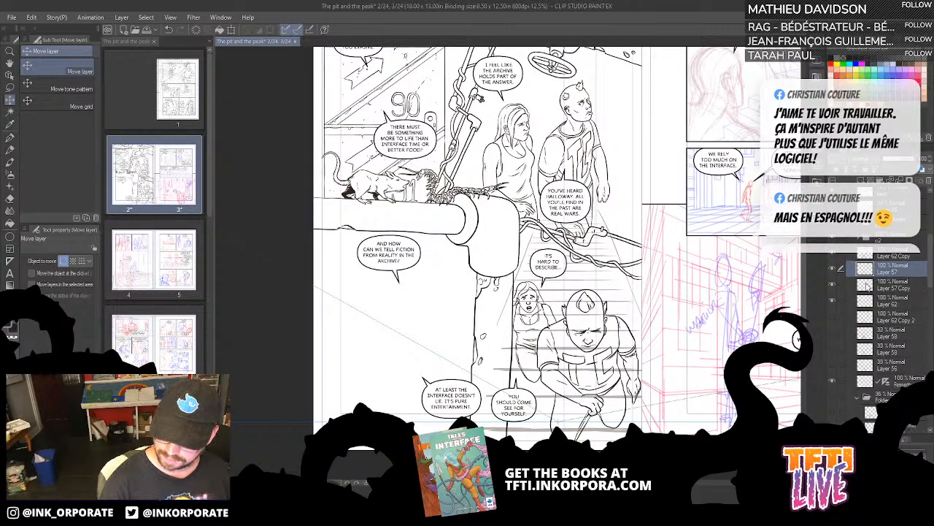
scroll(739, 338, "up", 2)
key("minus")
key("minus")
key("minus")
key("minus")
key("minus")
key("minus")
key("minus")
key("minus")
key("minus")
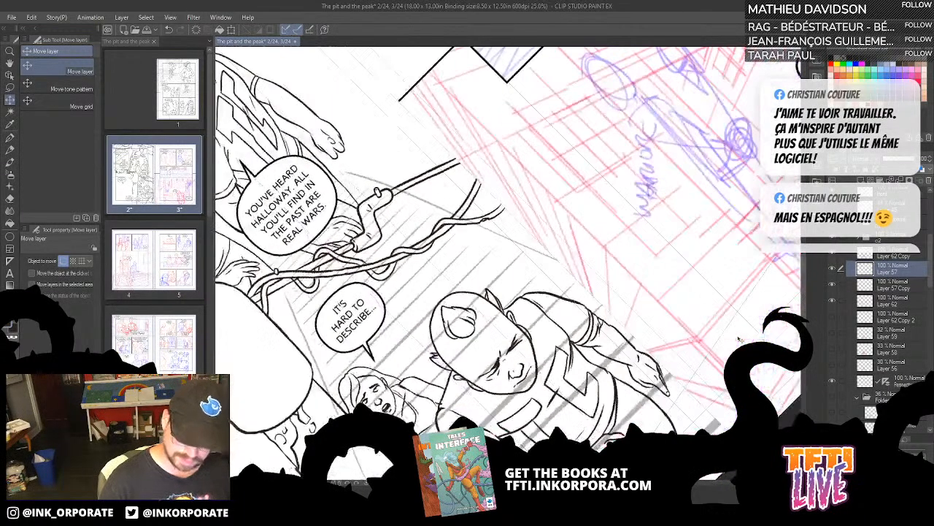
left_click_drag(739, 338, 760, 135)
left_click(10, 138)
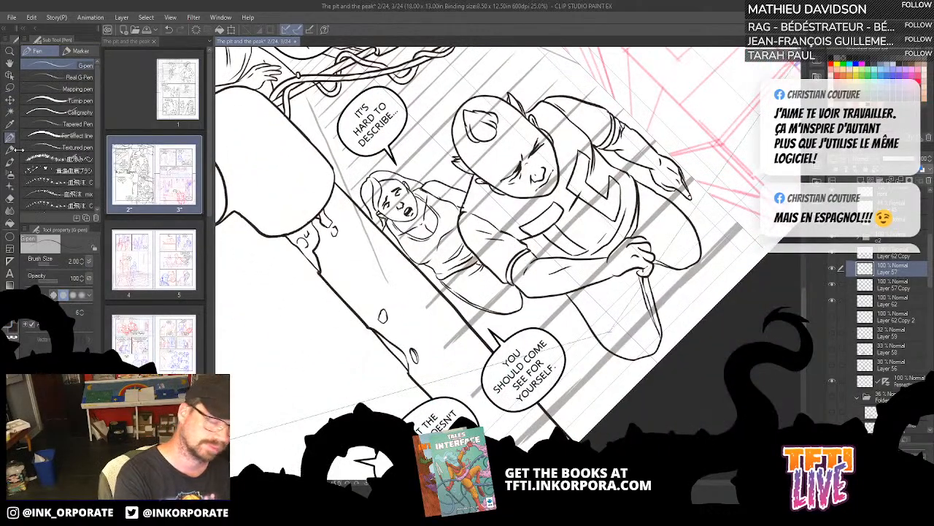
Step: Ink the guide line nearest the panel's lower edge on both sides of the kneeling man's knee
left_click_drag(588, 369, 579, 322)
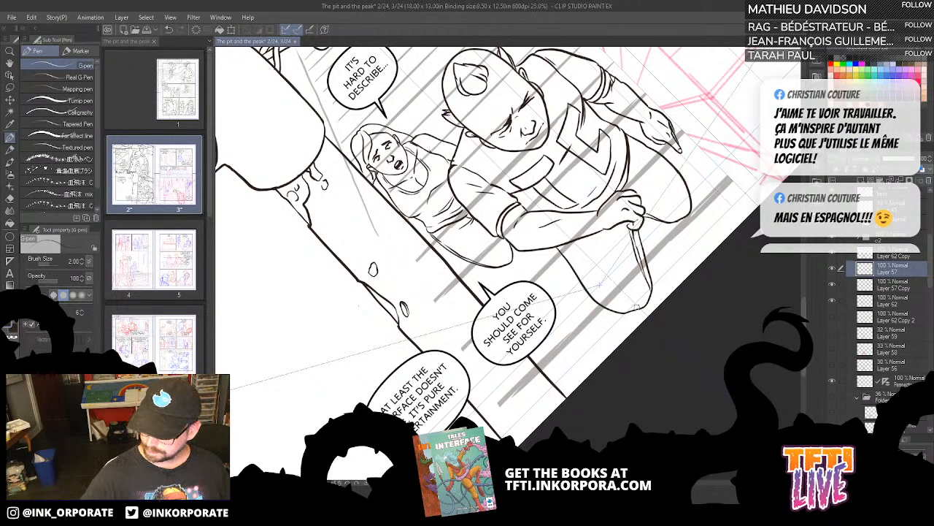
left_click_drag(599, 289, 582, 250)
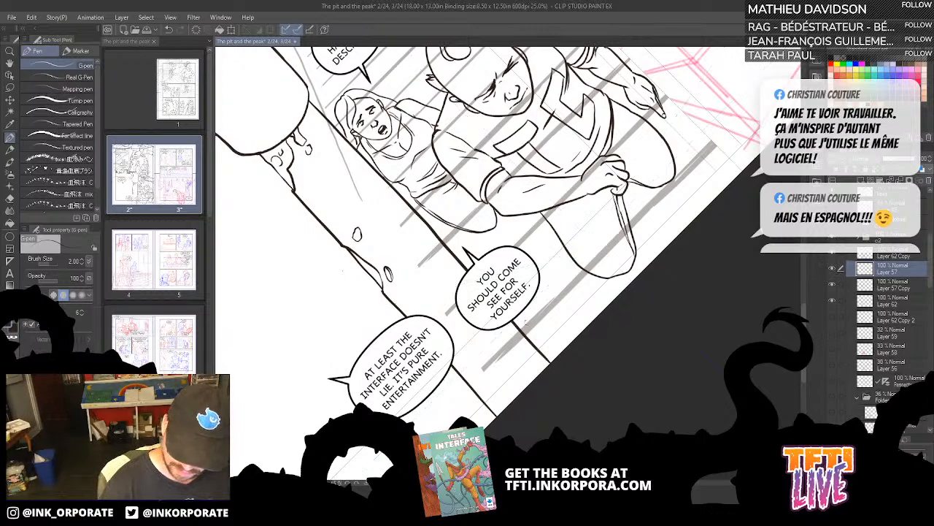
mouse_move(527, 327)
left_mouse_down()
mouse_move(522, 334)
mouse_move(579, 278)
left_mouse_up()
key("ctrl+z")
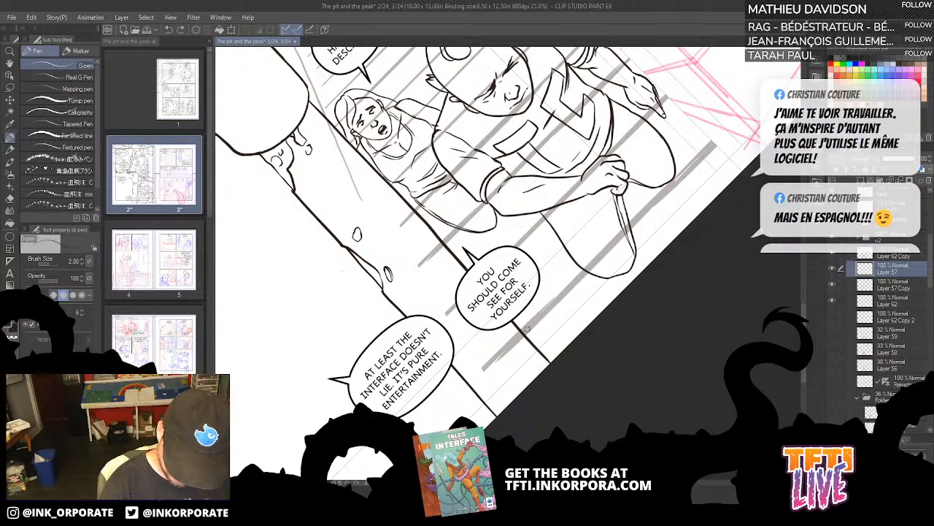
left_click_drag(523, 332, 584, 271)
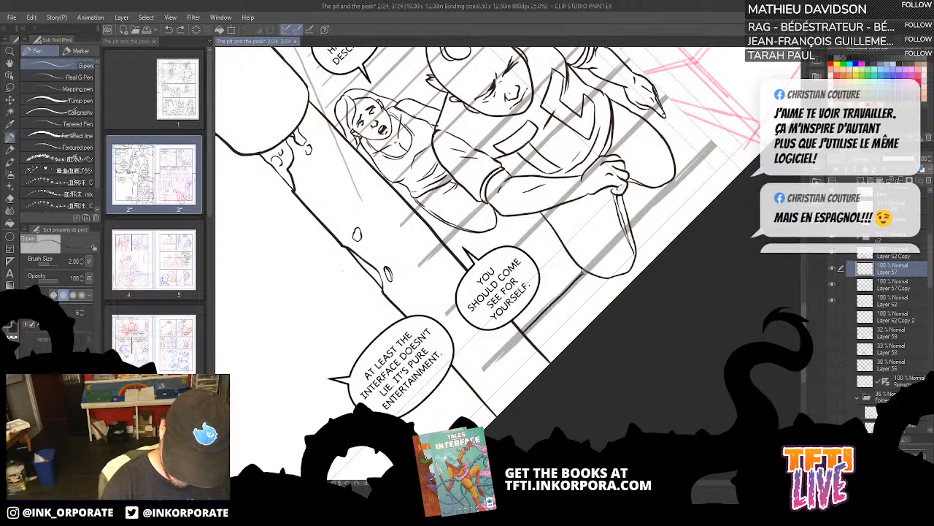
left_click_drag(665, 229, 578, 315)
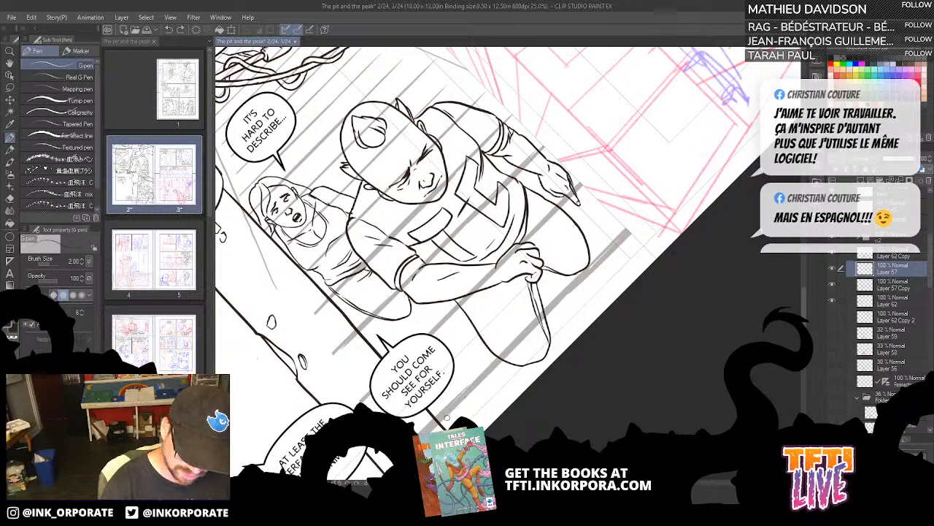
left_click_drag(444, 420, 503, 360)
left_click_drag(544, 316, 651, 211)
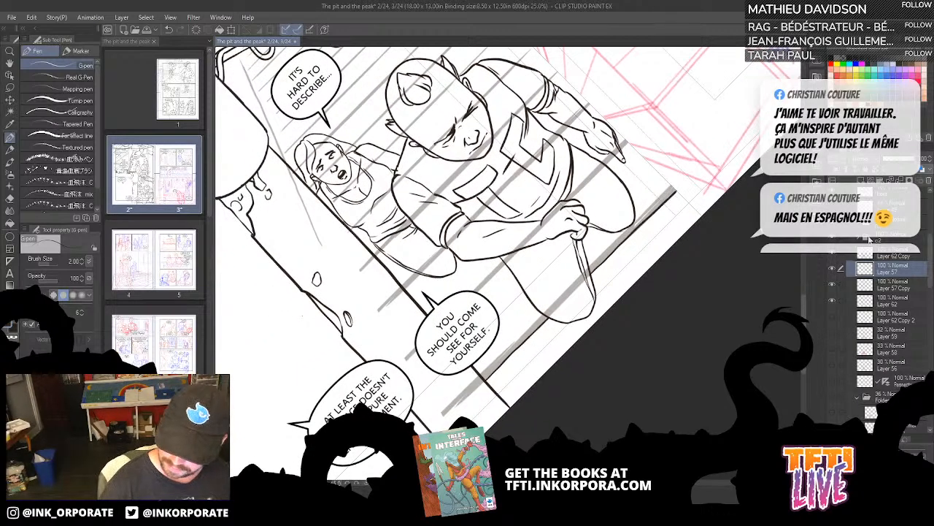
Step: Hide the "You should come see for yourself" balloon and check the inked line by toggling Layer 57's visibility
scroll(931, 257, "up", 5)
scroll(931, 257, "up", 5)
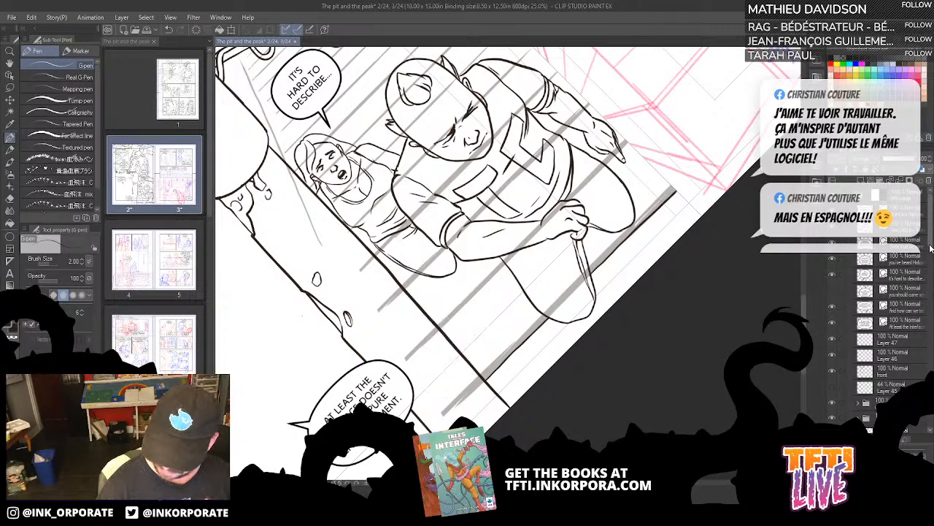
scroll(839, 337, "down", 5)
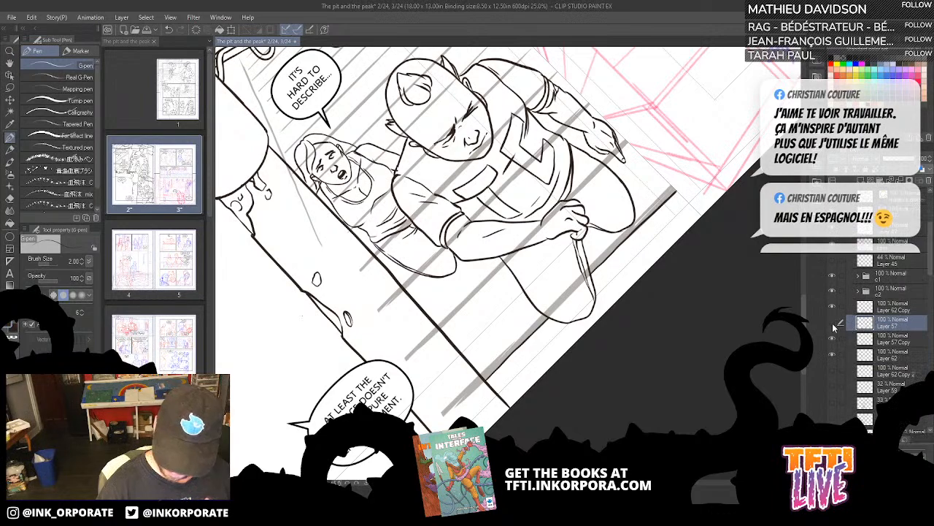
left_click(833, 324)
left_click(832, 324)
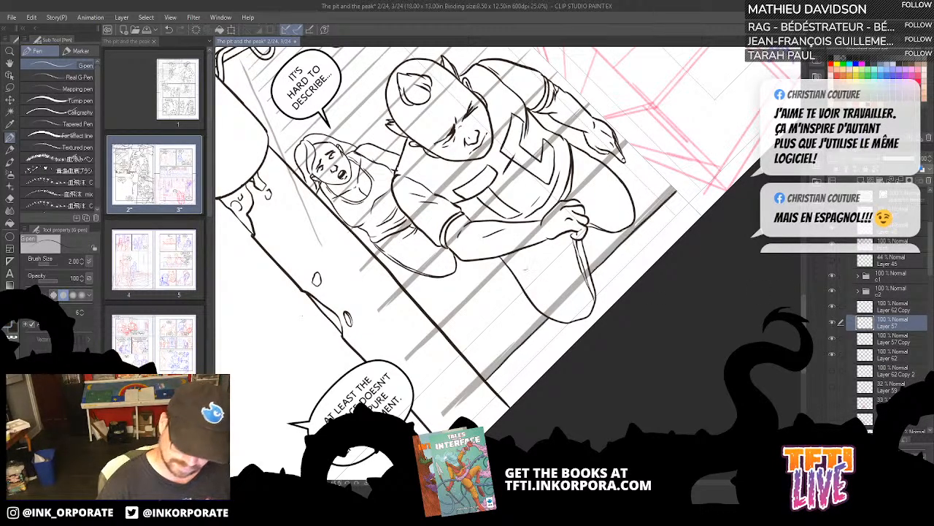
Step: Ink the next guide line from beneath the kneeling man's forearm down to the edge beside him
key("minus")
key("minus")
key("minus")
left_click_drag(480, 308, 483, 260)
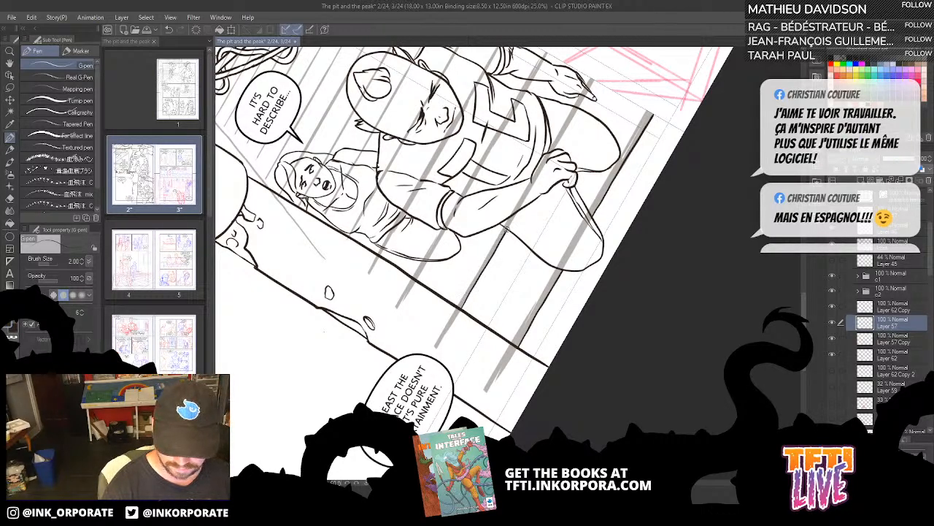
left_click_drag(522, 208, 478, 335)
left_click_drag(528, 212, 545, 184)
left_click_drag(491, 236, 577, 147)
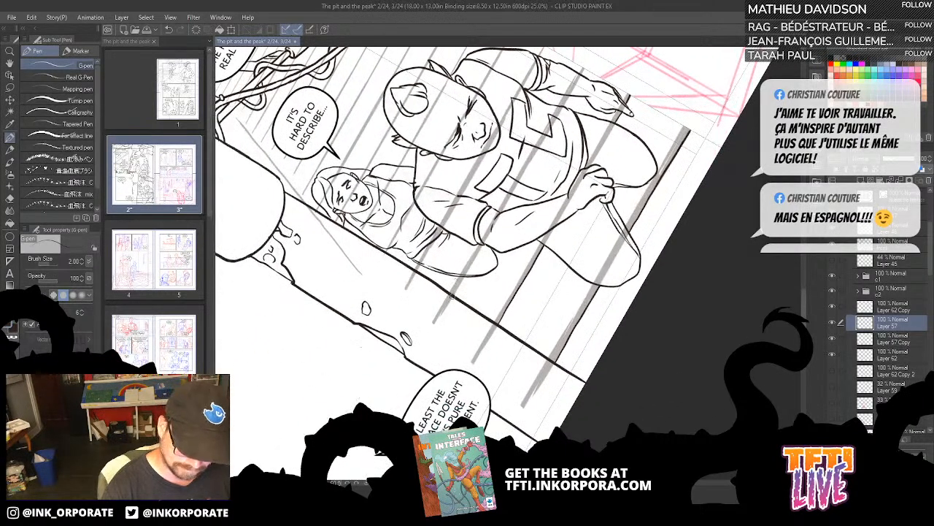
mouse_move(452, 297)
left_mouse_down()
mouse_move(465, 269)
mouse_move(454, 300)
left_mouse_up()
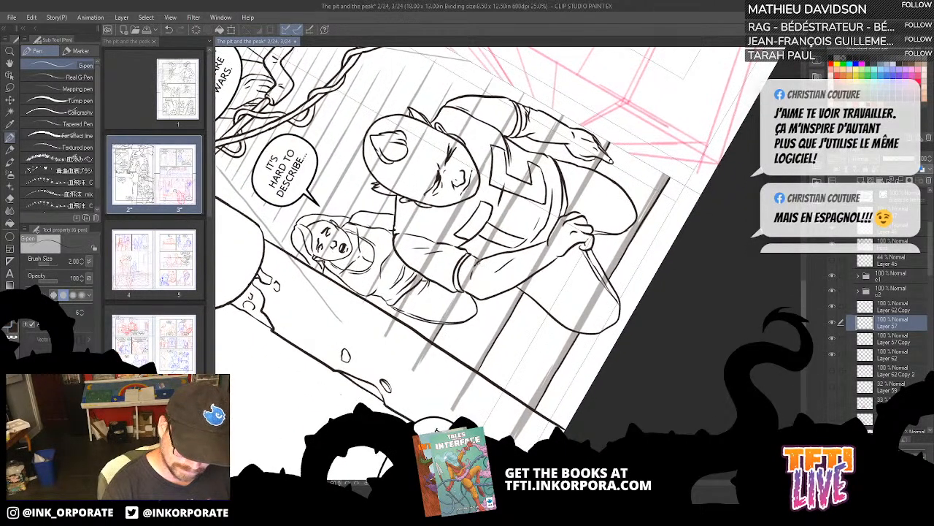
Step: Ink the short guide-line segments above the man's shoulder and behind his head, then try the line near the "It's hard to describe..." balloon
left_click_drag(494, 238, 439, 350)
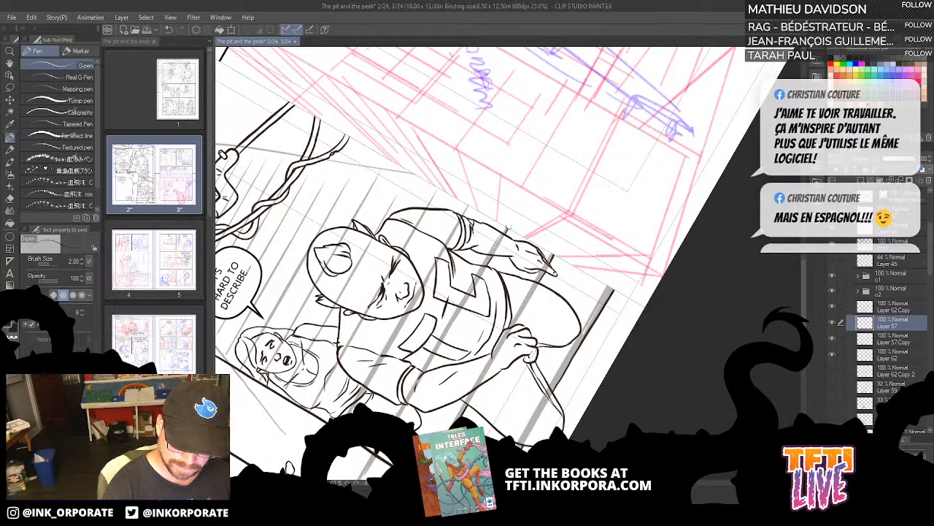
mouse_move(508, 225)
left_mouse_down()
mouse_move(524, 242)
mouse_move(499, 250)
mouse_move(472, 239)
left_mouse_up()
left_click_drag(469, 273, 545, 187)
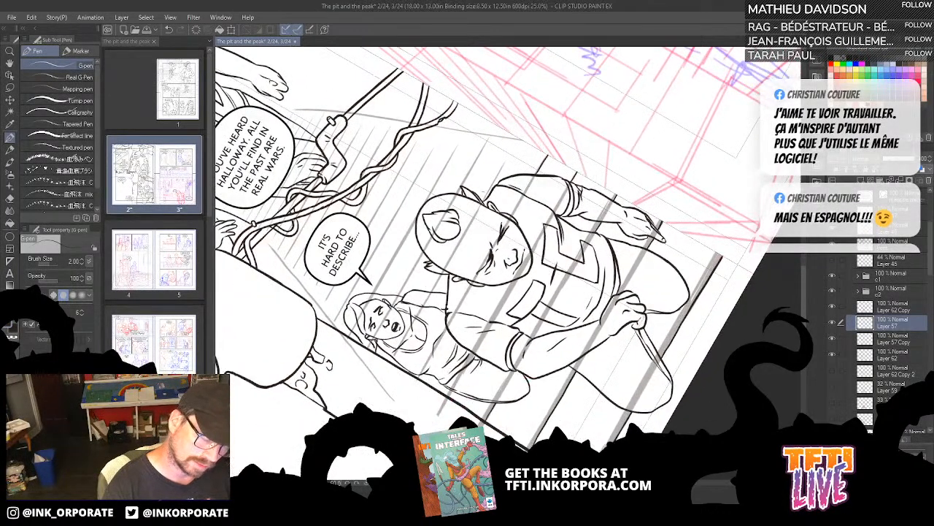
left_click_drag(409, 329, 410, 360)
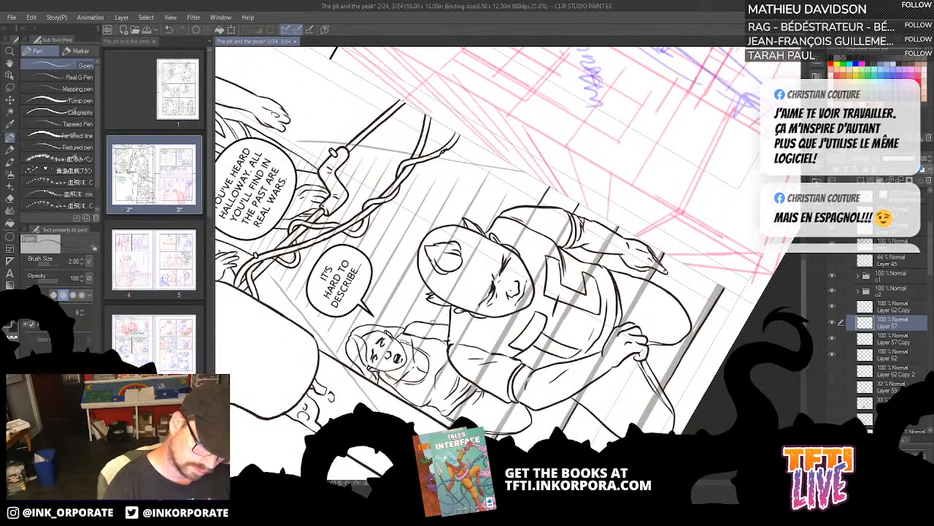
left_click_drag(420, 310, 443, 307)
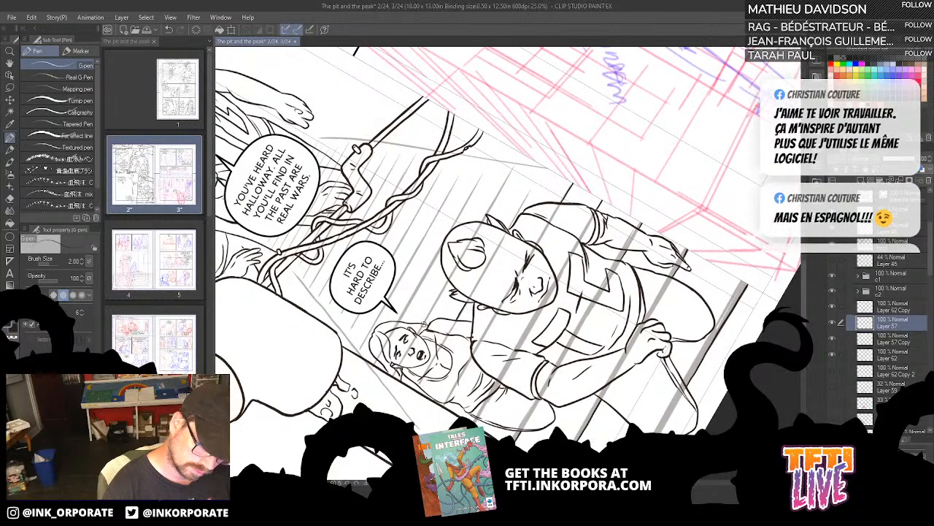
left_click_drag(453, 269, 455, 323)
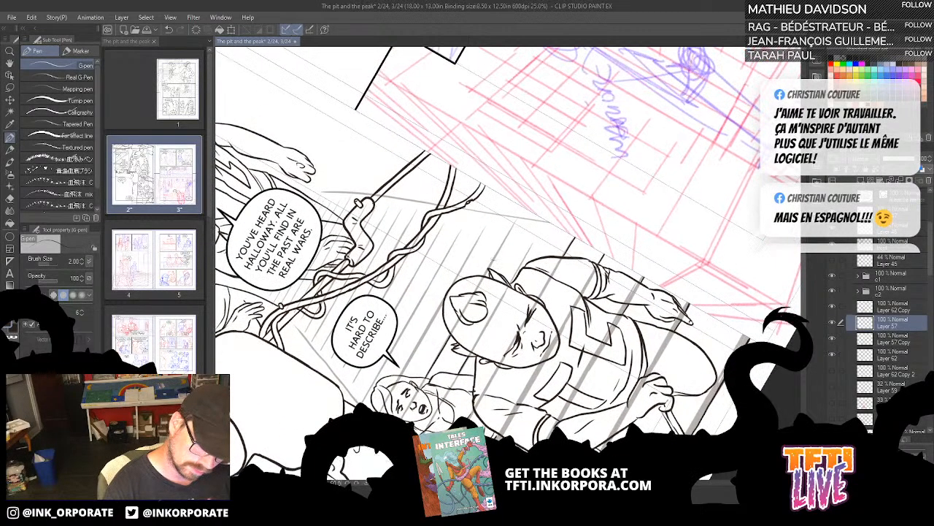
left_click_drag(481, 276, 515, 217)
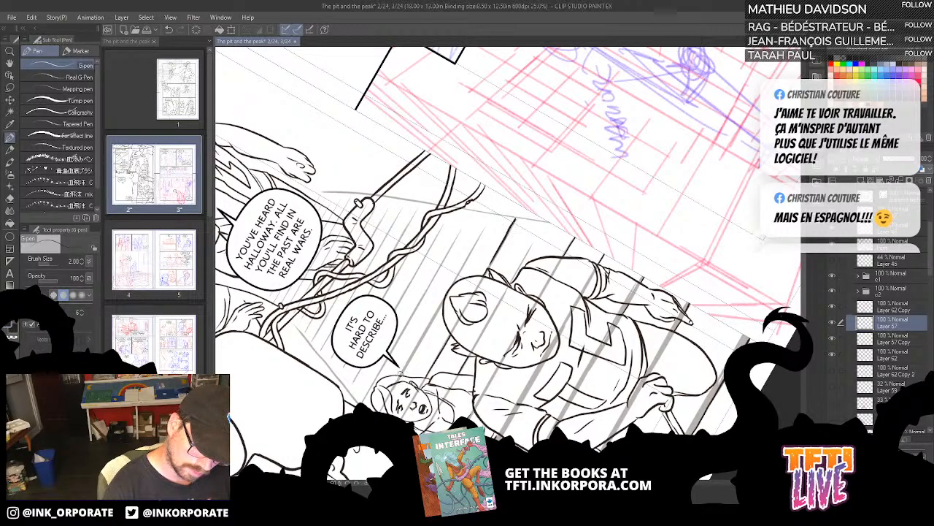
left_click_drag(401, 376, 467, 254)
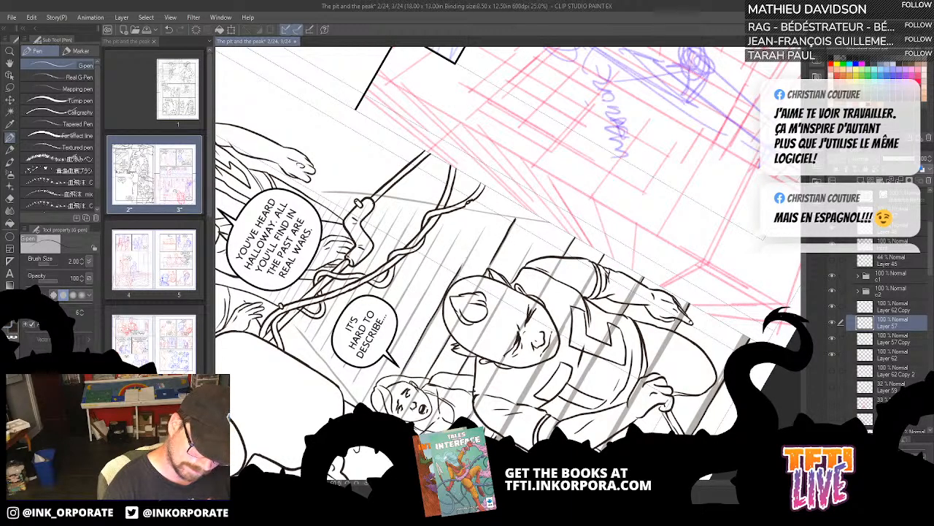
key("ctrl+z")
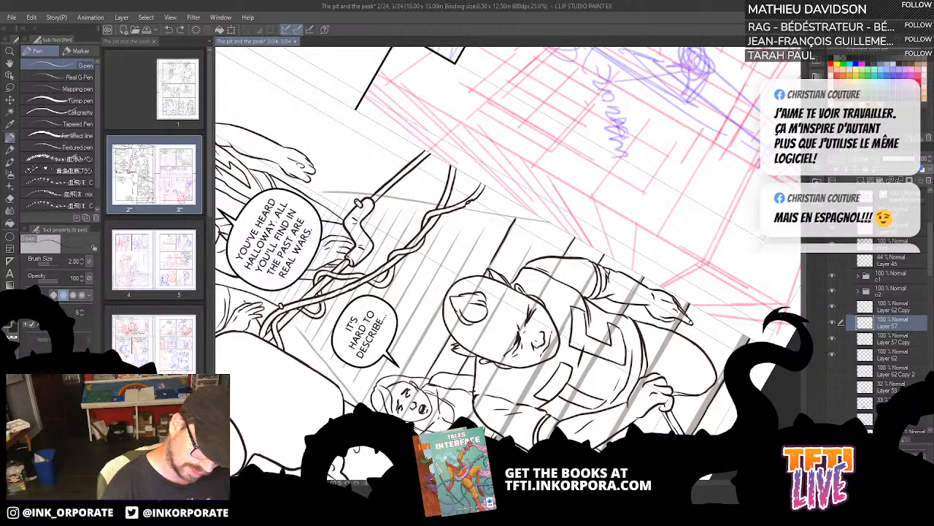
Step: Strengthen the inked line running from the panel border to the back of the man's head
key("asciicircum")
key("asciicircum")
key("asciicircum")
key("asciicircum")
key("asciicircum")
key("asciicircum")
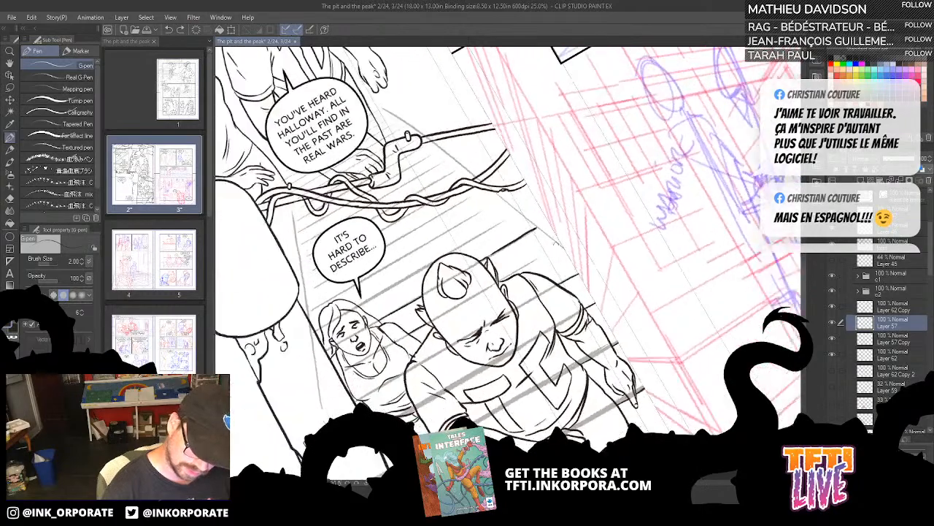
left_click_drag(530, 221, 554, 198)
key("asciicircum")
key("asciicircum")
key("asciicircum")
key("asciicircum")
key("asciicircum")
key("asciicircum")
key("asciicircum")
key("asciicircum")
key("asciicircum")
key("asciicircum")
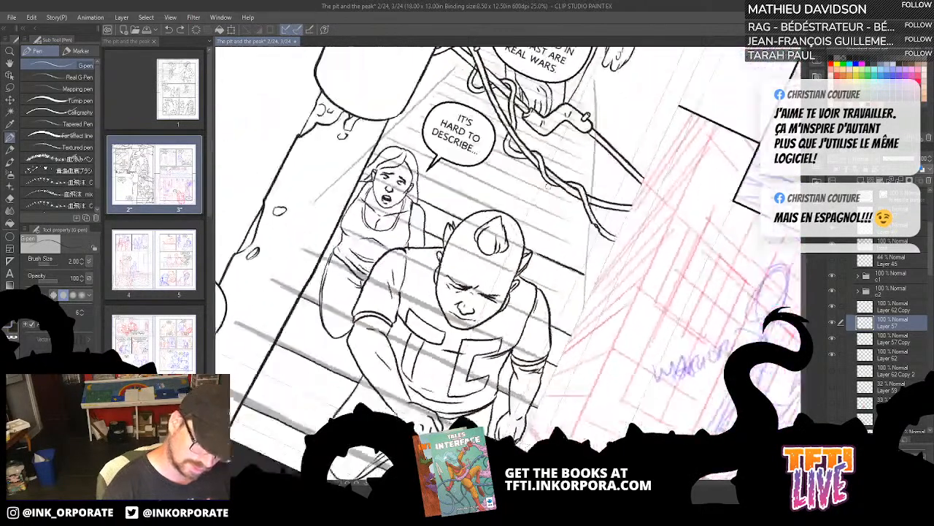
left_click_drag(577, 230, 573, 152)
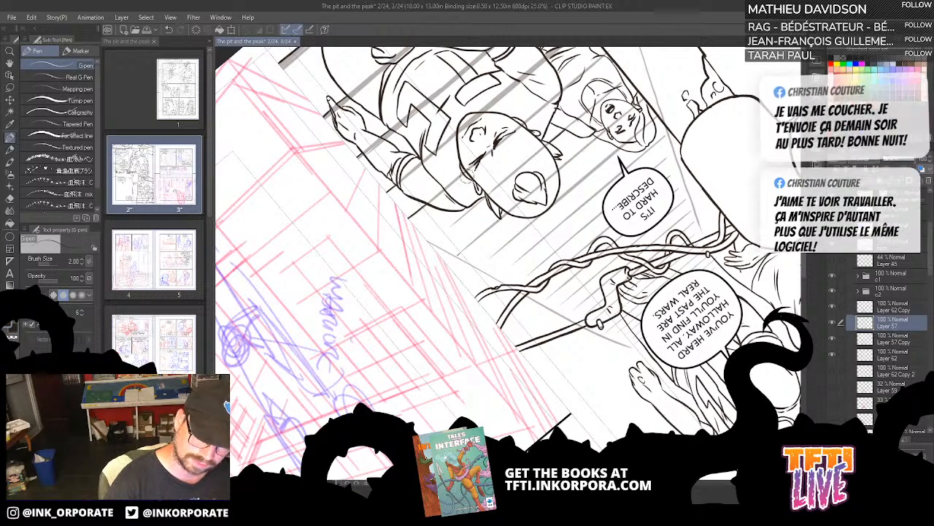
left_click_drag(430, 242, 476, 203)
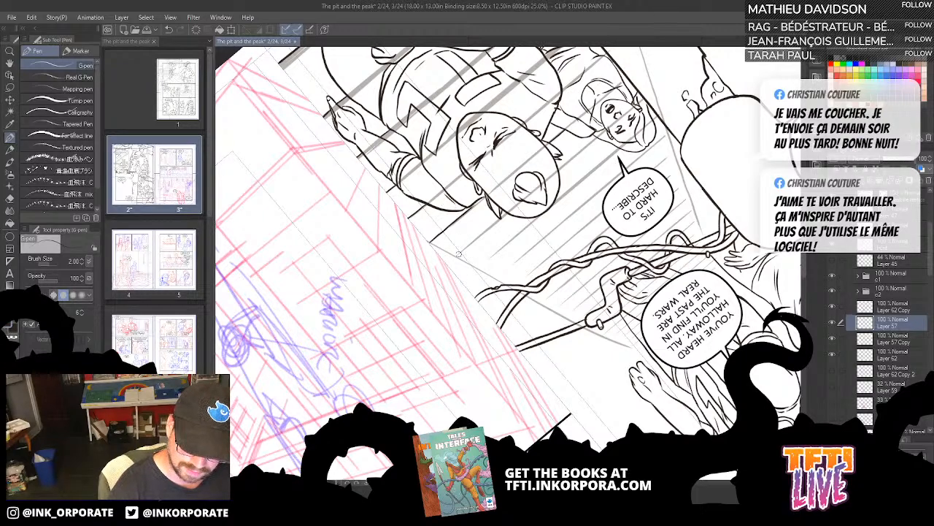
Step: Ink the next two guide lines between the man's head and the "It's hard to describe..." balloon, redoing uneven strokes
mouse_move(452, 253)
left_mouse_down()
mouse_move(492, 217)
mouse_move(543, 215)
mouse_move(615, 150)
left_mouse_up()
key("ctrl+z")
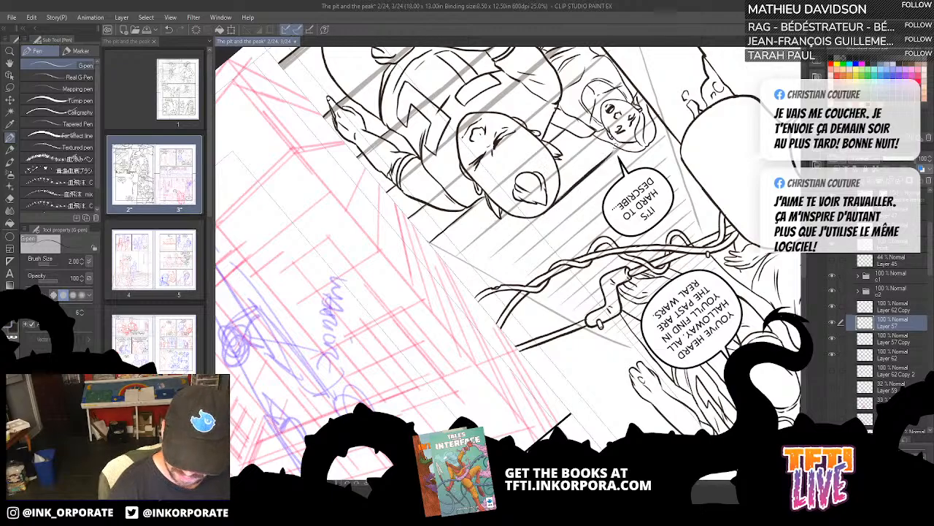
key("ctrl+z")
left_click_drag(451, 254, 501, 213)
key("ctrl+z")
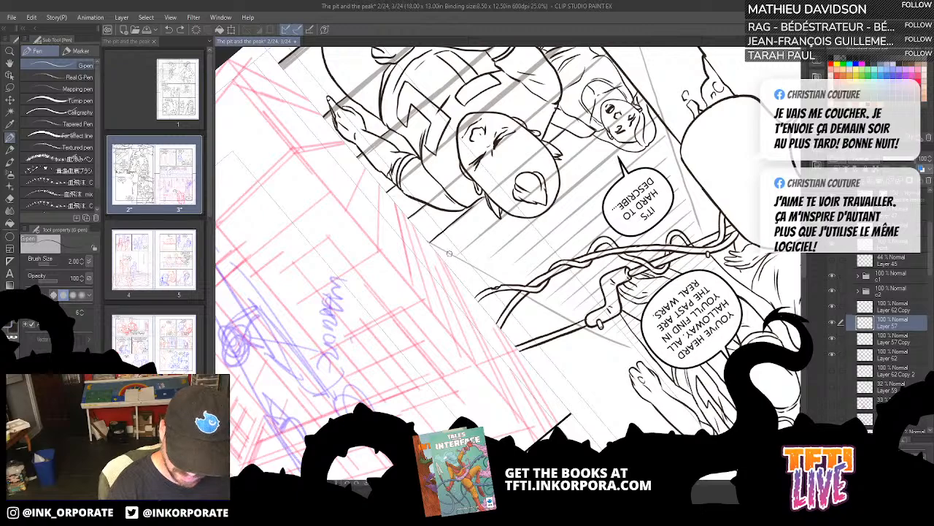
left_click_drag(451, 254, 500, 207)
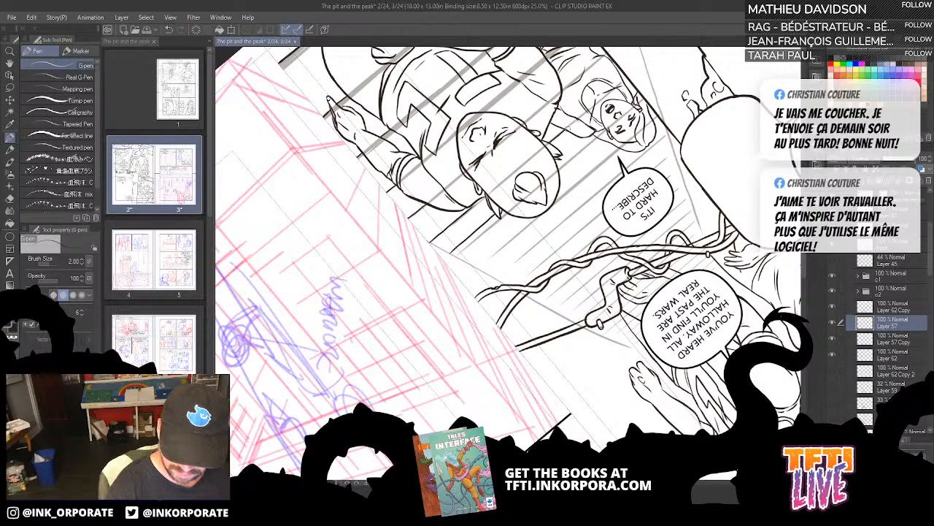
key("ctrl+z")
left_click_drag(454, 254, 502, 215)
left_click_drag(556, 171, 582, 147)
left_click_drag(580, 150, 597, 135)
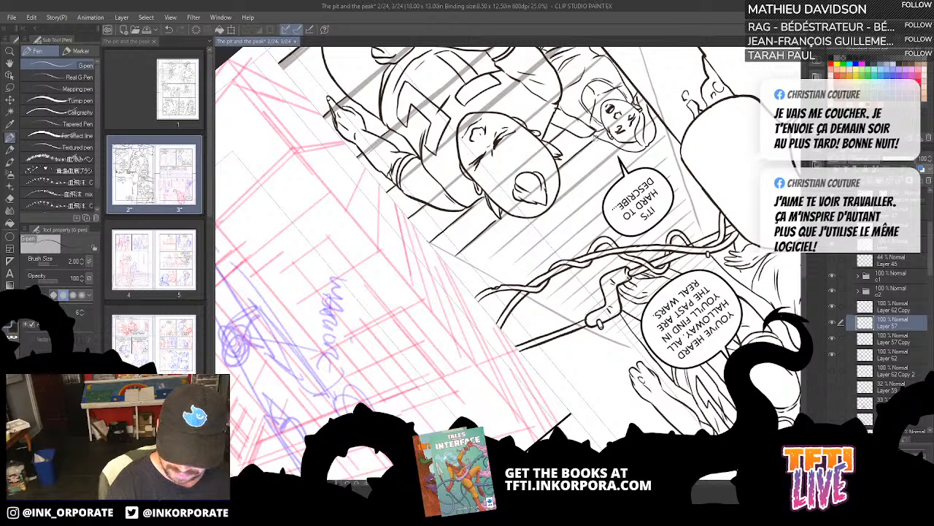
left_click_drag(476, 266, 613, 148)
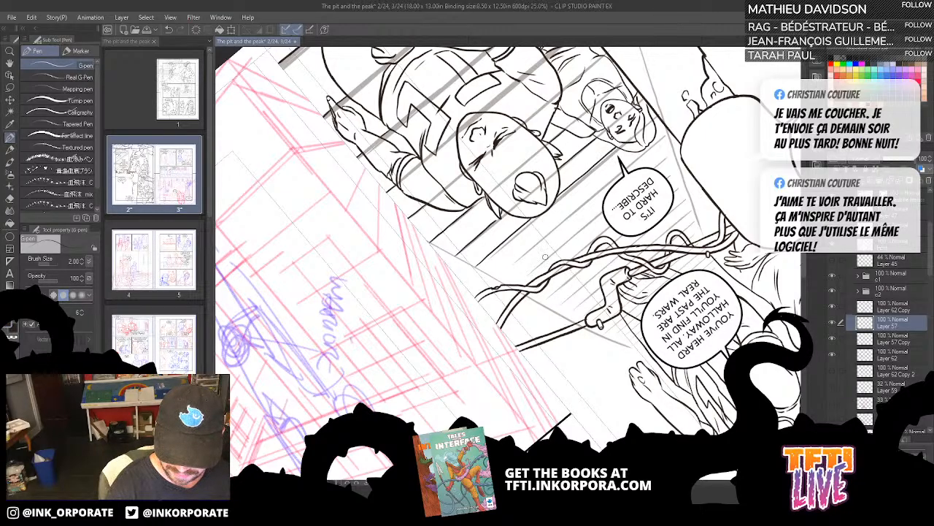
Step: Check the inked background lines with Layer 62 and Layer 57 Copy hidden and shown again
left_click_drag(520, 139, 555, 359)
left_click(832, 354)
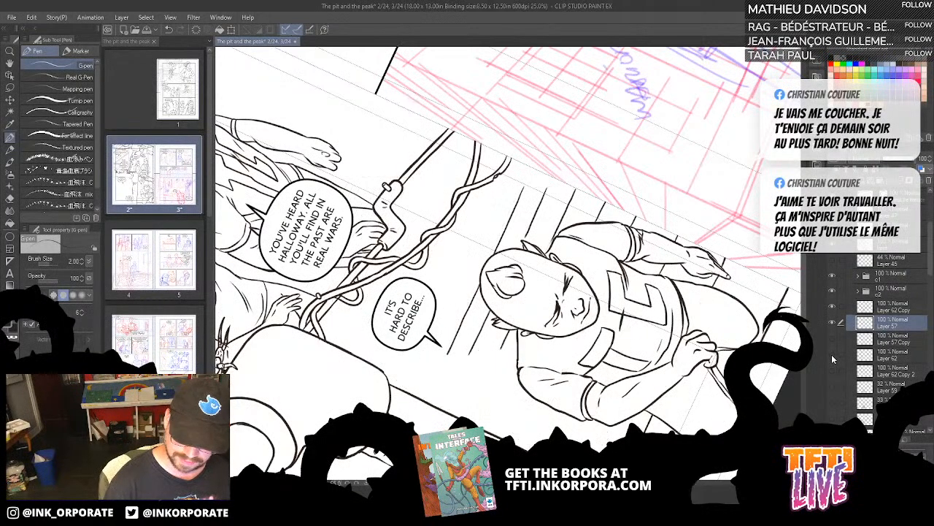
left_click(833, 338)
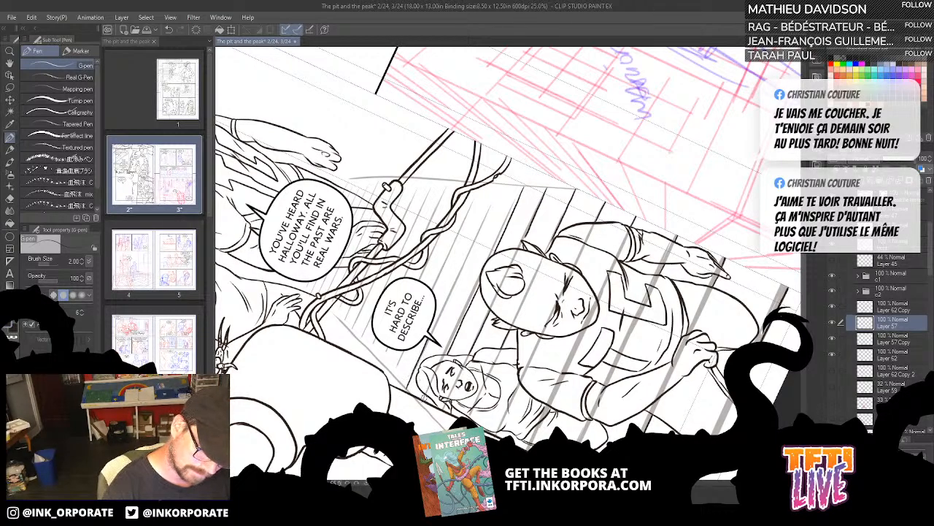
Step: Ink the guide line running from beside the "It's hard to describe..." balloon up to the panel border
left_click_drag(472, 291, 471, 309)
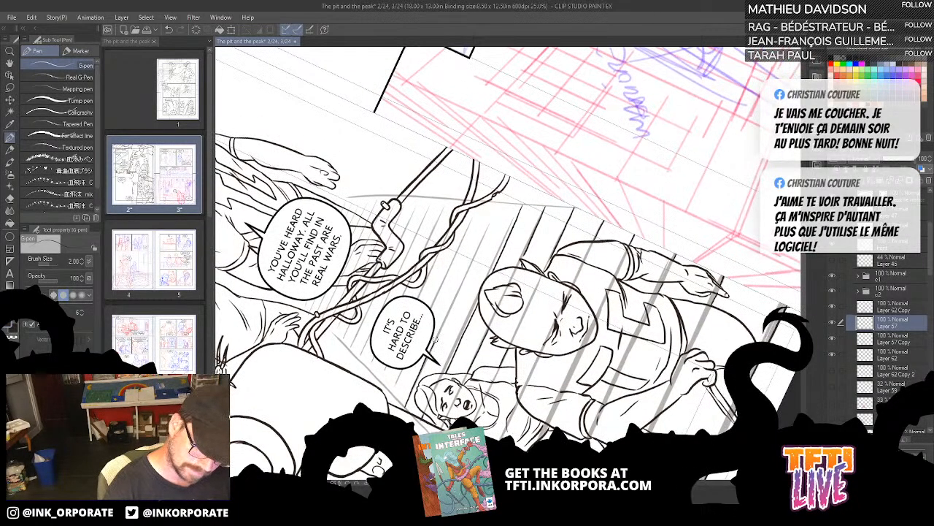
left_click_drag(436, 340, 498, 205)
mouse_move(449, 305)
left_mouse_down()
mouse_move(475, 261)
mouse_move(457, 224)
left_mouse_up()
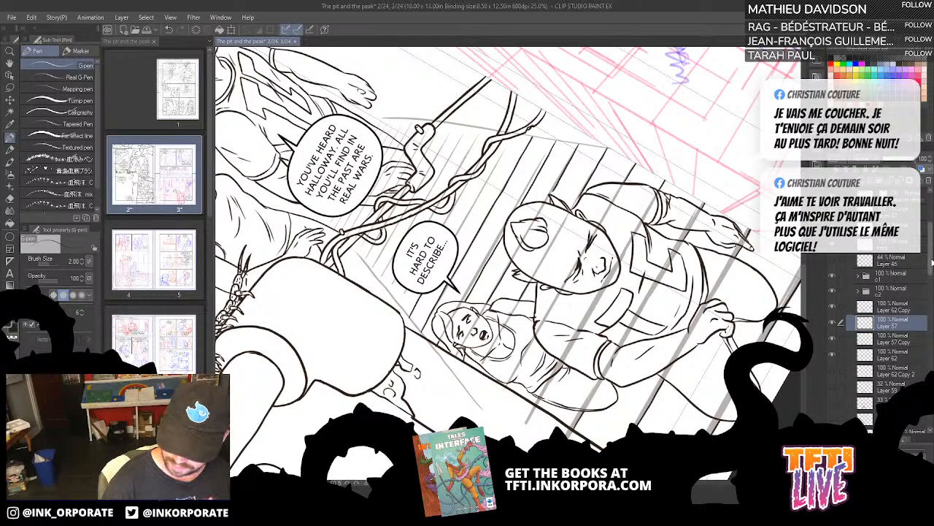
Step: Hide the "You've heard Halloway" and "It's hard to describe..." balloon layers to uncover the guide lines beneath
scroll(932, 262, "up", 5)
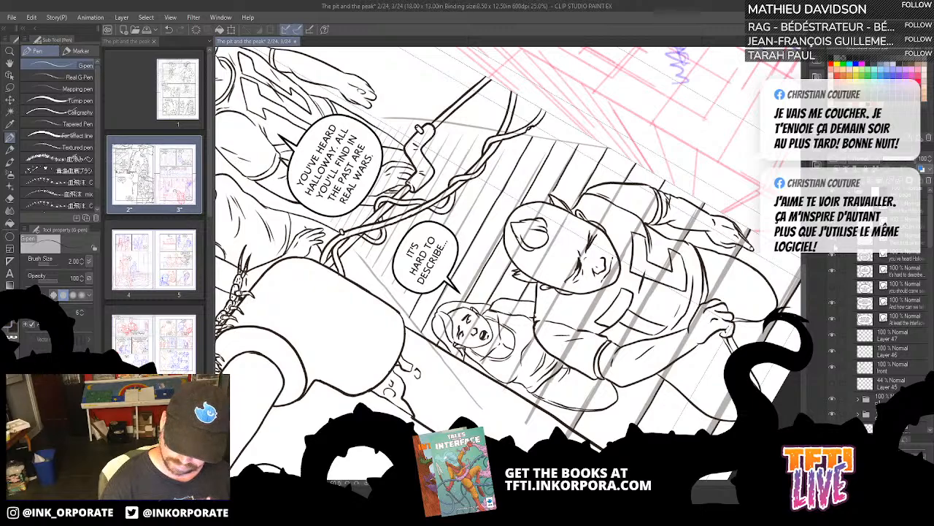
left_click(834, 256)
left_click(833, 272)
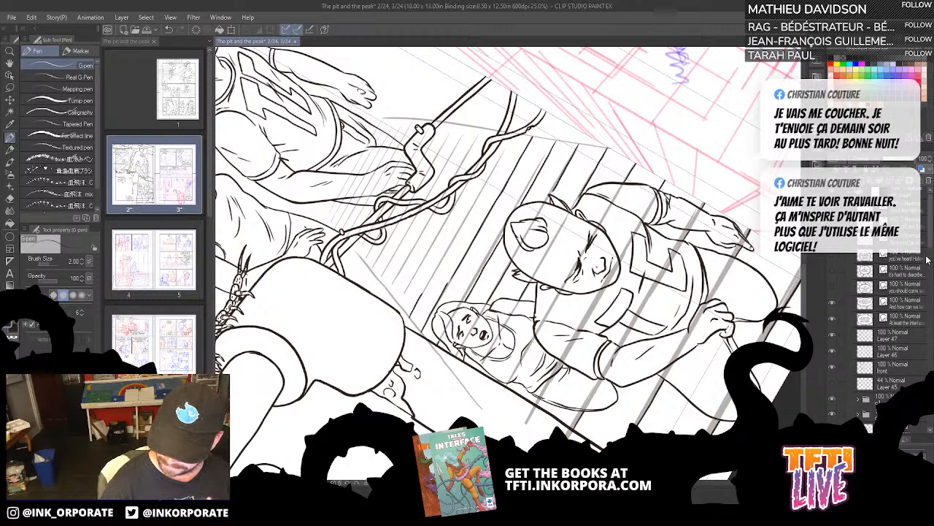
Step: Ink the next plank guide lines on Layer 57, between the pipe's elbow and the crouching man's head
left_click_drag(929, 252, 929, 283)
left_click(833, 286)
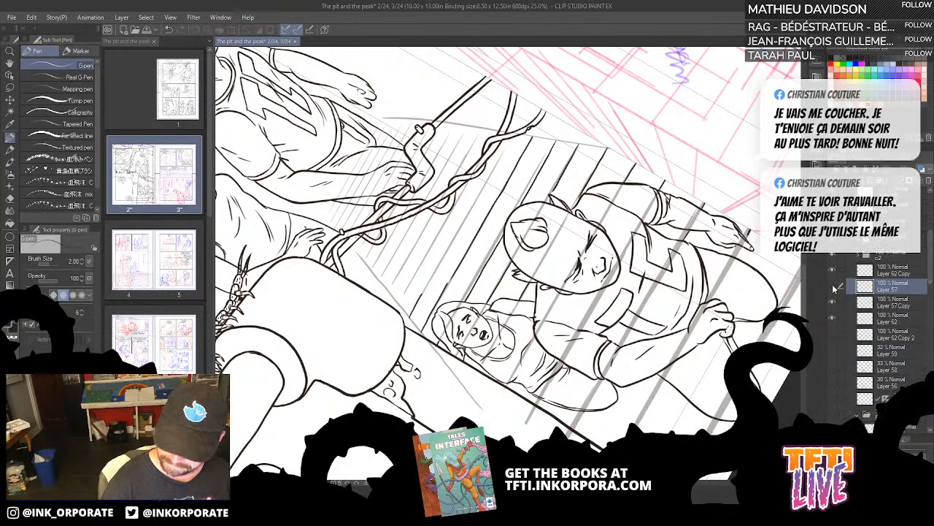
left_click(833, 286)
left_click_drag(537, 374, 564, 337)
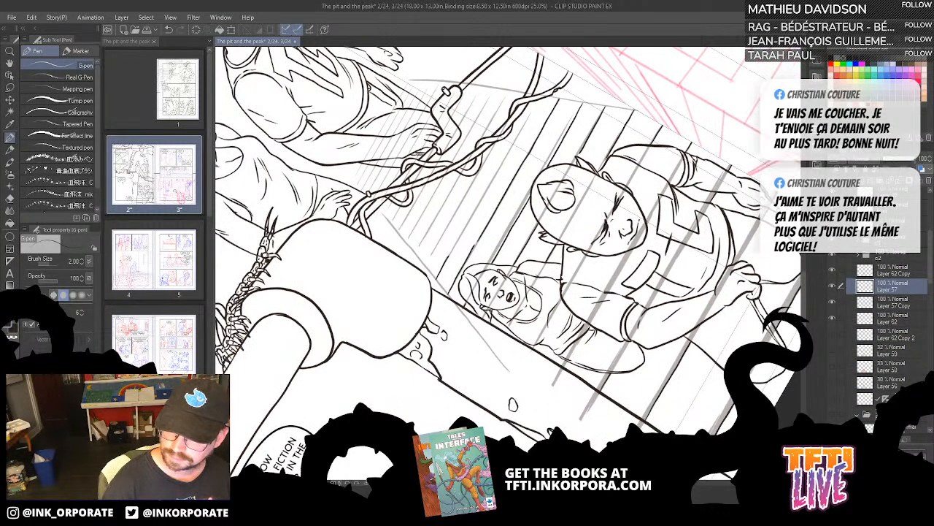
scroll(483, 235, "up", 2)
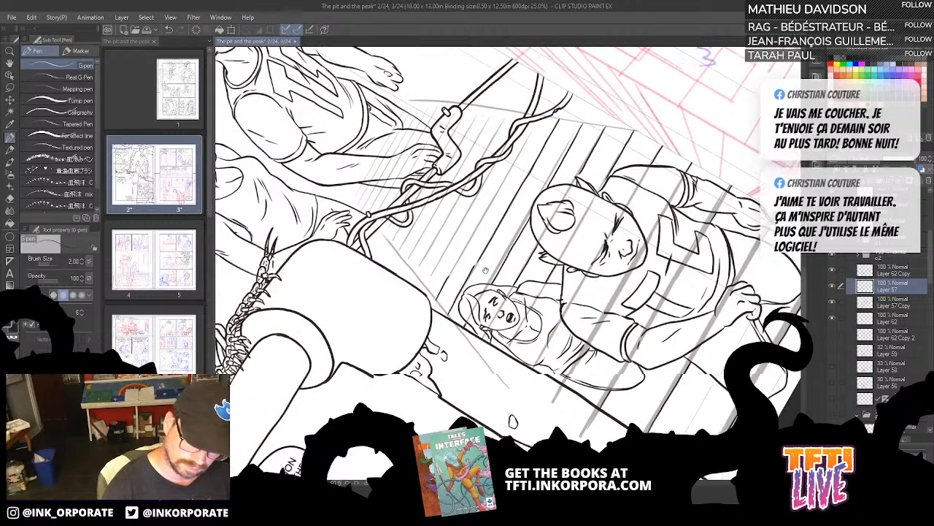
mouse_move(447, 283)
left_mouse_down()
mouse_move(521, 152)
mouse_move(449, 273)
mouse_move(521, 250)
mouse_move(516, 221)
left_mouse_up()
key("asciicircum")
key("asciicircum")
key("asciicircum")
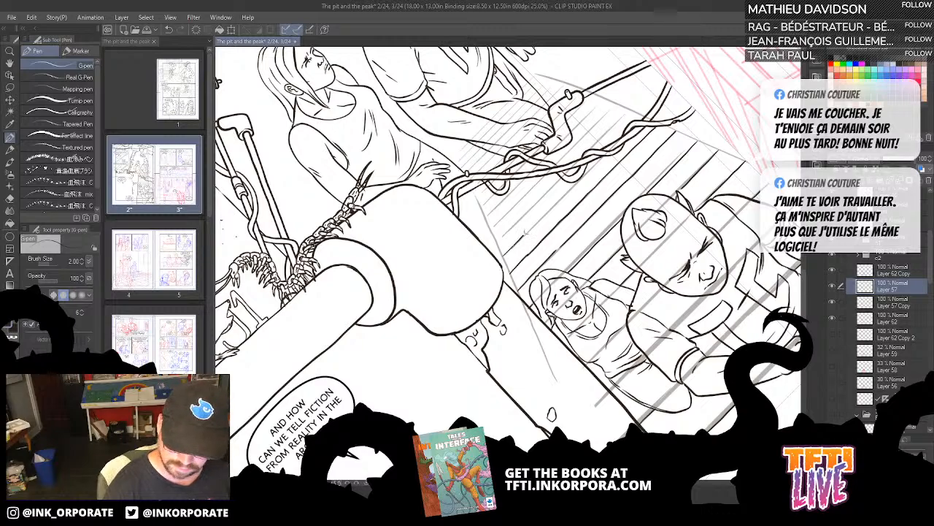
left_click_drag(504, 257, 574, 184)
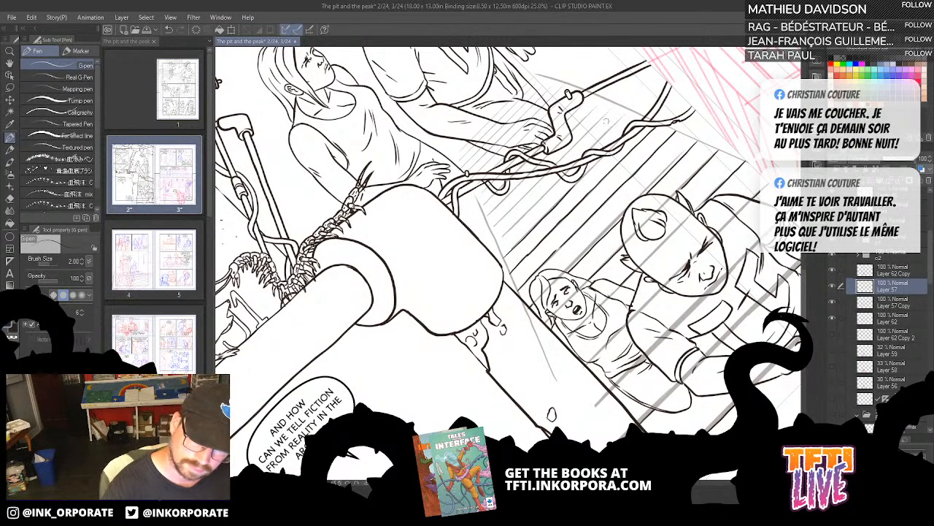
Step: Ink the following plank lines toward the tangled cables, undoing the uneven strokes
left_click_drag(606, 121, 577, 169)
left_click_drag(561, 217, 608, 195)
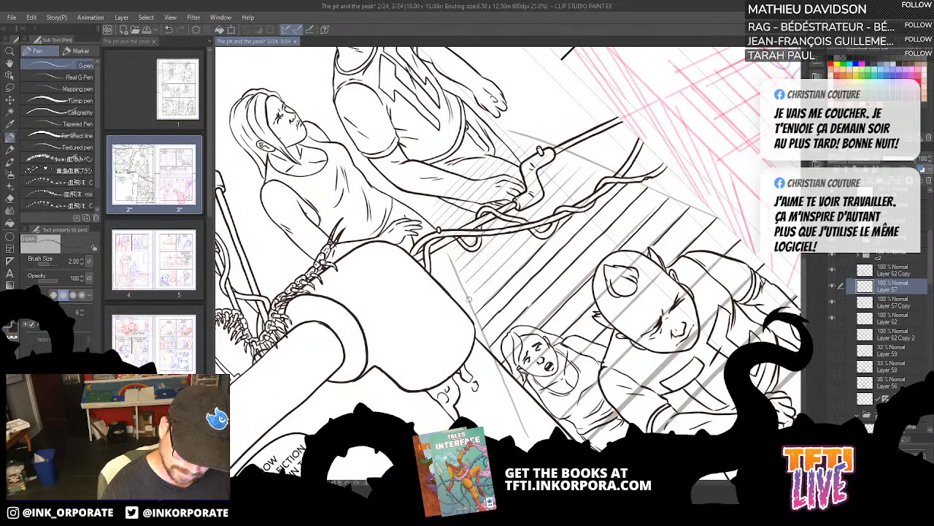
left_click_drag(469, 300, 535, 234)
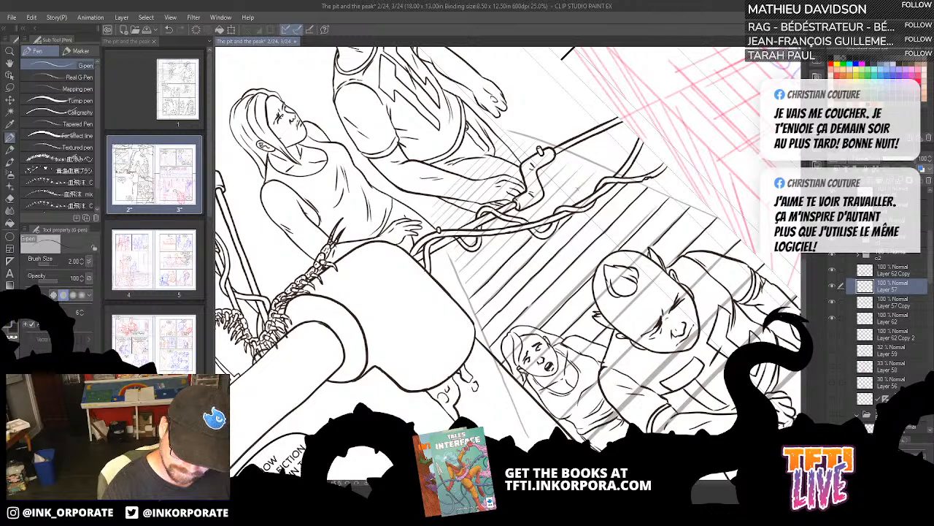
left_click_drag(567, 202, 597, 170)
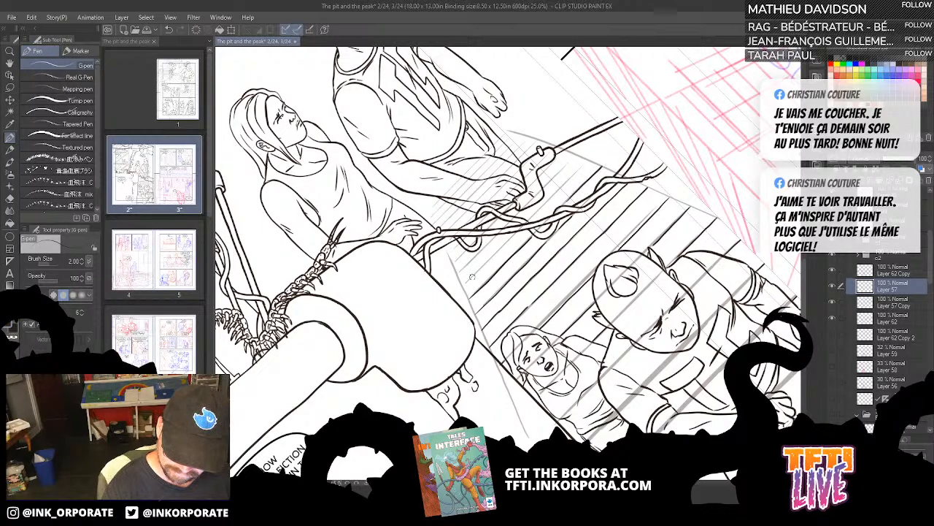
left_click_drag(463, 287, 589, 162)
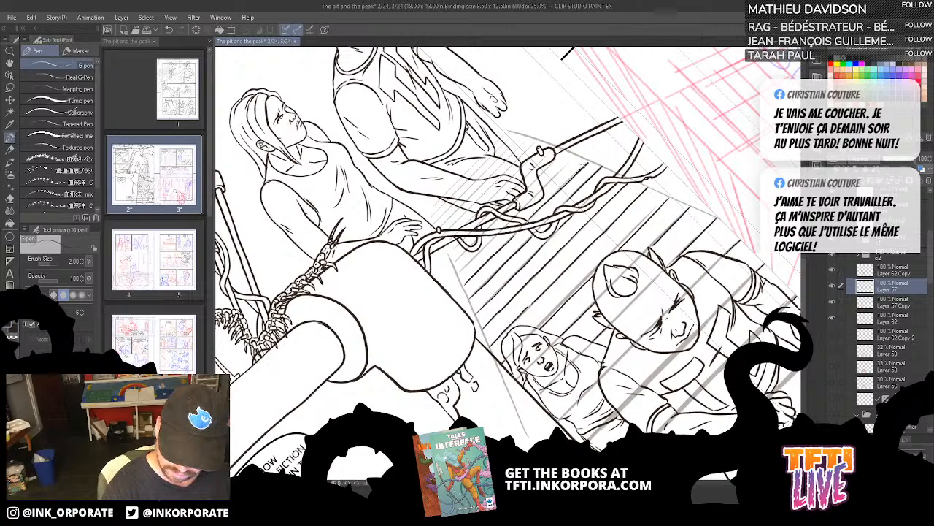
key("ctrl+z")
left_click_drag(535, 213, 589, 159)
key("ctrl+z")
left_click_drag(549, 188, 577, 153)
key("ctrl+z")
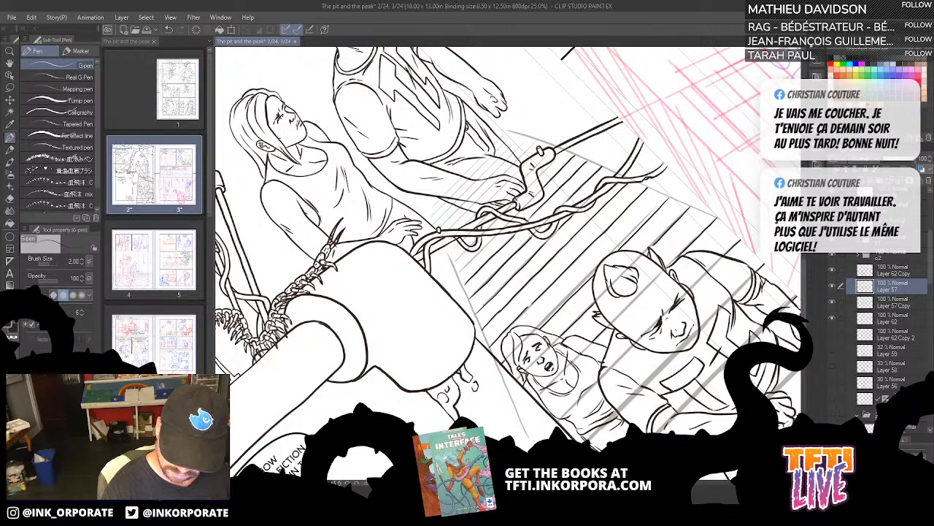
Step: Ink the short plank lines just beneath the tangled cables, closest to the pipe's elbow
left_click_drag(457, 273, 495, 236)
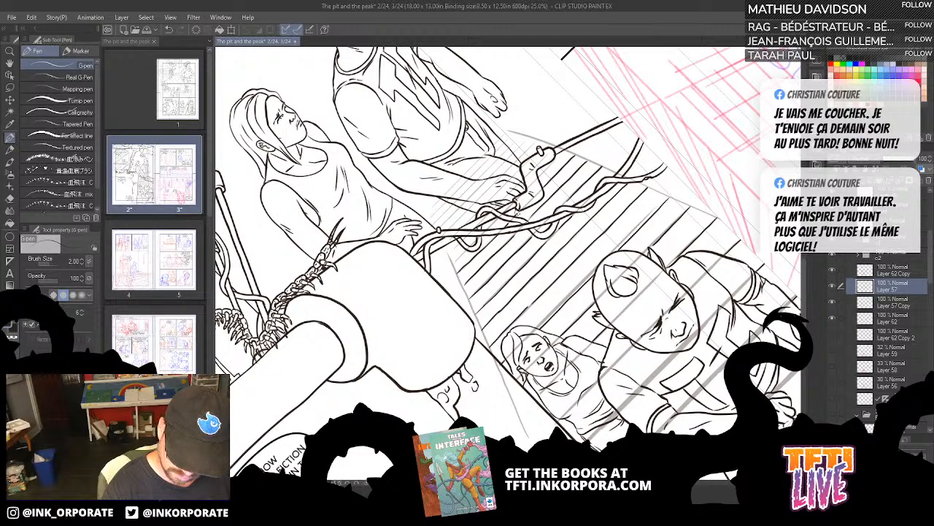
left_click_drag(483, 231, 501, 214)
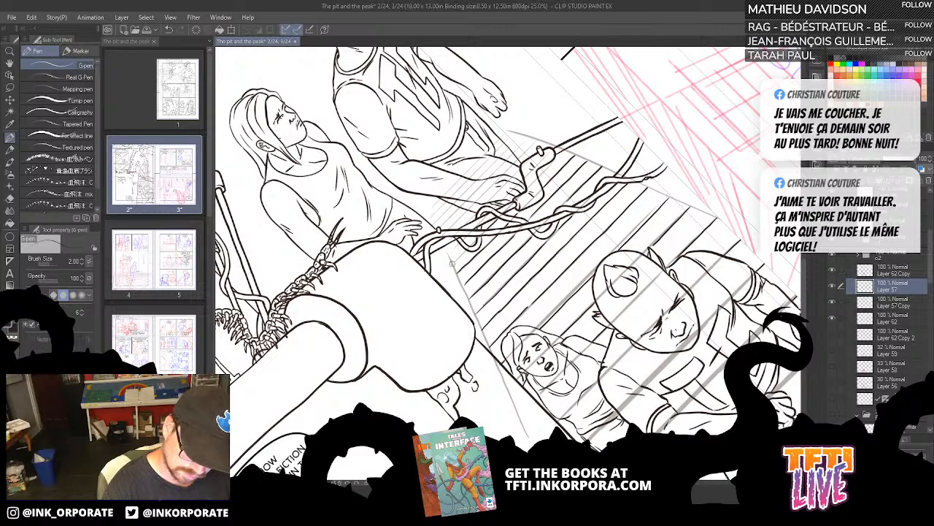
mouse_move(451, 265)
left_mouse_down()
mouse_move(468, 250)
mouse_move(457, 246)
left_mouse_up()
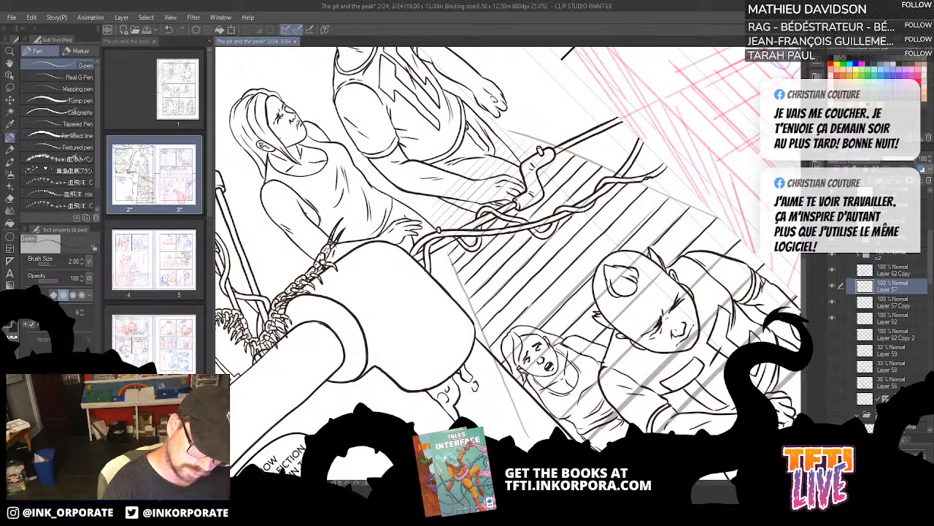
left_click_drag(538, 178, 559, 158)
Step: Ink the walkway's edge beside the pipe's elbow, from above the woman's head up to the cables
key("^")
key("^")
key("^")
key("^")
key("^")
key("^")
key("^")
key("^")
key("^")
key("^")
key("^")
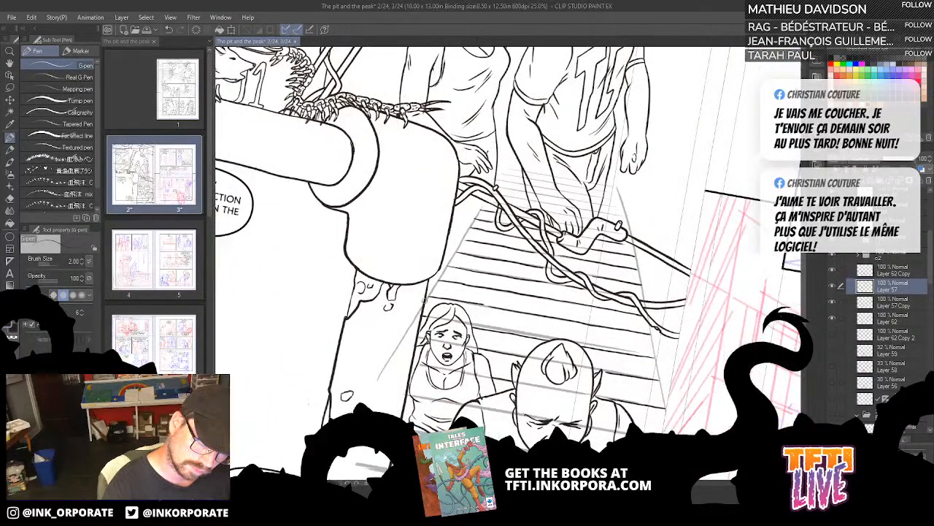
left_click_drag(424, 302, 488, 203)
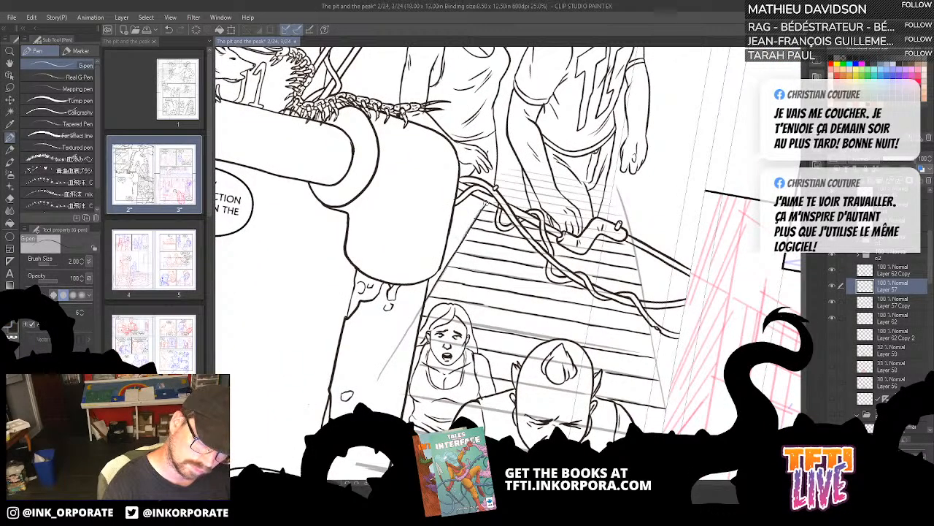
Step: Check the inked planks from several rotations and with Layer 57 hidden and shown again
key("^")
key("^")
key("^")
key("^")
key("^")
key("^")
key("^")
key("^")
key("^")
key("^")
key("^")
key("^")
key("^")
key("^")
key("^")
key("^")
key("^")
key("^")
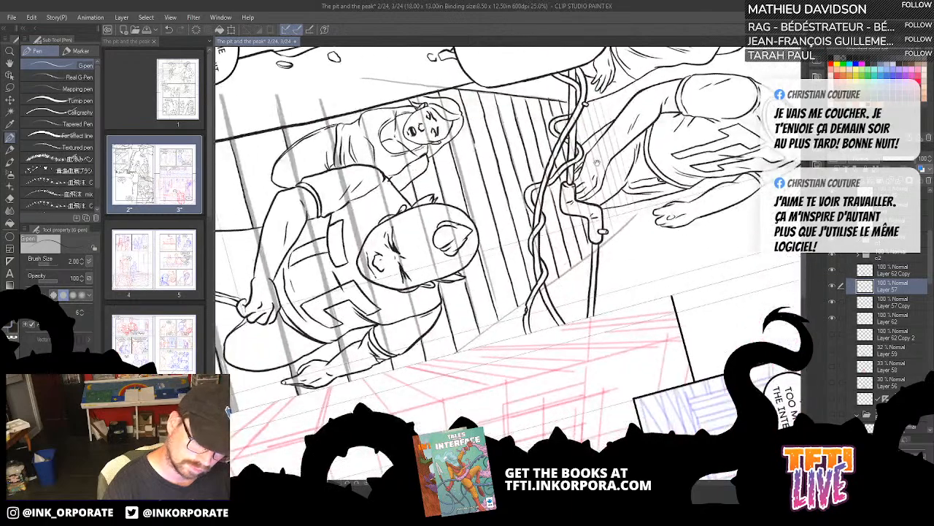
key("-")
key("-")
key("-")
key("-")
key("-")
key("-")
key("-")
key("-")
key("-")
key("-")
key("-")
key("-")
key("-")
key("-")
key("-")
key("-")
key("-")
key("-")
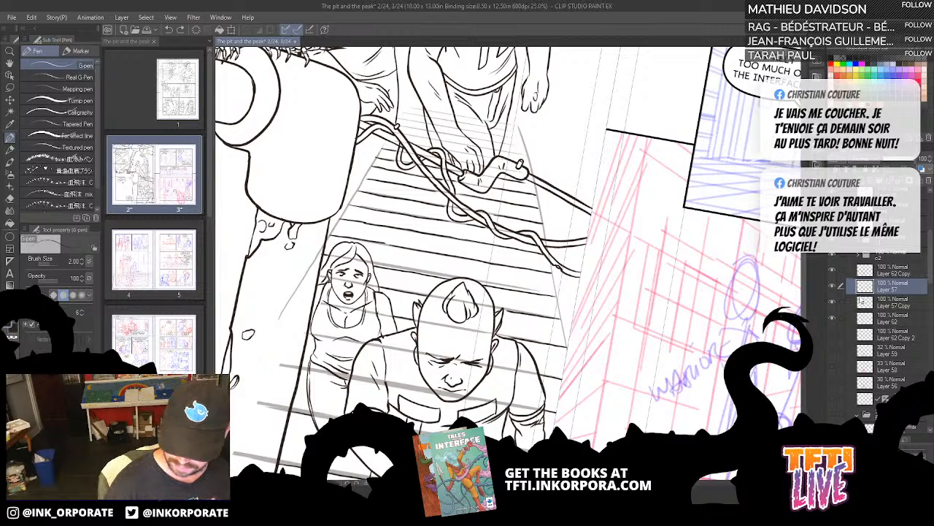
left_click(832, 289)
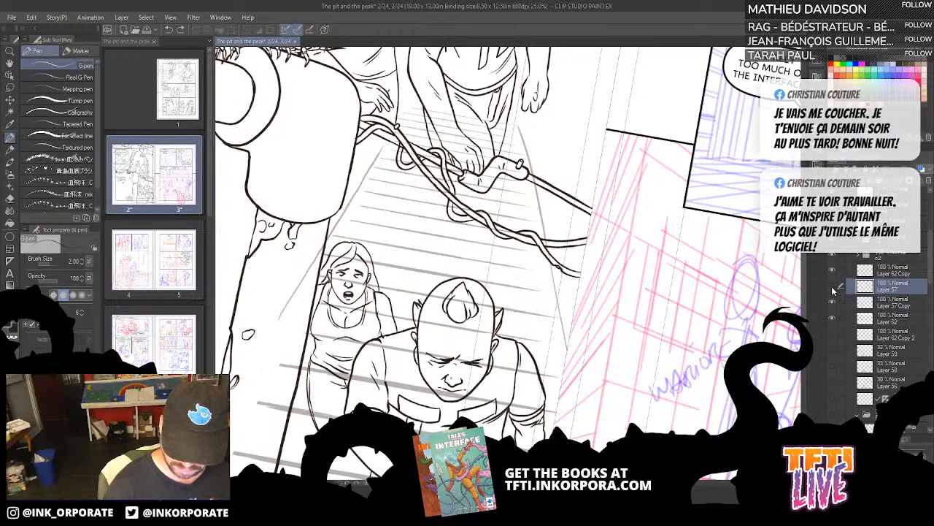
left_click(833, 290)
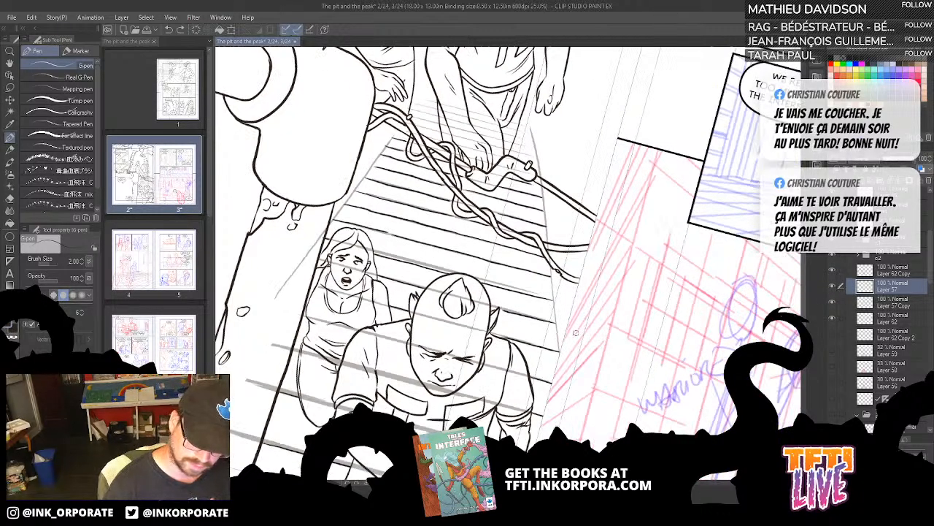
Step: Try to ink the walkway's edge opposite the pipe on Layer 57, comparing with the layer hidden and undoing the stroke
mouse_move(576, 333)
left_mouse_down()
mouse_move(524, 322)
mouse_move(536, 291)
mouse_move(552, 314)
mouse_move(574, 279)
mouse_move(562, 224)
mouse_move(546, 210)
left_mouse_up()
key("minus")
key("minus")
key("minus")
key("minus")
key("minus")
key("minus")
key("minus")
key("minus")
key("minus")
key("minus")
key("minus")
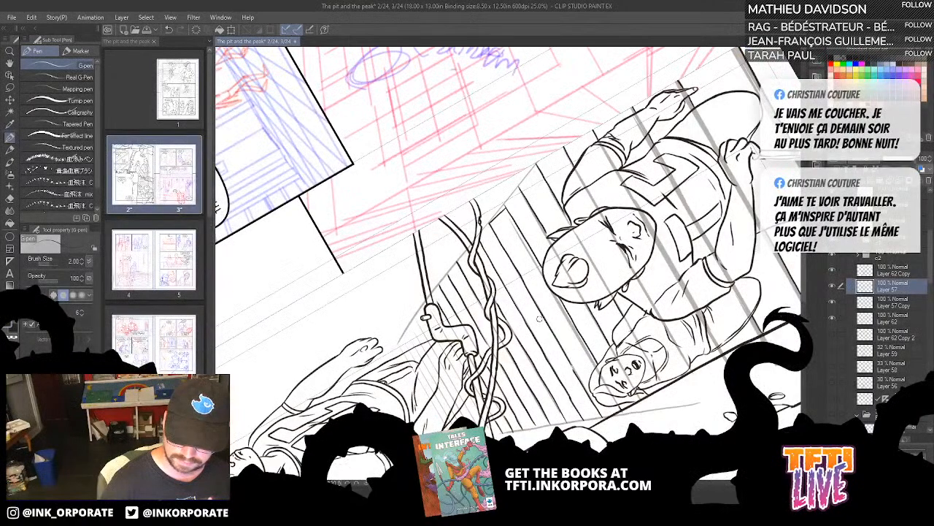
left_click(833, 286)
left_click(832, 286)
key("ctrl+z")
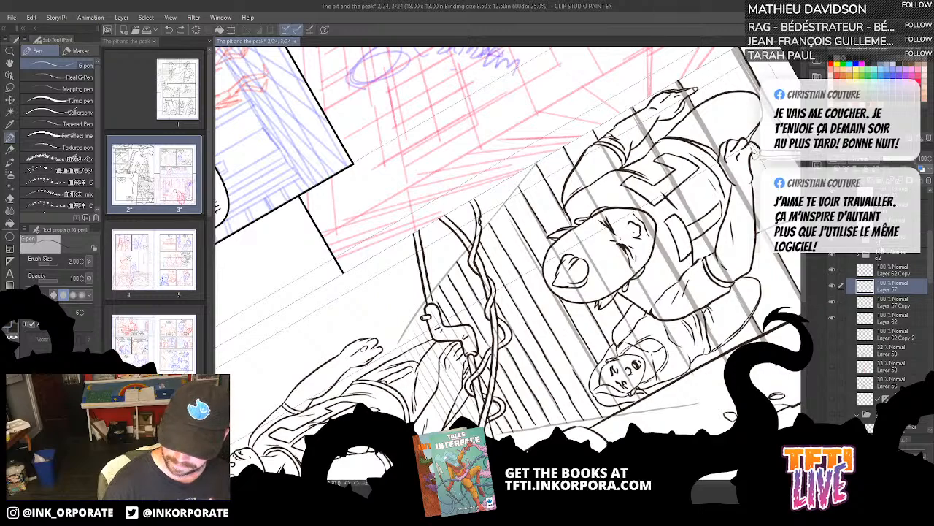
Step: Add a new layer above Layer 57 and ink the walkway's edge opposite the pipe along the plank ends
left_click(845, 178)
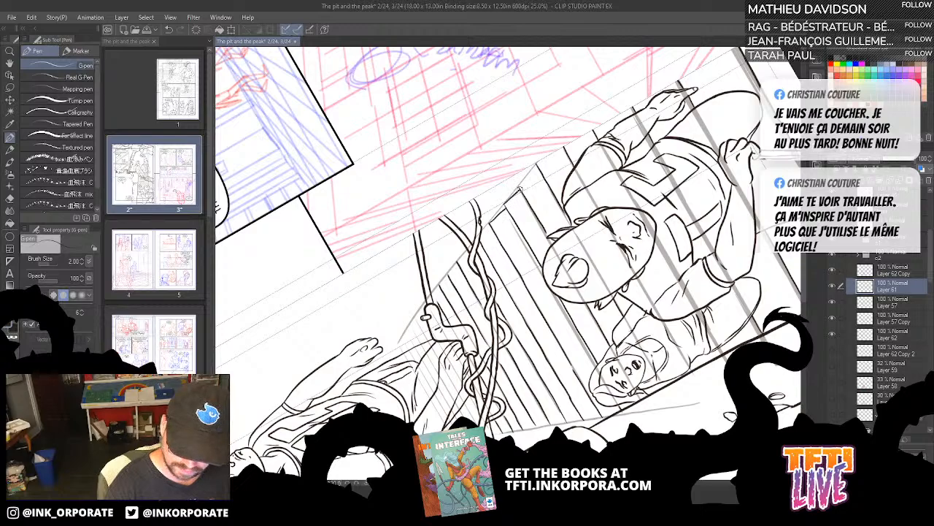
left_click_drag(519, 189, 537, 167)
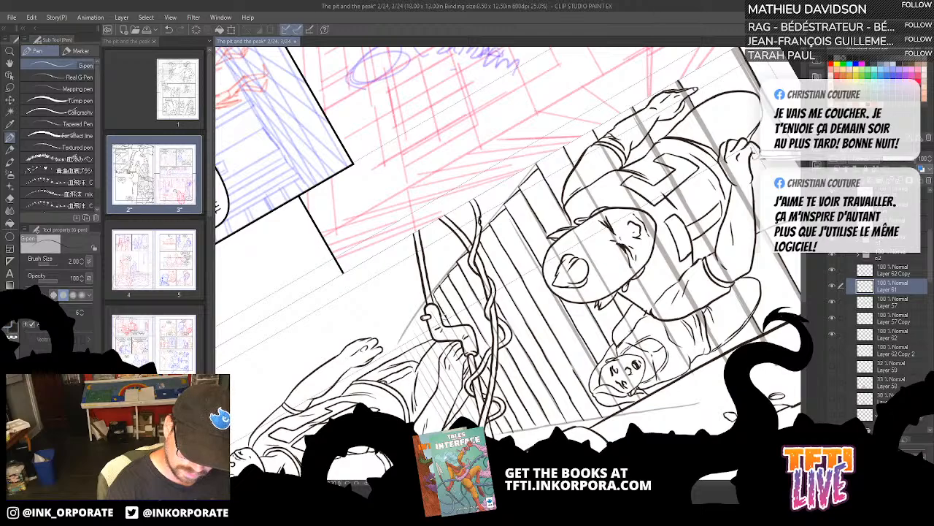
left_click_drag(384, 256, 584, 164)
left_click_drag(360, 450, 381, 472)
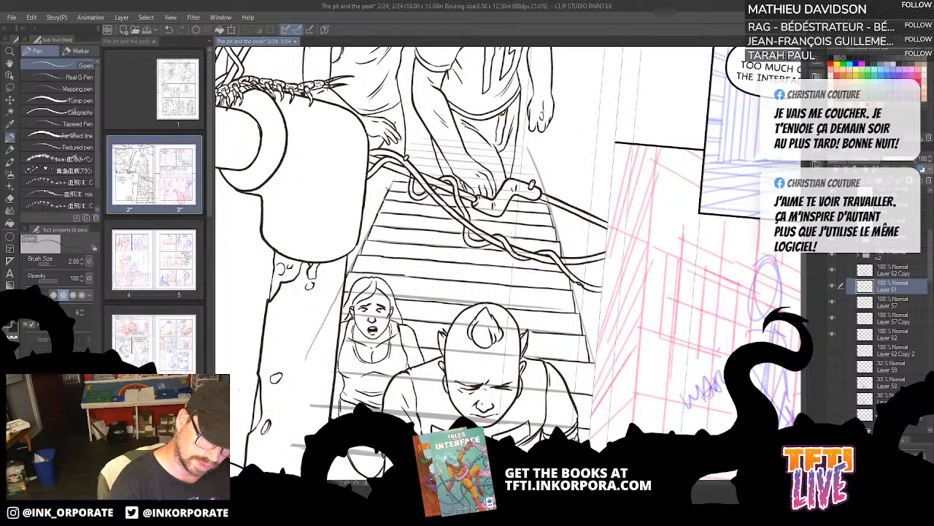
Step: Compare the edge with Layer 57 hidden and shown again, and hide the Layer 57 Copy guide lines
key("asciicircum")
key("asciicircum")
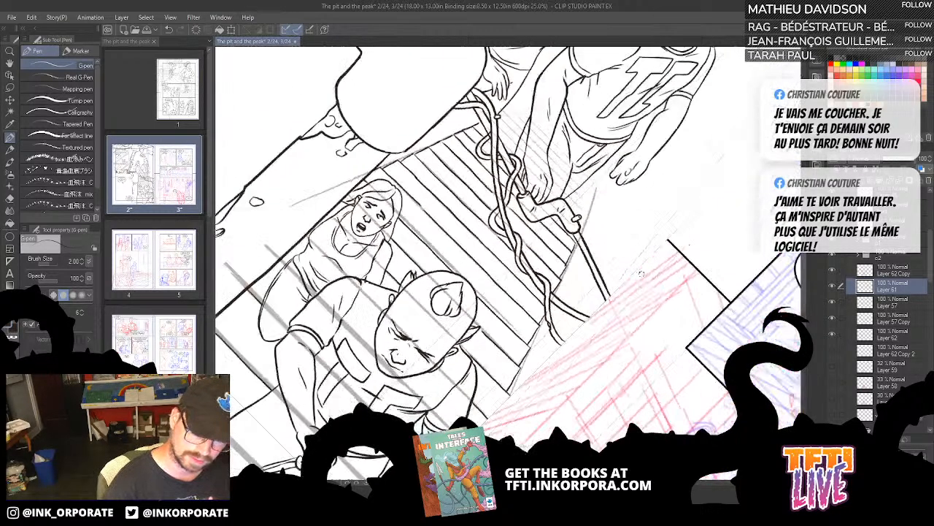
left_click(832, 302)
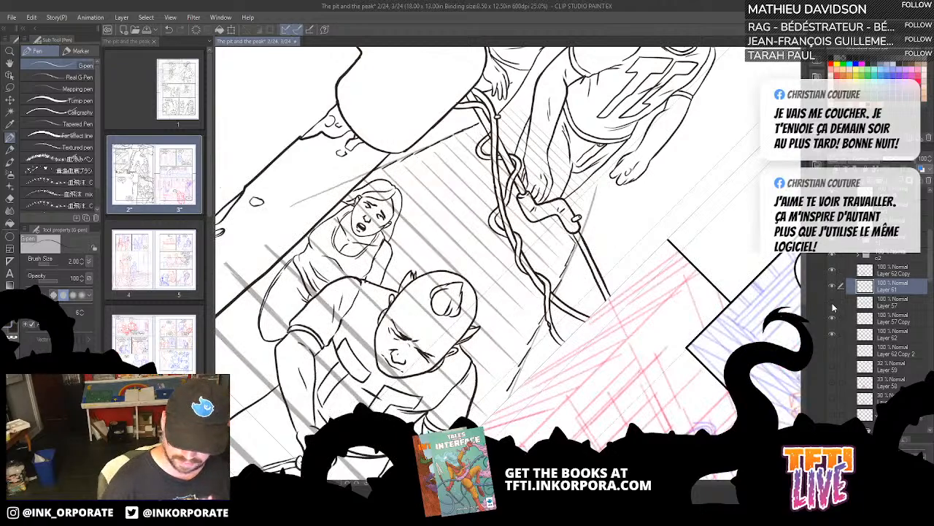
left_click(834, 303)
left_click(834, 319)
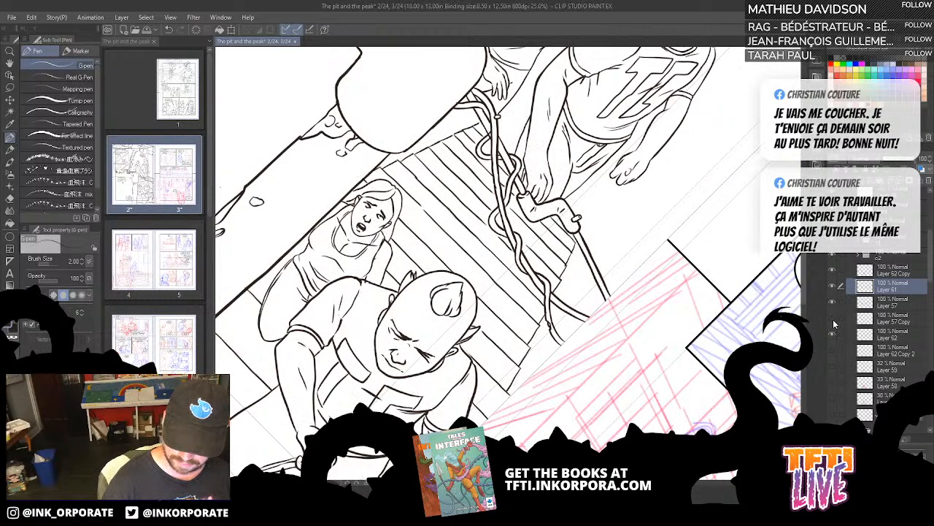
Step: Examine the inked walkway behind the characters at reduced zoom within the whole page spread
key("ctrl+minus")
key("ctrl+minus")
key("ctrl+minus")
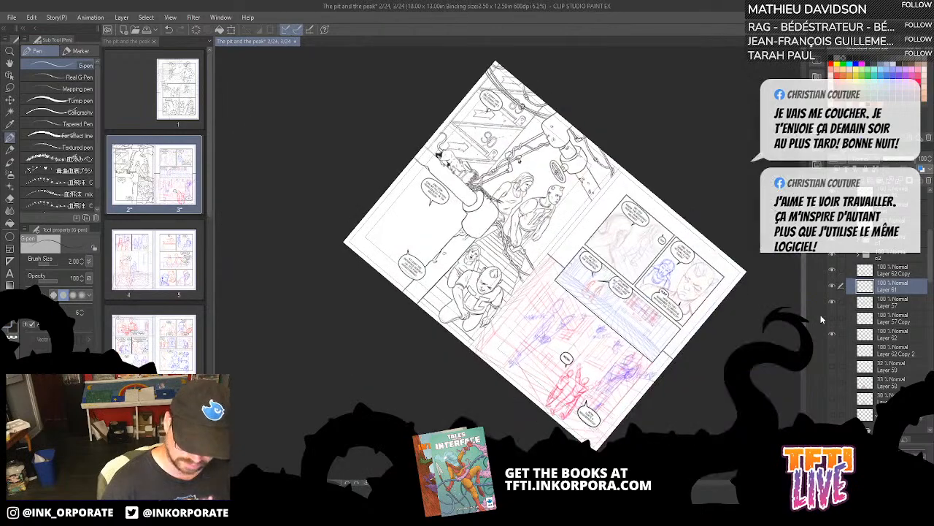
key("minus")
key("minus")
key("minus")
key("ctrl+plus")
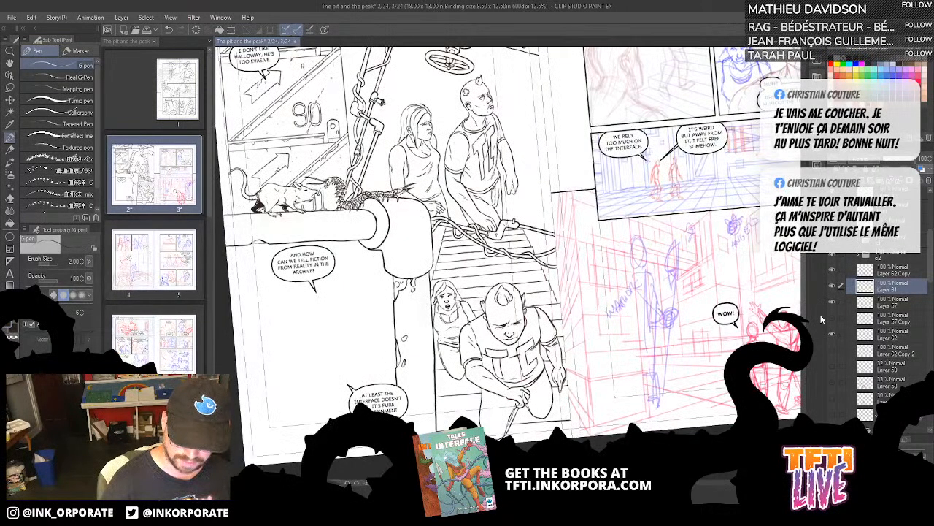
left_click_drag(511, 277, 564, 242)
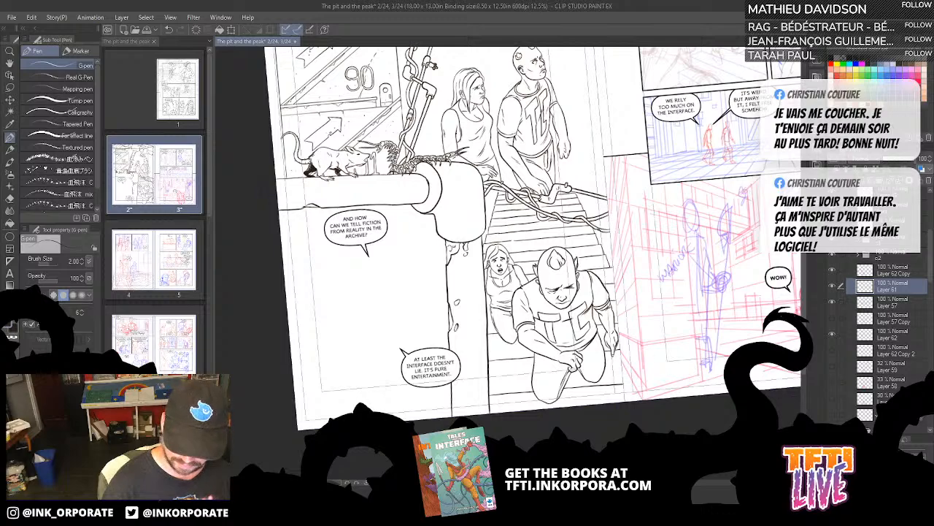
left_click_drag(511, 278, 481, 201)
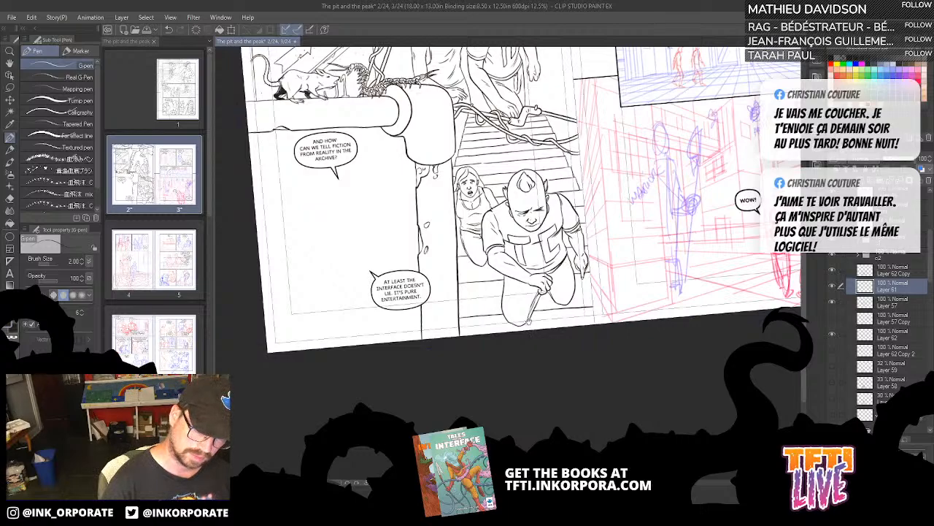
left_click_drag(529, 322, 524, 355)
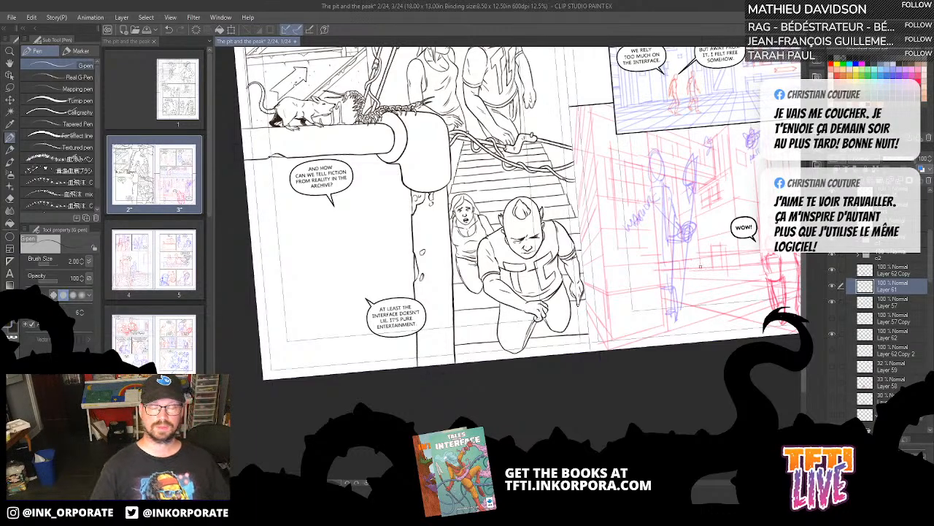
Step: Select Layer 57 together with Layer 61 and move the inked walkway lines down over the crouching characters
left_click(10, 99)
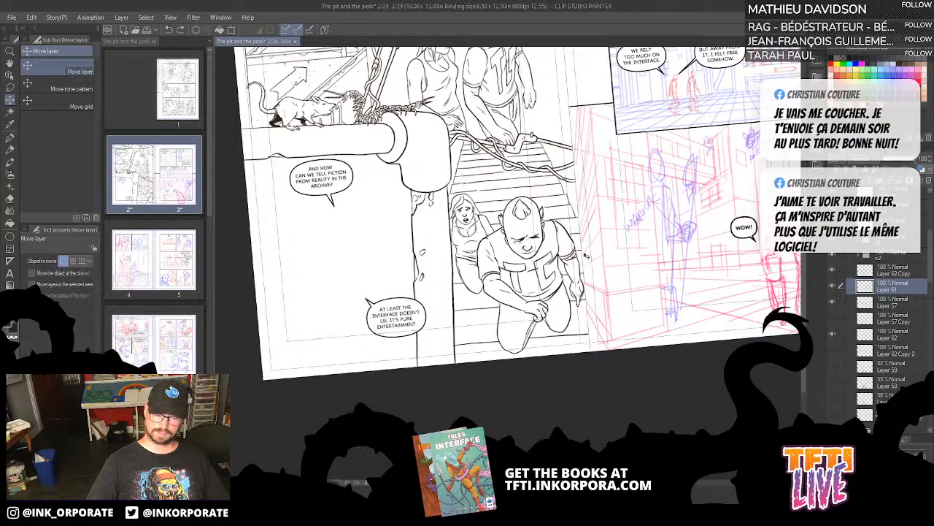
left_click(833, 300)
left_click(833, 301)
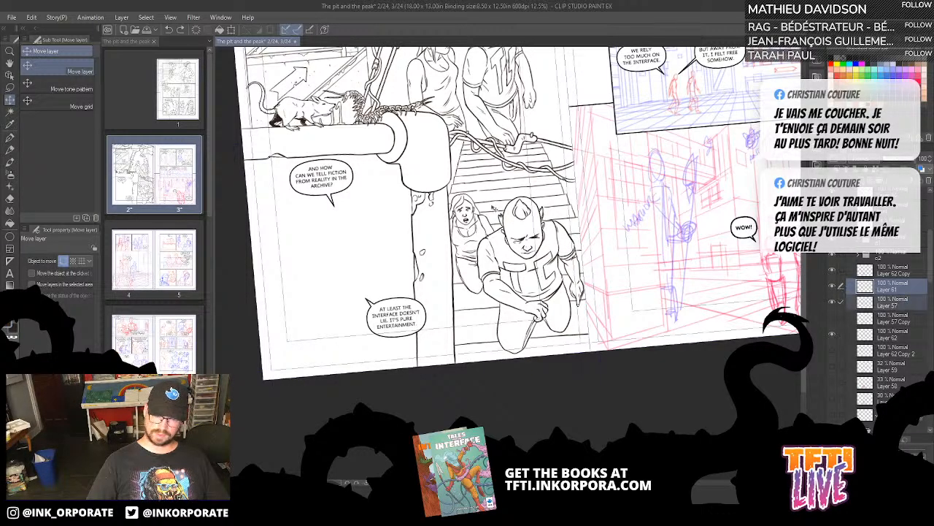
left_click_drag(495, 209, 501, 243)
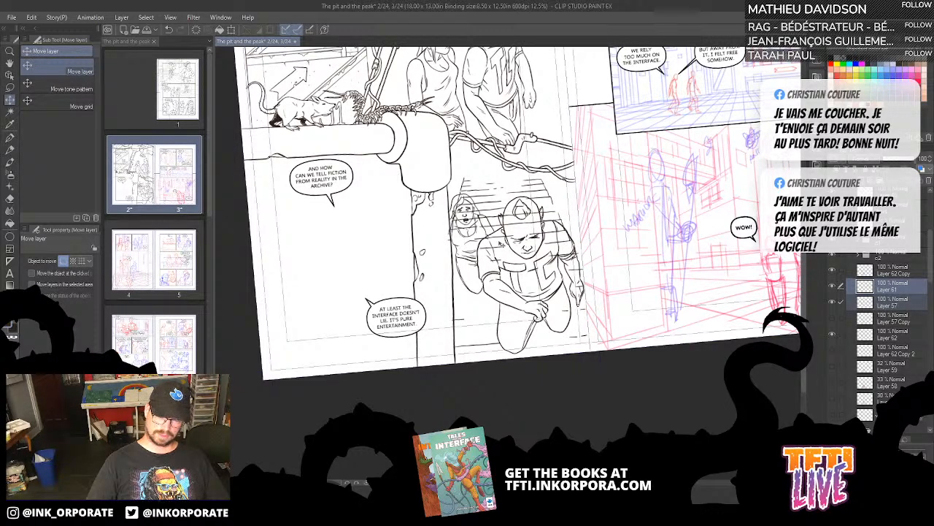
Step: Undo the last layer move, show Layer 57 Copy, and move it down together with Layers 57 and 61 over the crouching characters
key("ctrl+z")
left_click(833, 318)
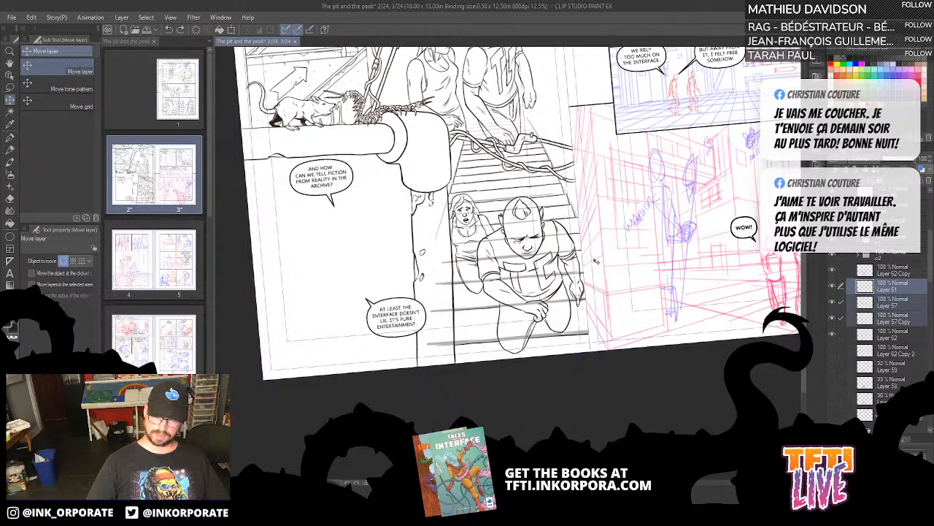
left_click_drag(582, 232, 590, 283)
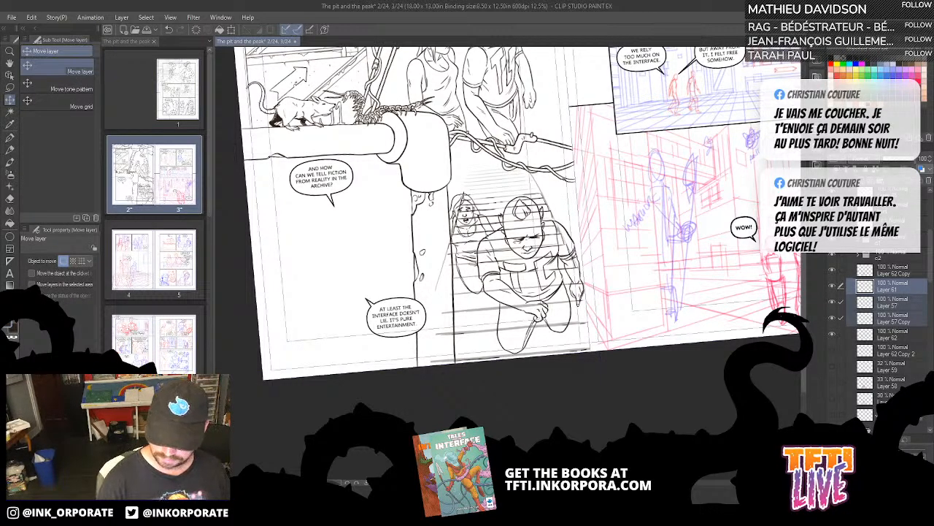
Step: Compare the walkway lines with Layers 61 and 57 hidden and shown again, and make Layer 57 the active layer
left_click(834, 288)
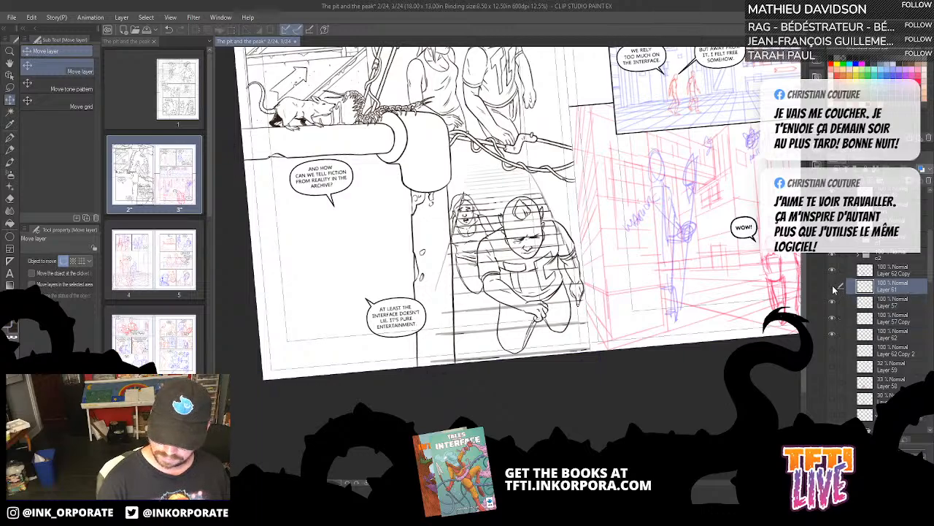
left_click(833, 286)
left_click(832, 302)
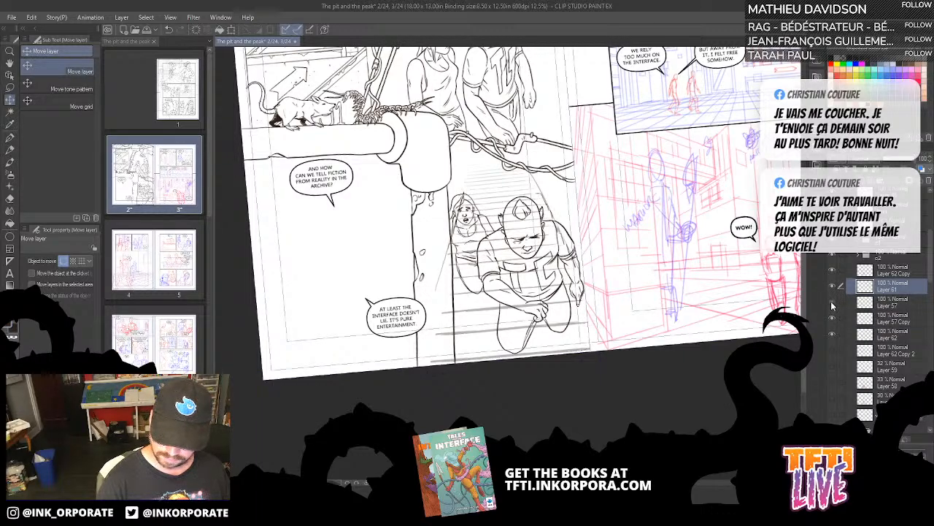
left_click(832, 303)
left_click(884, 303)
Step: Ink the nearest plank lines around the crouching man's knees on Layer 57 with the G-pen, following the grey guides
scroll(509, 262, "up", 4)
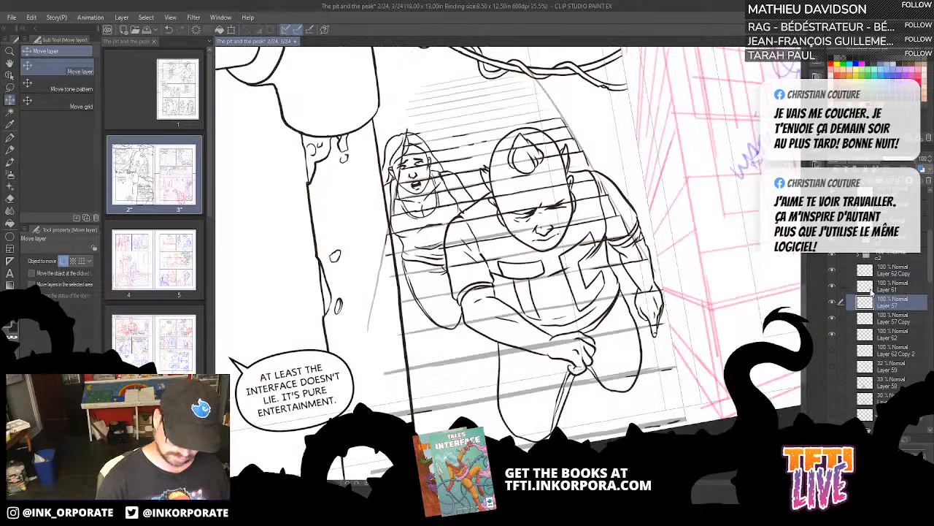
key("minus")
key("minus")
key("minus")
key("minus")
key("minus")
key("minus")
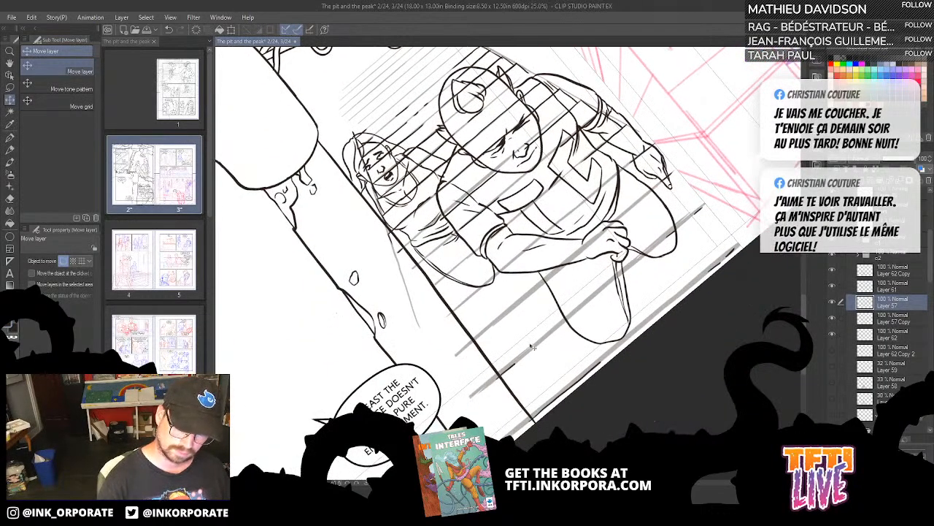
key("p")
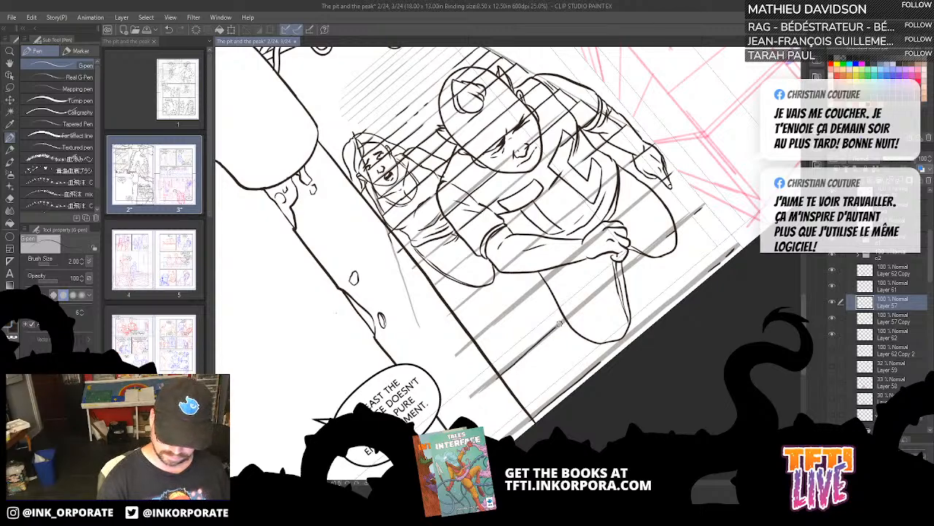
left_click_drag(560, 324, 565, 318)
left_click_drag(645, 245, 620, 295)
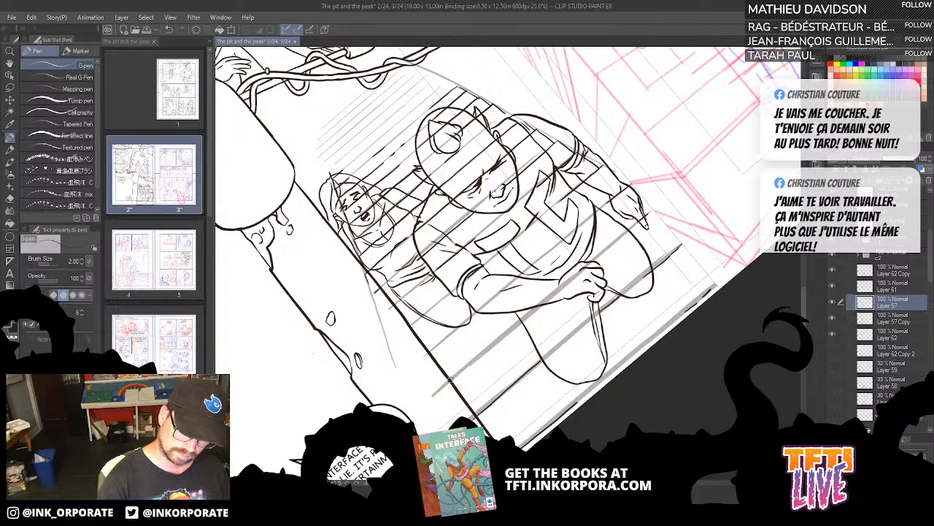
left_click_drag(451, 379, 523, 316)
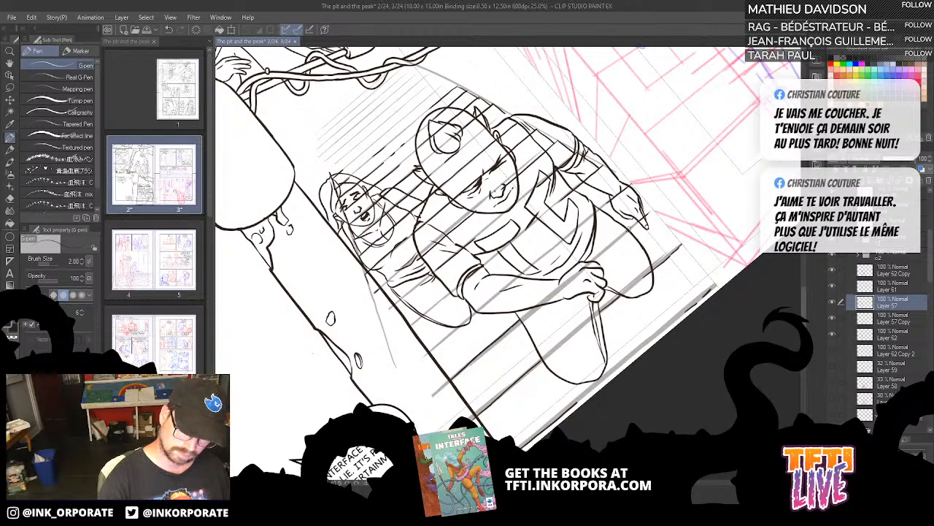
mouse_move(626, 232)
left_mouse_down()
mouse_move(641, 220)
mouse_move(609, 209)
mouse_move(626, 237)
mouse_move(633, 228)
left_mouse_up()
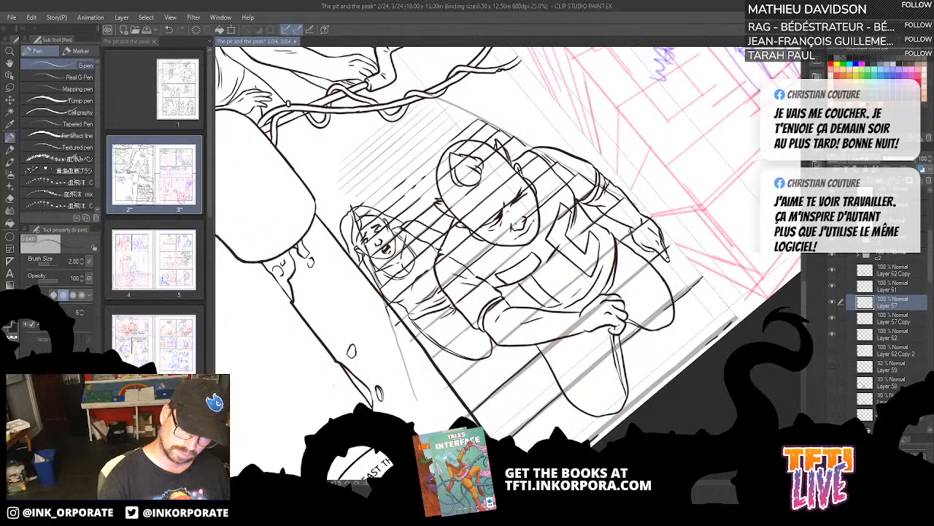
left_click_drag(450, 387, 476, 358)
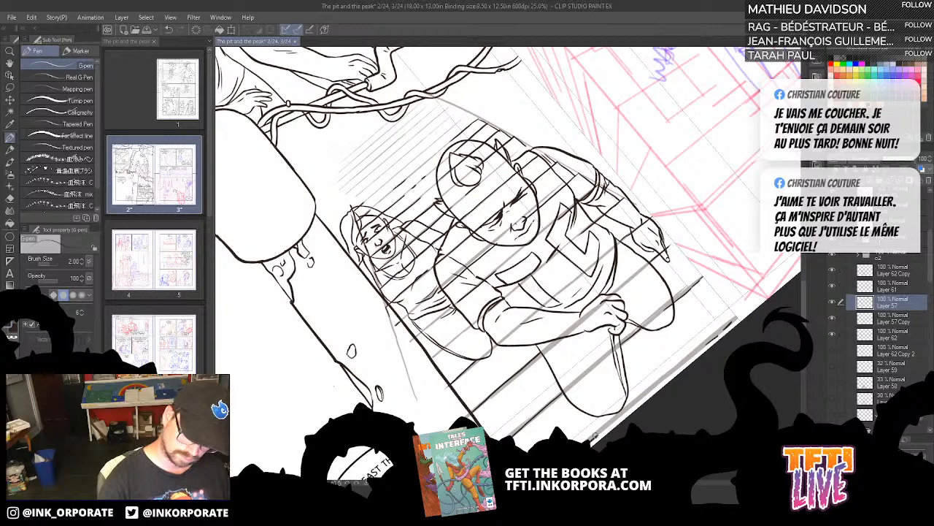
mouse_move(593, 438)
left_mouse_down()
mouse_move(737, 307)
mouse_move(718, 335)
mouse_move(737, 316)
left_mouse_up()
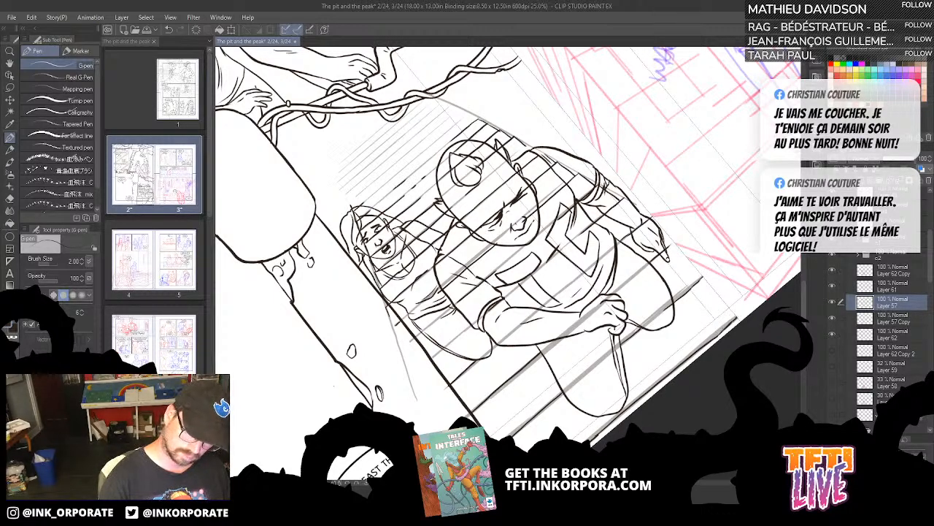
left_click_drag(495, 347, 597, 344)
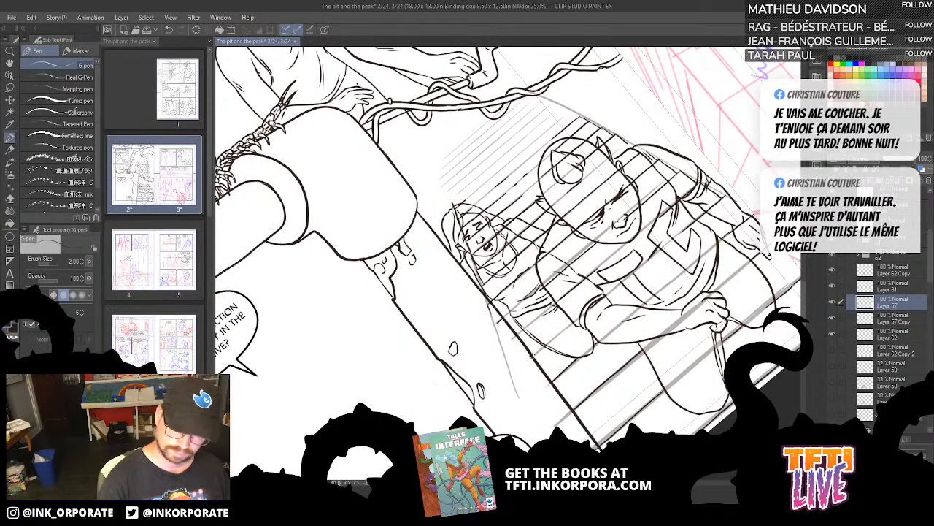
left_click_drag(533, 355, 547, 341)
Step: Ink the plank lines directly behind the two characters' heads over the thin guide lines
left_click_drag(622, 279, 598, 339)
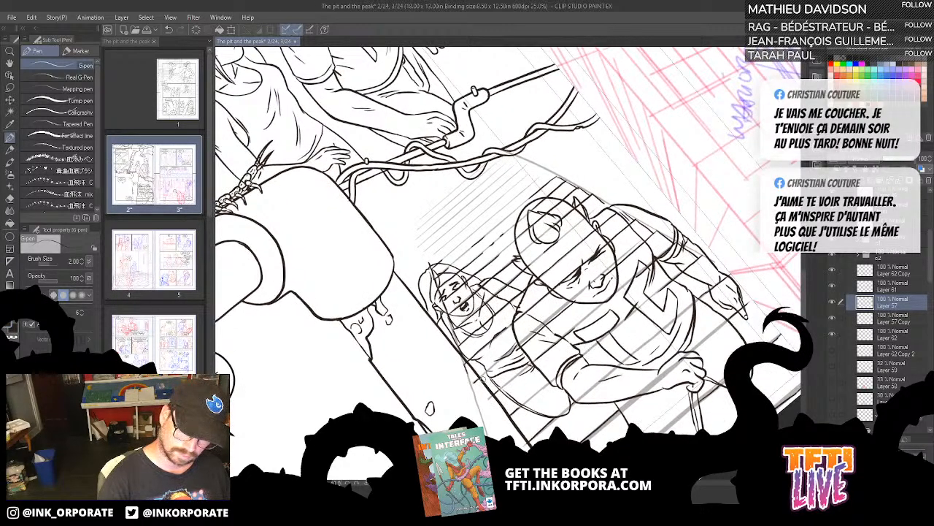
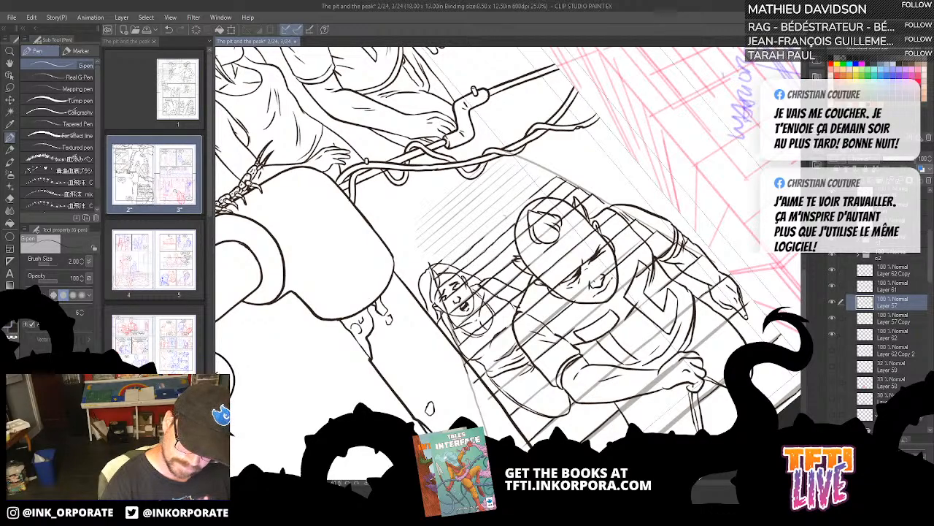
left_click_drag(481, 240, 535, 192)
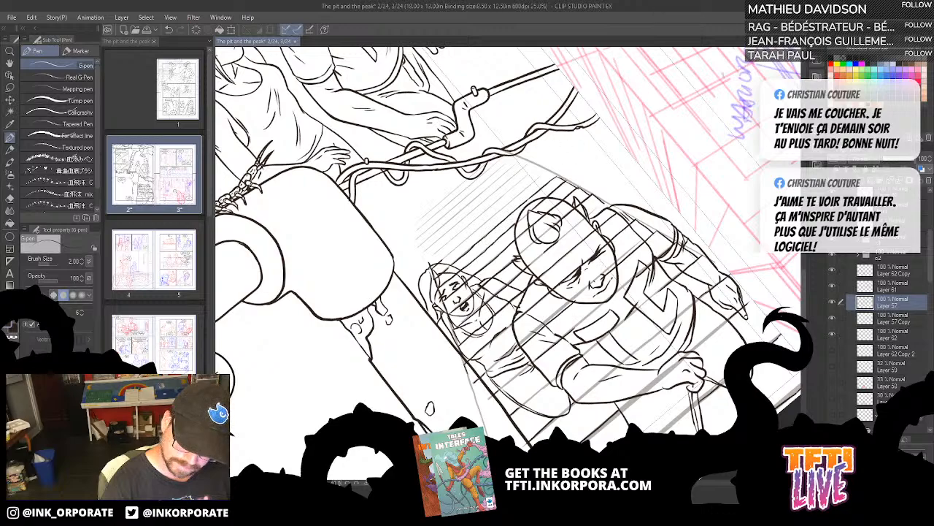
left_click_drag(438, 259, 545, 171)
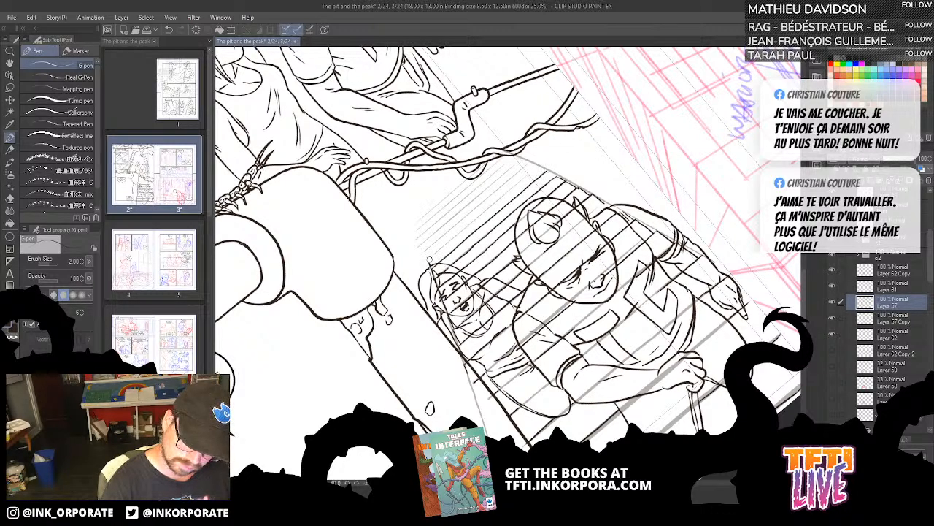
Step: Ink the walkway's side edge from the woman's head up toward the vines, redrawing the first attempt
key("asciicircum")
key("asciicircum")
key("asciicircum")
key("asciicircum")
key("asciicircum")
key("asciicircum")
key("asciicircum")
key("asciicircum")
key("asciicircum")
key("asciicircum")
key("asciicircum")
key("asciicircum")
key("asciicircum")
key("asciicircum")
key("asciicircum")
key("asciicircum")
key("asciicircum")
key("asciicircum")
key("asciicircum")
key("asciicircum")
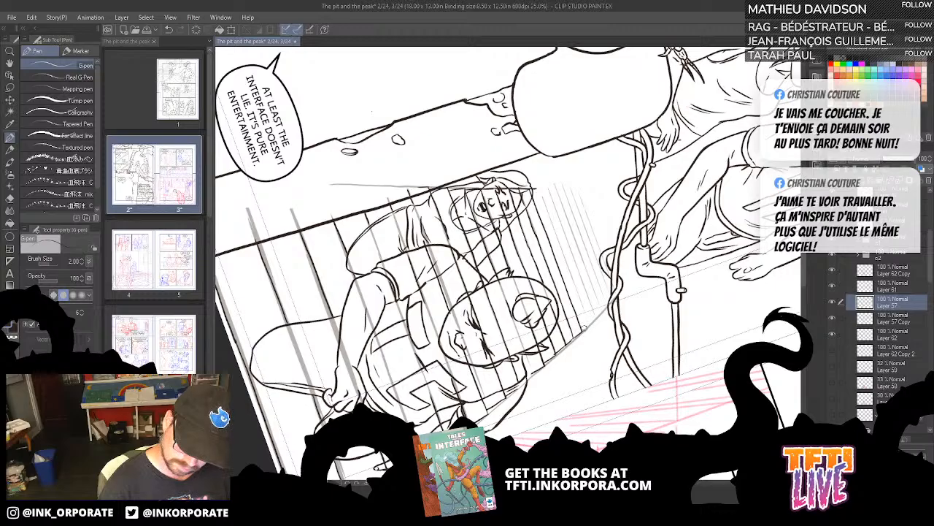
key("asciicircum")
key("asciicircum")
key("asciicircum")
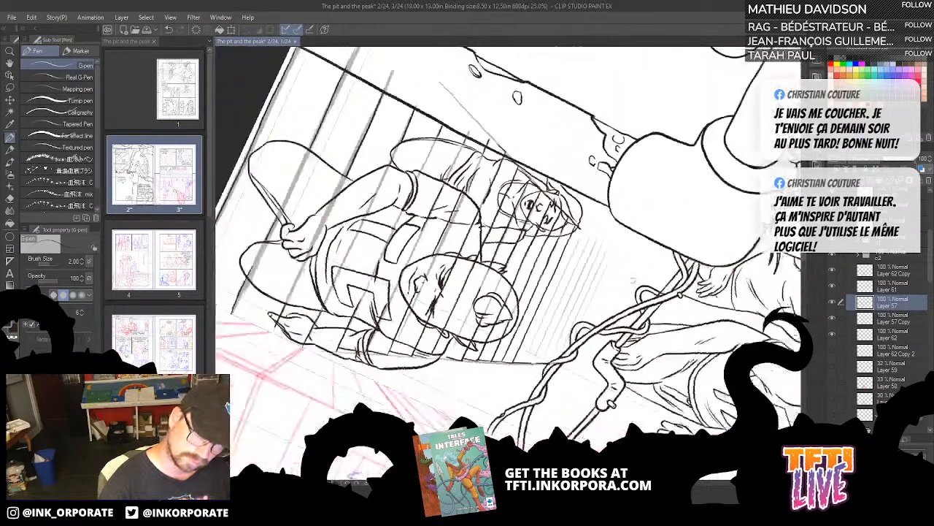
key("asciicircum")
key("asciicircum")
key("asciicircum")
key("asciicircum")
key("asciicircum")
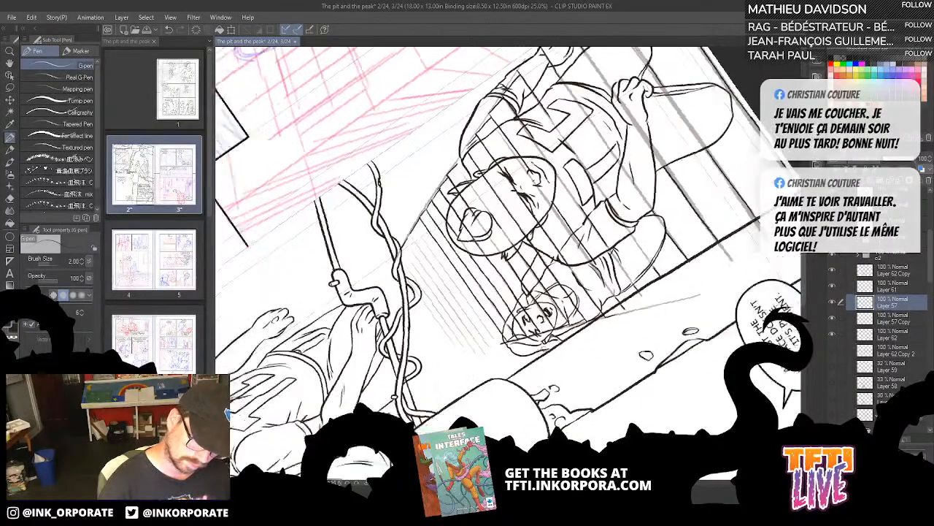
key("asciicircum")
key("asciicircum")
key("asciicircum")
key("asciicircum")
key("asciicircum")
key("asciicircum")
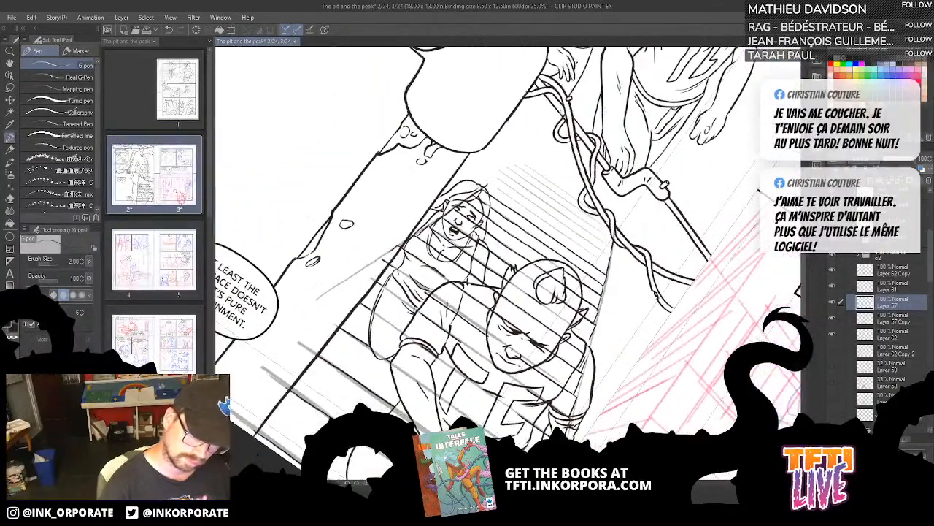
key("asciicircum")
key("asciicircum")
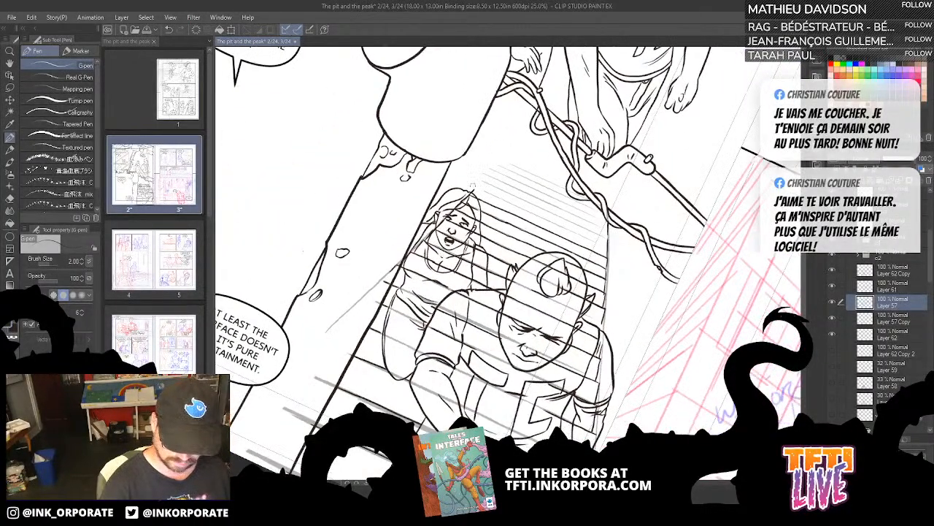
left_click_drag(471, 194, 530, 130)
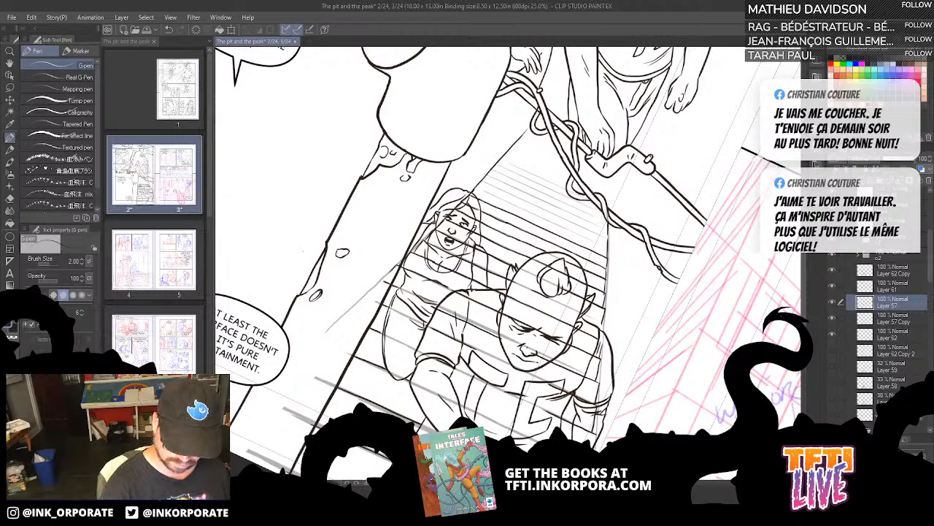
key("ctrl+z")
left_click_drag(473, 189, 532, 127)
Step: Ink the remaining distant plank lines between the walkway's two edges, up to the vines
key("^")
key("^")
key("^")
key("^")
key("^")
key("^")
key("^")
key("^")
key("^")
key("^")
key("^")
key("^")
key("^")
key("^")
key("^")
key("^")
key("^")
key("^")
key("^")
key("^")
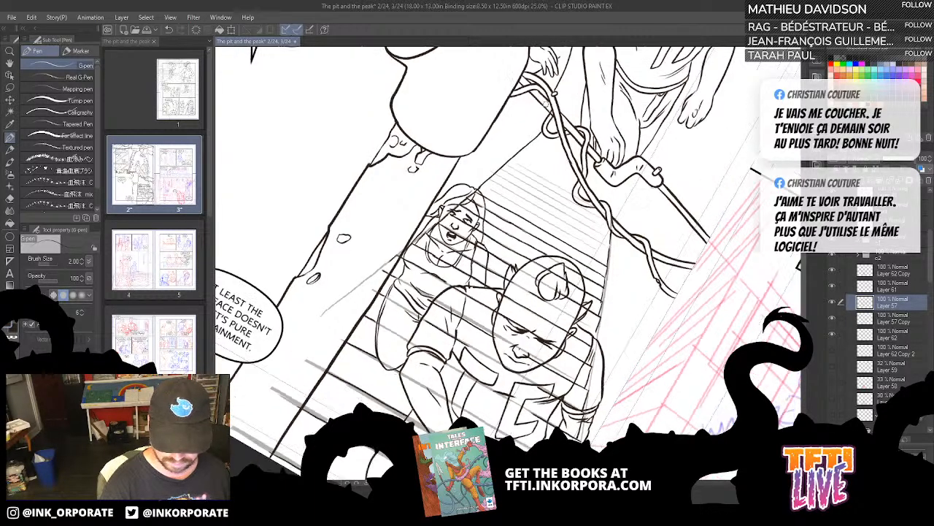
key("^")
key("^")
key("^")
key("^")
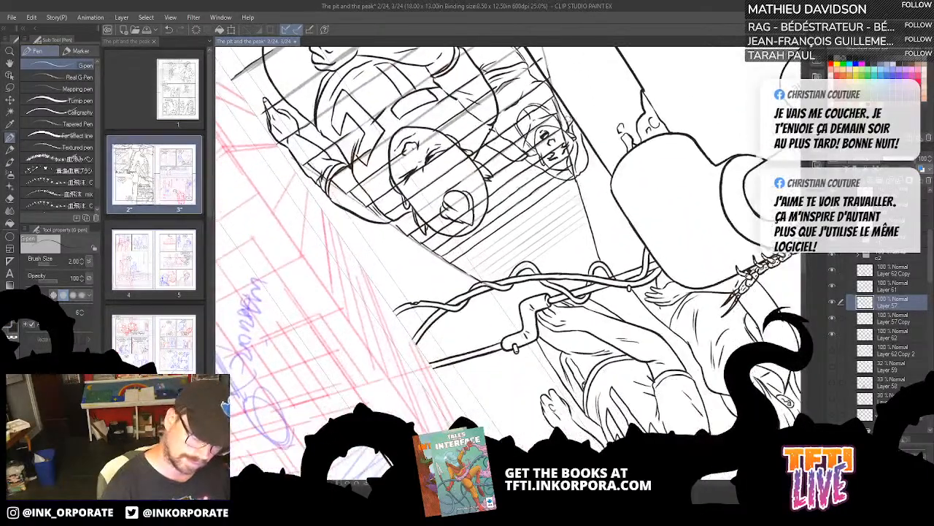
key("^")
key("^")
key("^")
key("^")
left_click_drag(464, 278, 551, 171)
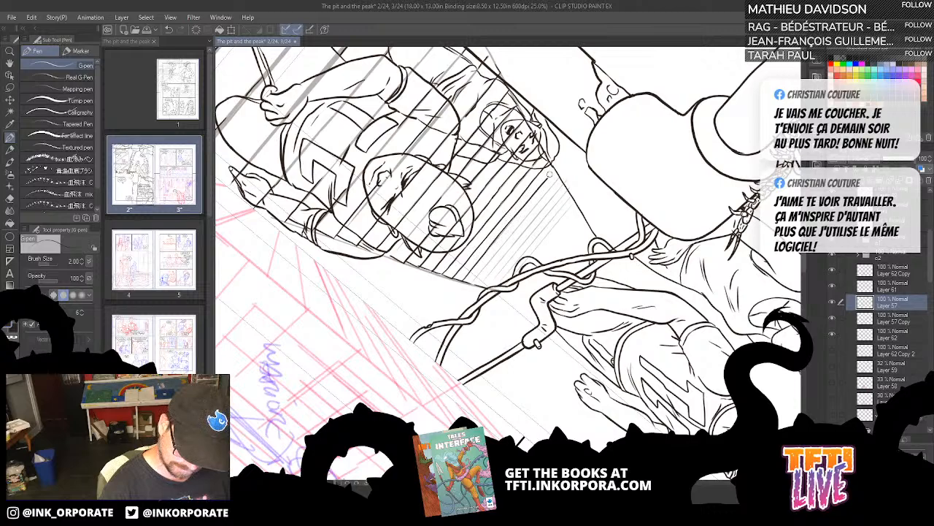
left_click_drag(476, 278, 557, 179)
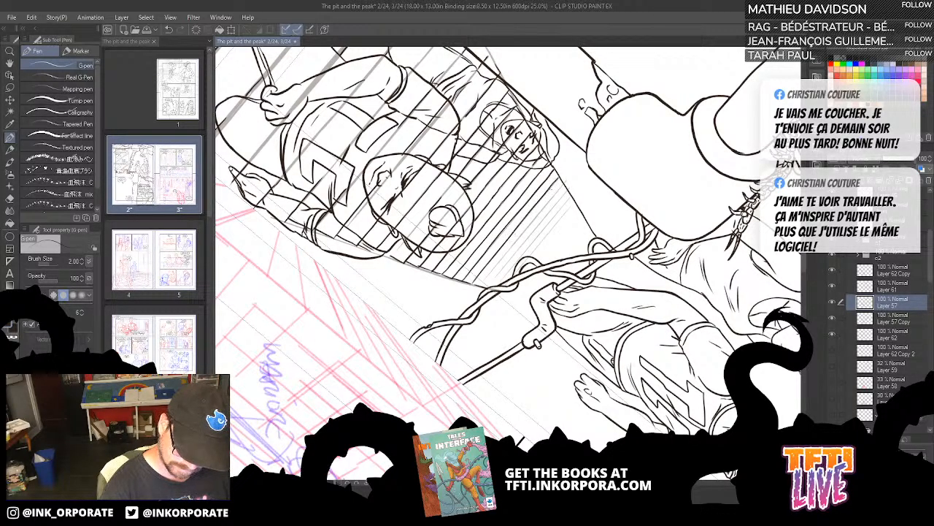
left_click_drag(509, 246, 507, 235)
left_click_drag(478, 274, 562, 171)
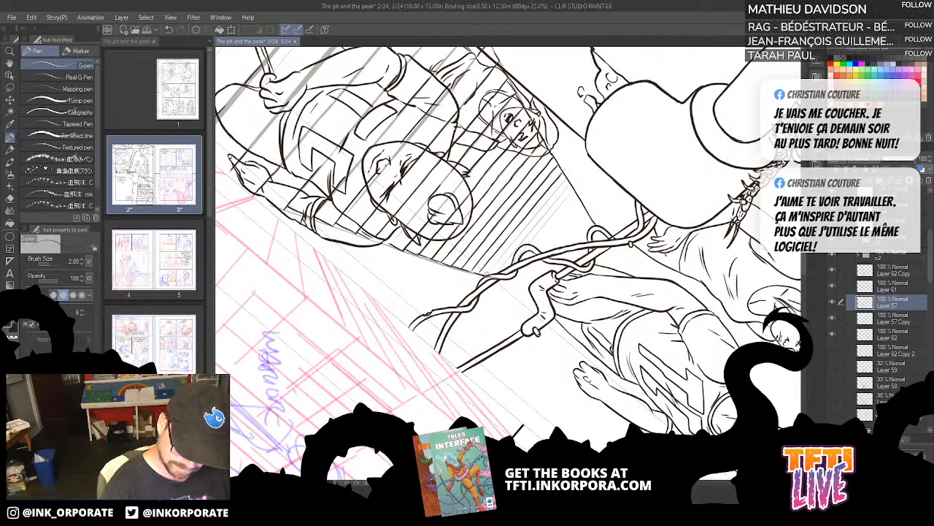
left_click_drag(486, 279, 567, 176)
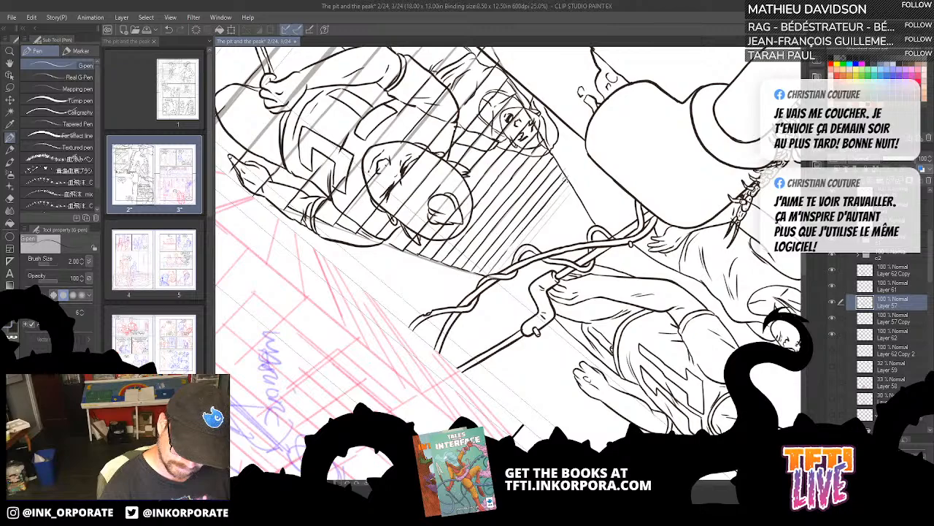
left_click_drag(497, 273, 572, 179)
left_click_drag(530, 245, 575, 188)
Step: Examine the inked walkway at reduced zoom within the whole page spread, with the canvas turned back upright
scroll(572, 171, "down", 4)
key("minus")
key("minus")
key("minus")
key("minus")
key("minus")
key("minus")
key("minus")
key("minus")
key("minus")
key("minus")
key("minus")
key("minus")
key("minus")
key("minus")
key("minus")
key("minus")
key("minus")
key("minus")
key("minus")
key("minus")
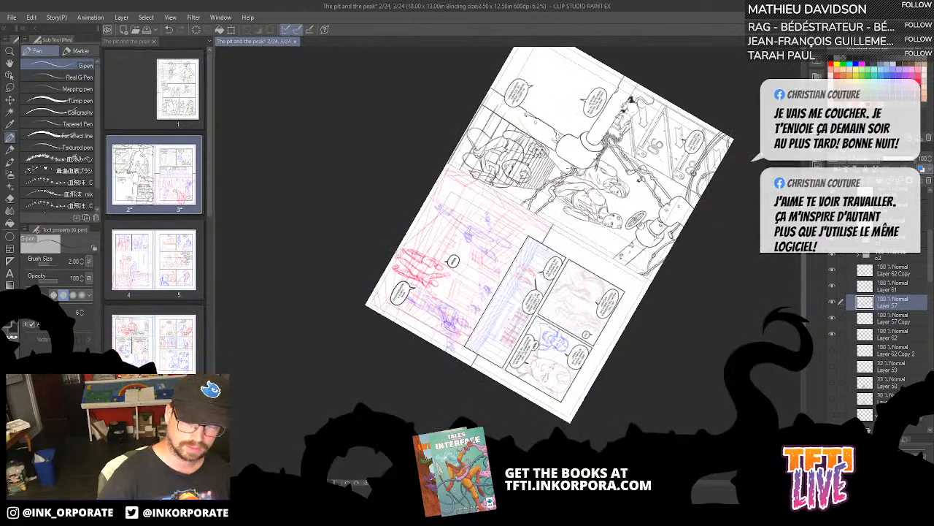
scroll(571, 168, "up", 2)
key("asciicircum")
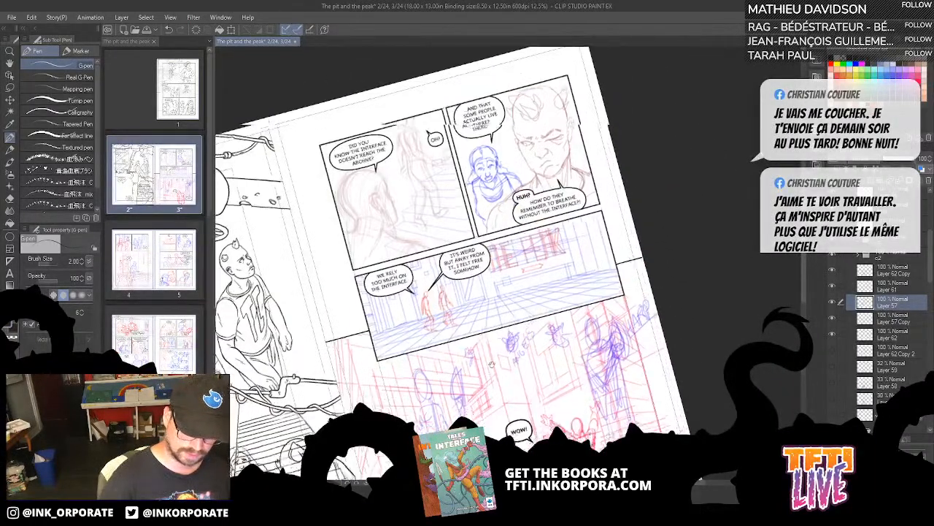
left_click_drag(542, 390, 657, 249)
key("asciicircum")
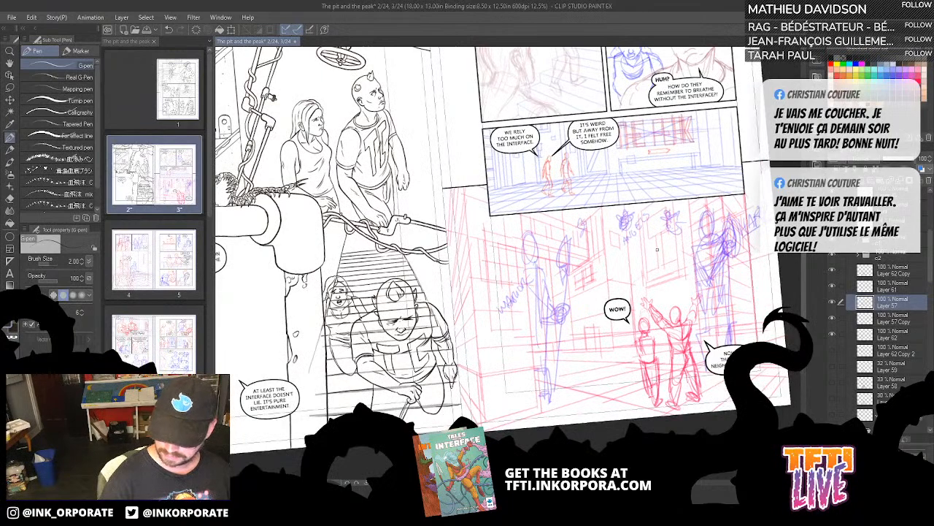
Step: Select the layers from Layer 62 through Layer 62 Copy and nudge the crouching characters and walkway upward with the Move layer tool
left_click(896, 333)
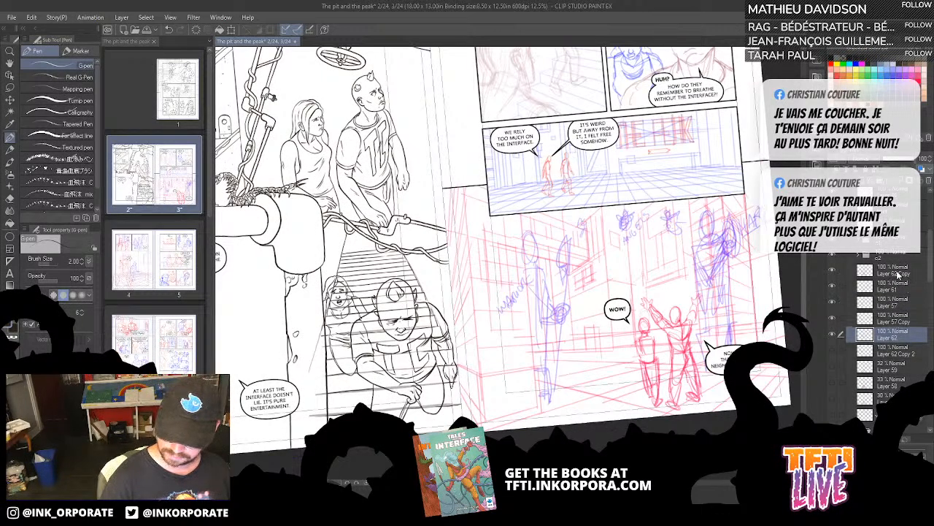
left_click(902, 274, "shift")
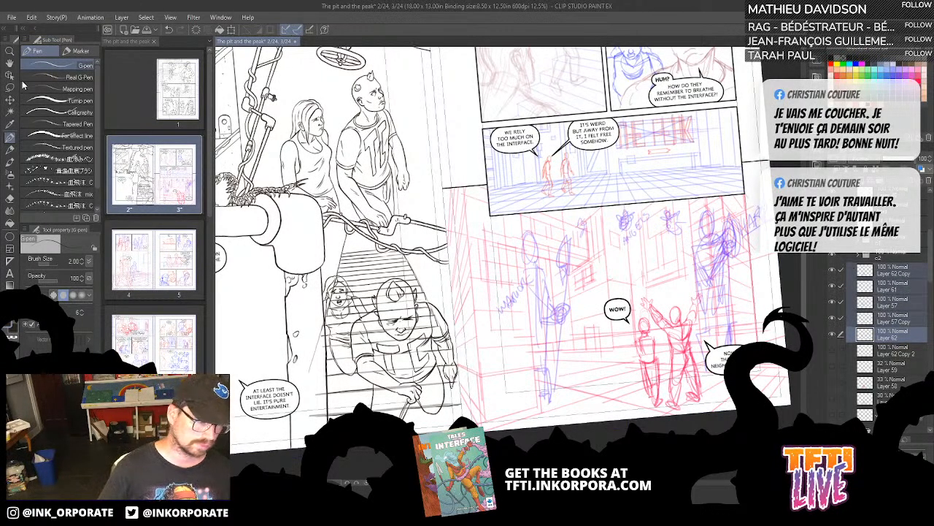
left_click(10, 99)
key("shift+Up")
key("shift+Up")
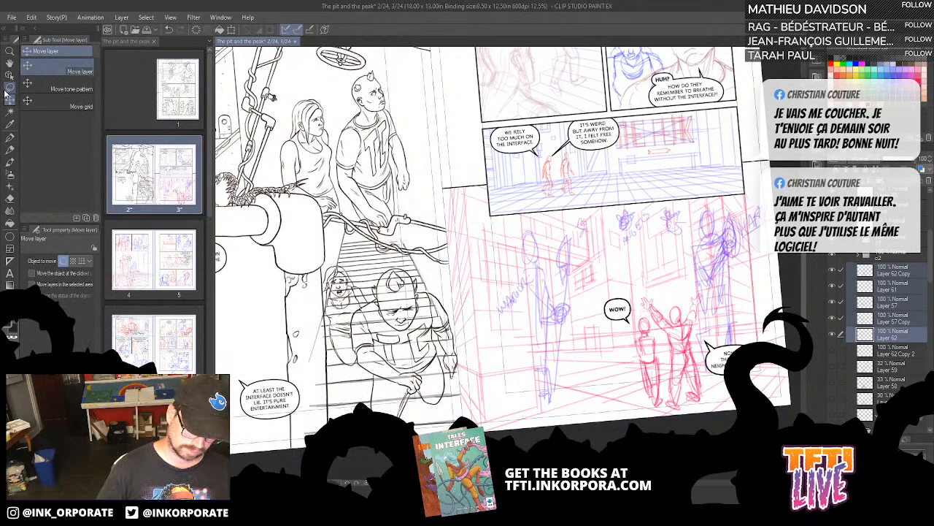
Step: Nudge the selected walkway and character layers sideways and make the walkway panel's speech balloon layers visible again
key("shift+Left")
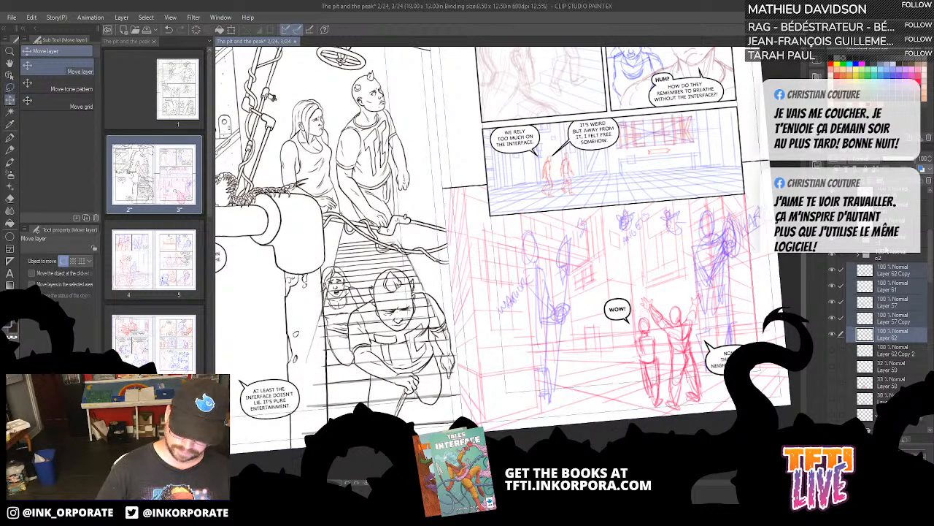
scroll(917, 256, "up", 2)
scroll(917, 255, "up", 5)
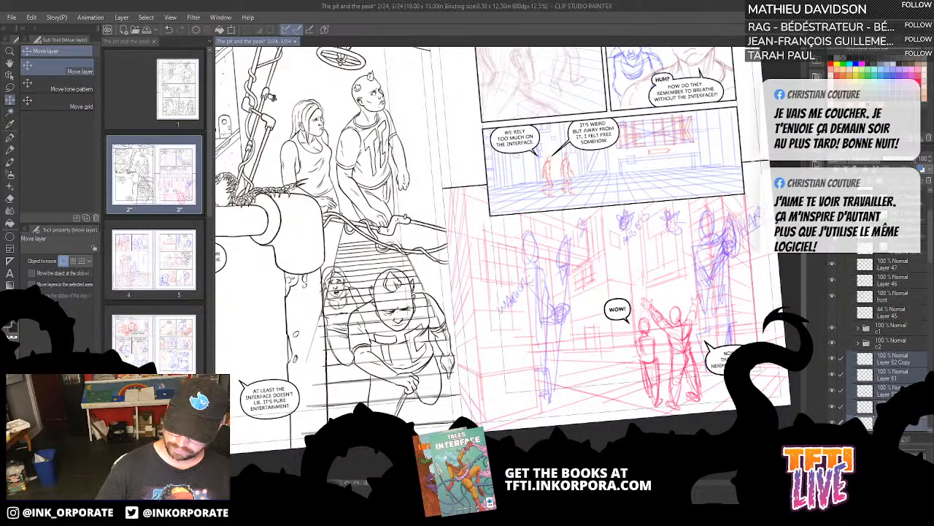
left_click_drag(833, 241, 833, 193)
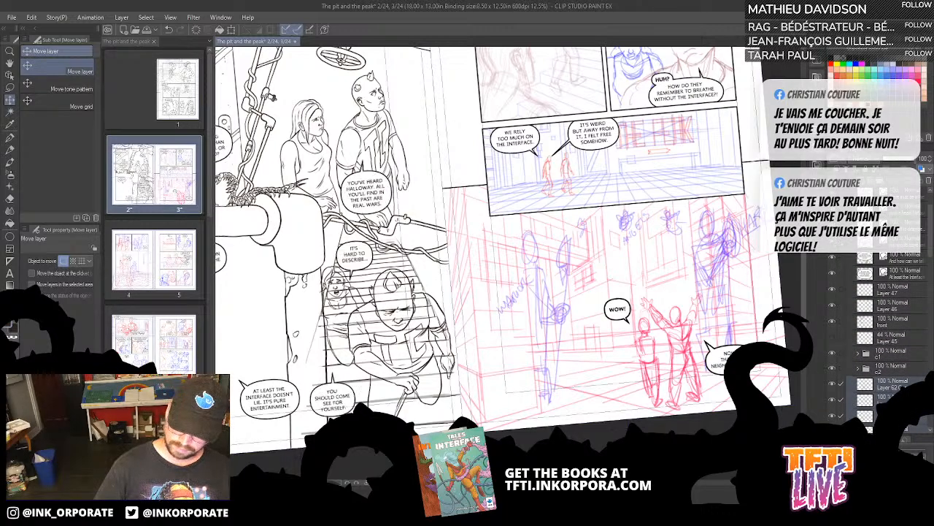
scroll(835, 219, "up", 3)
left_click(832, 226)
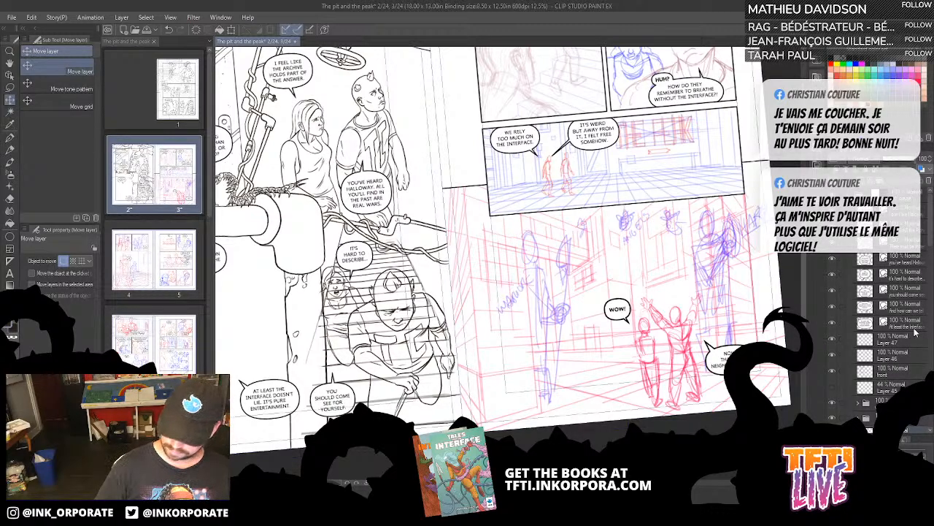
Step: Move the "It's hard to describe" balloon slightly up and left, and the "You should come see for yourself" balloon slightly up
left_click(912, 280)
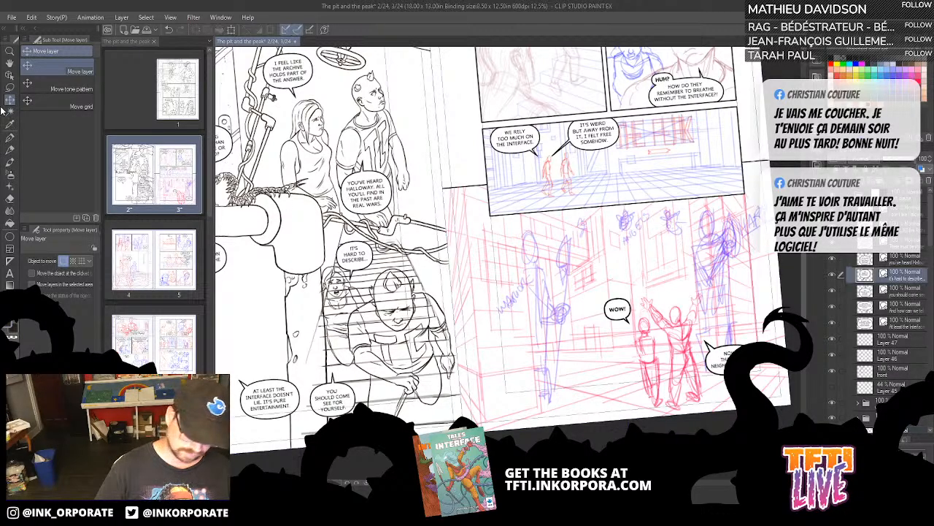
mouse_move(365, 259)
left_mouse_down()
mouse_move(351, 246)
mouse_move(364, 254)
left_mouse_up()
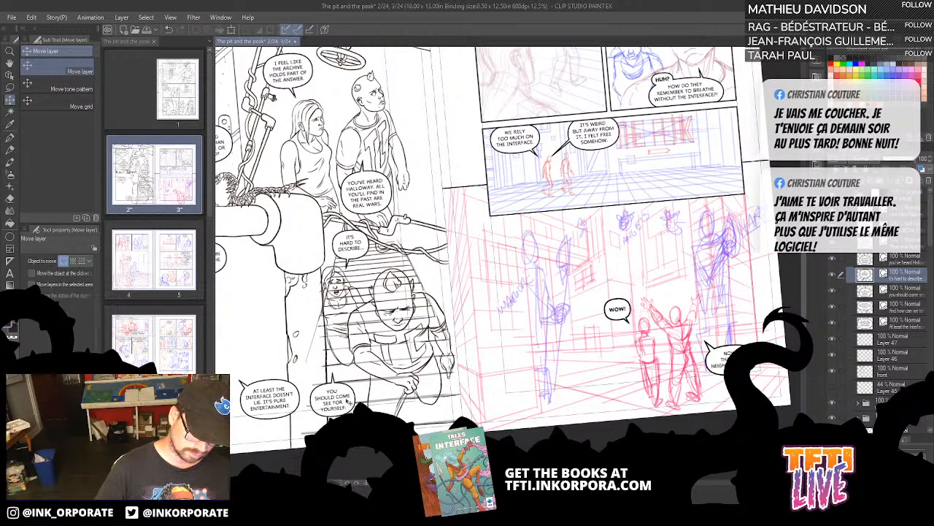
left_click(902, 306)
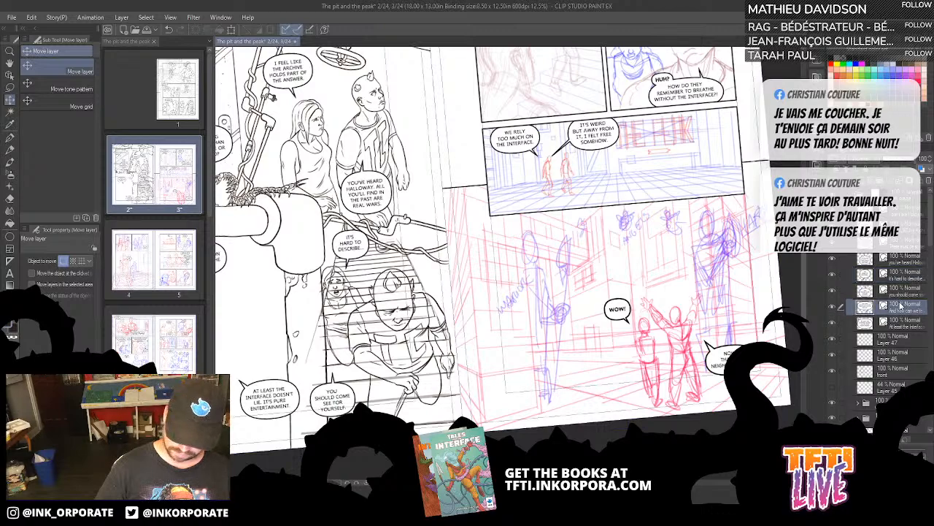
left_click(900, 296)
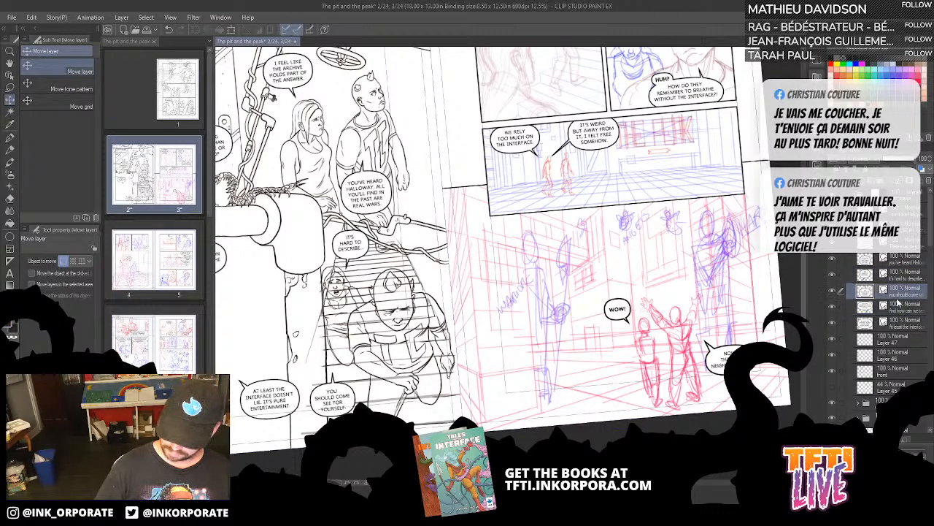
left_click_drag(336, 392, 335, 384)
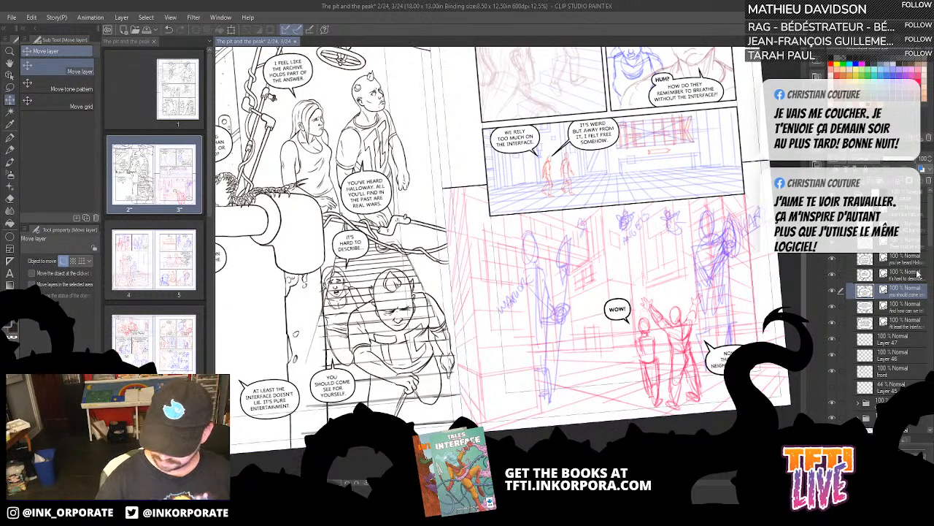
Step: Check what Layer 62, Layer 57 and Layer 61 hold by toggling their visibility, and hide Layer 57 Copy
scroll(931, 276, "up", 5)
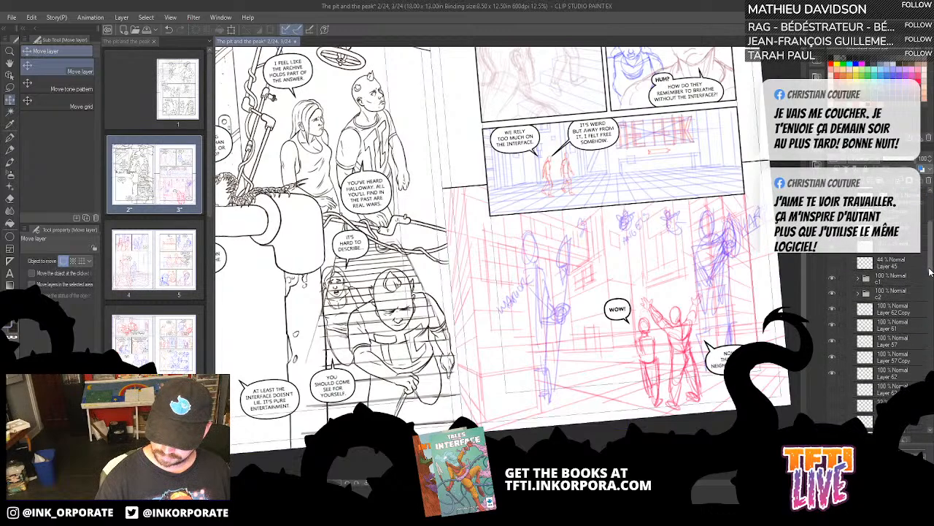
left_click(833, 323)
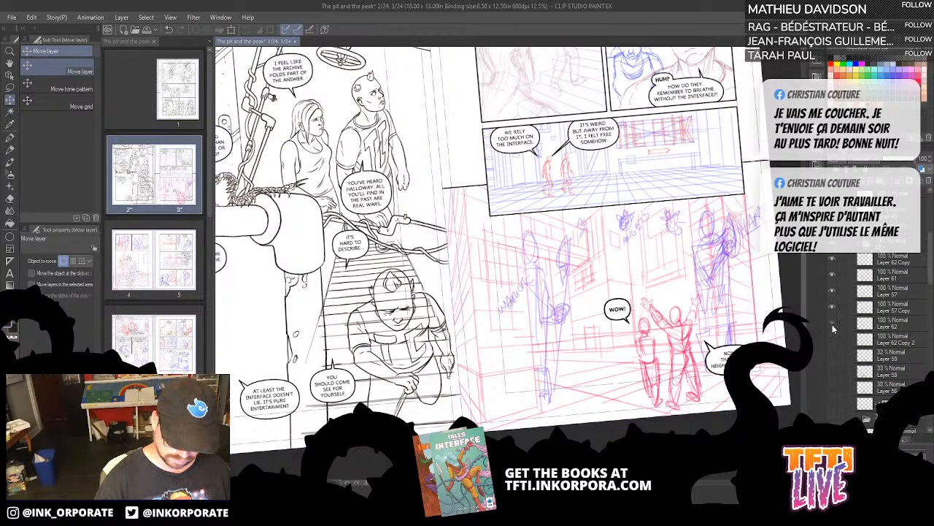
left_click(832, 322)
left_click(833, 322)
left_click(833, 322)
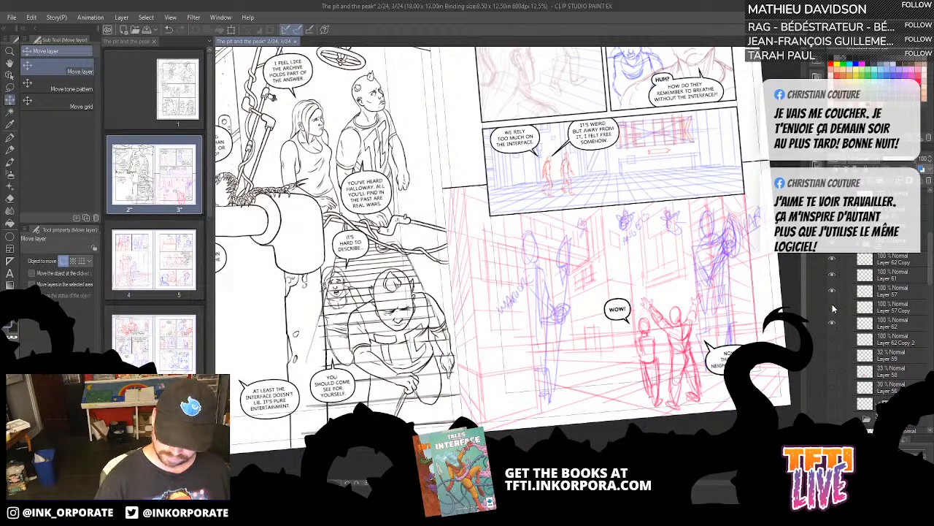
left_click(832, 308)
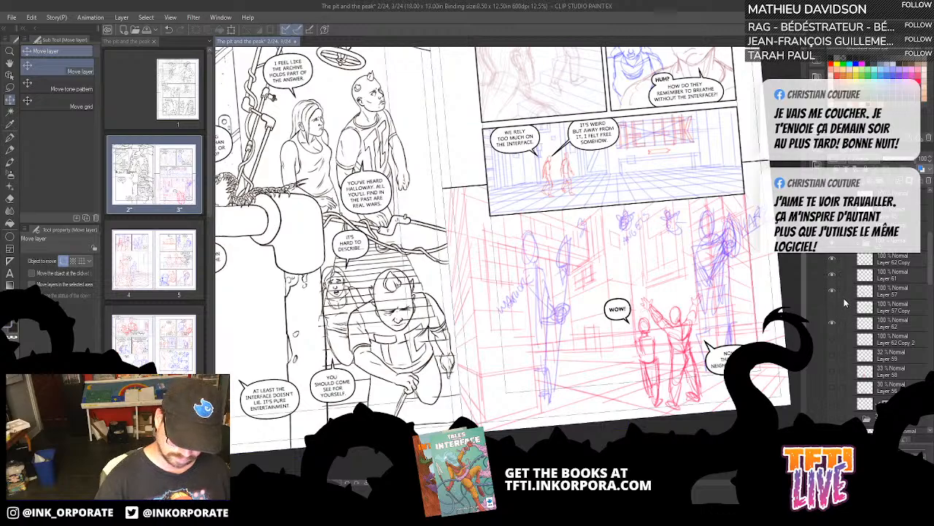
left_click(832, 294)
left_click(833, 295)
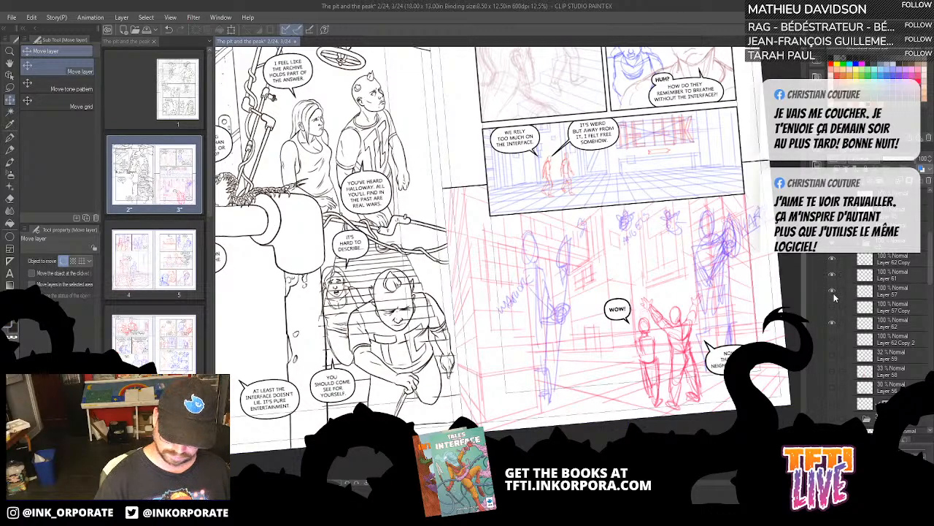
left_click(833, 296)
left_click(833, 296)
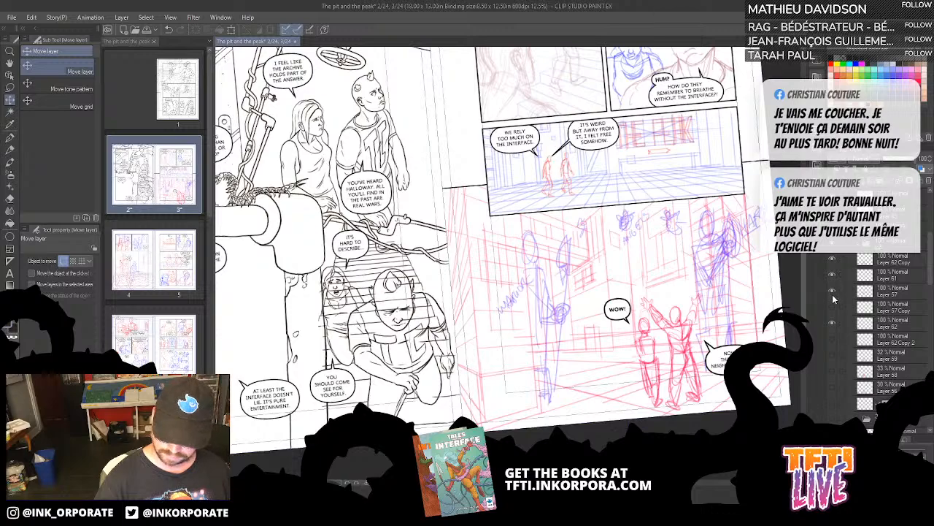
left_click(833, 280)
left_click(833, 281)
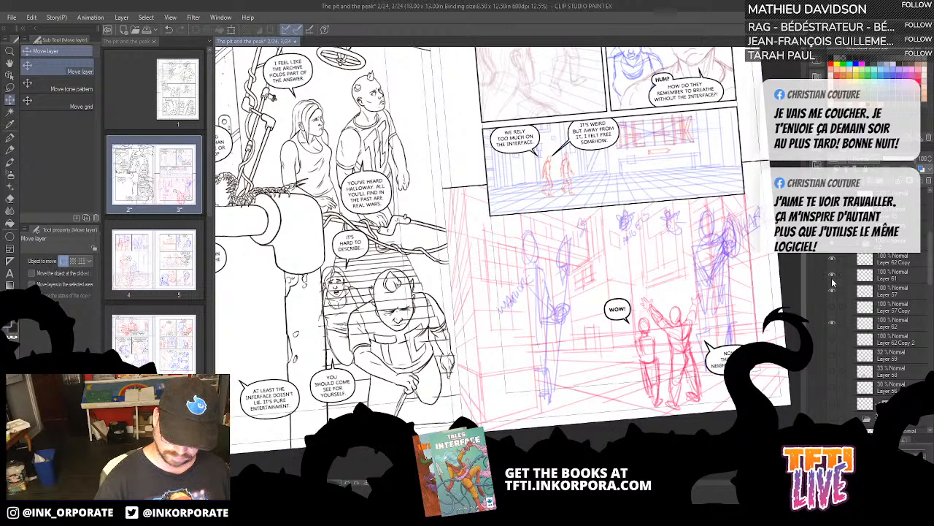
Step: Select Layer 61 and Layer 57 together and merge them into a single layer
left_click(904, 284)
left_click(901, 279)
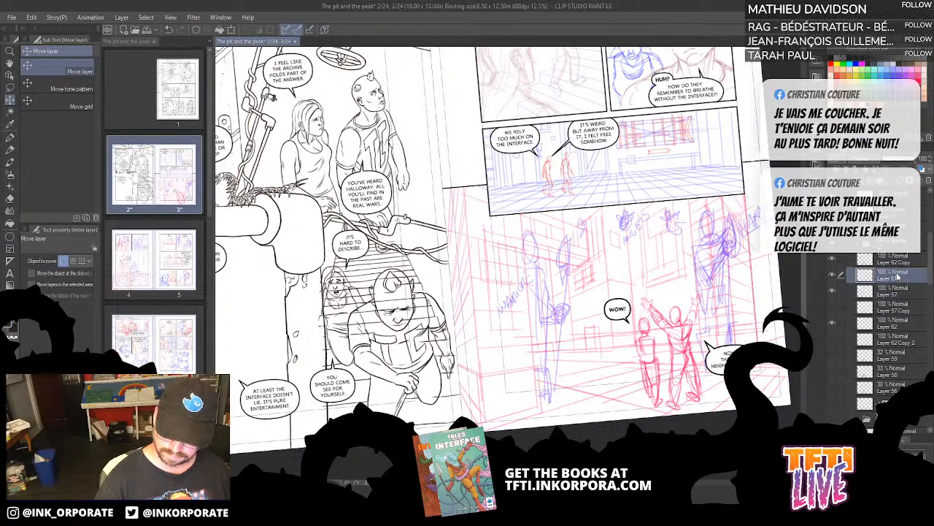
left_click(896, 292)
left_click(903, 276, "shift")
left_click(902, 275)
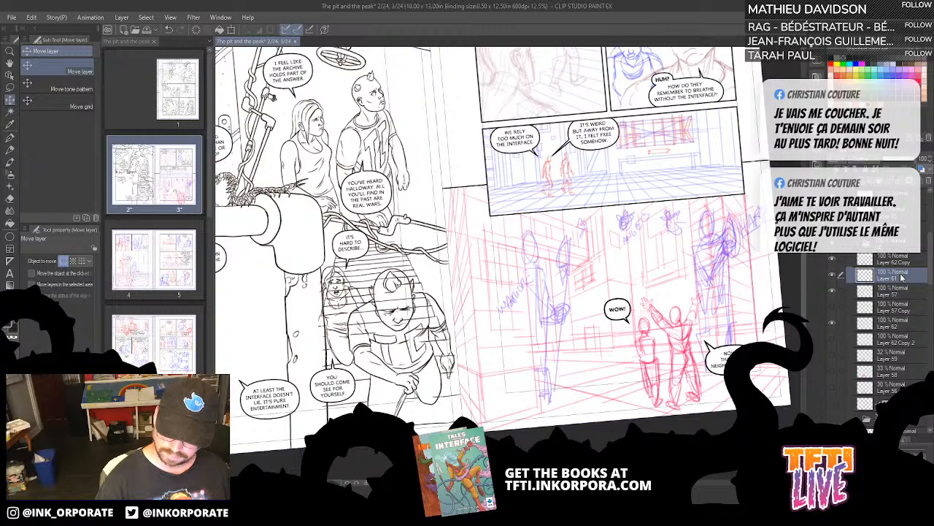
left_click(898, 295)
left_click(904, 278, "shift")
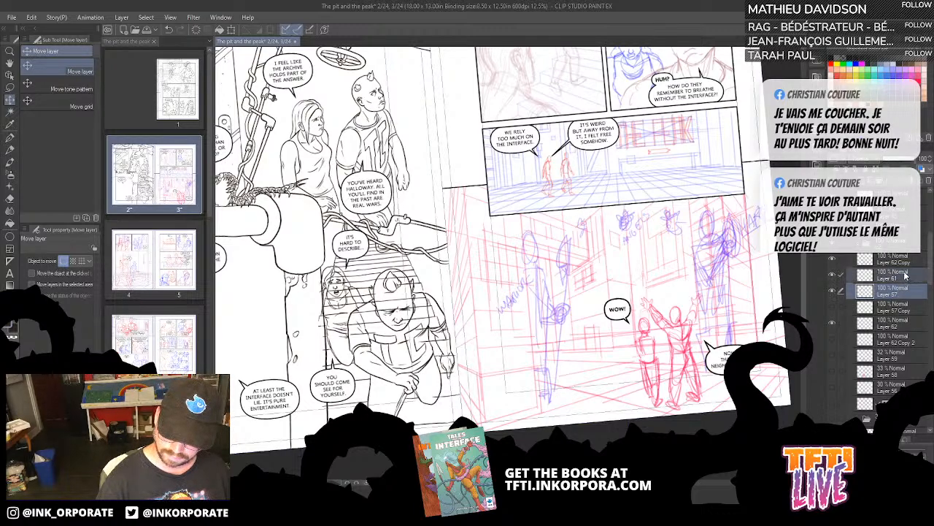
left_click(904, 277)
left_click(903, 294)
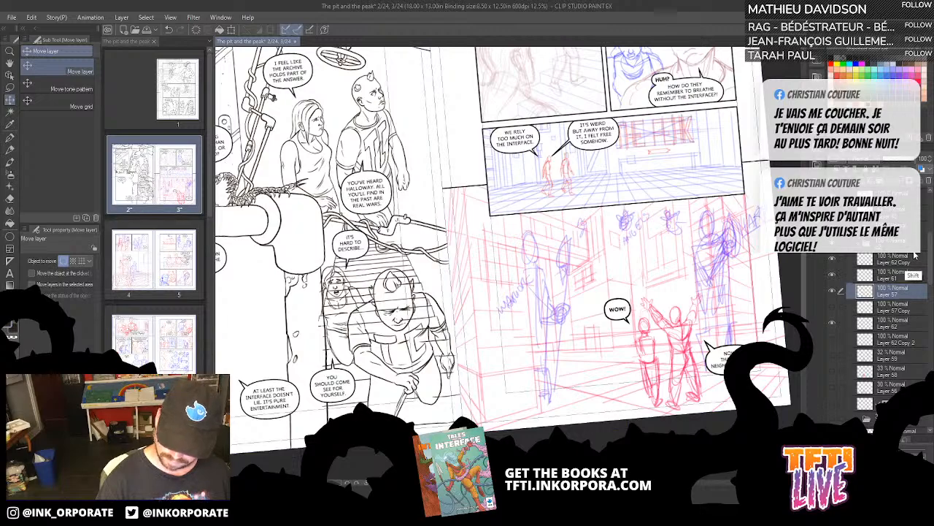
left_click(905, 276, "shift")
left_click(905, 277)
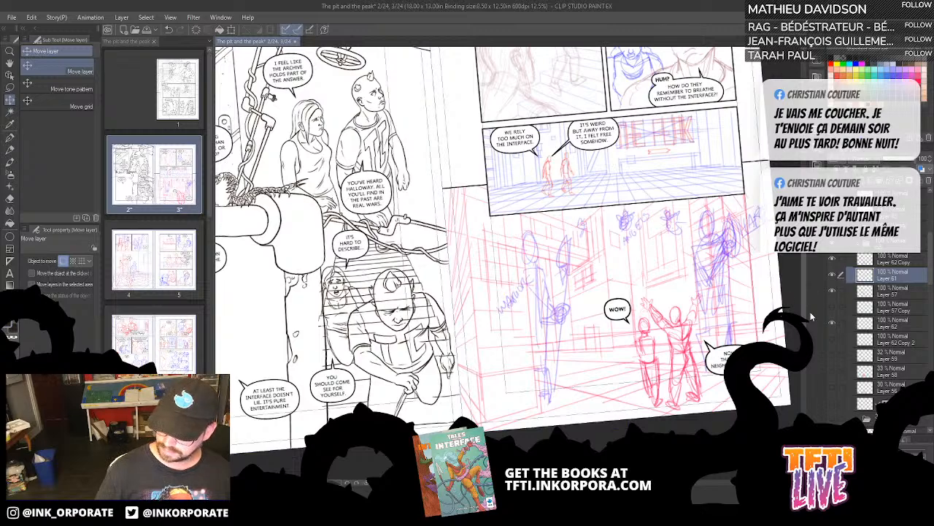
right_click(910, 291)
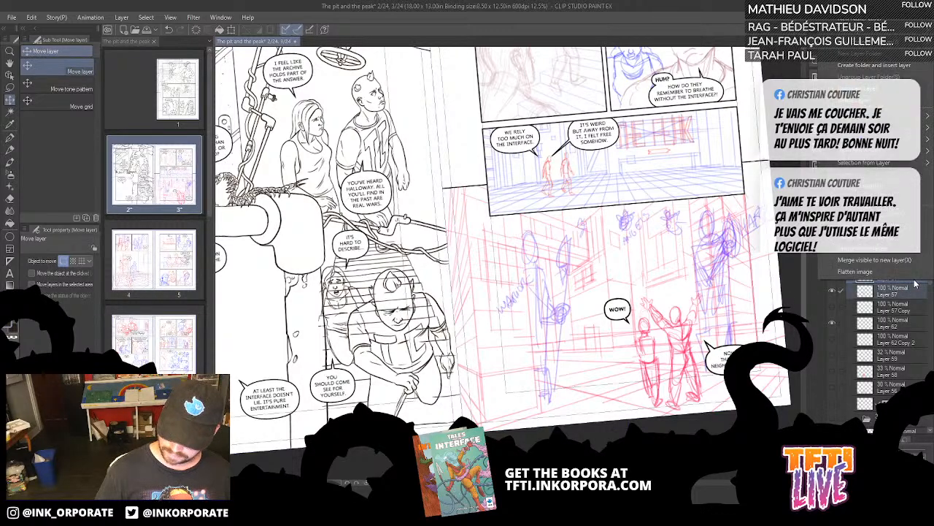
left_click(908, 236)
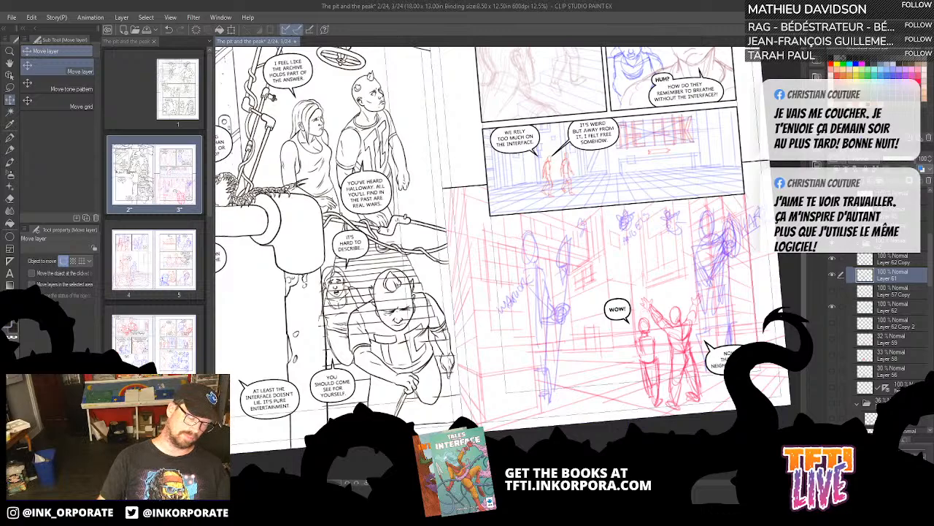
Step: Switch to the web browser on tfti.inkorpora.com, maximize it, and open the Tales from the Interface 1,2 & 3 Print Bundle page
left_click(343, 515)
left_click(366, 491)
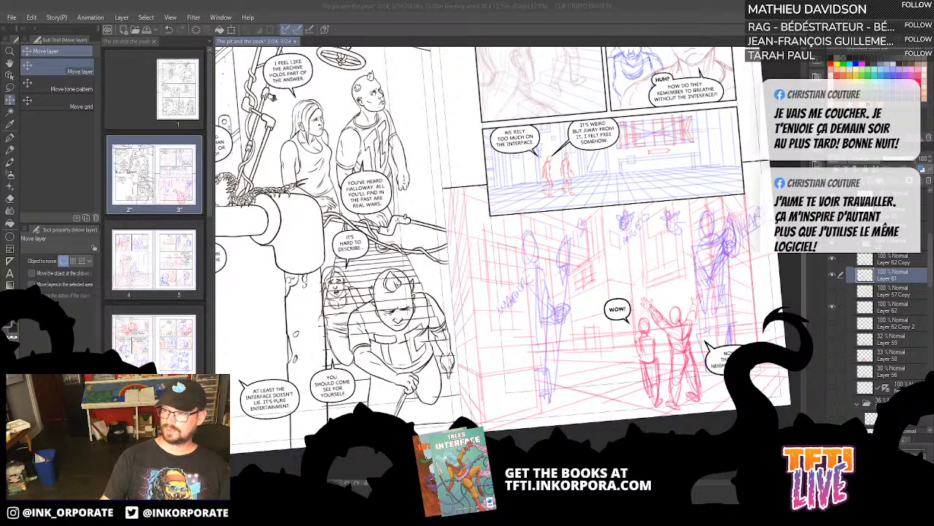
mouse_move(933, 175)
left_mouse_down()
mouse_move(839, 155)
mouse_move(667, 74)
left_mouse_up()
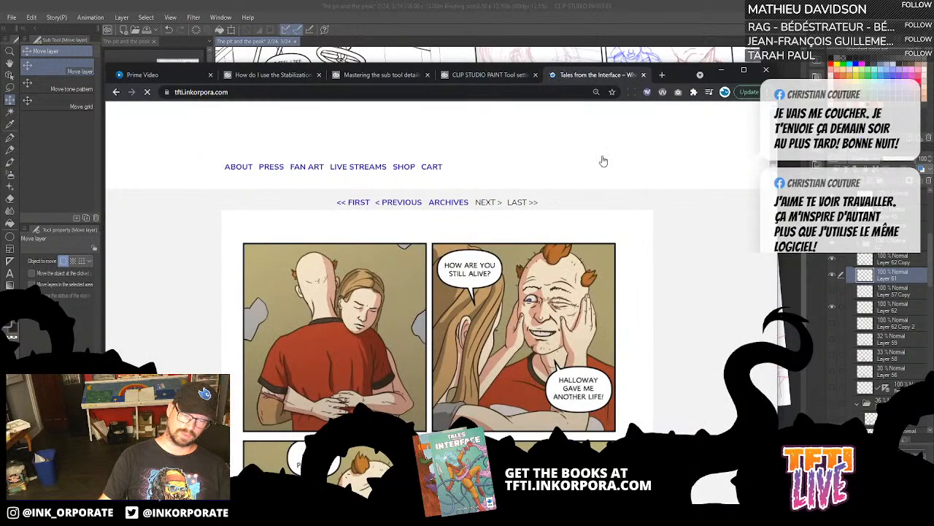
scroll(620, 175, "down", 10)
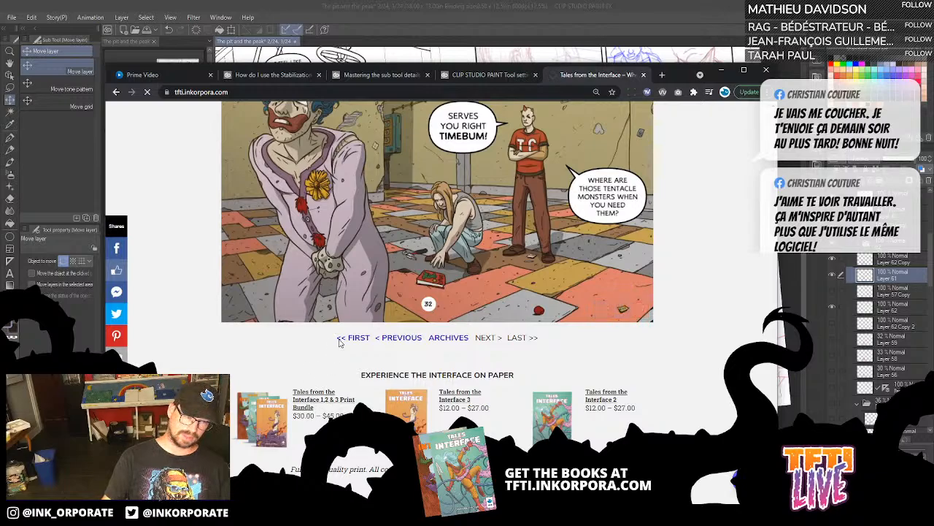
double_click(682, 81)
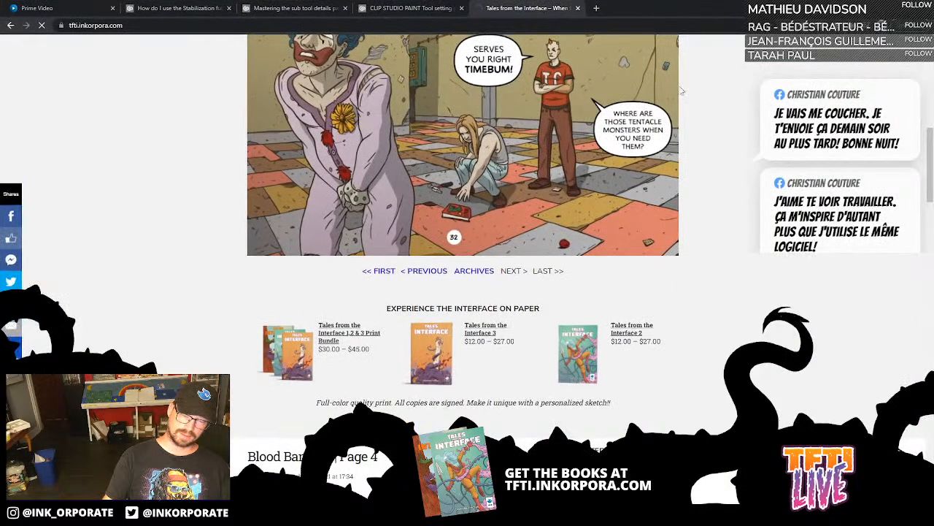
left_click(367, 335)
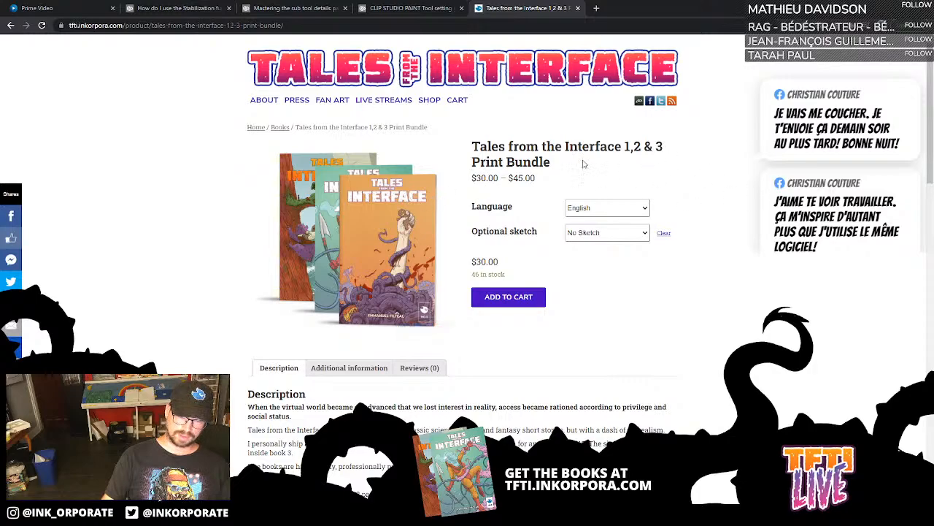
Step: Set the print bundle's optional sketch to "With a sketch"
left_click(639, 234)
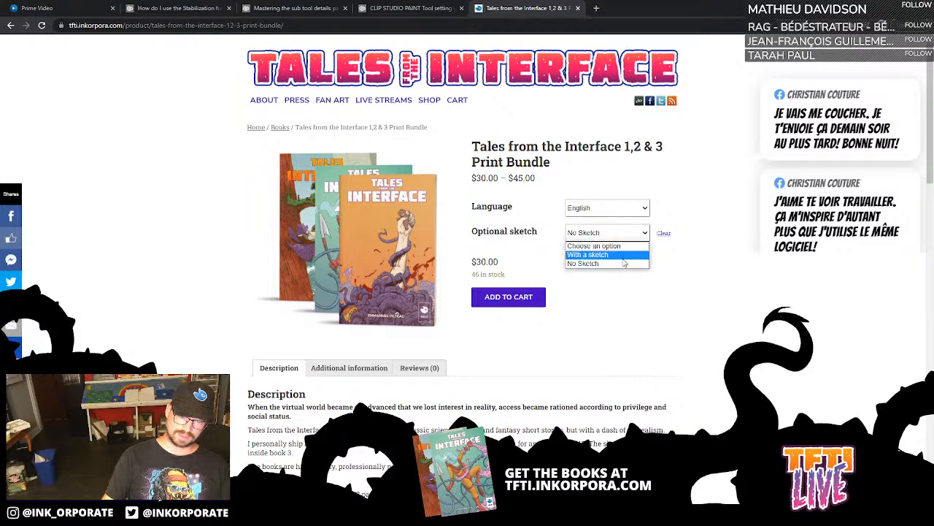
left_click(625, 255)
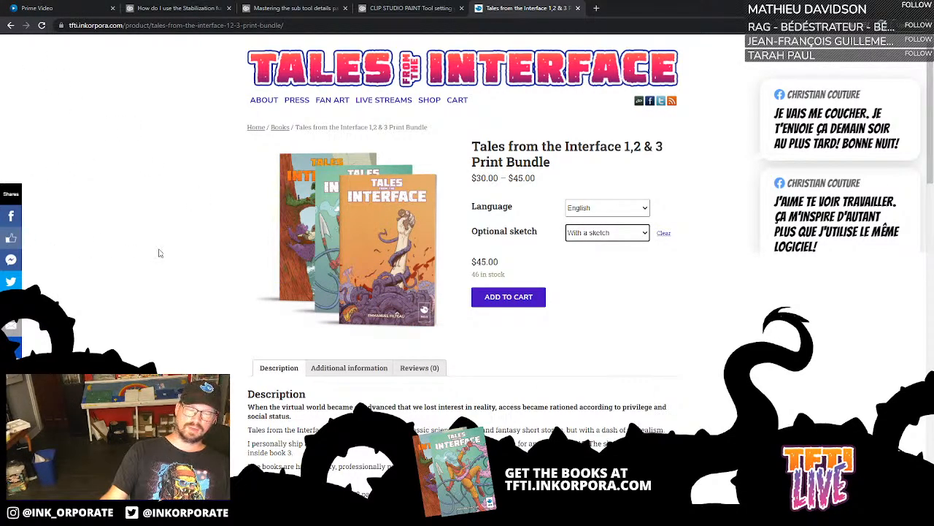
left_click(608, 286)
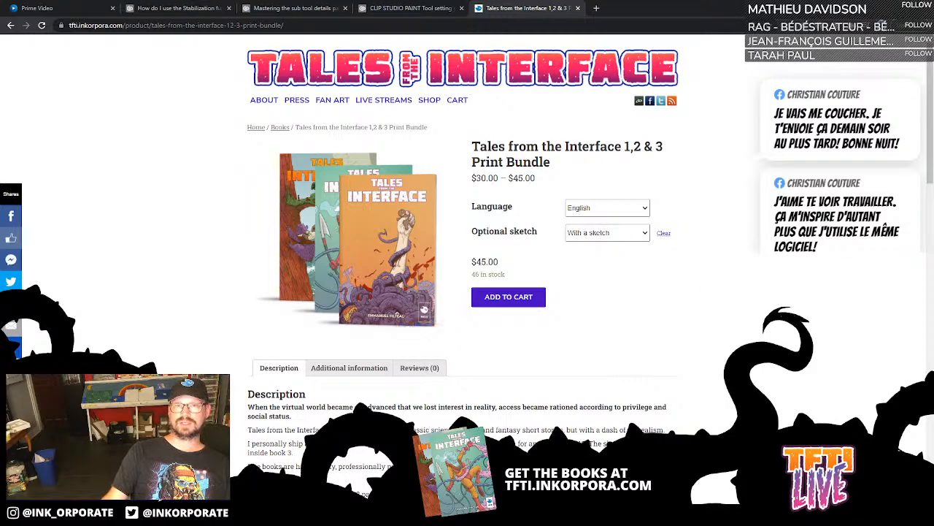